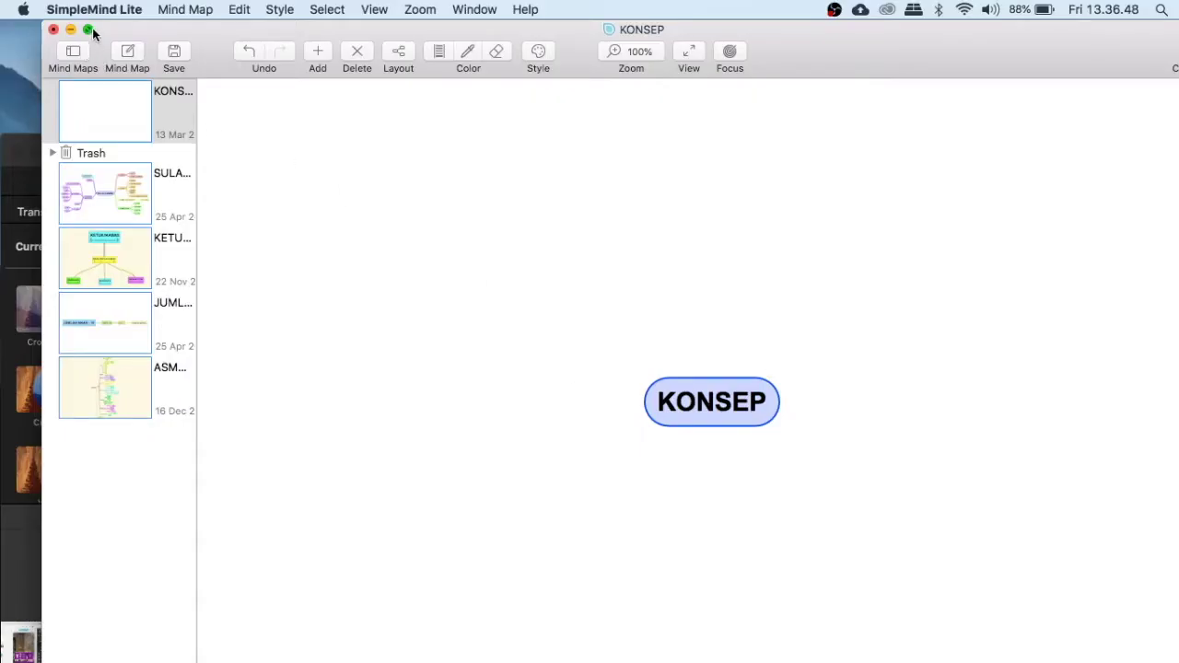
Step: Make the window full screen and rename the central topic KONSEP to 'WISATA A'
click(88, 31)
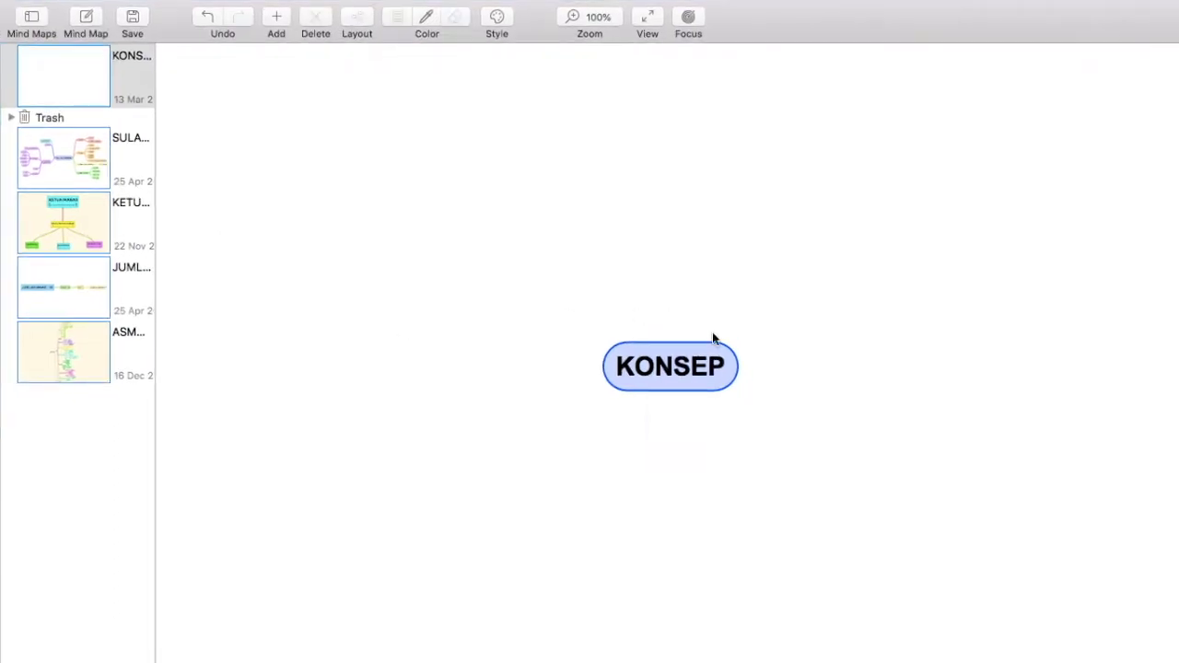
click(683, 368)
double_click(683, 368)
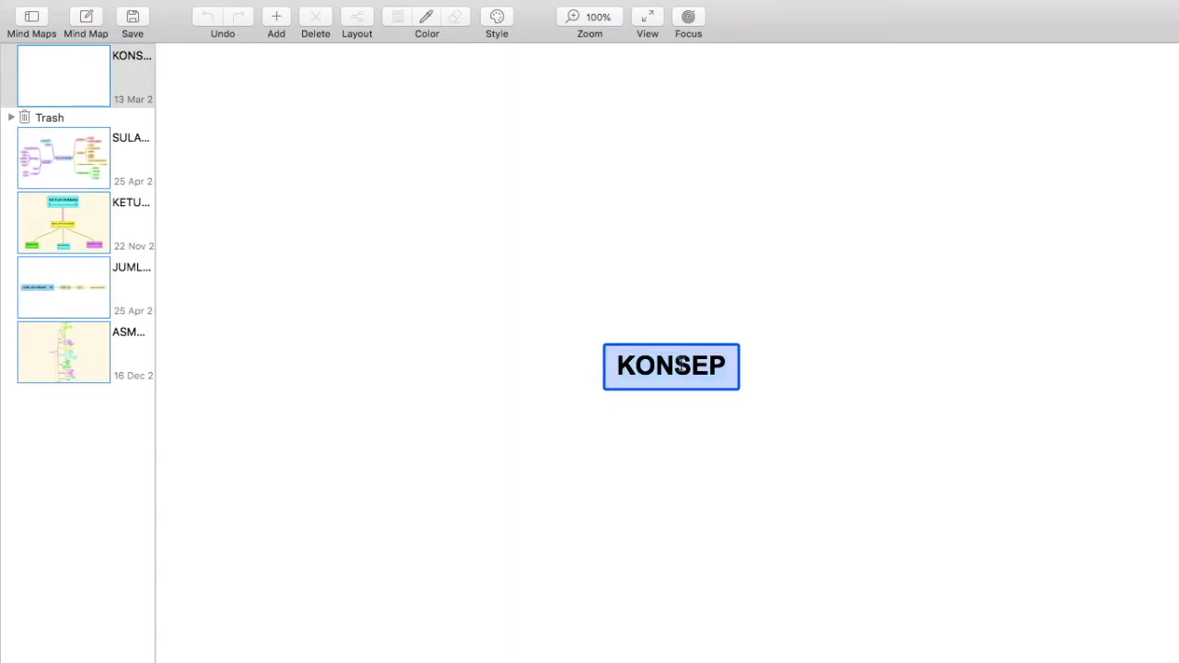
key(super+a)
text(WISAA)
key(BackSpace)
text(TA A)
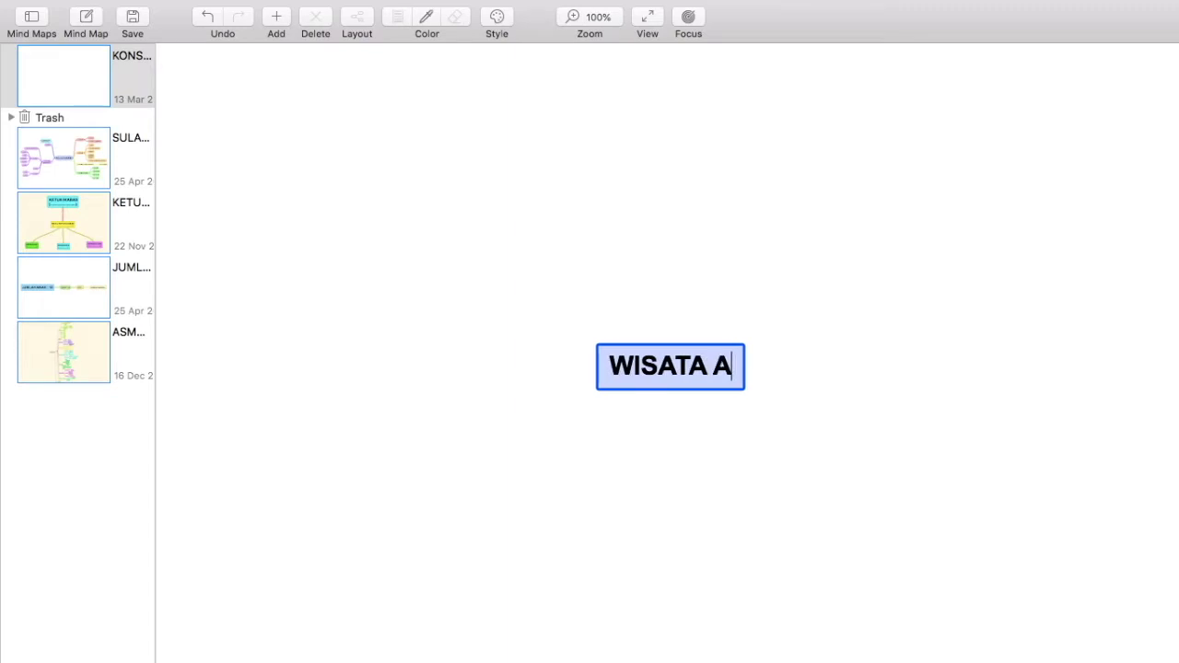
key(Return)
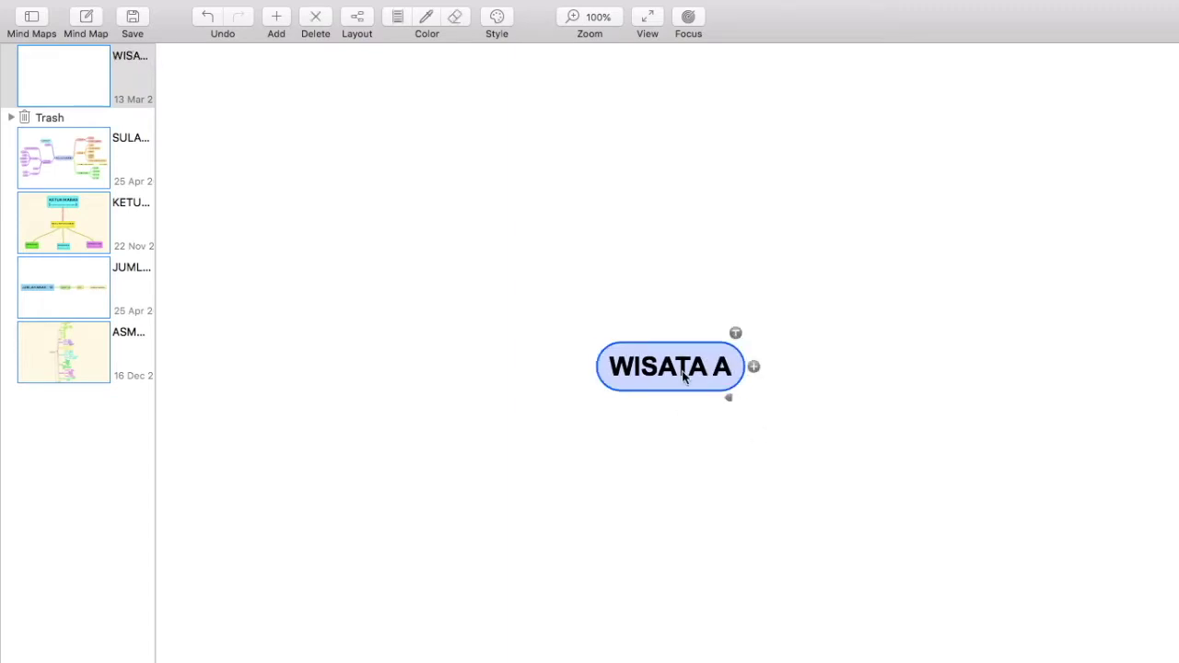
Step: Add a child branch named PROFILE to WISATA A
click(754, 368)
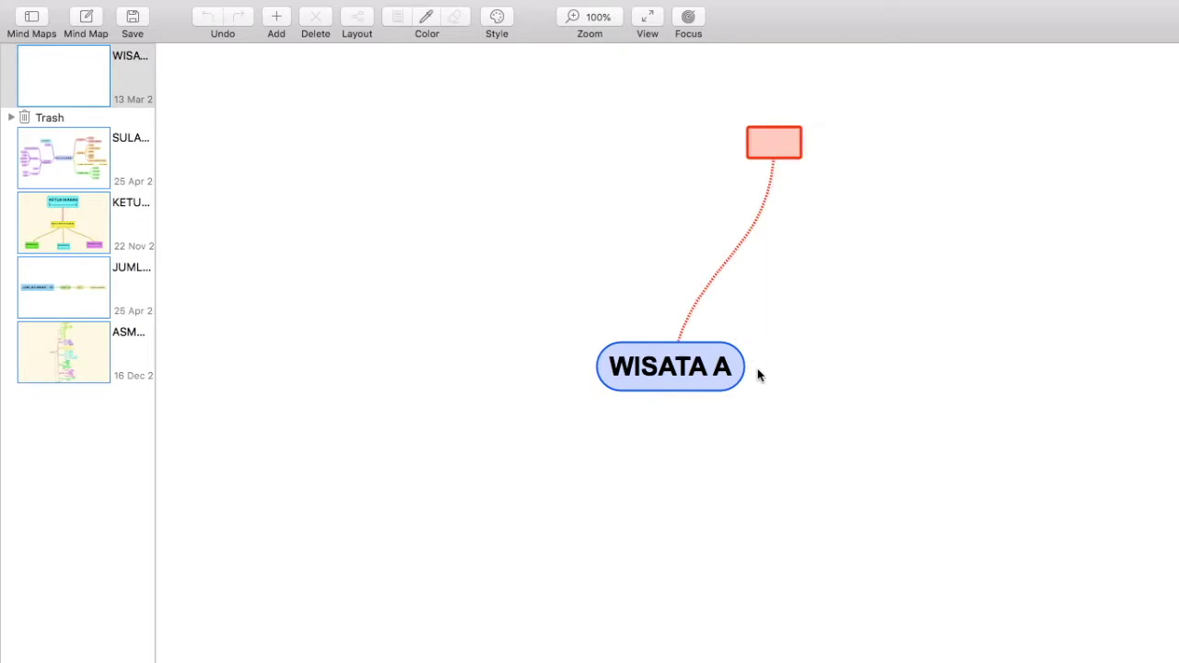
text(PROFILE)
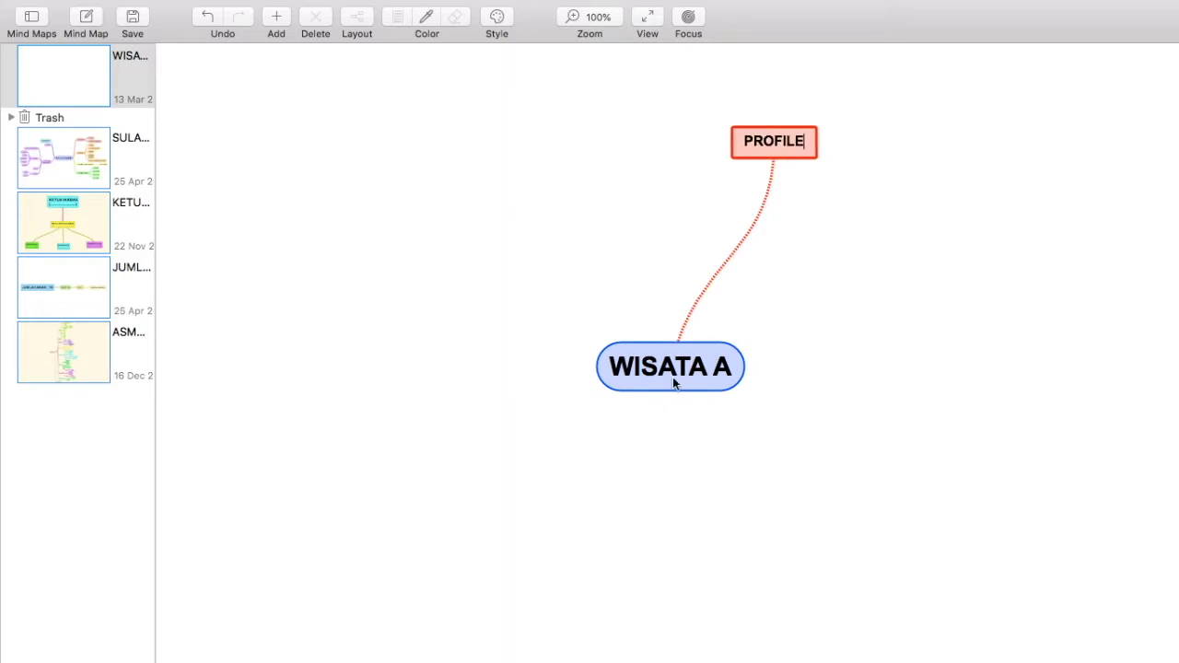
key(Return)
Step: Switch the map to Horizontal Layout
mouse_move(455, 5)
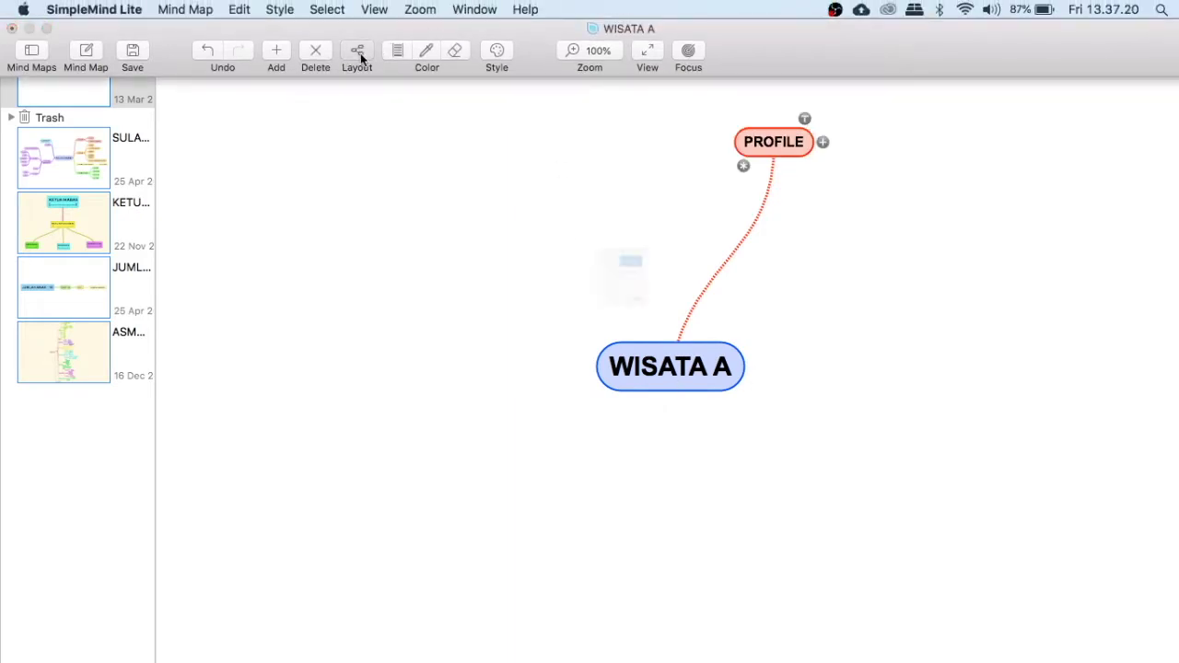
click(359, 53)
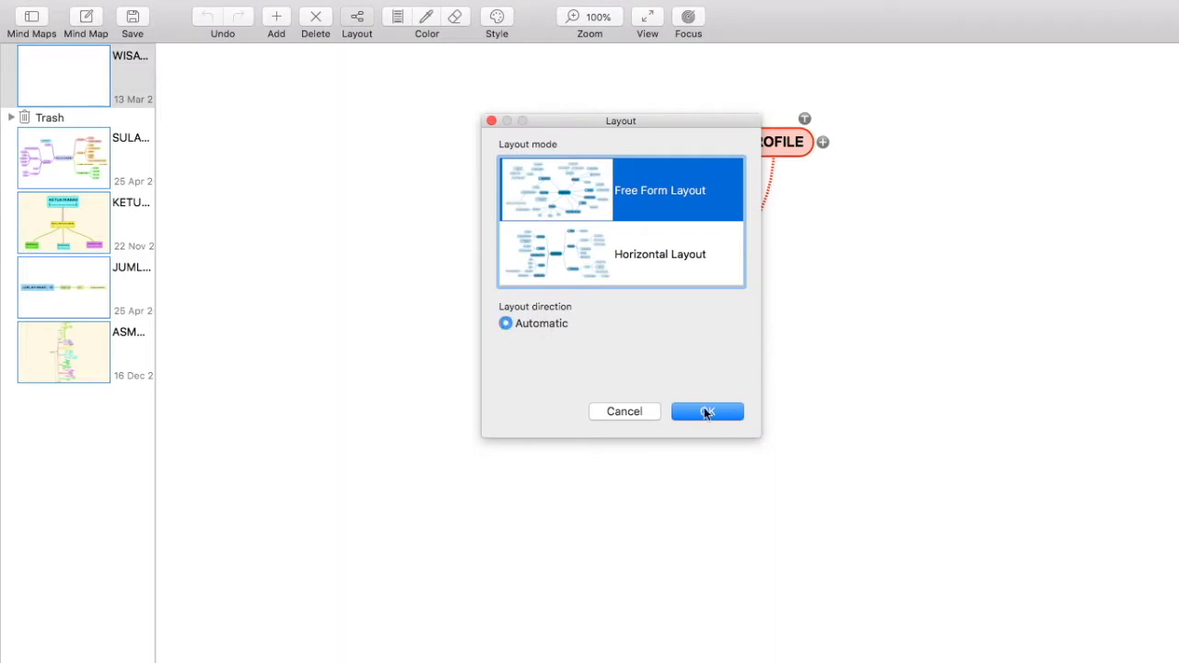
click(659, 256)
click(711, 410)
click(682, 373)
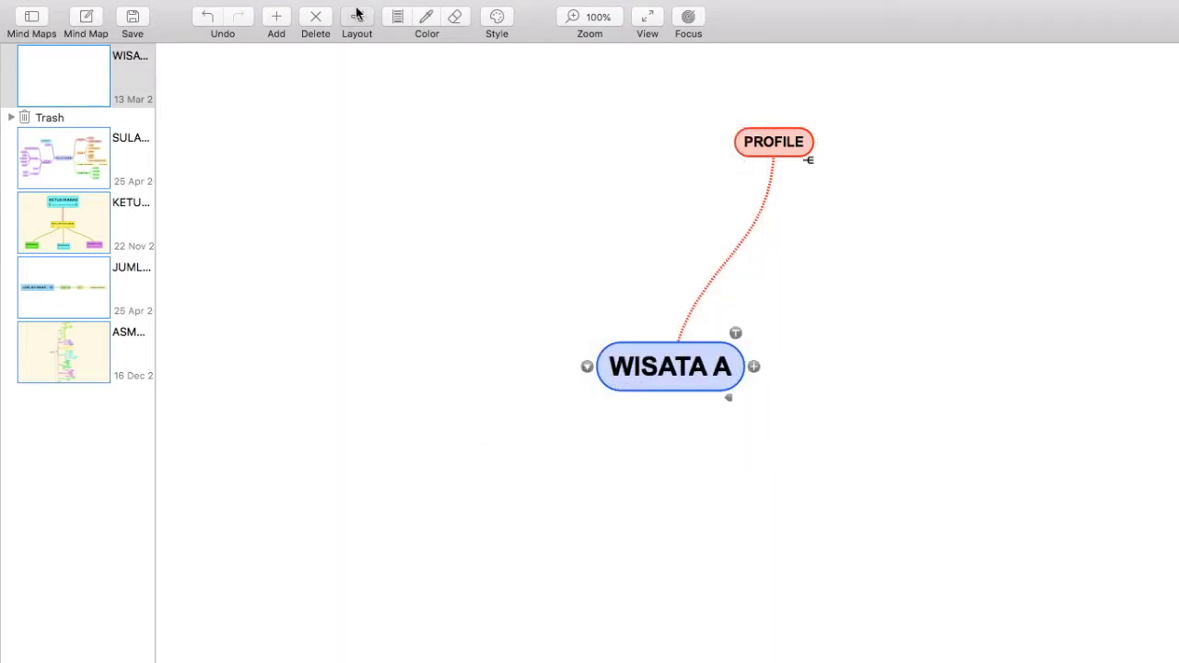
click(356, 17)
click(539, 255)
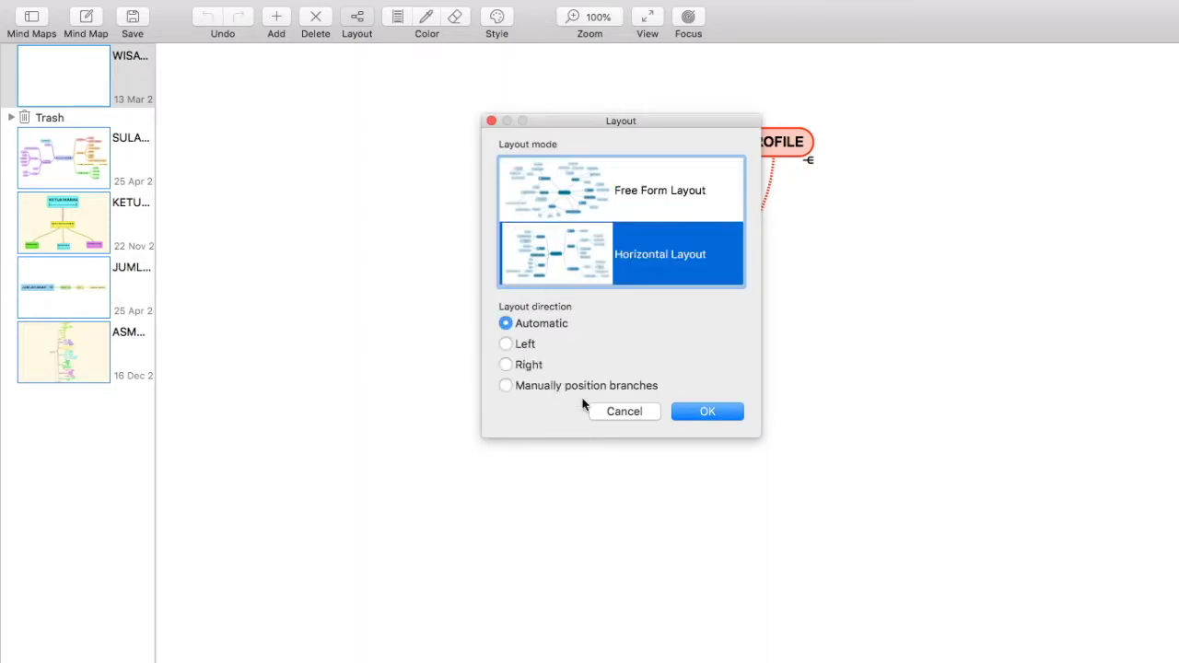
click(691, 409)
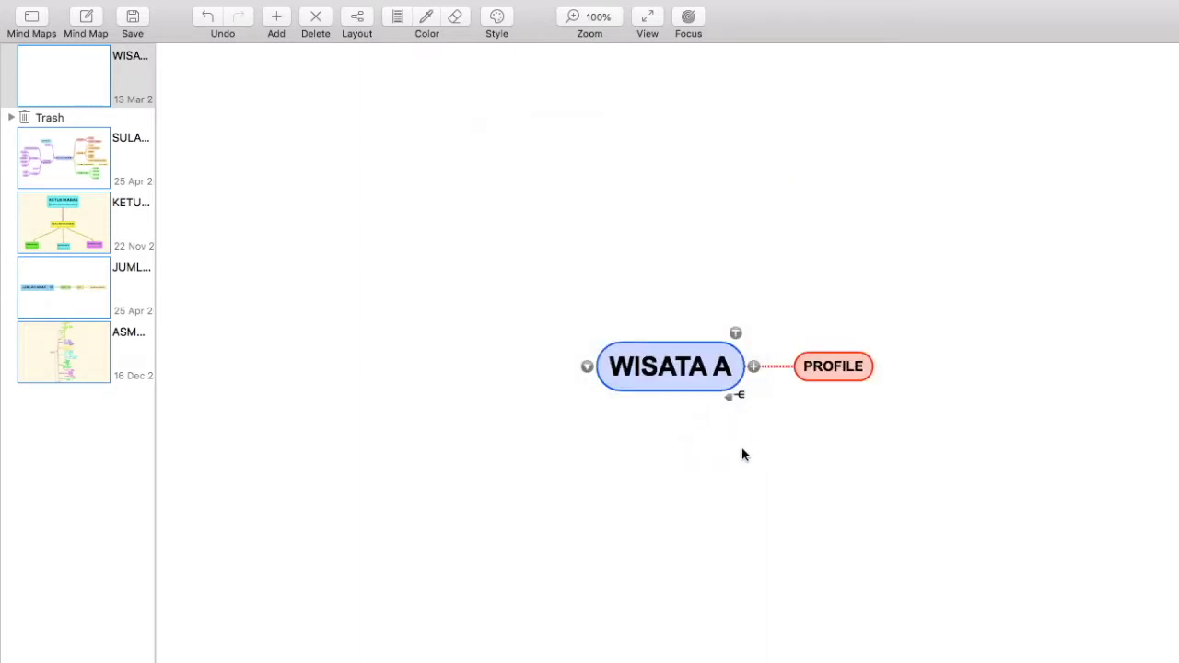
Step: Create two more WISATA A branches labelled FASILITAS and PROMO
click(675, 375)
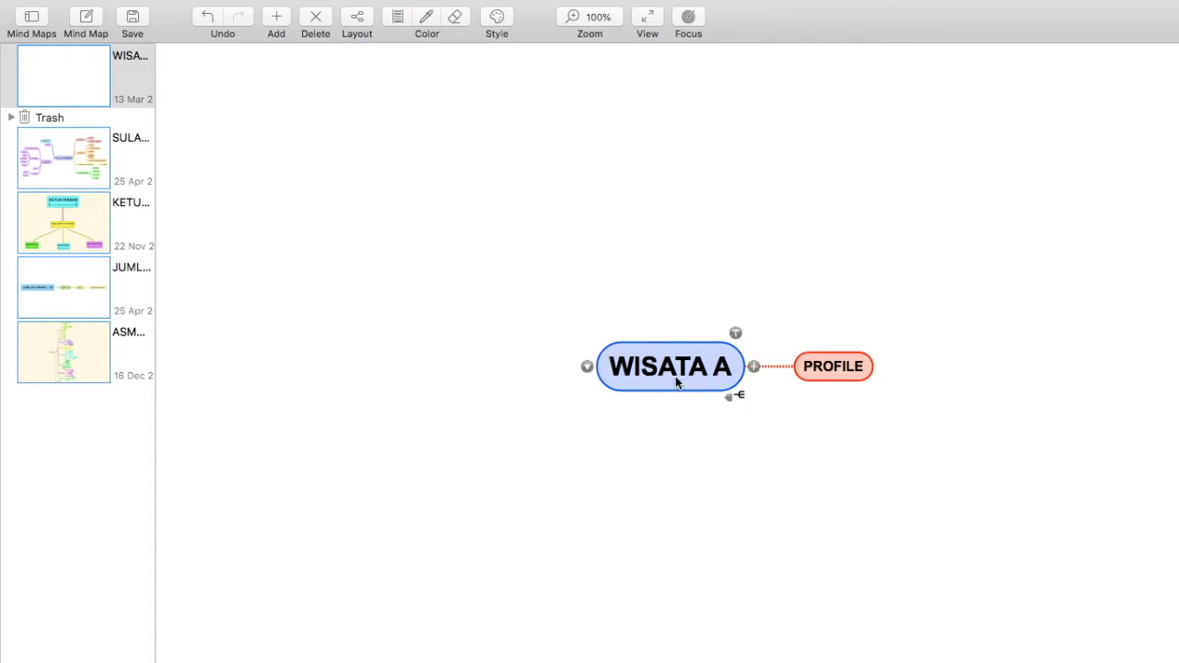
click(753, 368)
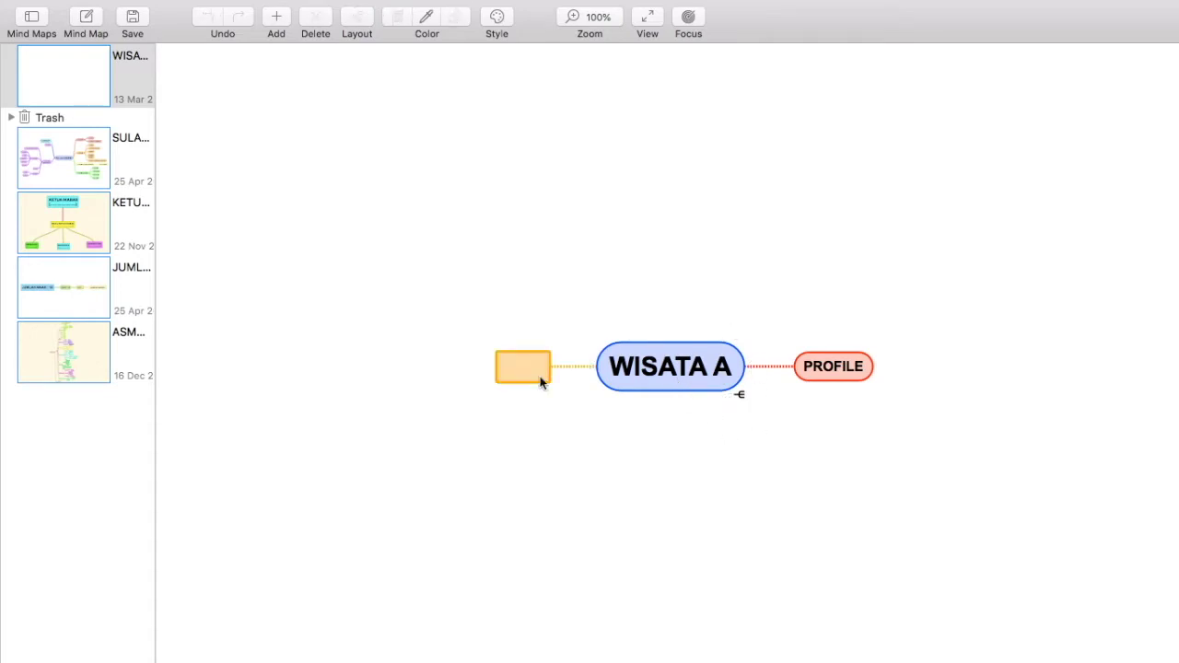
text(FASILITAS)
key(Return)
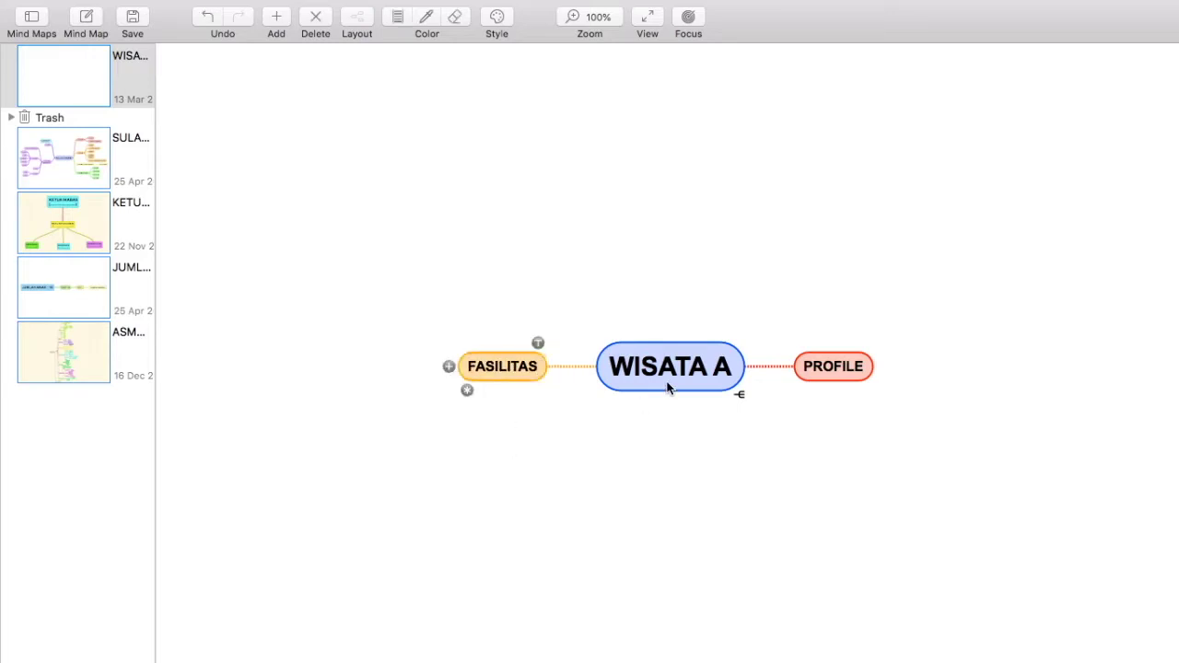
click(668, 387)
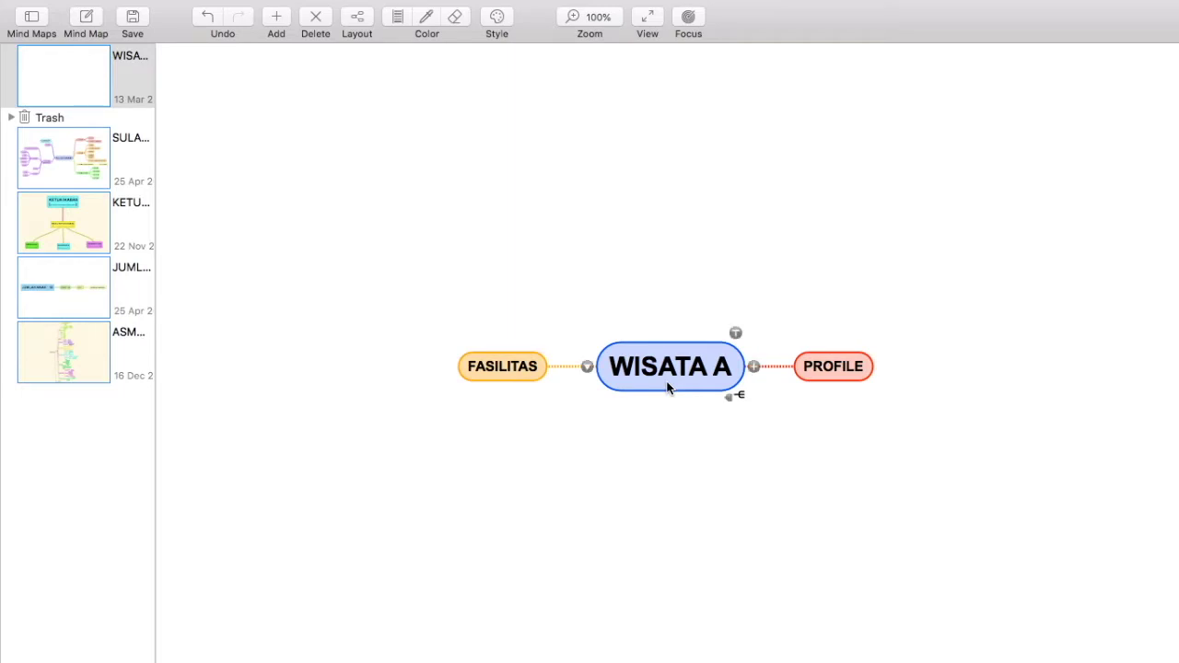
click(754, 366)
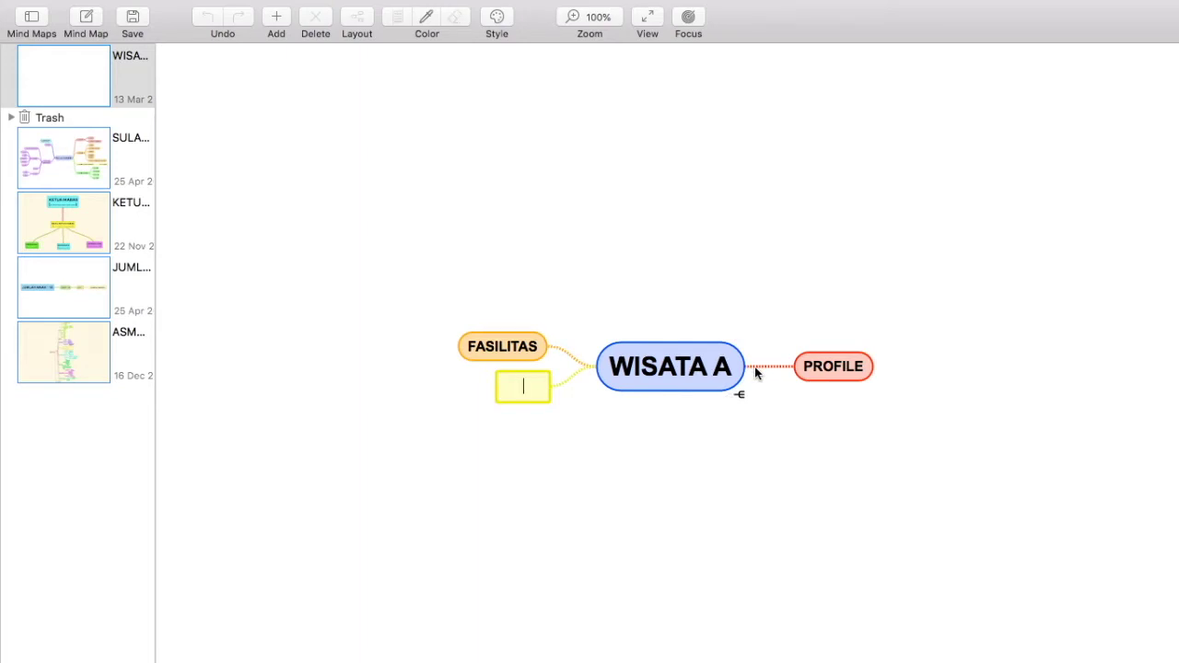
text(PROMO)
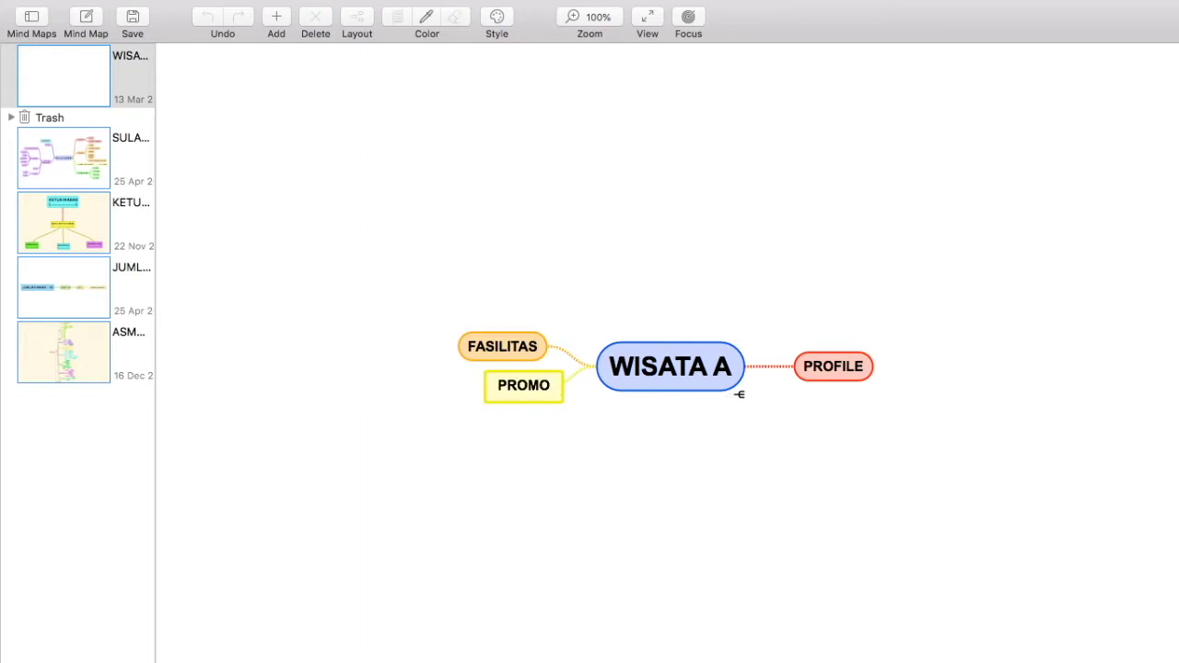
key(Return)
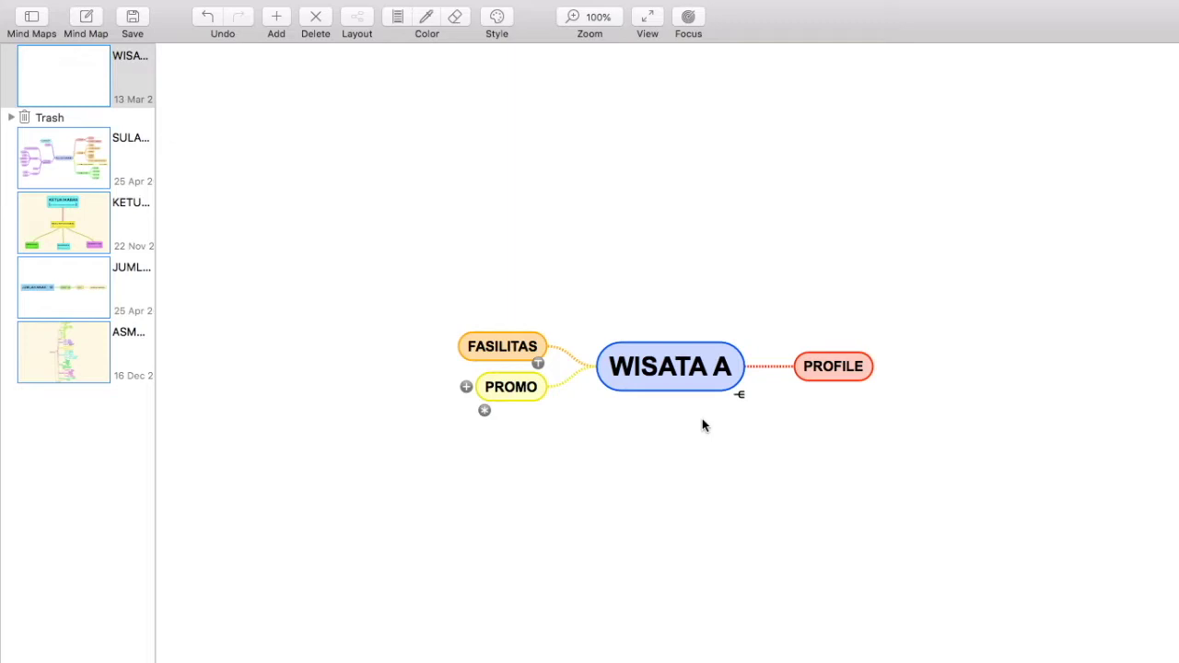
click(709, 380)
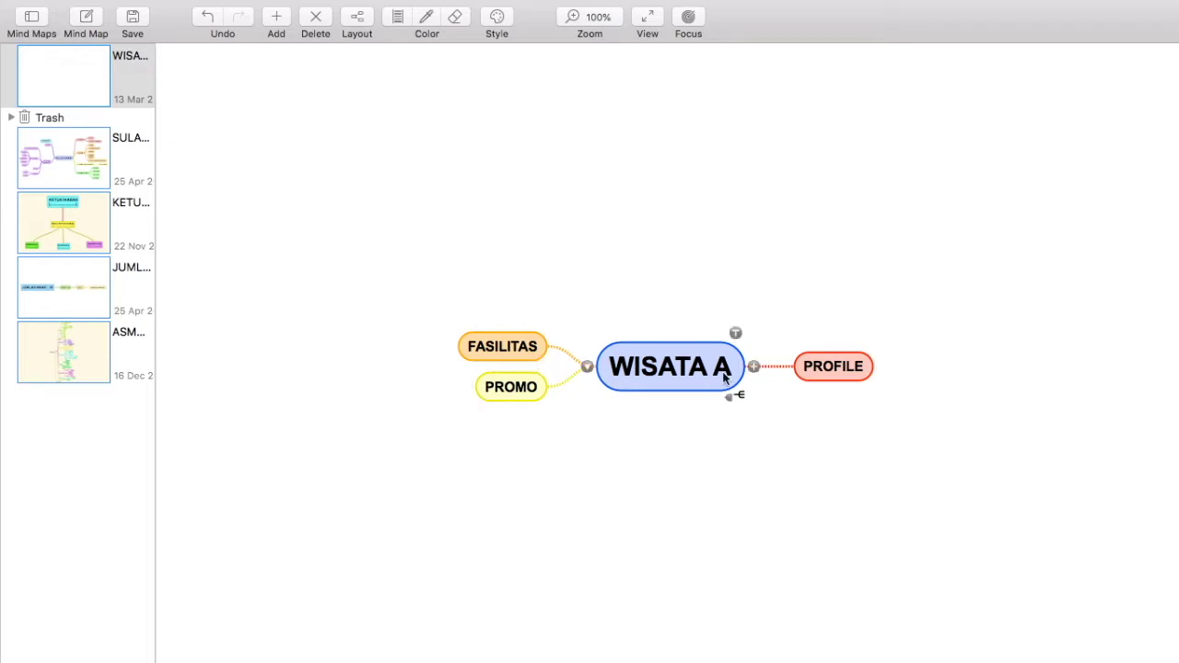
Step: Add a branch named BOOKING to WISATA A, then rename it to TIKETING
click(753, 366)
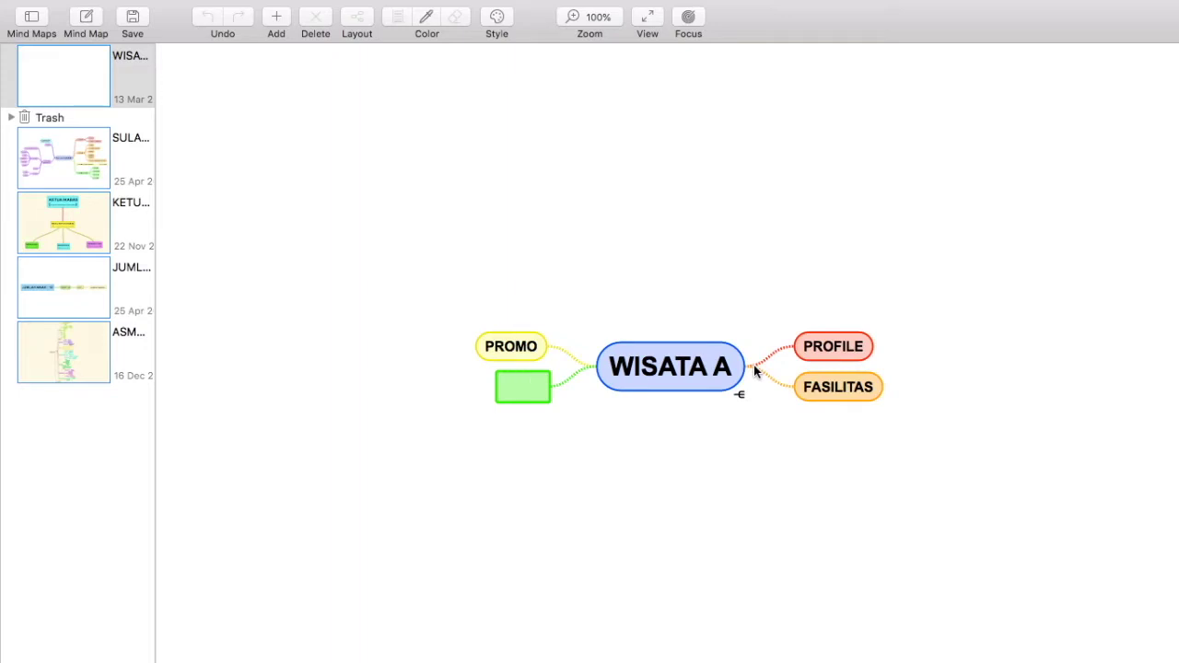
text(BOOKING)
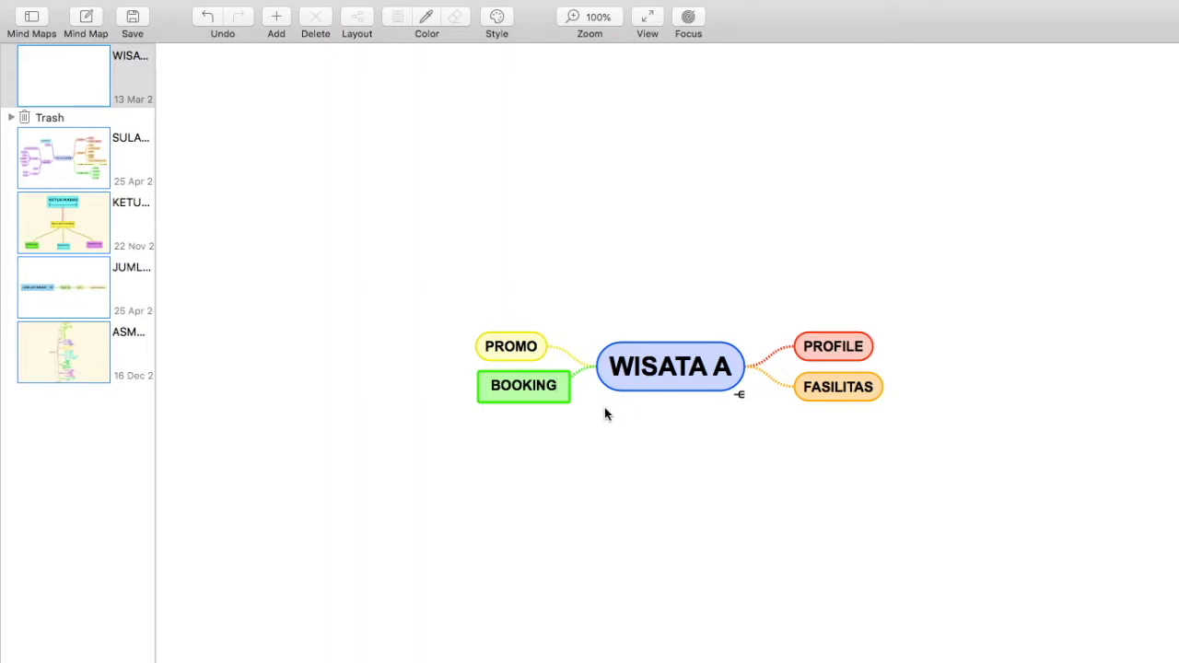
key(Return)
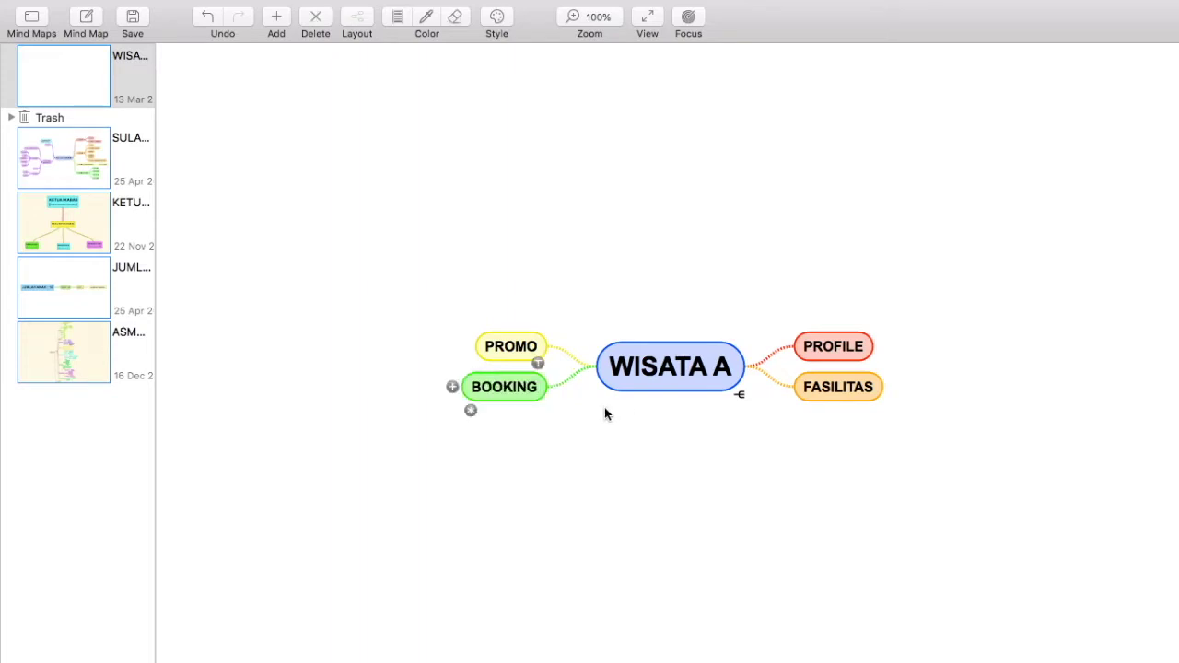
double_click(520, 386)
double_click(521, 385)
text(TIKETING)
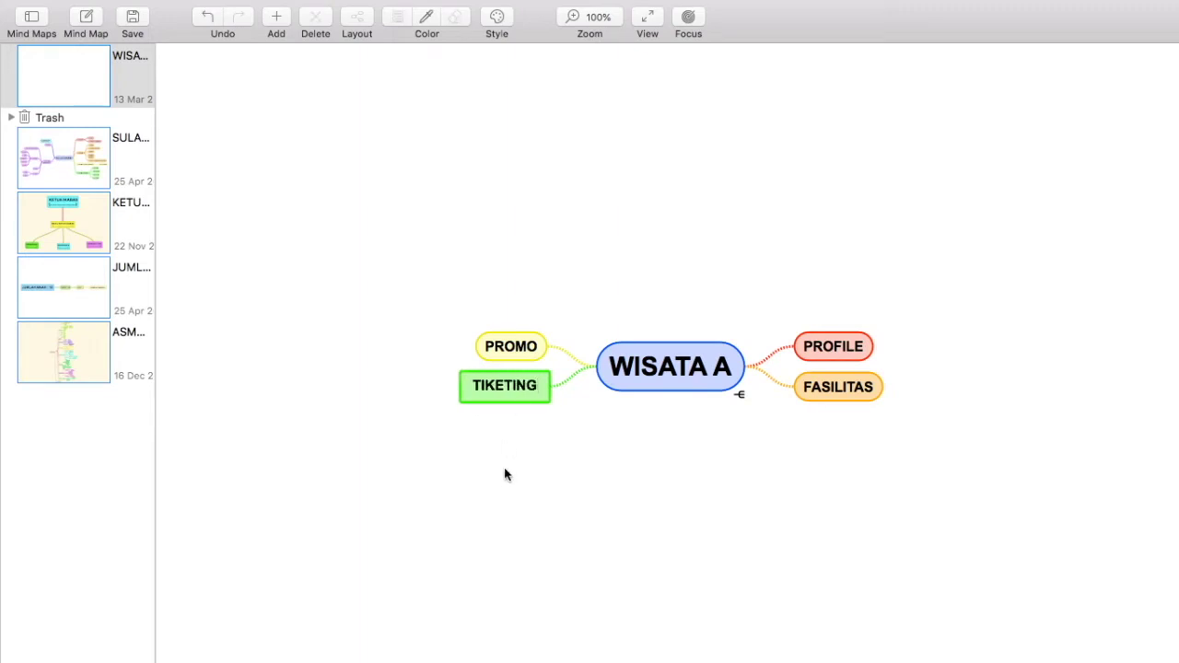
key(Return)
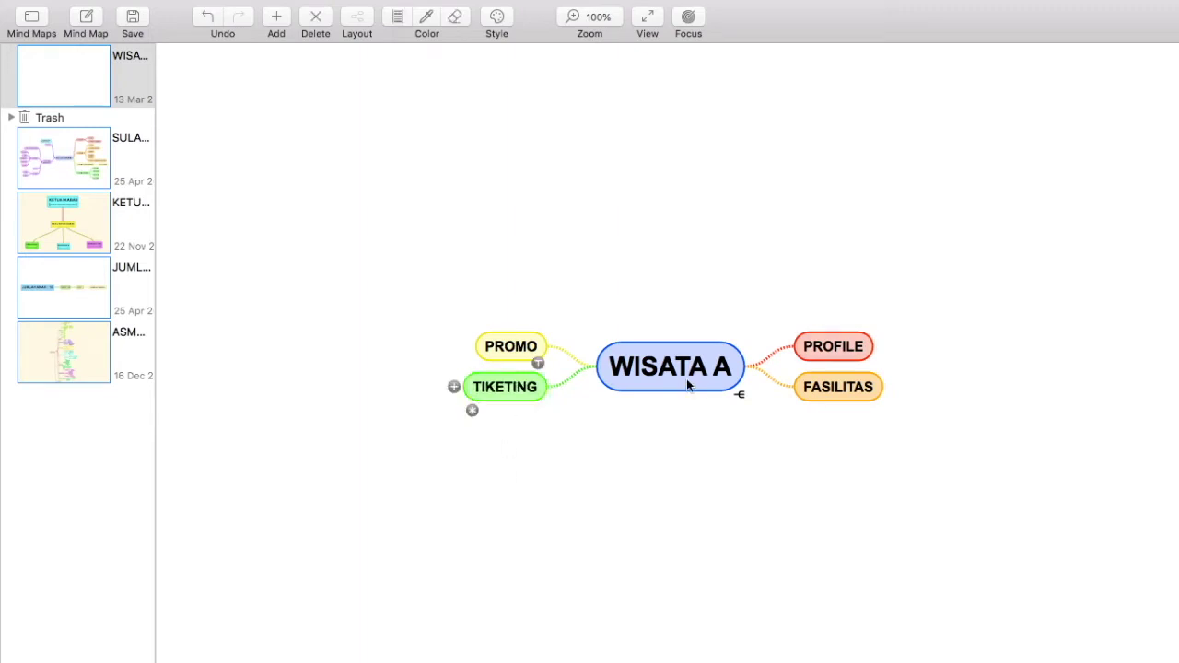
Step: Add a KONTAK branch to WISATA A
click(683, 381)
click(753, 368)
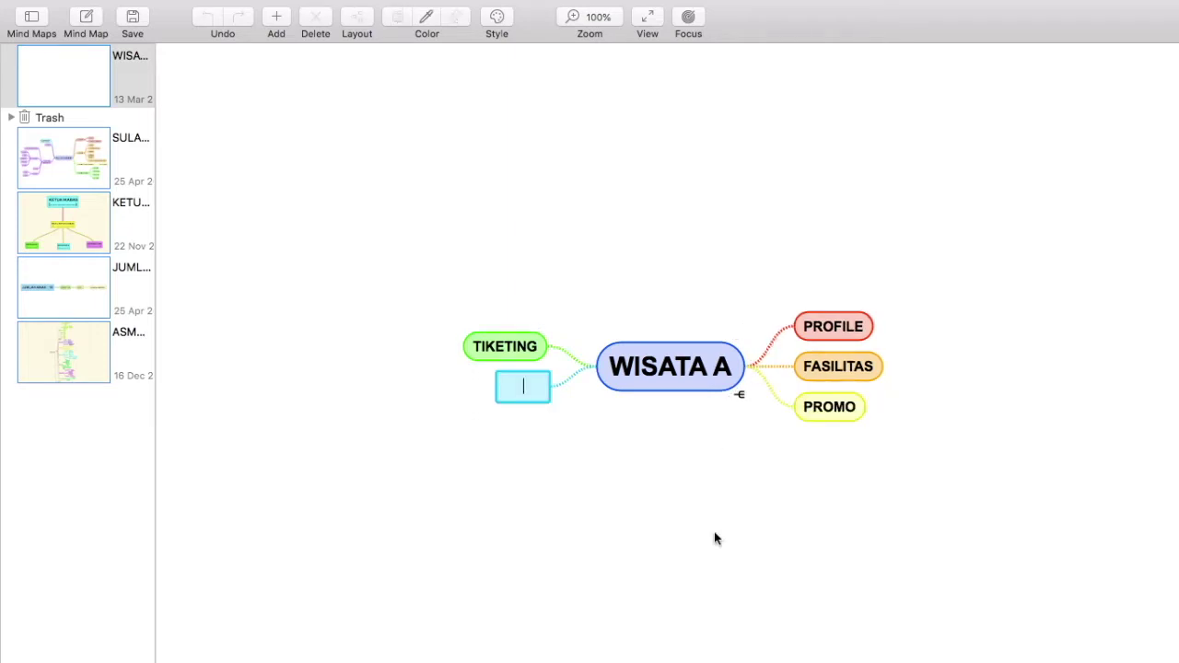
text(KONTAK)
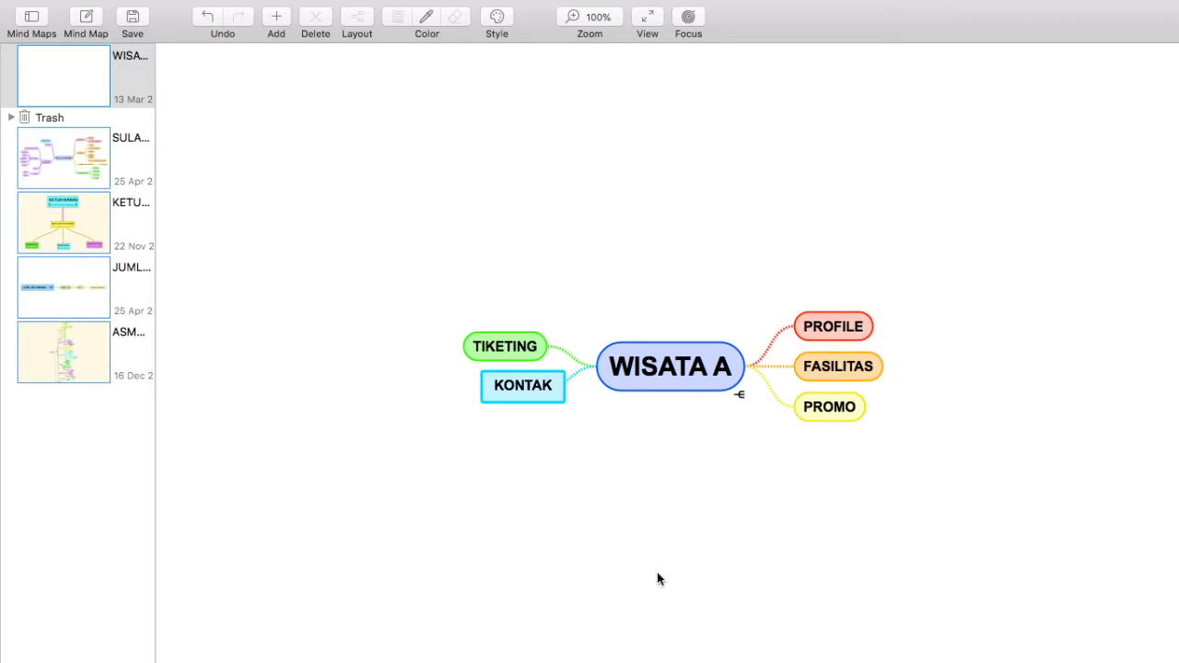
key(Return)
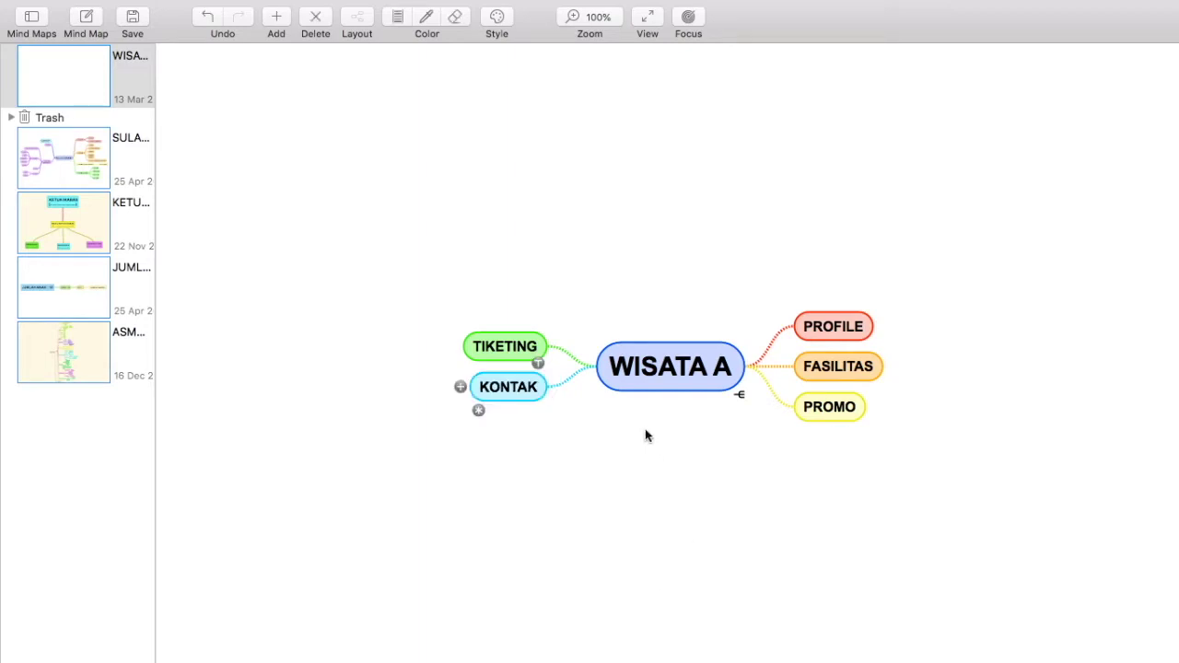
Step: Create two new WISATA A branches named VIDEO and BERITA
click(682, 363)
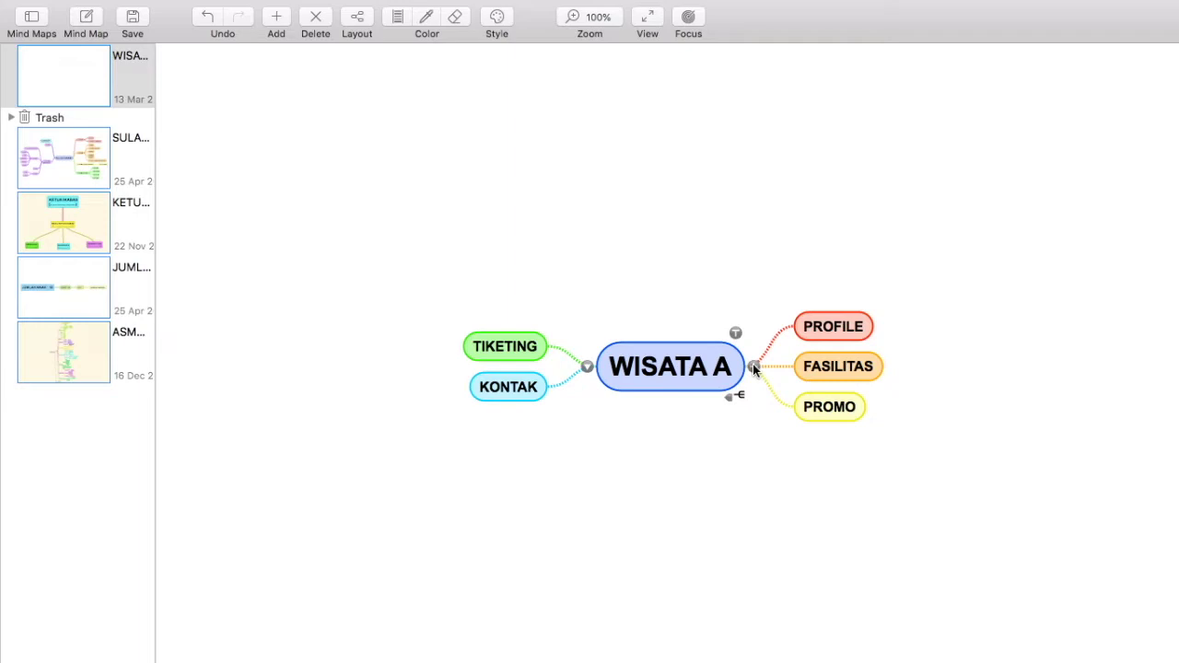
click(753, 366)
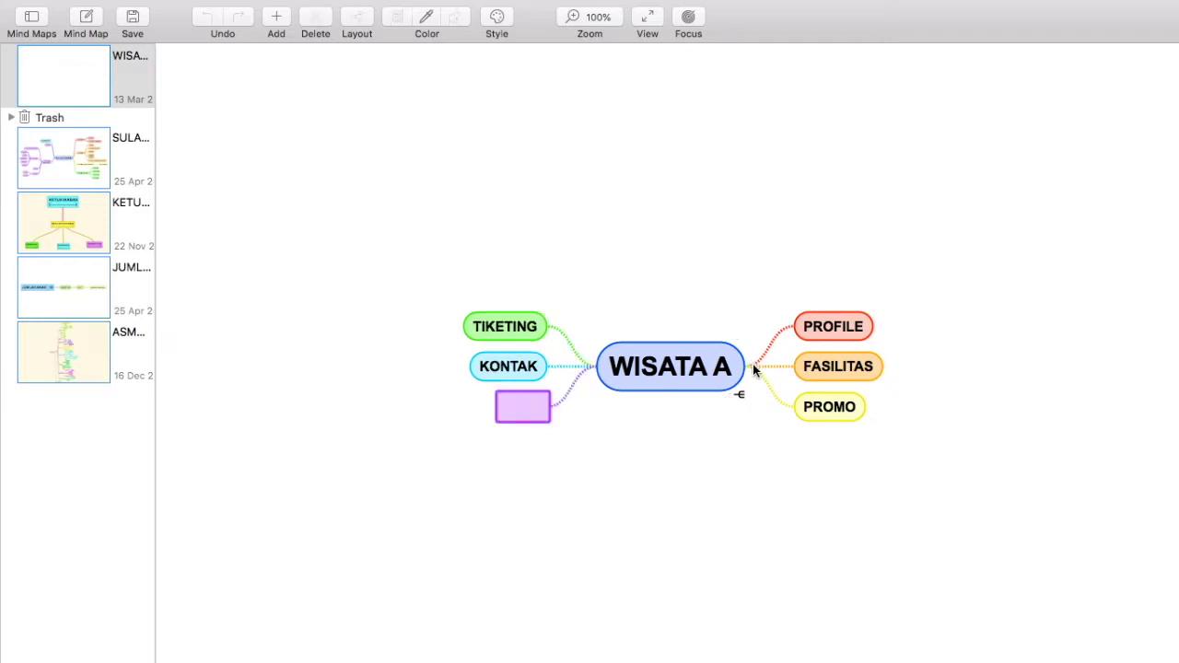
text(VIDEO)
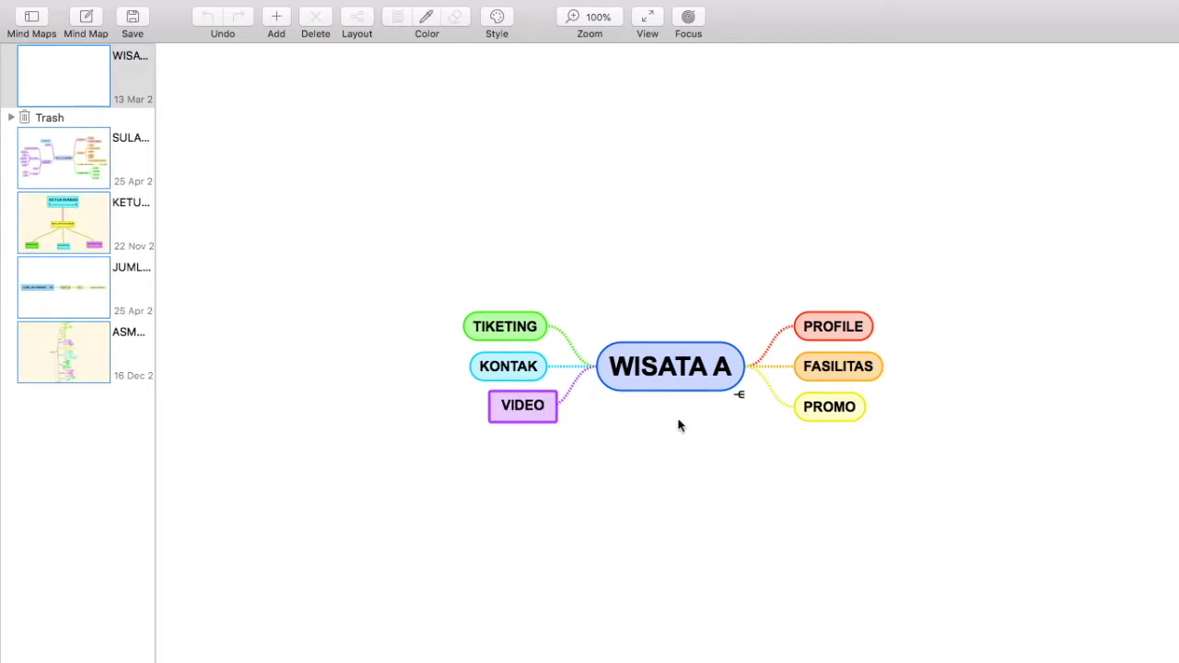
key(Return)
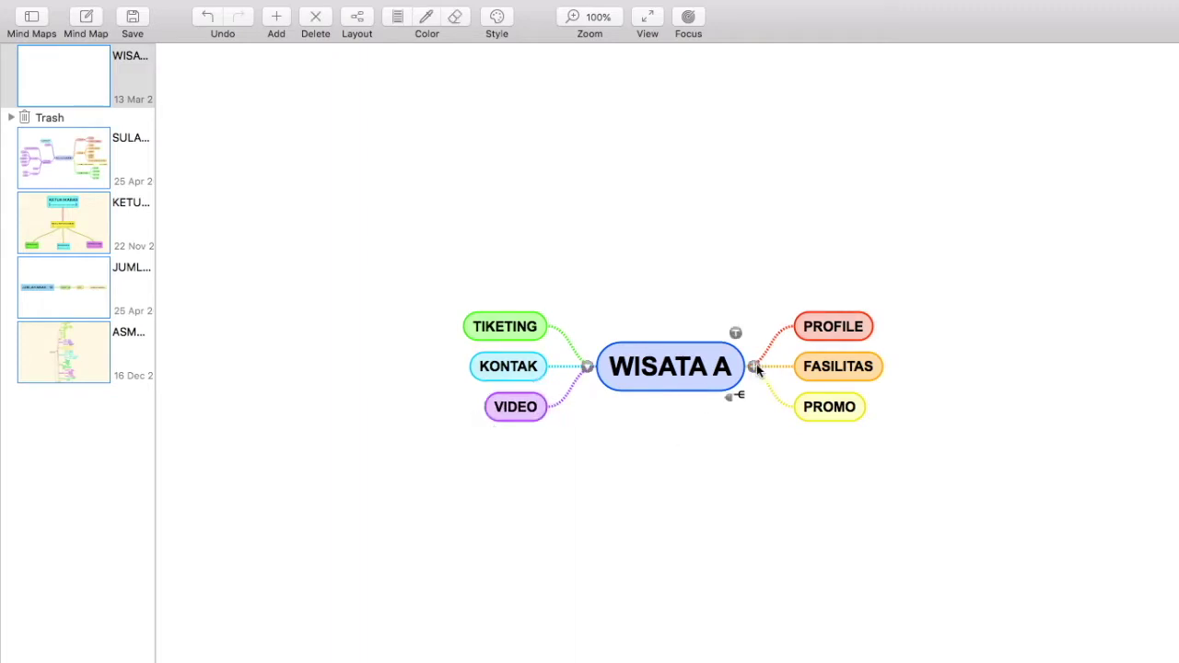
click(752, 366)
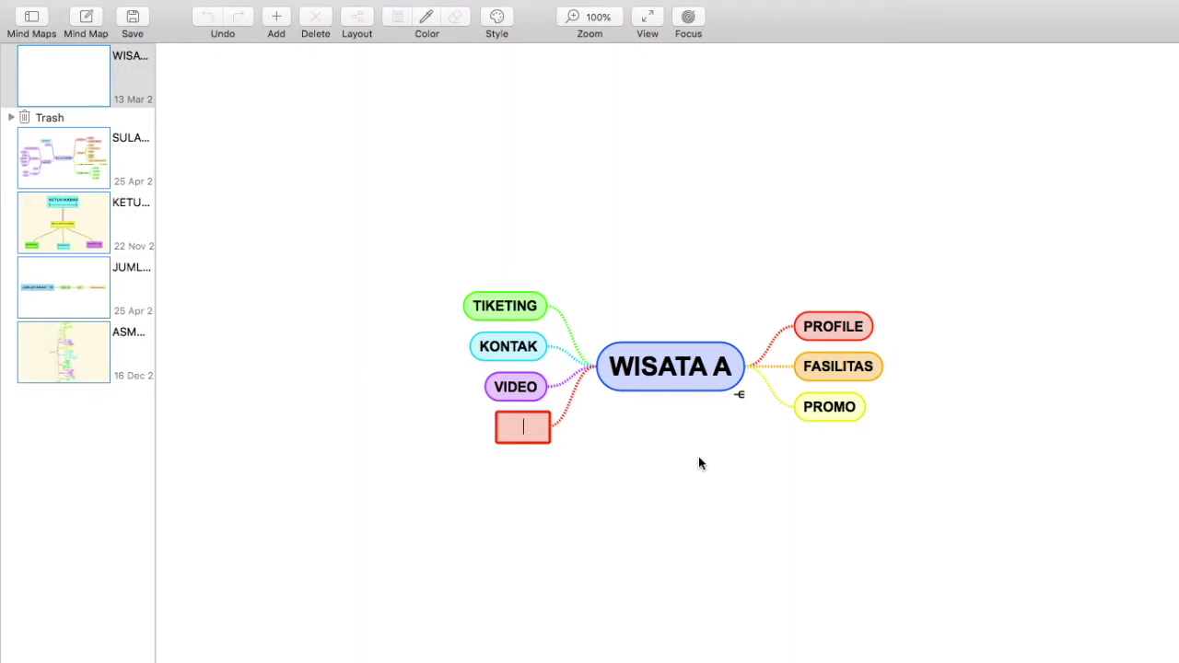
text(BERITA)
key(Return)
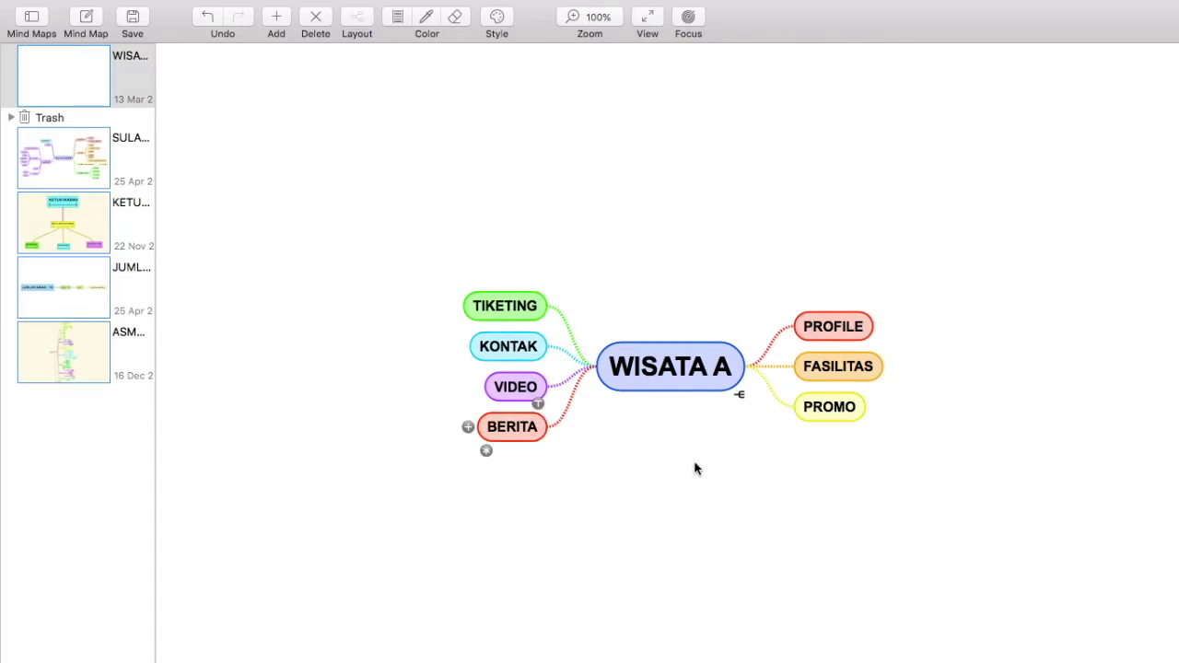
Step: Prefix the right-side branches as 1. PROFILE, 2. FASILITAS and 3. PROMO
double_click(807, 324)
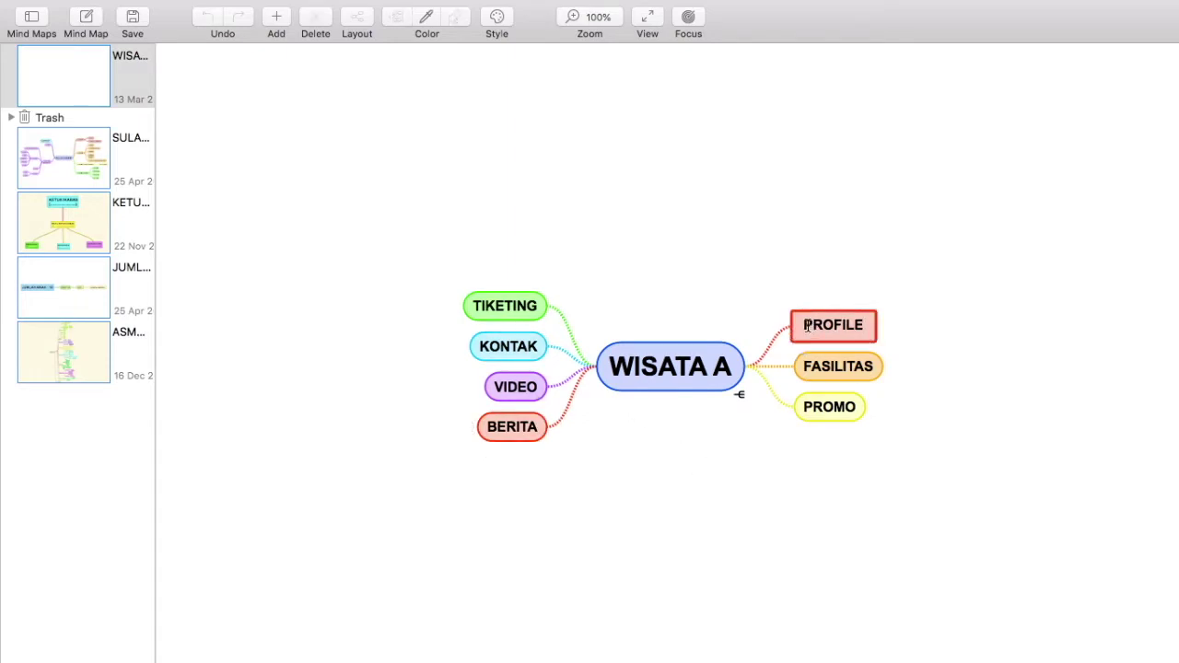
click(803, 324)
text(1.)
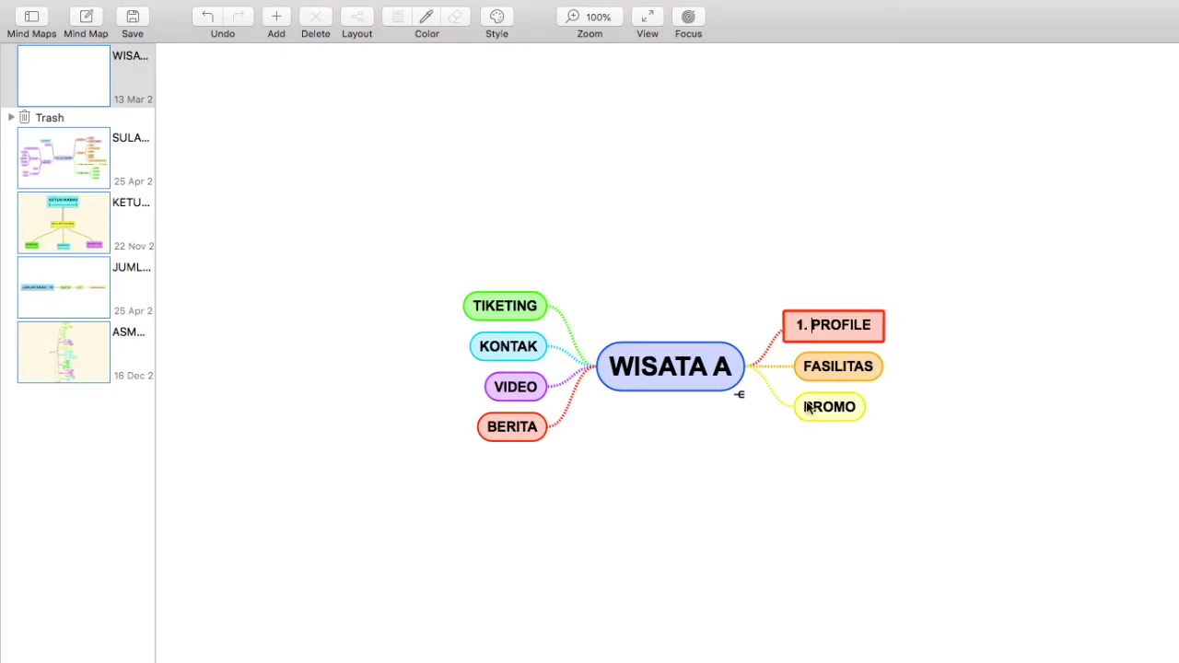
key(Return)
click(822, 364)
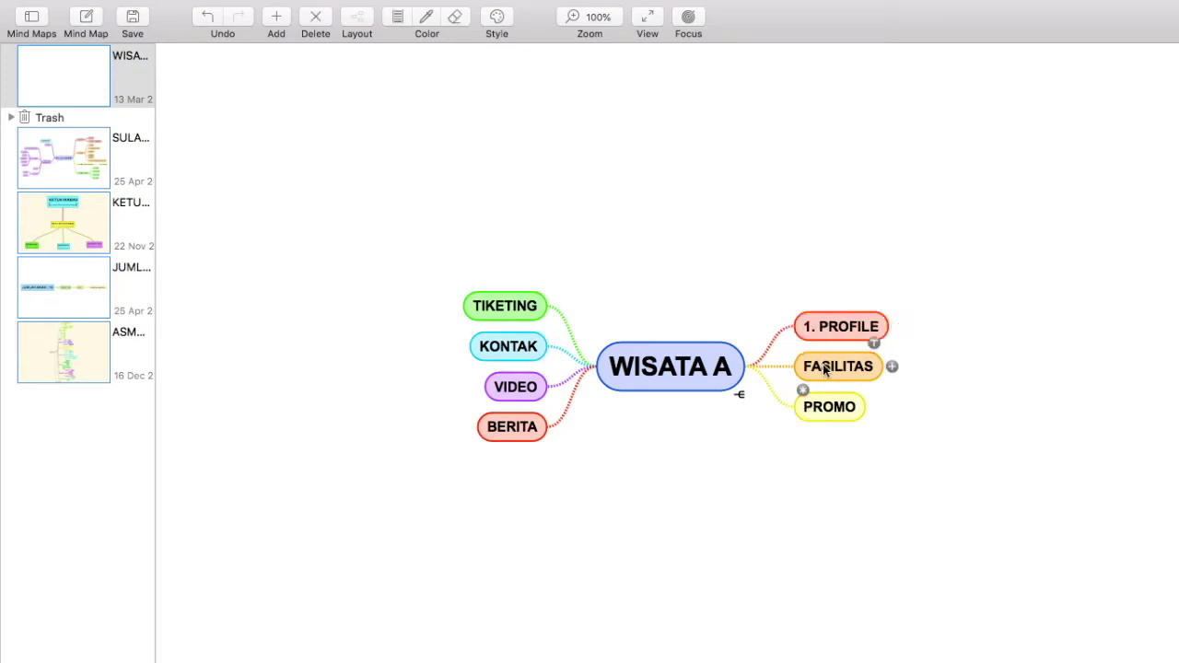
click(806, 367)
text(2.)
key(Return)
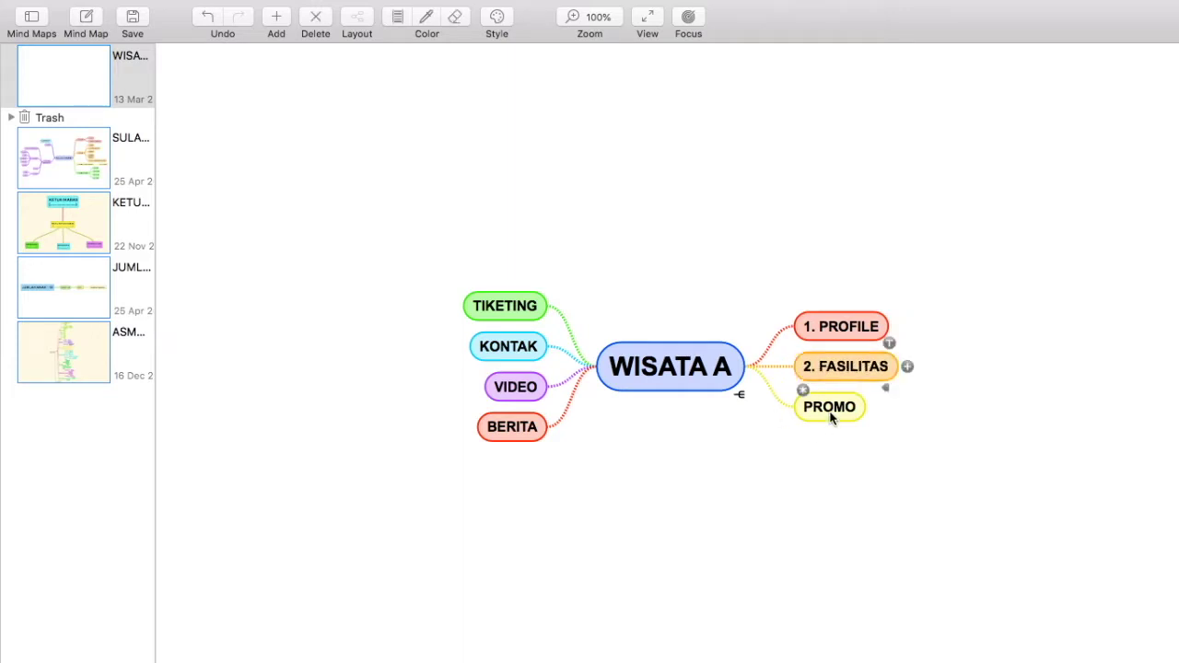
click(830, 420)
click(807, 406)
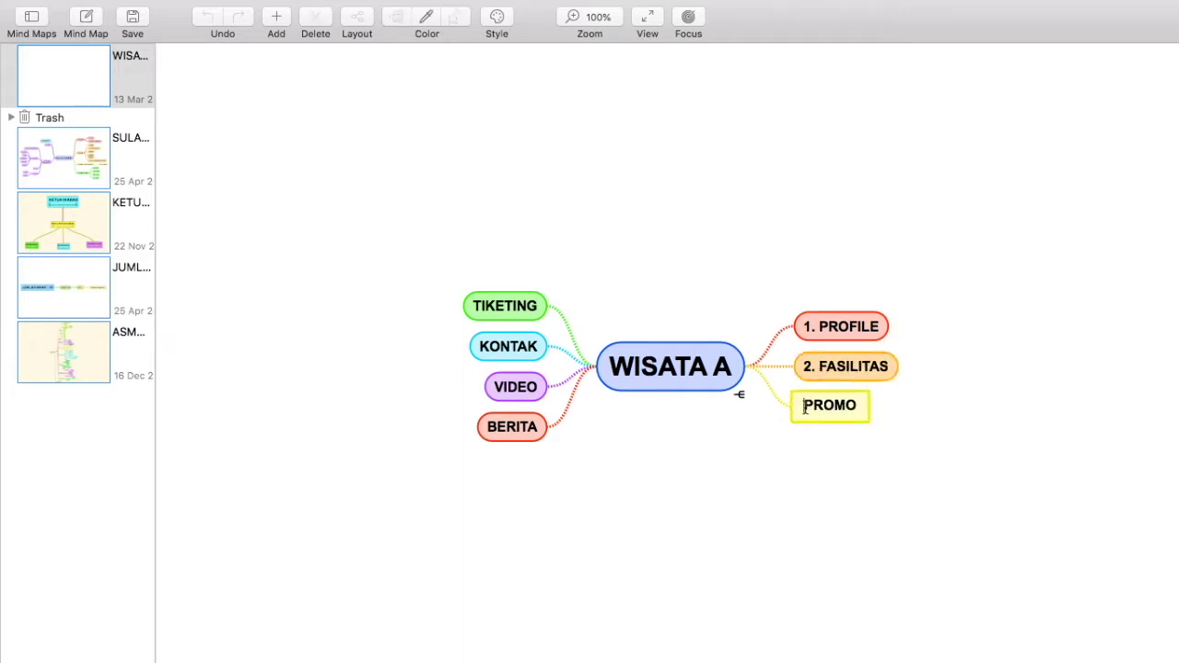
text(3.)
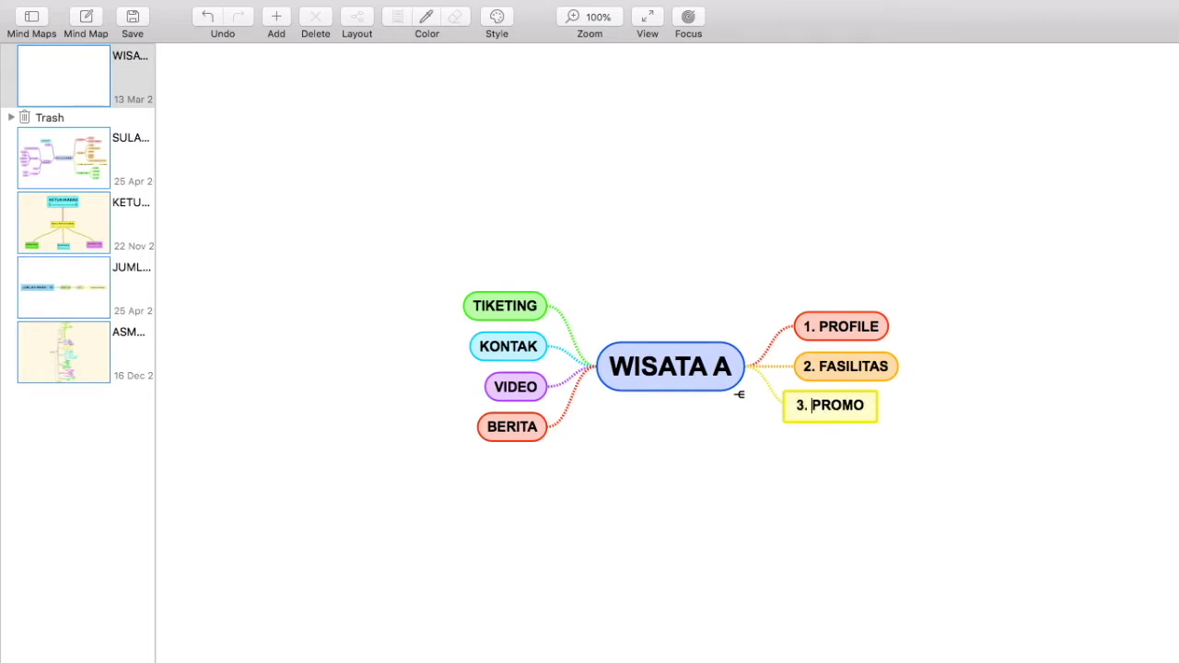
key(Return)
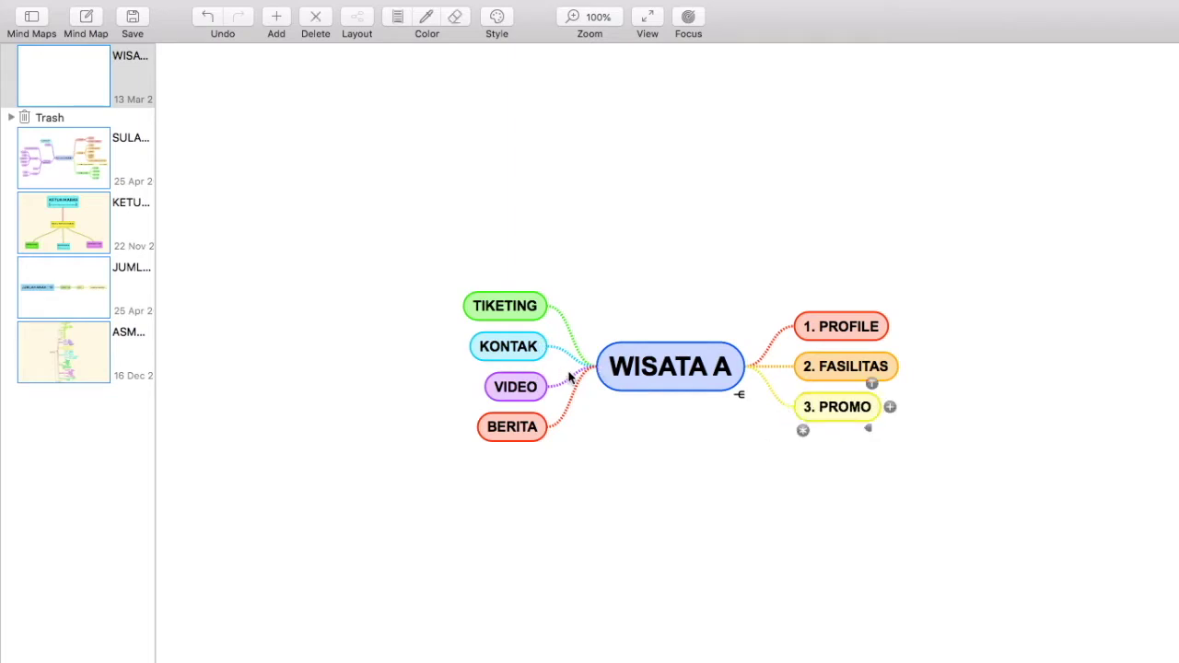
Step: Relabel the BERITA branch as 4. BERITA
click(514, 316)
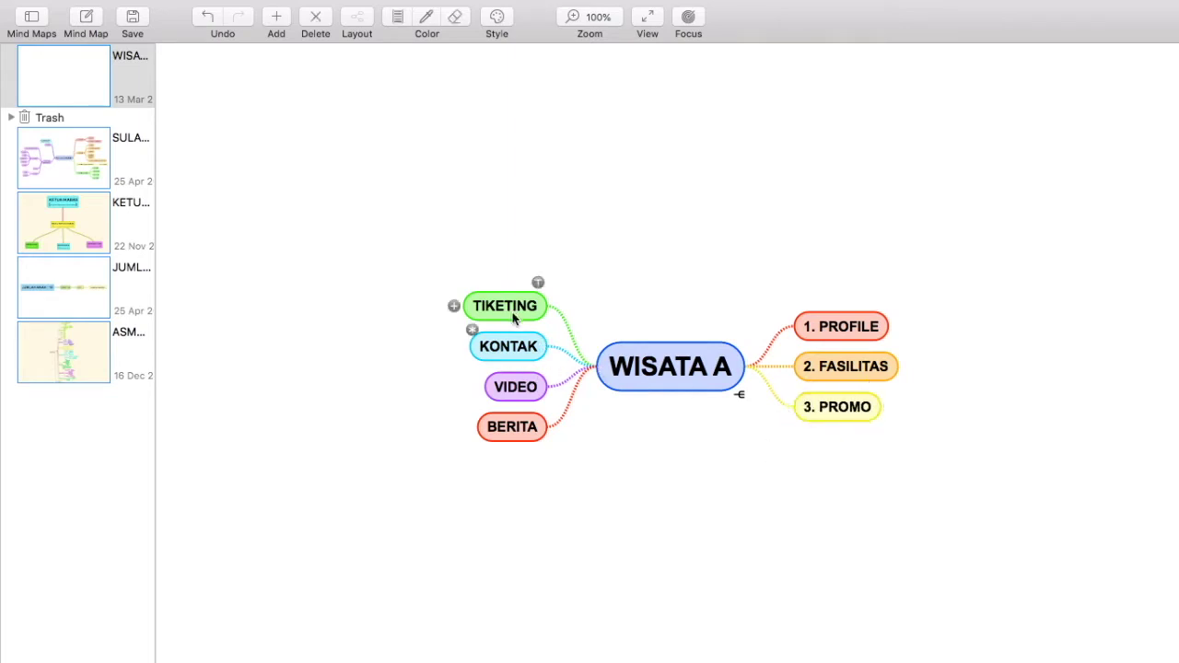
click(529, 435)
click(492, 430)
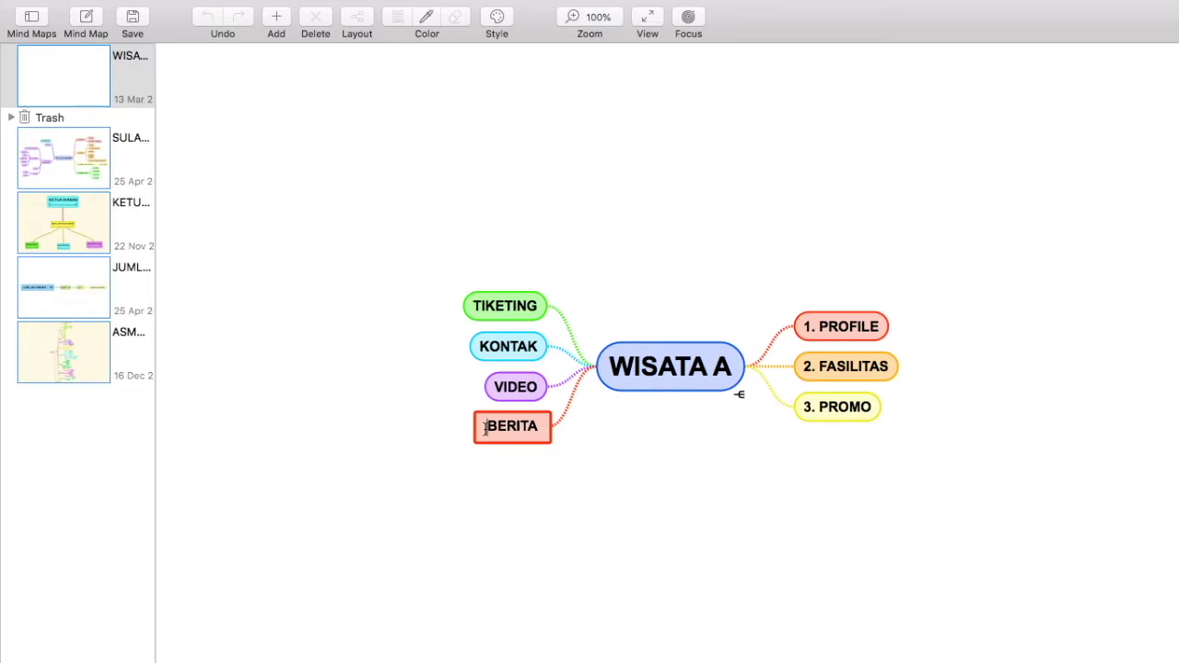
click(486, 428)
text(4.)
key(Return)
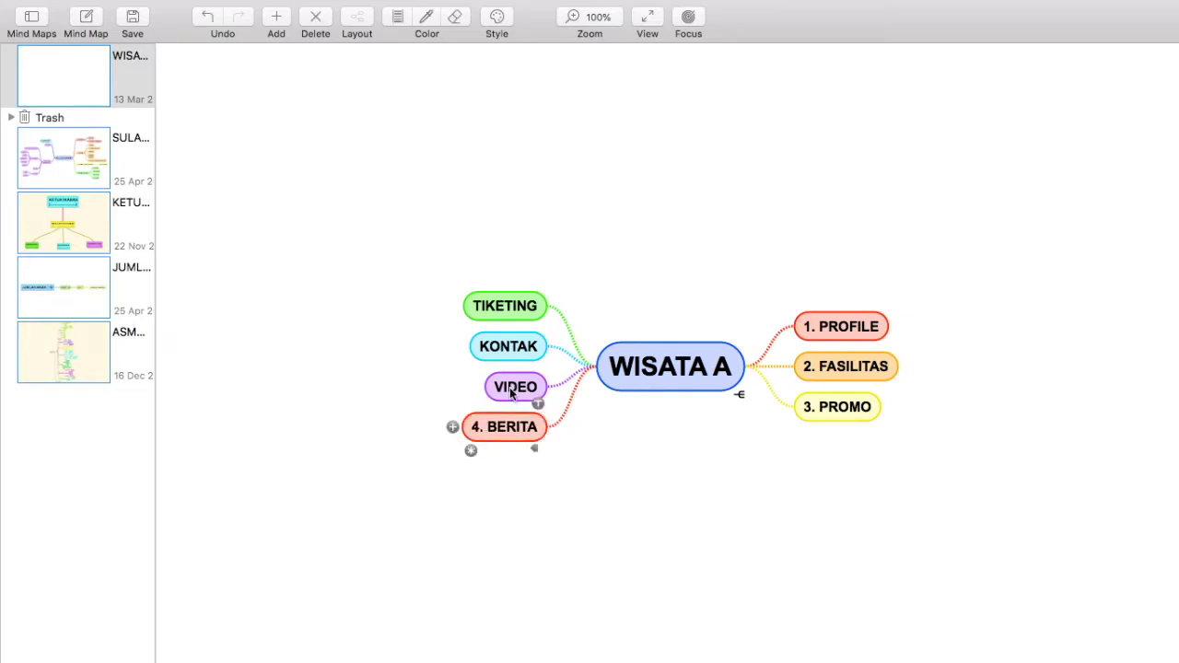
Step: Number the remaining branches 5. TIKETING, 6. KONTAK and 7. VIDEO
click(501, 319)
click(501, 318)
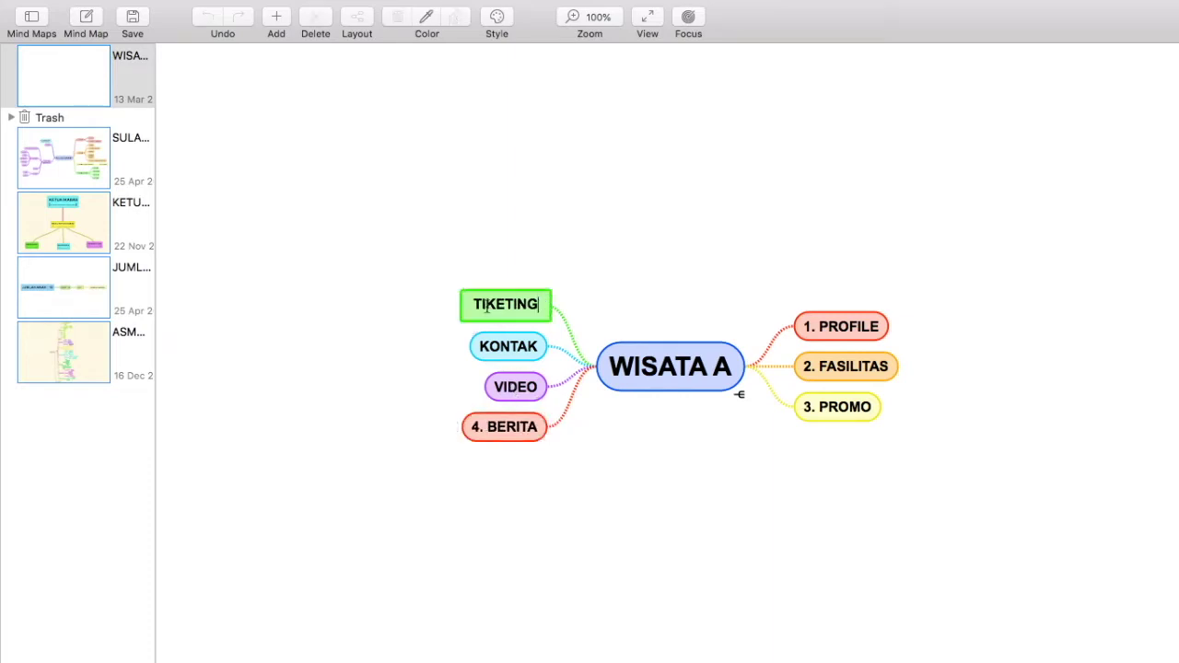
click(473, 305)
text(5.)
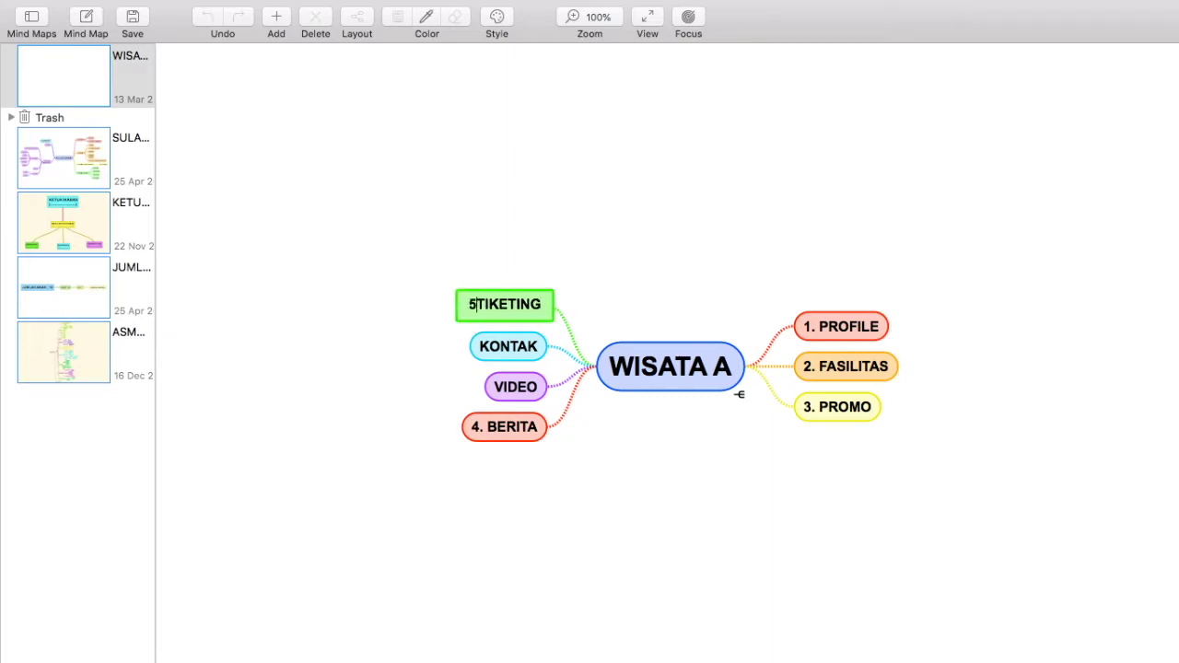
double_click(489, 353)
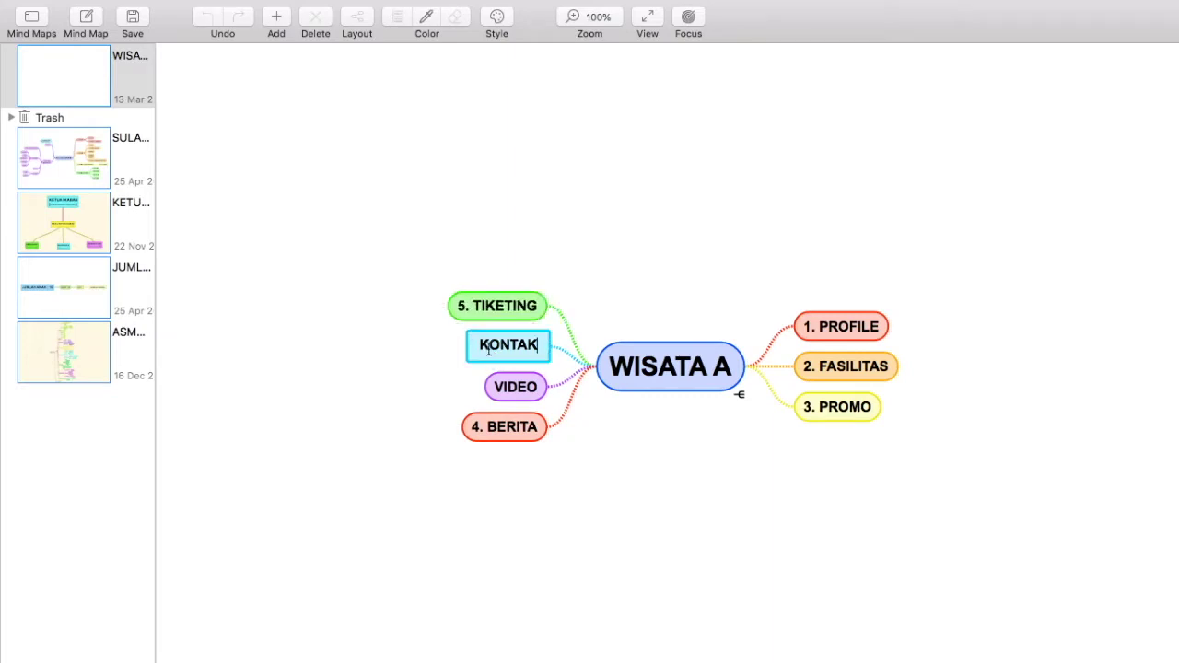
click(477, 345)
text(6.)
double_click(510, 385)
click(494, 384)
text(7)
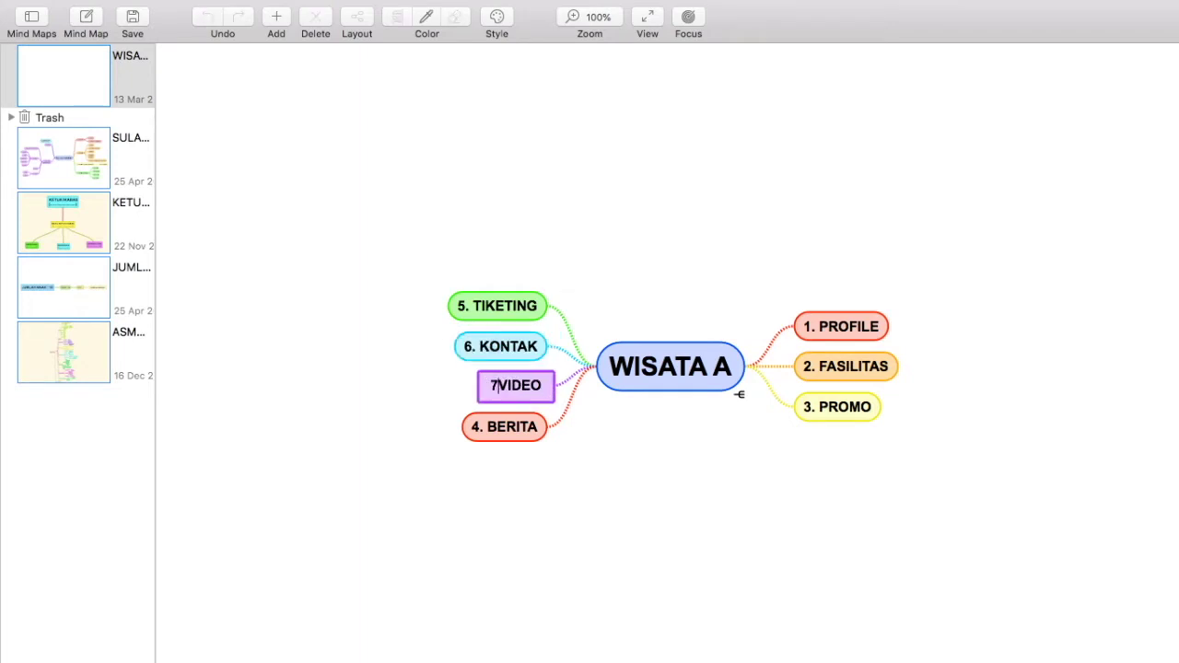
text(.)
key(Return)
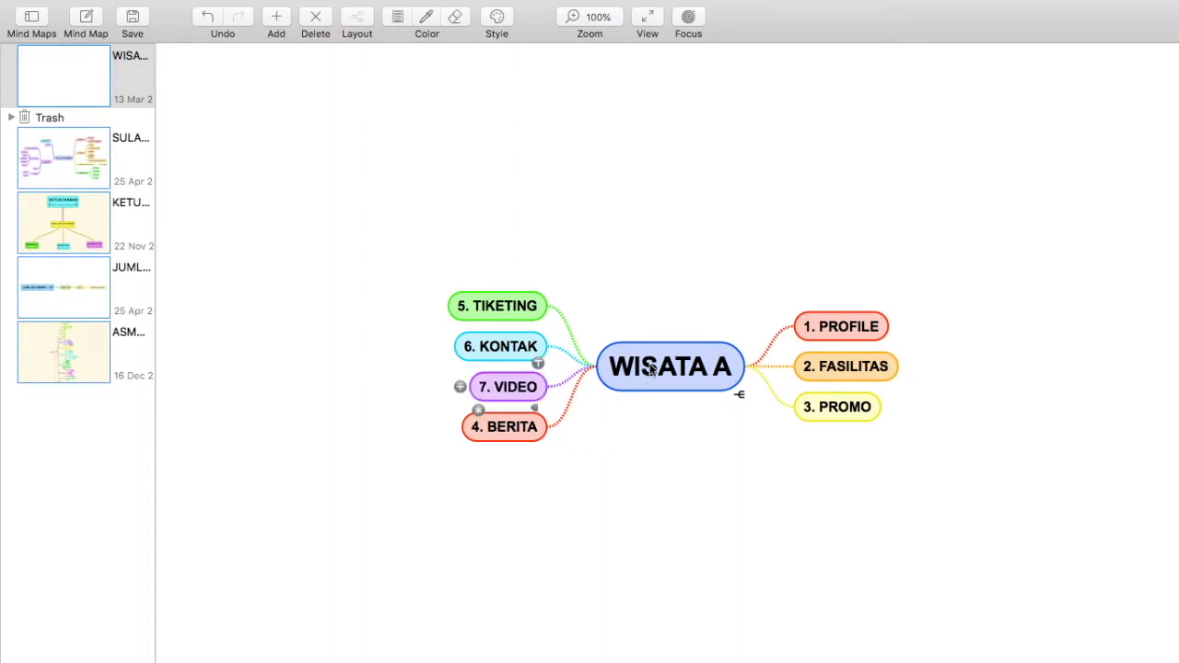
Step: Add a new WISATA A branch named PUSH NOTIF
click(753, 366)
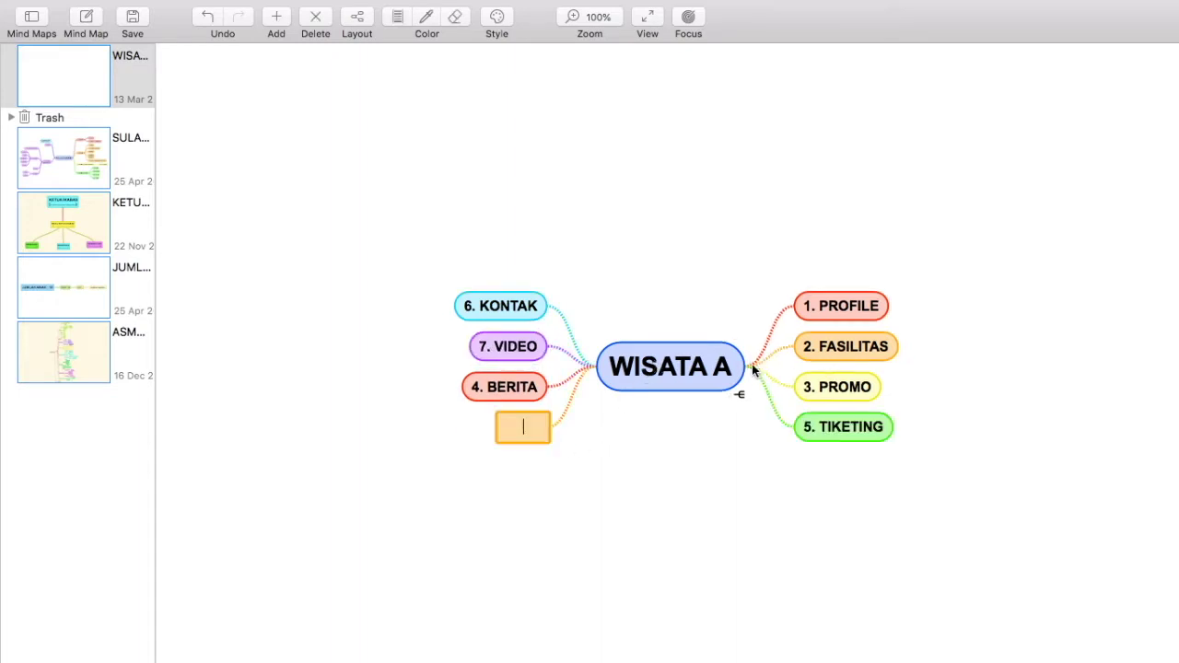
text(PUSH NOTIF)
key(Return)
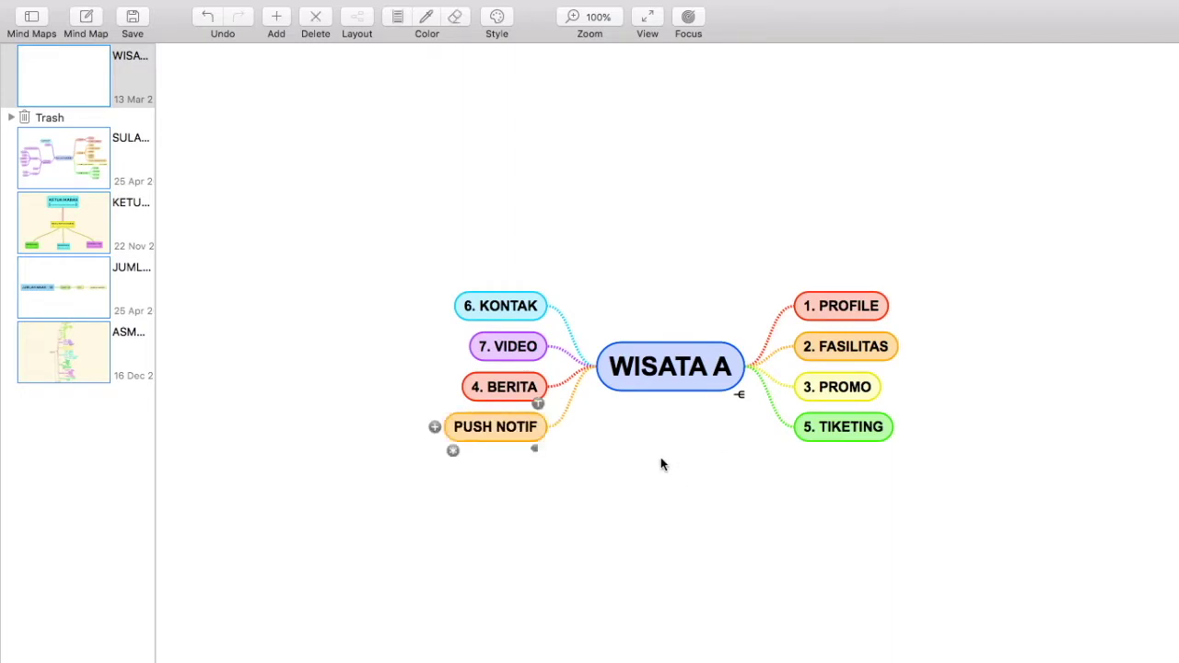
Step: Prefix the new branch so it reads 5. PUSH NOTIF
double_click(519, 428)
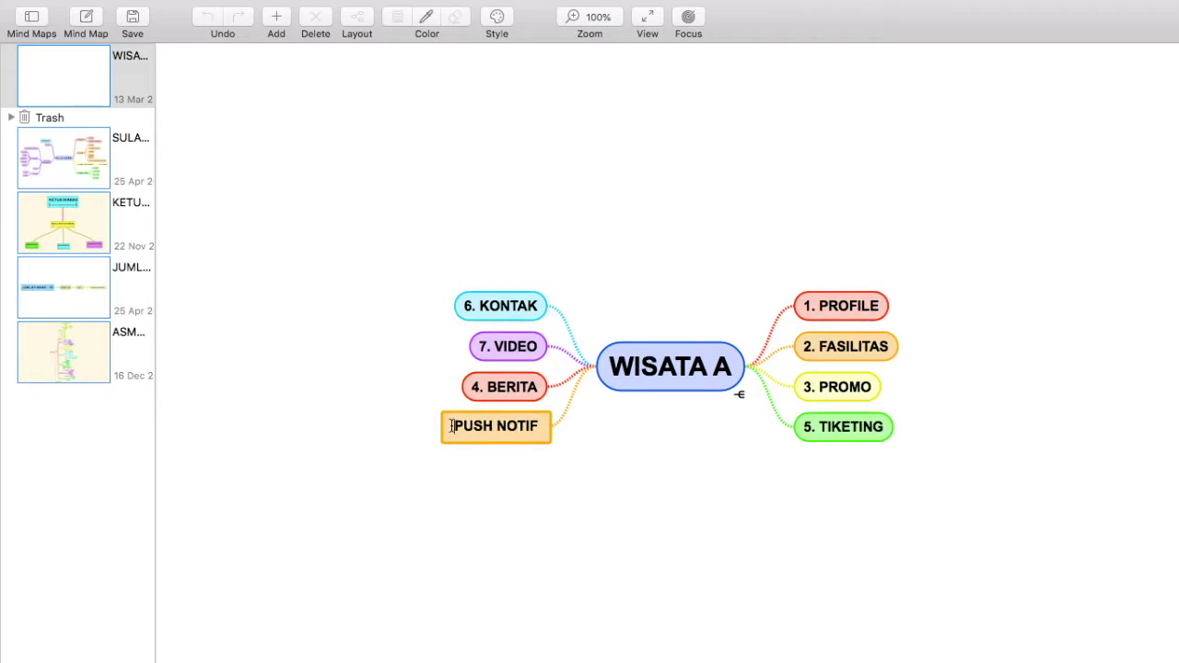
text(5.)
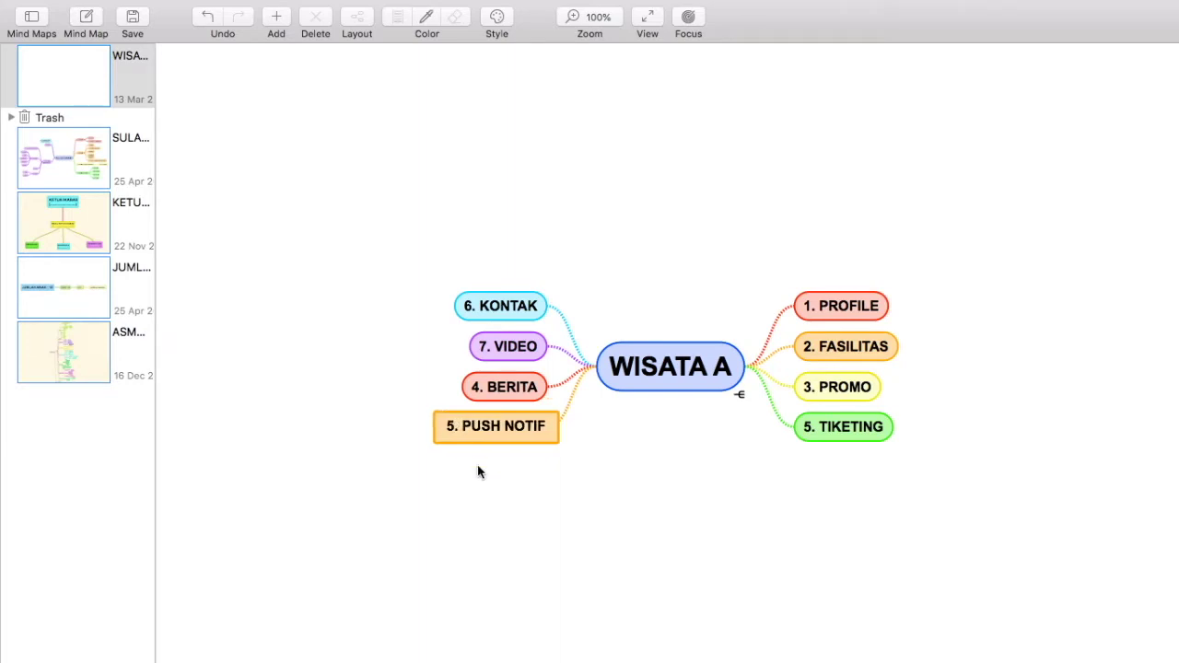
key(Return)
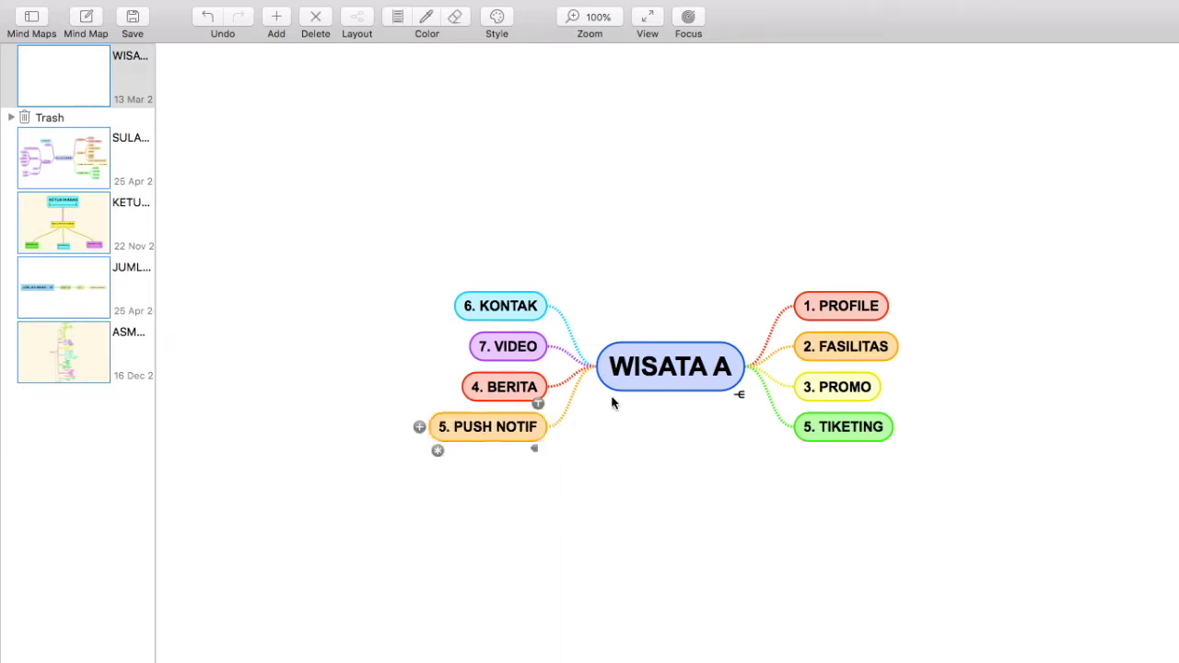
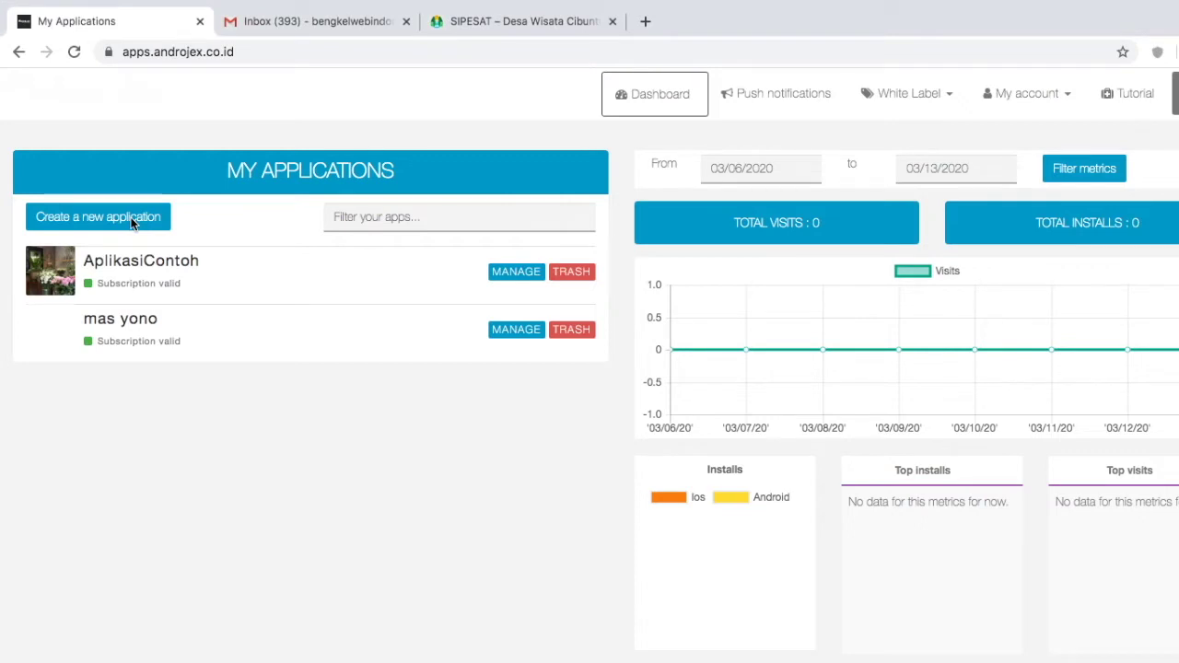
Step: Create a new Androjex application named WISATAKU
click(132, 223)
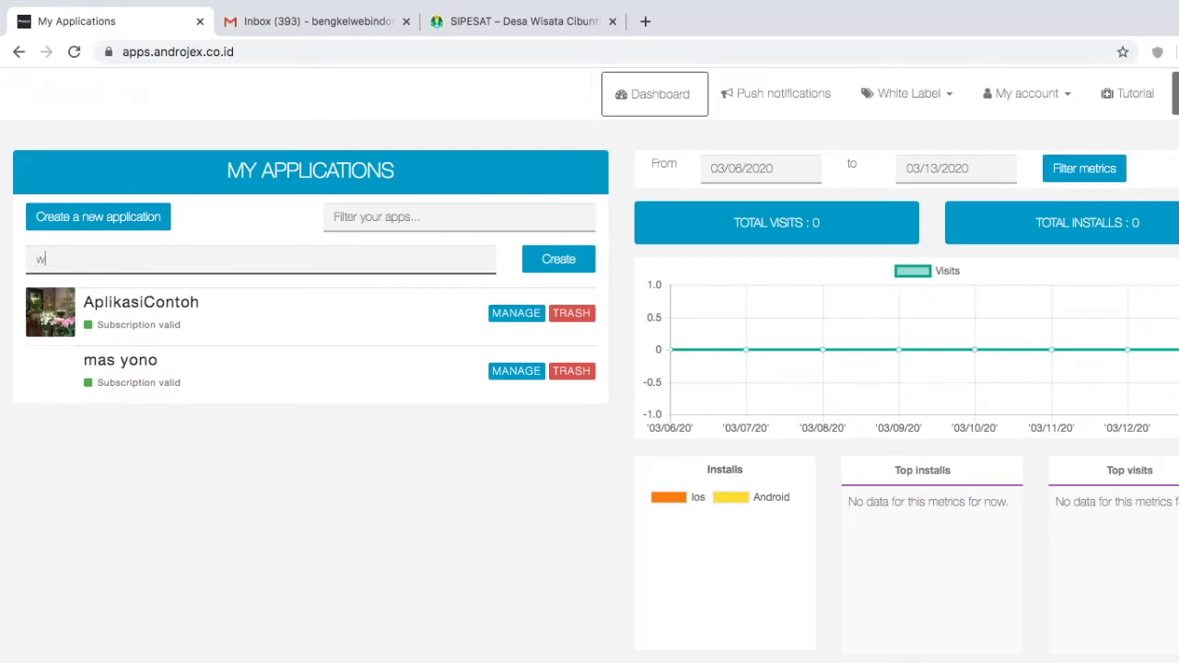
text(wisataku)
click(140, 306)
click(547, 263)
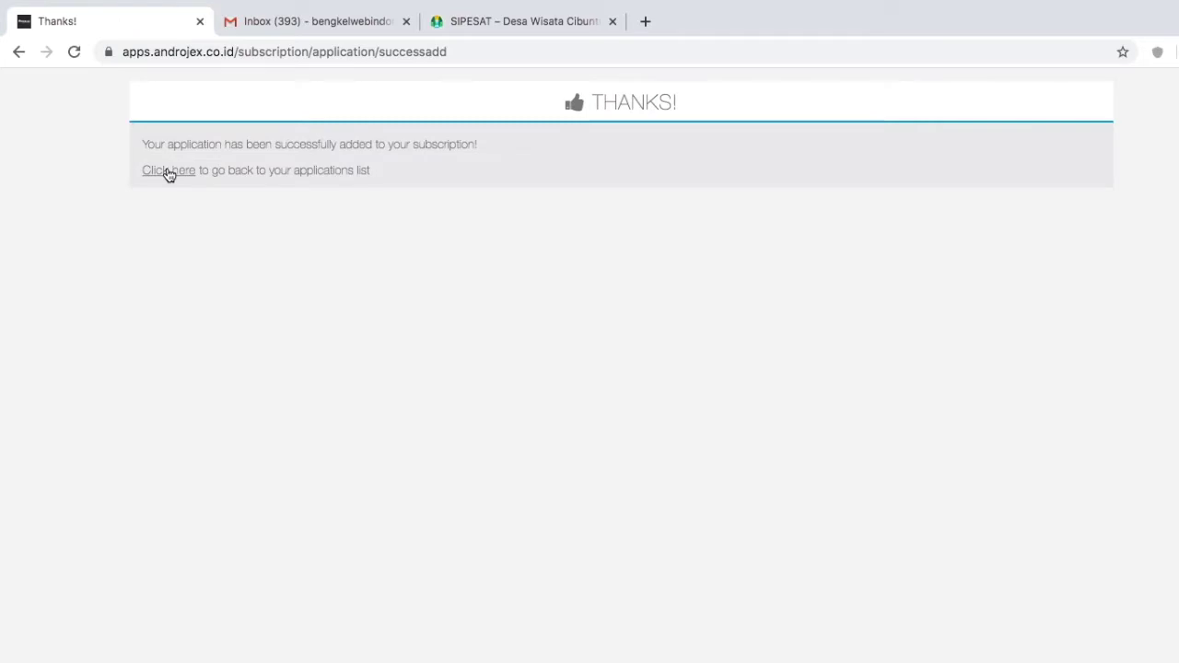
Step: Apply the Surgery template to WISATAKU and return to its Design settings
click(167, 172)
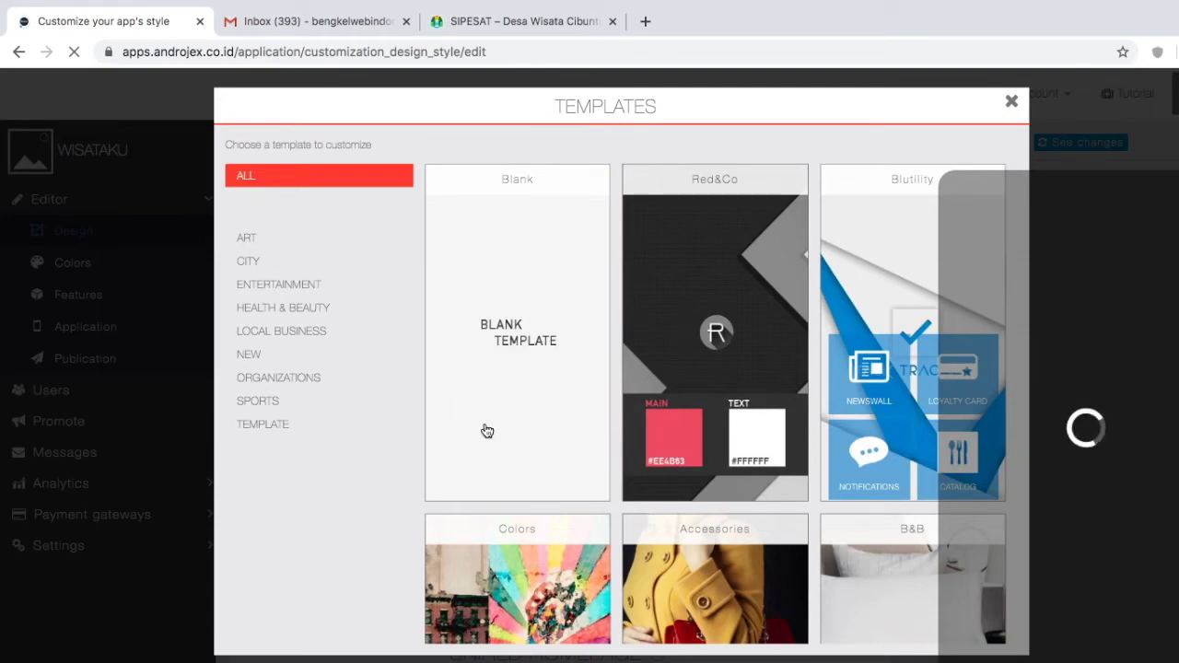
scroll(369, 484, down, 4)
scroll(553, 474, down, 4)
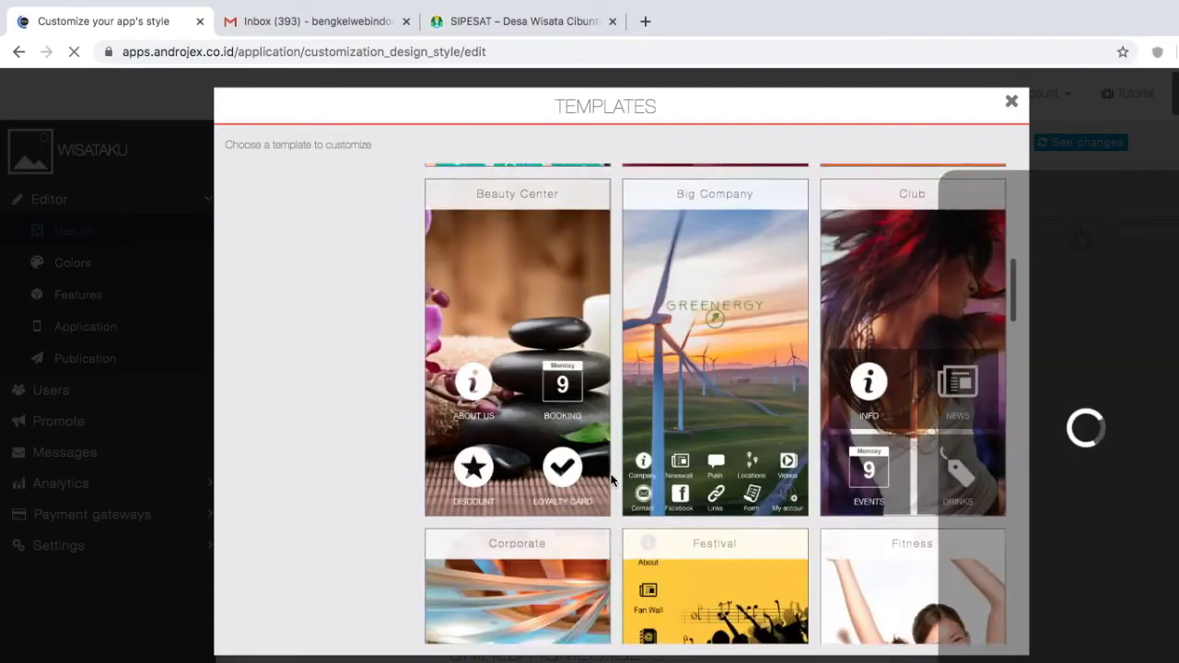
scroll(610, 479, down, 10)
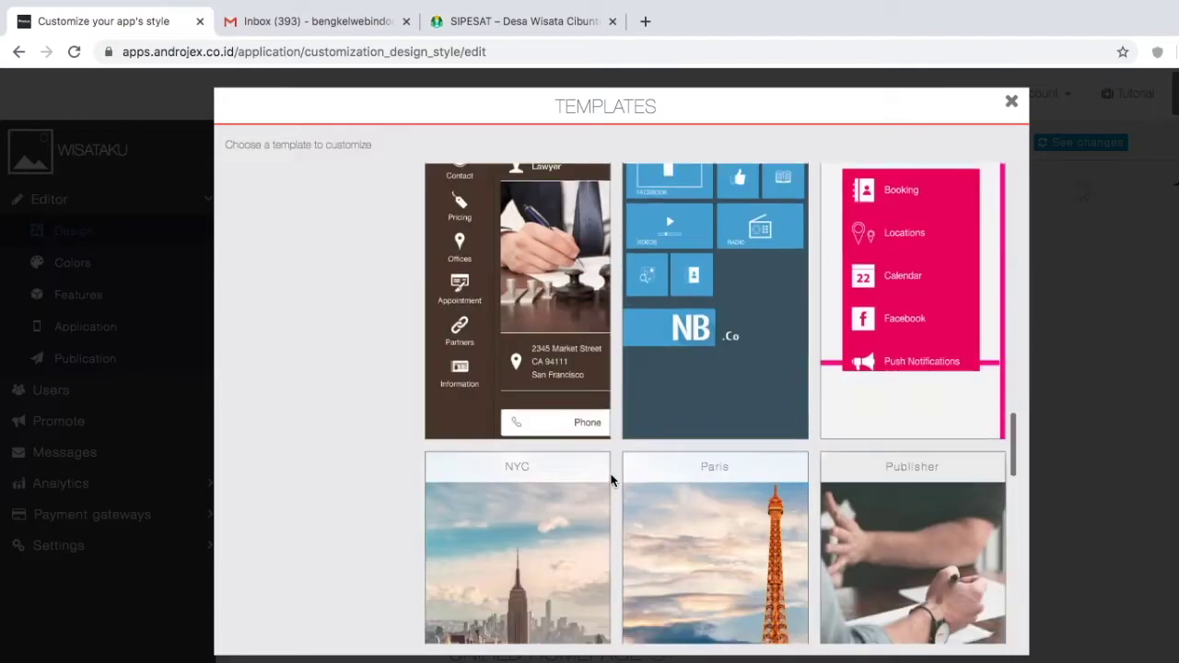
scroll(611, 480, down, 8)
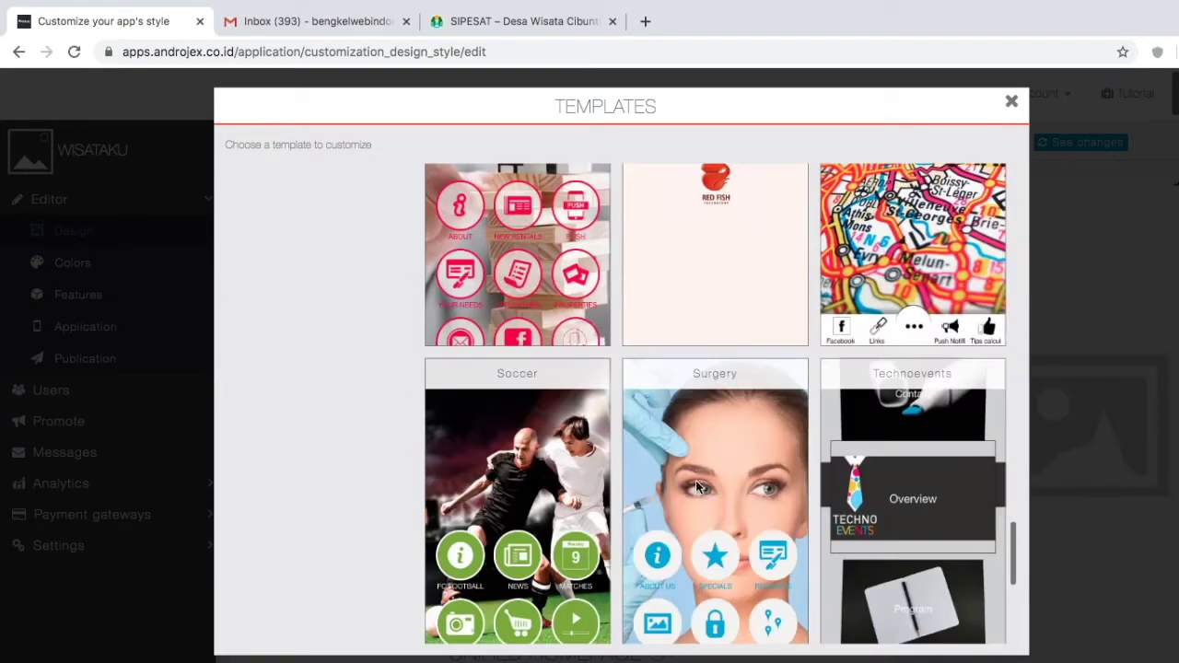
scroll(700, 461, down, 2)
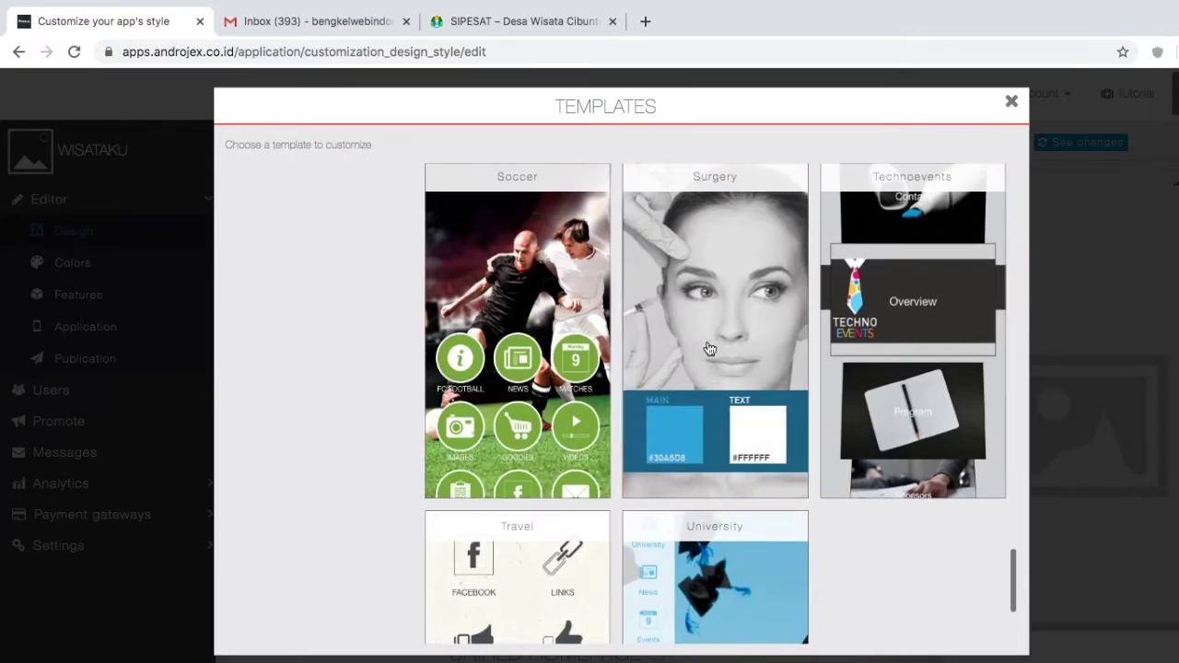
click(710, 272)
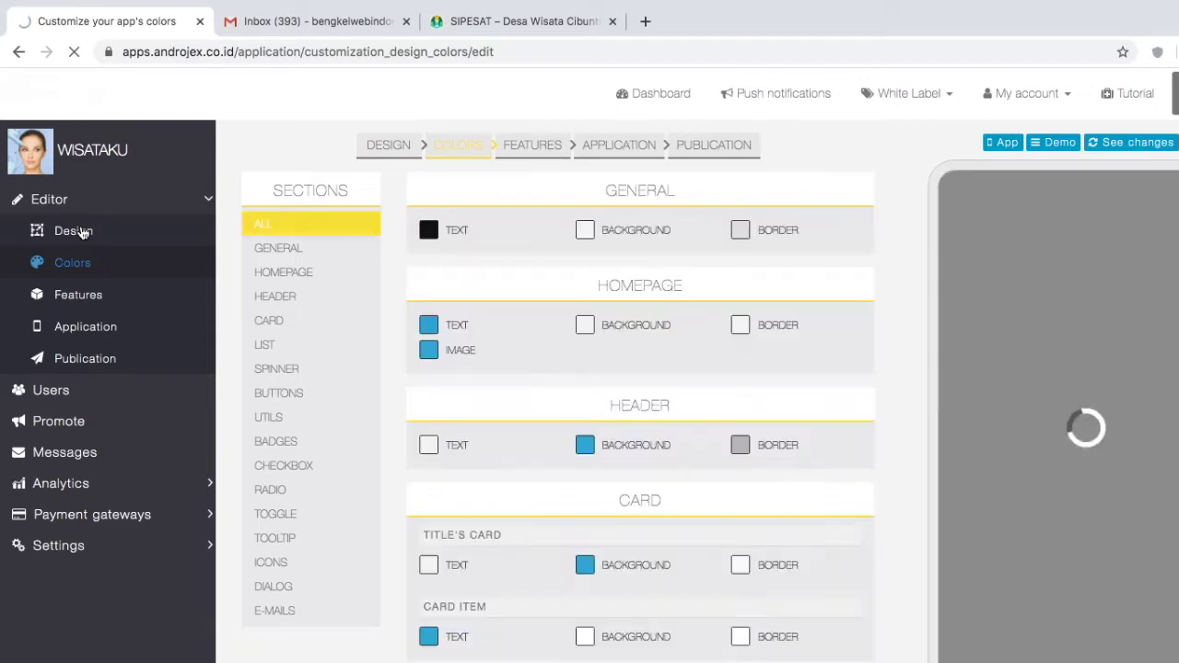
click(81, 231)
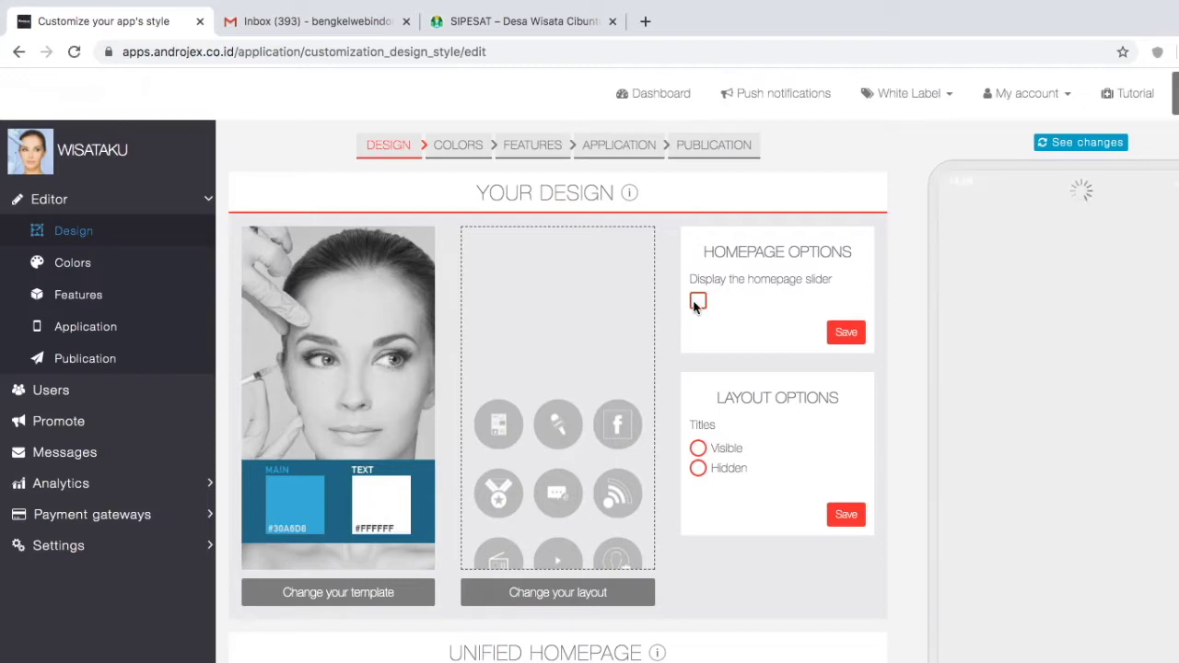
Step: Enable the homepage slider, save the homepage options, and review the design page
click(697, 302)
click(845, 333)
scroll(711, 516, down, 3)
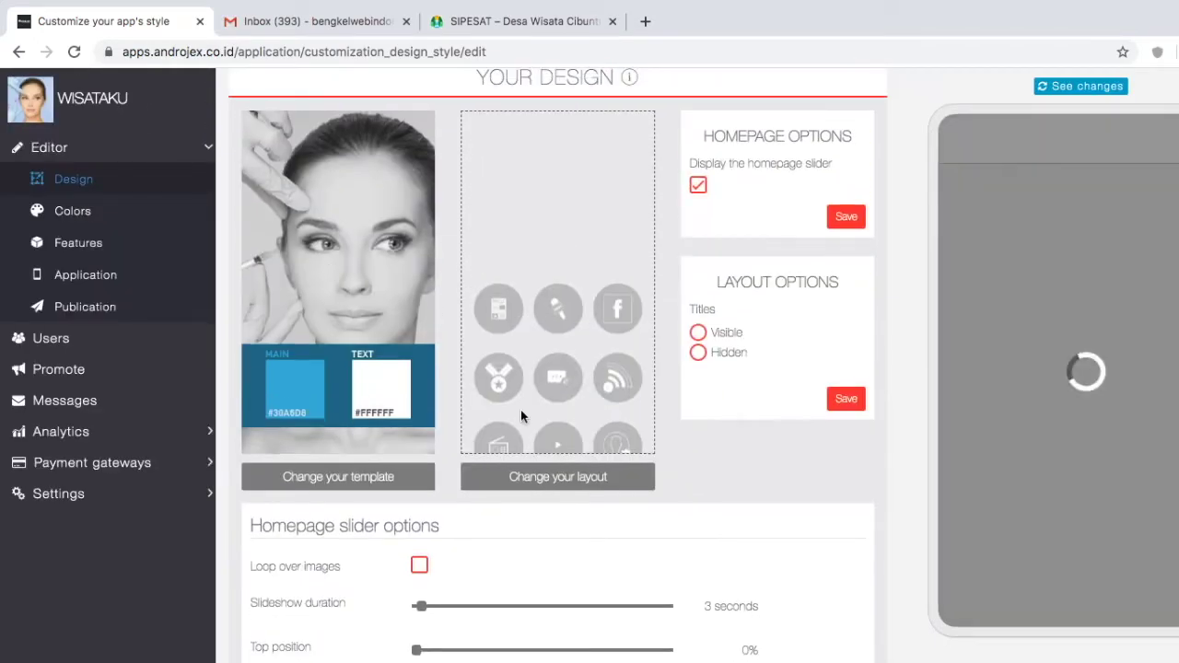
scroll(520, 417, down, 5)
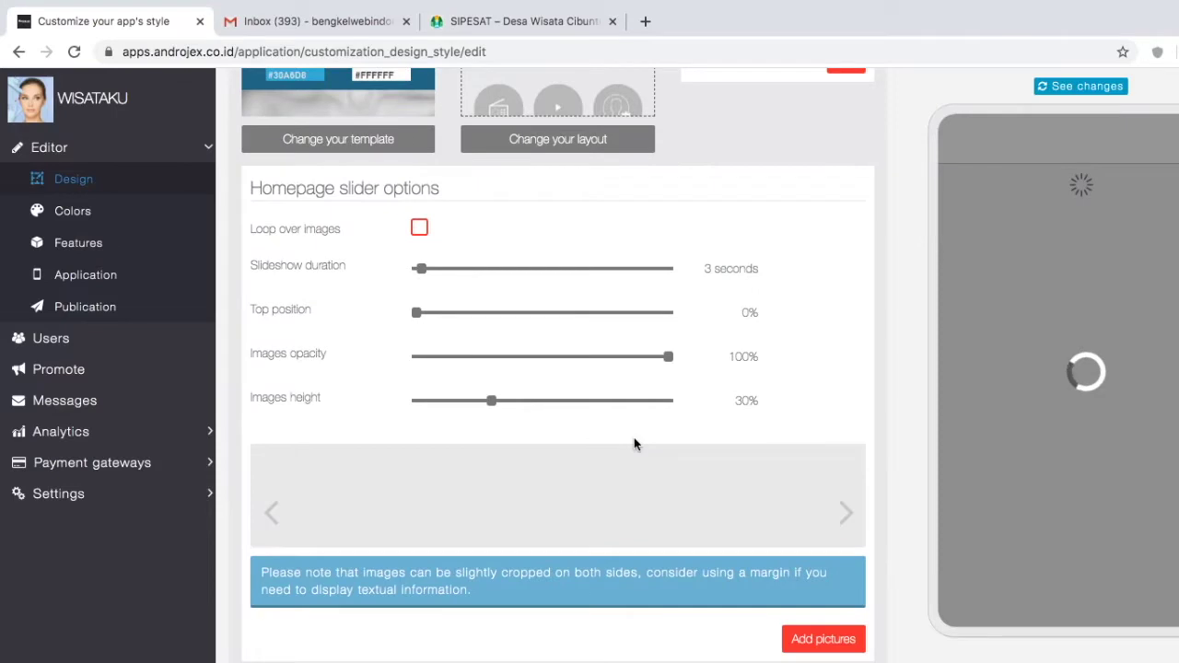
scroll(633, 443, down, 4)
scroll(634, 444, down, 4)
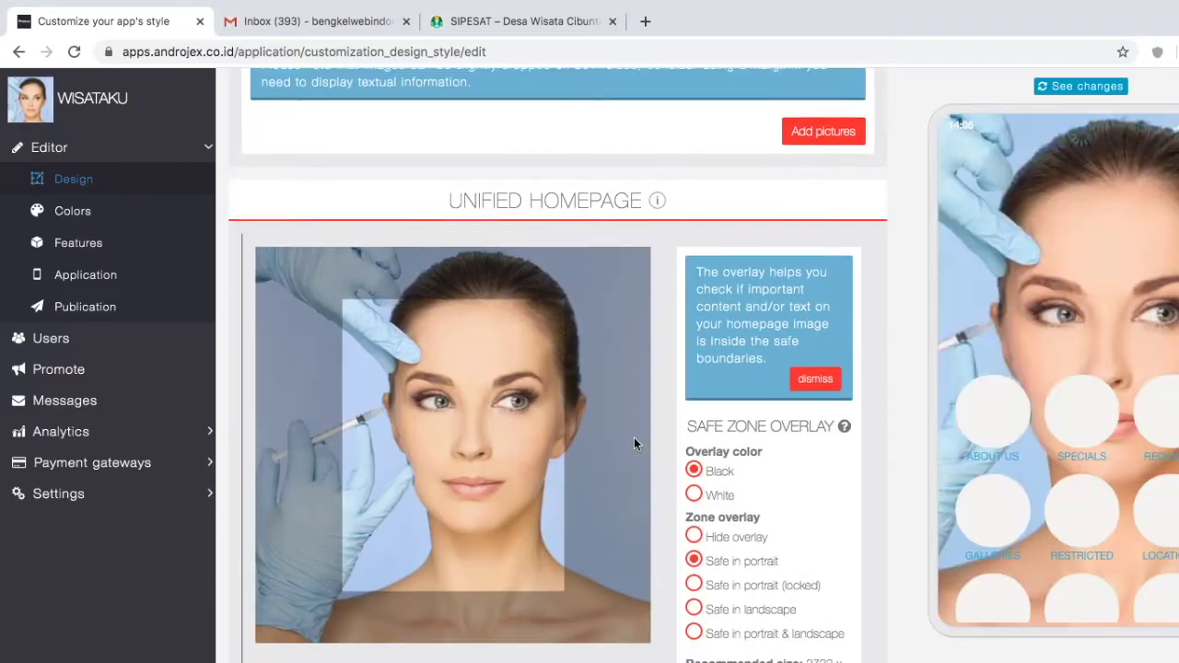
scroll(663, 452, down, 3)
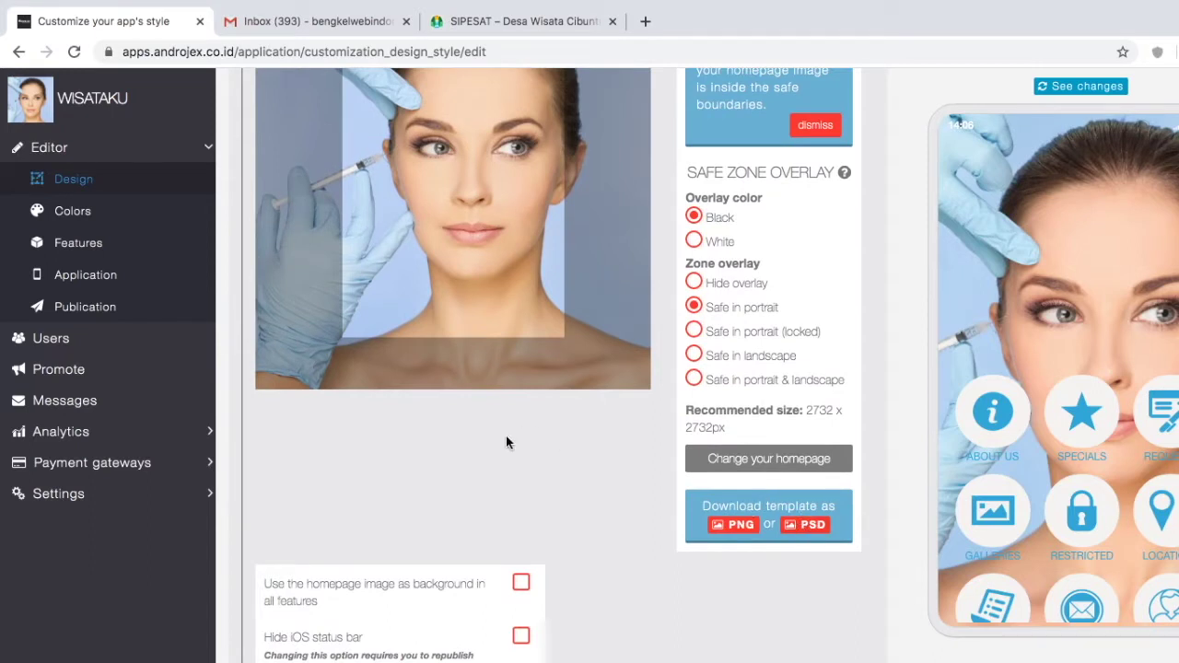
scroll(505, 443, down, 2)
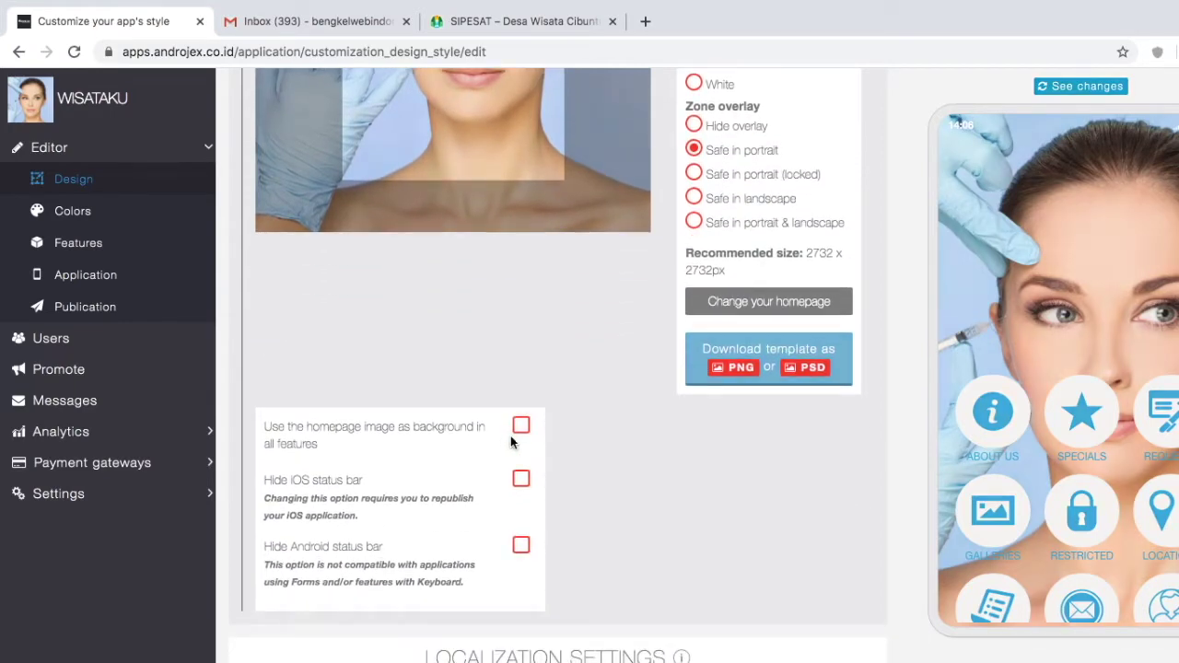
scroll(650, 460, down, 5)
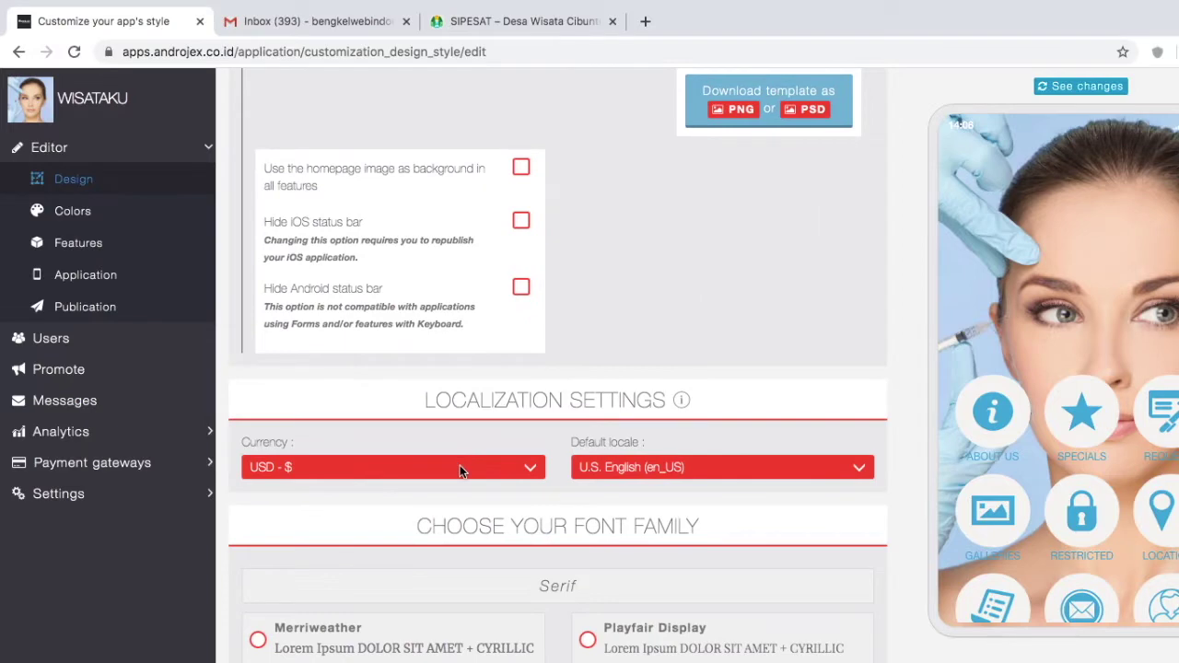
Step: Set the currency to IDR - Rp and the default locale to Indonesian (id_ID)
click(459, 465)
key(i)
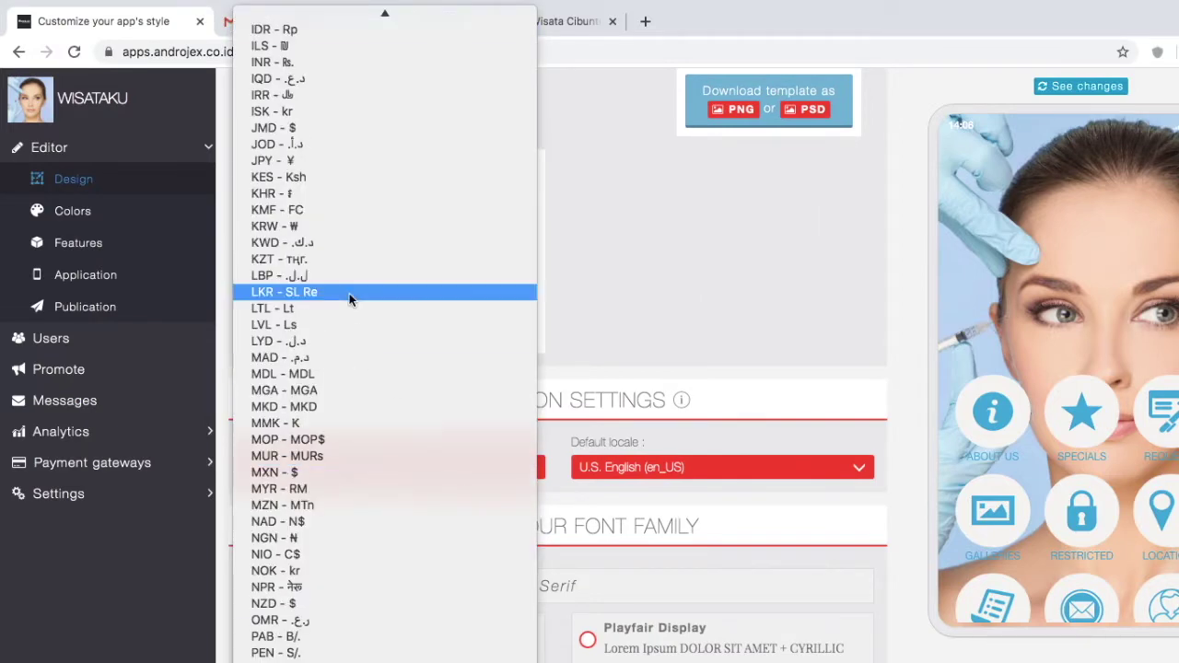
click(295, 30)
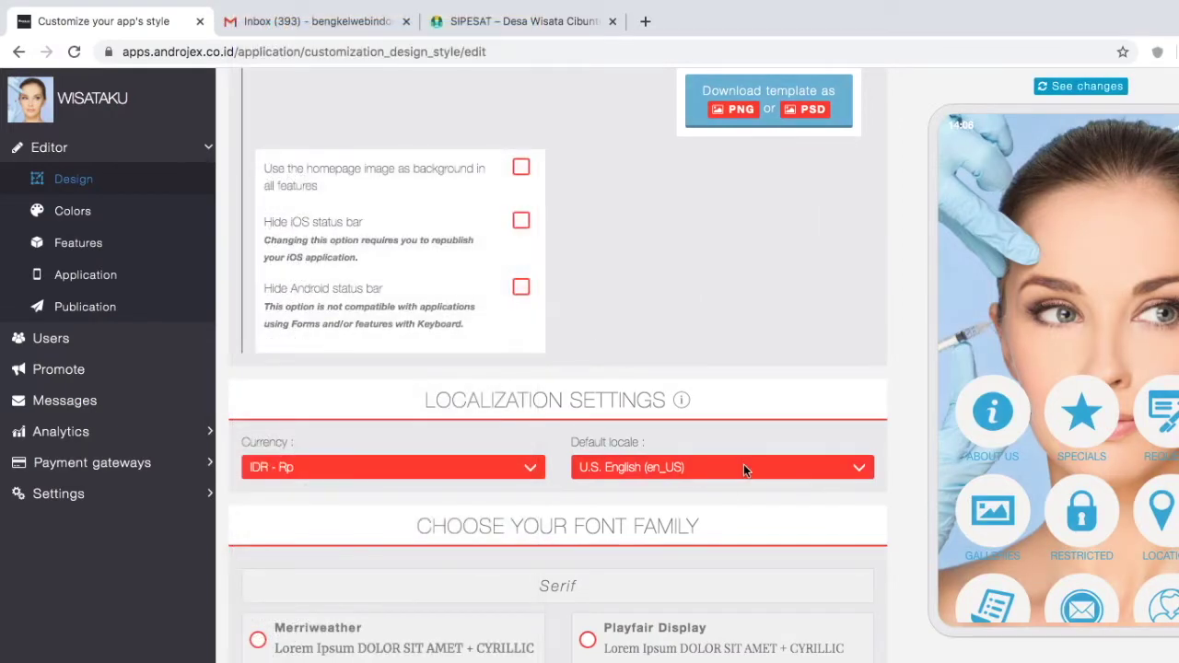
click(744, 470)
key(i)
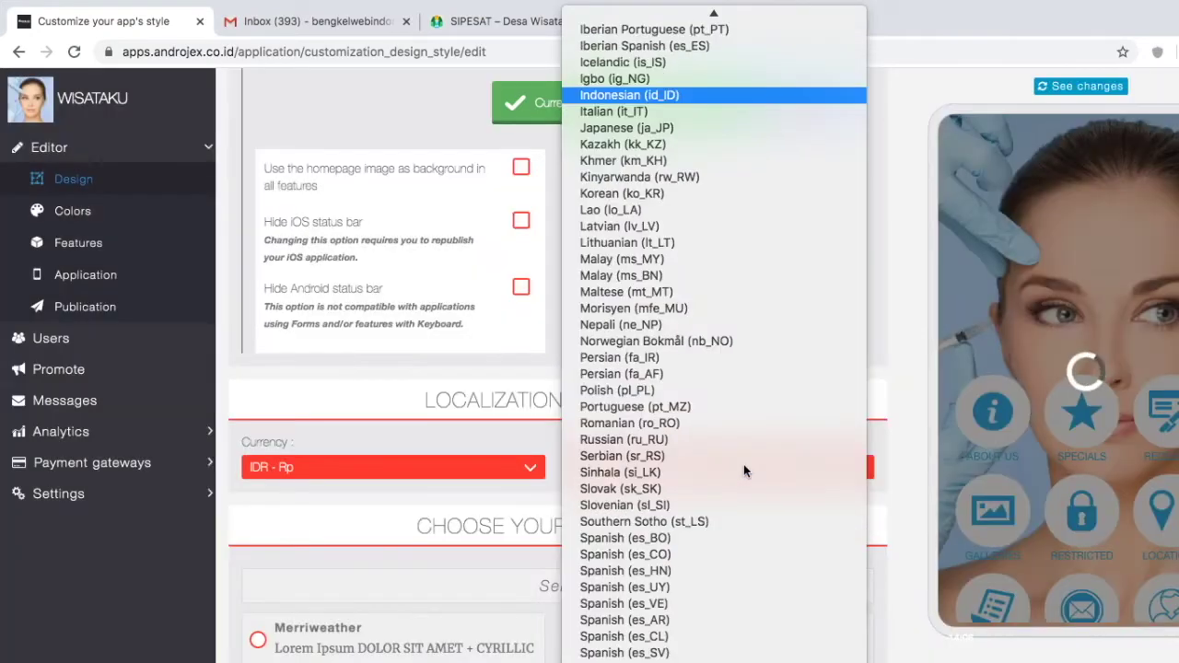
click(673, 95)
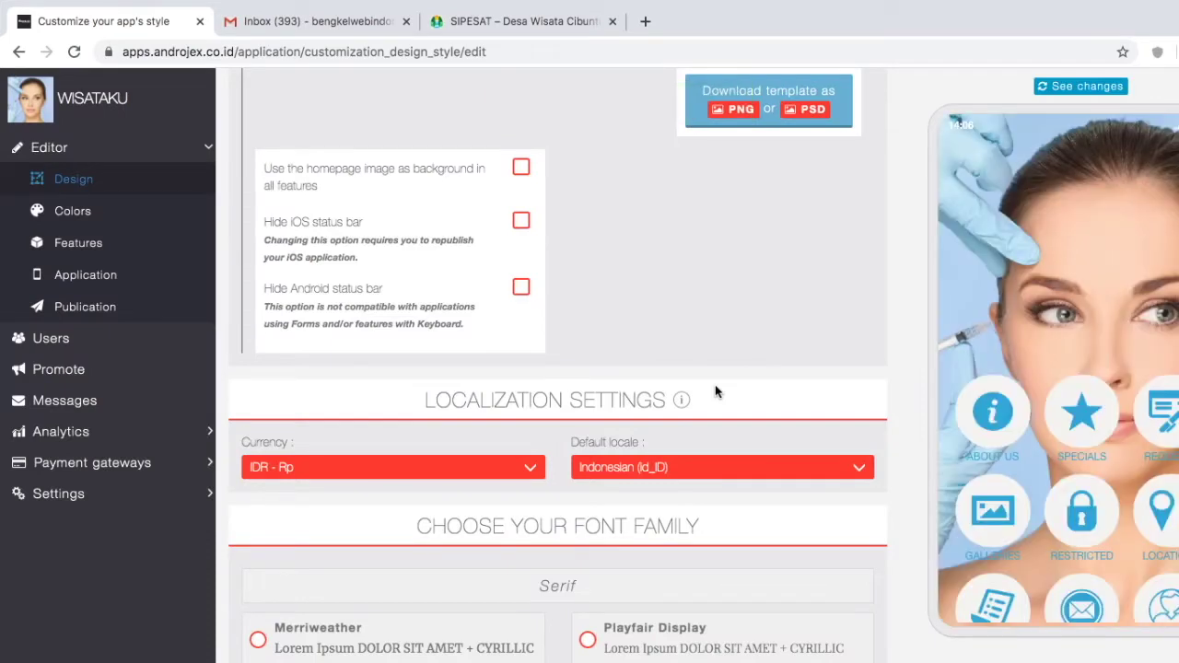
Step: Select Dosis as the app font and go to the Features page
scroll(716, 390, down, 3)
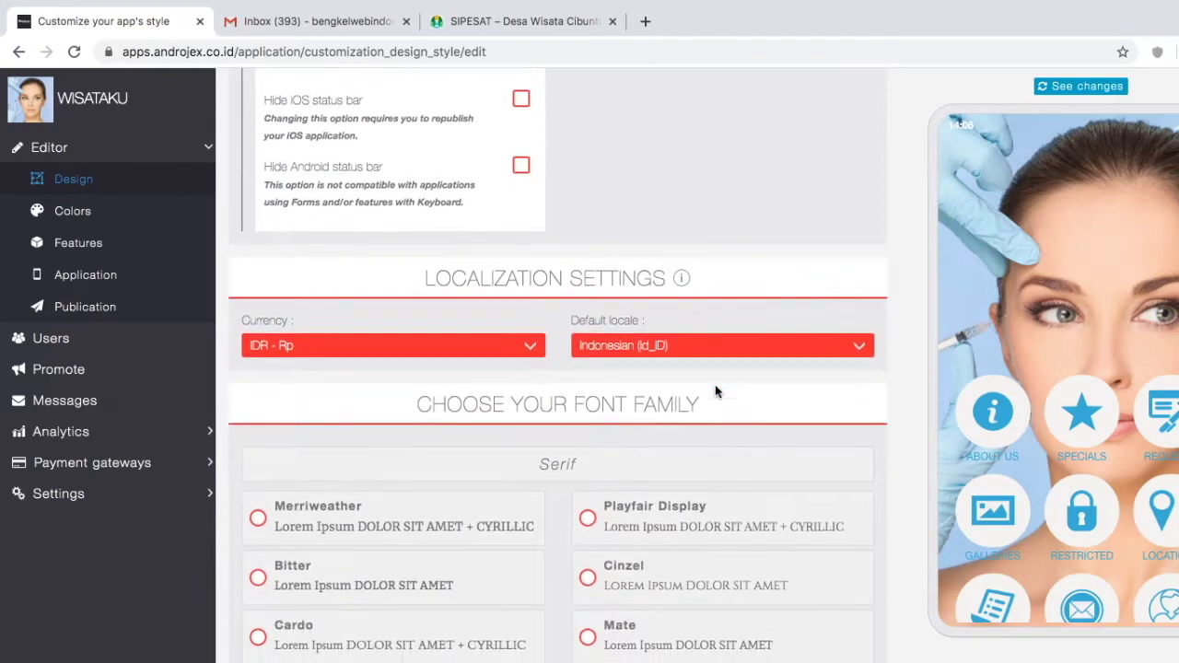
scroll(714, 390, down, 6)
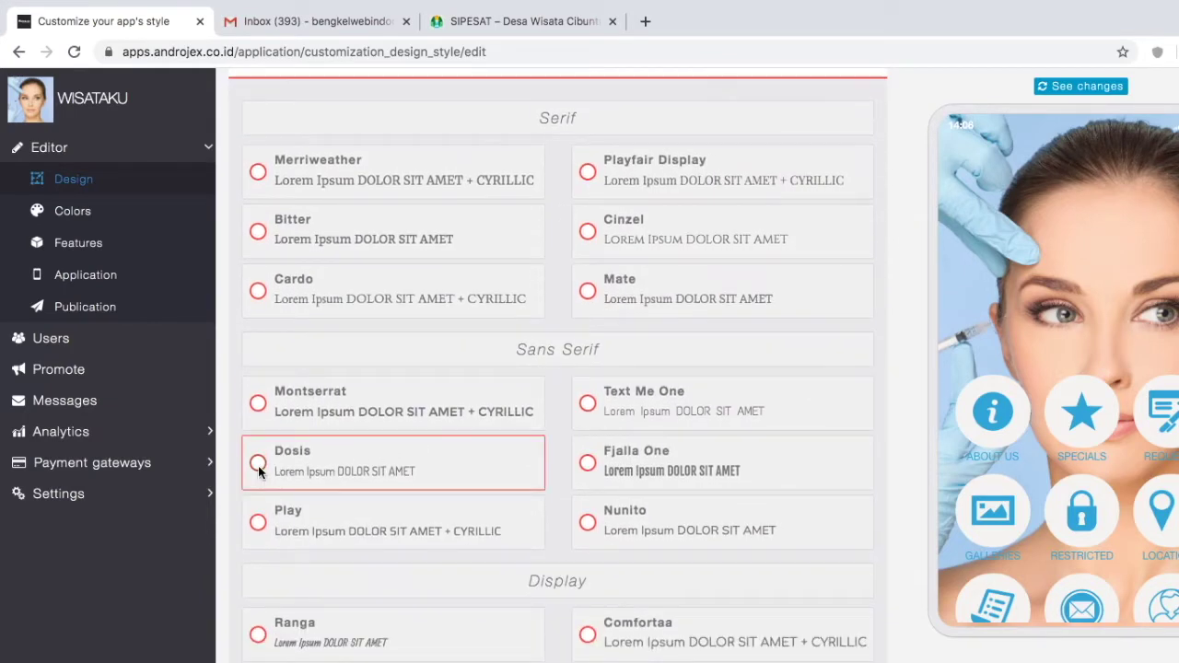
click(257, 465)
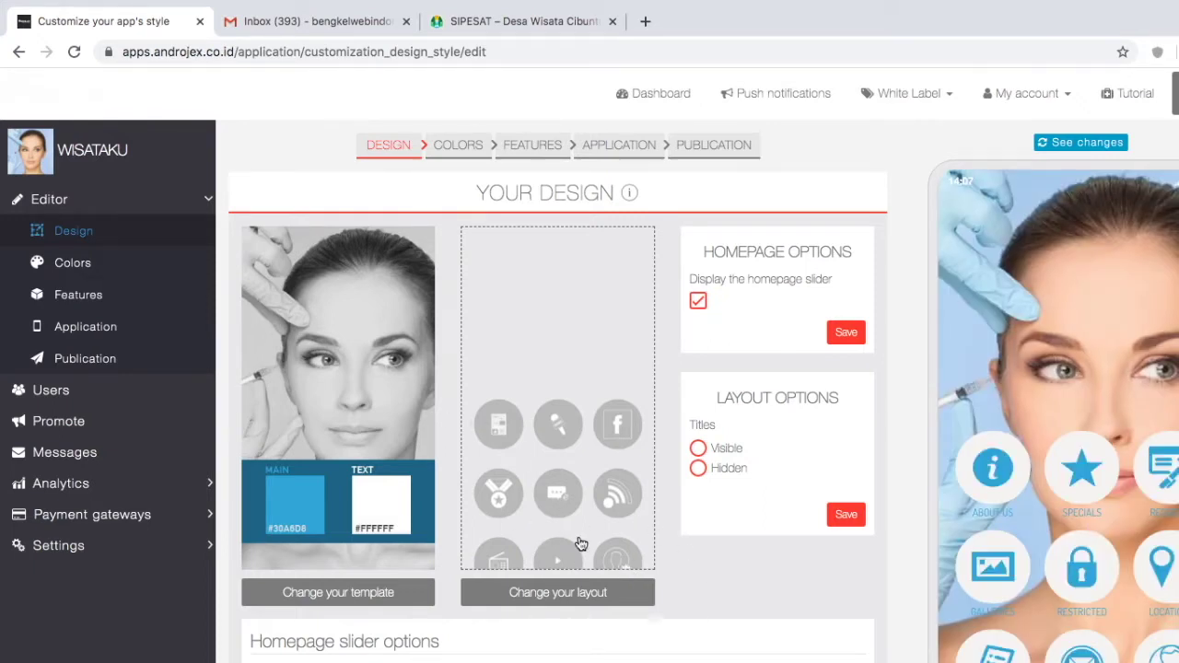
click(87, 300)
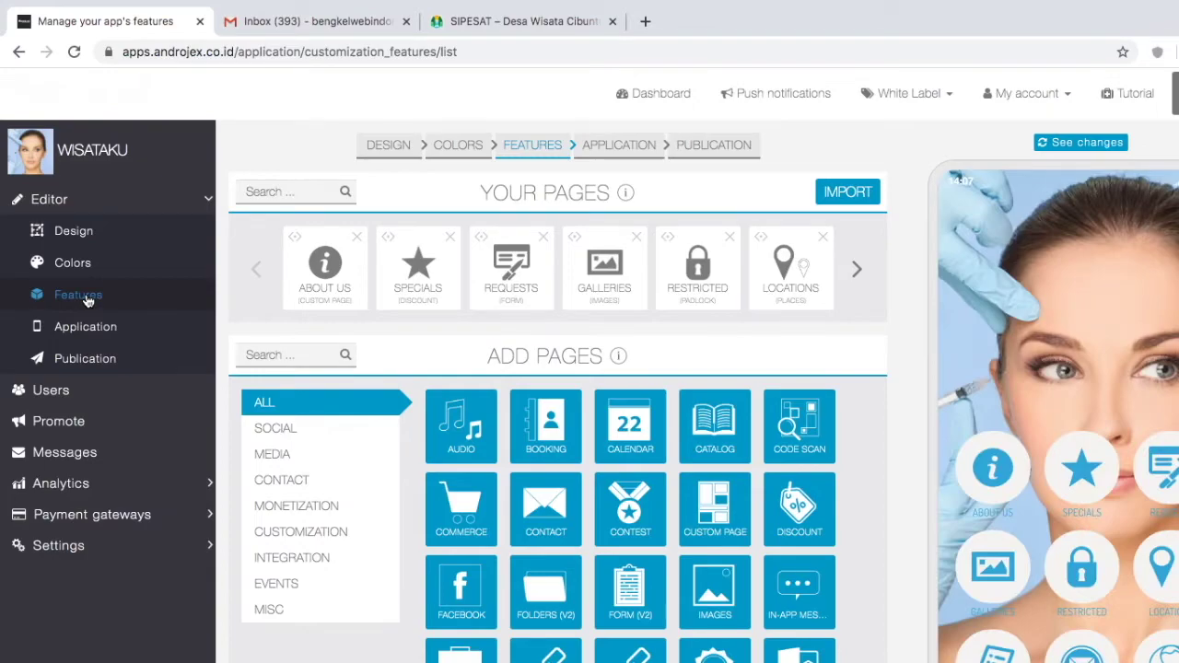
click(520, 27)
scroll(659, 244, down, 10)
scroll(385, 210, up, 12)
scroll(385, 210, up, 9)
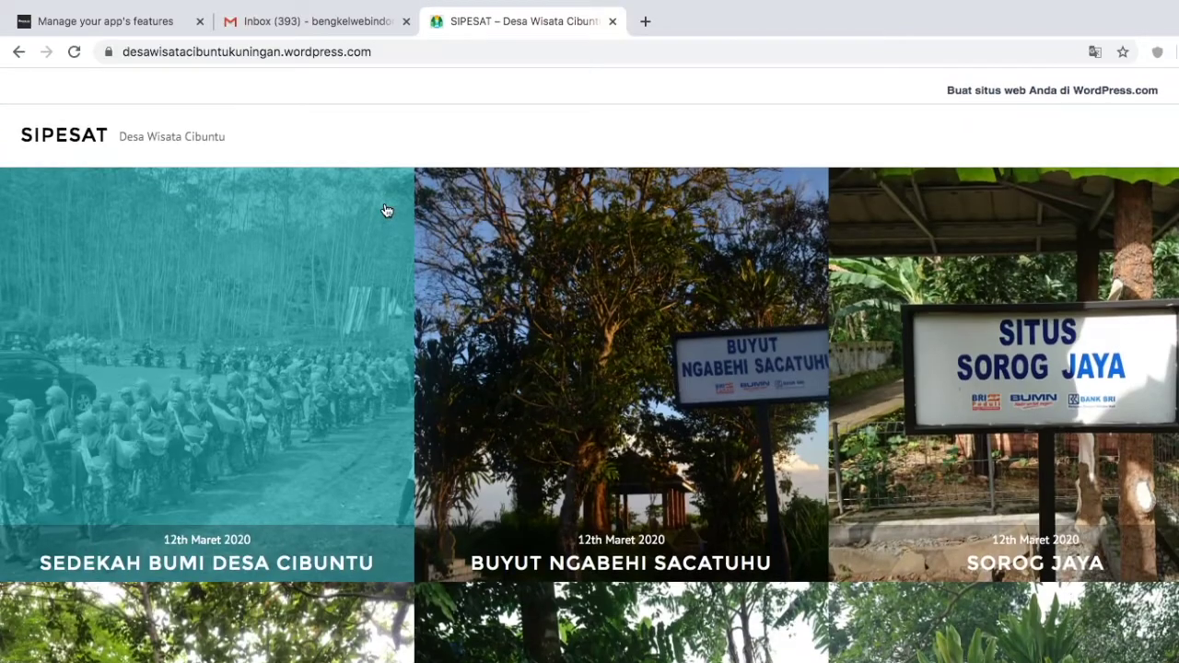
scroll(385, 210, down, 3)
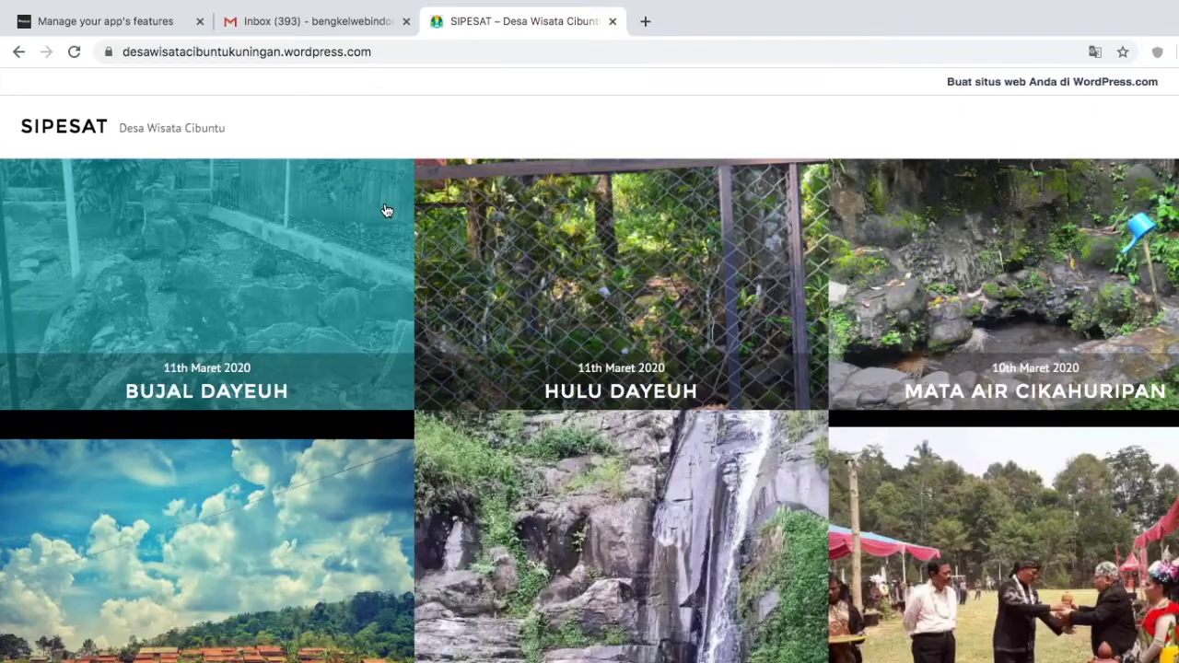
scroll(385, 210, up, 3)
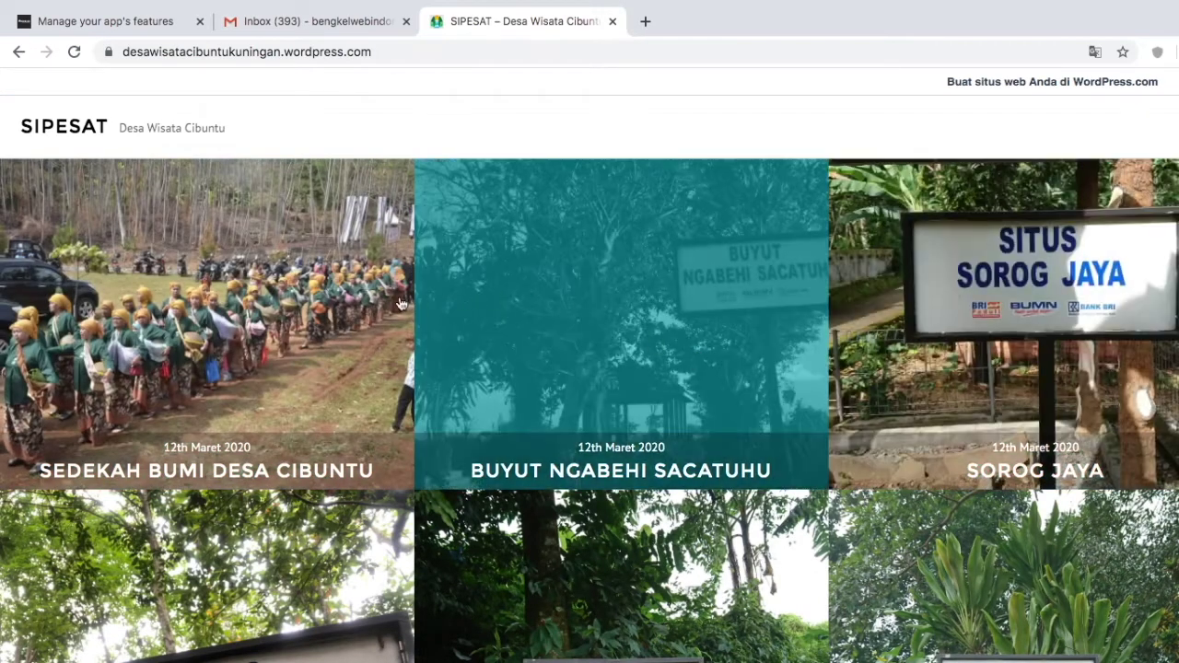
click(338, 56)
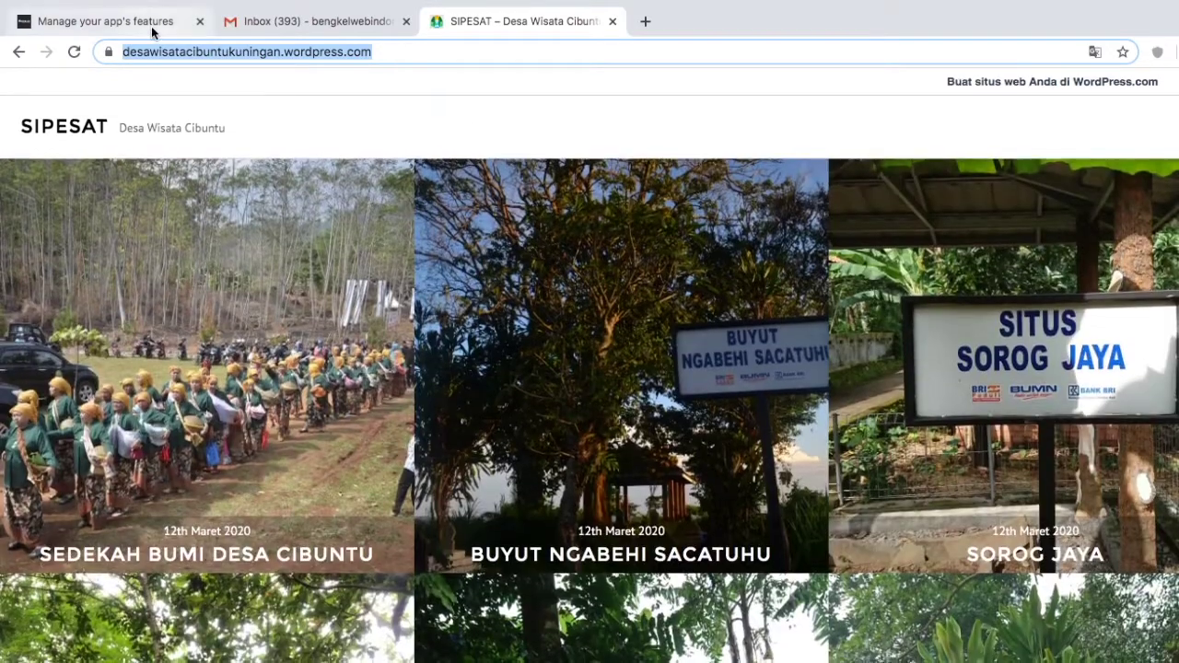
click(103, 21)
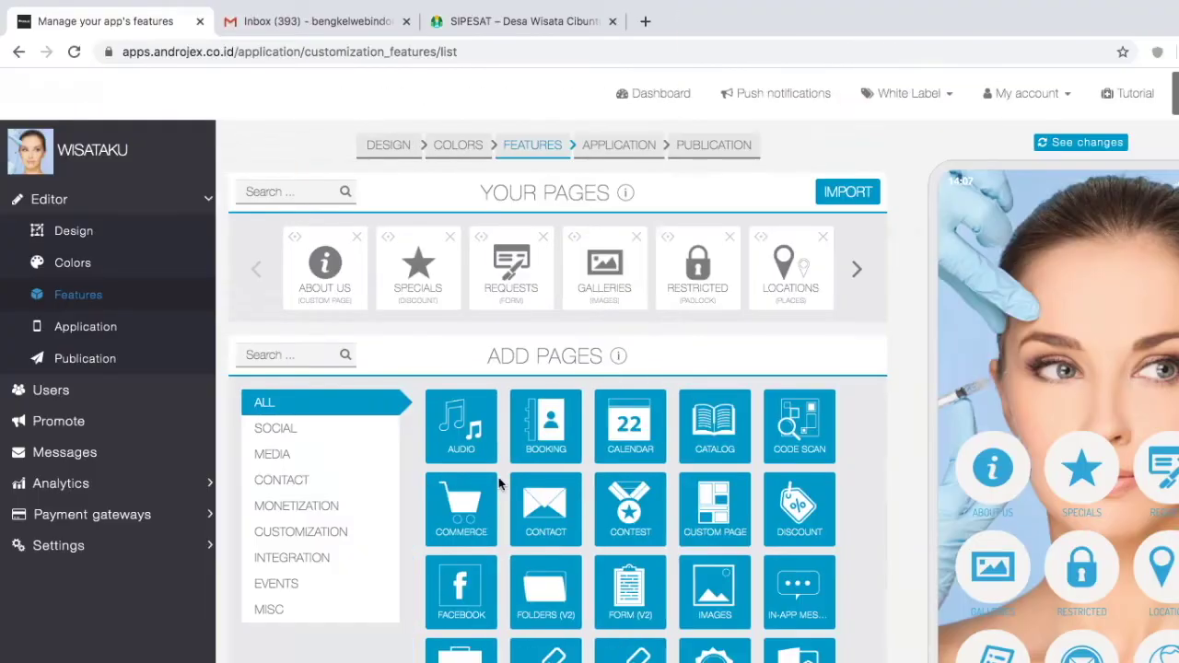
scroll(634, 586, down, 3)
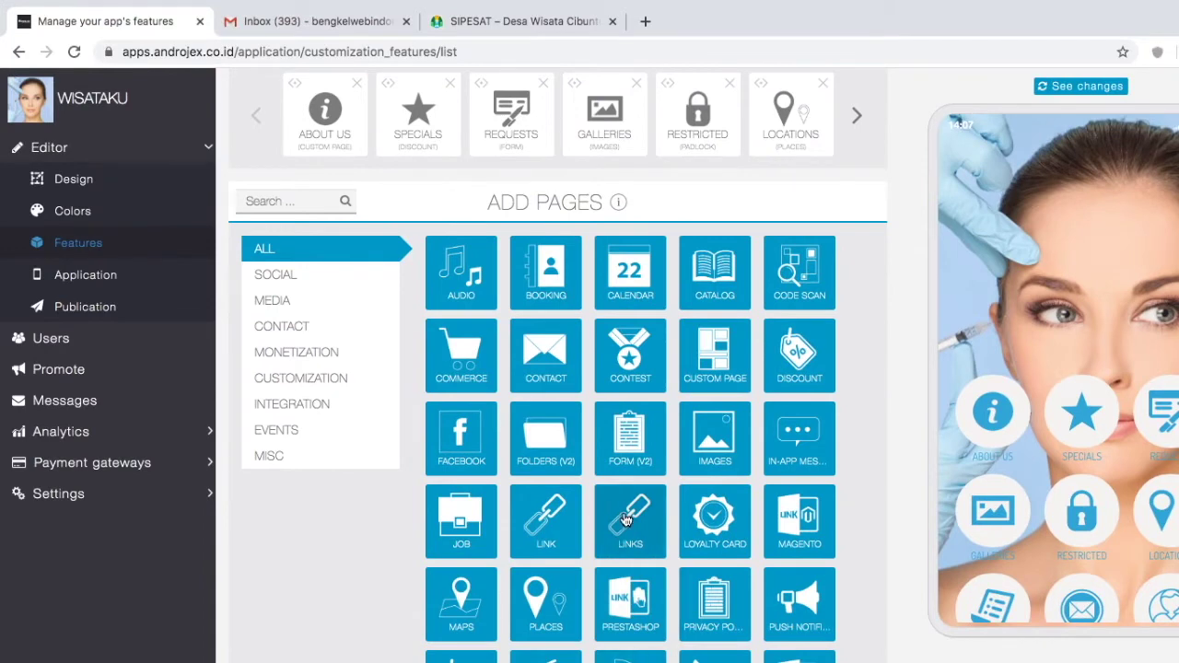
Step: Add a Link page and grab the SIPESAT Profile page address for its URL
click(538, 531)
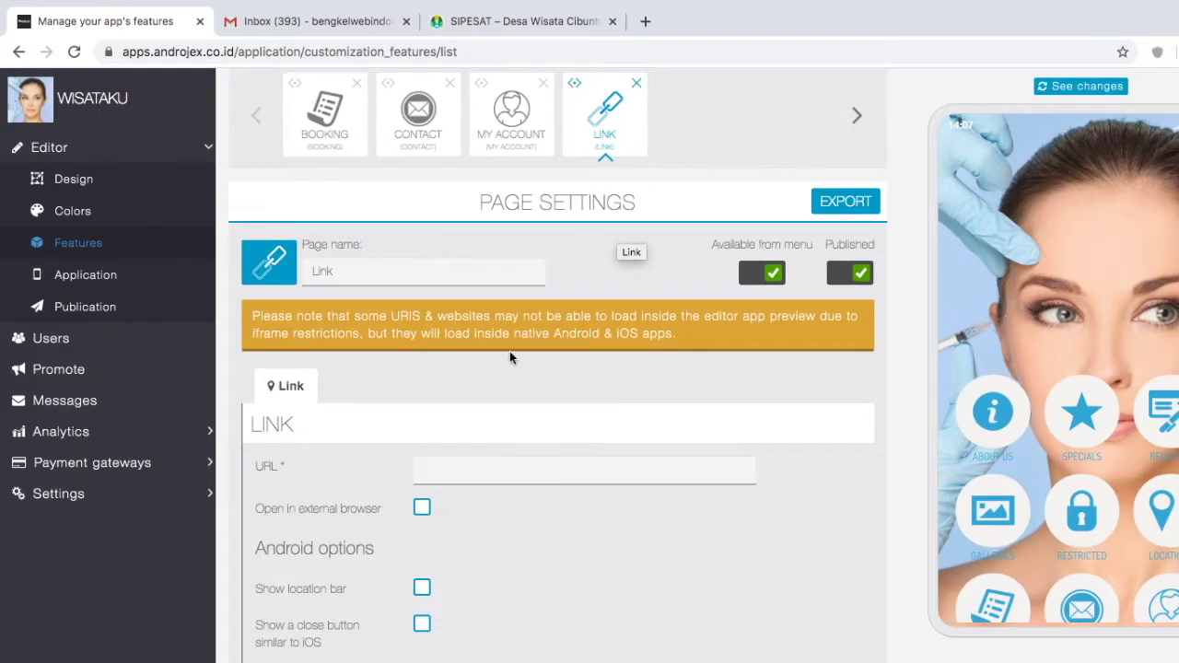
click(465, 471)
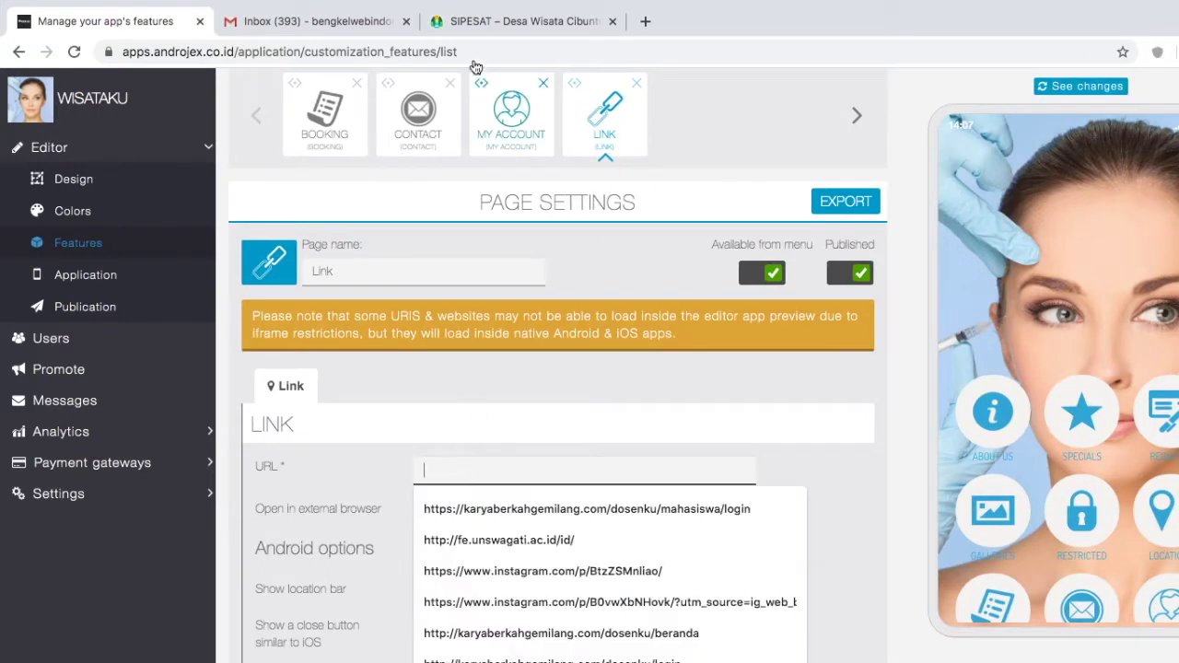
click(485, 22)
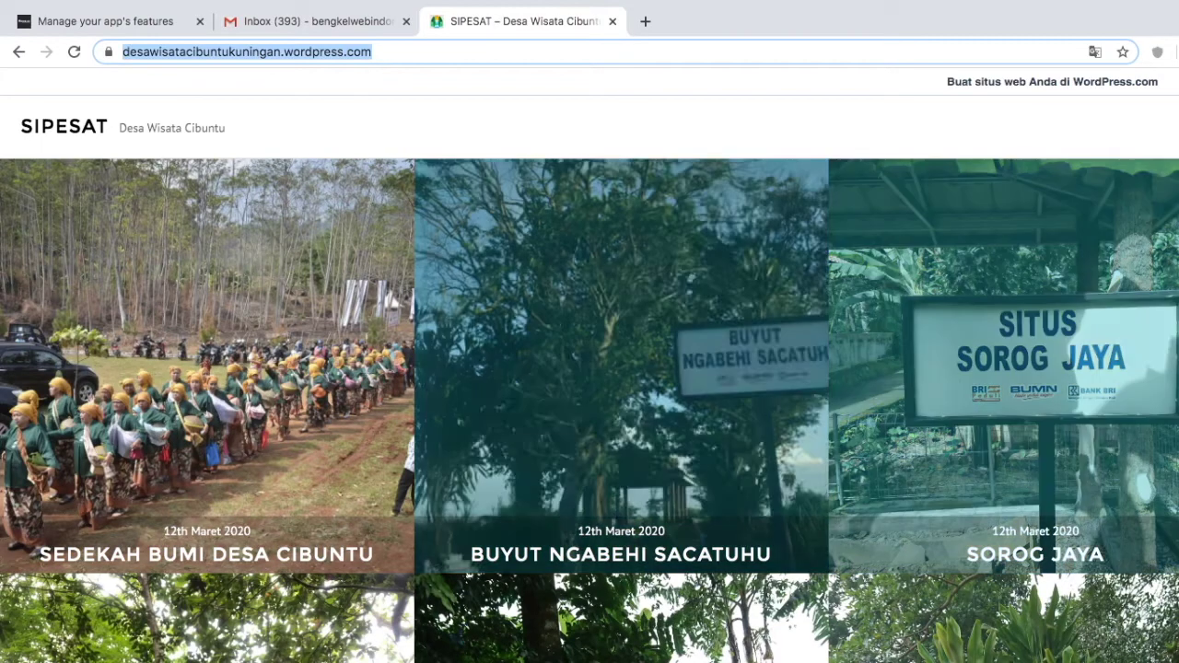
click(1124, 199)
click(389, 336)
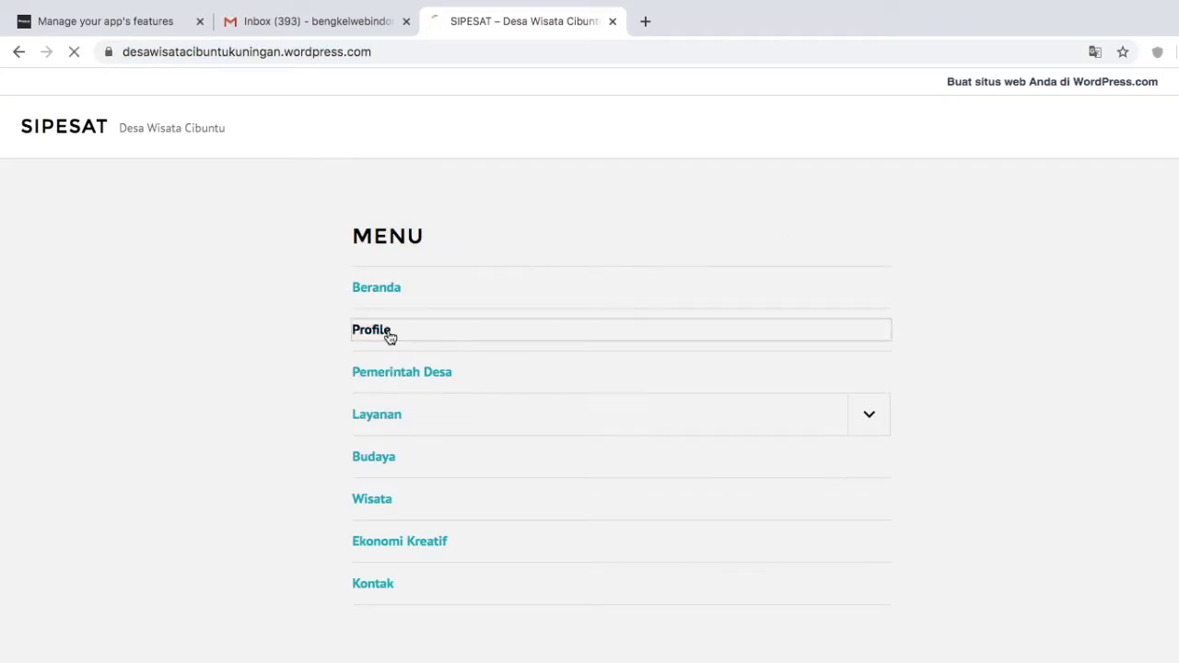
click(429, 53)
key(ctrl+c)
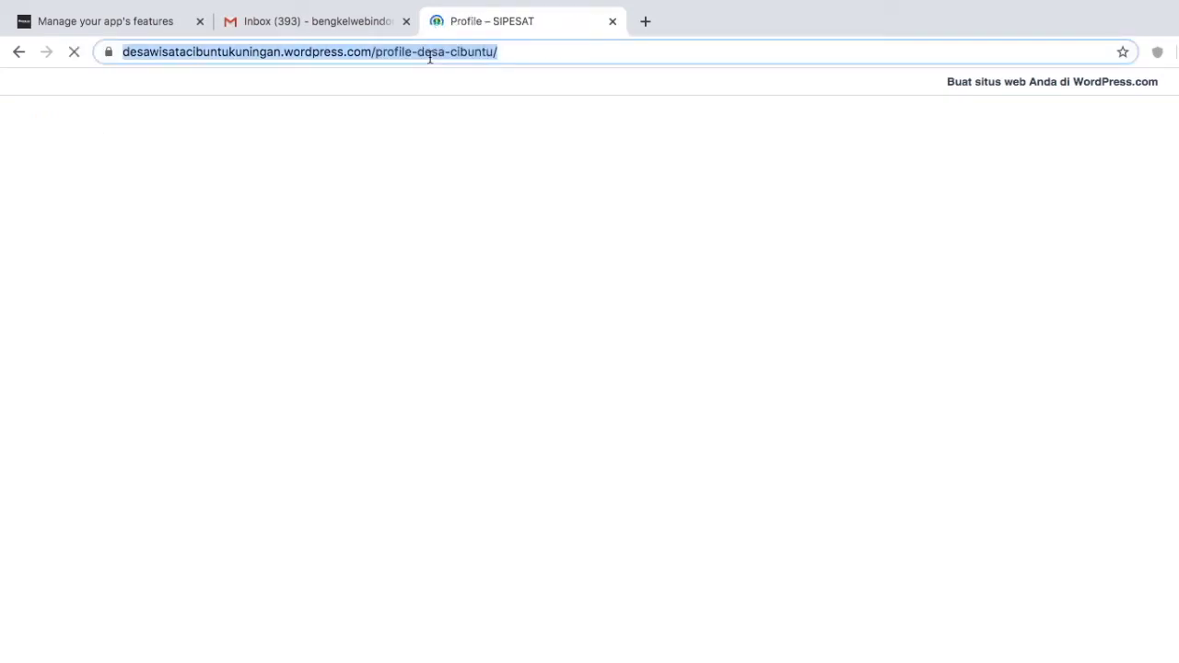
click(132, 24)
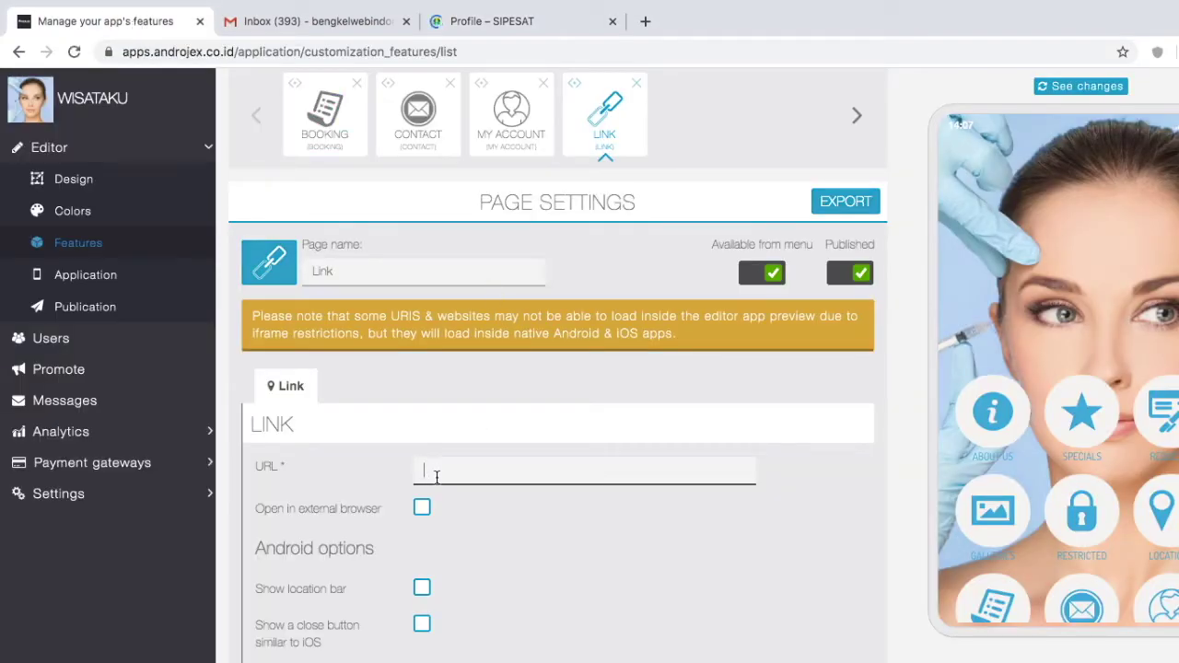
Step: Set the Link URL to the SIPESAT Profile address, enable hardware back button, and save
key(ctrl+v)
scroll(524, 571, down, 1)
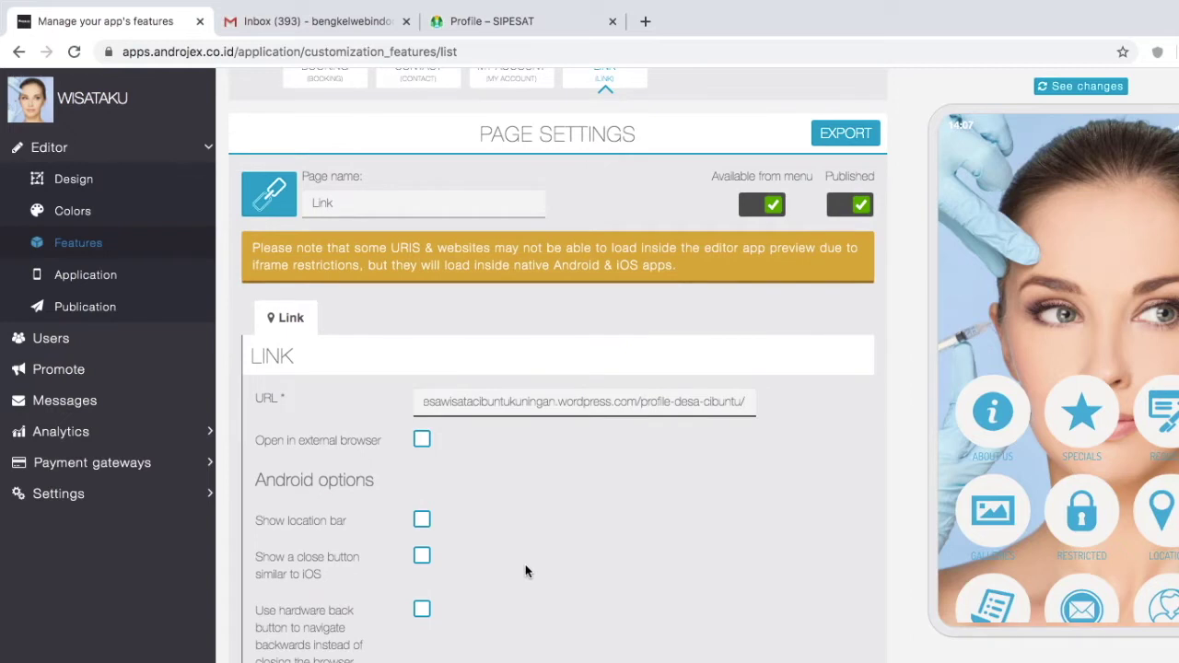
key(Home)
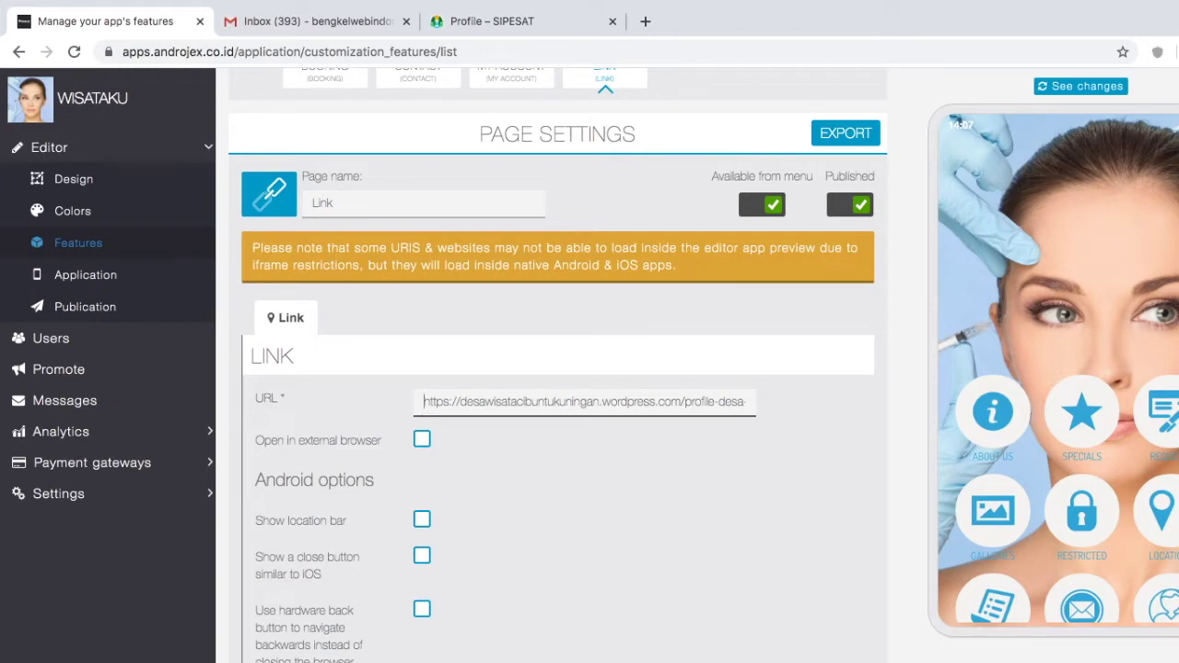
scroll(442, 502, down, 3)
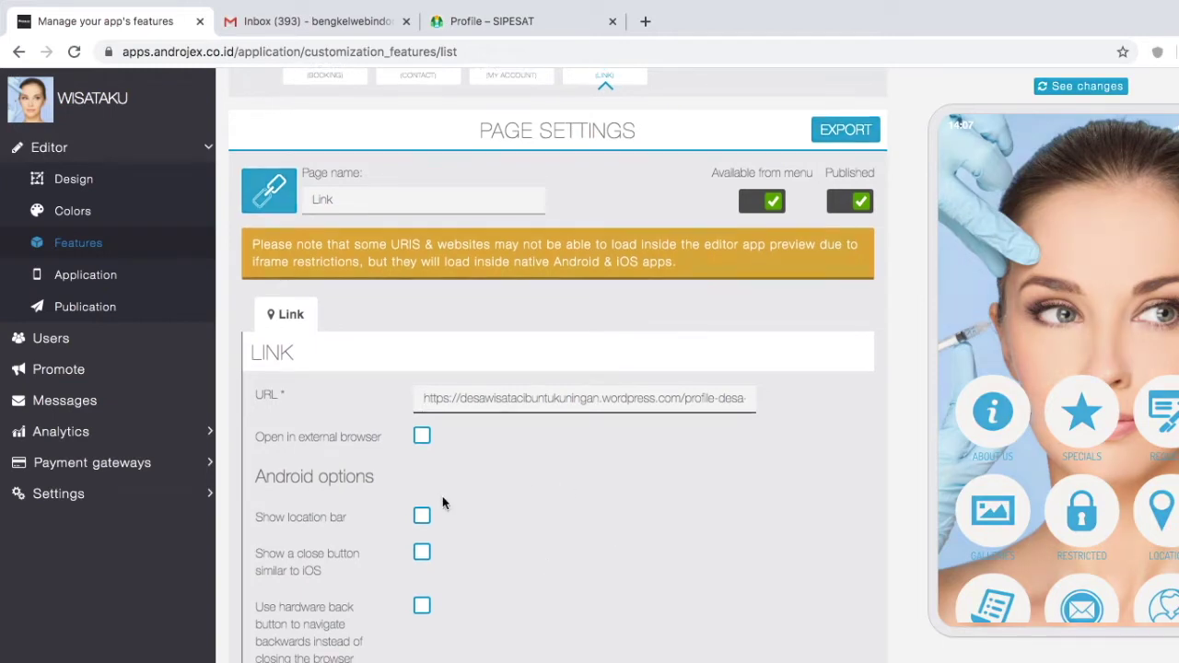
scroll(437, 479, up, 2)
click(421, 380)
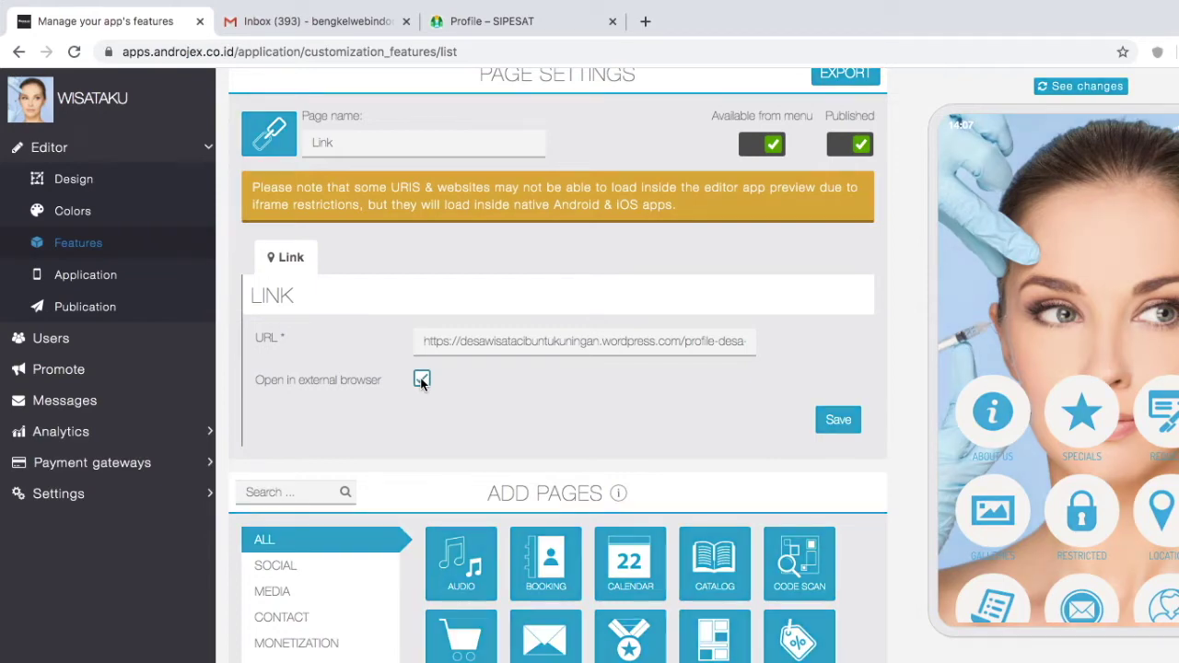
click(422, 381)
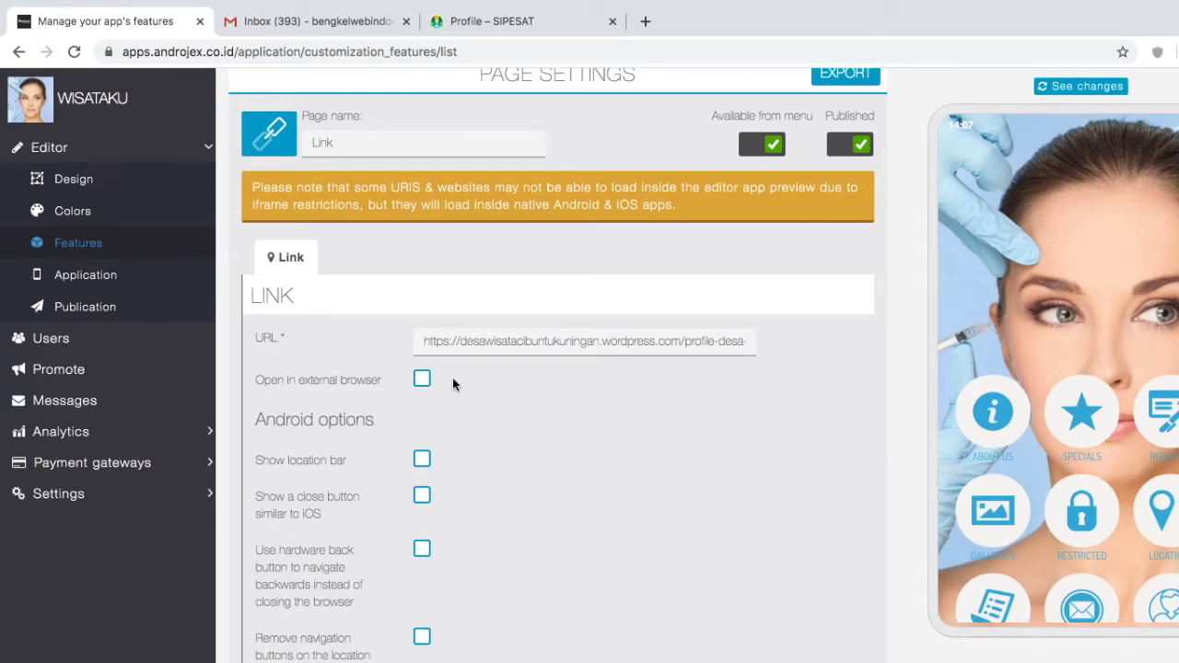
scroll(430, 421, down, 2)
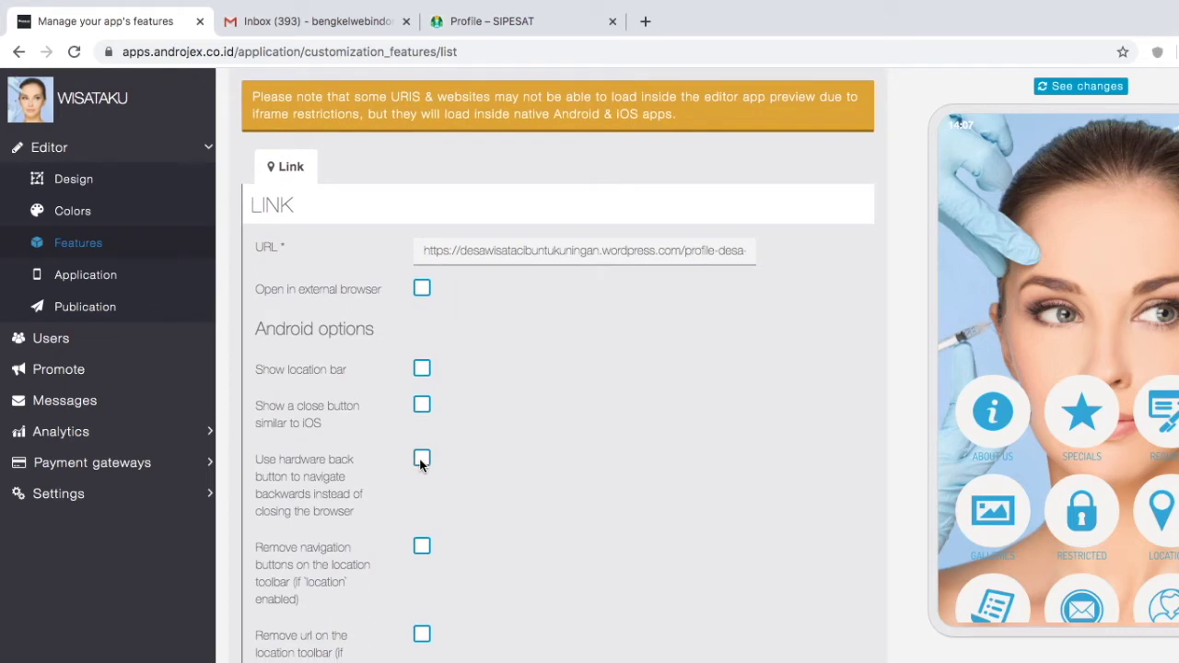
click(421, 459)
scroll(517, 514, up, 1)
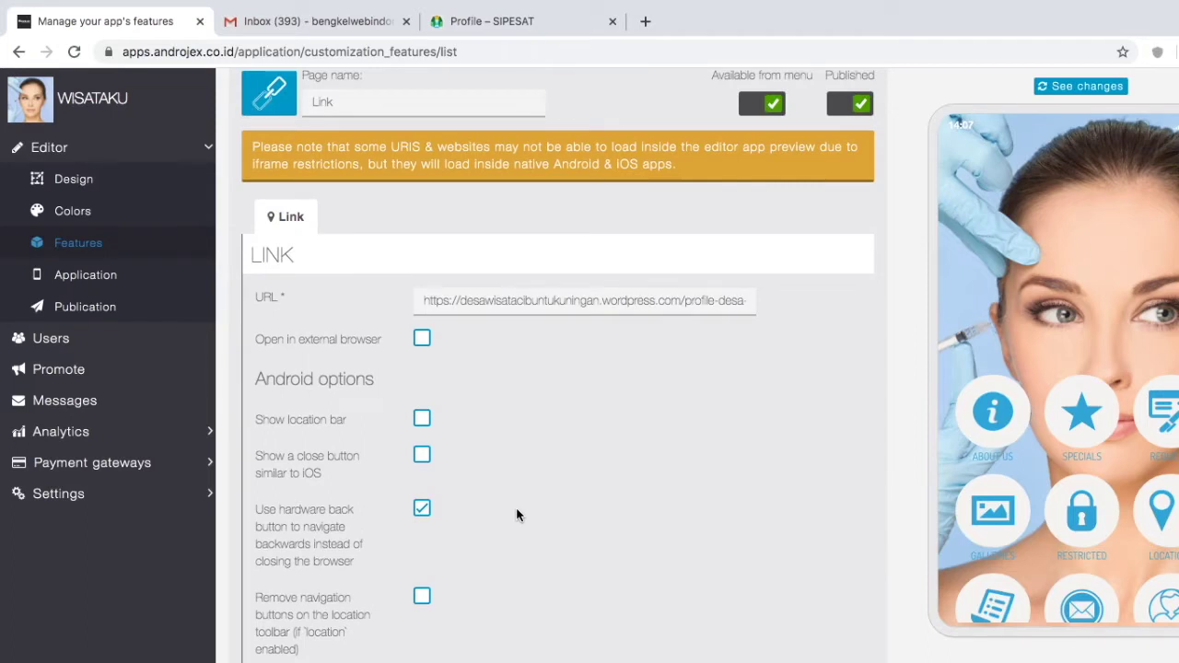
scroll(516, 515, down, 2)
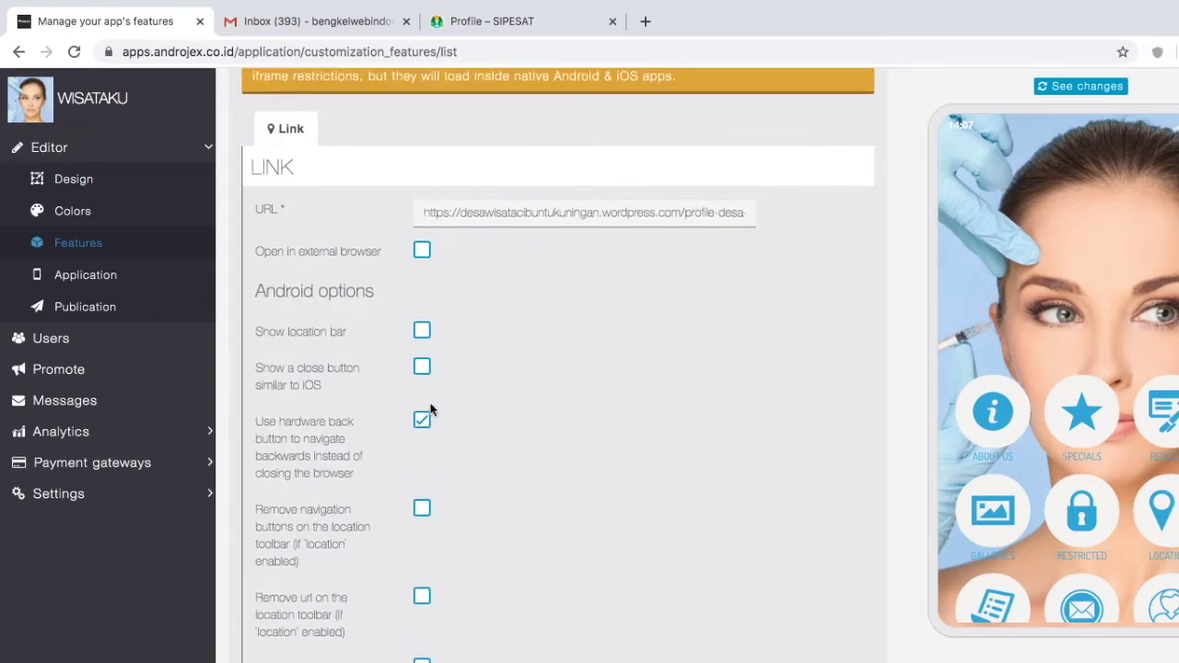
scroll(414, 424, down, 8)
click(834, 525)
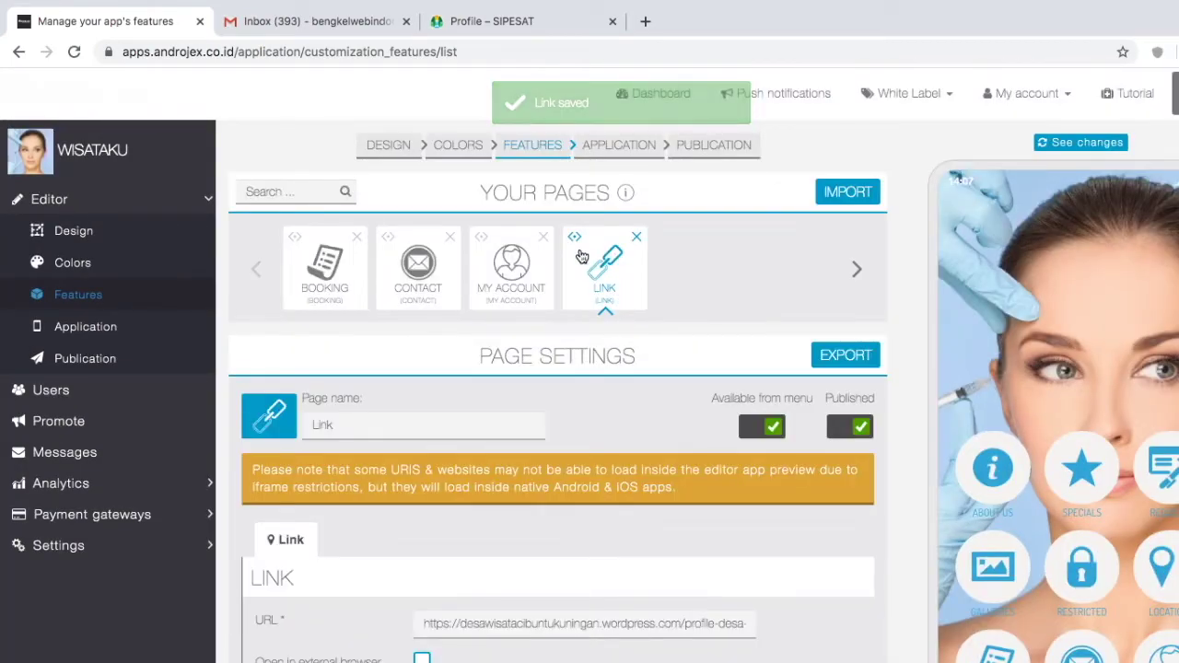
Step: Rename the Link page to PROFILE
double_click(343, 426)
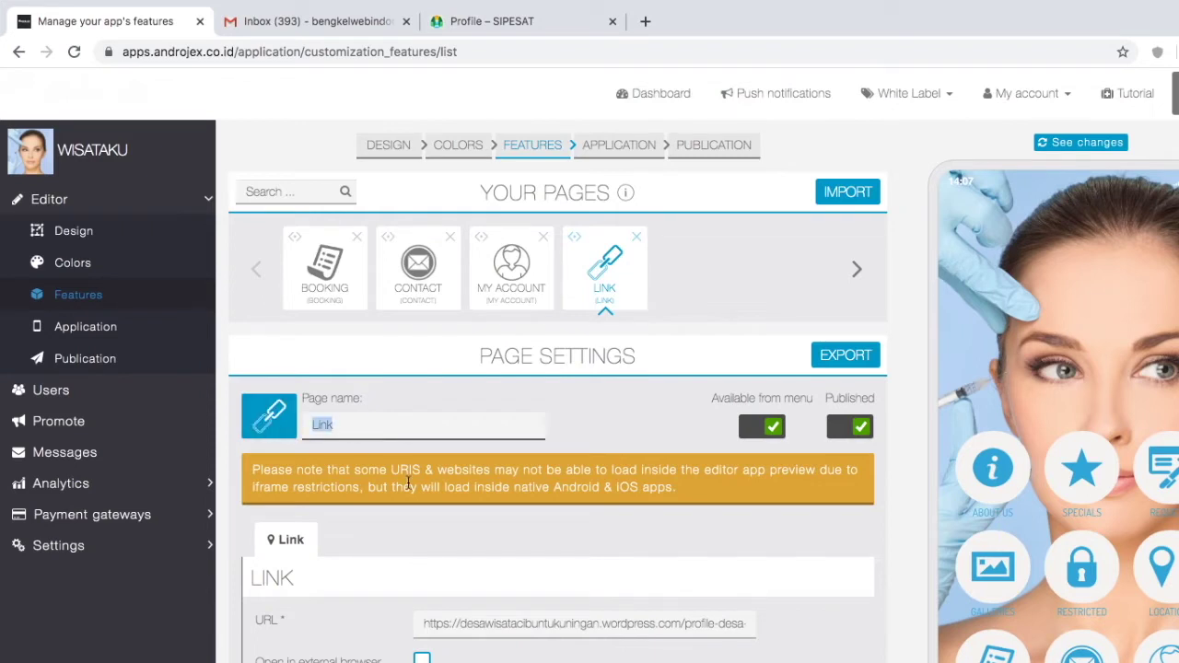
text(profile)
key(BackSpace)
key(BackSpace)
key(BackSpace)
key(BackSpace)
key(BackSpace)
key(BackSpace)
text(rofile)
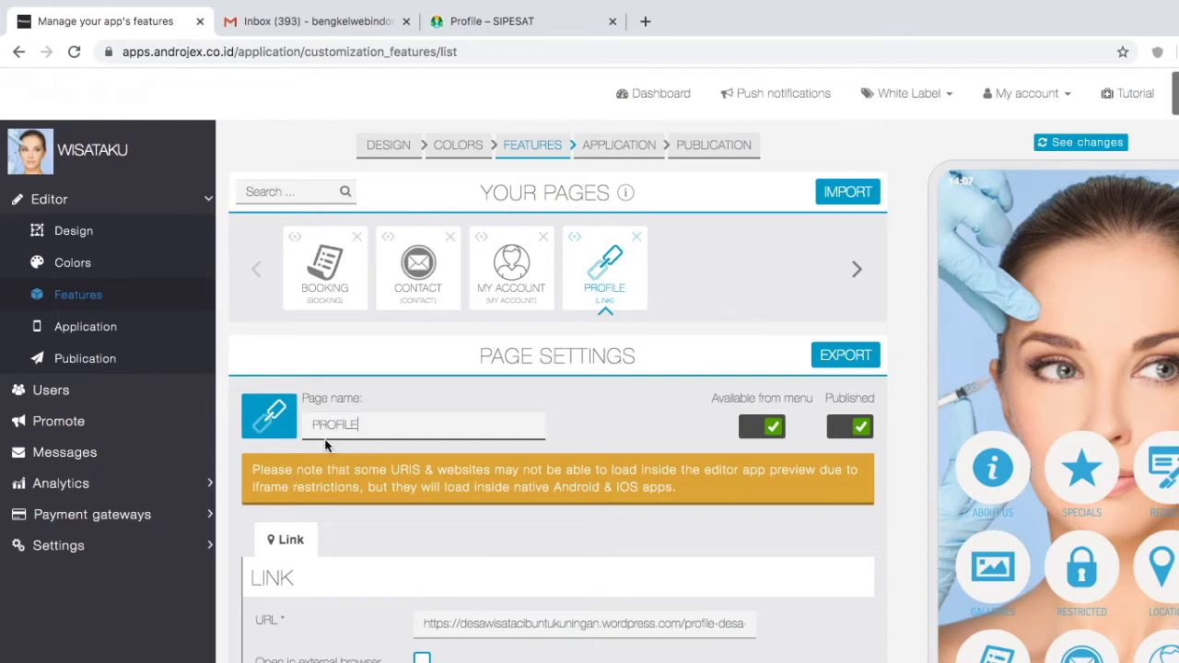
Step: Open the PROFILE page's icon manager and load google.com in a new tab
click(281, 425)
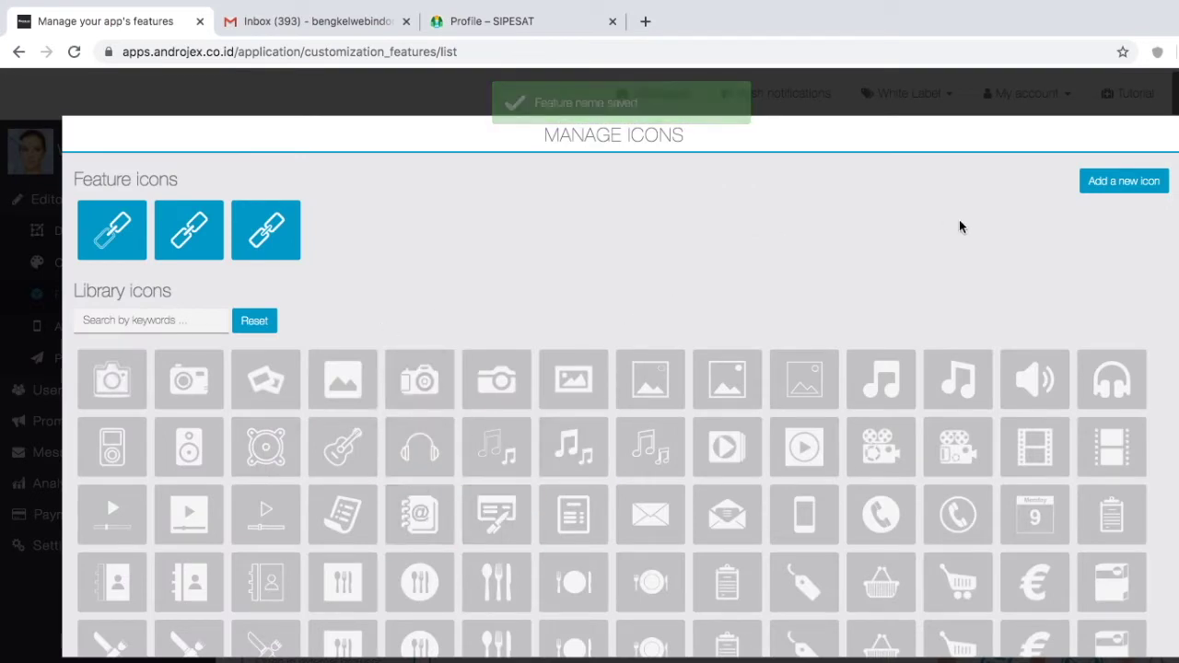
click(645, 21)
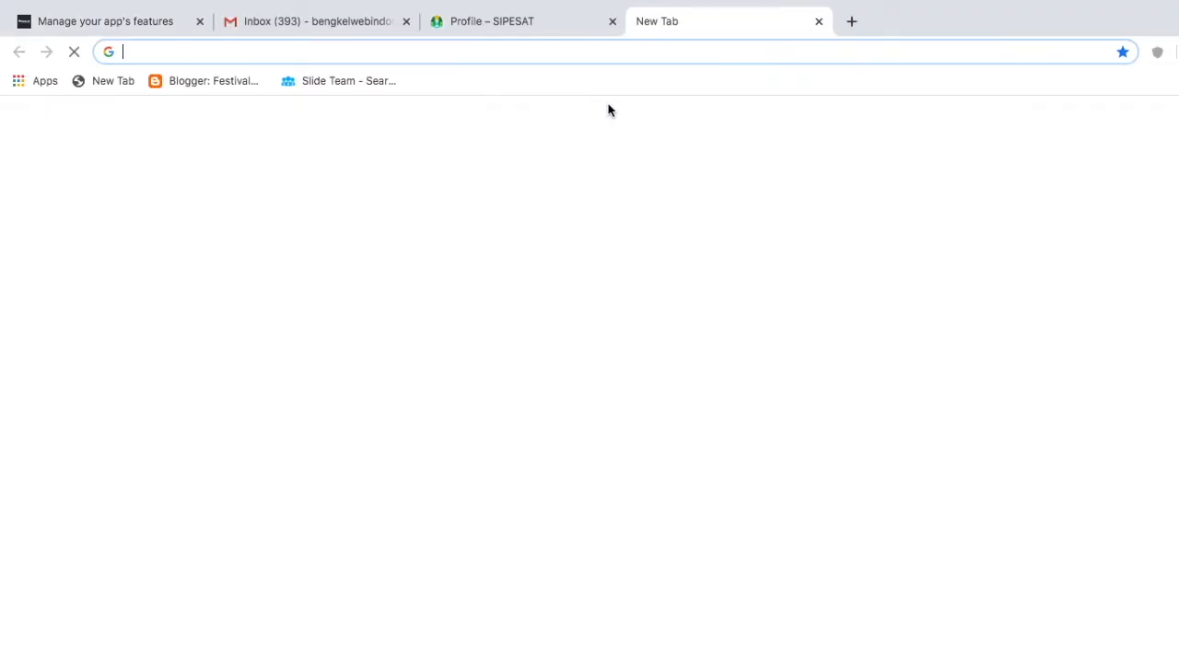
text(GOOgle.com)
key(Return)
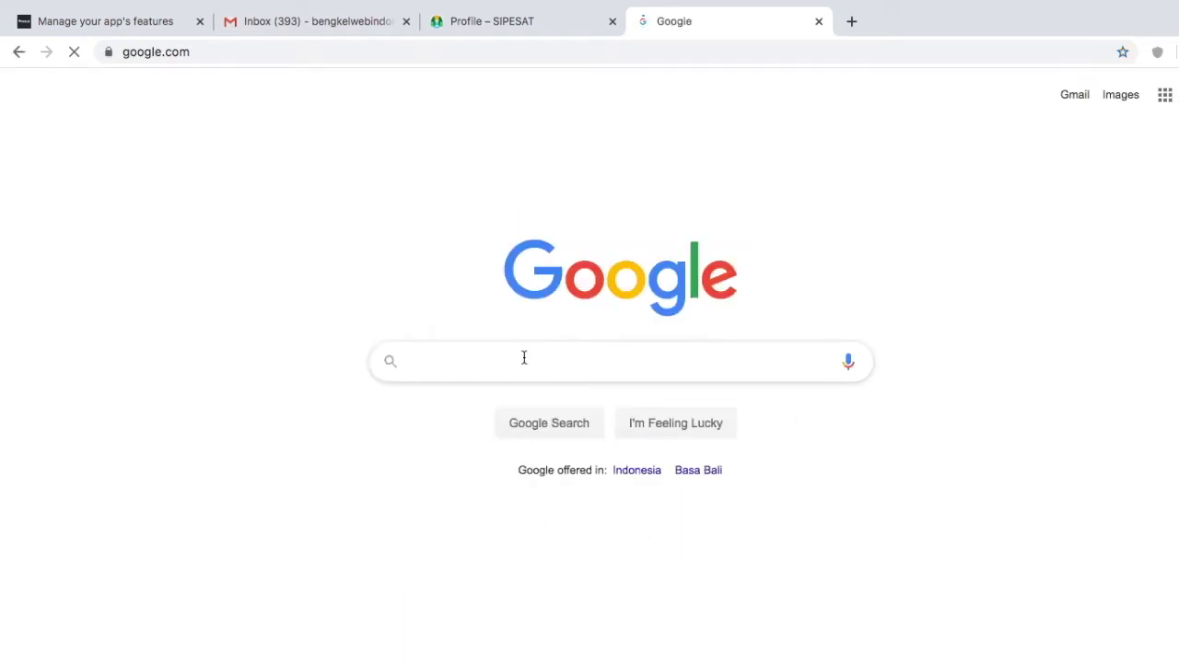
Step: Find Flaticon via 'ICON VECTOR', search TRAVEL, and open the Hawaii island icon
text(ICON VECTOR)
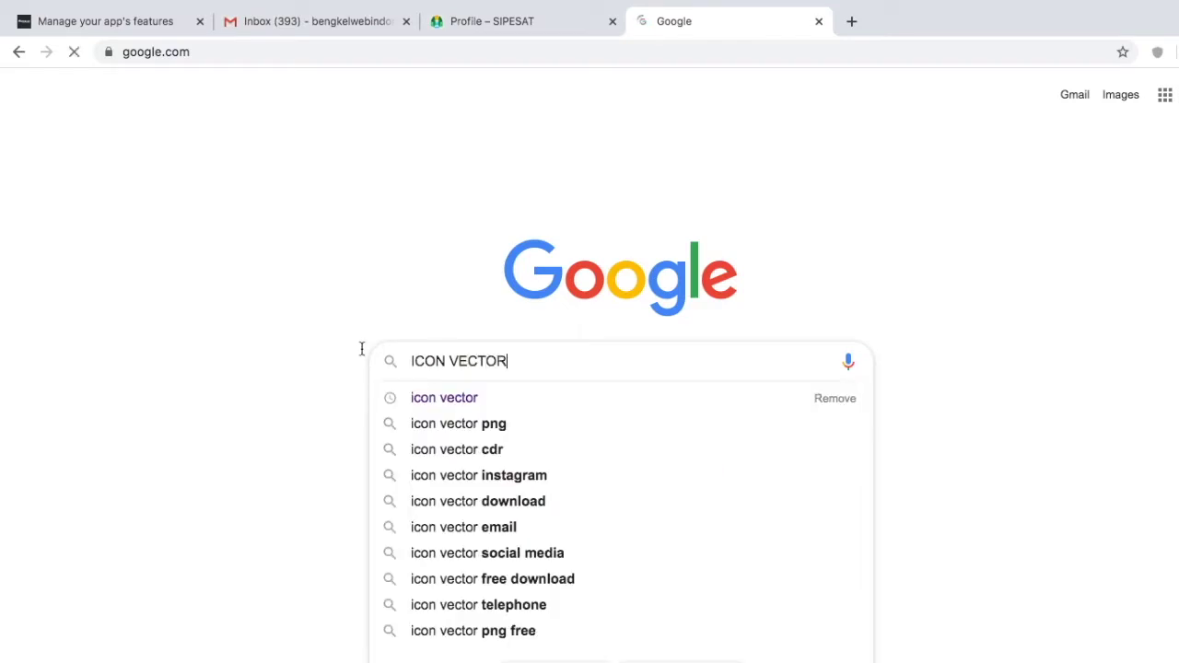
key(Return)
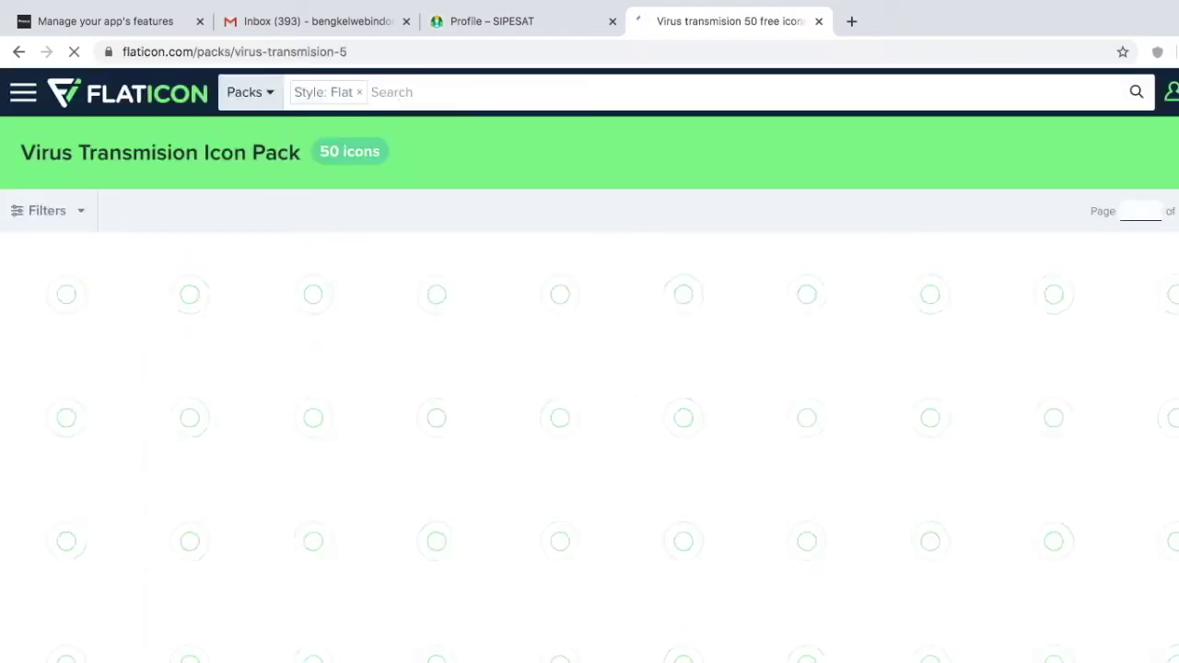
text(TRAVEL)
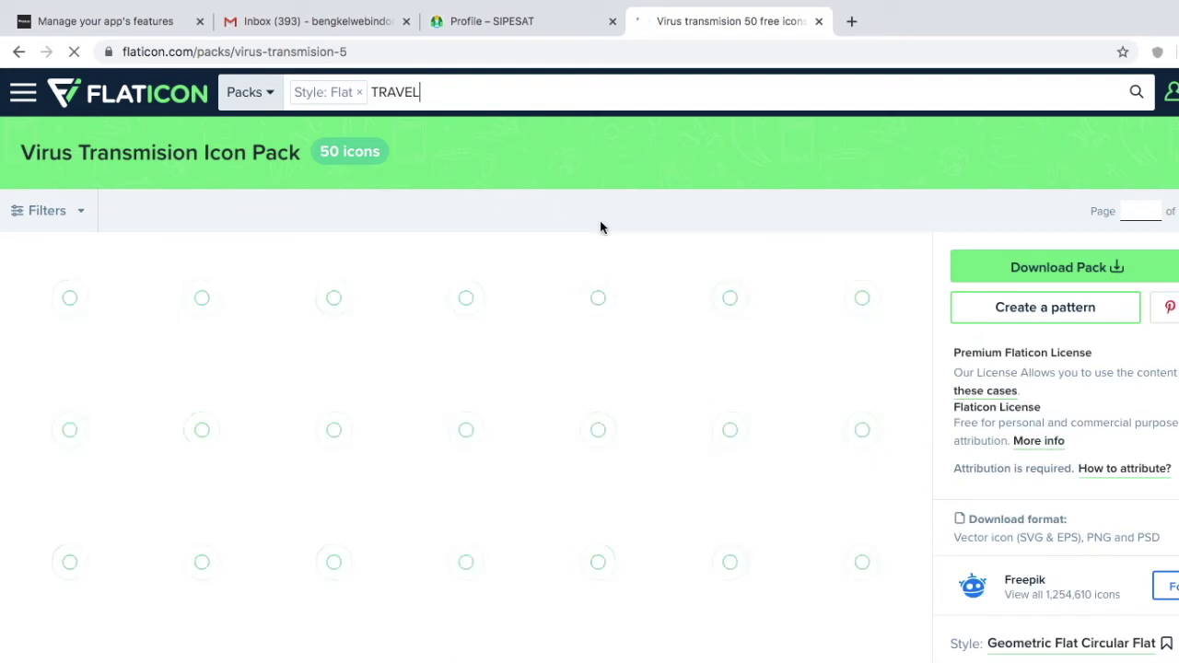
key(Return)
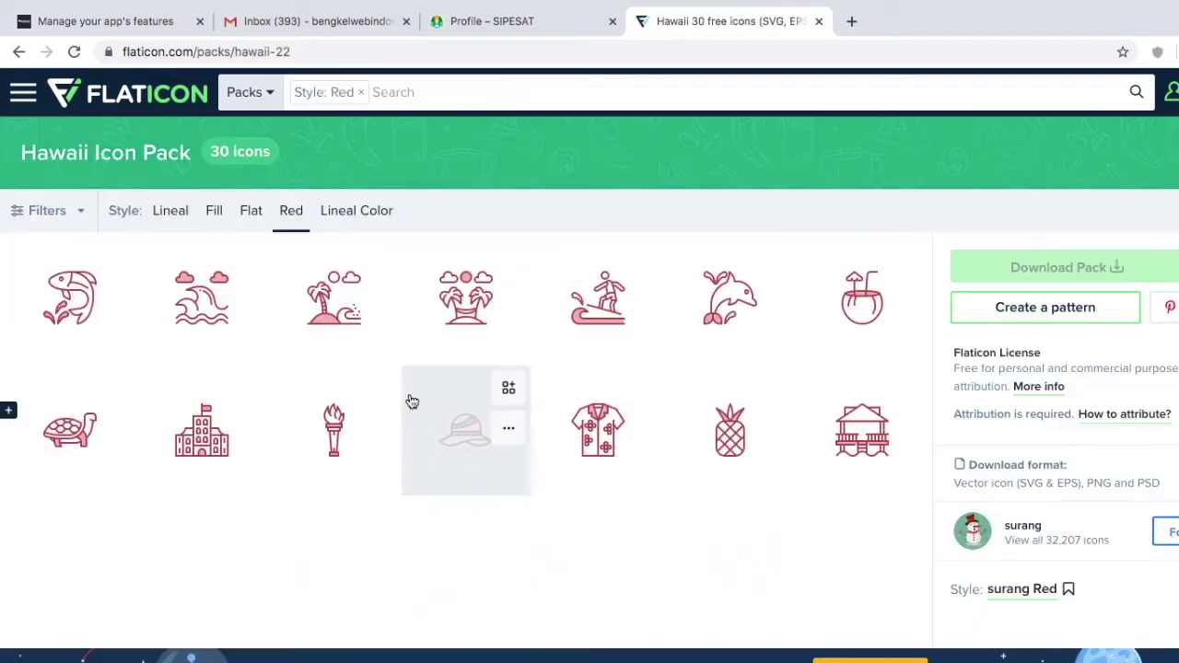
click(337, 326)
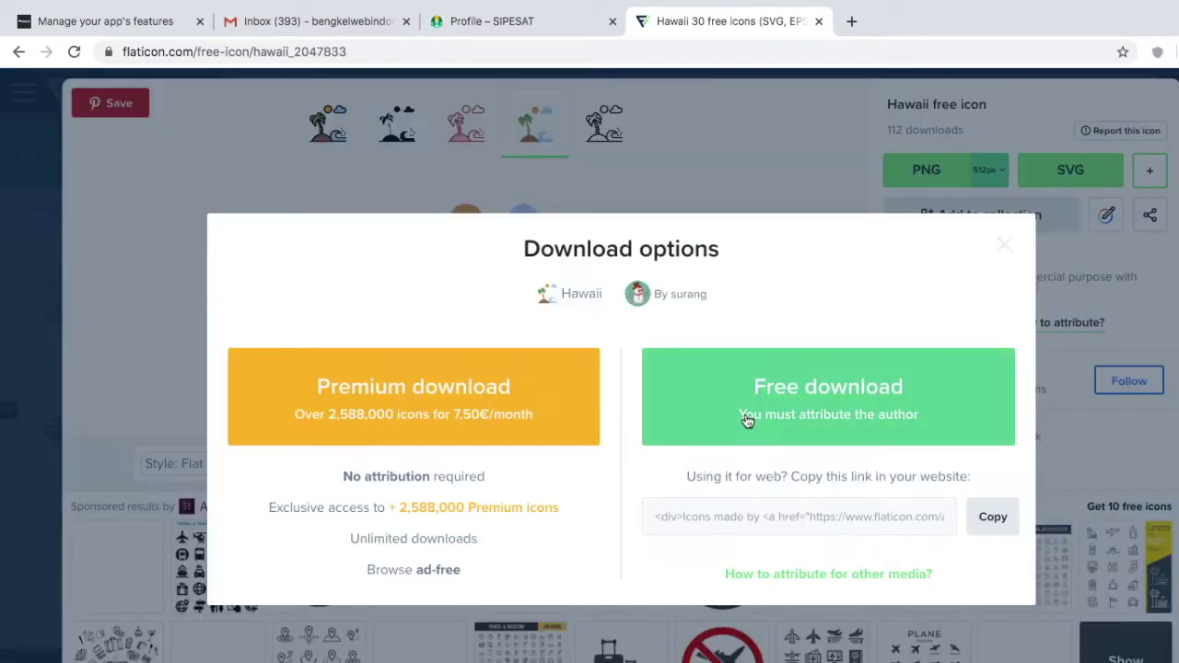
Step: Download the island icon as PNG into a new wisataku folder
click(772, 409)
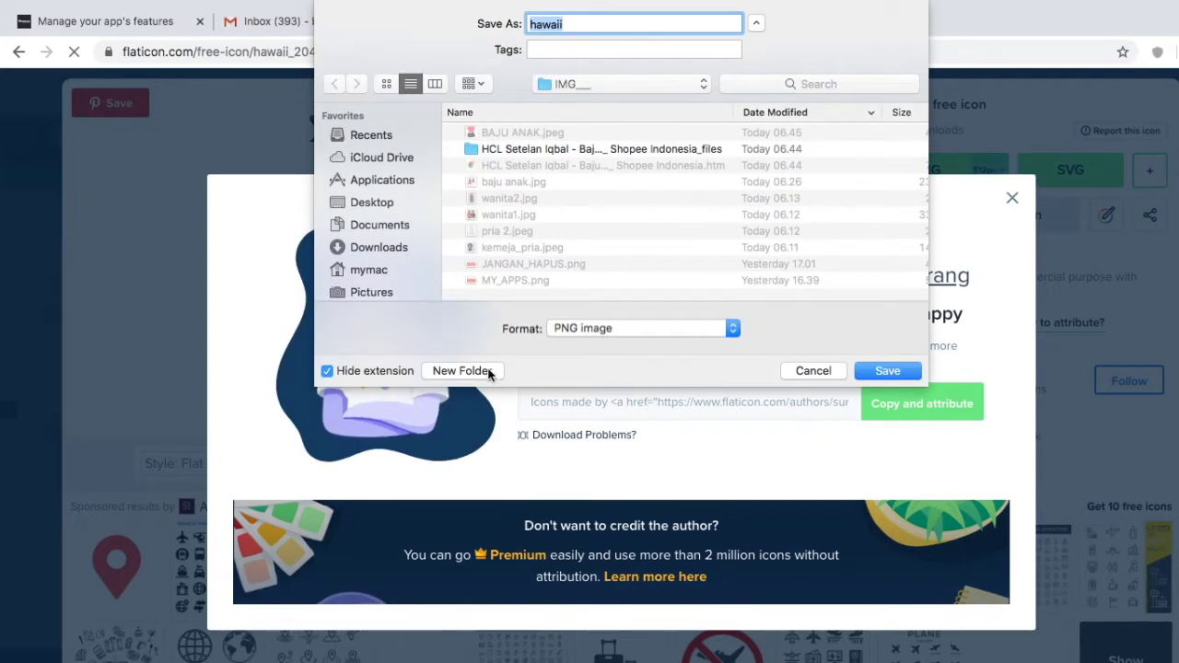
click(489, 371)
text(wisataku)
key(Return)
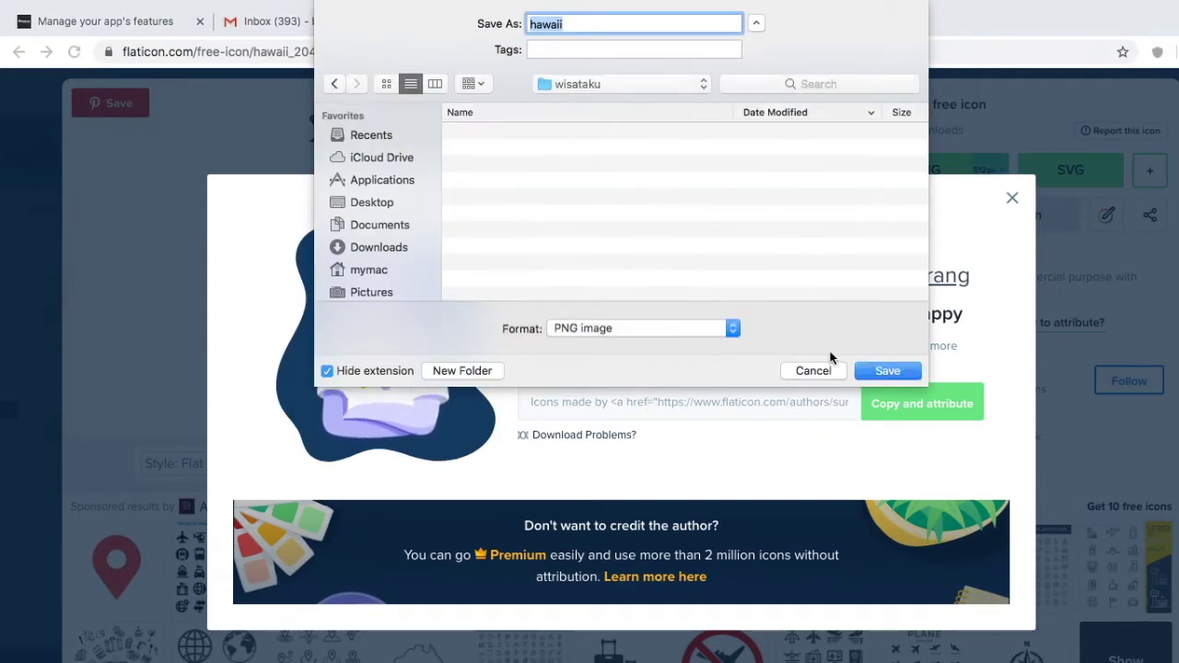
click(887, 370)
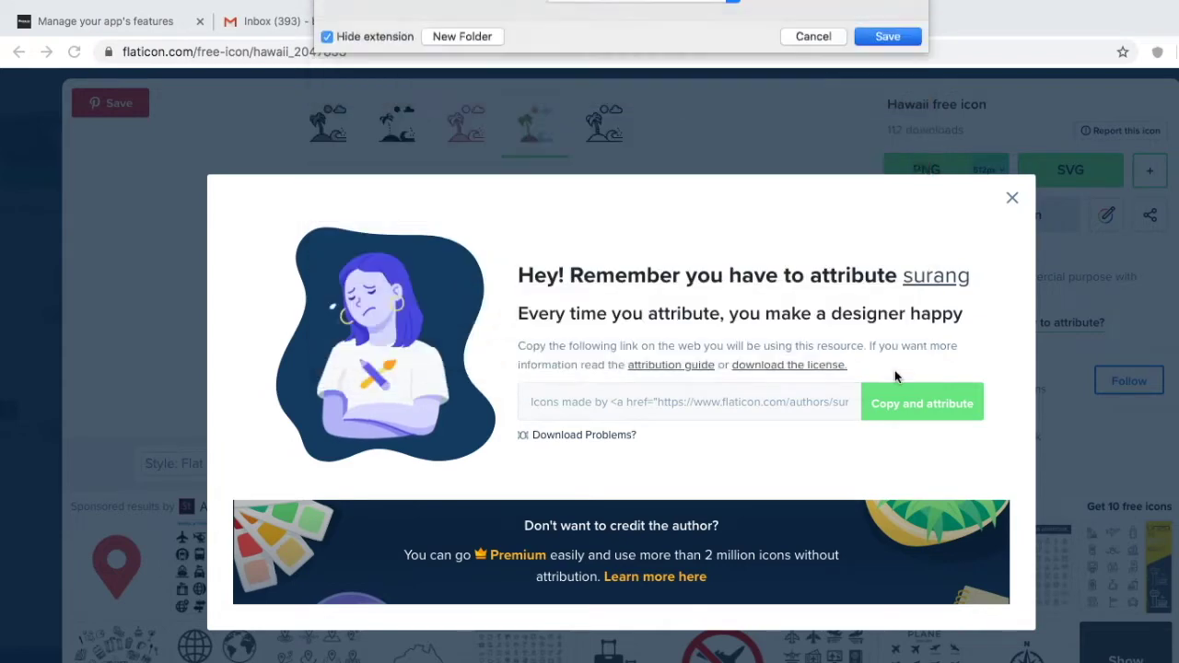
click(139, 24)
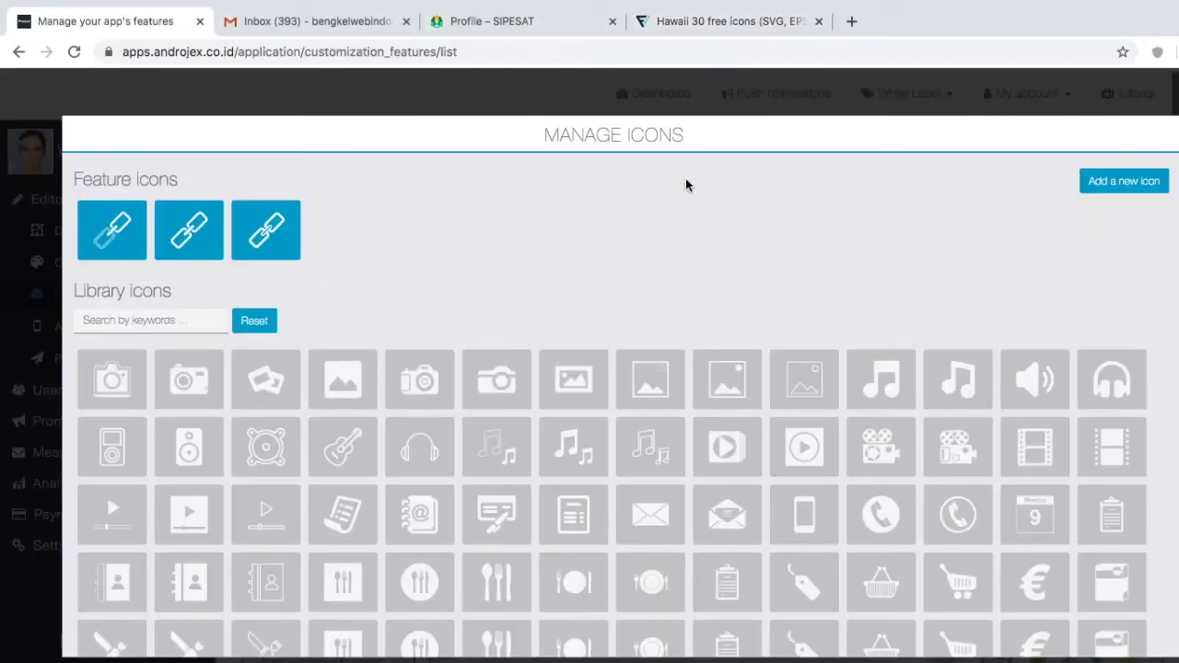
Step: Upload the hawaii PNG from the wisataku folder as the PROFILE page icon
click(1132, 180)
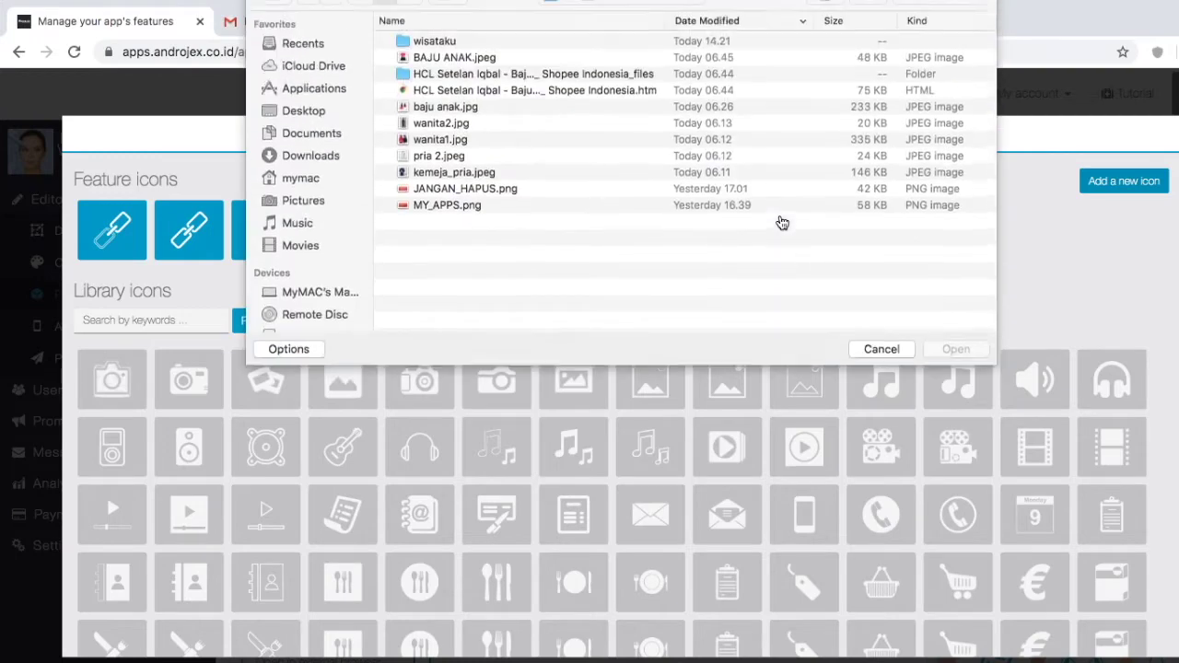
double_click(428, 62)
click(441, 61)
click(974, 375)
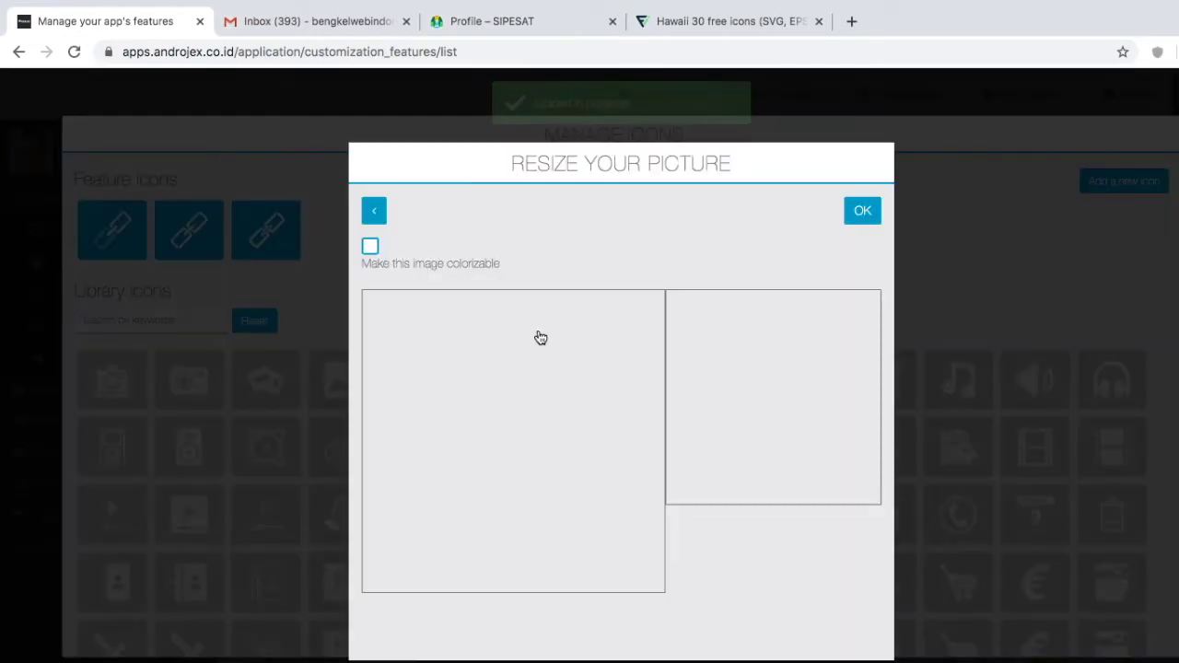
click(863, 213)
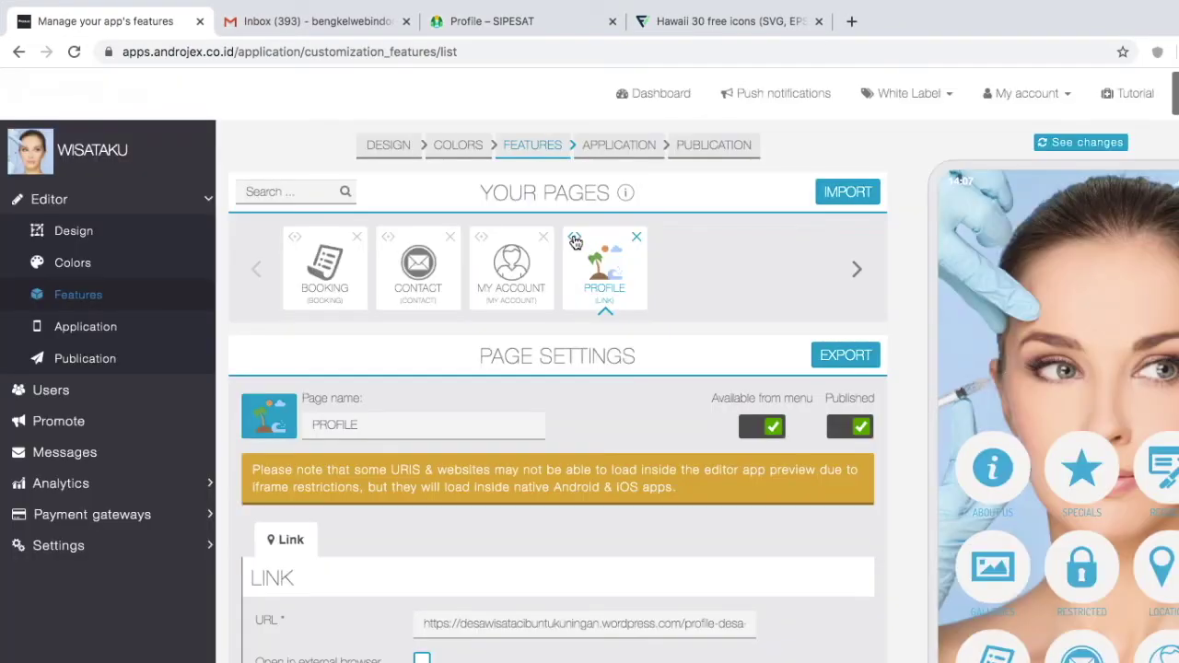
Step: Move PROFILE earlier in the page order and test it in the refreshed preview
drag(574, 241, 310, 253)
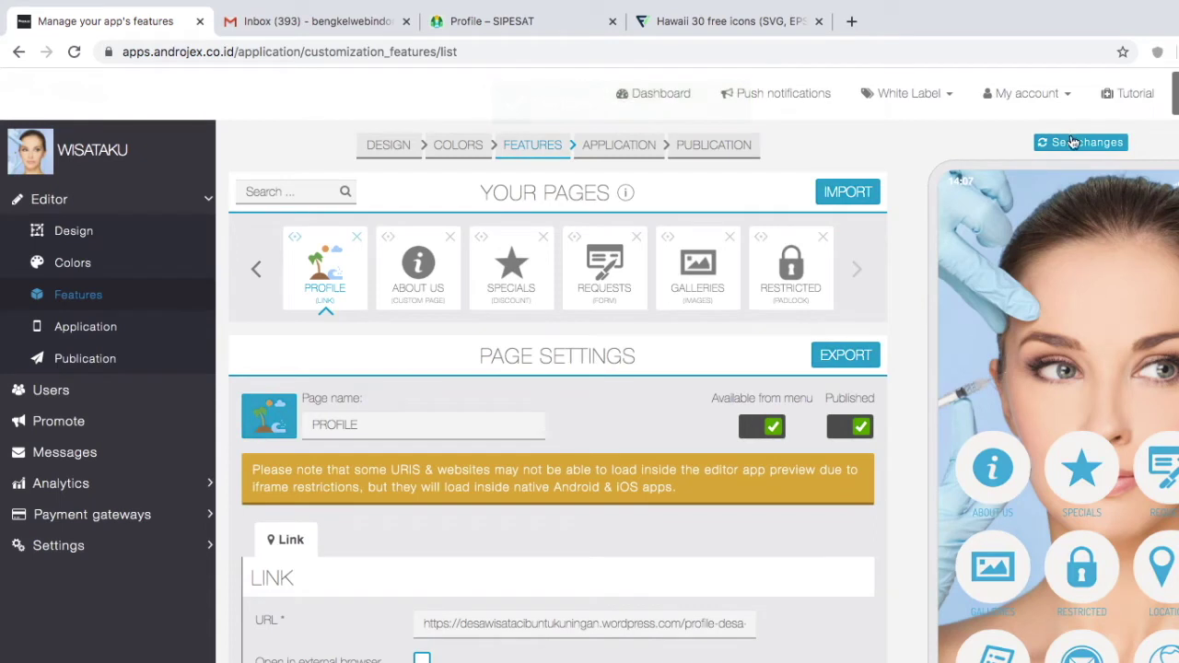
click(1071, 145)
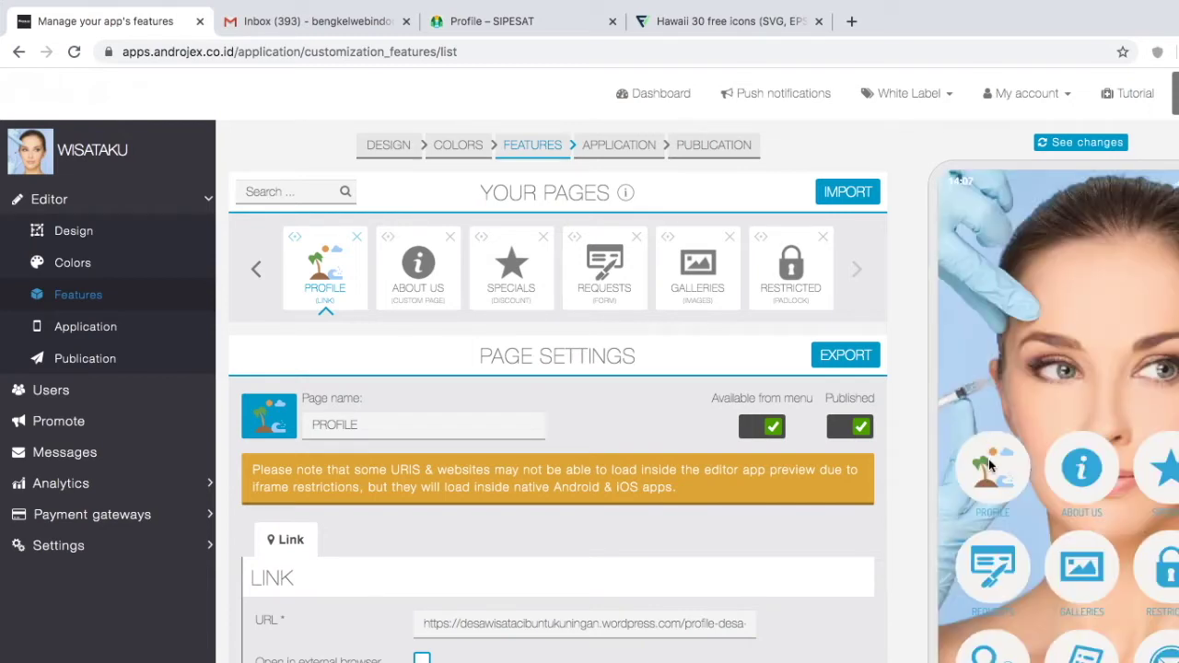
click(989, 465)
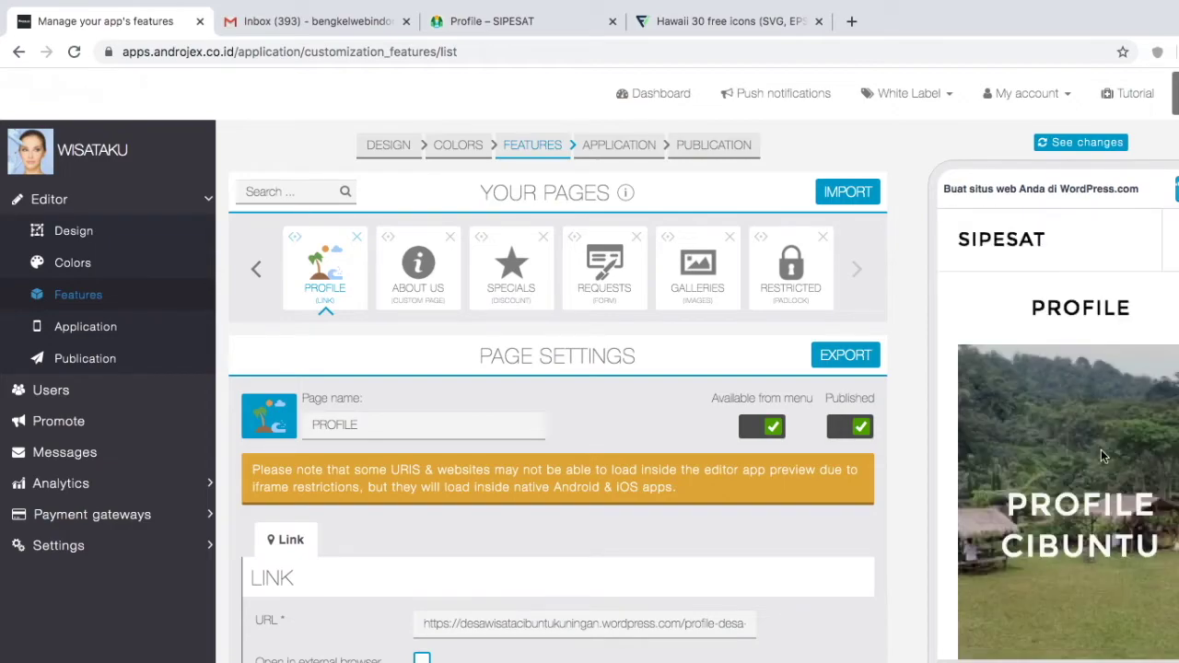
scroll(1101, 456, down, 20)
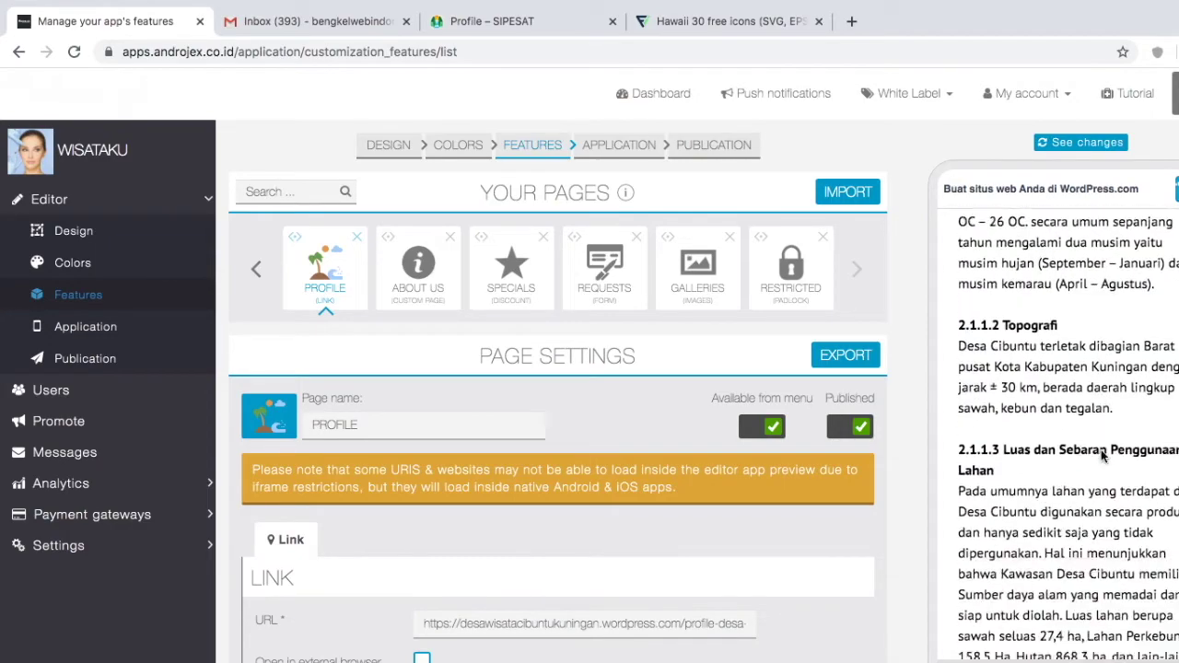
scroll(1101, 455, up, 20)
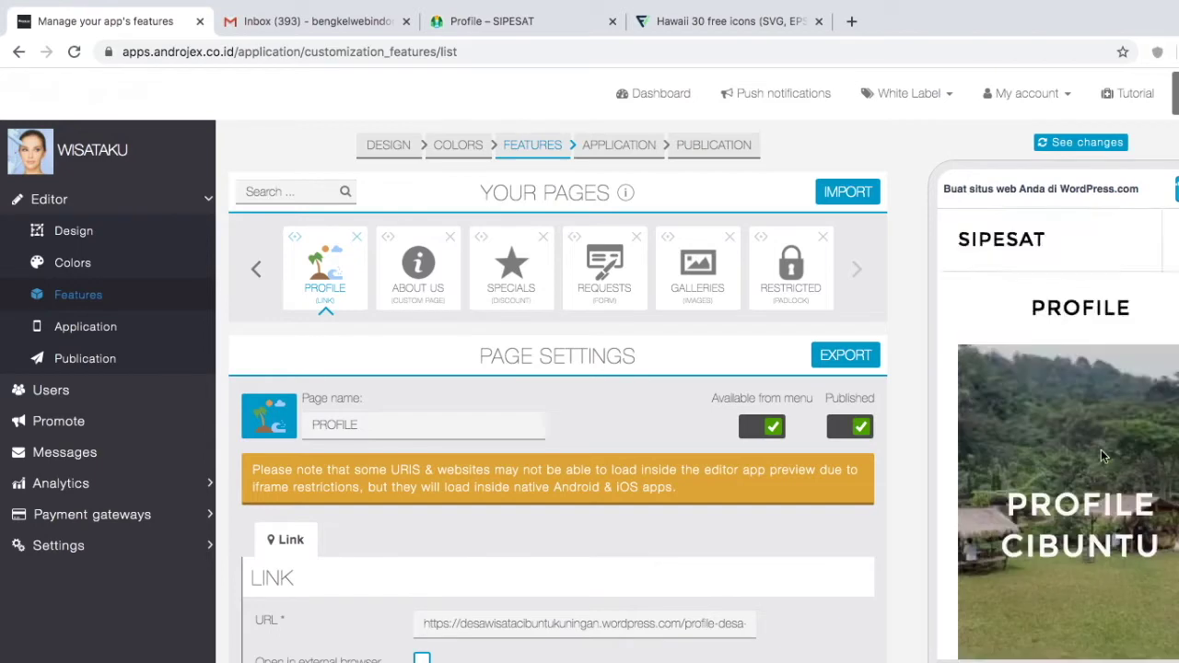
scroll(505, 538, down, 3)
scroll(506, 538, up, 2)
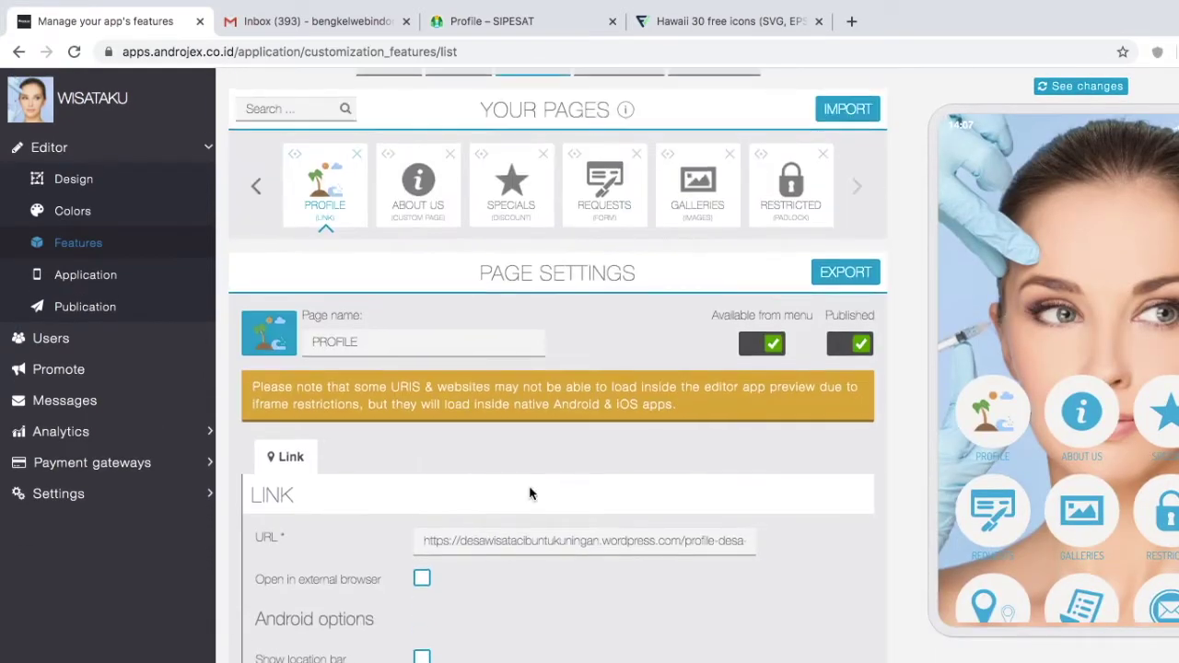
Step: Add a Links page with a first link labelled 'Area Rekreasi', then switch to the SIPESAT tab
click(320, 190)
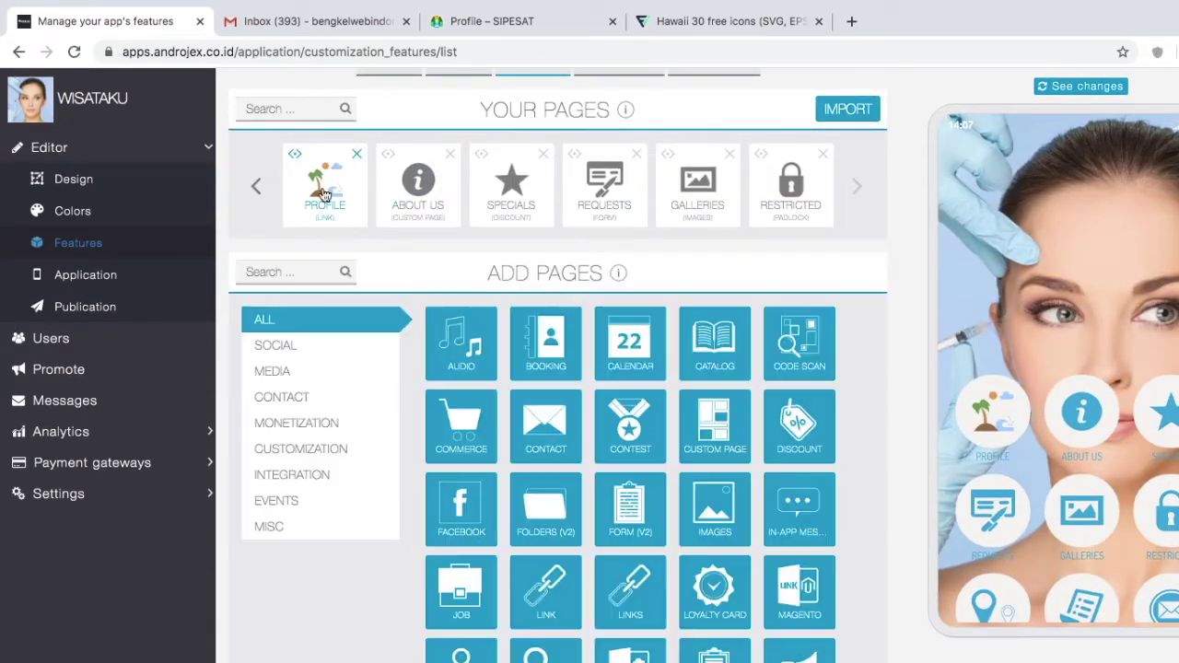
click(642, 586)
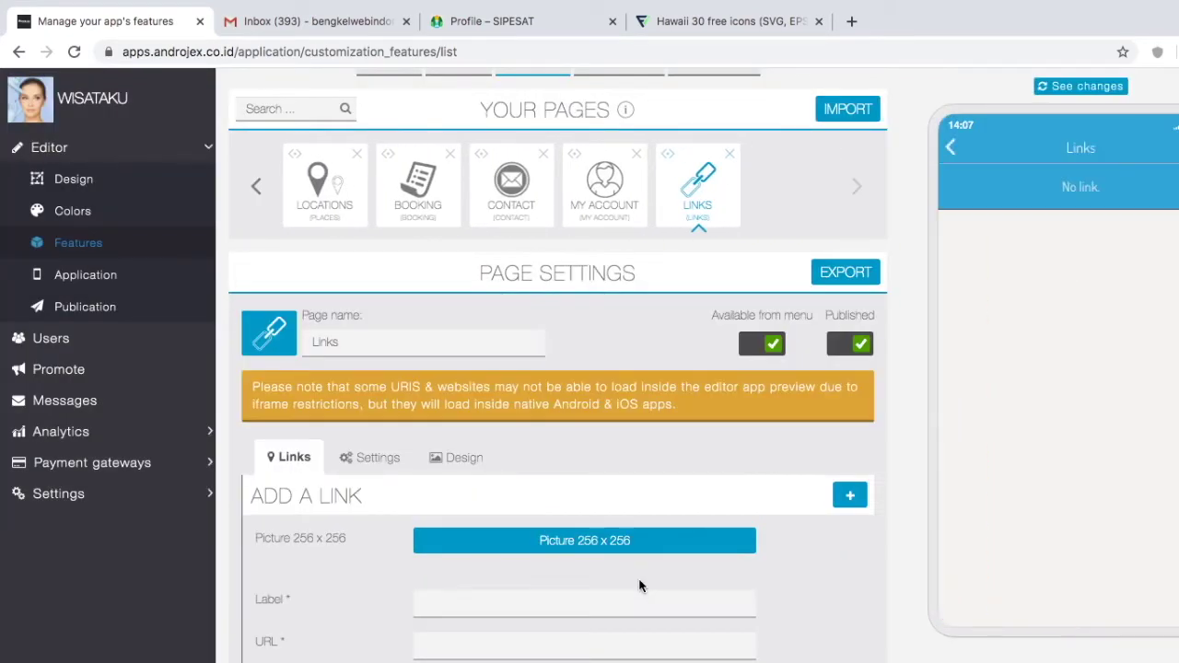
scroll(642, 592, down, 3)
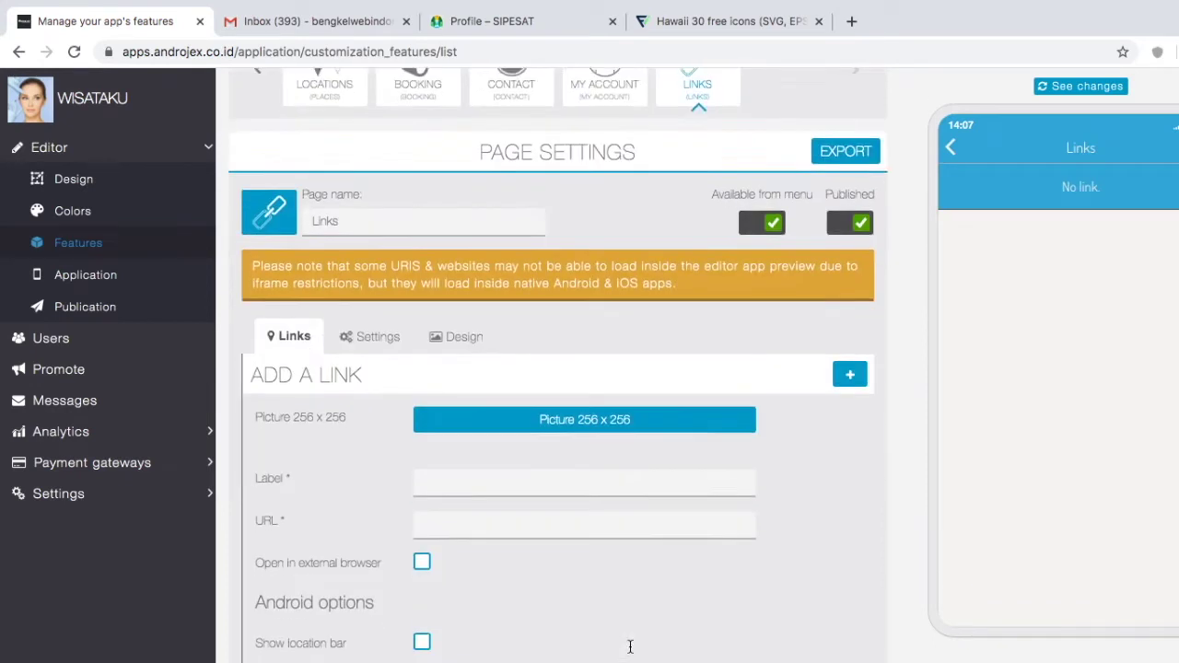
click(449, 418)
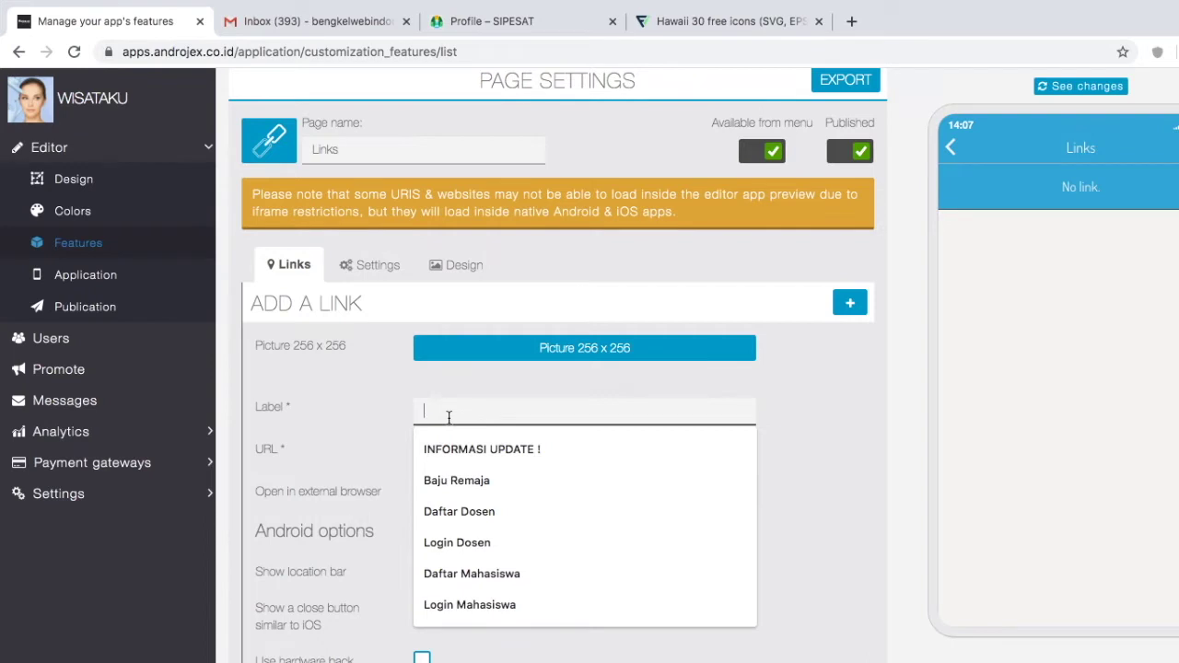
text(Area Rekreasi)
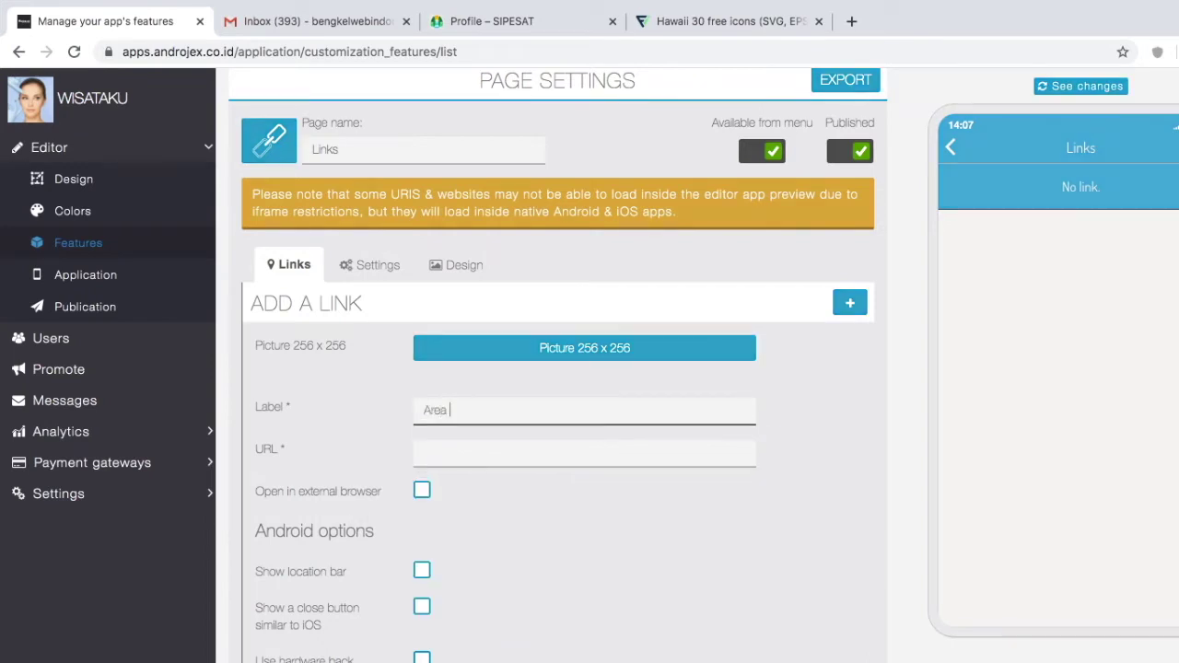
click(452, 465)
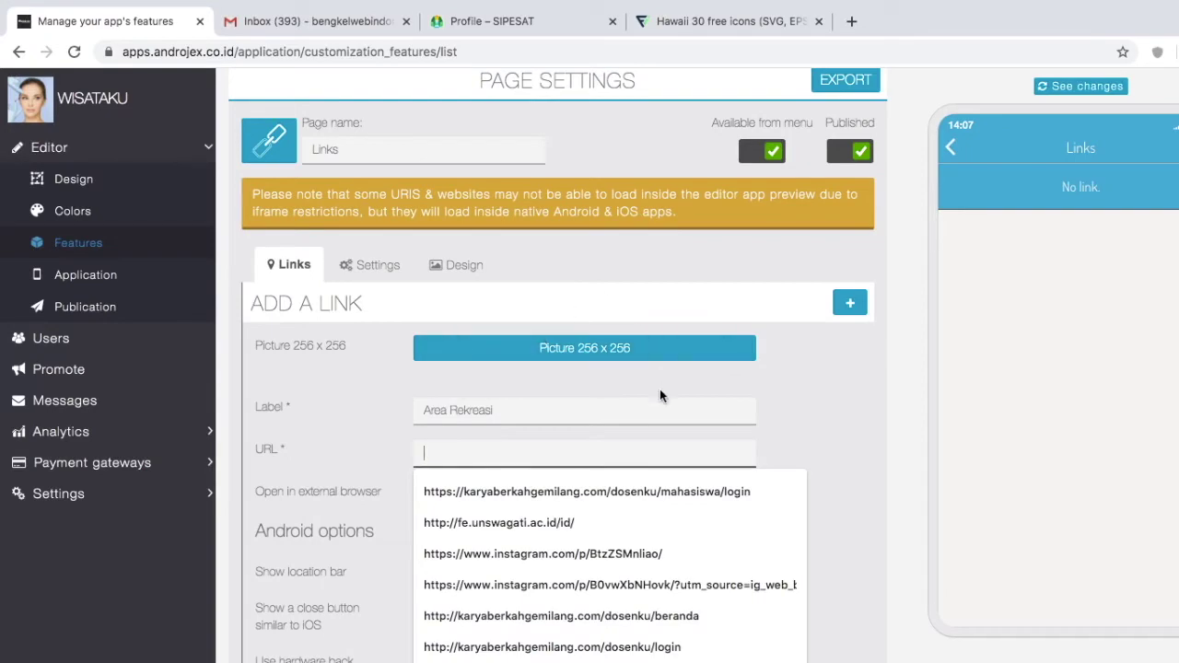
click(544, 35)
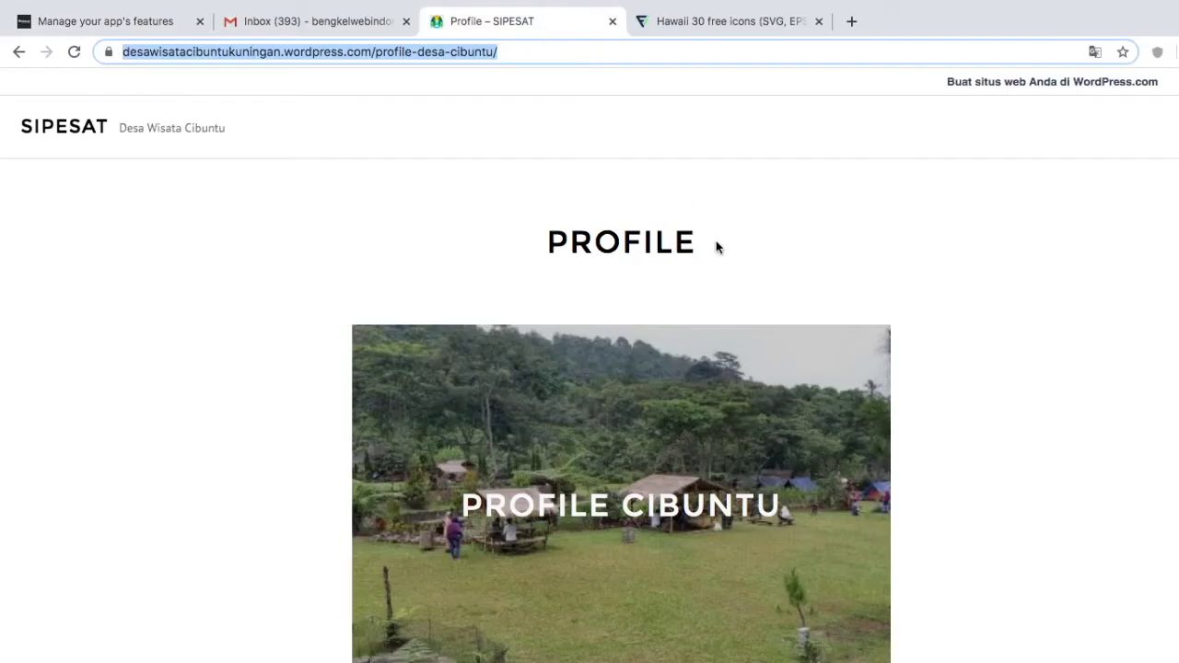
Step: Open the SIPESAT Wisata page via its menu, copy its address, and return to Androjex
click(809, 348)
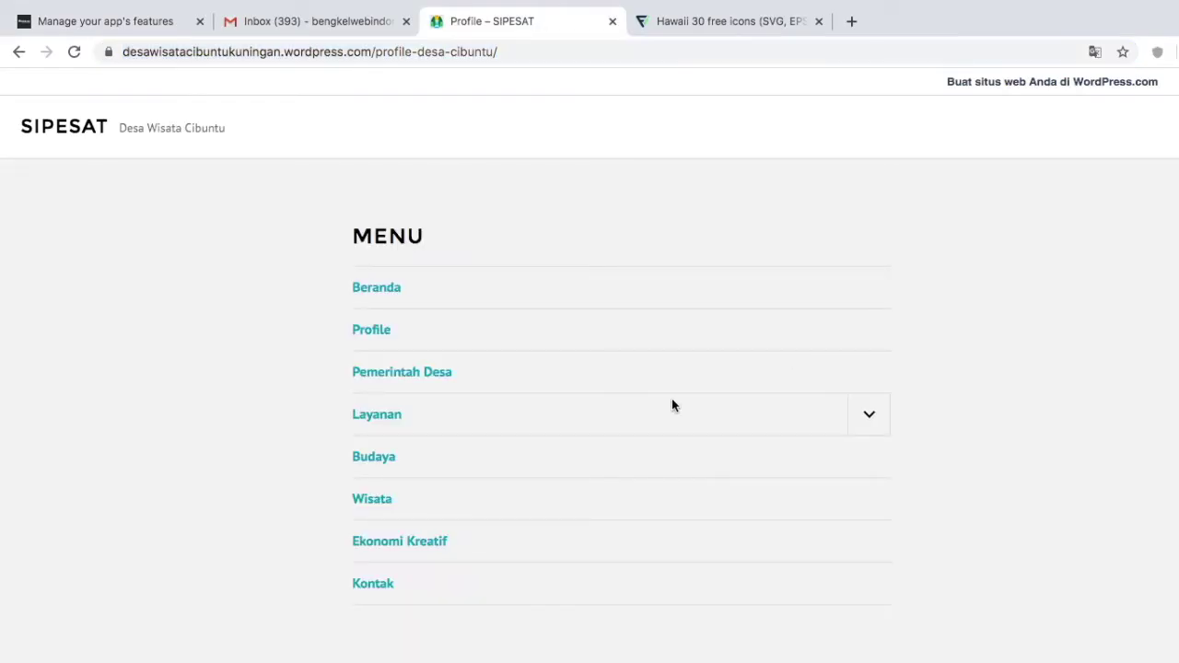
click(376, 286)
click(942, 321)
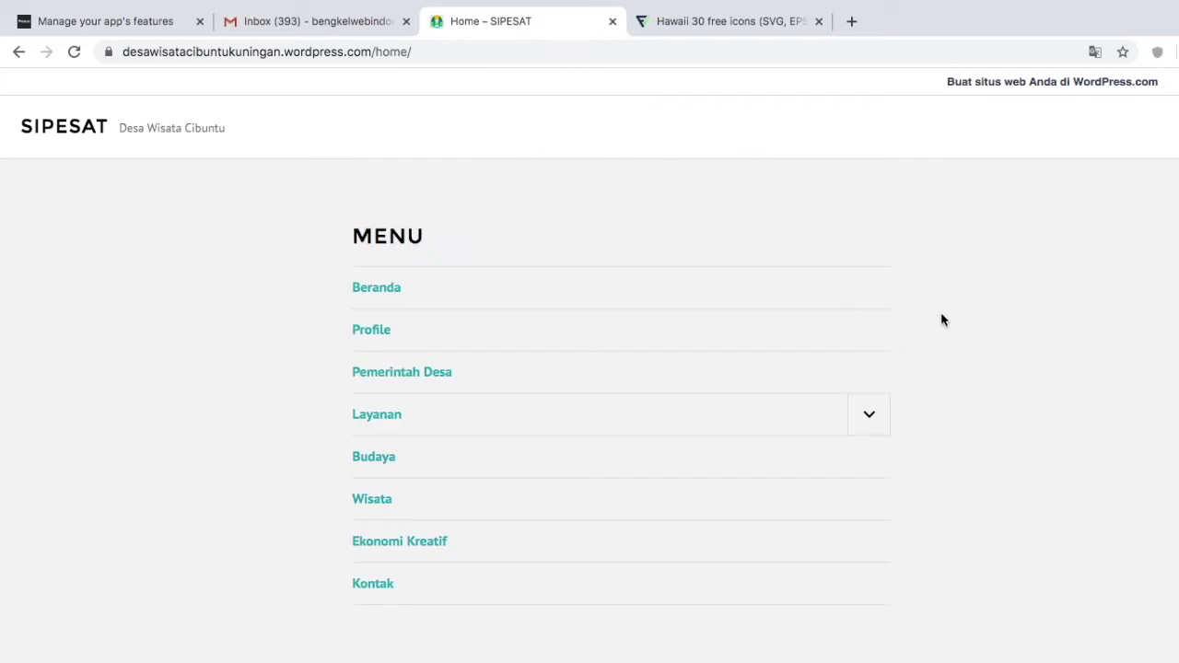
click(378, 510)
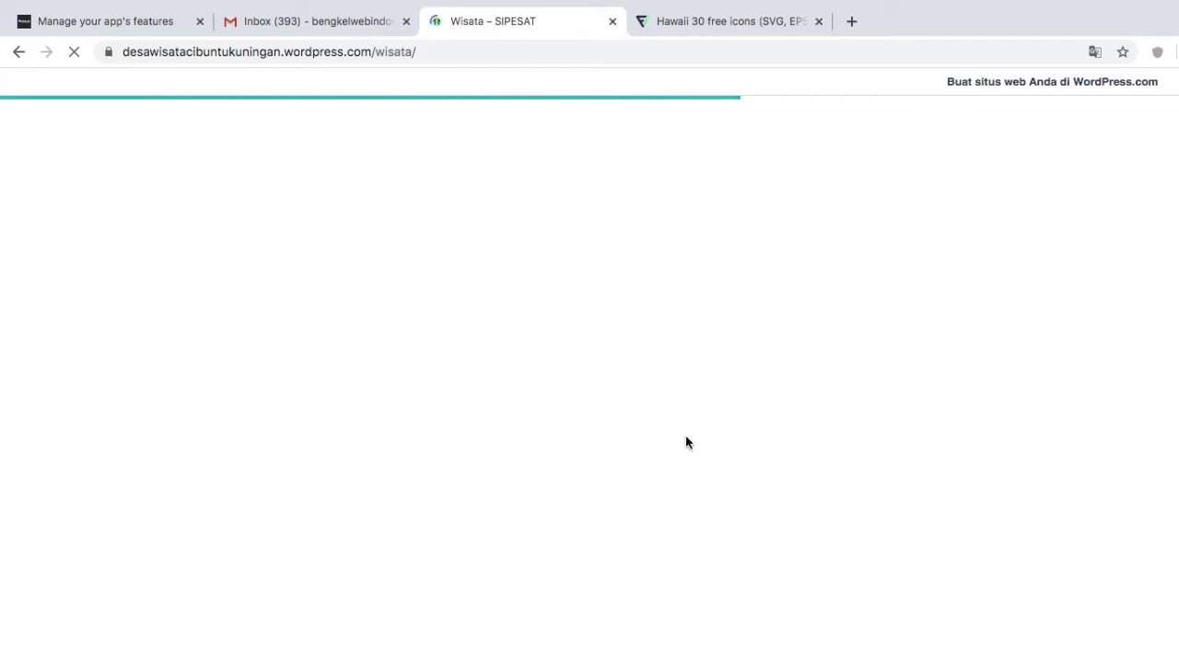
scroll(685, 440, down, 15)
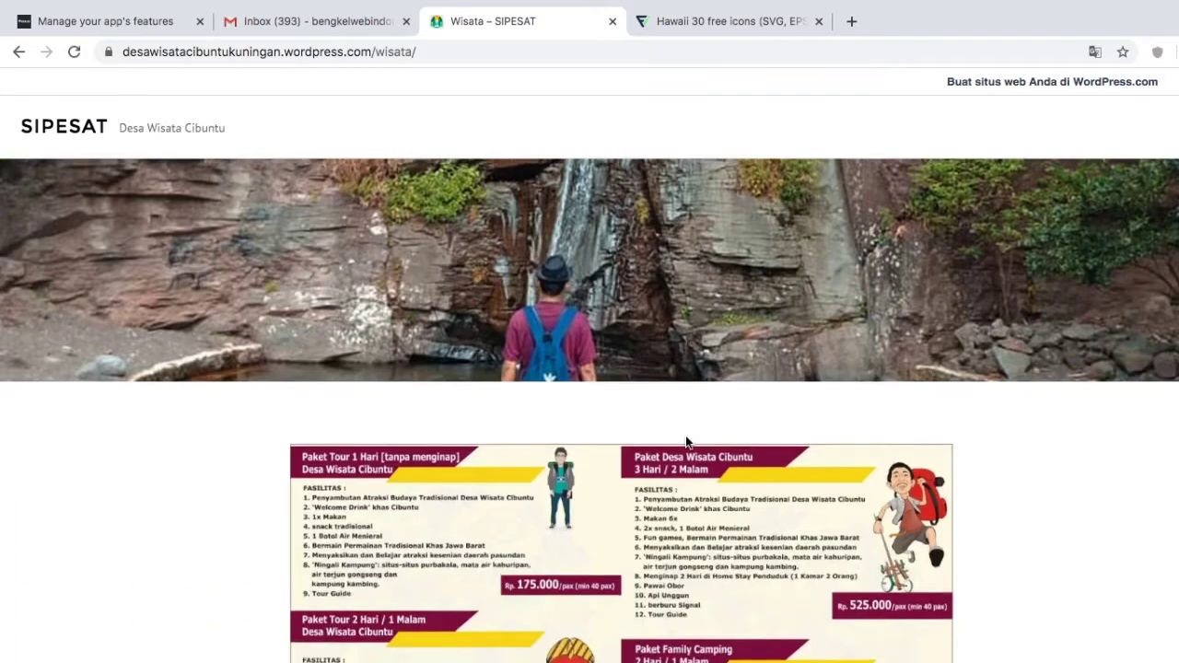
scroll(685, 435, up, 15)
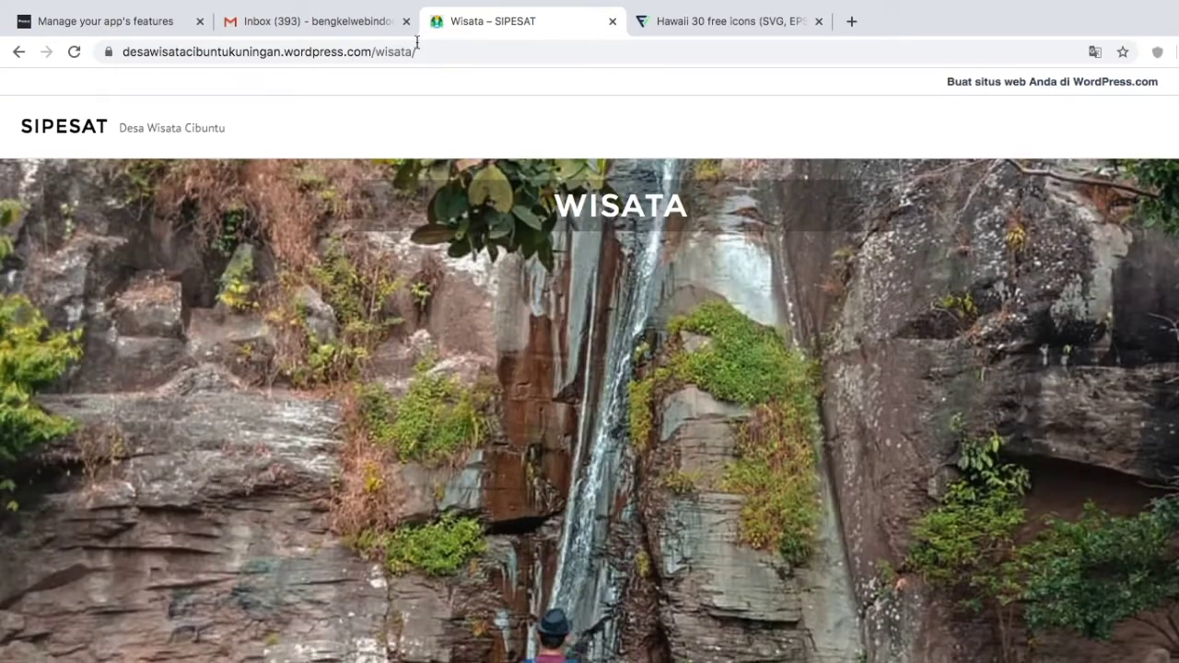
click(417, 42)
key(ctrl+c)
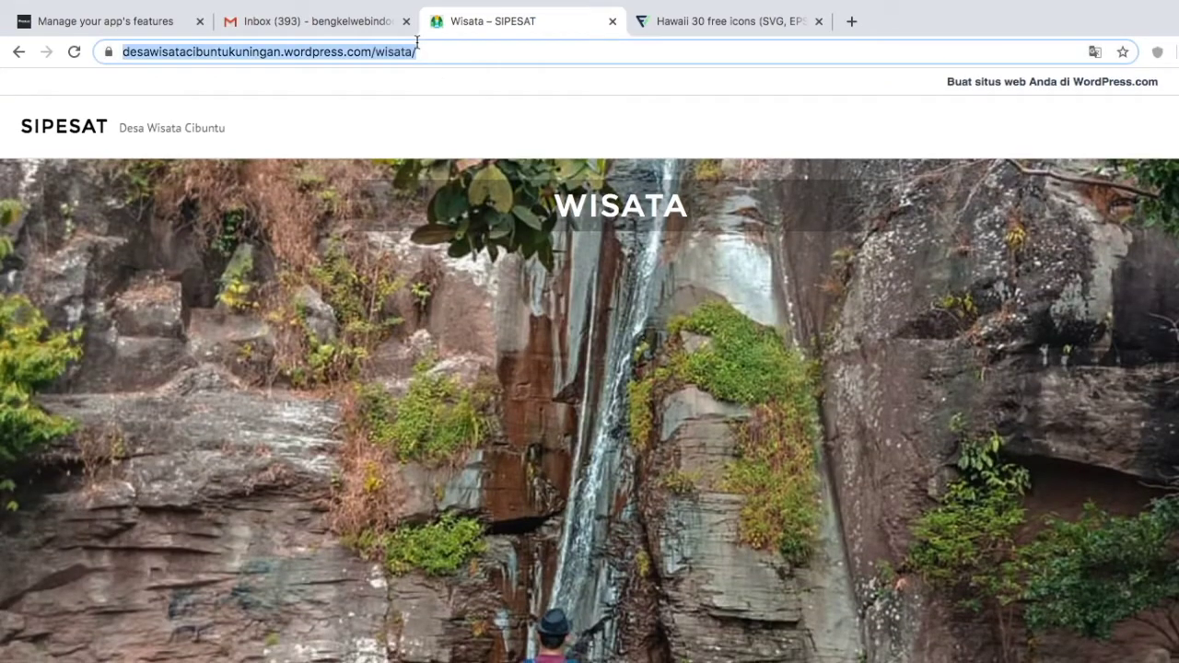
click(159, 22)
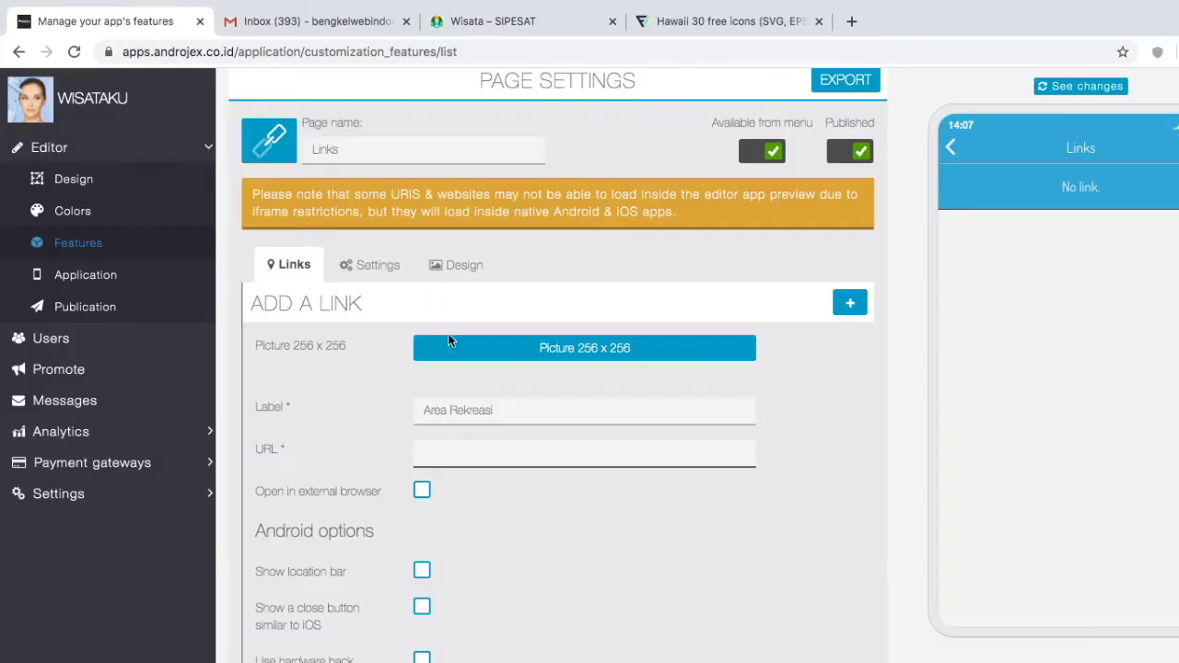
Step: Paste the Wisata address as the Area Rekreasi link URL, enable hardware back button, and save
key(ctrl+v)
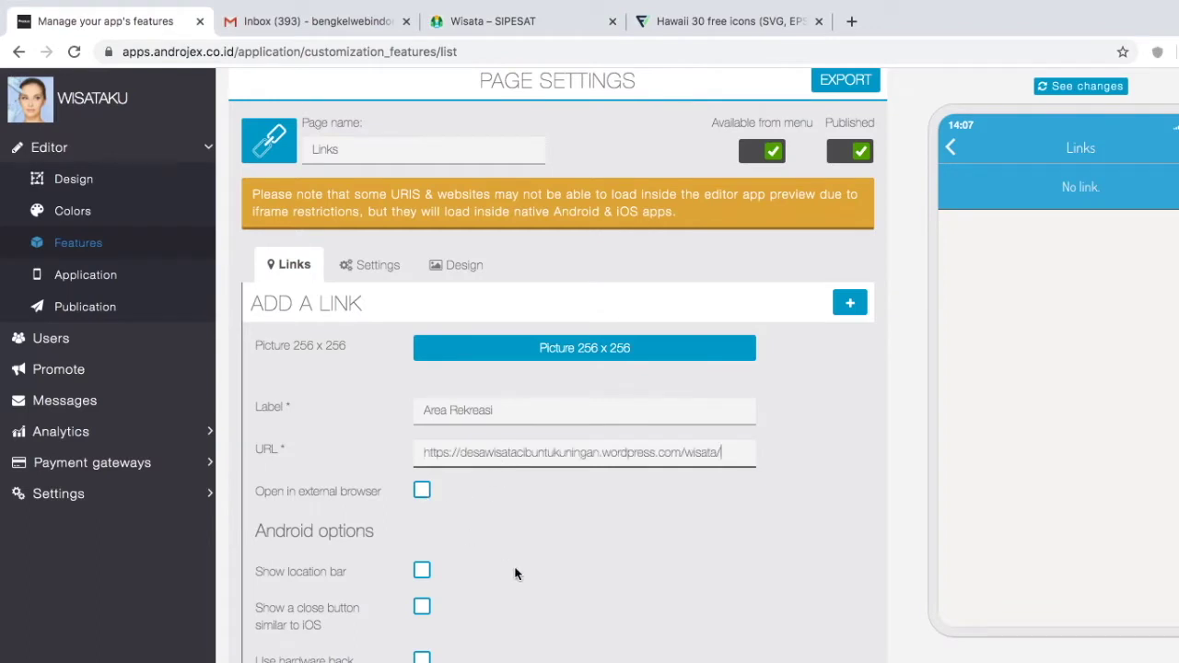
scroll(515, 574, down, 2)
click(420, 551)
scroll(728, 620, down, 8)
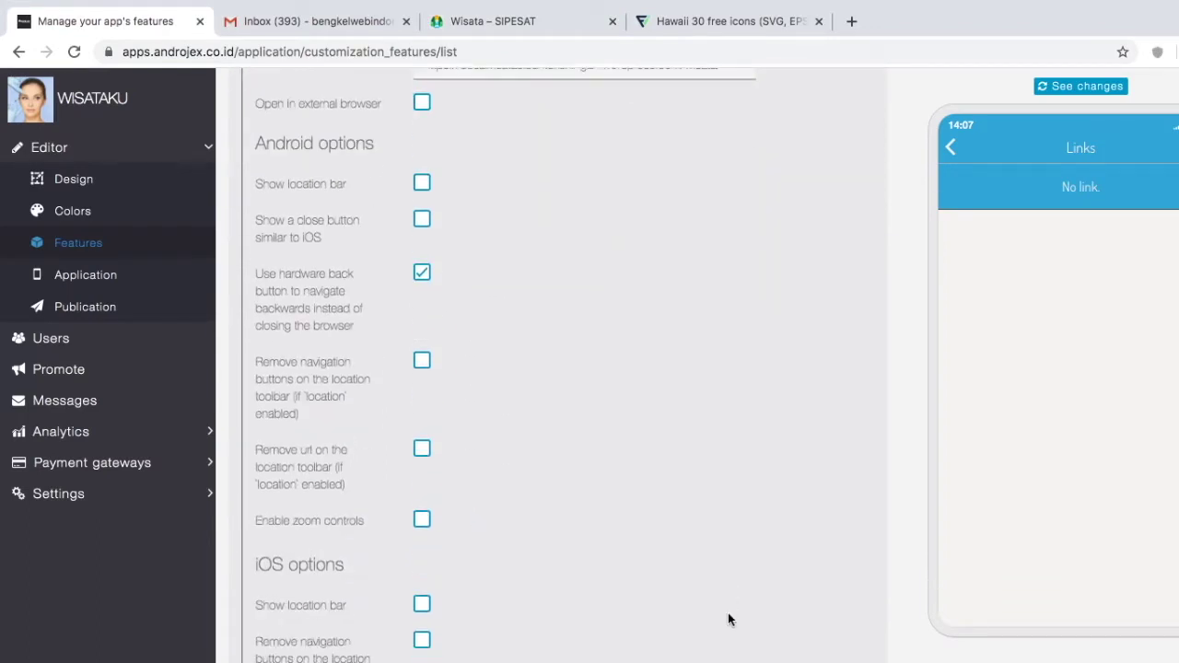
click(838, 588)
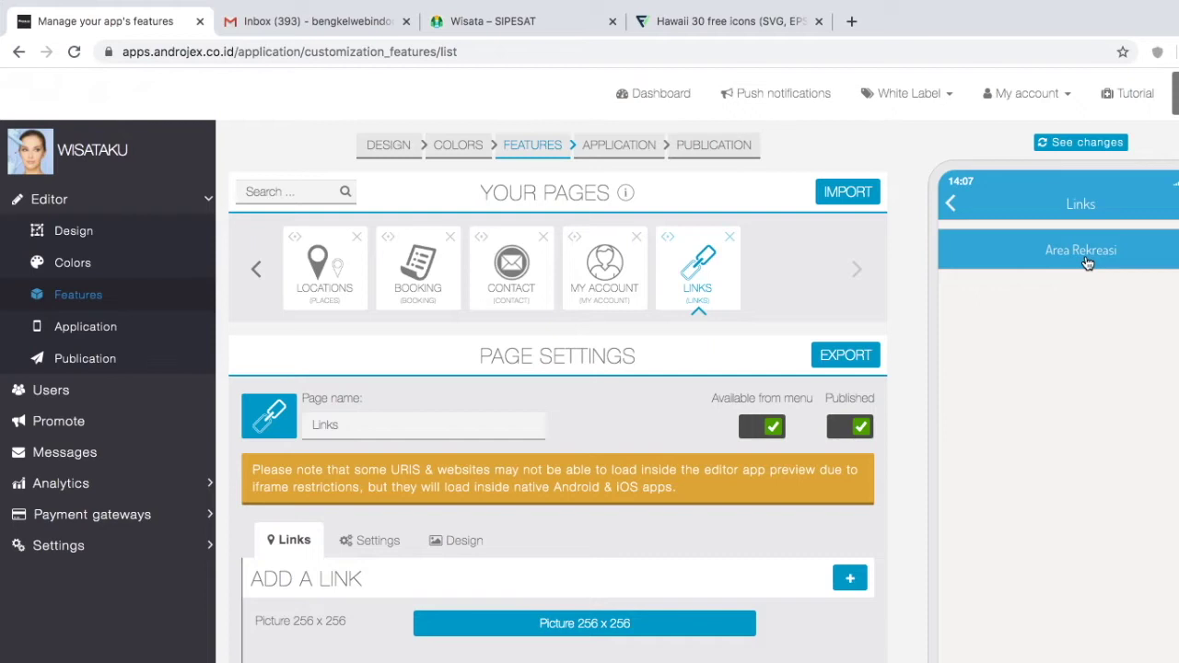
Step: Start a second link labelled 'Kuliner'
scroll(653, 425, down, 3)
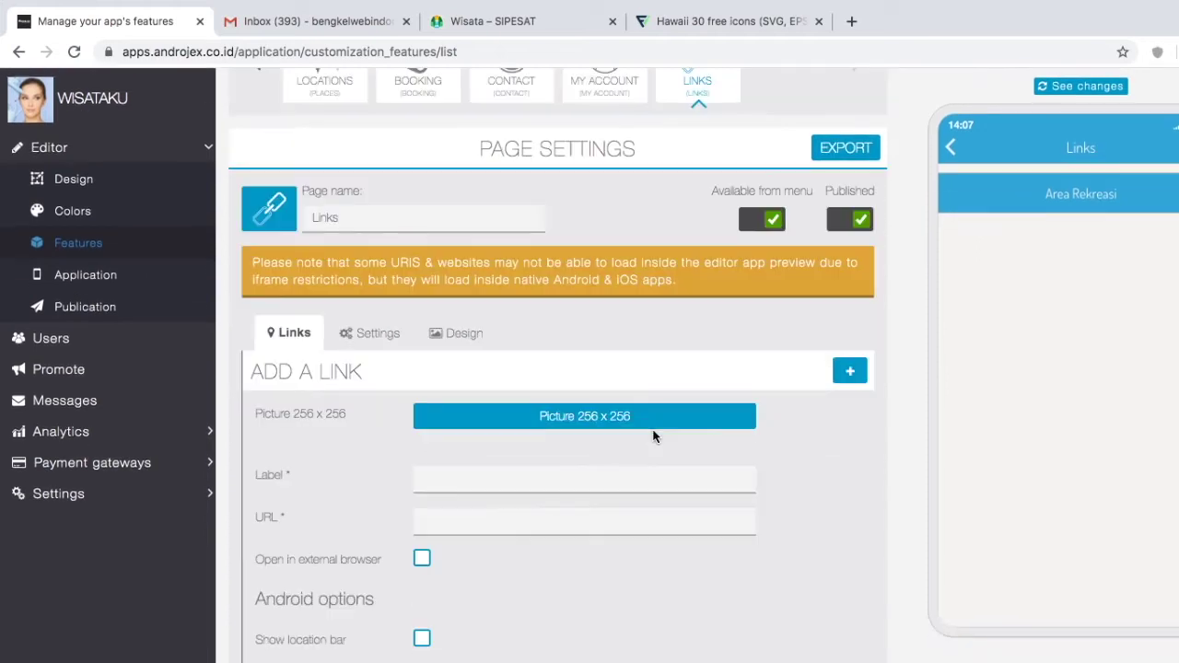
click(529, 478)
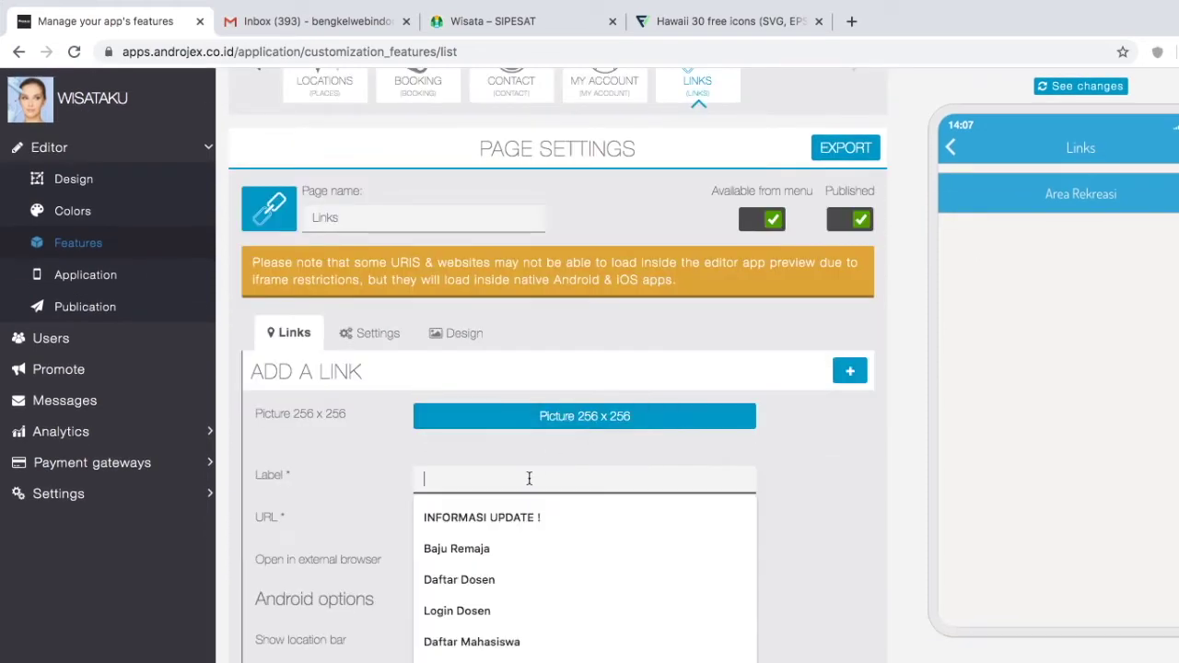
text(Kuliner)
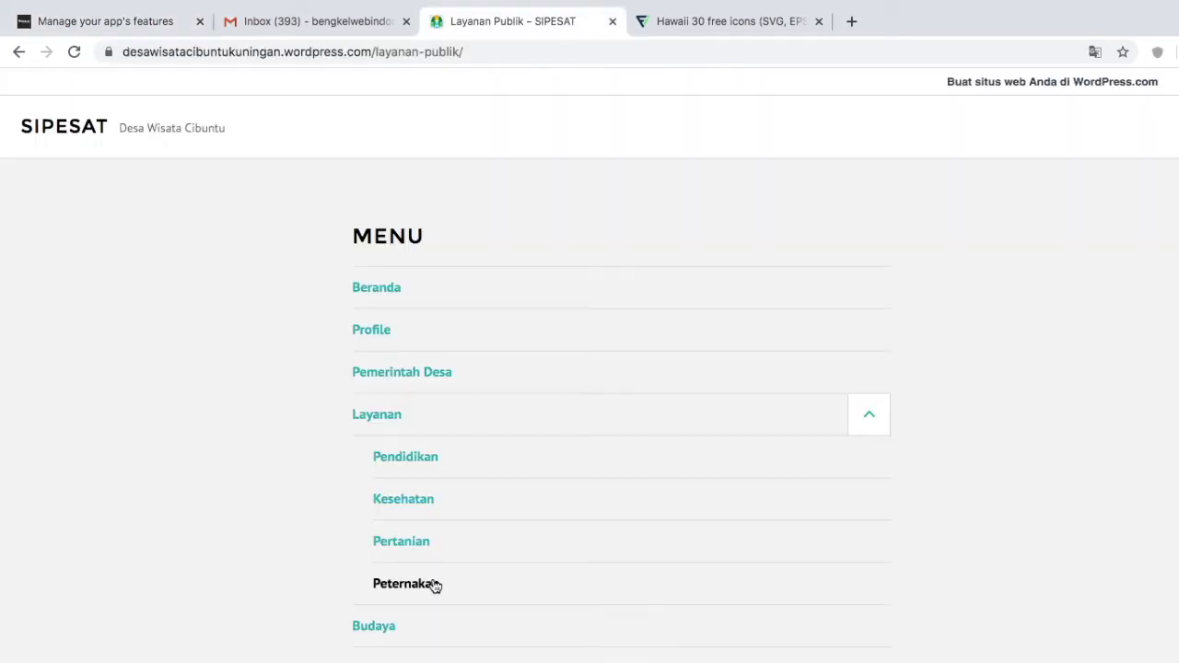
Step: Copy the SIPESAT Pertanian page address into the Kuliner link's URL field
click(423, 550)
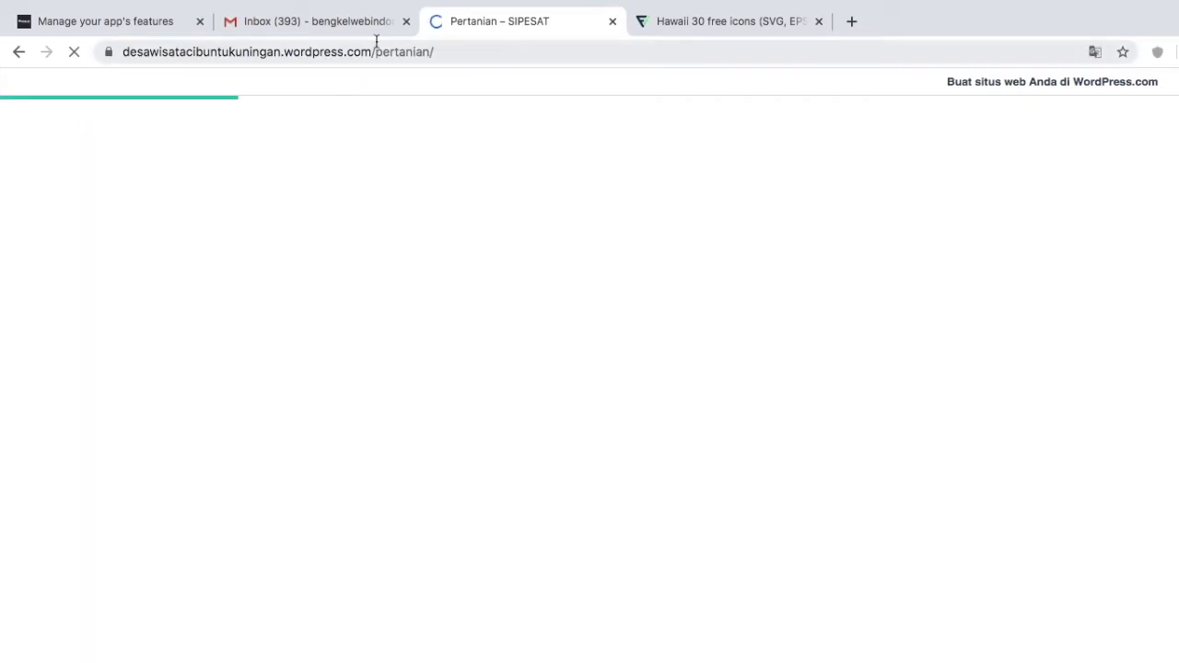
click(377, 43)
key(ctrl+c)
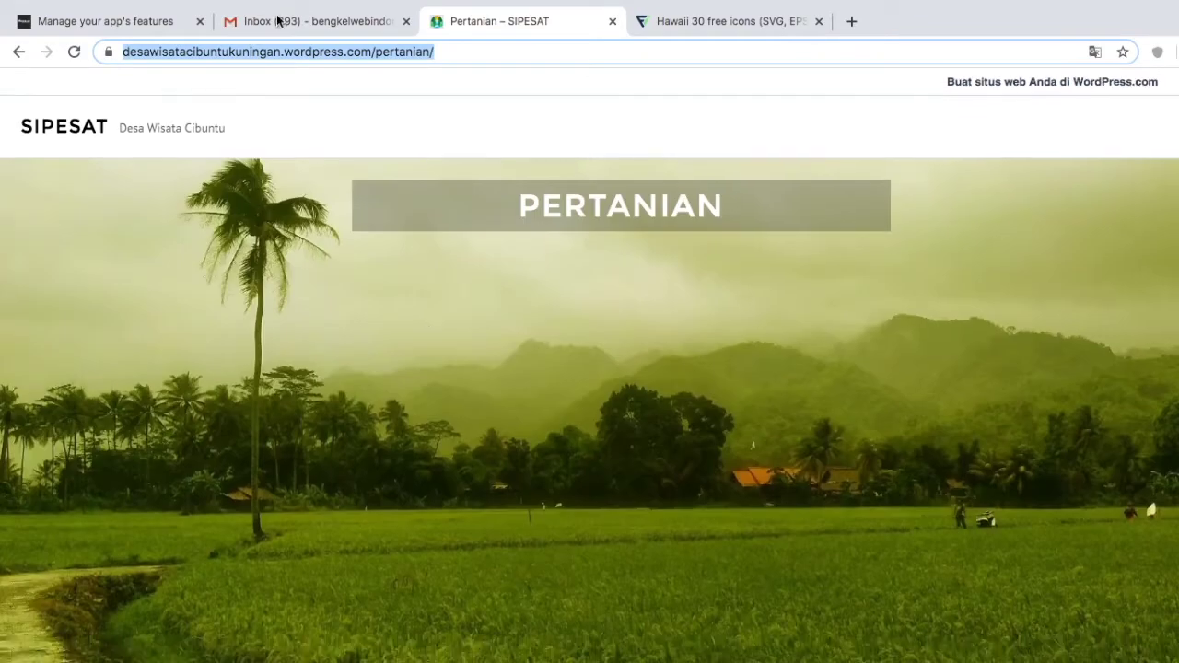
click(153, 20)
click(430, 522)
key(ctrl+v)
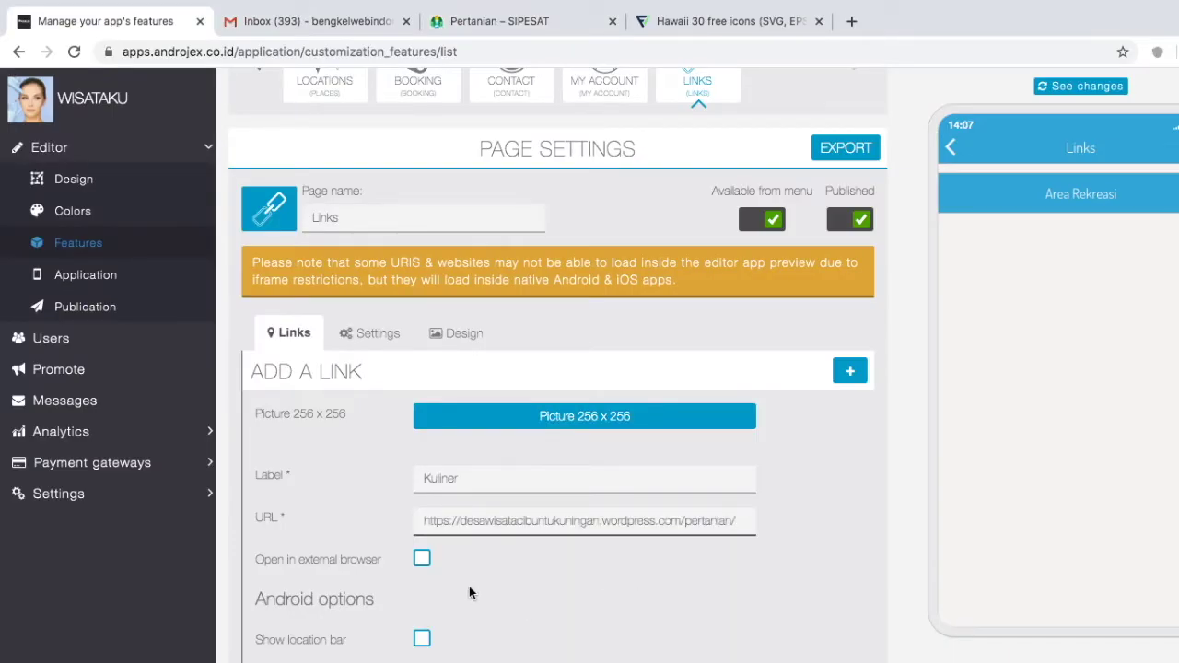
Step: Enable the hardware back button for the Kuliner link and save it
scroll(469, 585, down, 3)
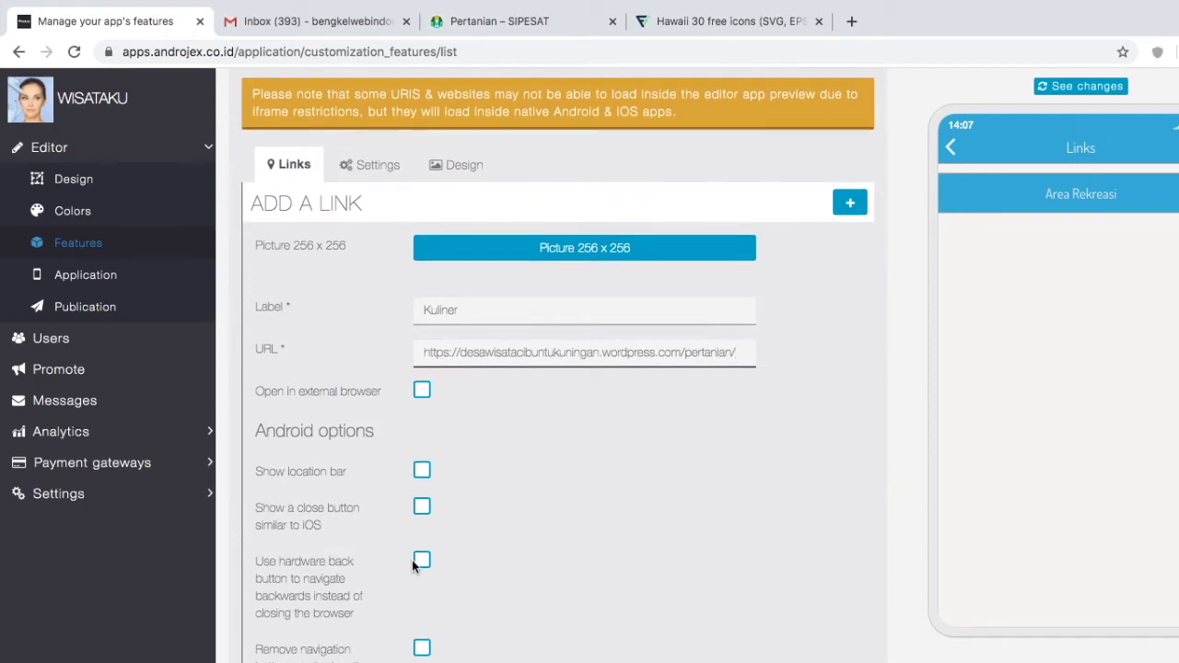
click(422, 563)
scroll(650, 642, down, 5)
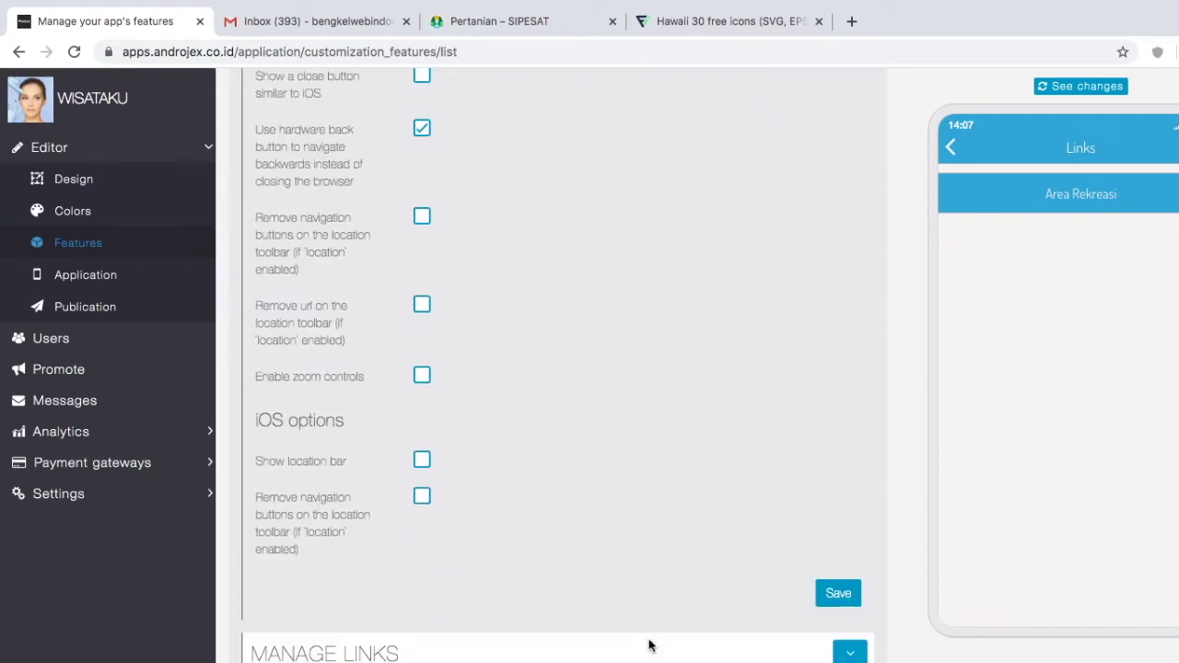
click(839, 593)
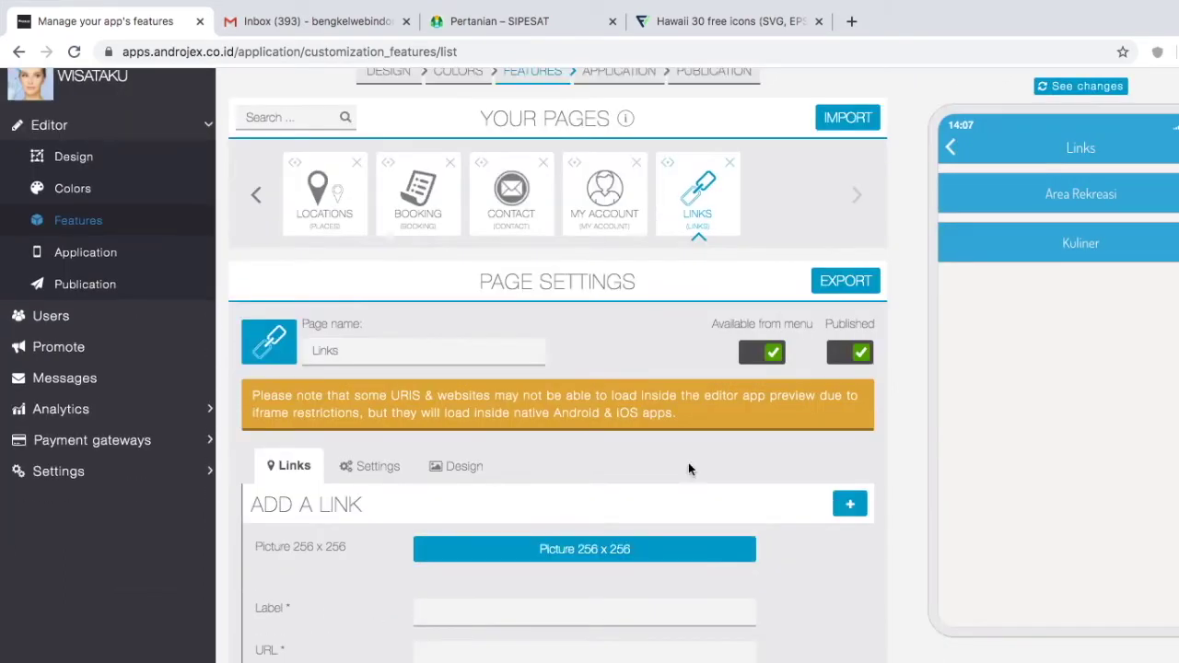
Step: Rename the Links page to FASILITAS
click(378, 350)
double_click(379, 349)
text(FASILITAS)
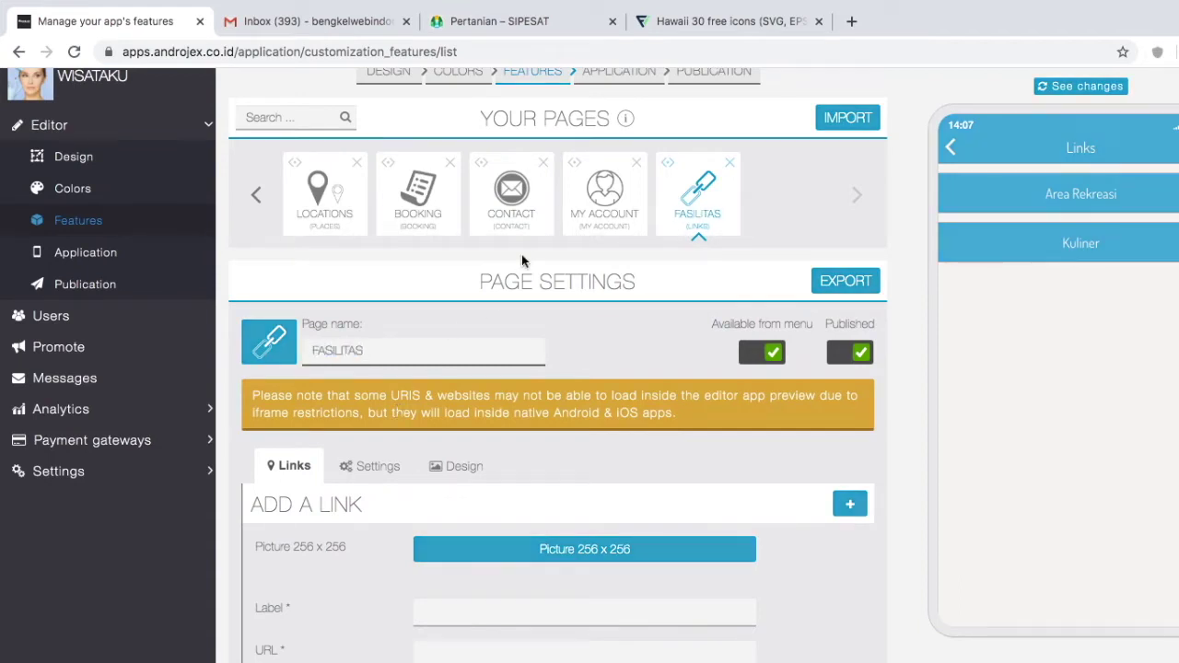
Step: Download the green Coconut Water icon from Flaticon as a free PNG
click(697, 28)
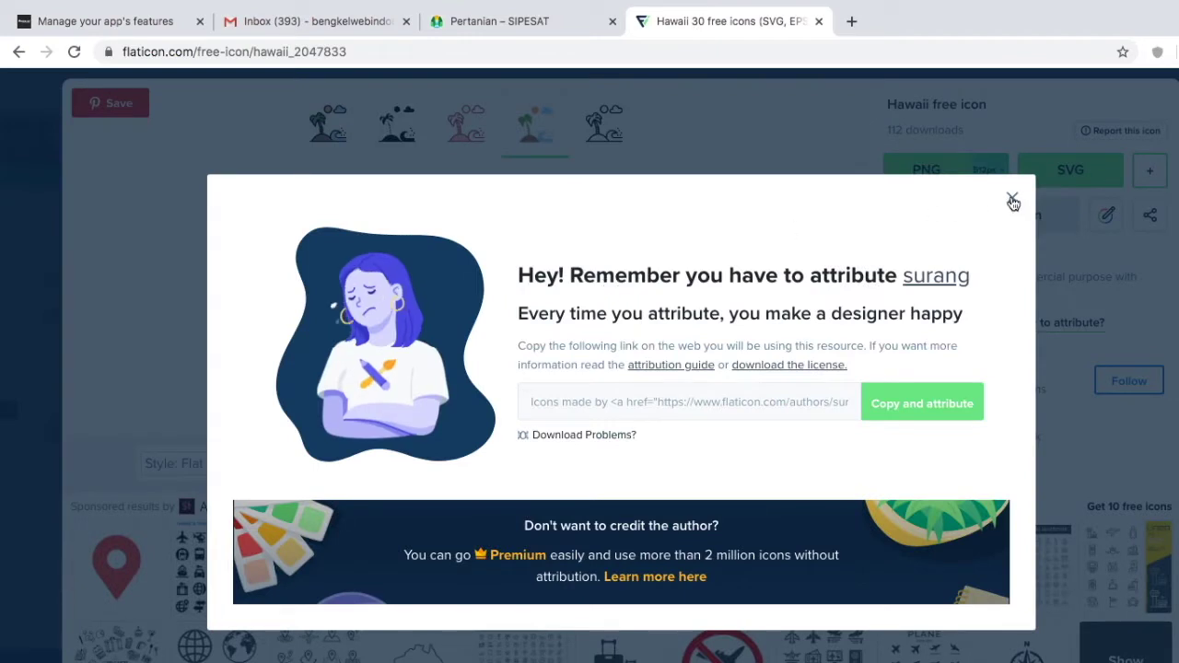
click(1083, 189)
click(464, 132)
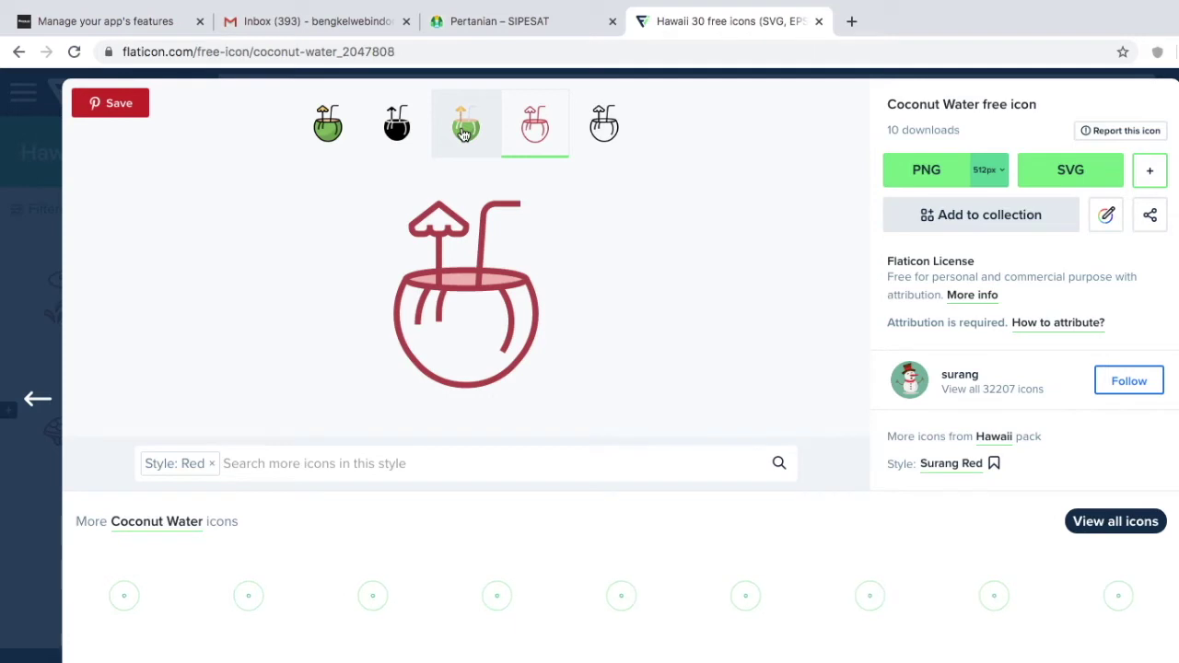
click(465, 129)
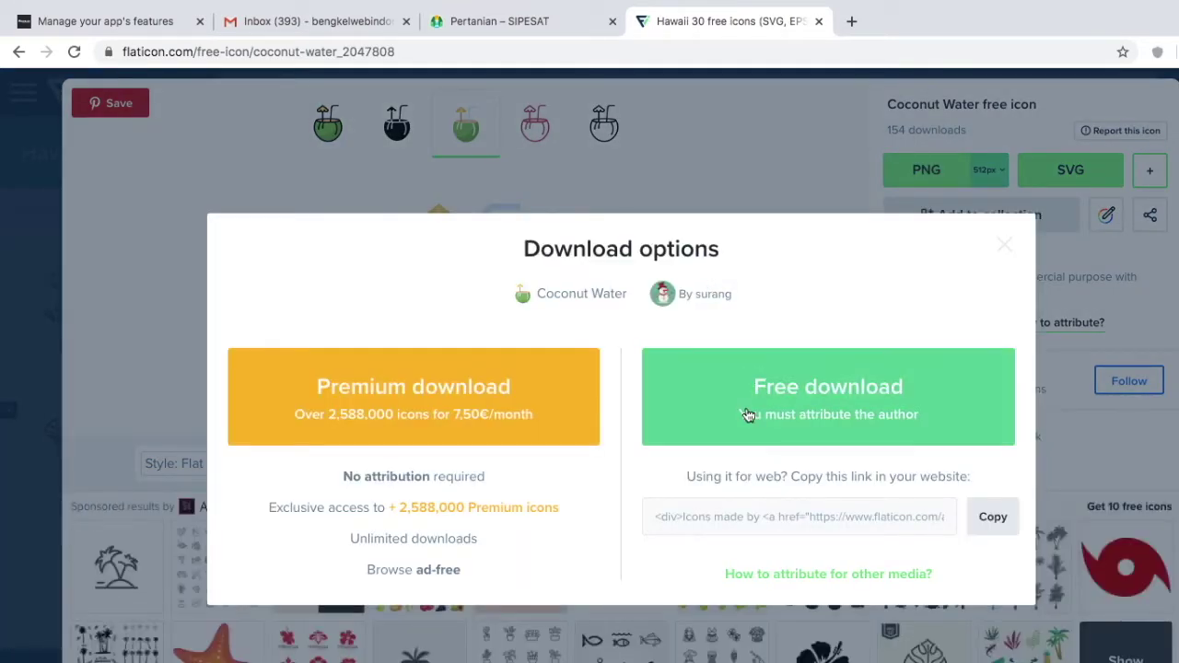
click(747, 416)
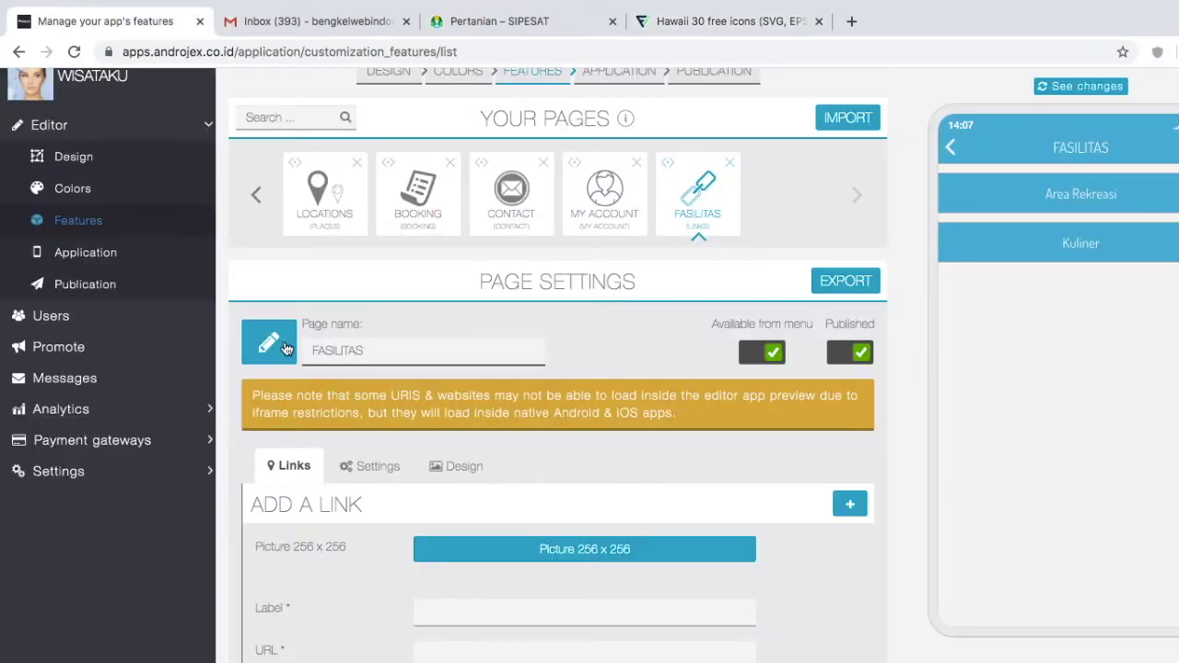
click(286, 348)
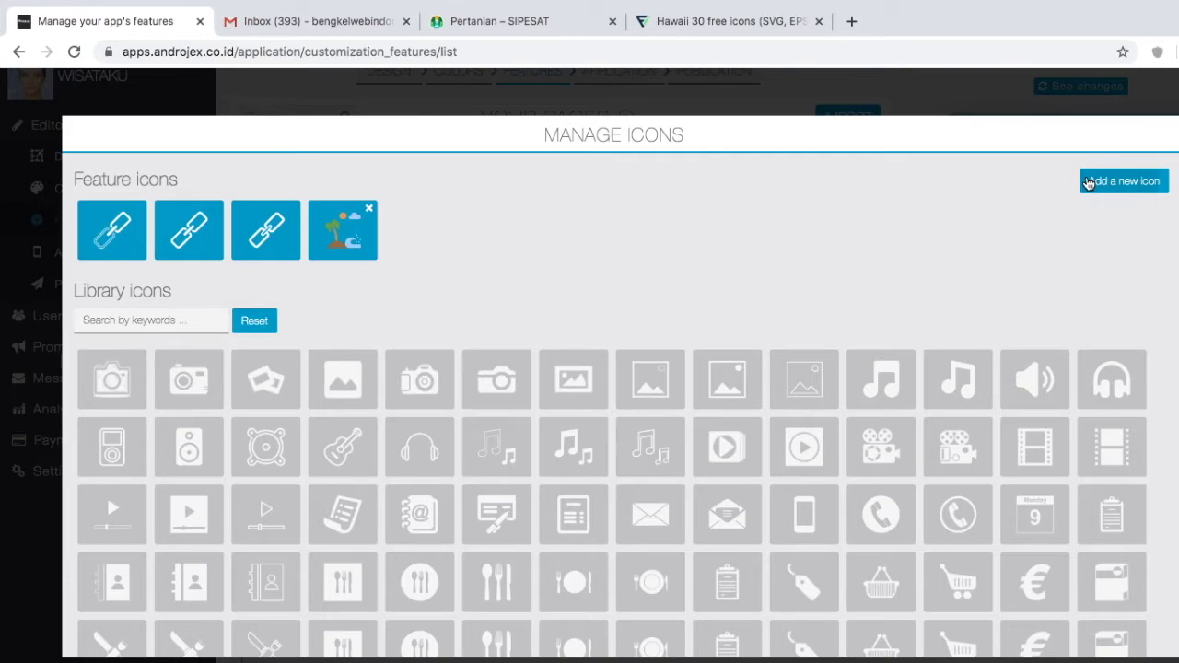
Step: Upload pavilion.png as a new feature icon and set it as the FASILITAS icon
click(1088, 182)
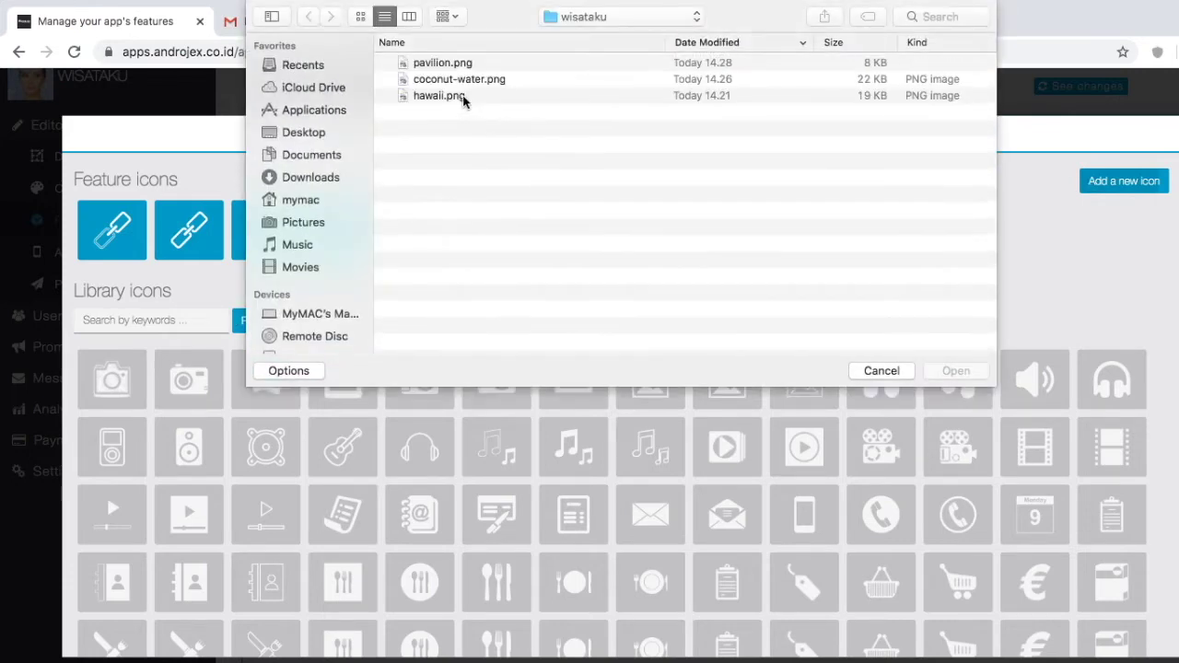
click(456, 63)
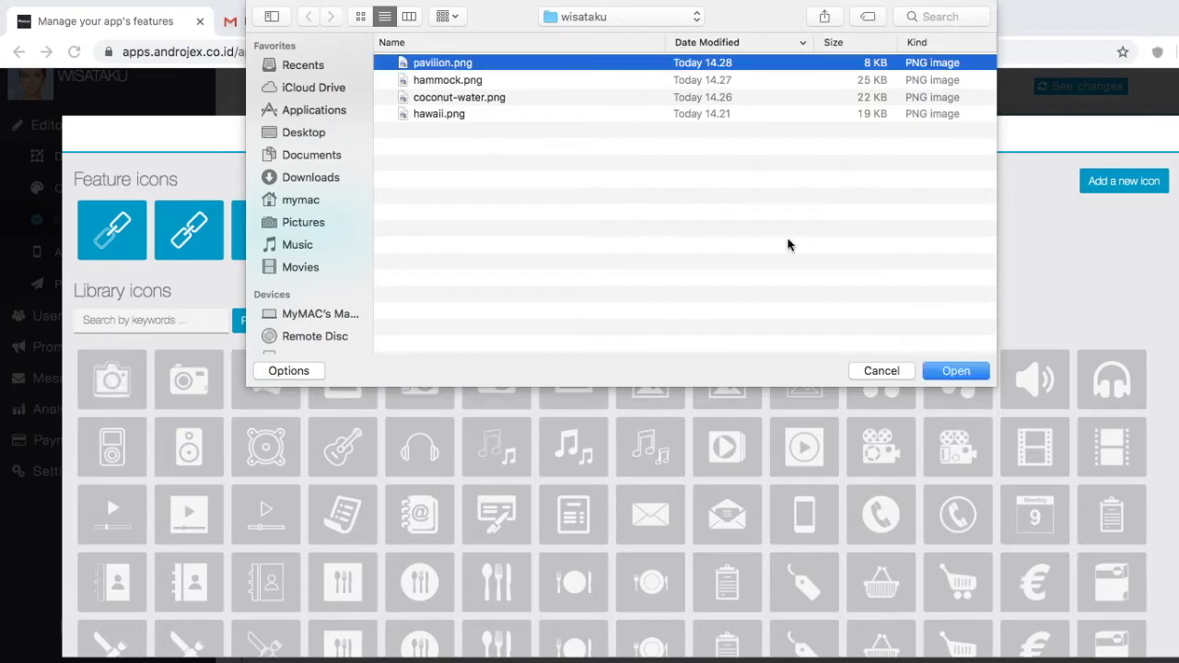
click(955, 369)
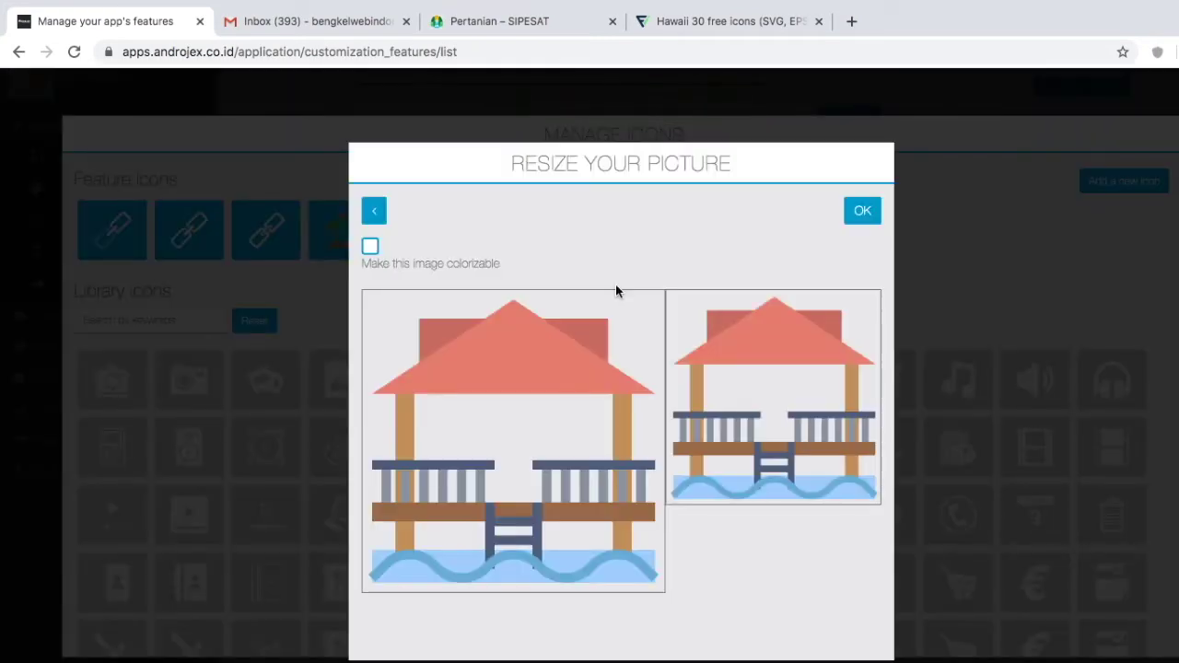
click(857, 210)
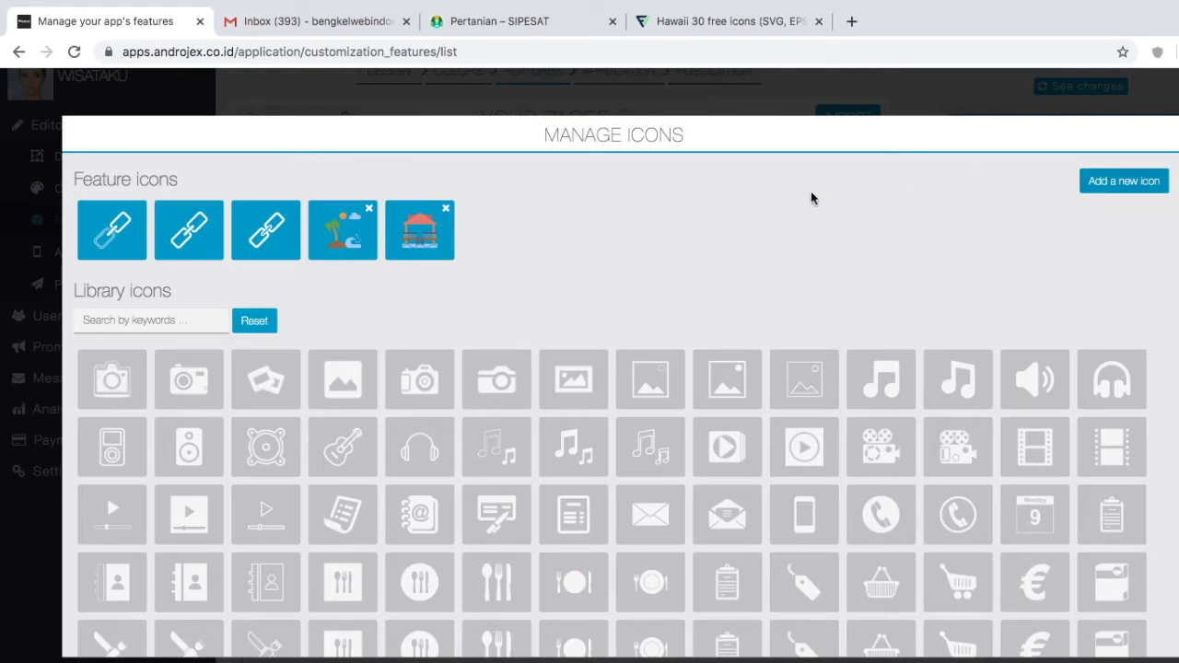
click(440, 228)
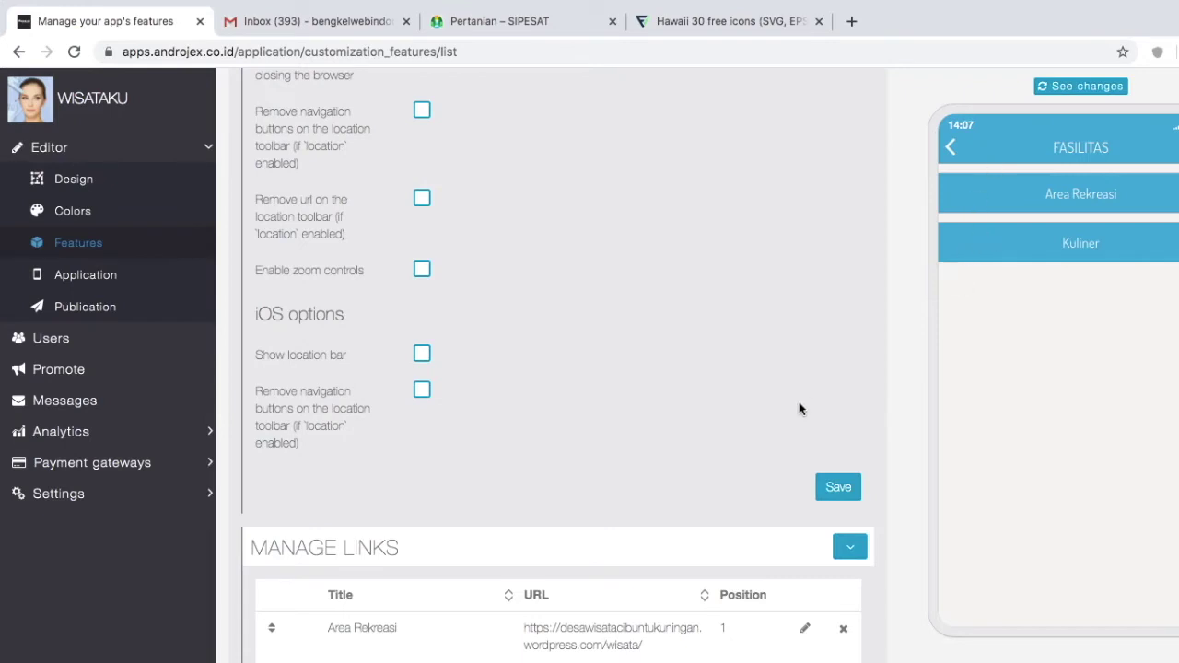
Step: Give the Area Rekreasi link the hammock.png picture and save it
click(806, 631)
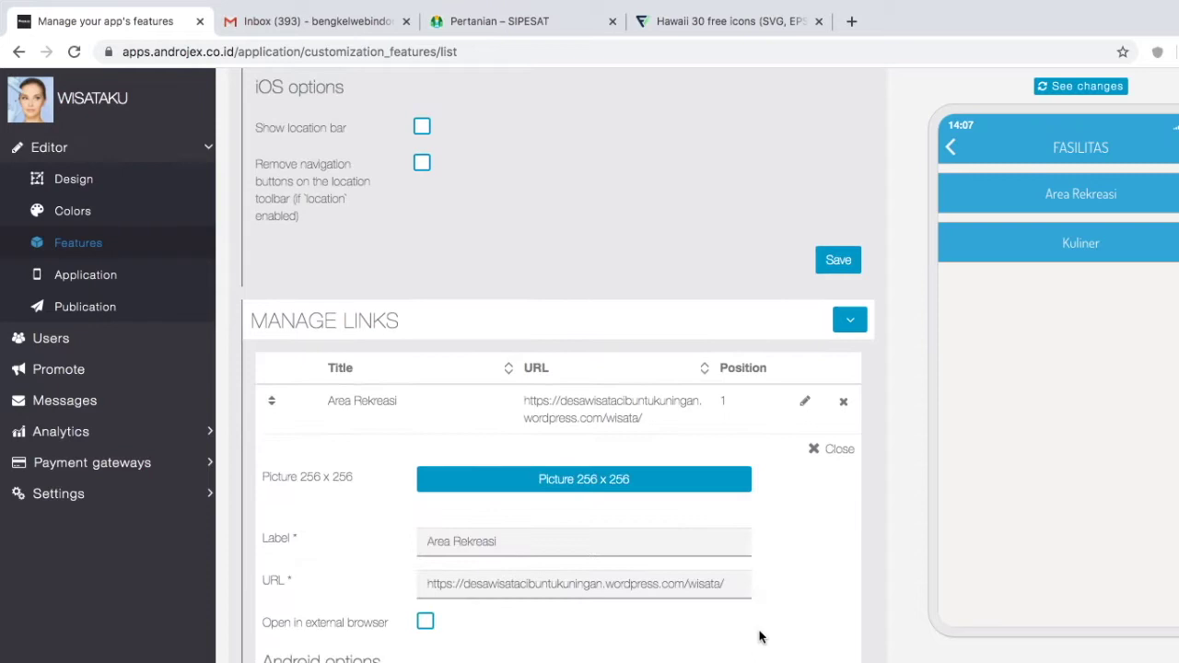
click(575, 484)
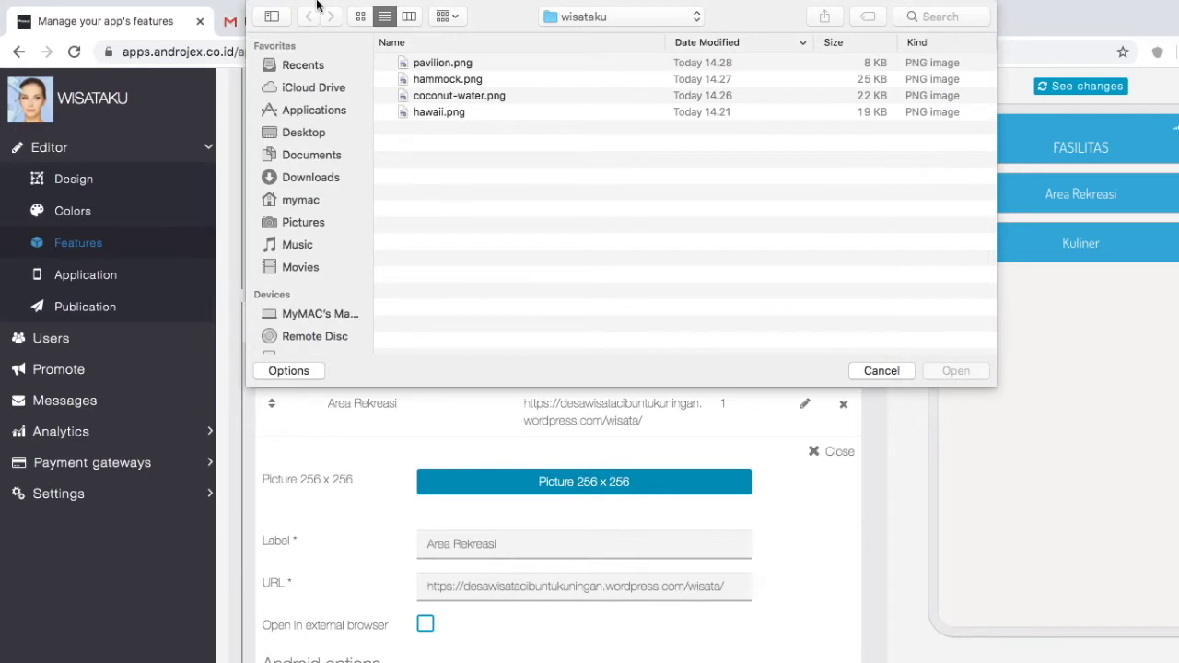
key(super+1)
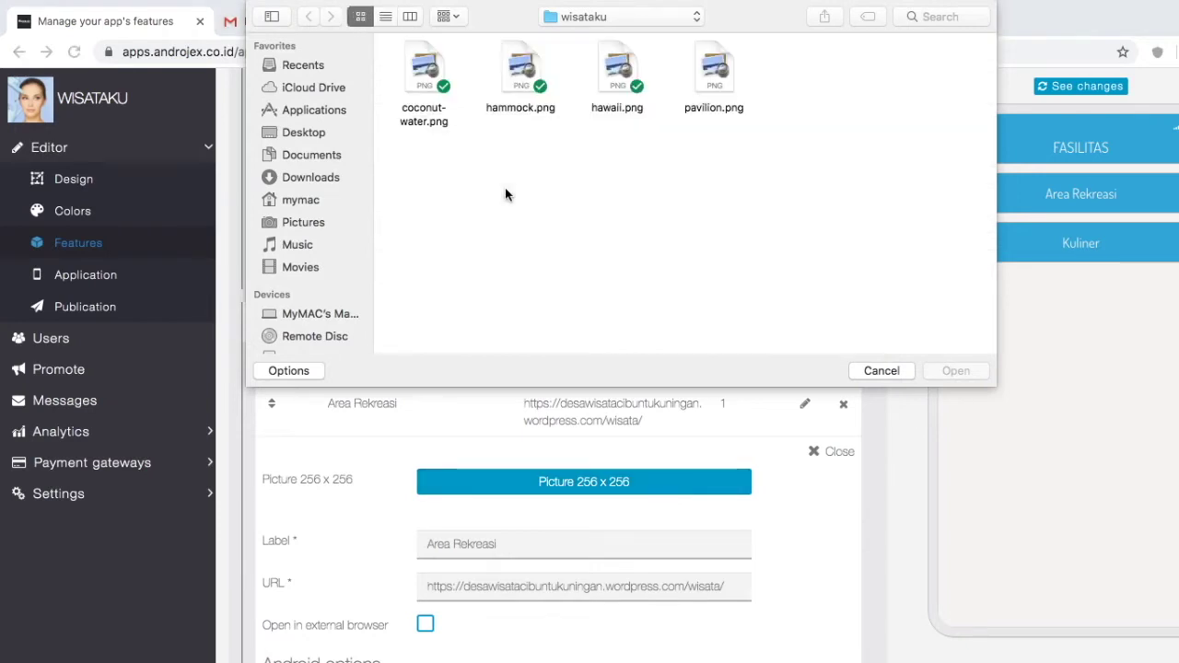
click(515, 76)
click(944, 369)
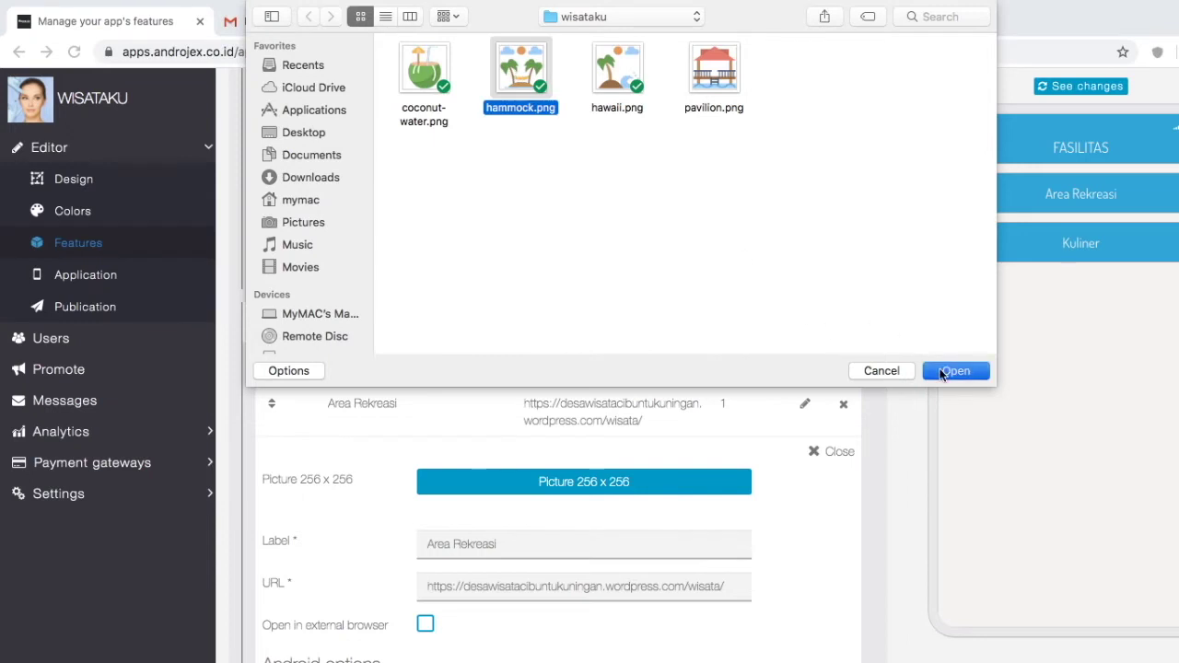
scroll(685, 612, down, 3)
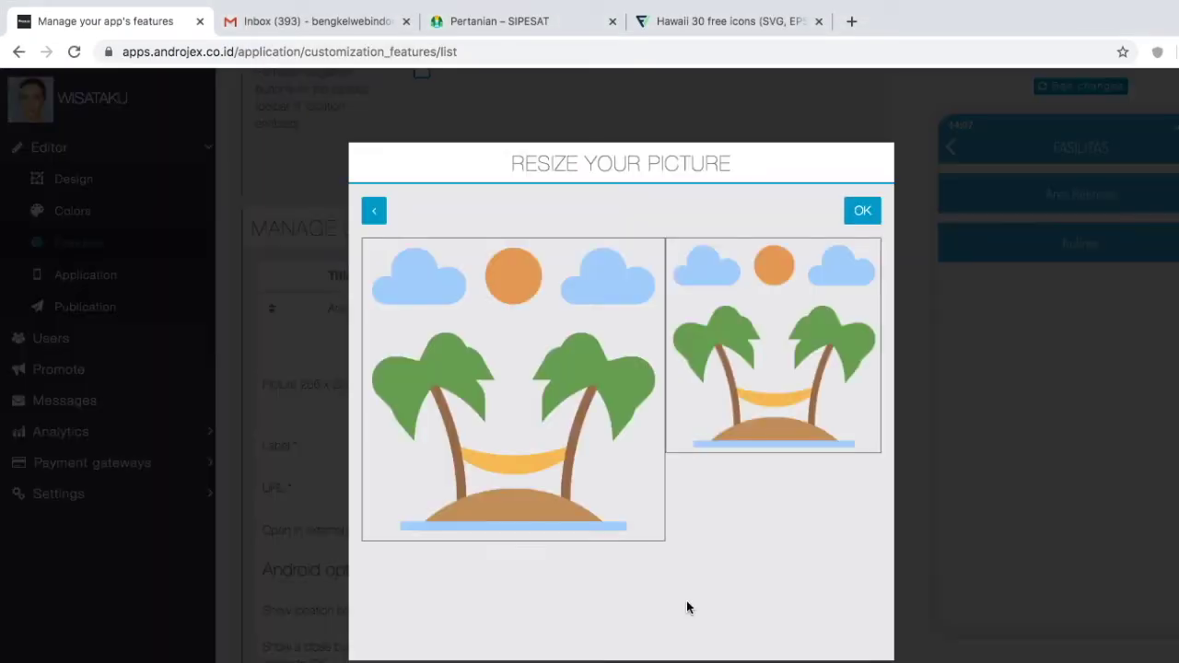
click(863, 212)
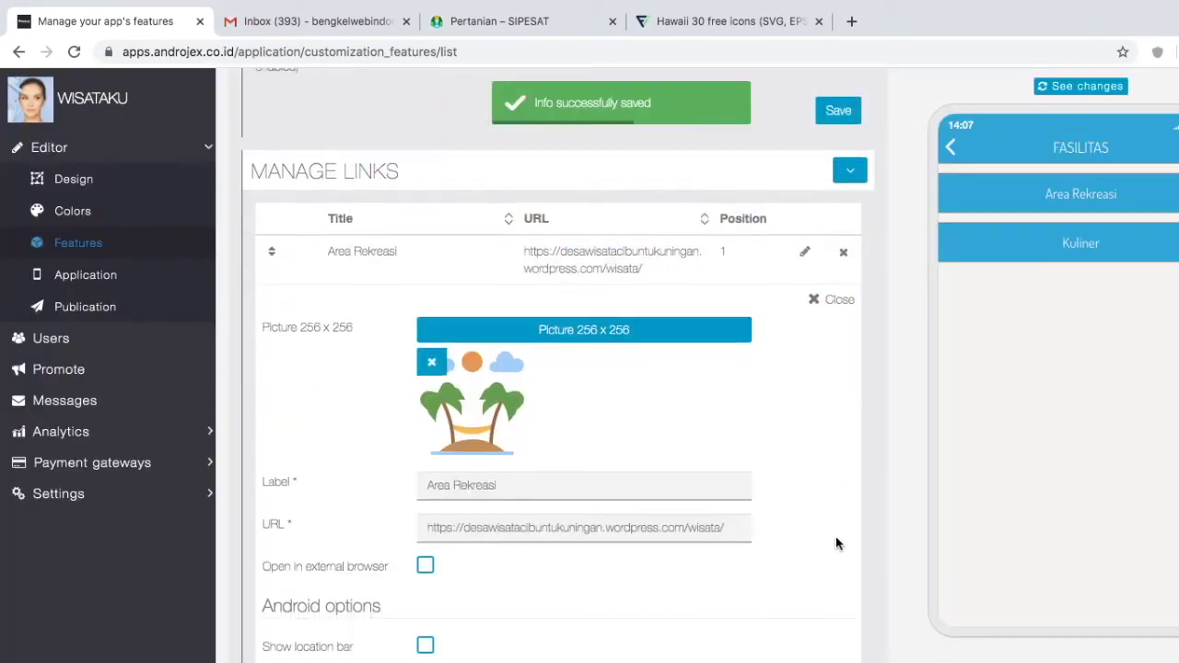
scroll(835, 536, down, 10)
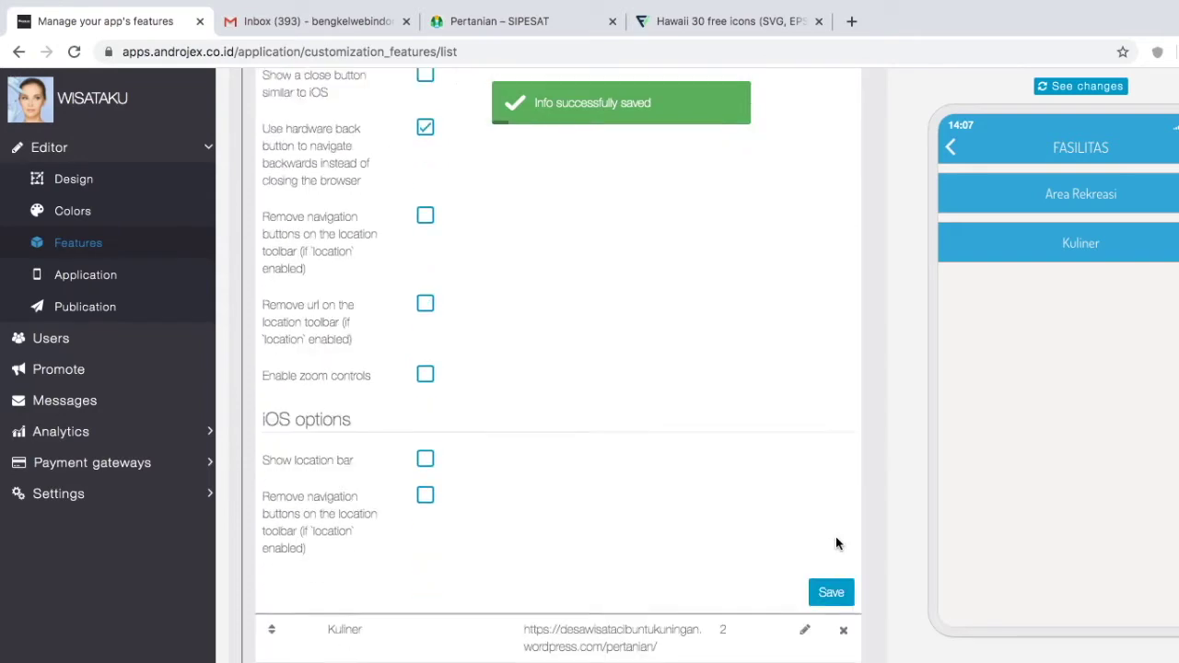
click(829, 548)
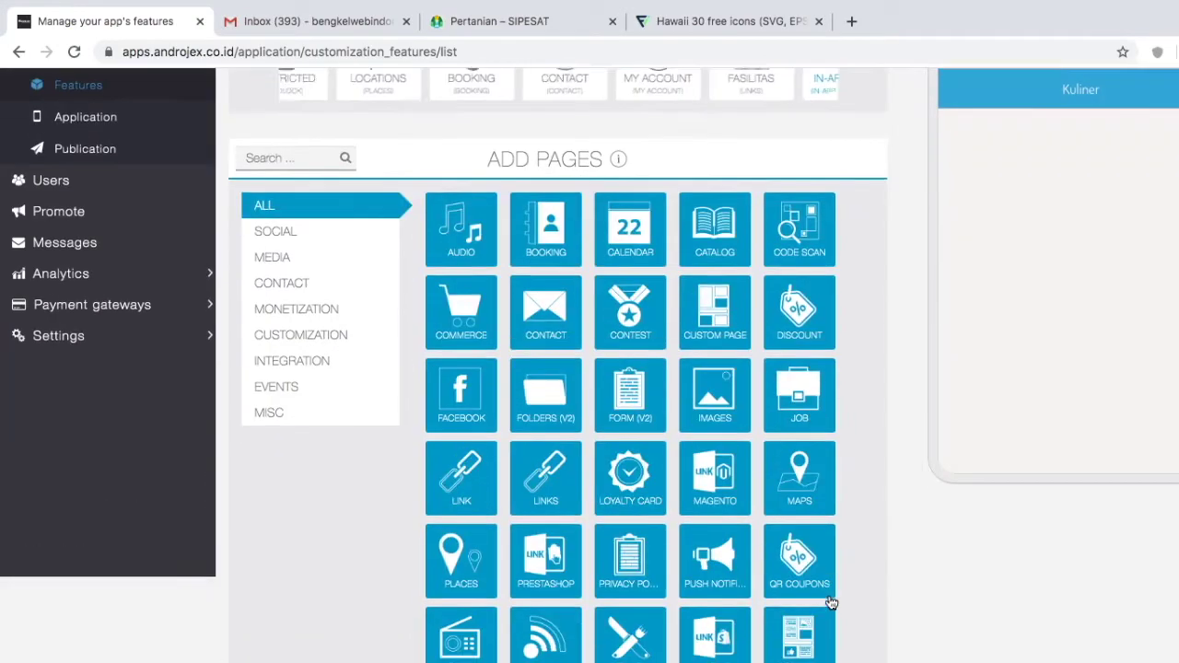
Step: Set coconut-water.png as the Kuliner link picture, then move FASILITAS to second place after PROFILE
scroll(764, 636, down, 10)
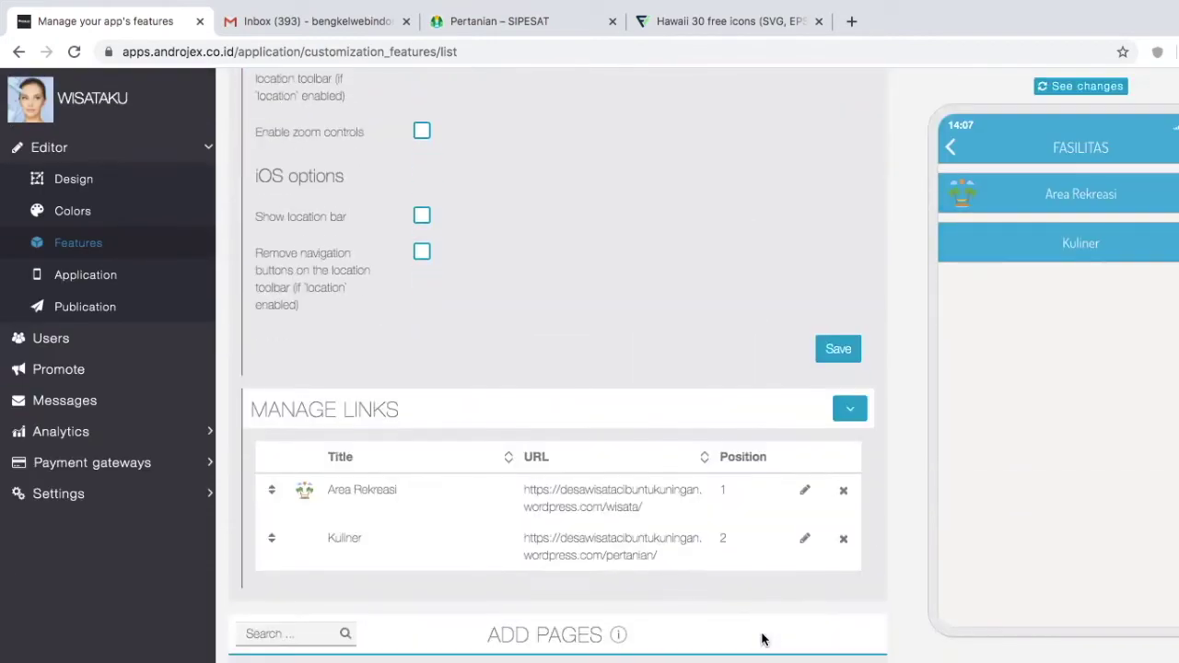
click(802, 541)
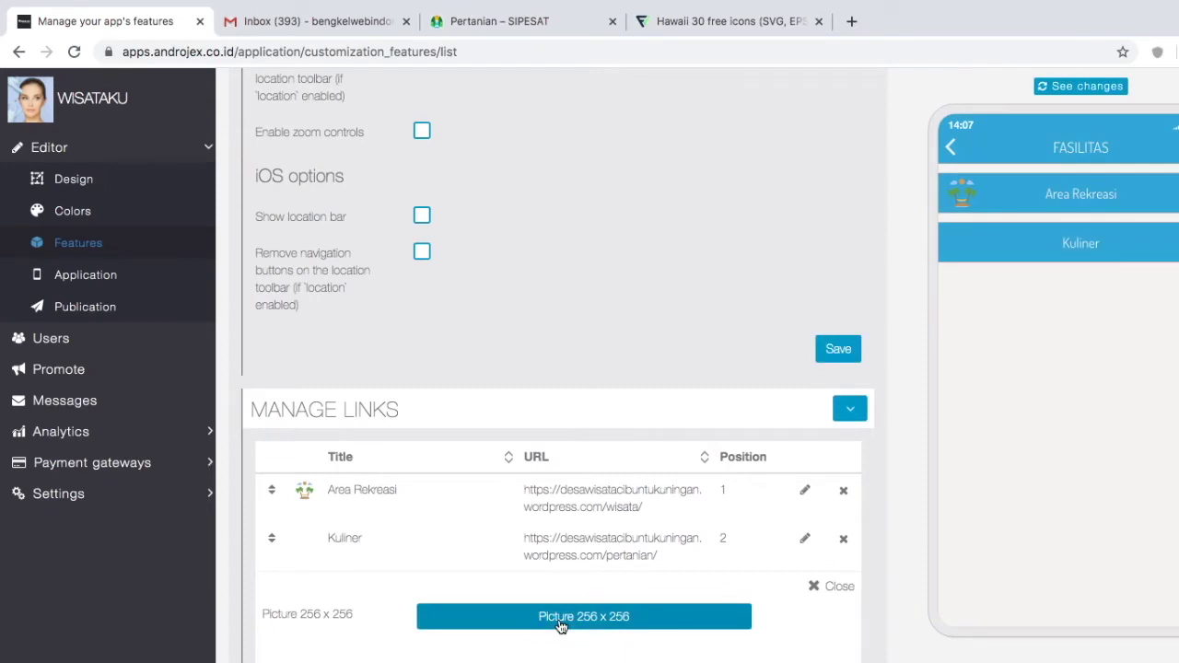
click(561, 625)
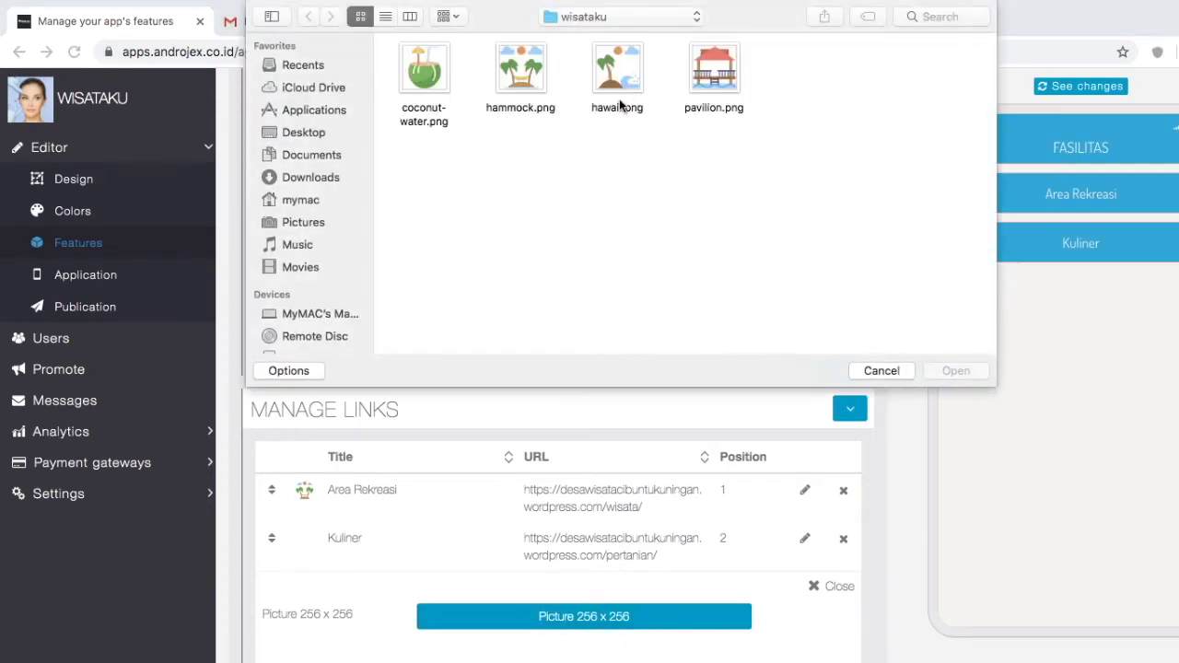
click(426, 78)
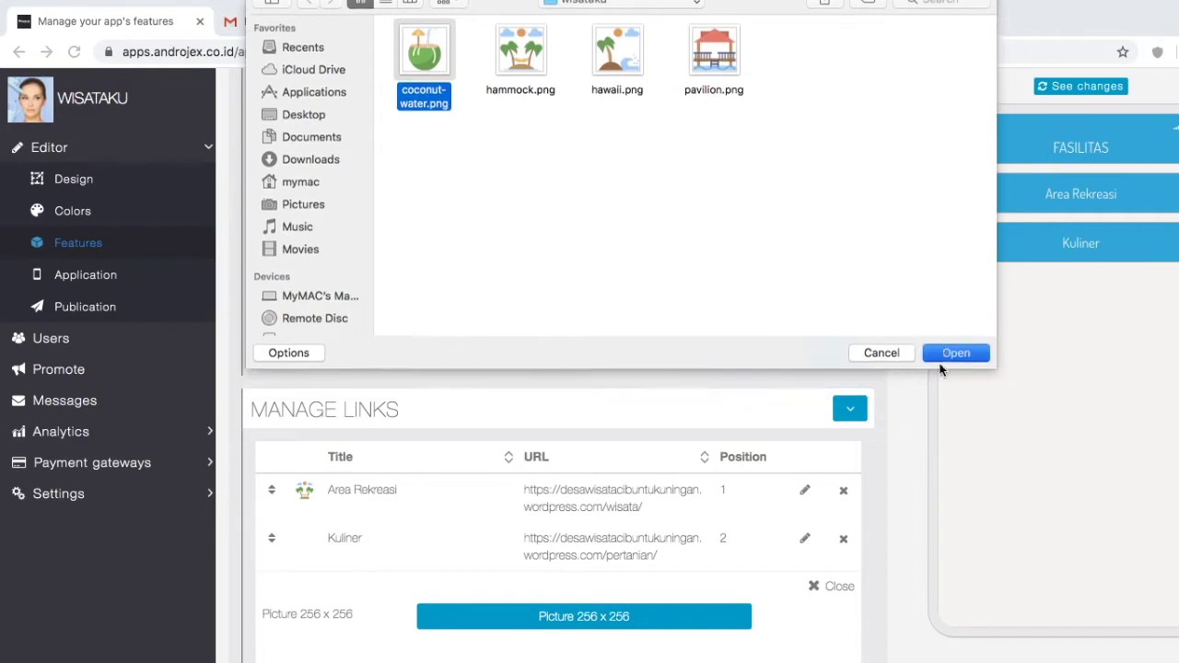
click(943, 370)
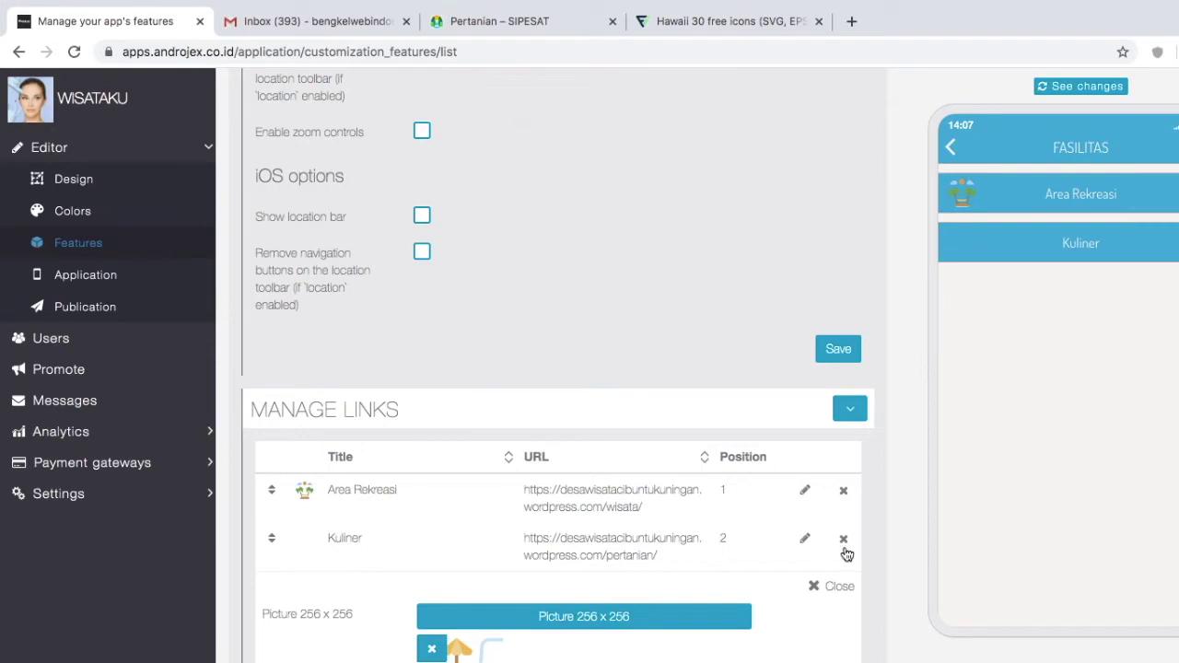
scroll(839, 486, down, 10)
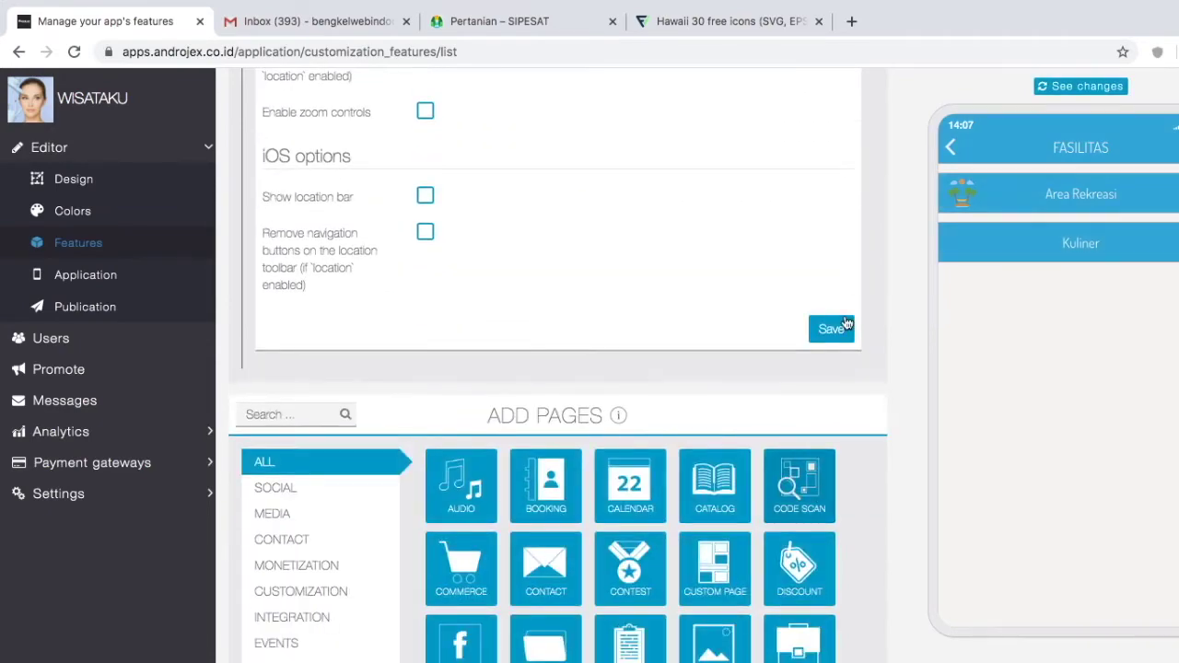
click(844, 322)
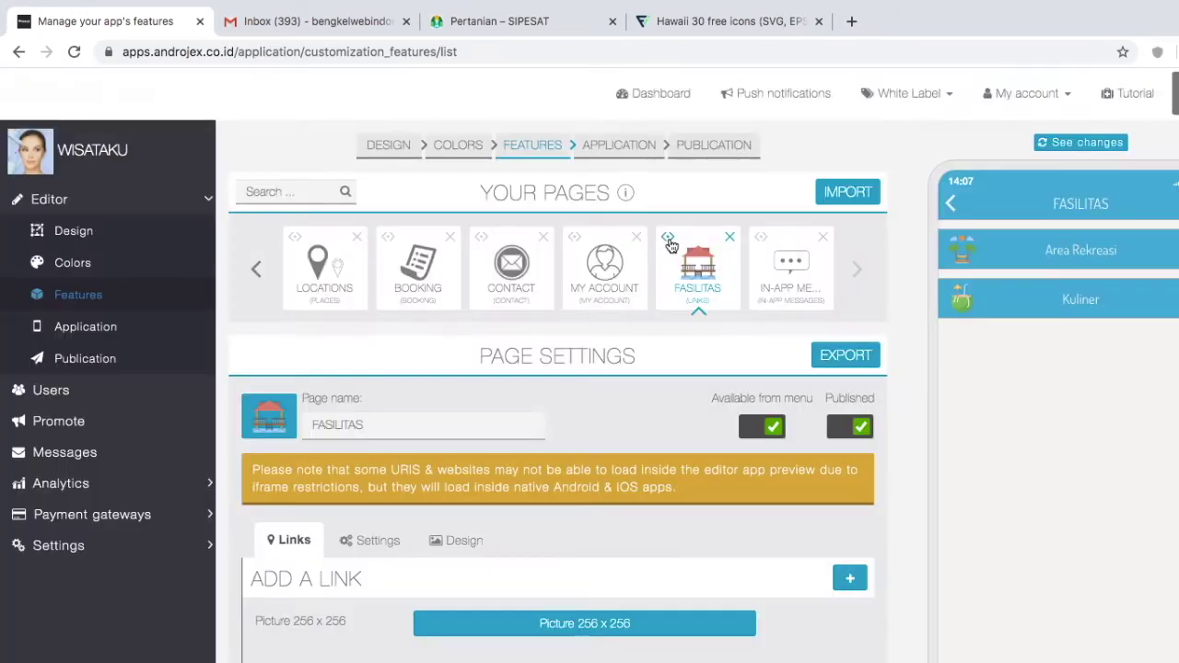
drag(671, 245, 406, 274)
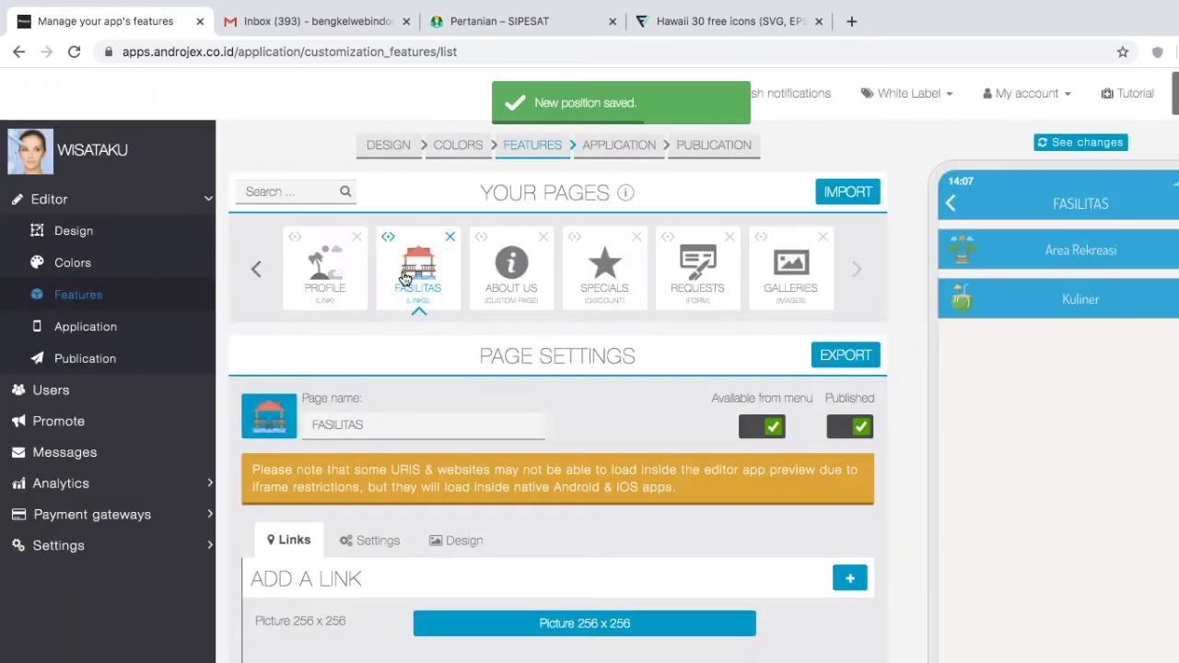
Step: Refresh the phone preview and browse FASILITAS and its Area Rekreasi linked page
click(405, 276)
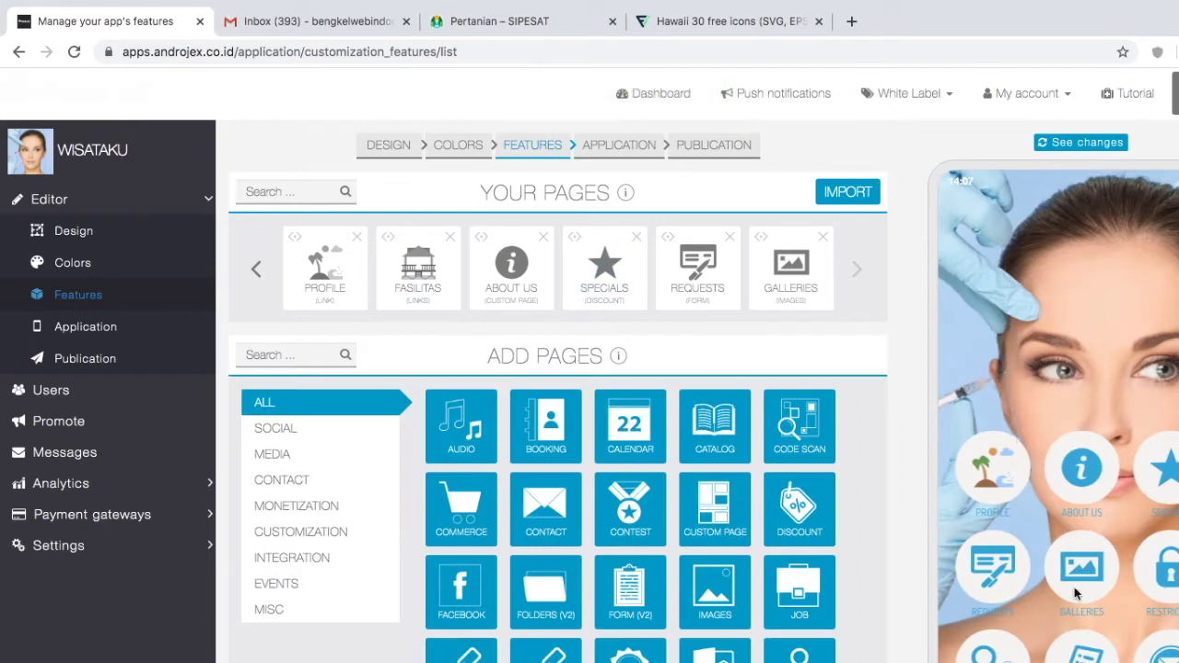
click(1065, 142)
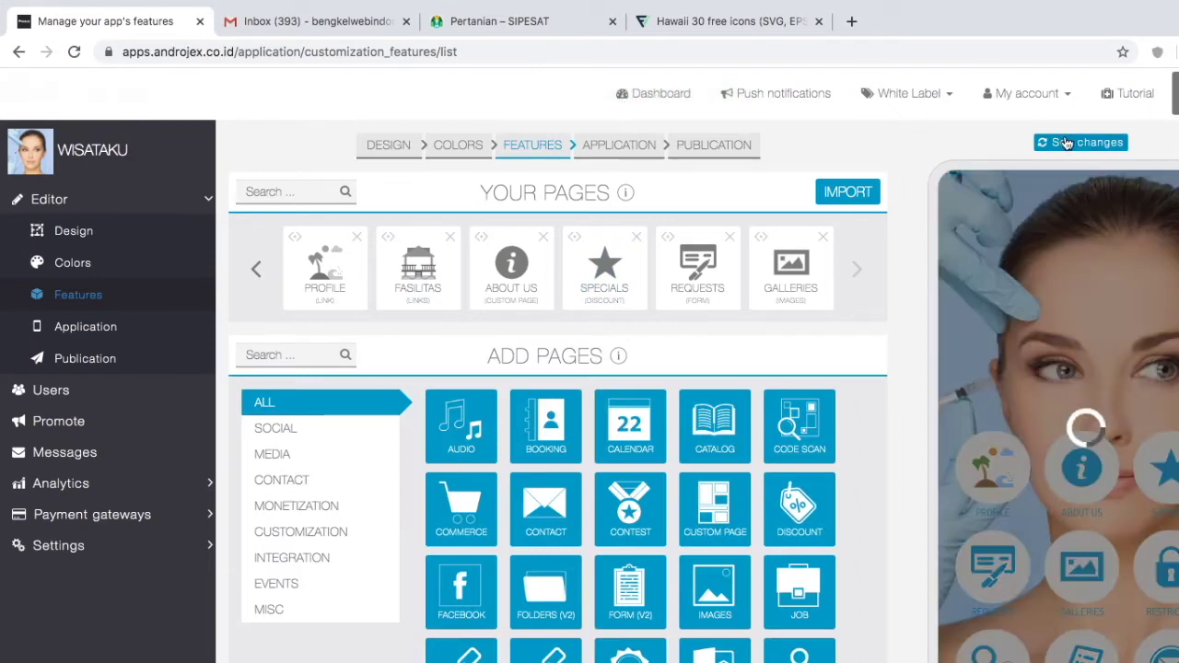
click(1079, 481)
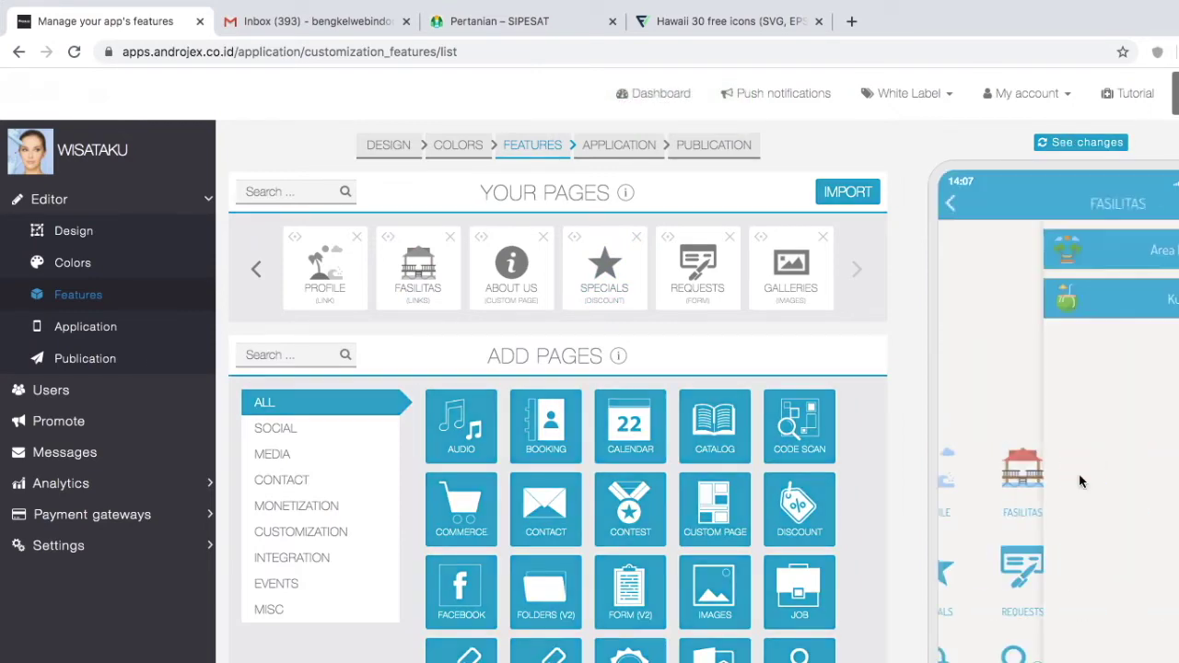
click(1065, 249)
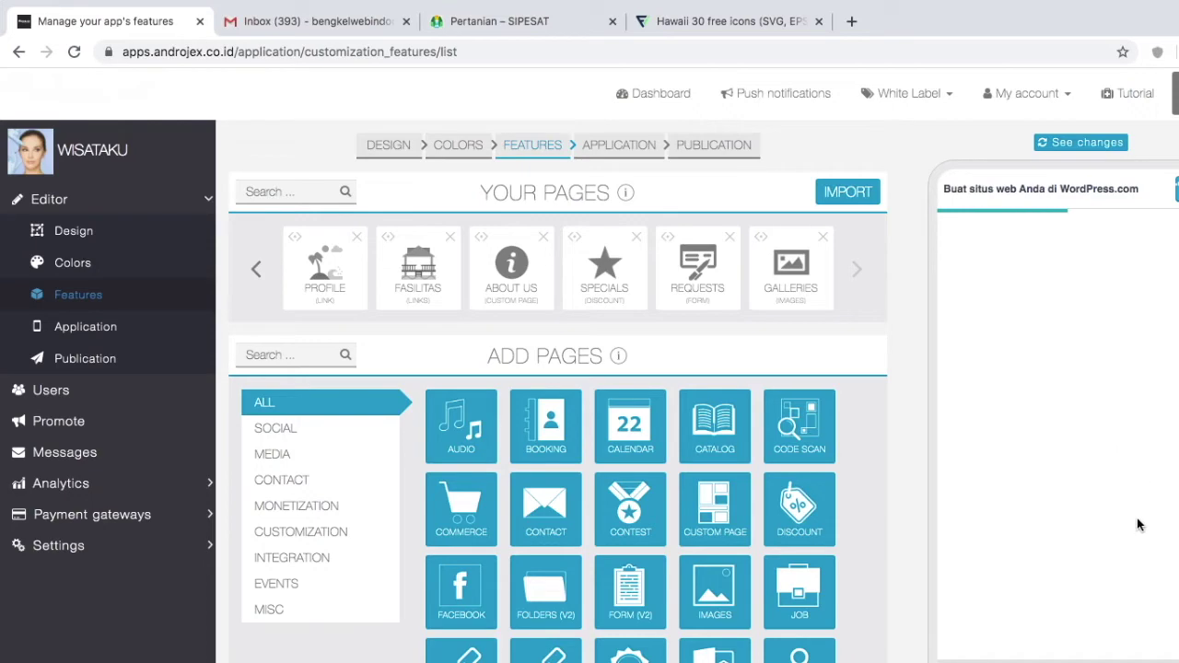
scroll(1125, 511, down, 5)
scroll(1125, 514, down, 5)
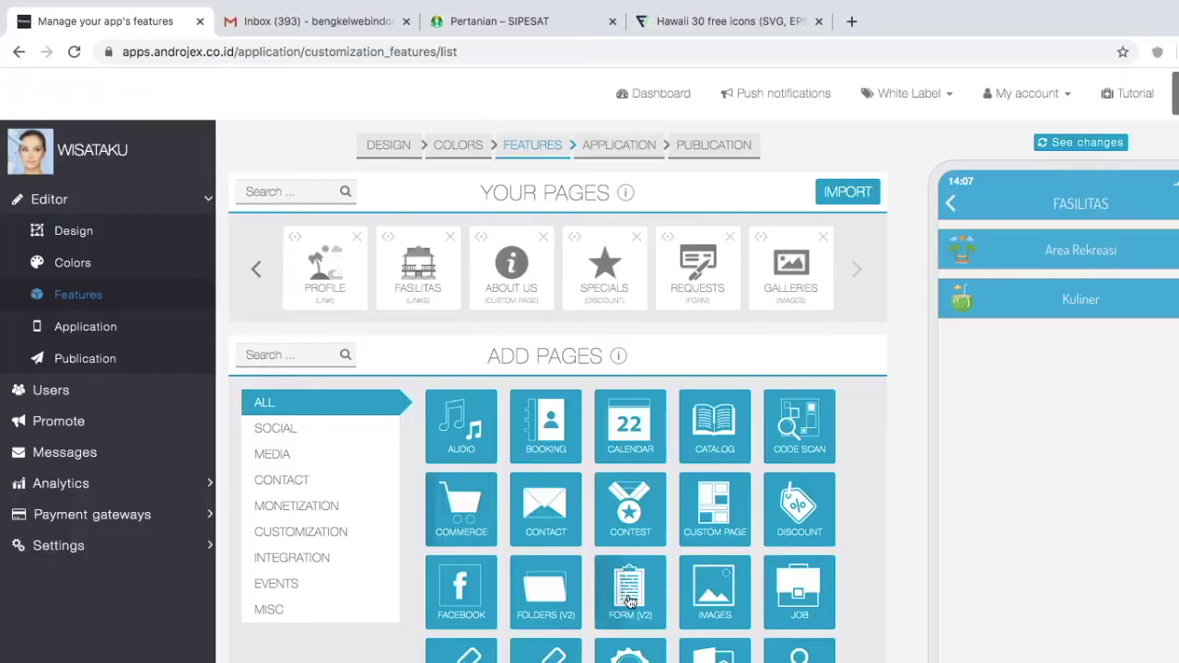
scroll(746, 660, down, 1)
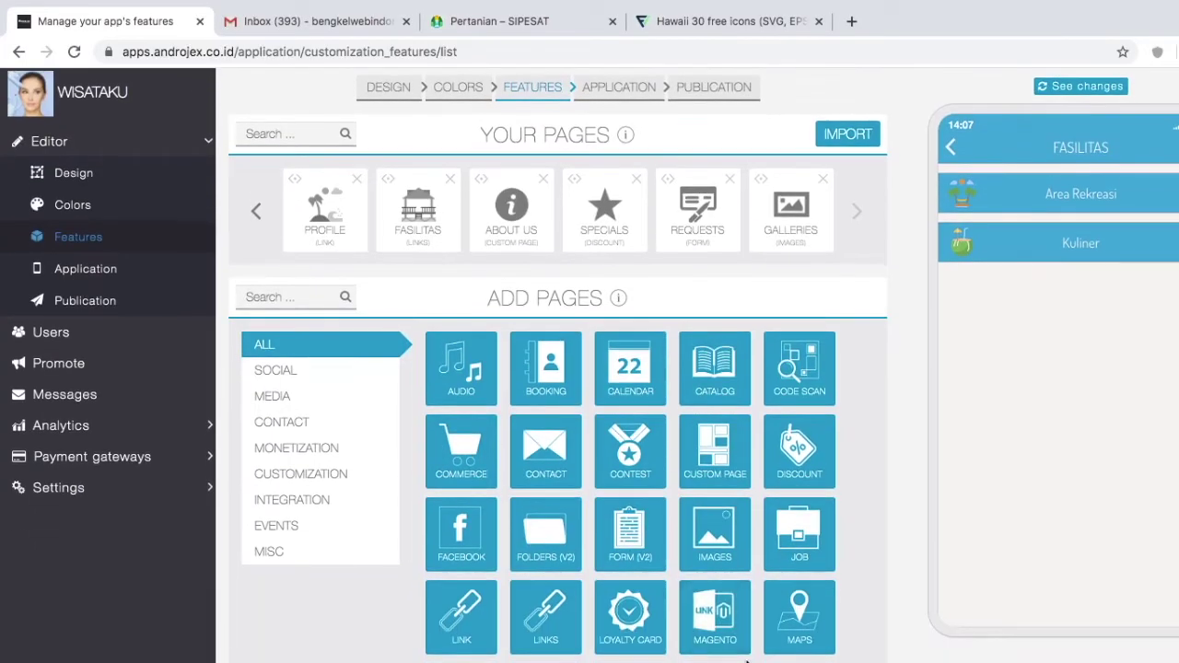
scroll(746, 661, down, 1)
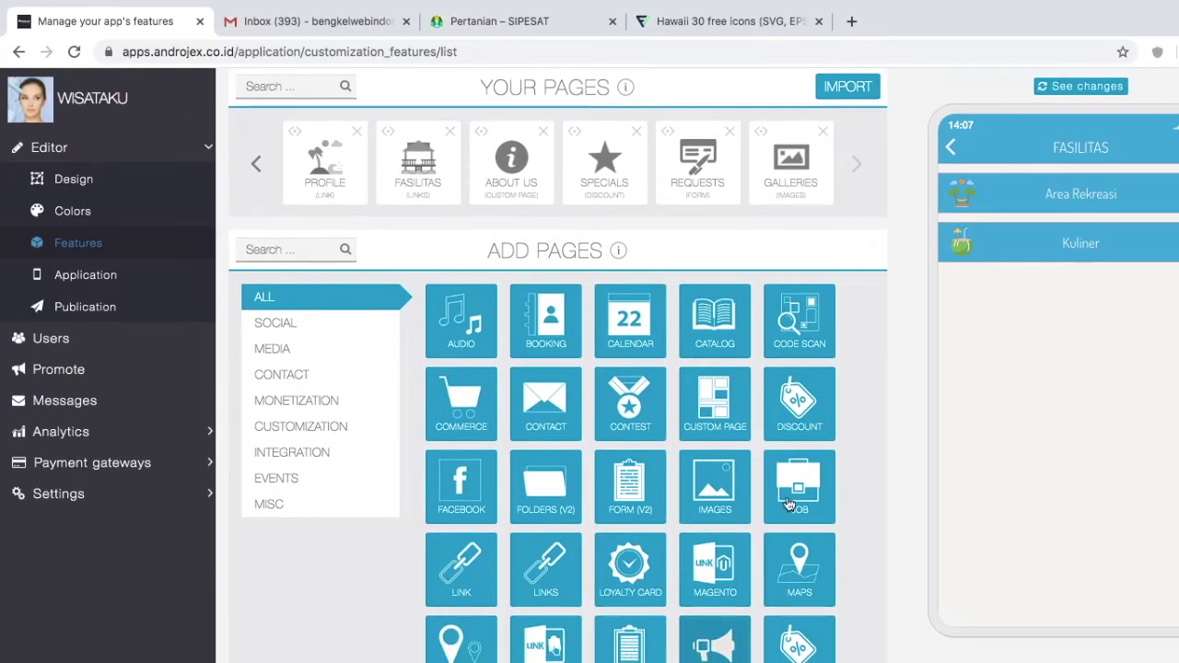
Step: Add a Discount page named PROMO and begin creating a new discount
click(799, 419)
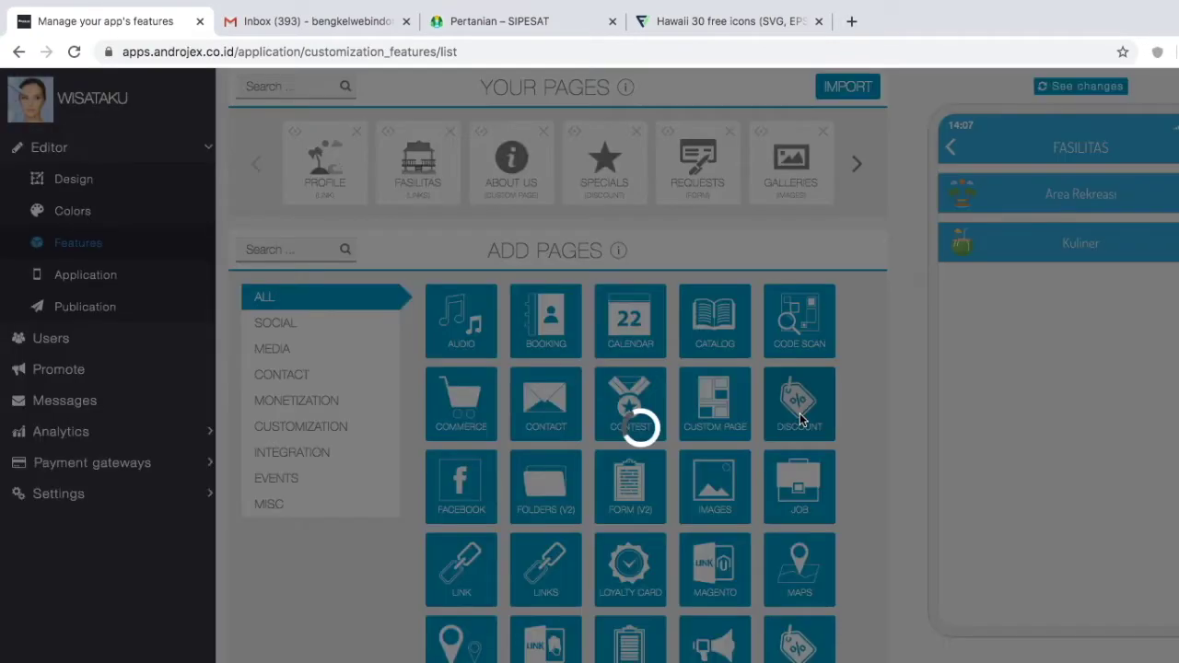
text(PROMO)
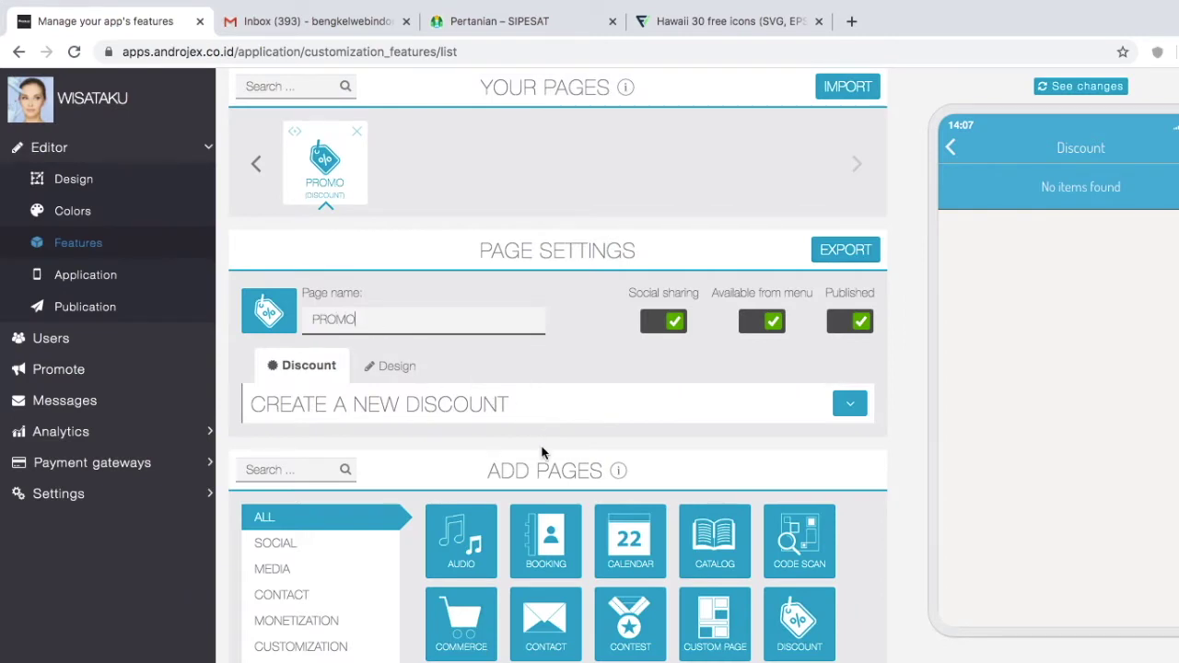
scroll(541, 452, down, 1)
scroll(545, 447, up, 1)
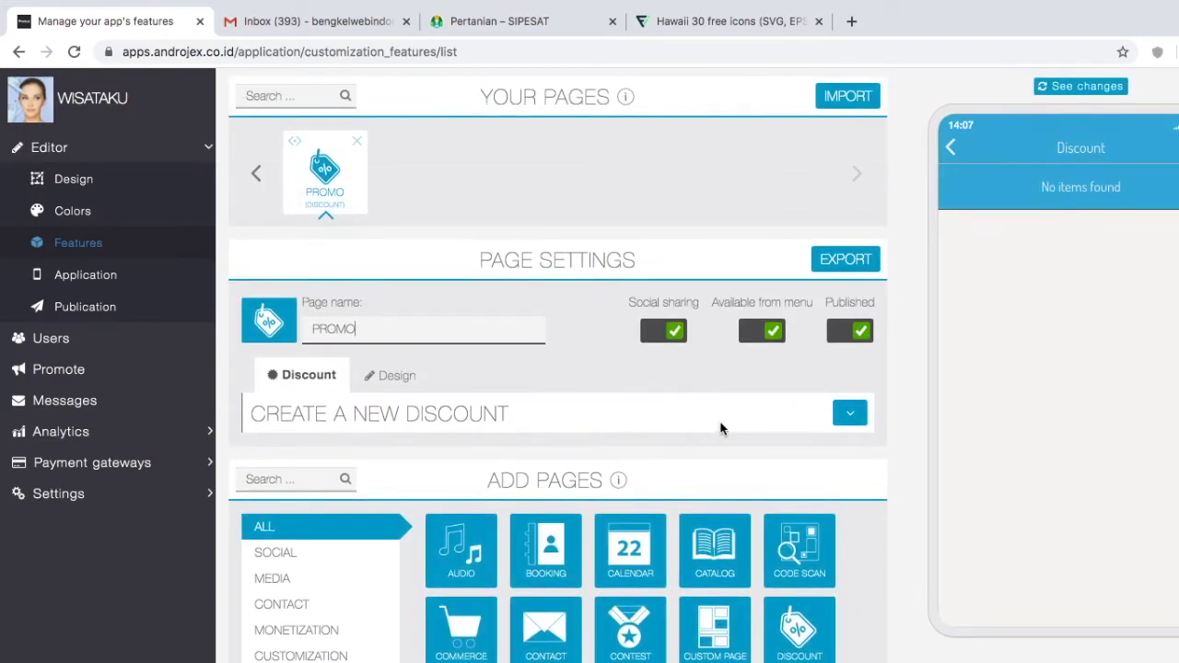
click(849, 413)
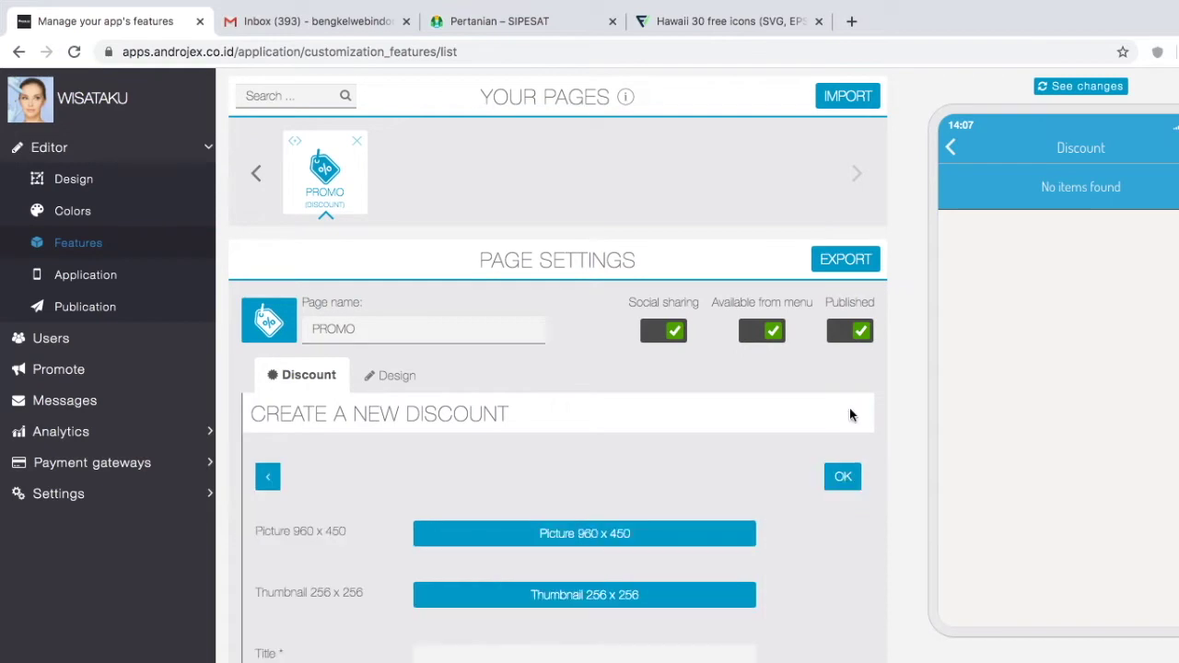
scroll(724, 587, down, 4)
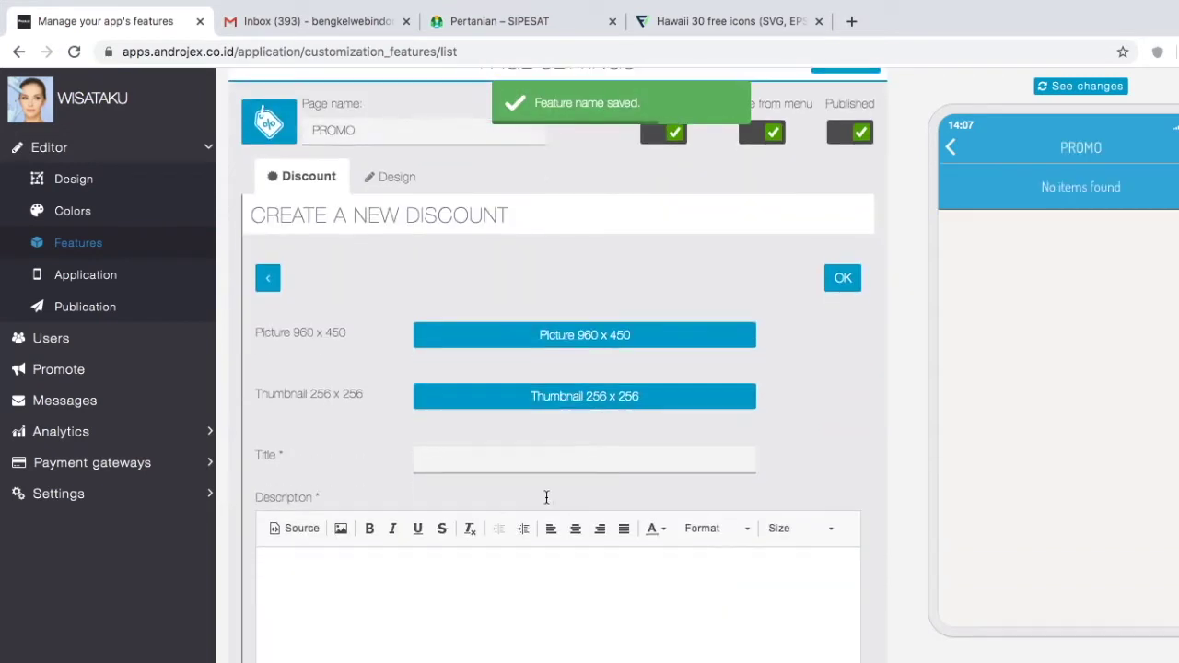
Step: Title the discount 'Promo Liburan Akhir Pekan' and describe the school and company group package discounts
click(539, 466)
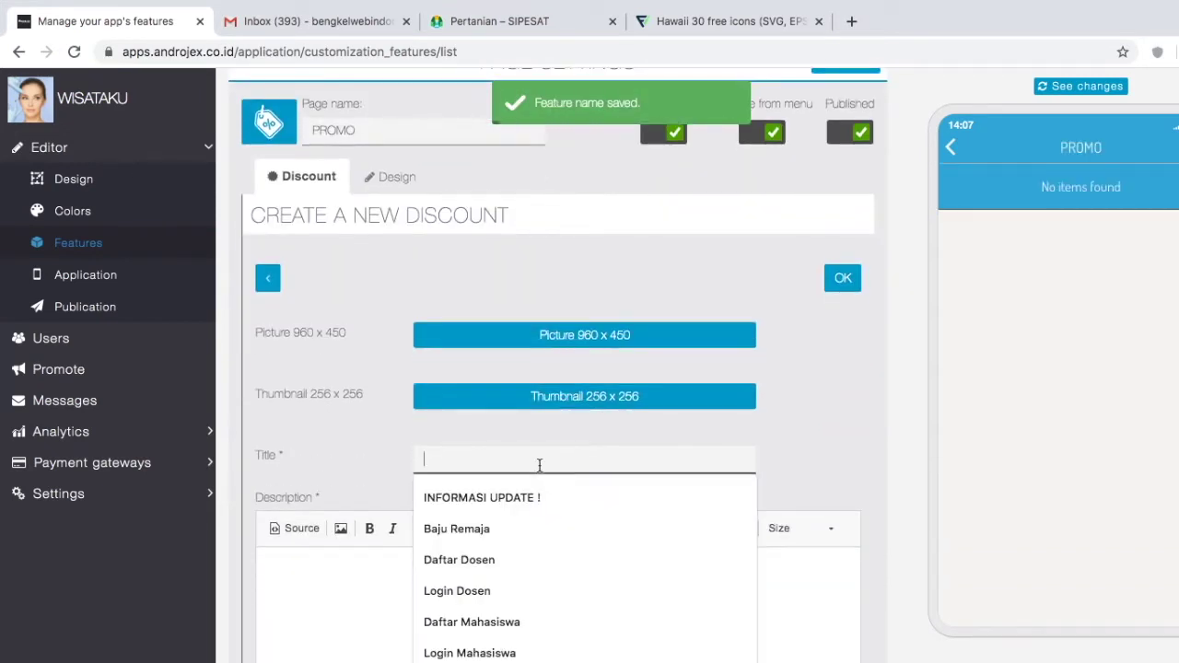
text(Promo )
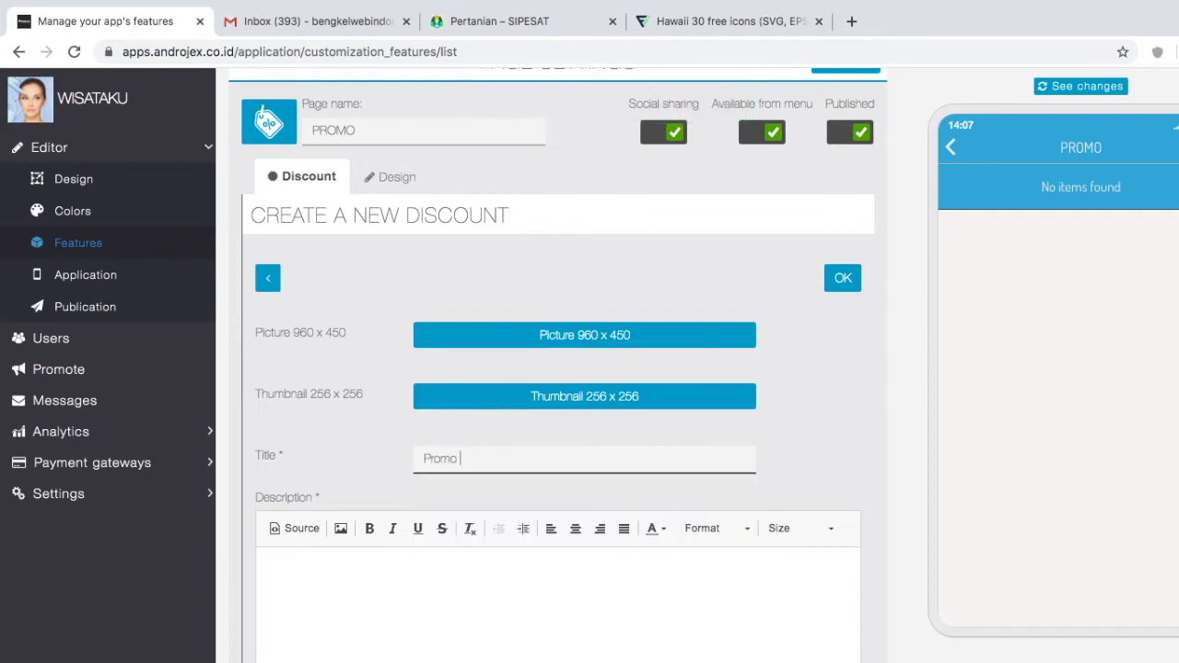
text(Liburan Akhir Pekan)
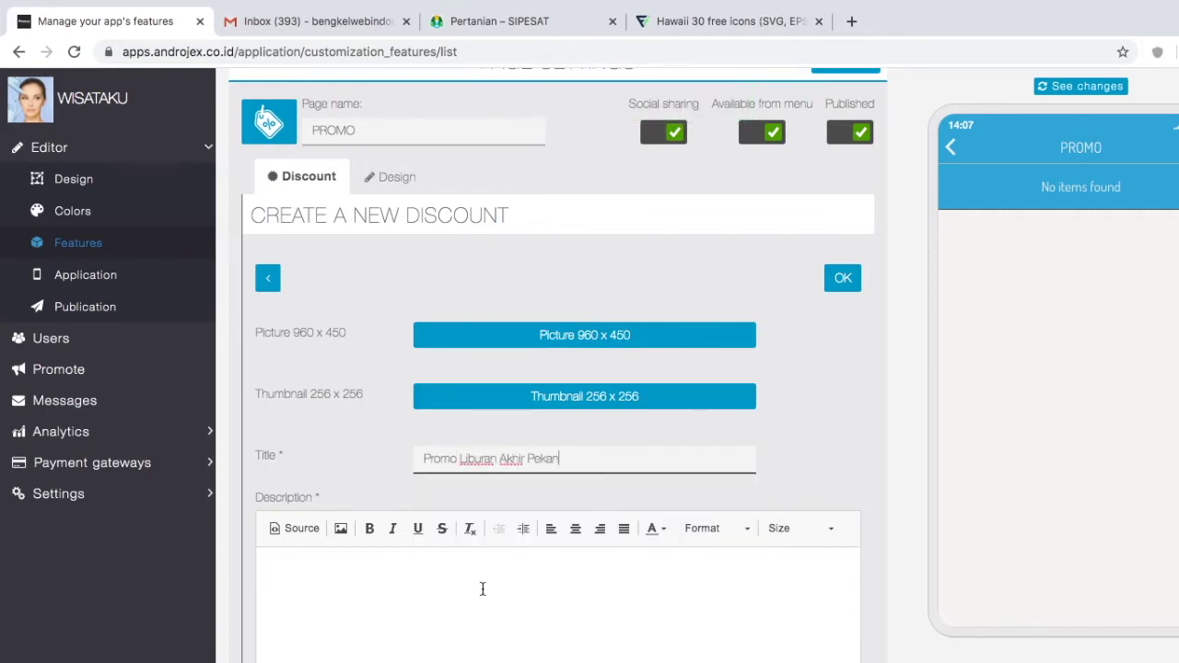
click(481, 588)
text(test)
key(BackSpace)
key(BackSpace)
key(BackSpace)
key(BackSpace)
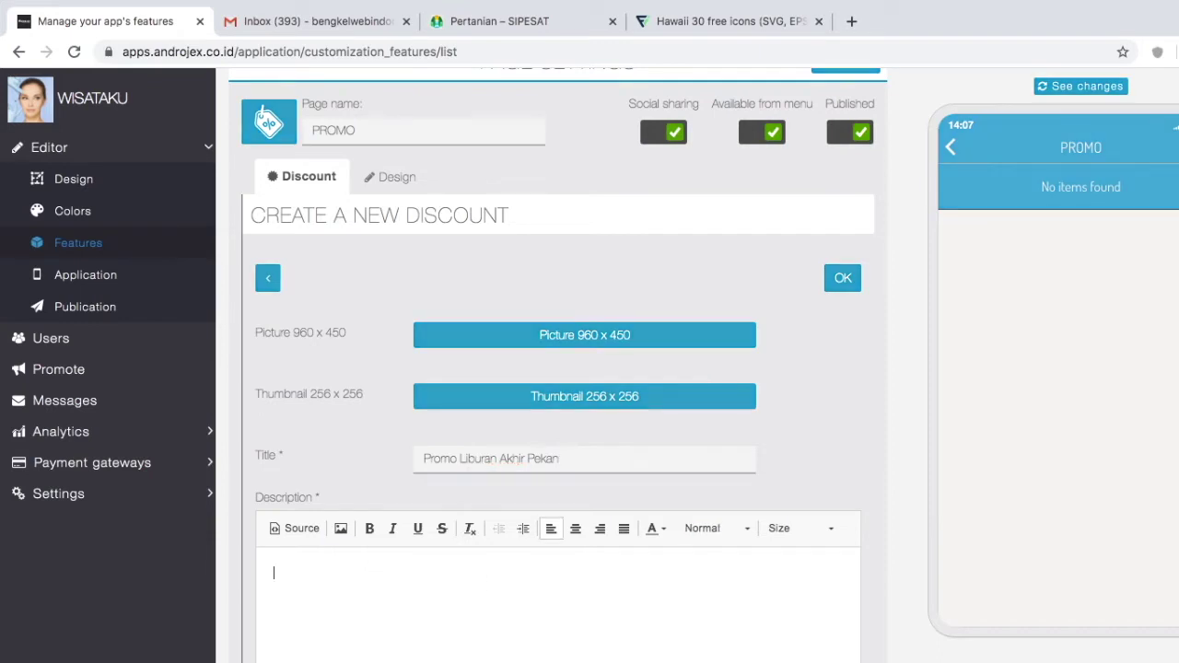
text(PAKET SEKOLAH MINIMAL )
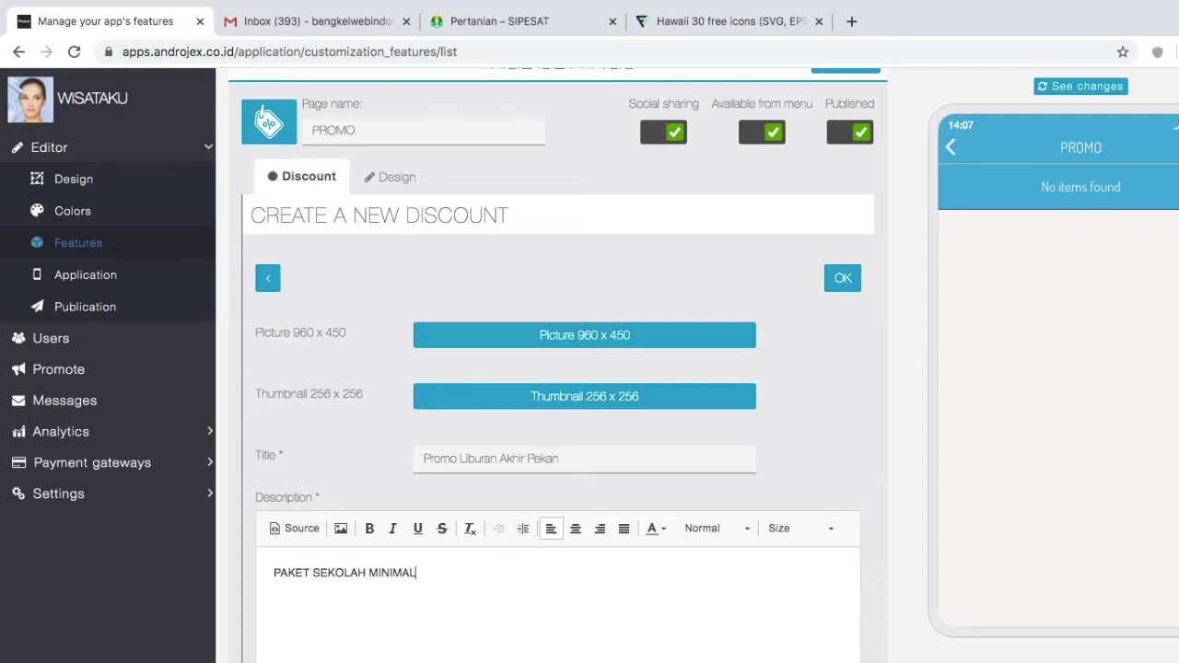
text(20 ORANG DISKON 20)
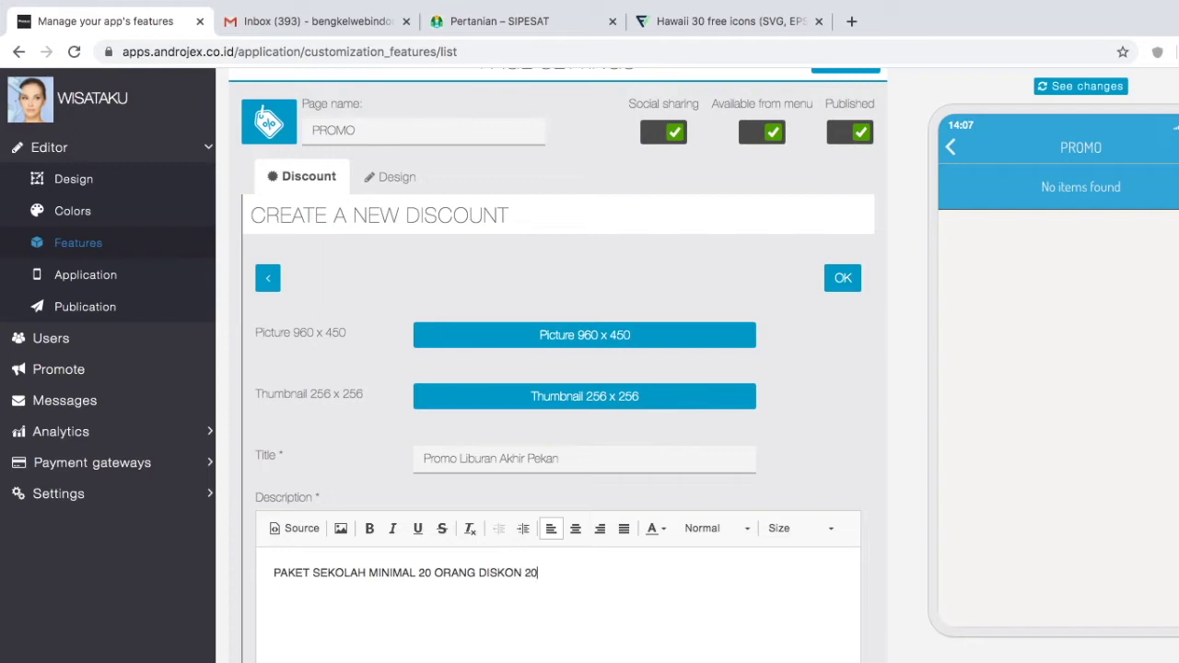
text(% PAKET PERUSAHAAN)
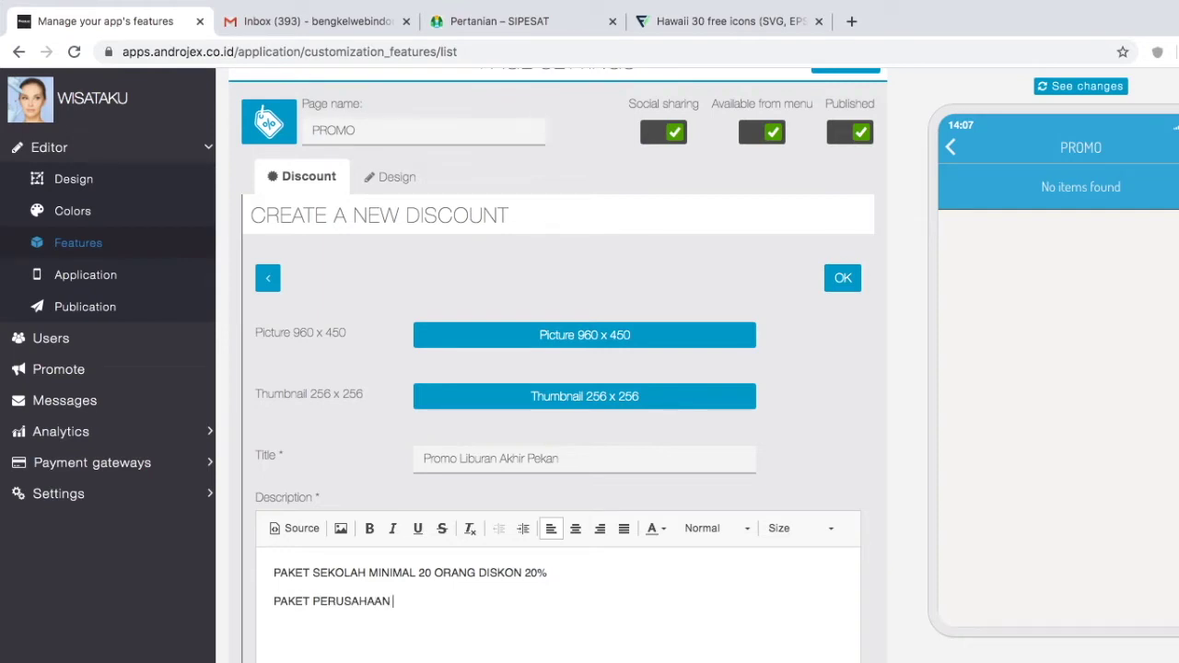
text( MINIMAL 50 ORANG DISKON 30%)
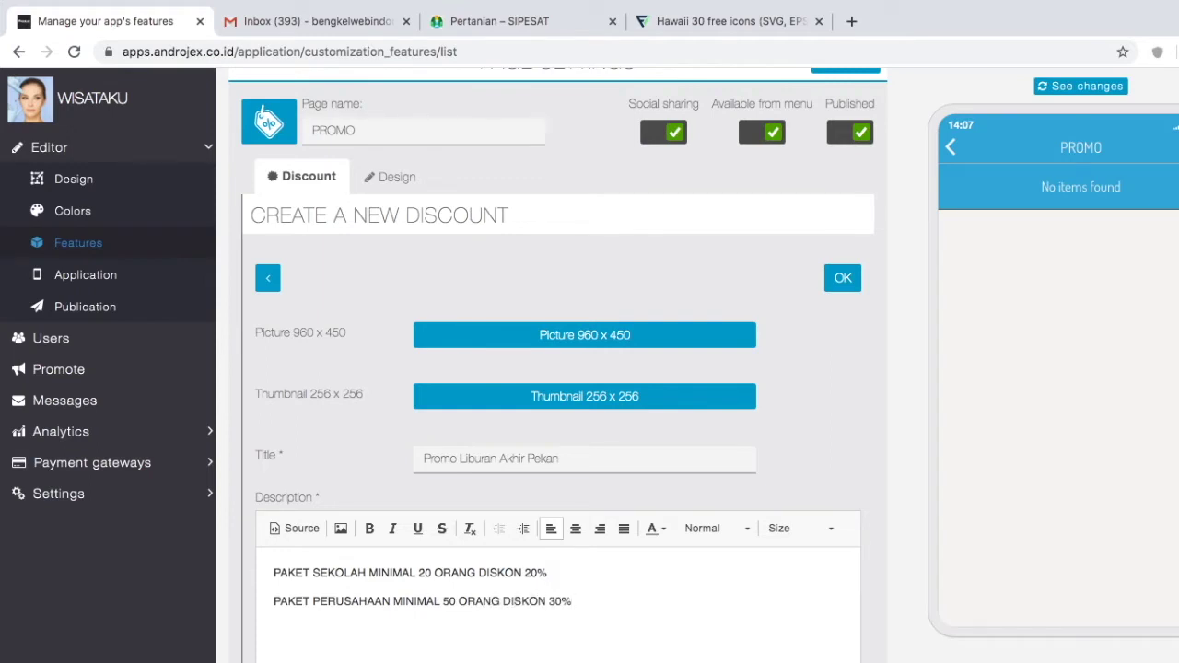
text(DAN SETERUSNYA....)
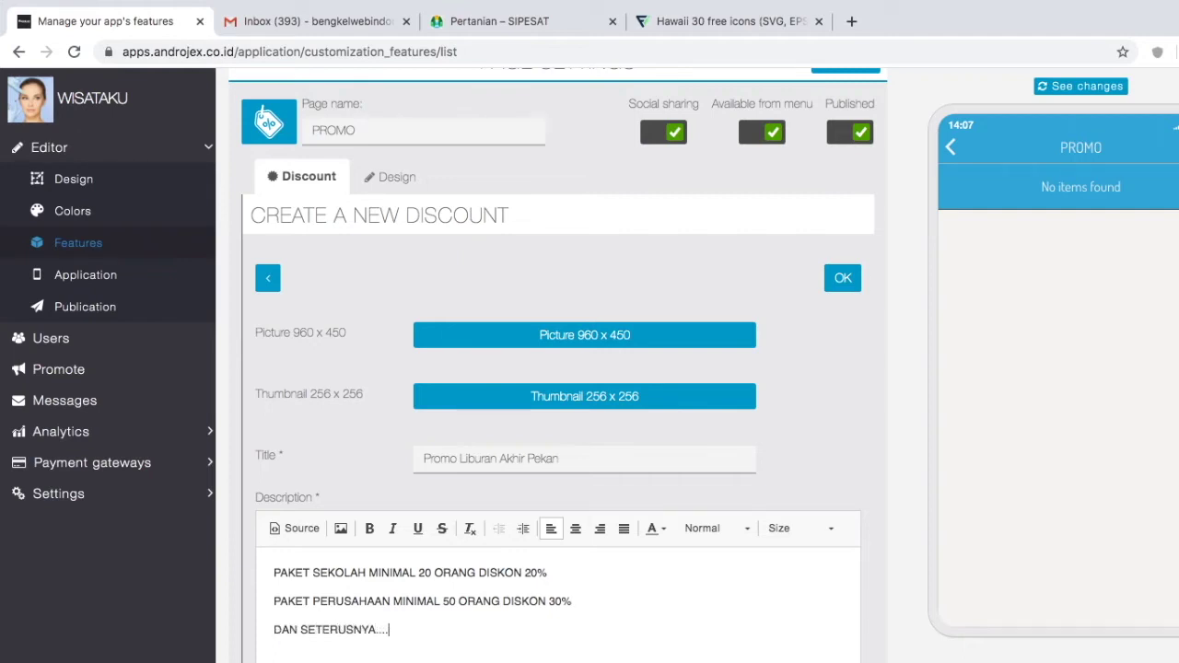
scroll(494, 496, down, 5)
Step: Set the discount conditions to 'Berlaku' and make it usable only once
click(494, 488)
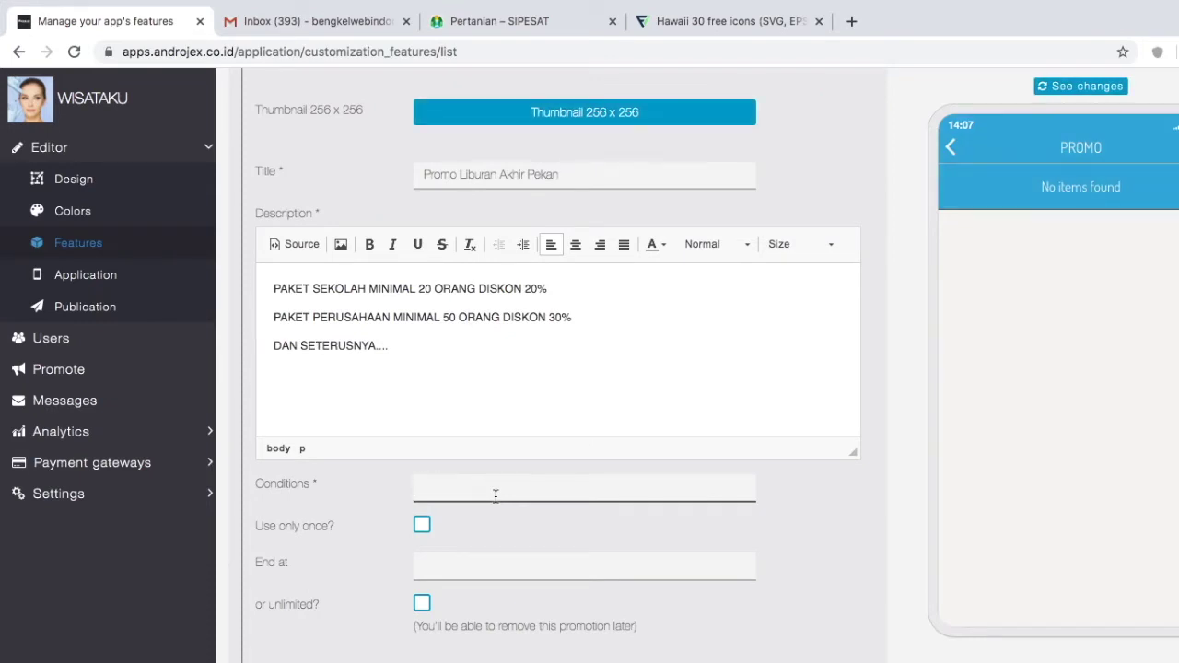
text(Berlaku)
click(423, 524)
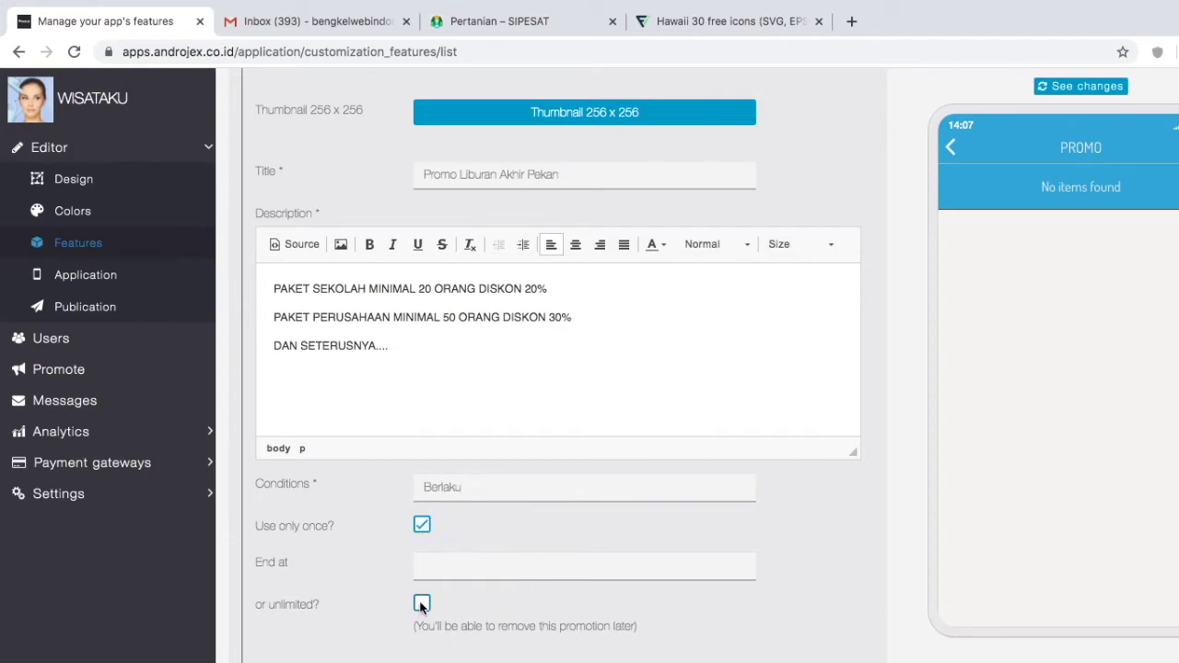
Step: Set the discount's end date to 30 April 2020
click(458, 563)
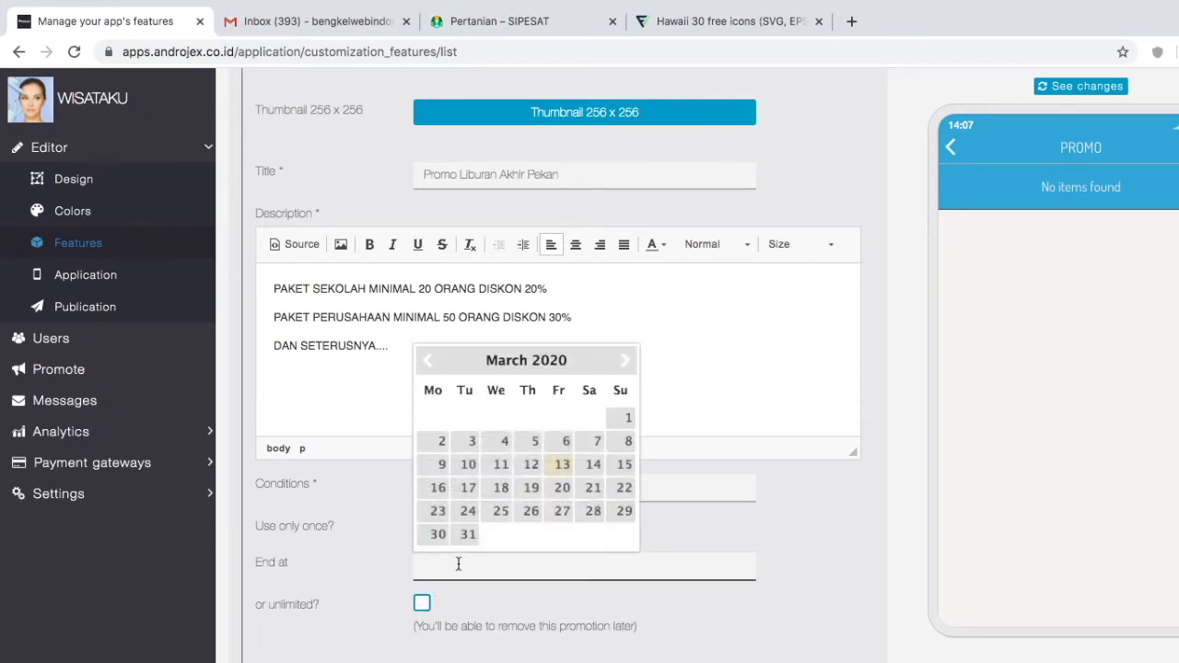
click(467, 535)
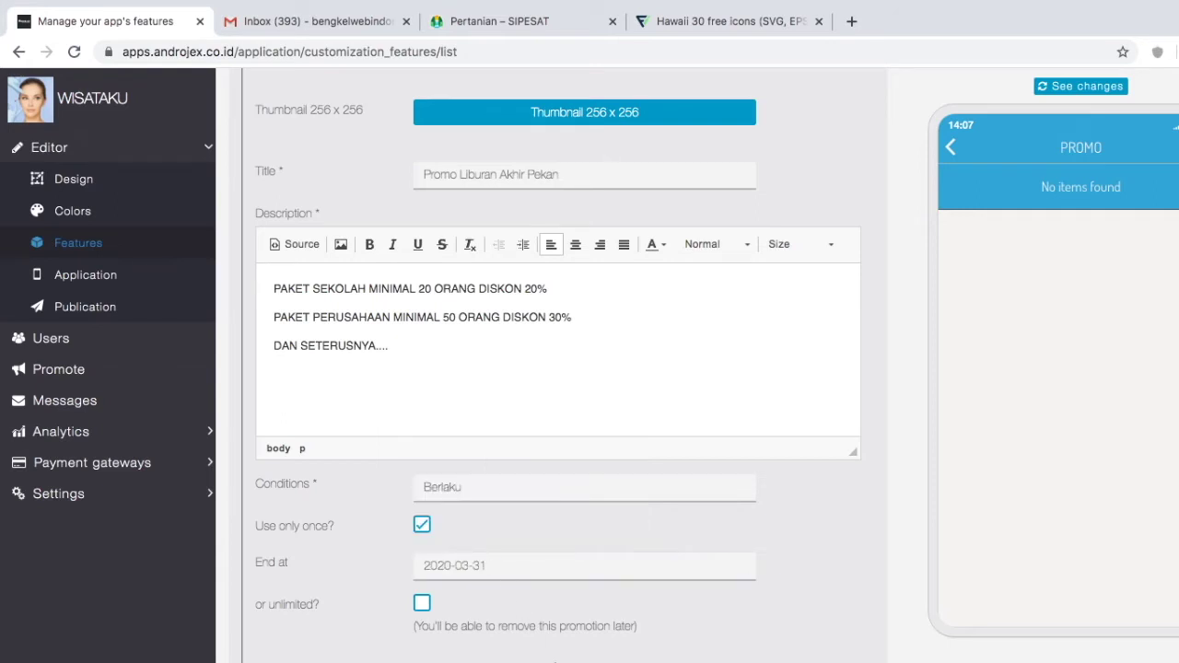
scroll(616, 602, down, 2)
scroll(616, 601, up, 3)
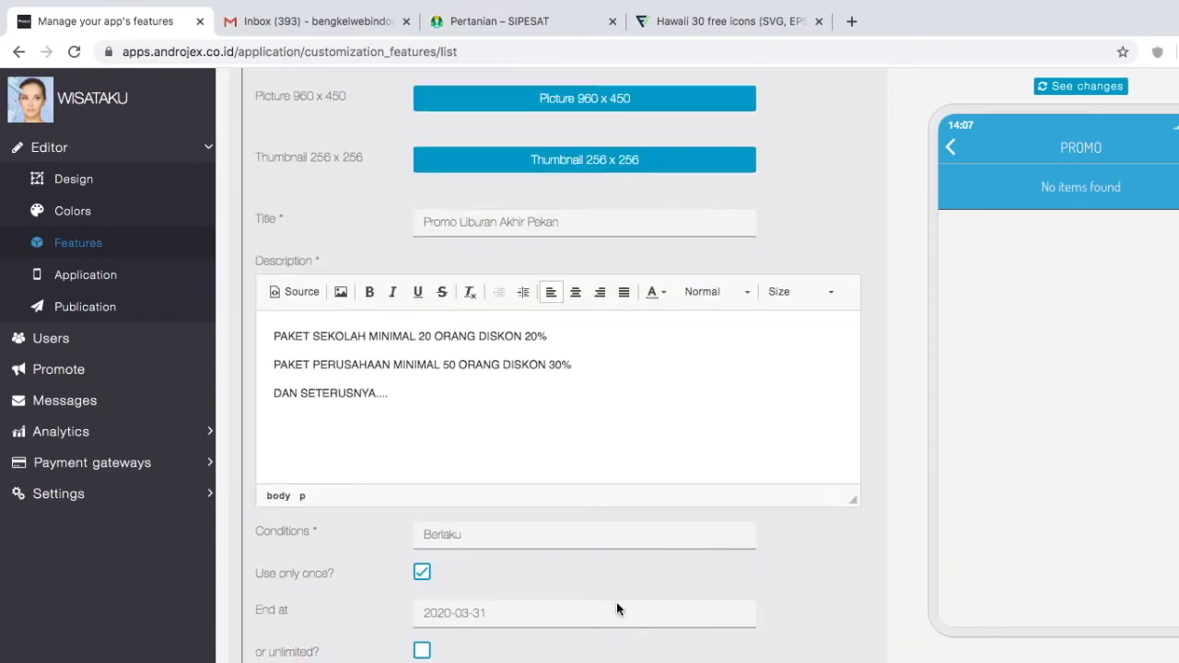
scroll(619, 606, down, 2)
click(533, 514)
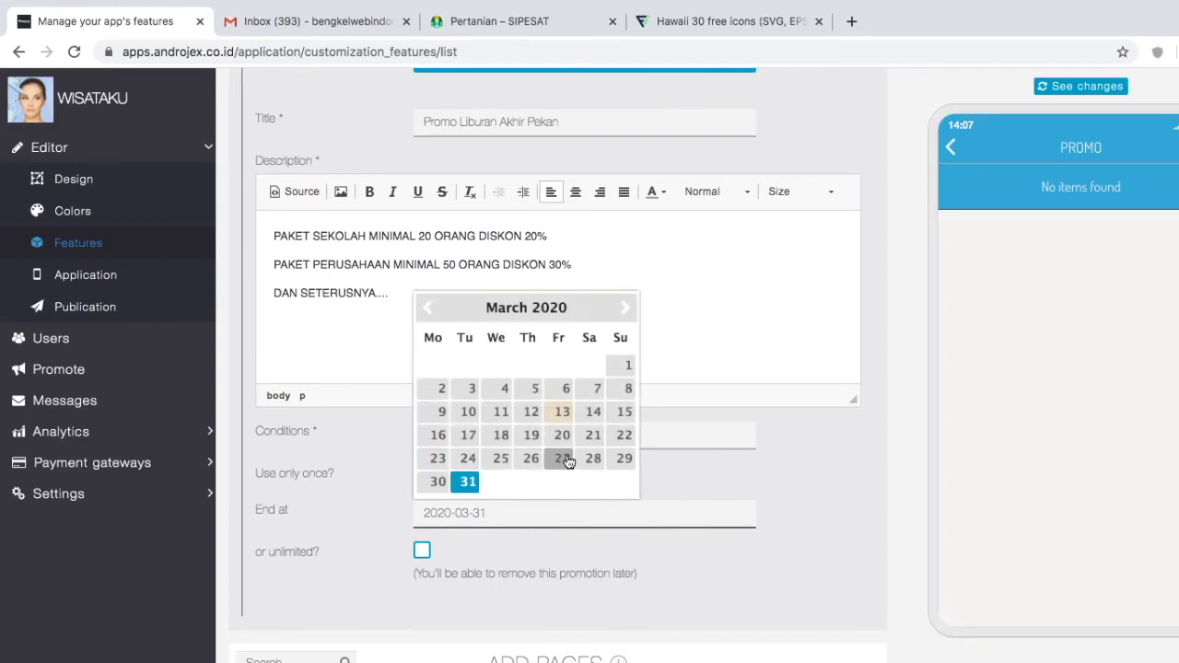
click(619, 309)
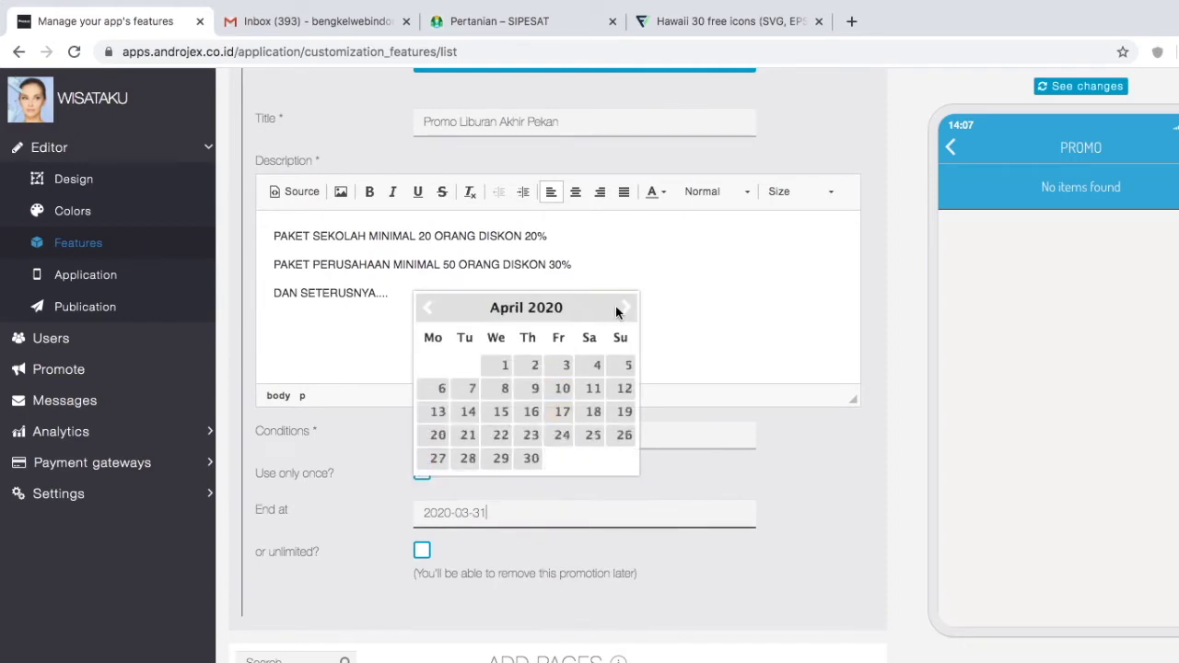
click(529, 457)
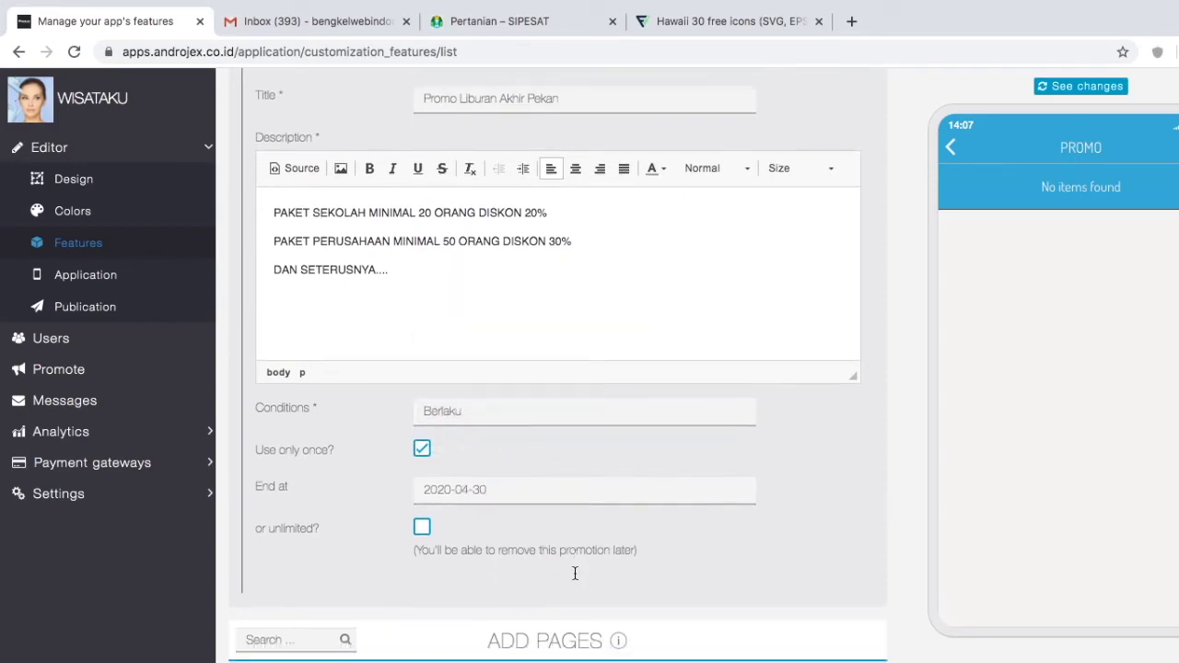
scroll(574, 568, down, 2)
scroll(573, 571, up, 4)
scroll(575, 573, up, 3)
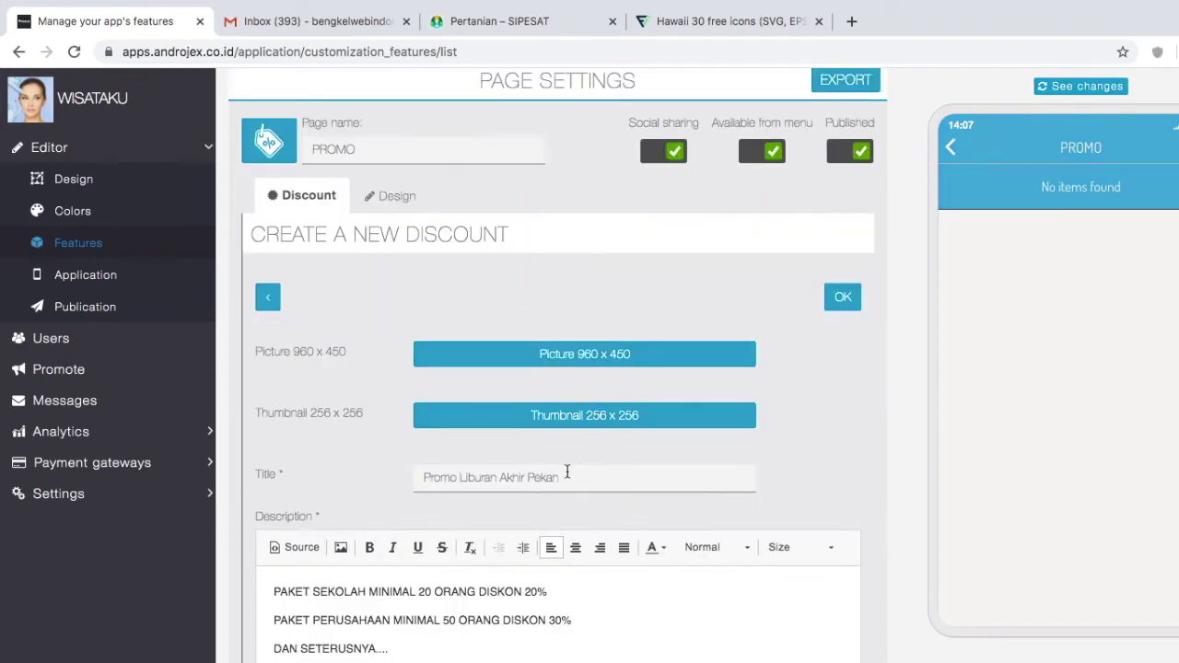
Step: Use the WhatsApp promo brochure image as the discount picture, confirm the crop, and save the discount
click(573, 365)
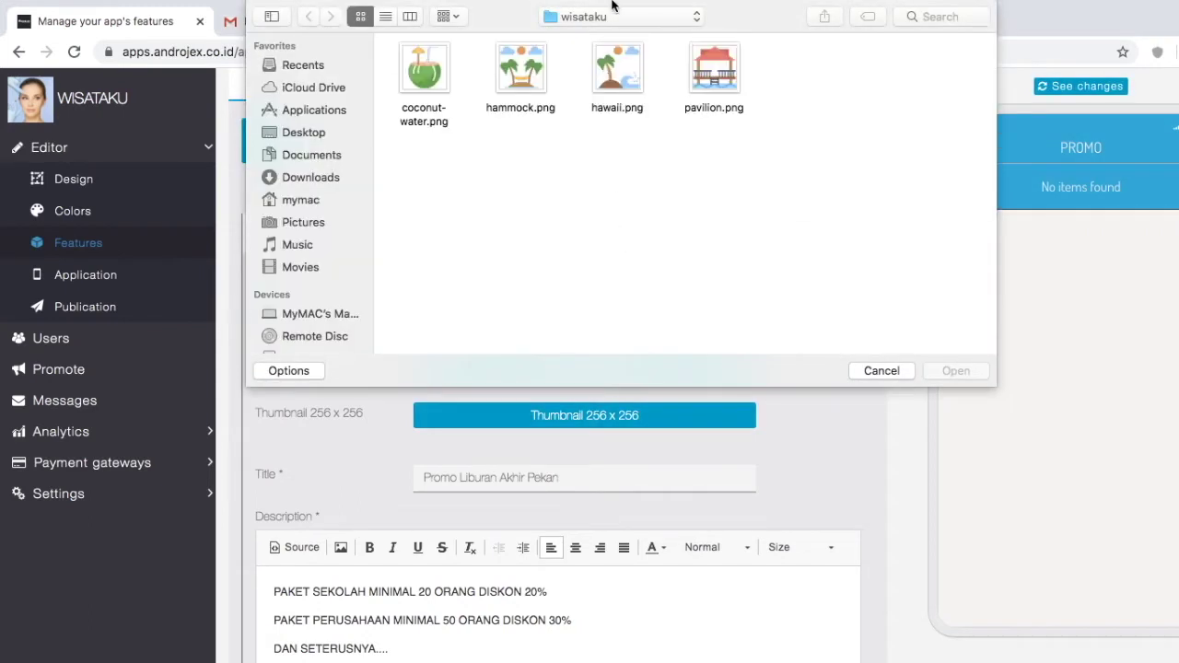
click(608, 16)
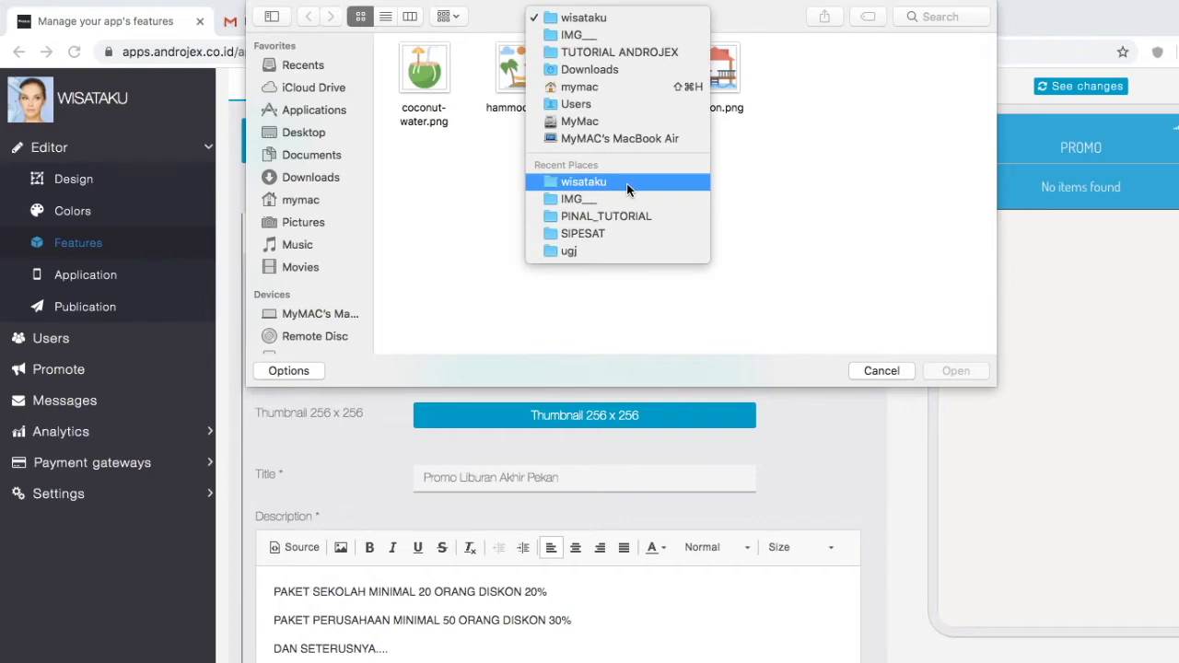
click(602, 232)
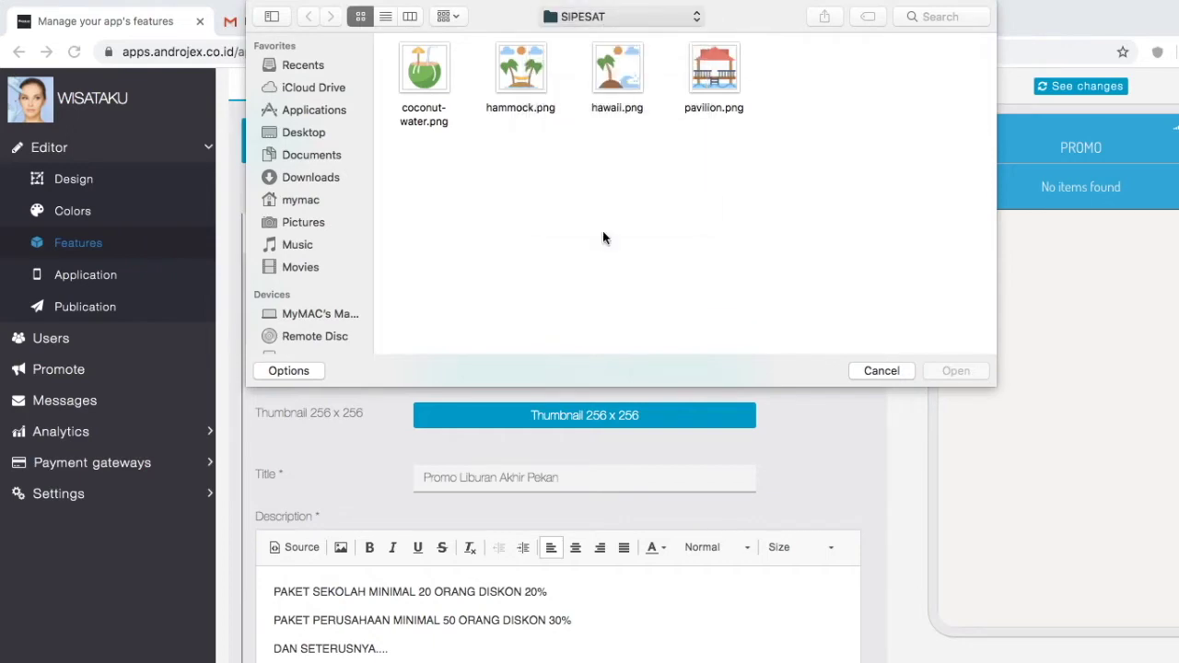
scroll(645, 279, down, 5)
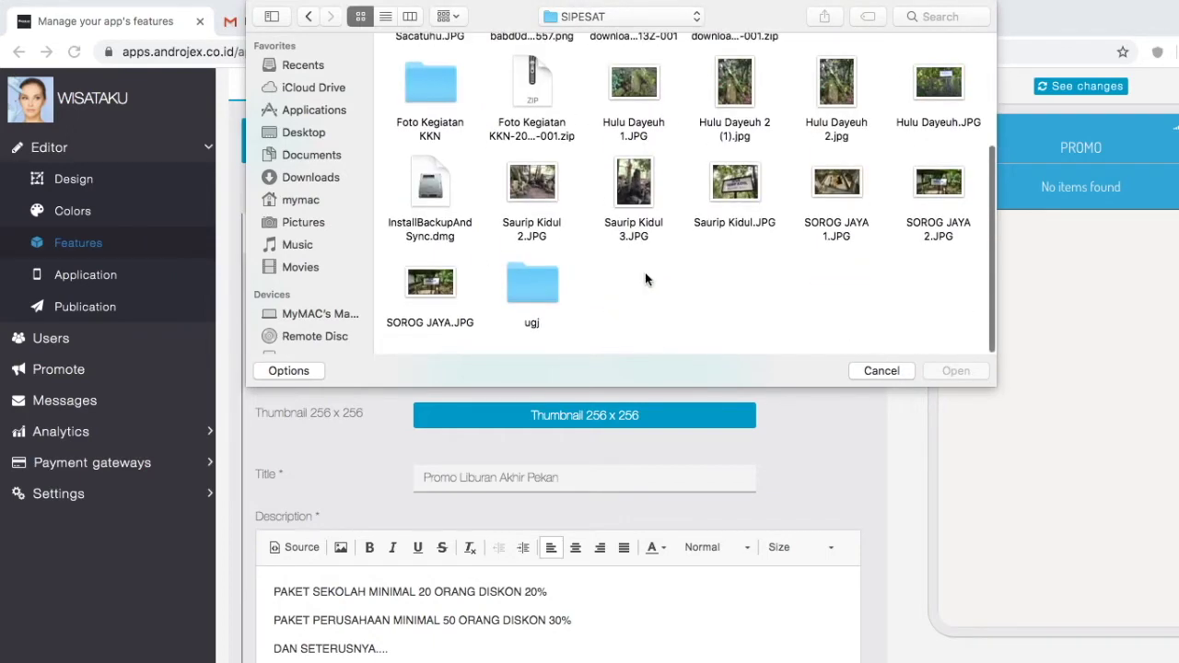
scroll(645, 279, up, 5)
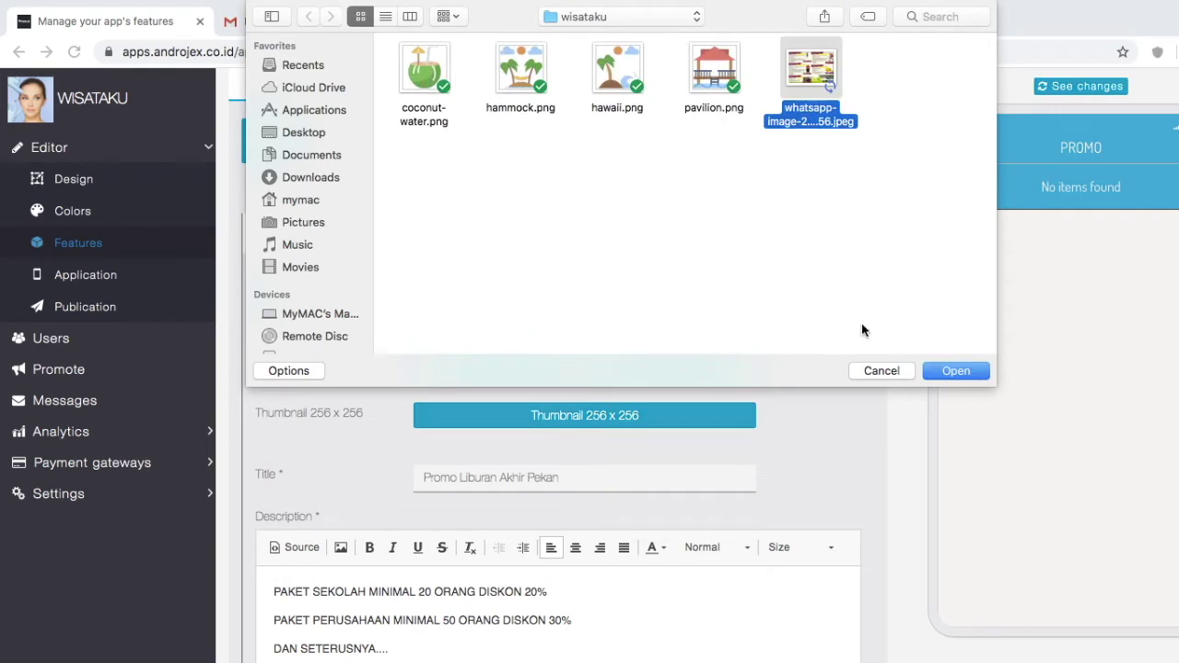
click(949, 372)
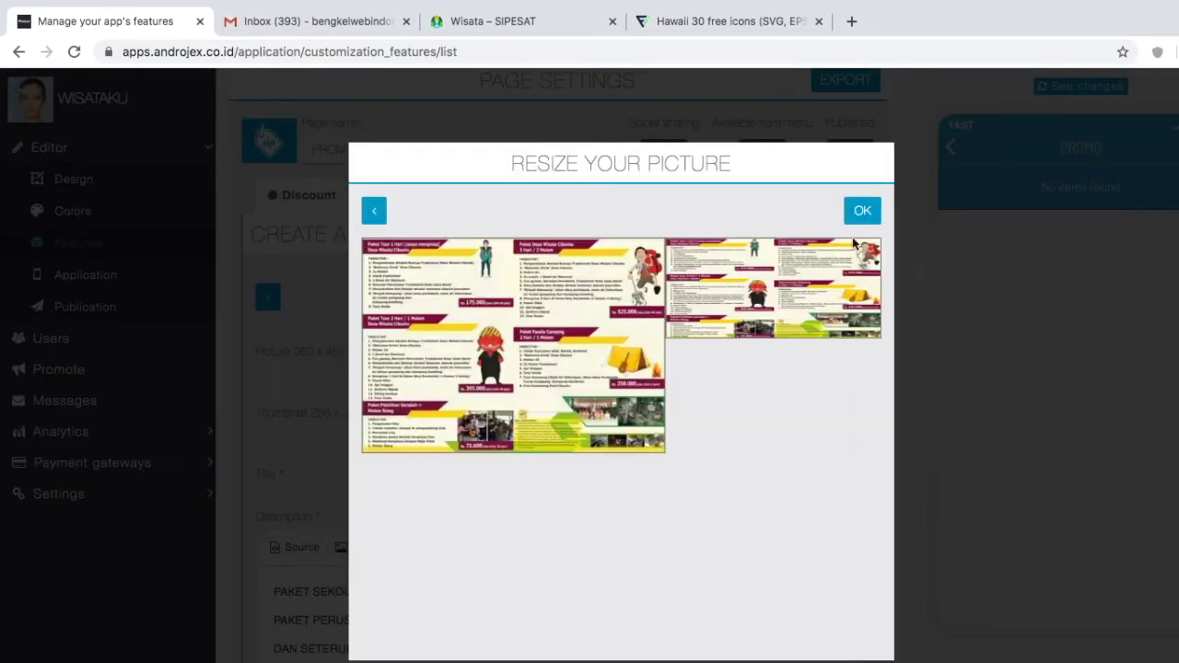
click(862, 211)
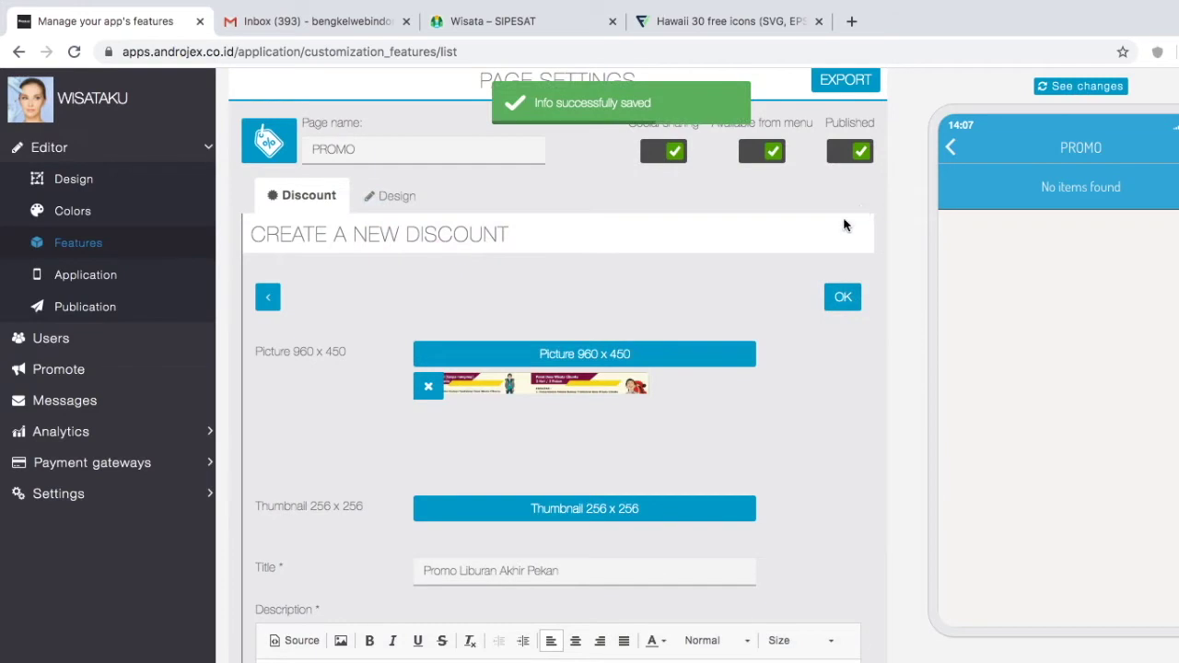
scroll(732, 433, down, 2)
click(843, 121)
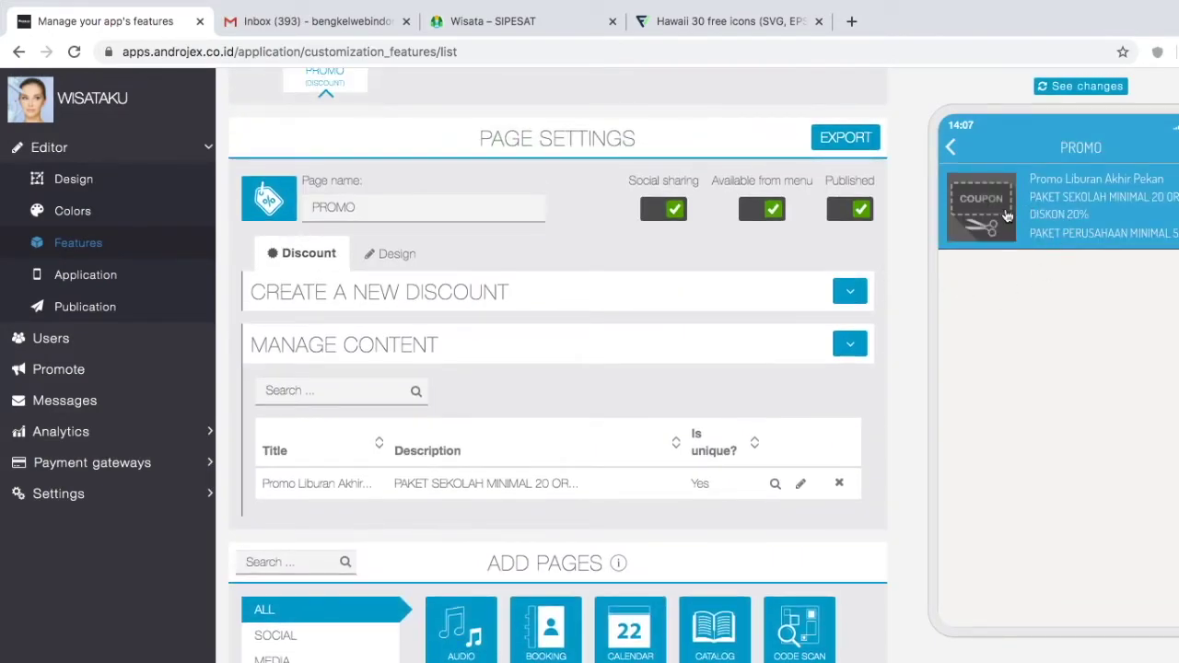
click(1077, 199)
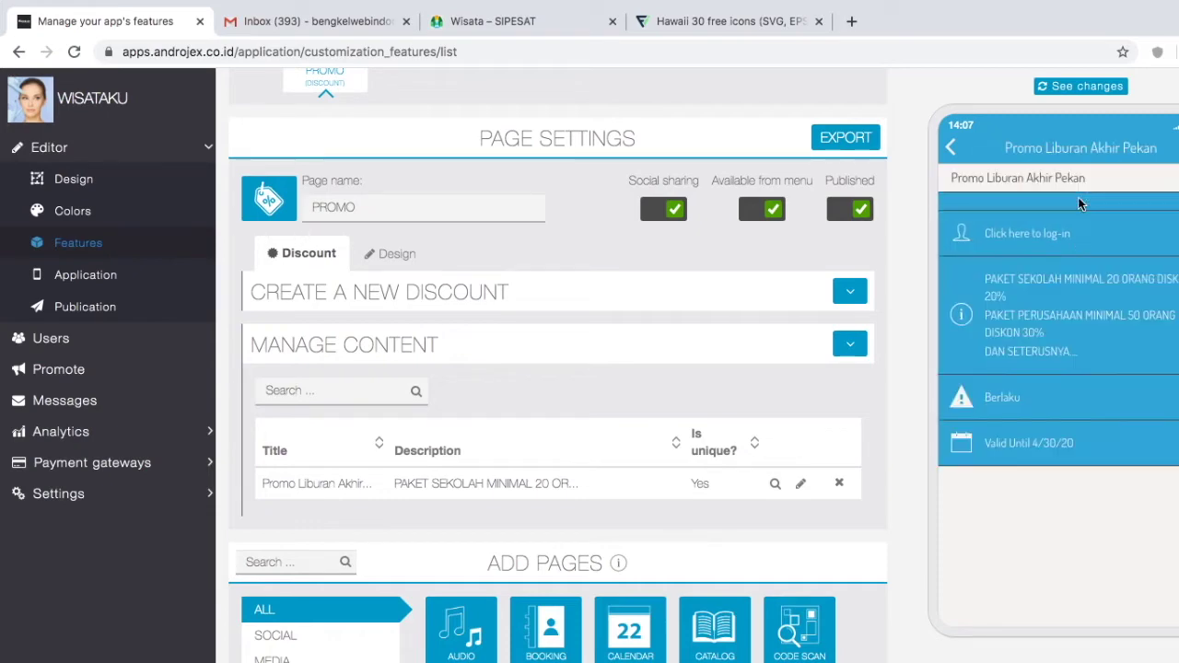
scroll(1065, 368, down, 3)
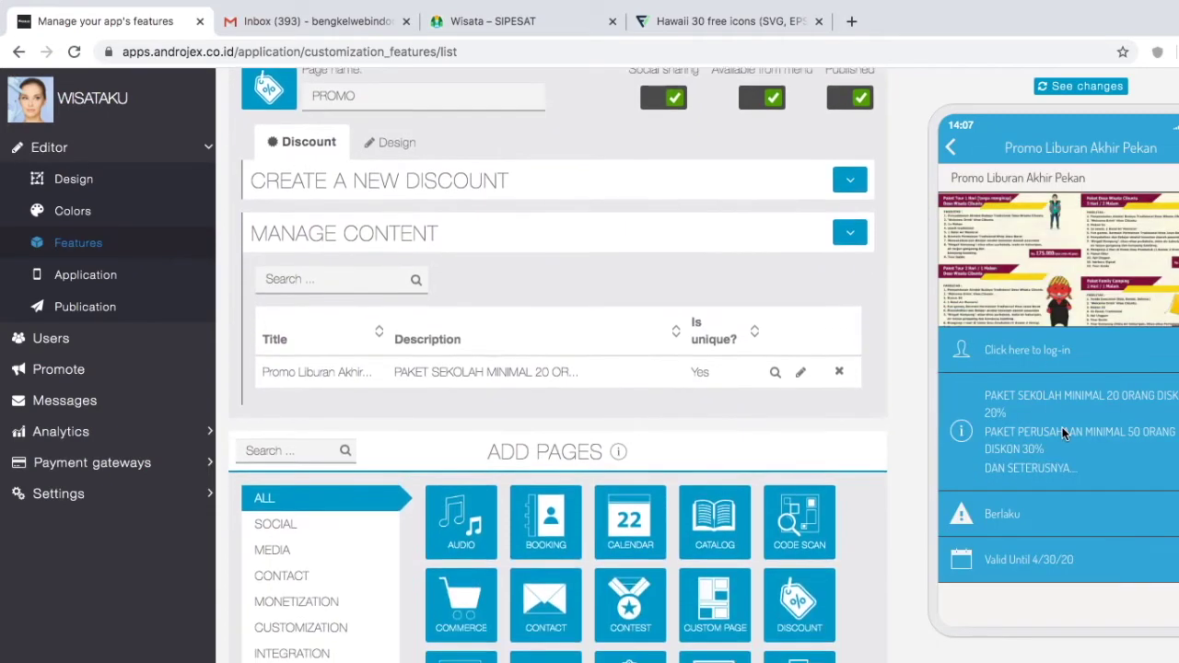
scroll(1063, 433, up, 3)
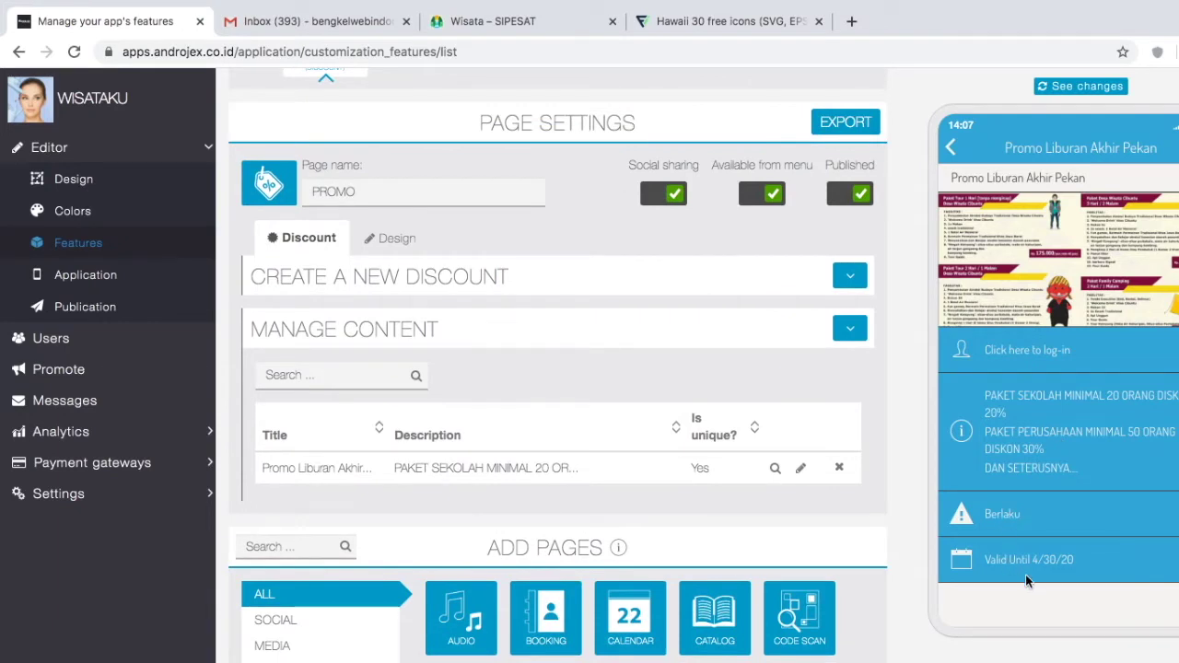
scroll(1016, 563, down, 1)
scroll(1015, 563, up, 2)
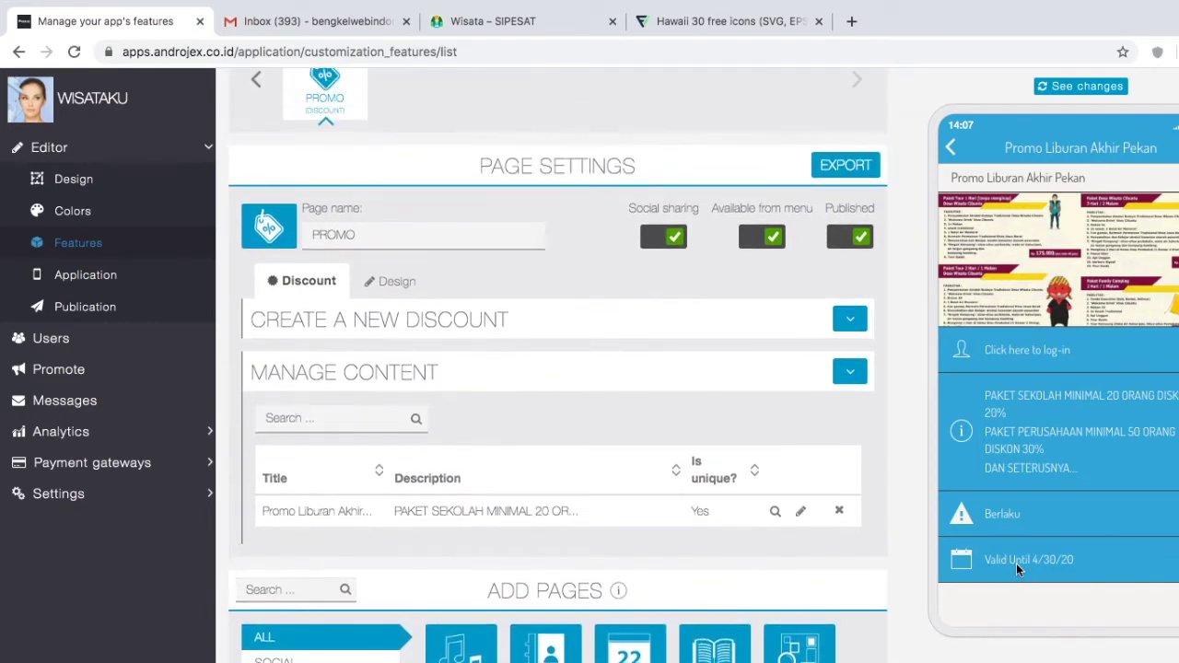
click(950, 147)
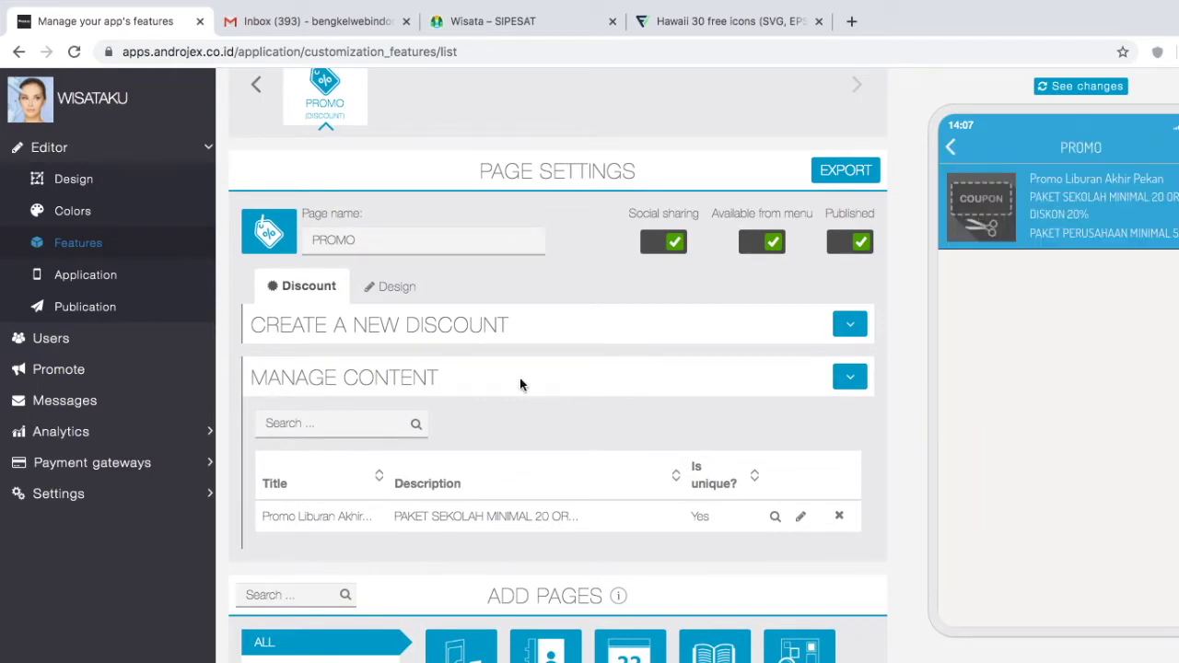
scroll(476, 353, up, 2)
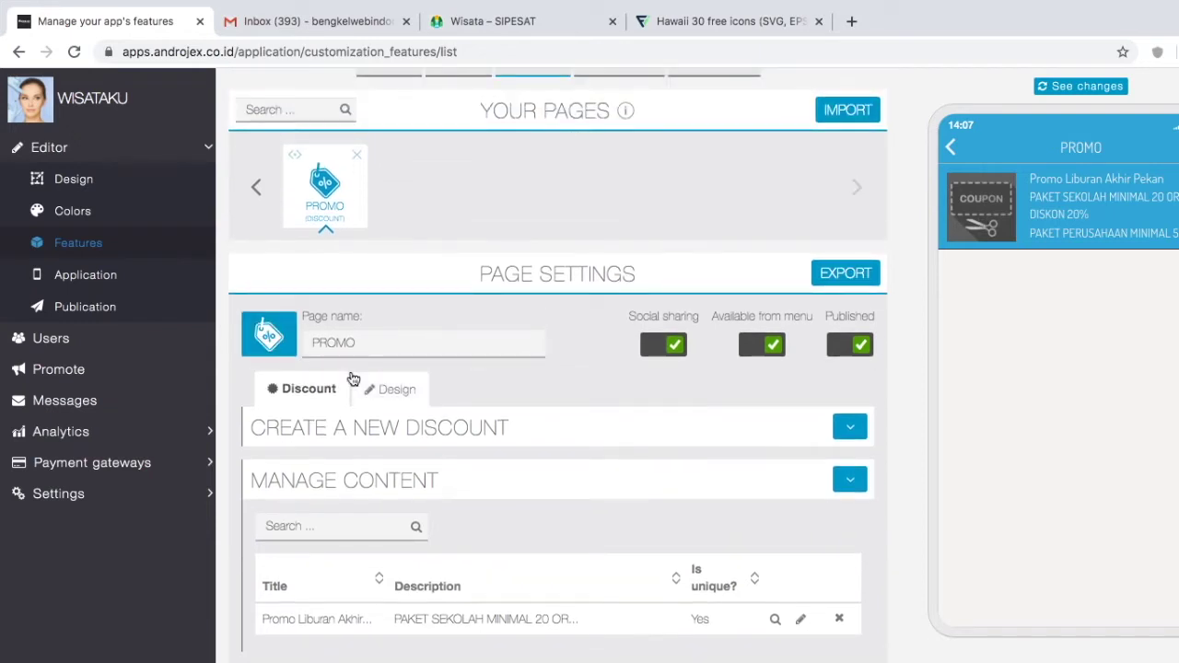
Step: Crop the WhatsApp promo image into the discount's 256 x 256 thumbnail and save the discount
click(515, 427)
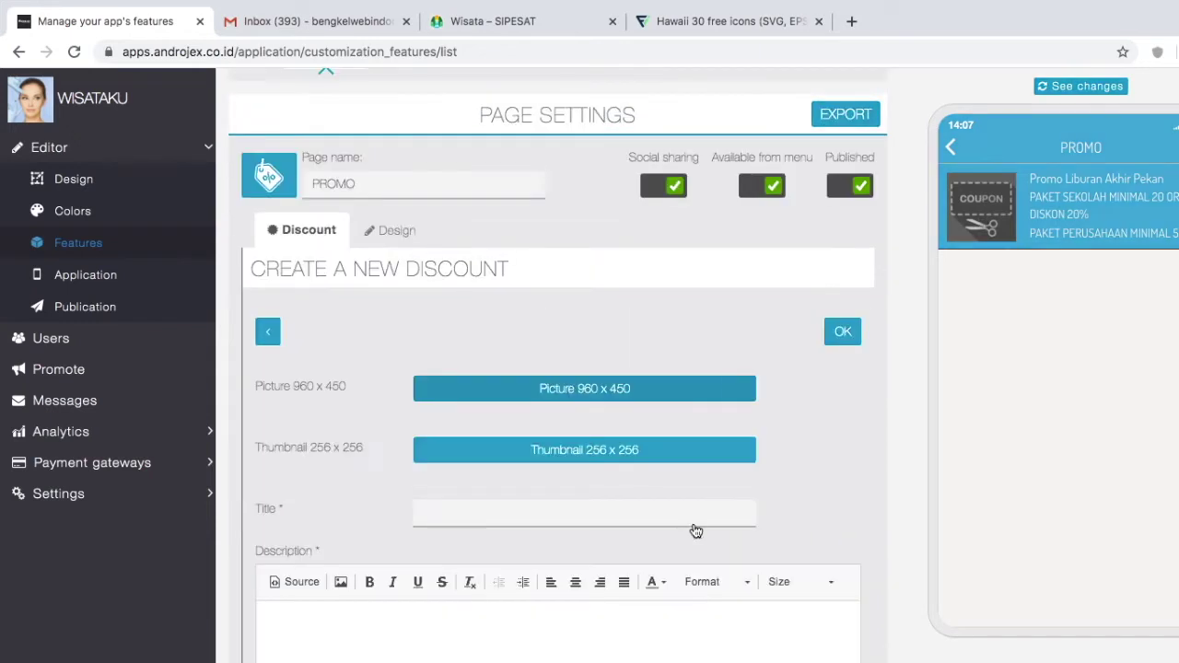
click(586, 453)
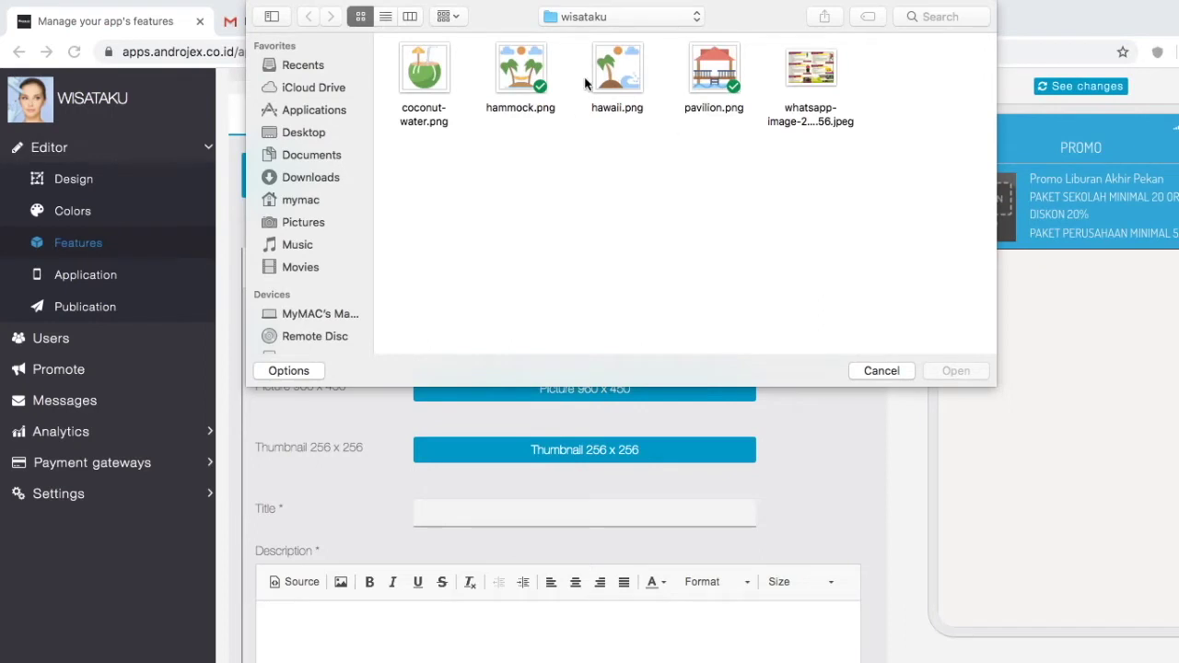
click(788, 80)
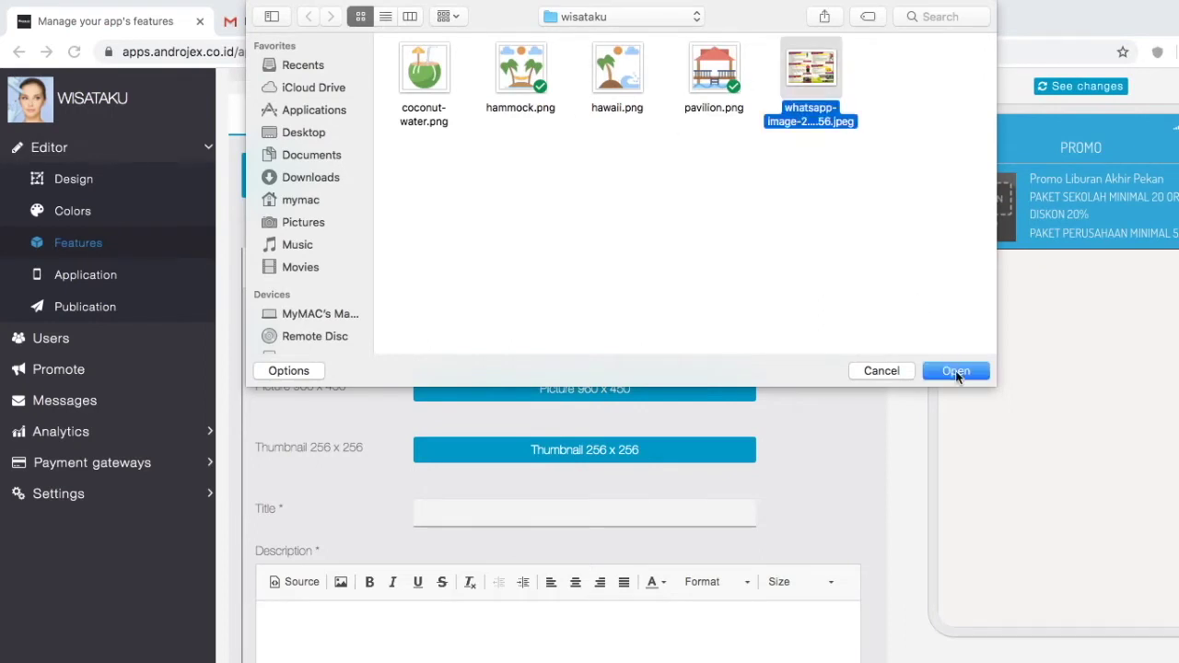
click(955, 370)
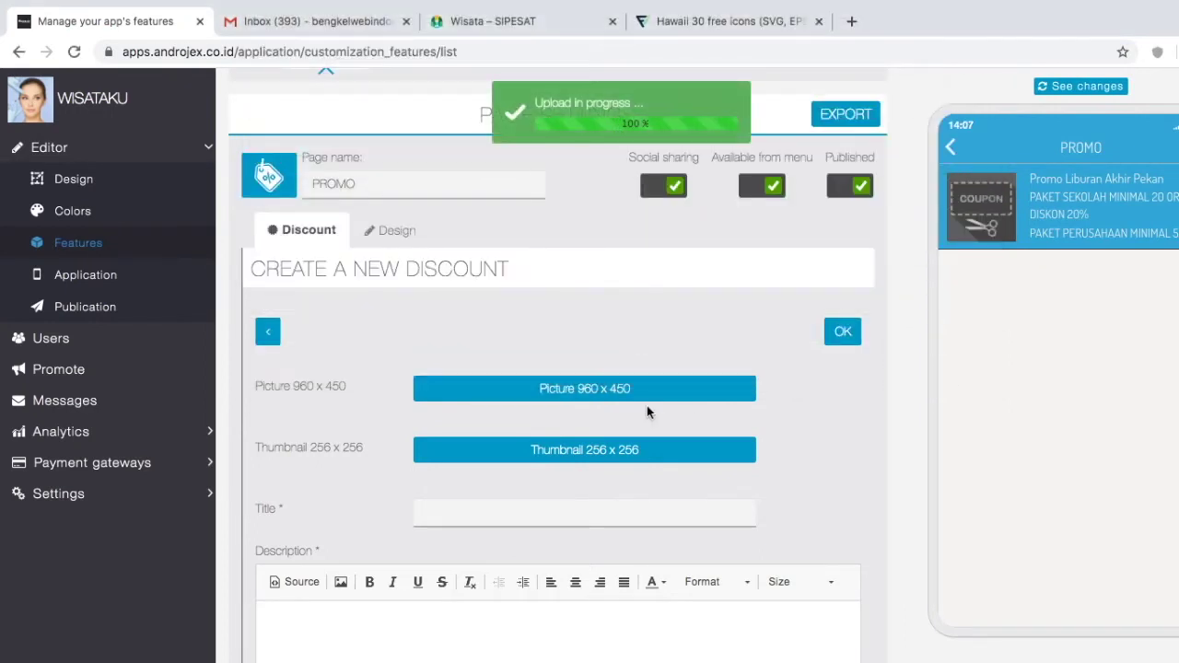
click(621, 486)
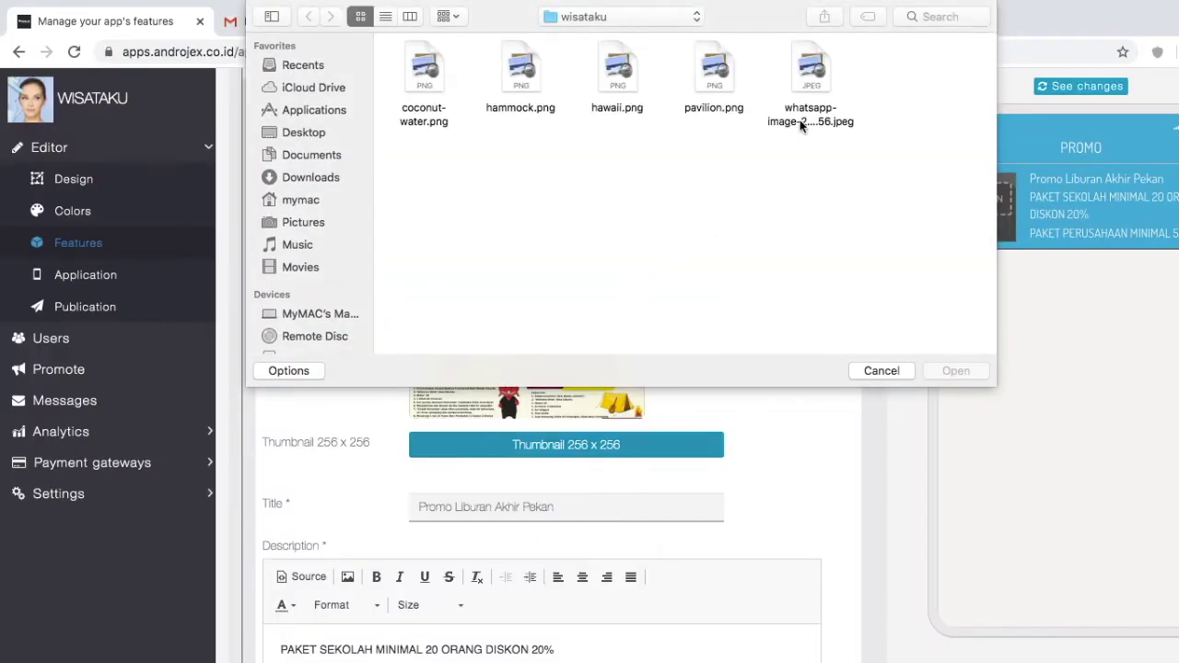
click(804, 63)
click(948, 372)
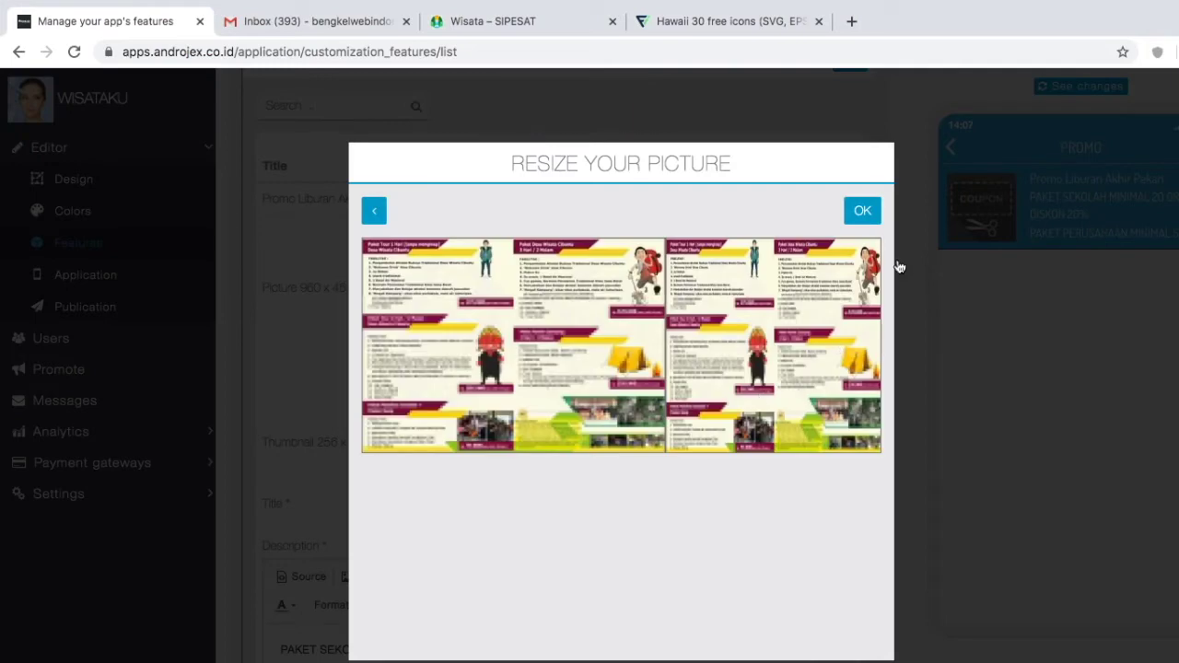
click(861, 210)
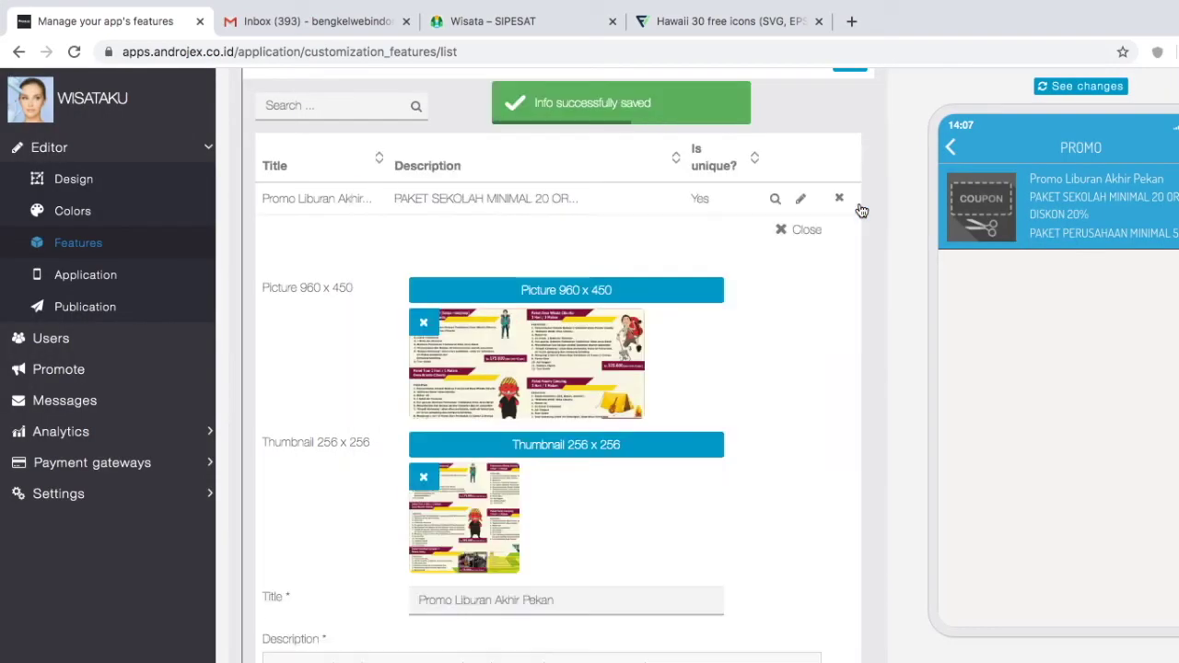
scroll(696, 494, down, 3)
scroll(696, 494, down, 3)
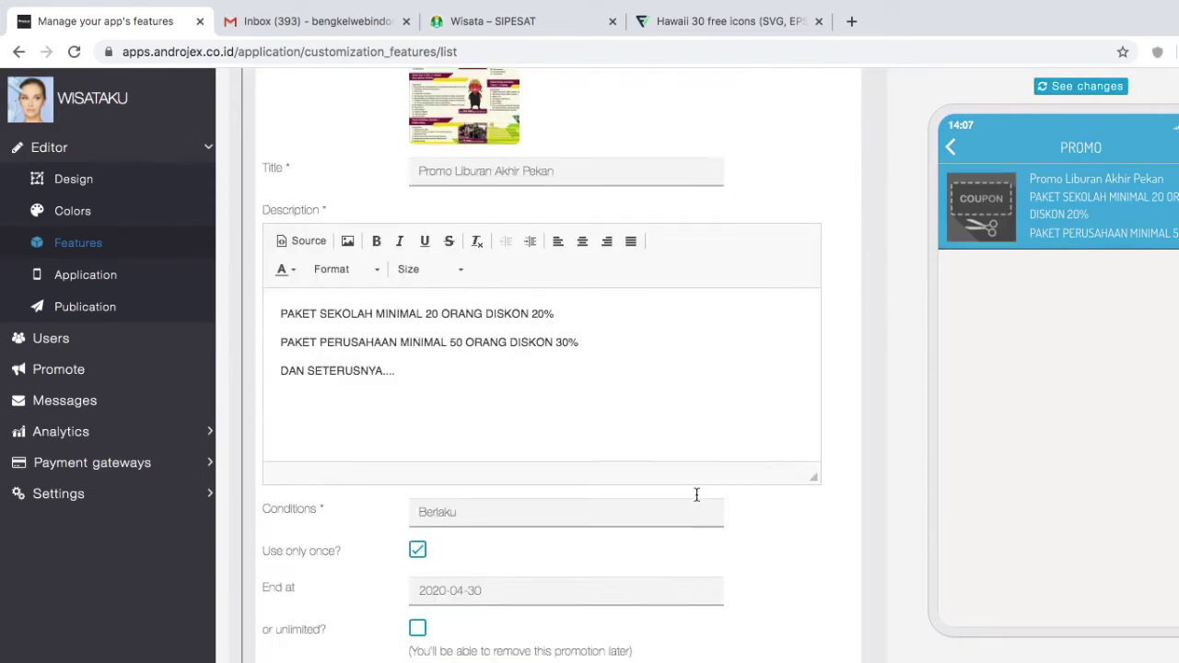
click(788, 572)
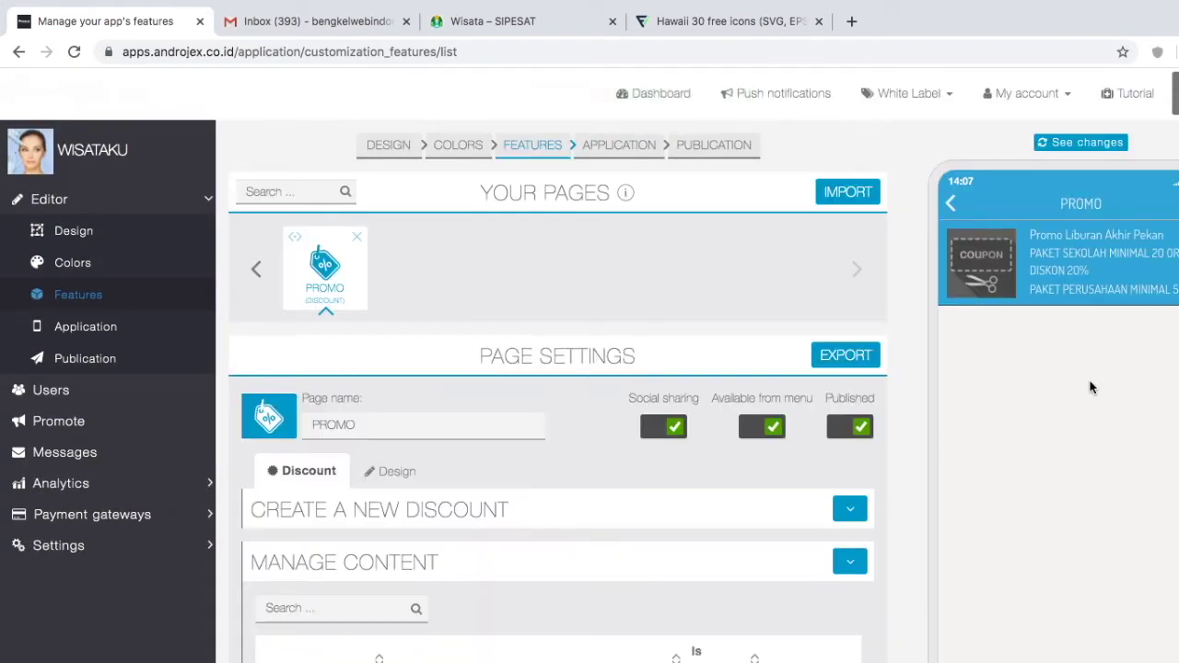
Step: Refresh the preview and upload sea.png as the PROMO page's new icon
click(1077, 144)
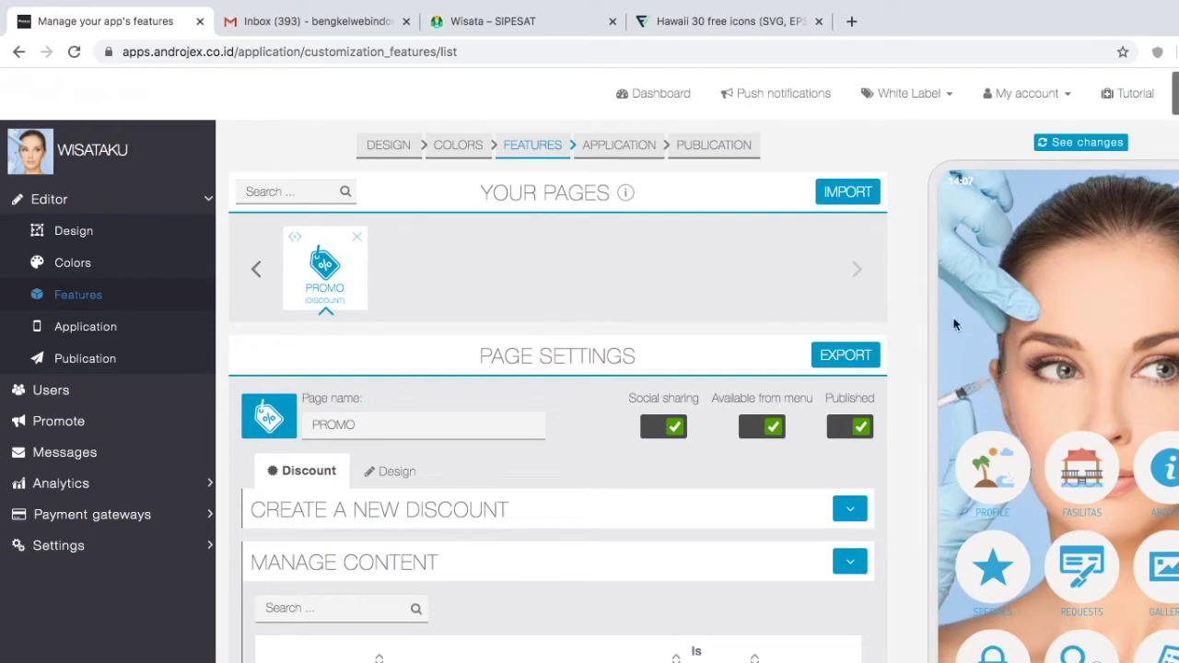
click(744, 21)
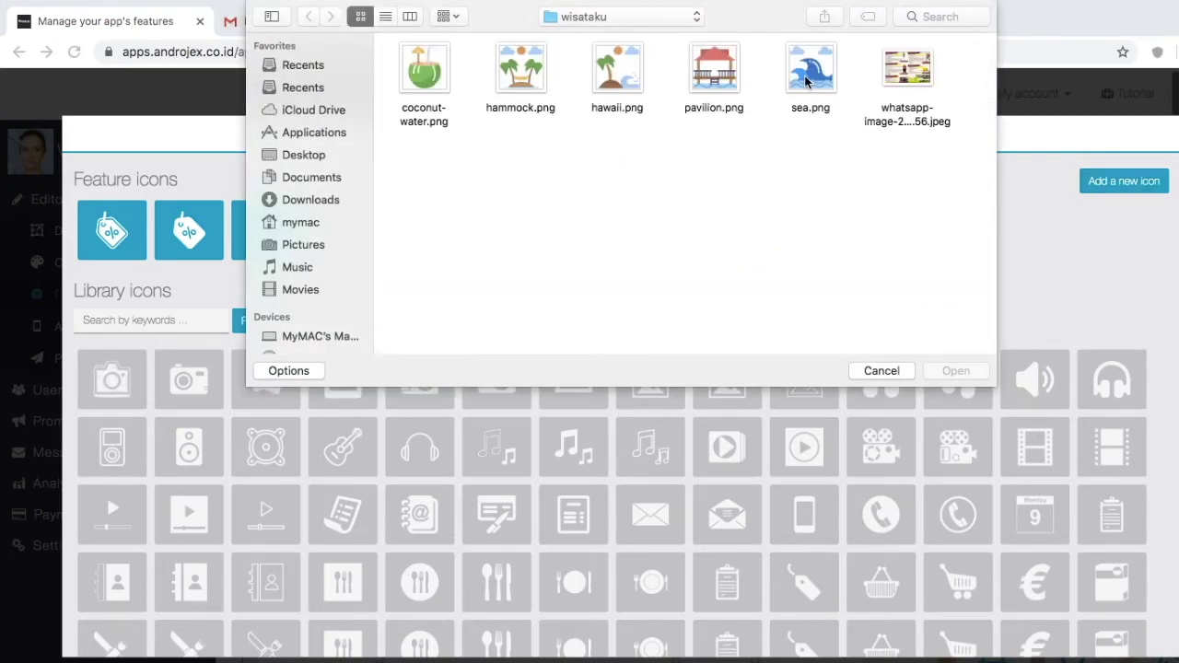
click(807, 79)
click(944, 371)
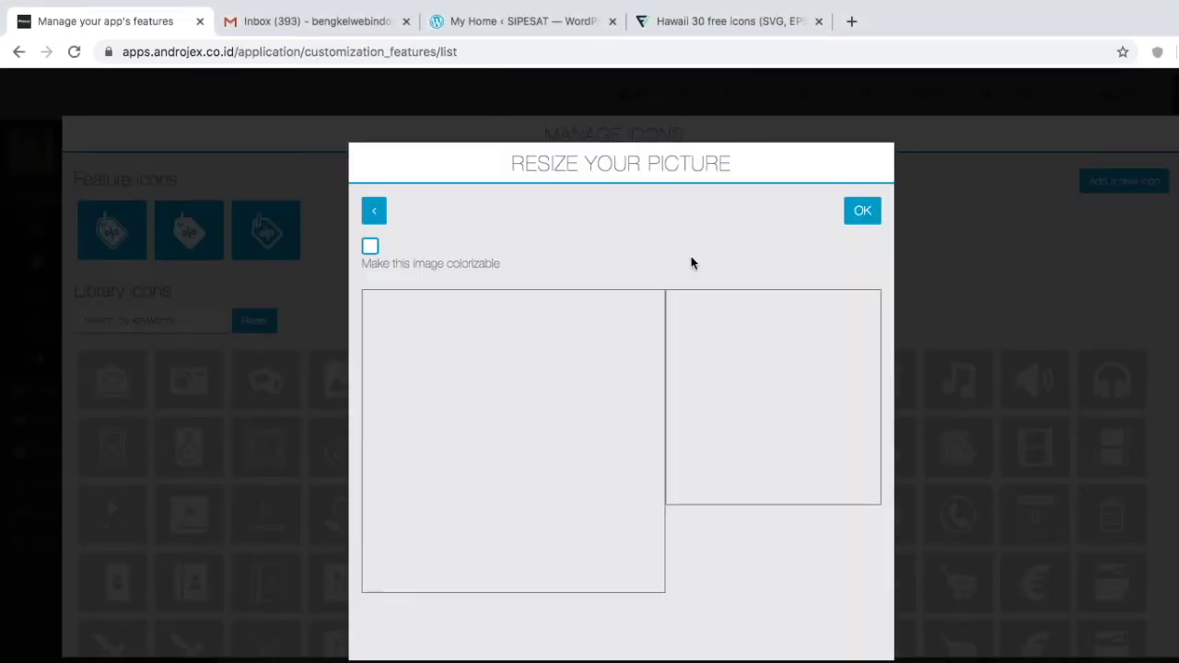
click(863, 212)
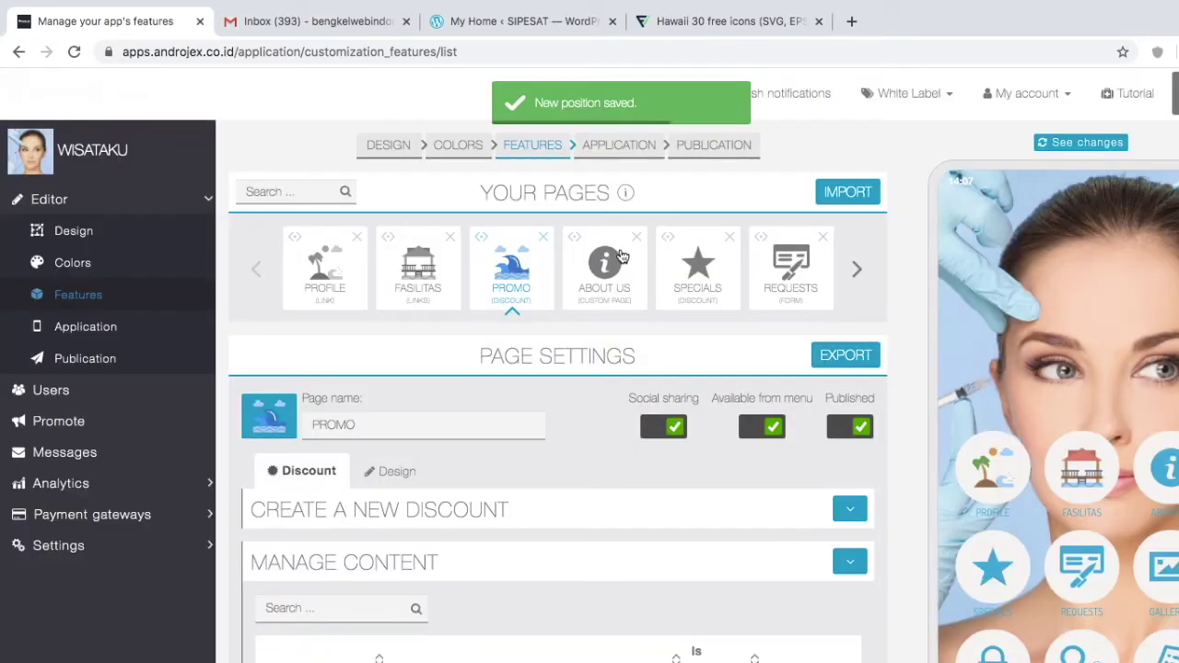
Step: Delete the ABOUT US, SPECIALS and GALLERIES pages and refresh the phone preview
click(637, 239)
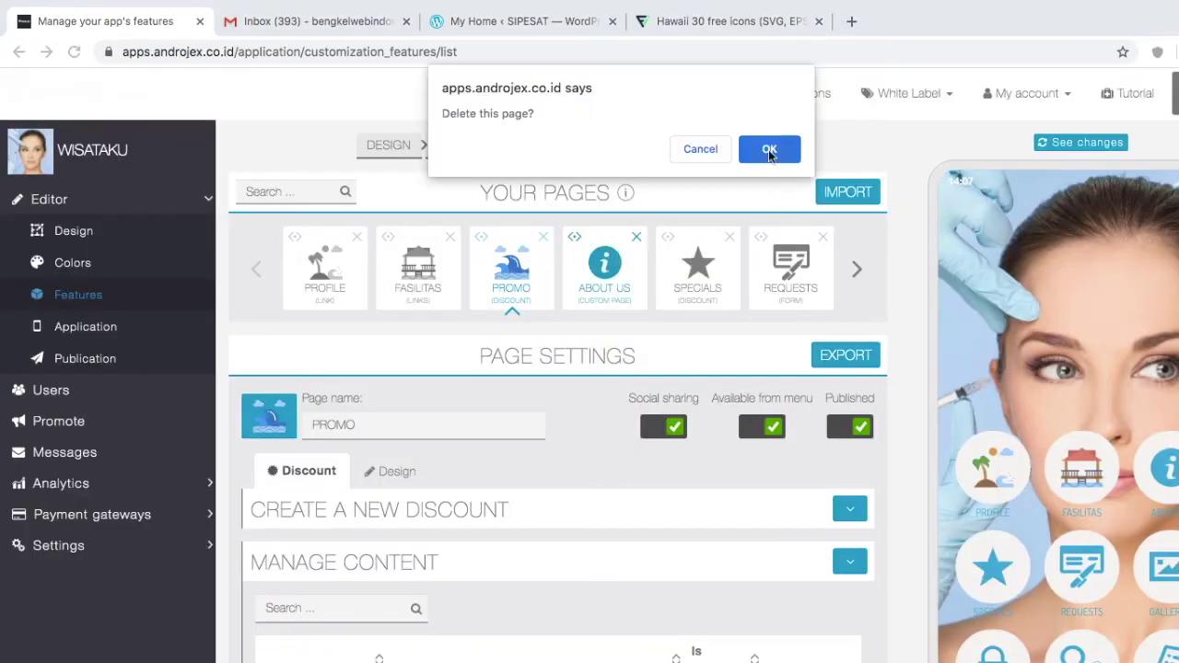
click(770, 147)
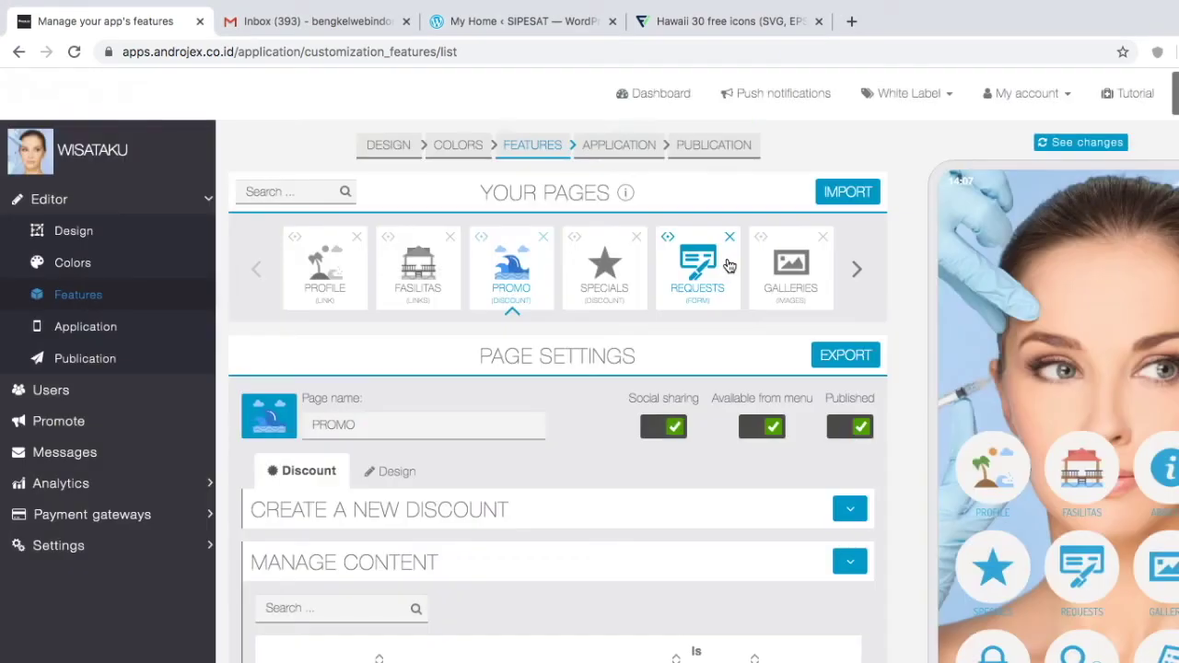
click(636, 237)
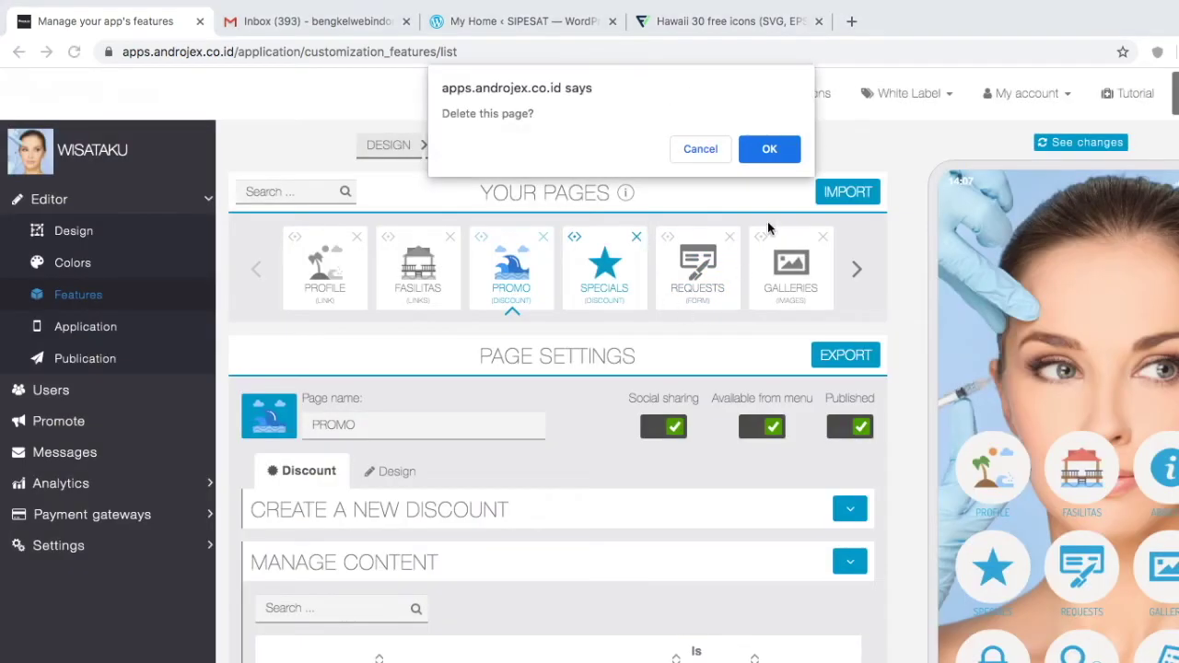
click(763, 148)
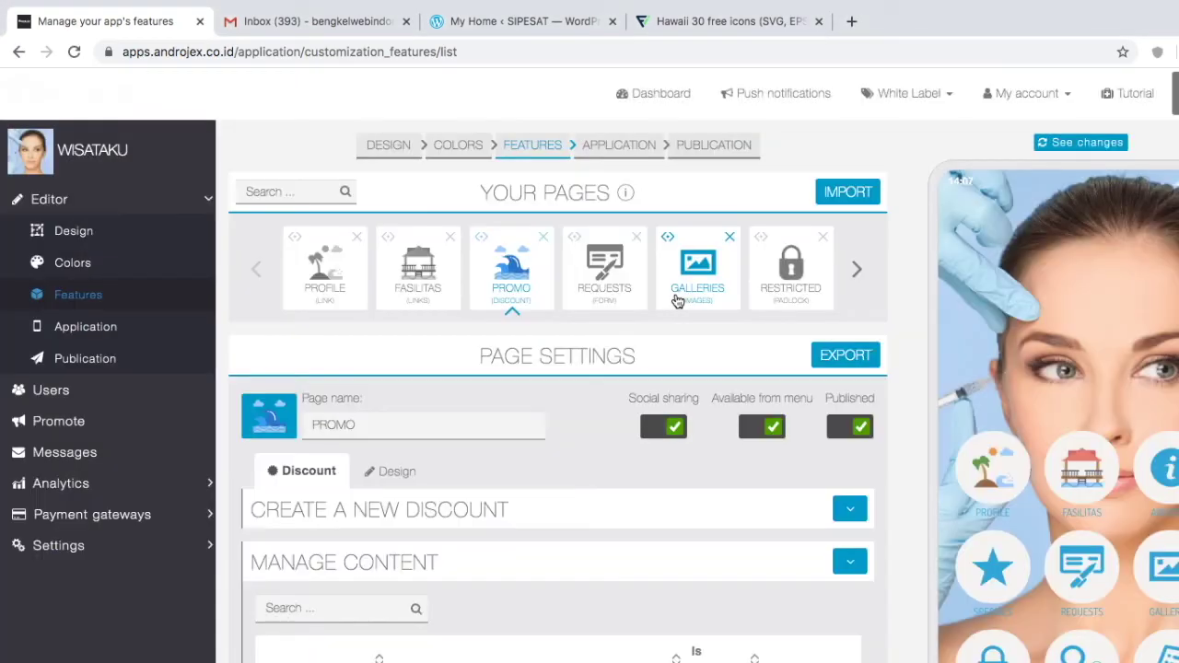
click(729, 237)
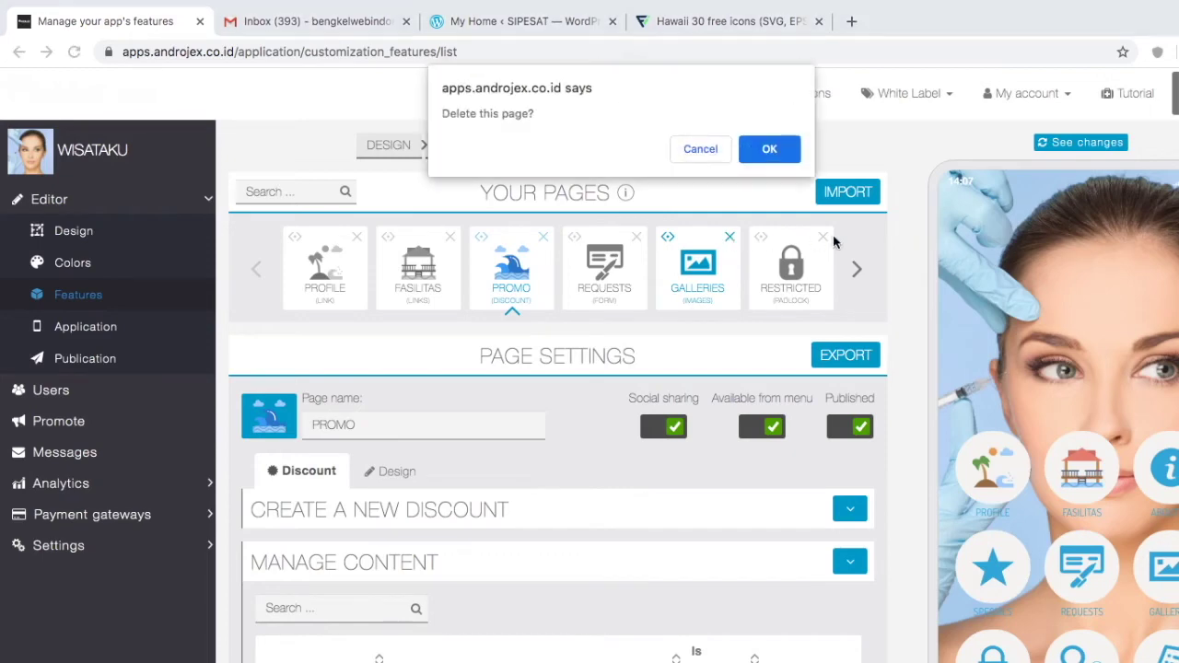
click(769, 150)
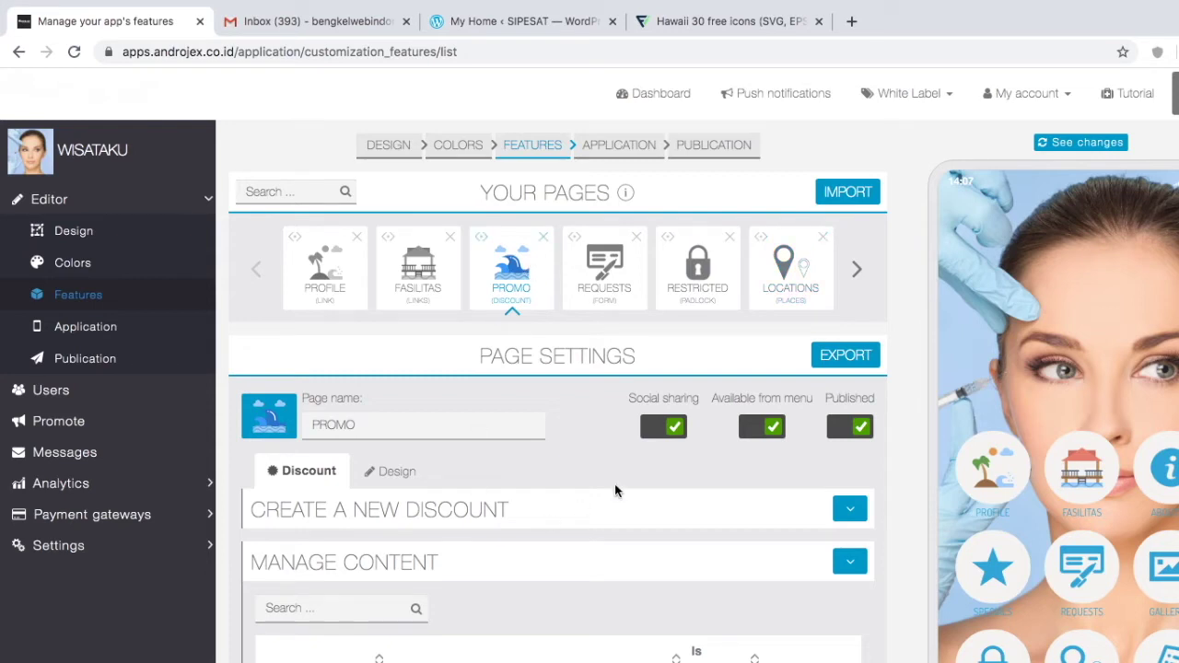
click(1073, 143)
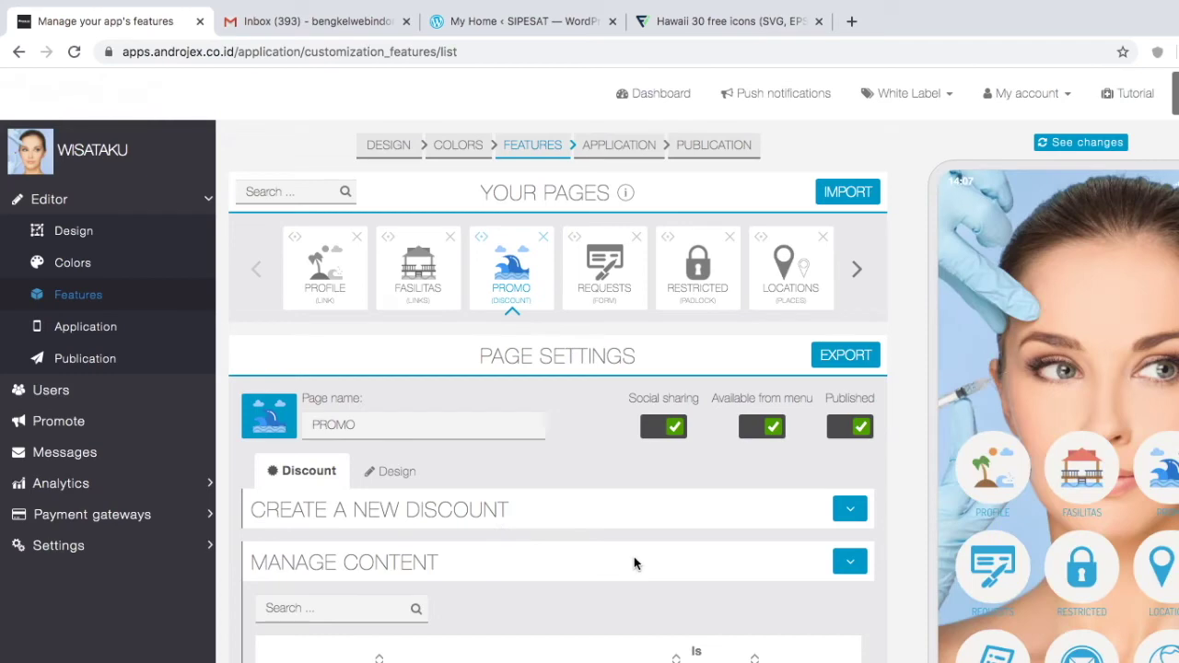
Step: Bring up the ADD PAGES catalogue and look through the available page types
scroll(633, 556, down, 3)
scroll(633, 562, up, 3)
scroll(669, 574, down, 2)
scroll(669, 573, up, 2)
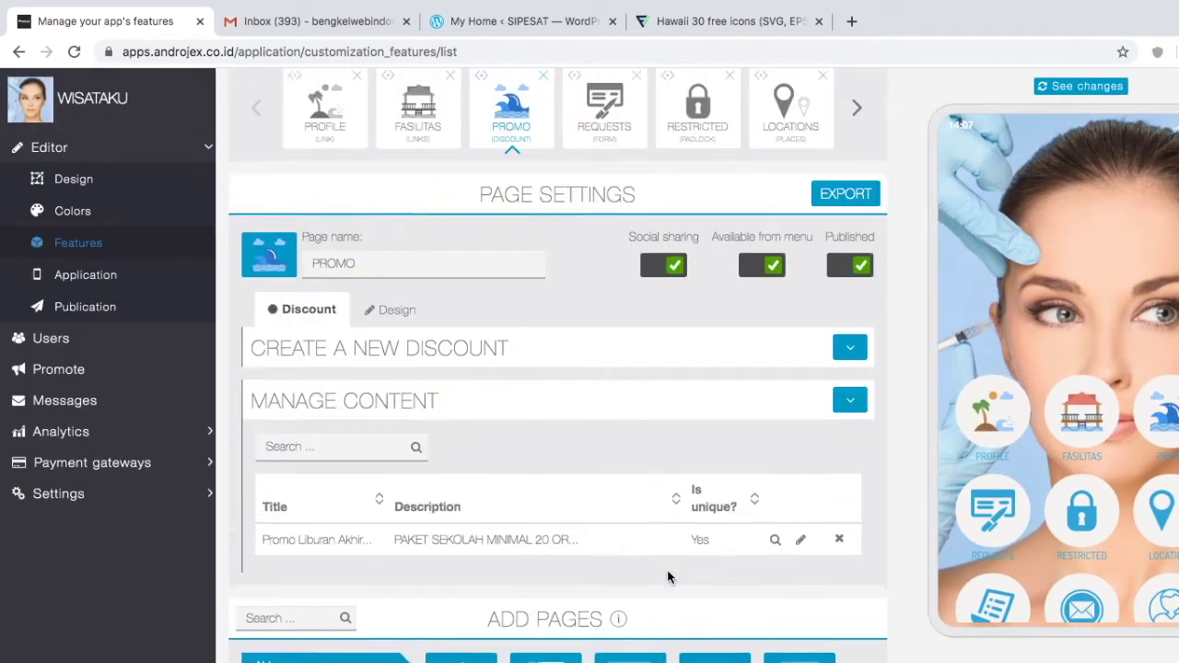
click(514, 237)
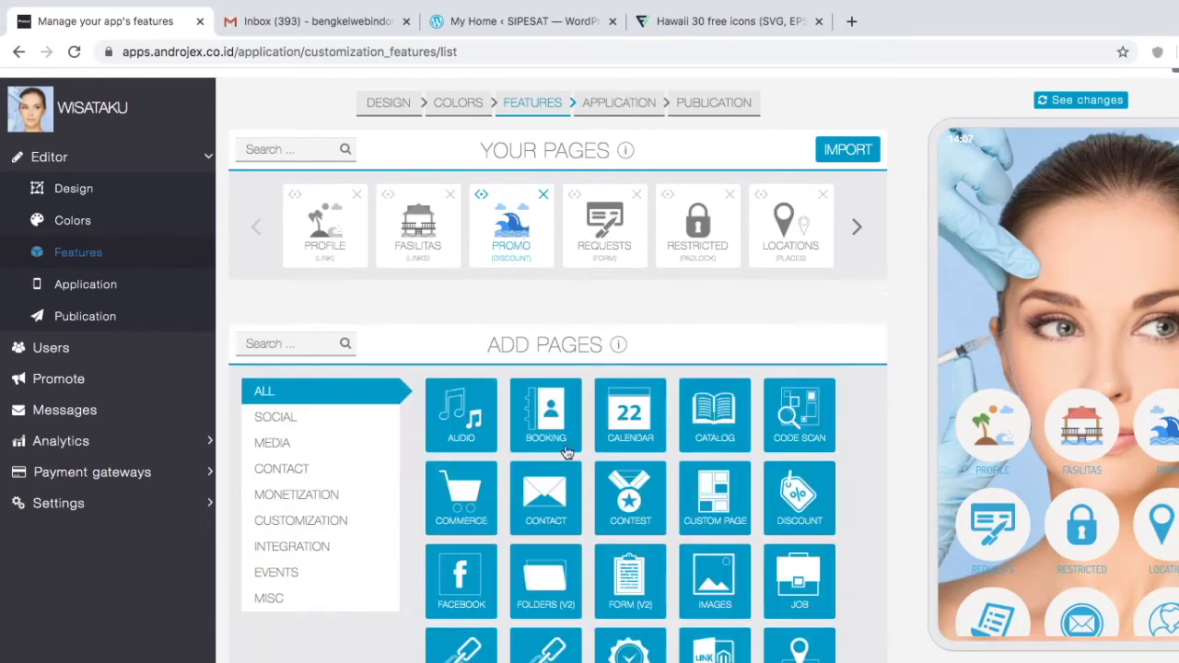
scroll(606, 558, down, 1)
scroll(605, 558, down, 2)
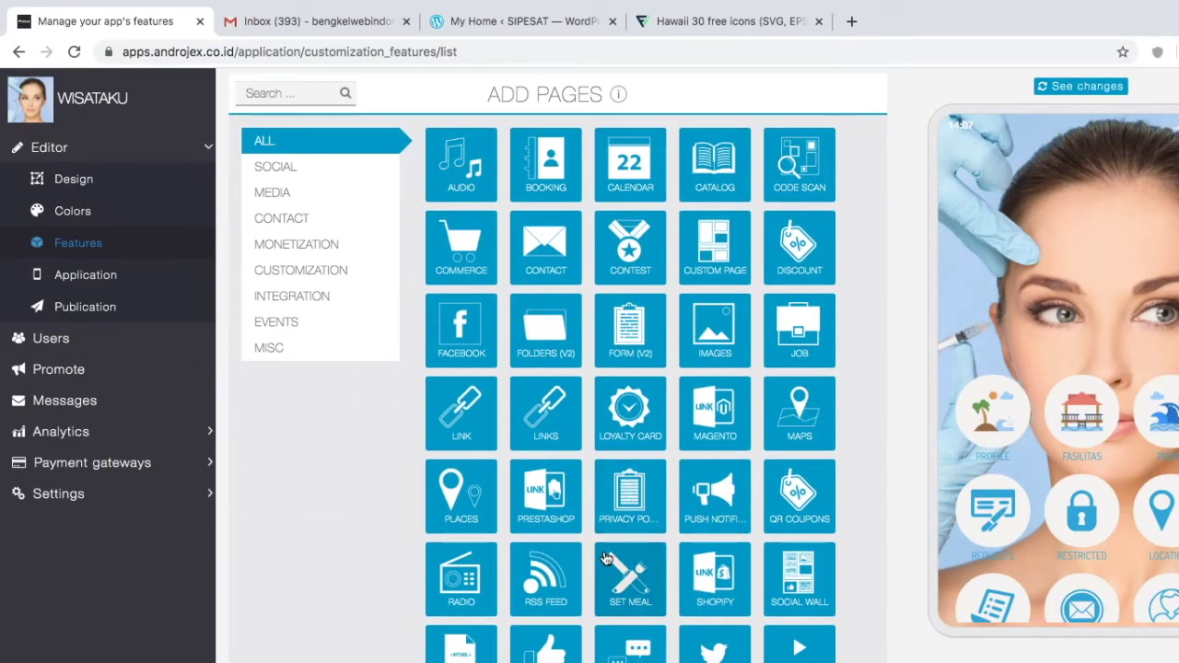
scroll(608, 557, down, 1)
scroll(605, 558, up, 4)
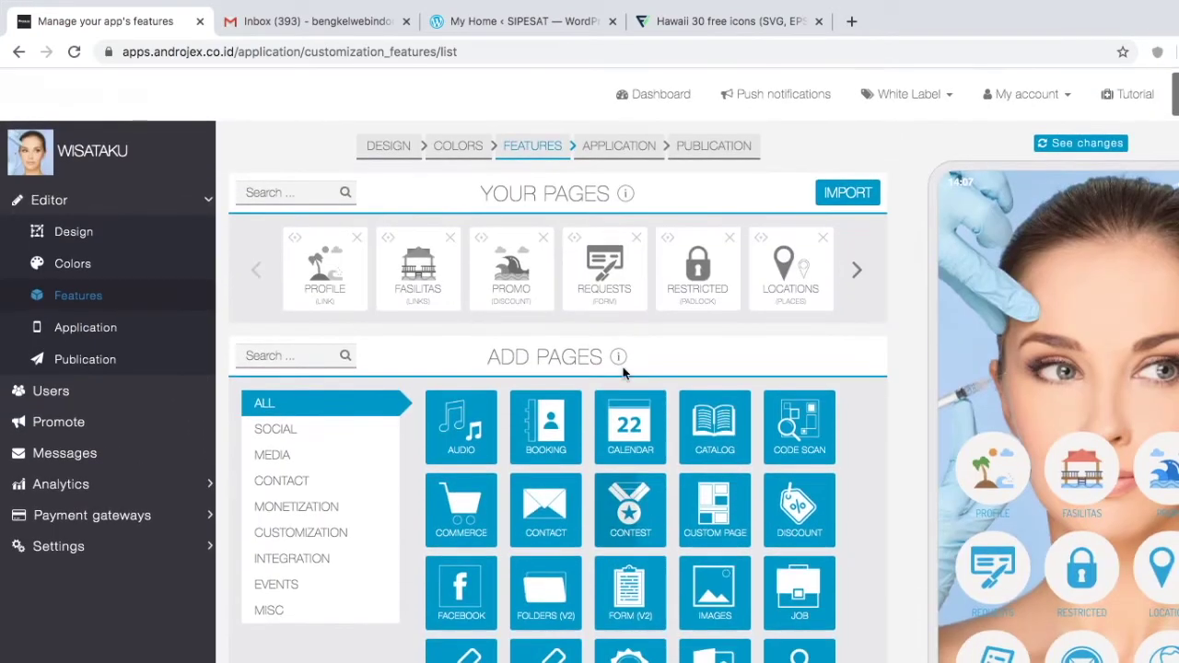
scroll(642, 624, down, 2)
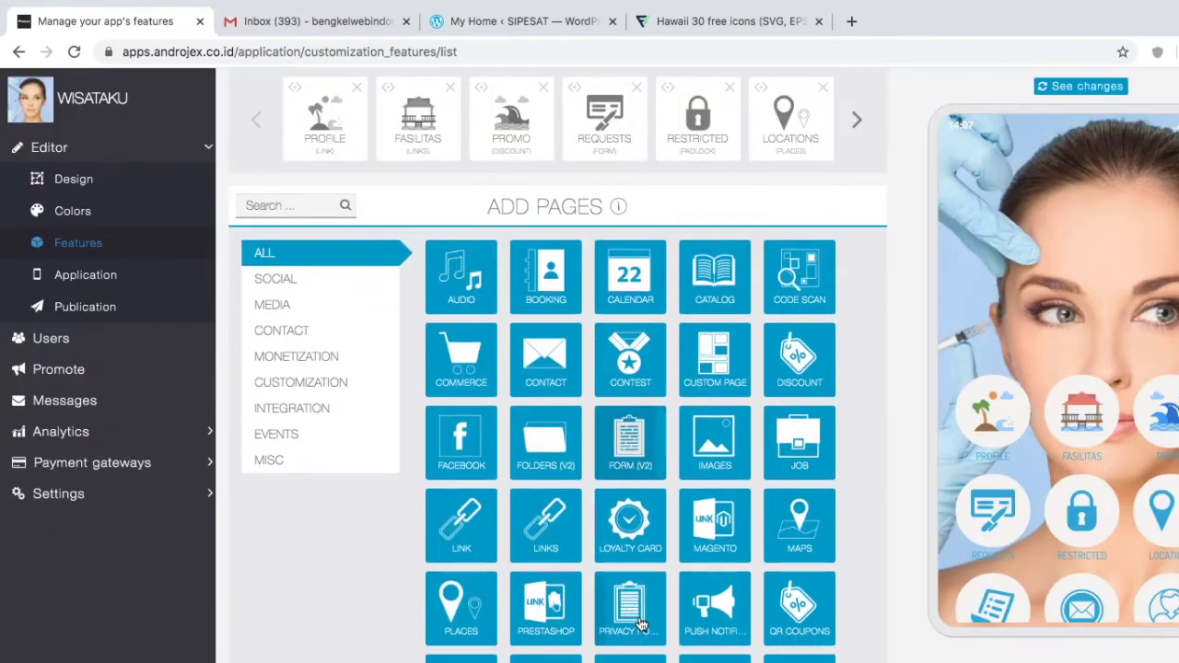
scroll(642, 624, down, 2)
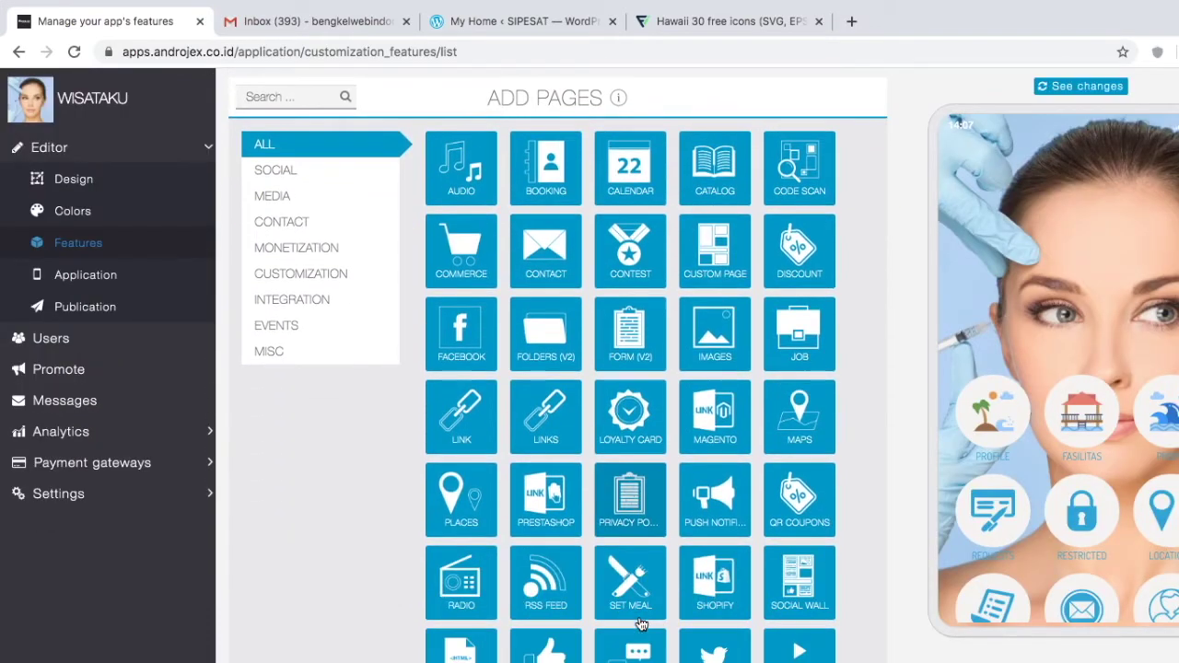
scroll(642, 625, up, 1)
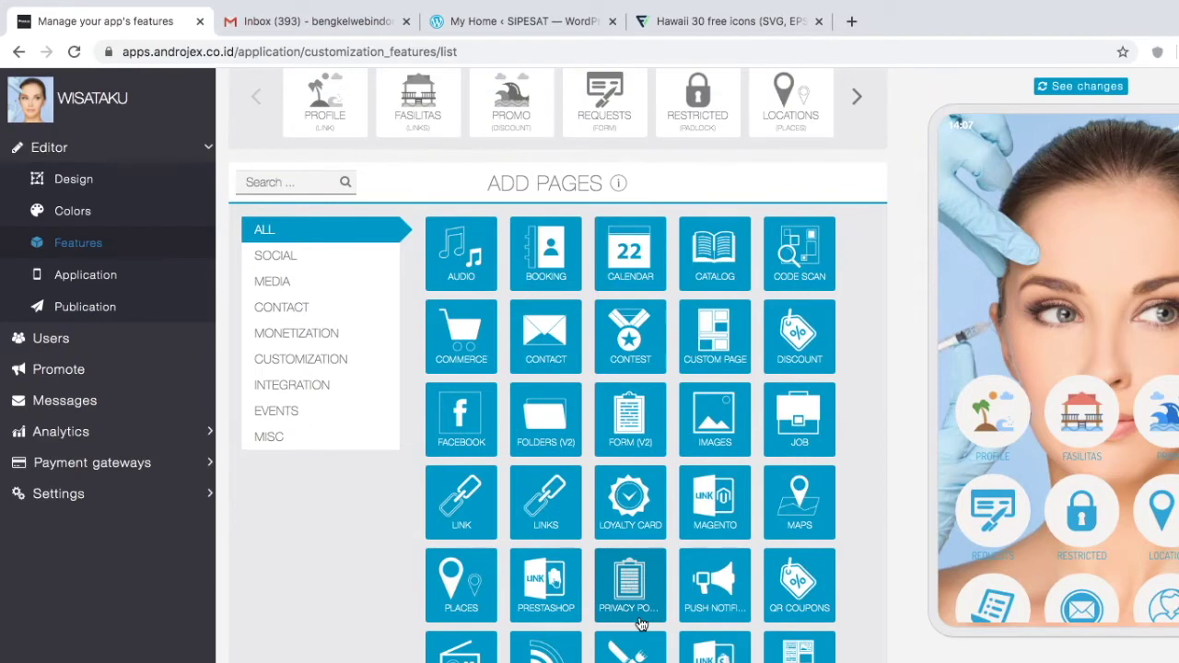
scroll(642, 625, down, 2)
scroll(642, 626, down, 1)
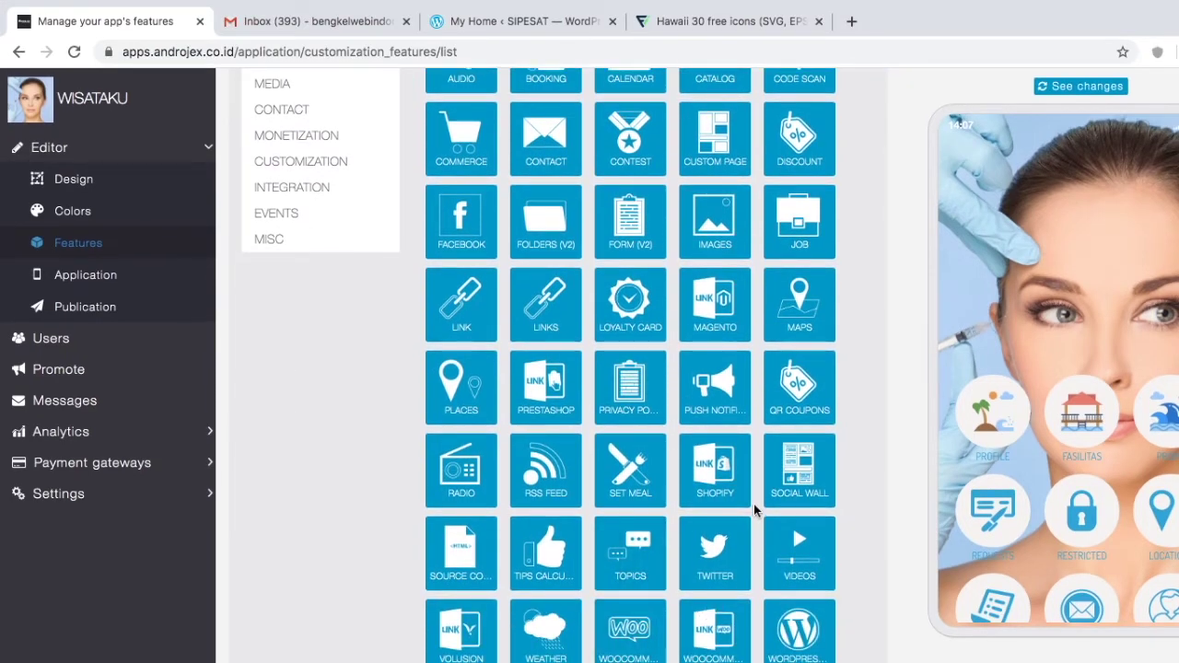
scroll(753, 504, up, 2)
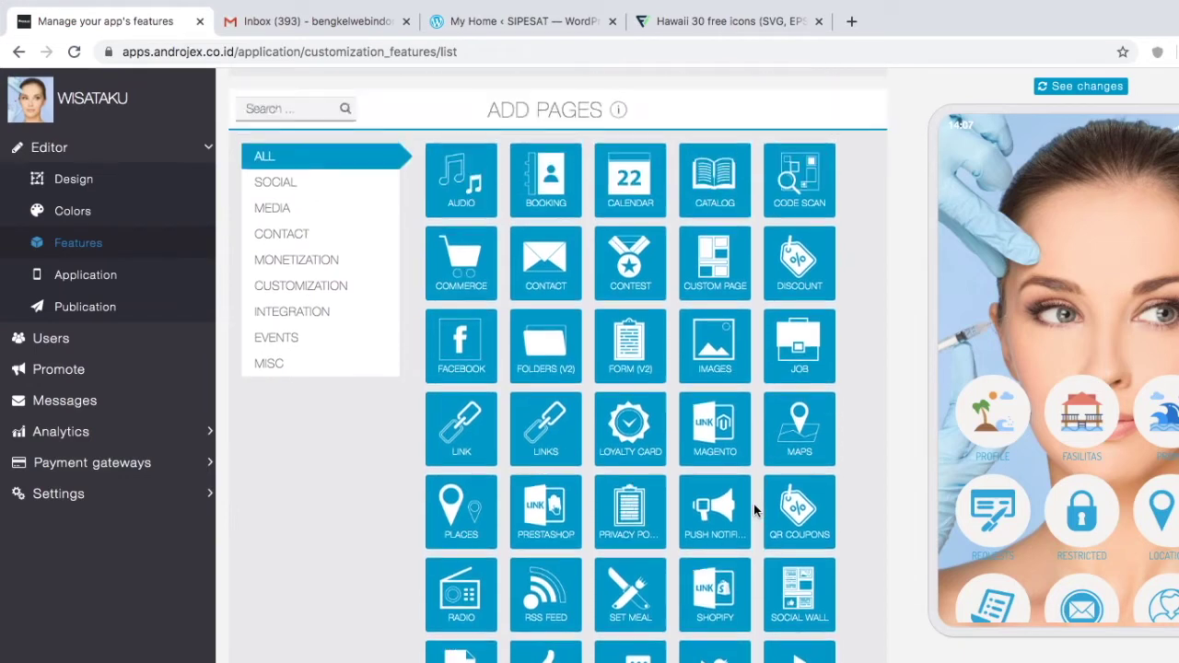
Step: Filter the catalogue by INTEGRATION, MONETIZATION, CUSTOMIZATION and EVENTS, ending on CONTACT
click(324, 318)
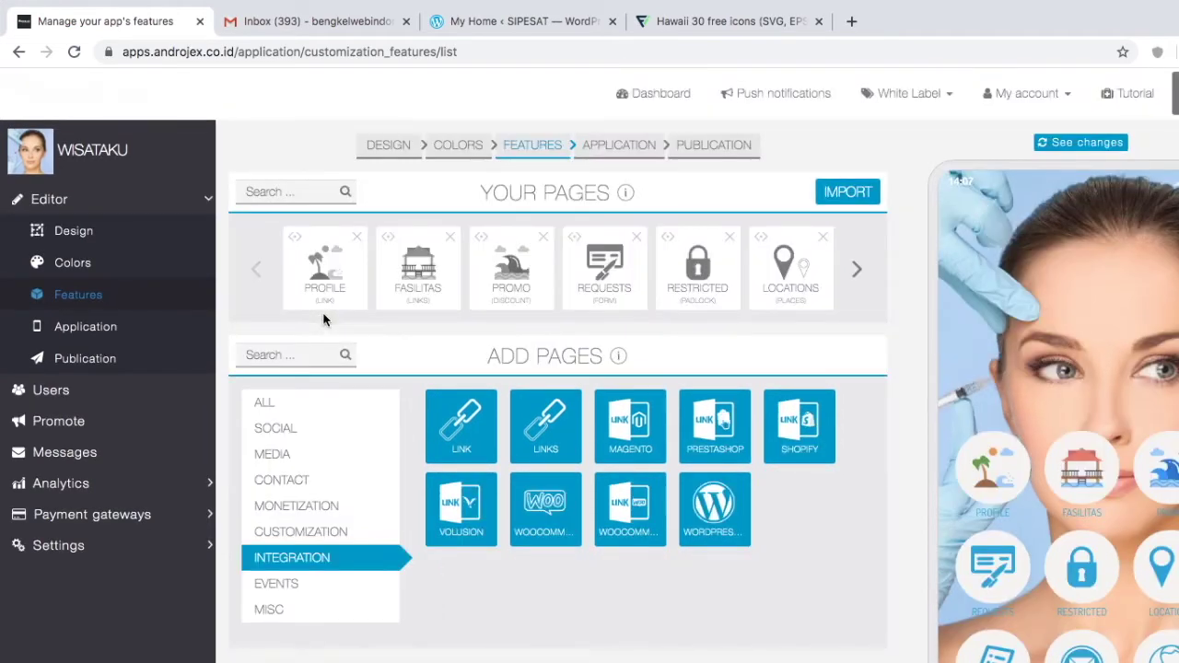
click(317, 510)
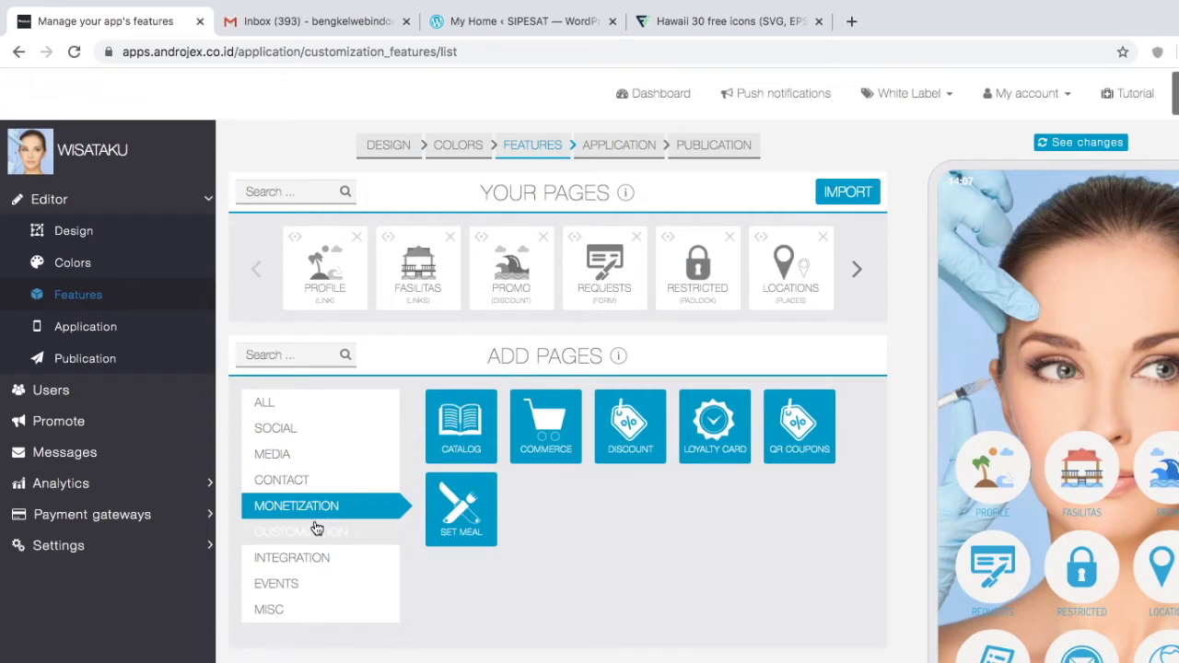
click(314, 529)
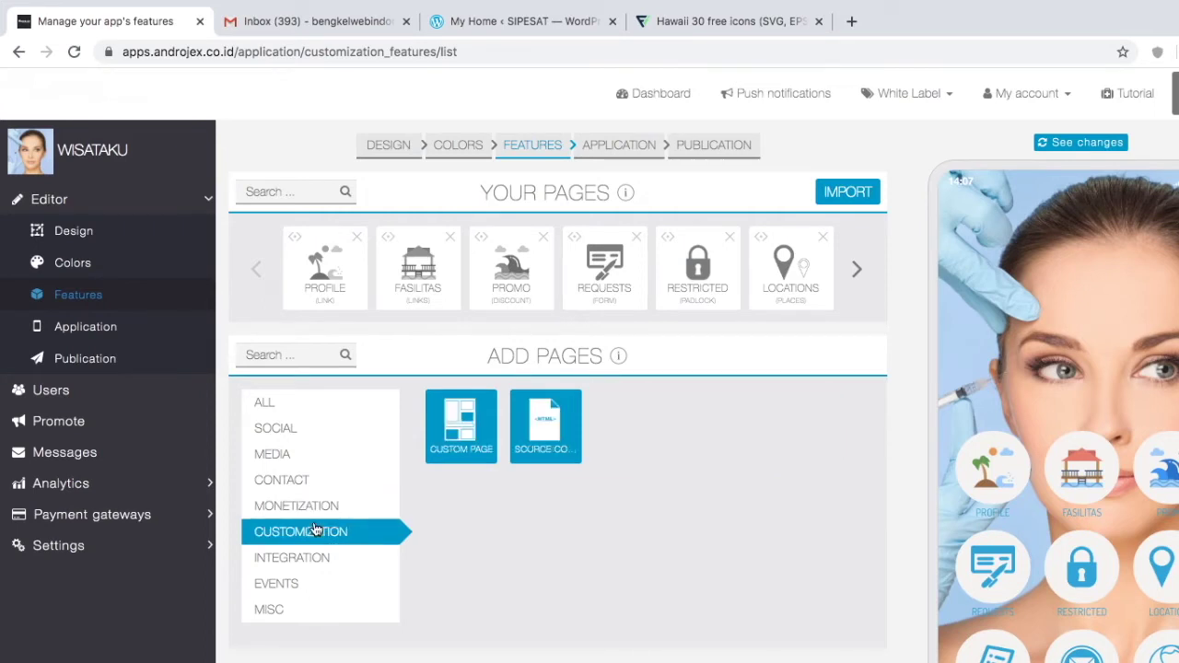
click(287, 584)
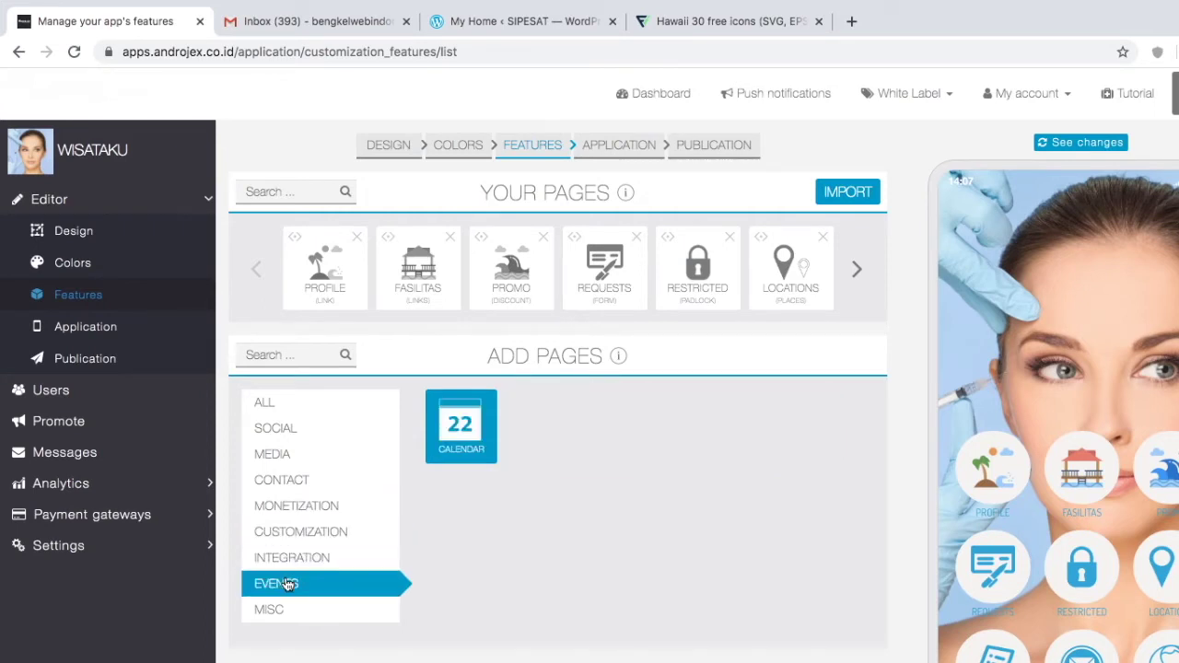
click(295, 477)
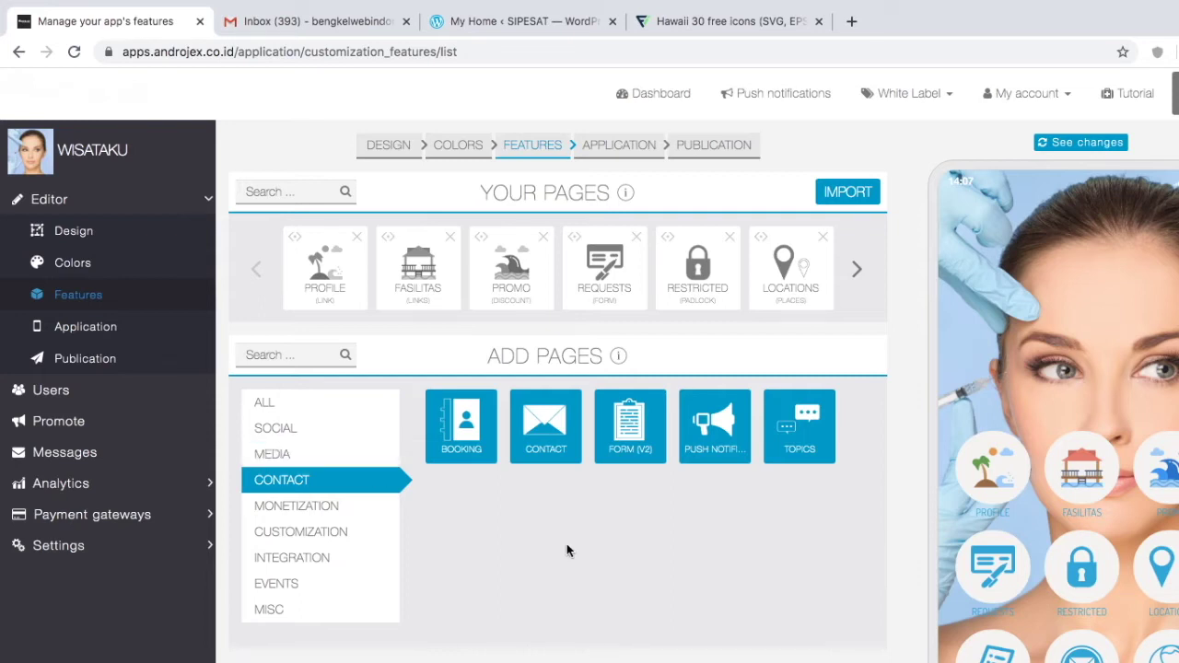
Step: Add a Booking page to the app
click(464, 428)
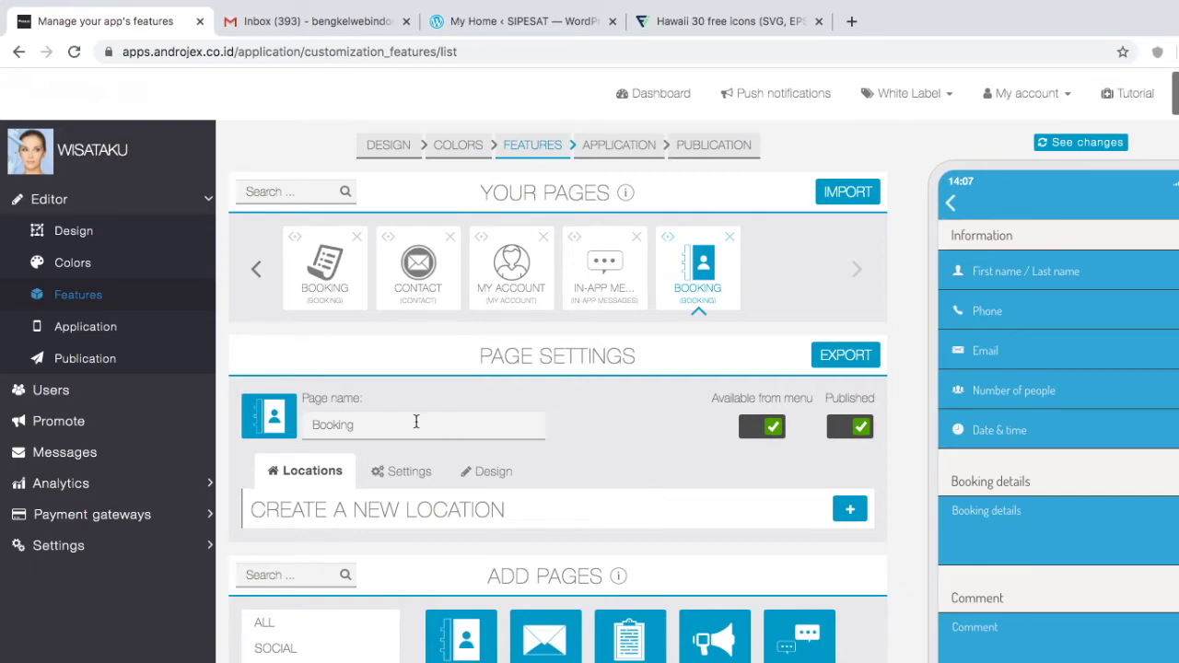
scroll(504, 563, down, 4)
scroll(504, 563, up, 2)
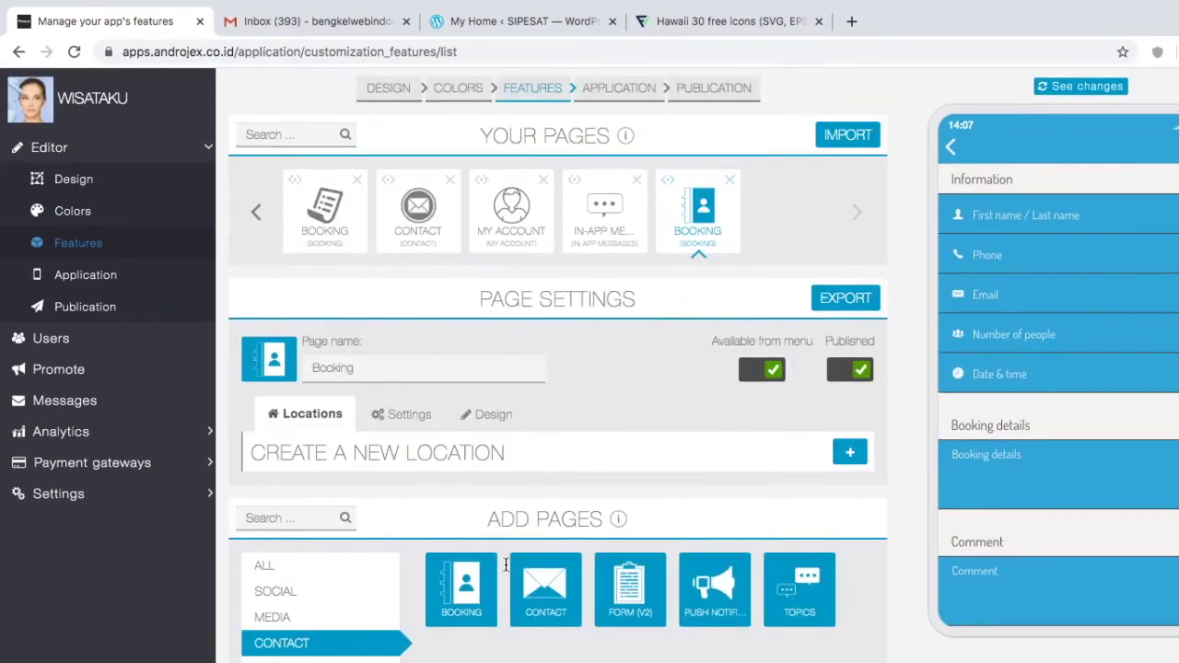
scroll(504, 562, up, 2)
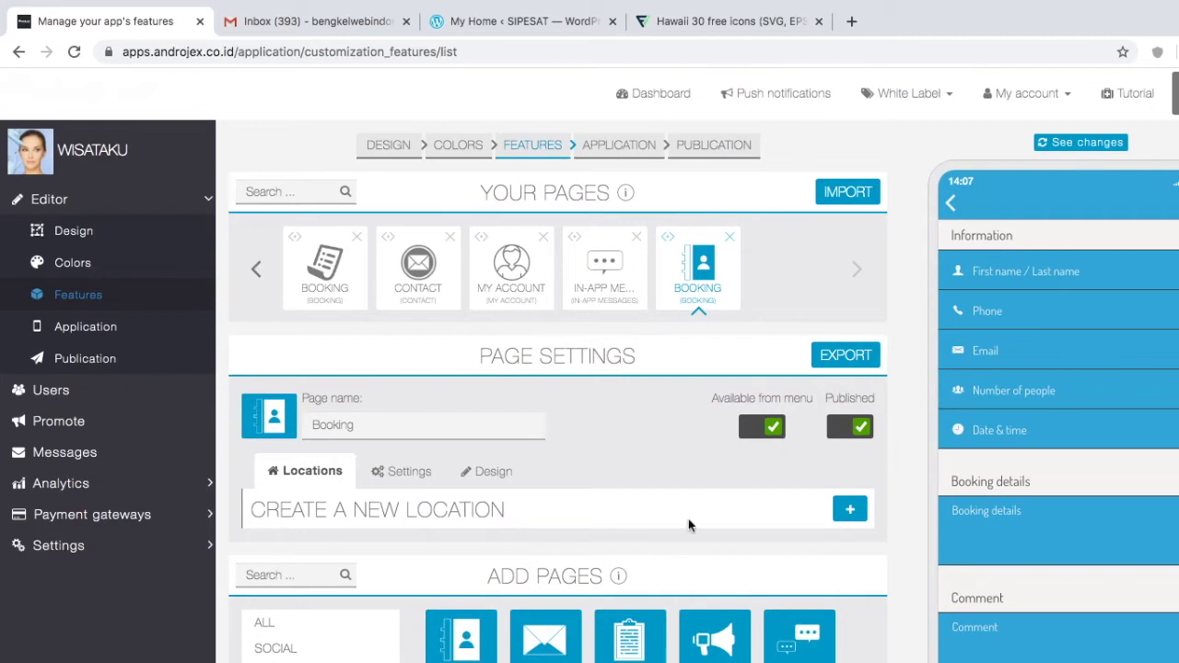
Step: Create a booking location named WISATKU with its contact e-mail address
click(850, 511)
scroll(675, 603, down, 1)
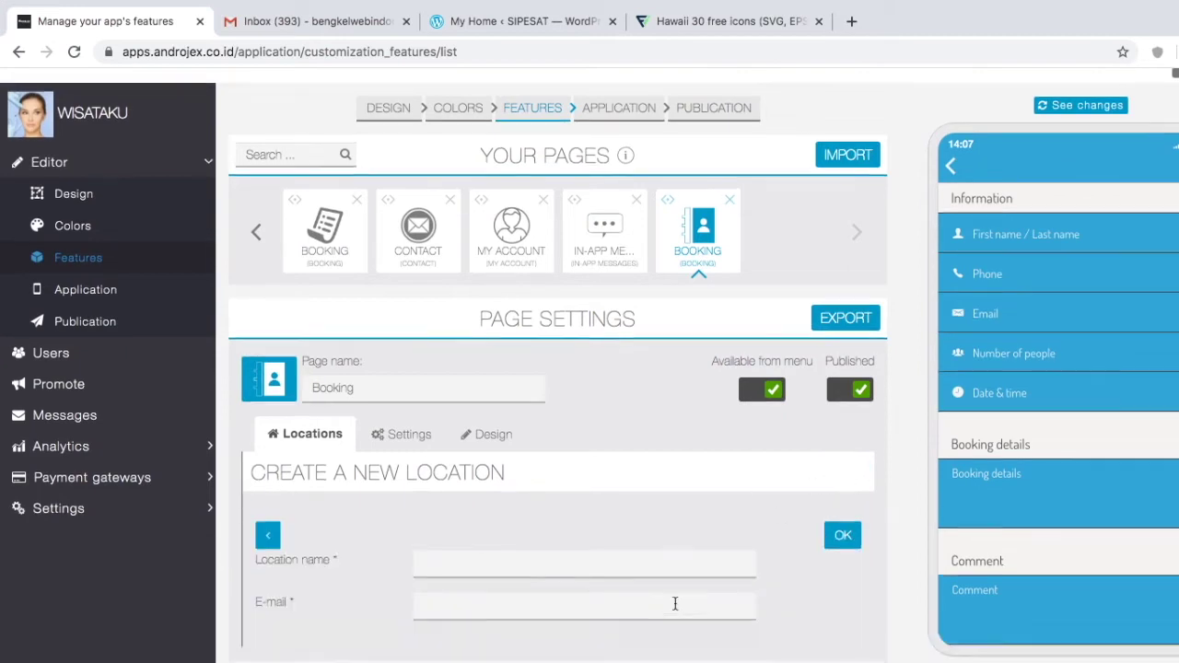
scroll(675, 603, down, 3)
click(484, 468)
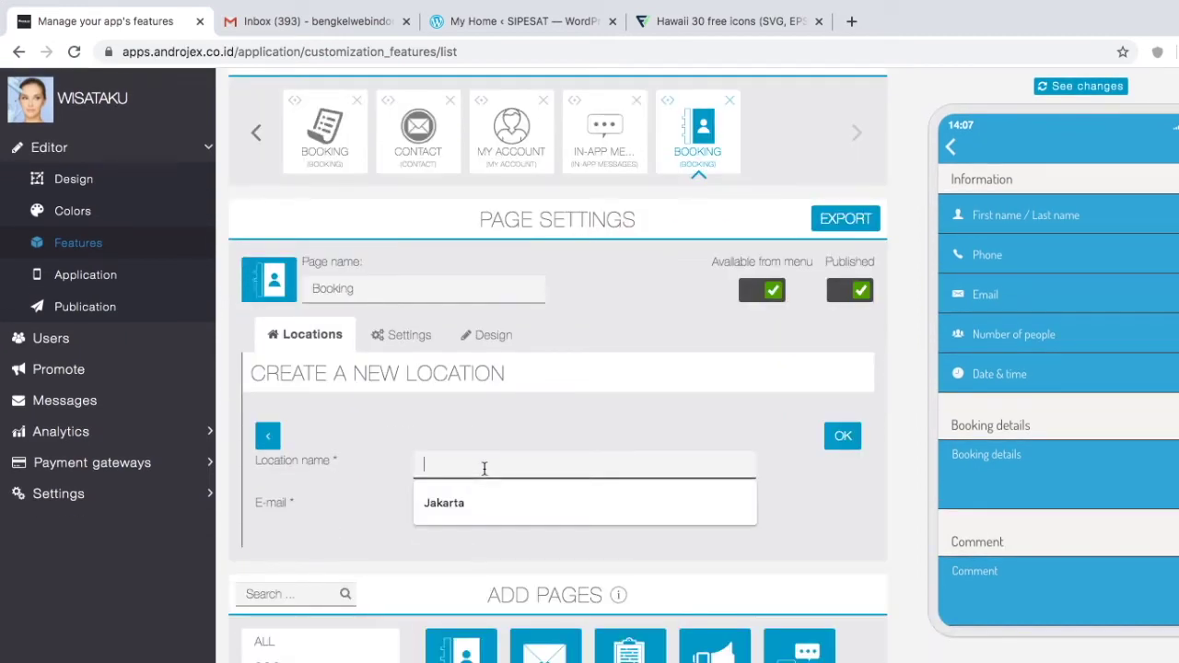
text(WISATKU)
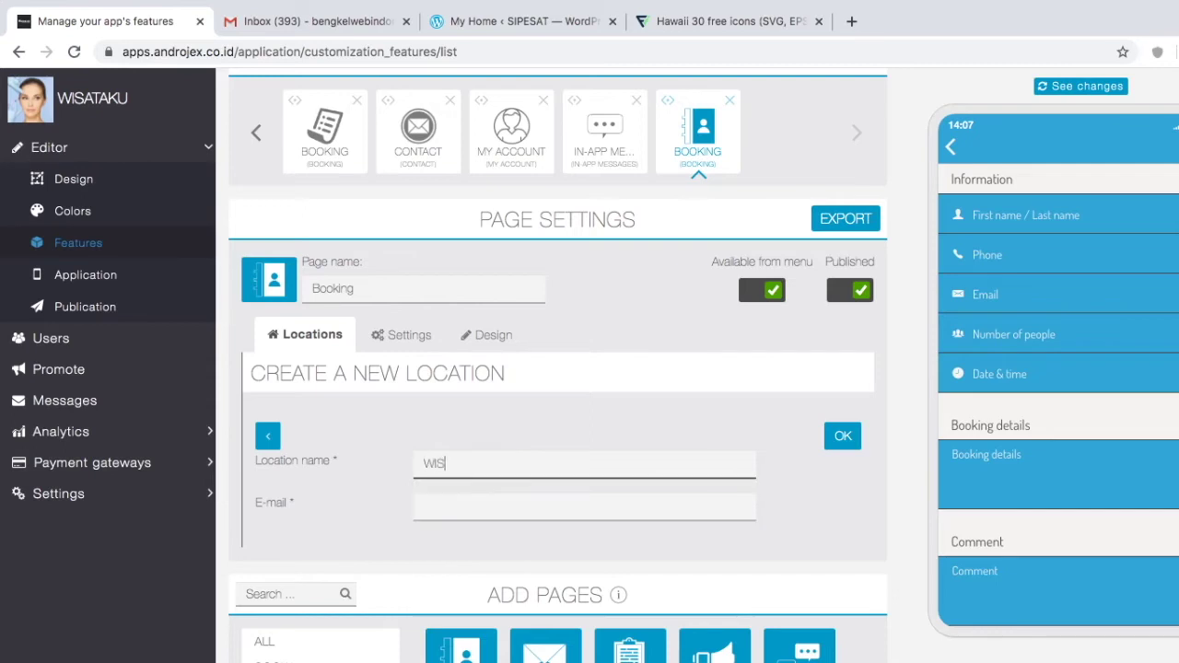
click(416, 499)
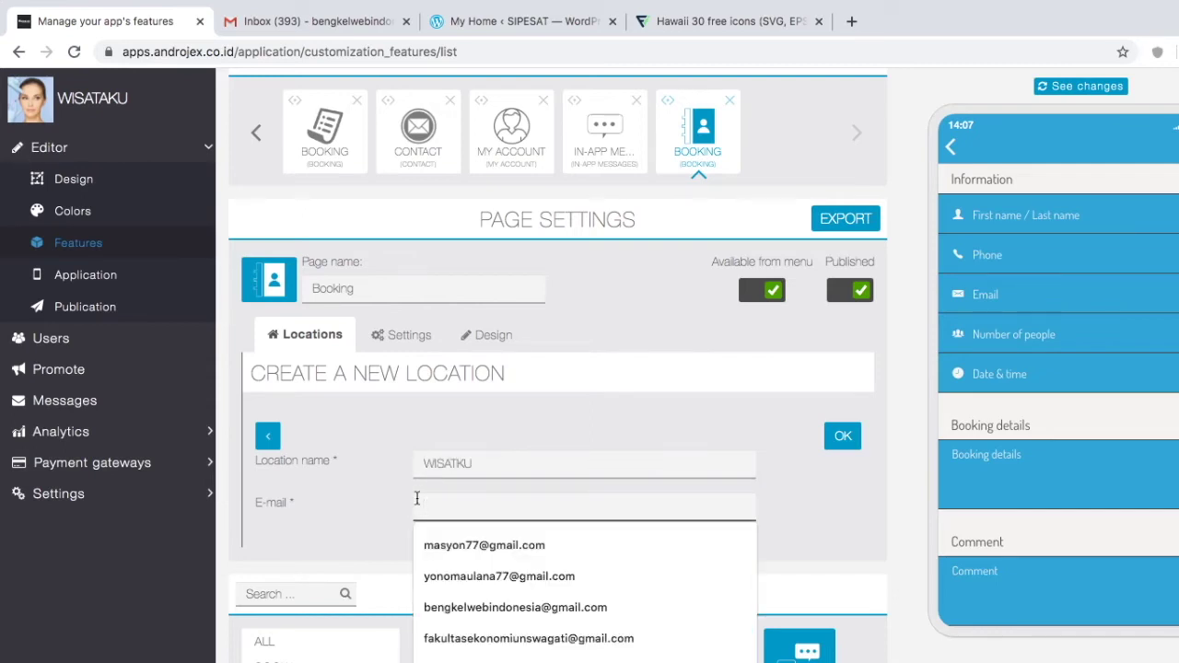
click(499, 600)
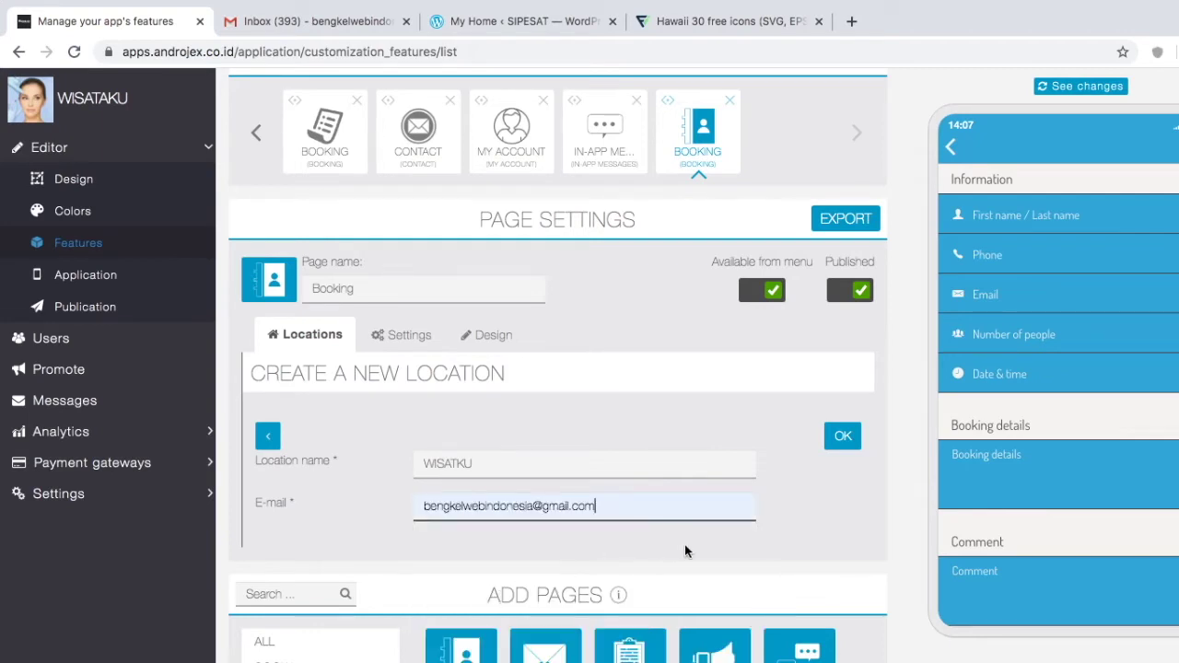
click(842, 437)
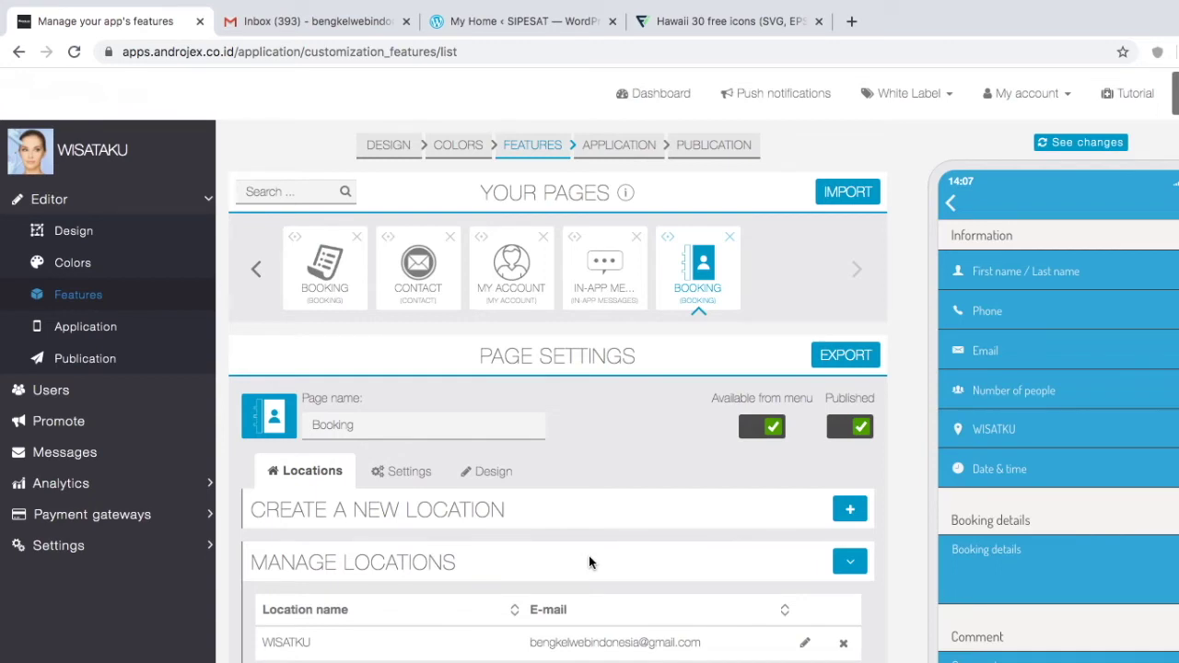
Step: Give the Booking page the description 'ini adalah form pemesanan tiket secara onine khusus untuk rombongan'
click(391, 474)
scroll(474, 600, down, 3)
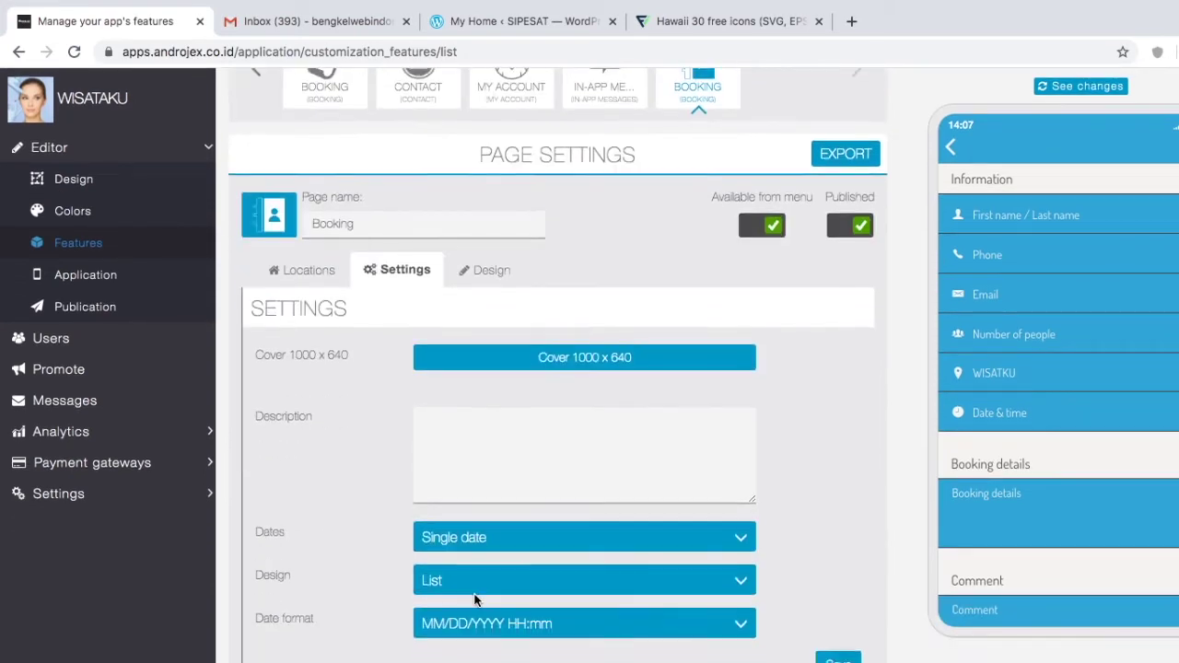
scroll(473, 631, up, 1)
click(525, 511)
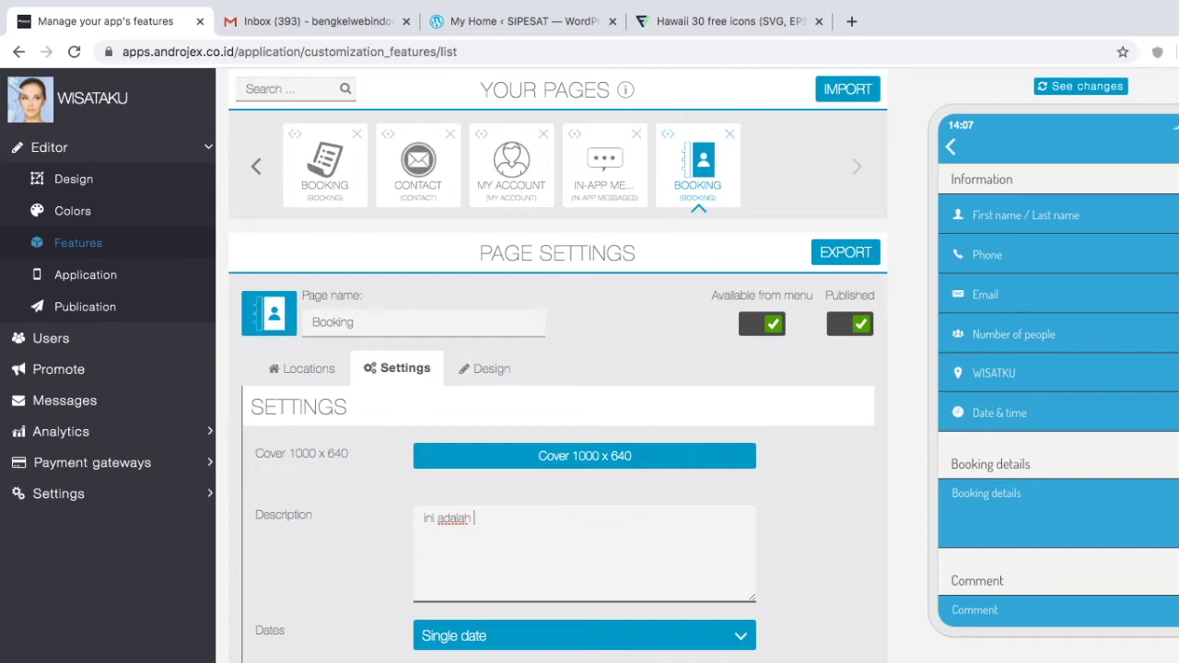
text(ini adalah form pemesanan tiket secara onine khusus untuk rombongan)
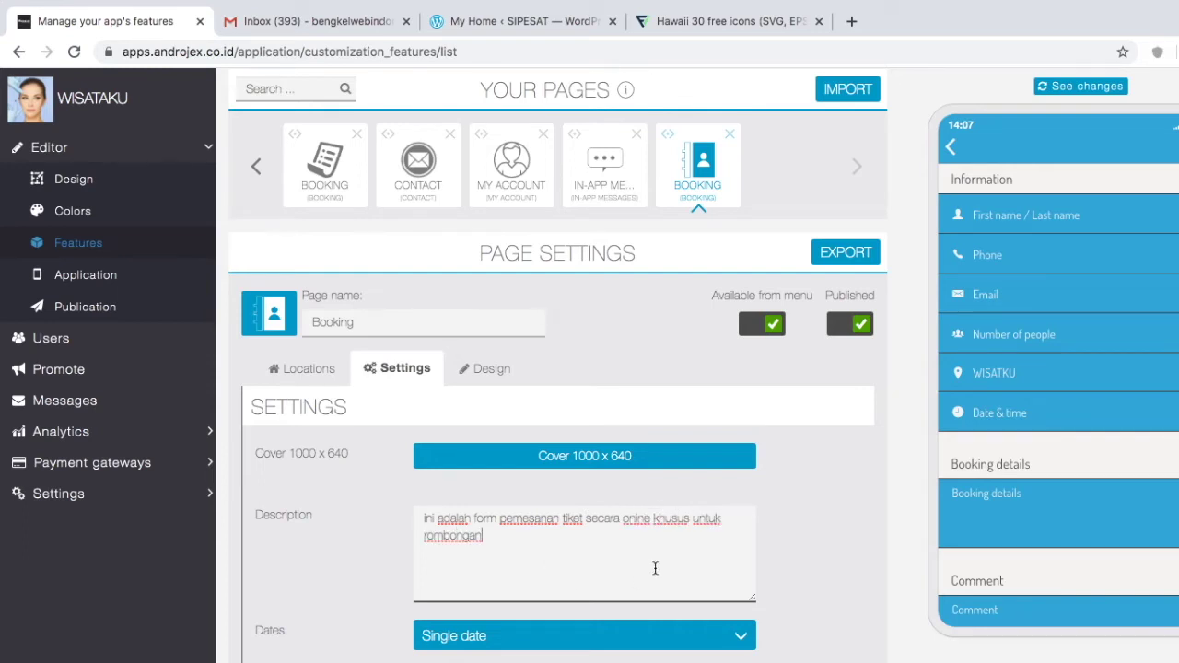
Step: Keep Single date mode, set Card design and DD MM YYYY HH:mm date format, then save
scroll(701, 562, down, 2)
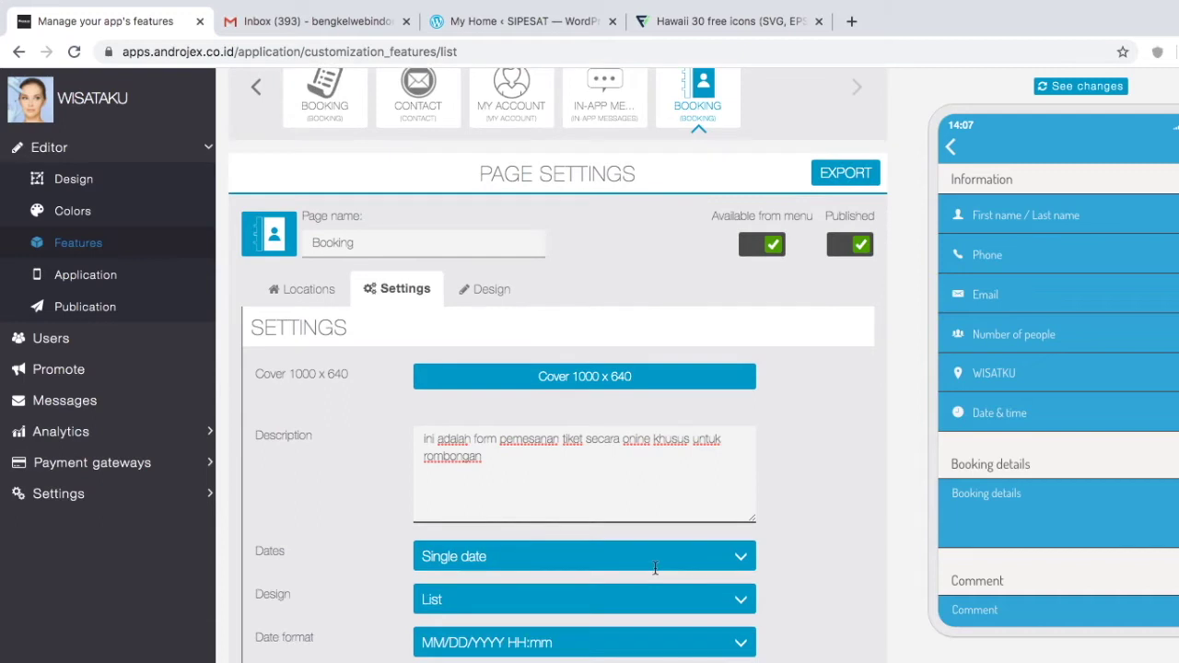
click(724, 553)
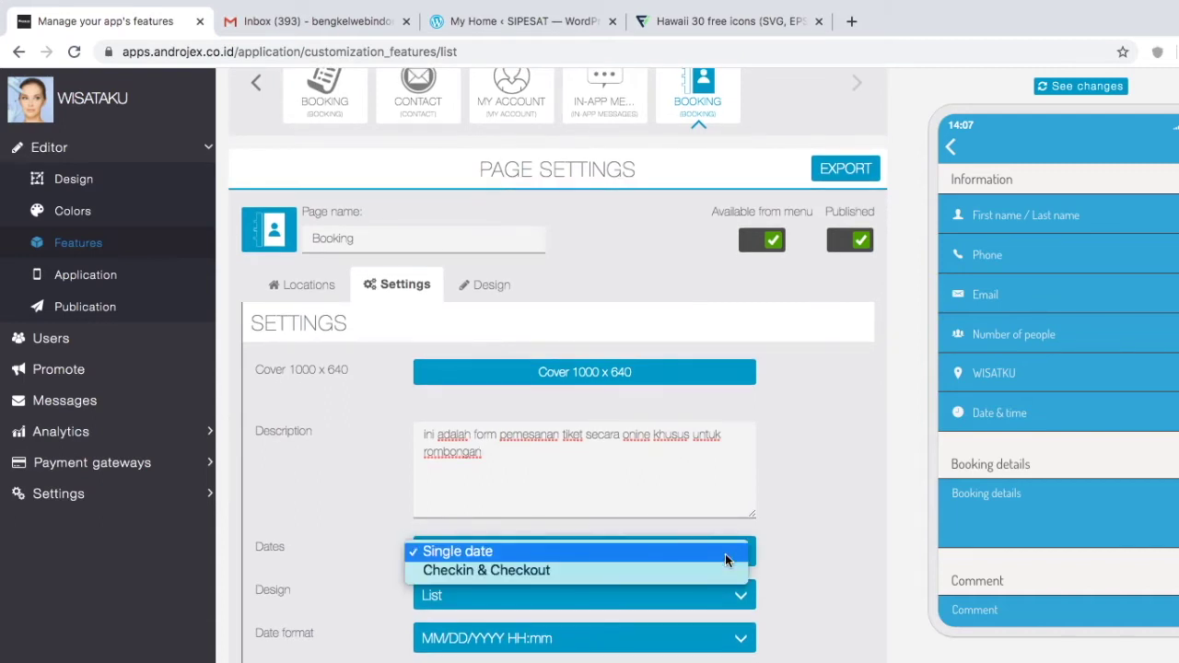
click(797, 565)
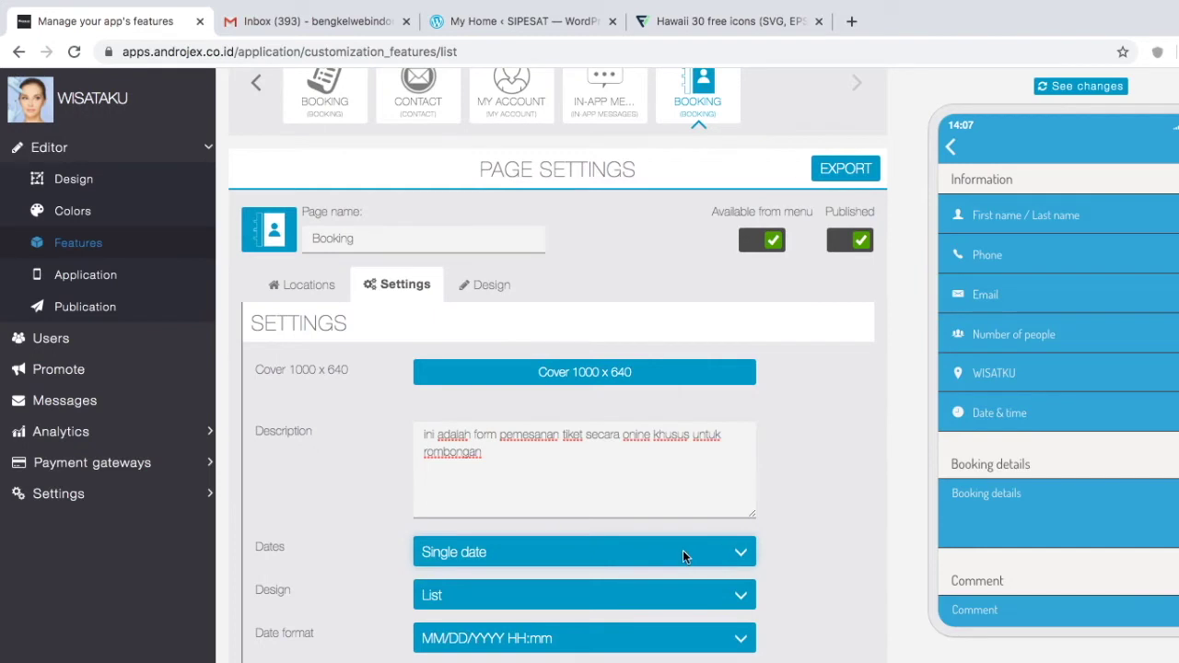
click(559, 549)
click(785, 530)
scroll(777, 579, down, 2)
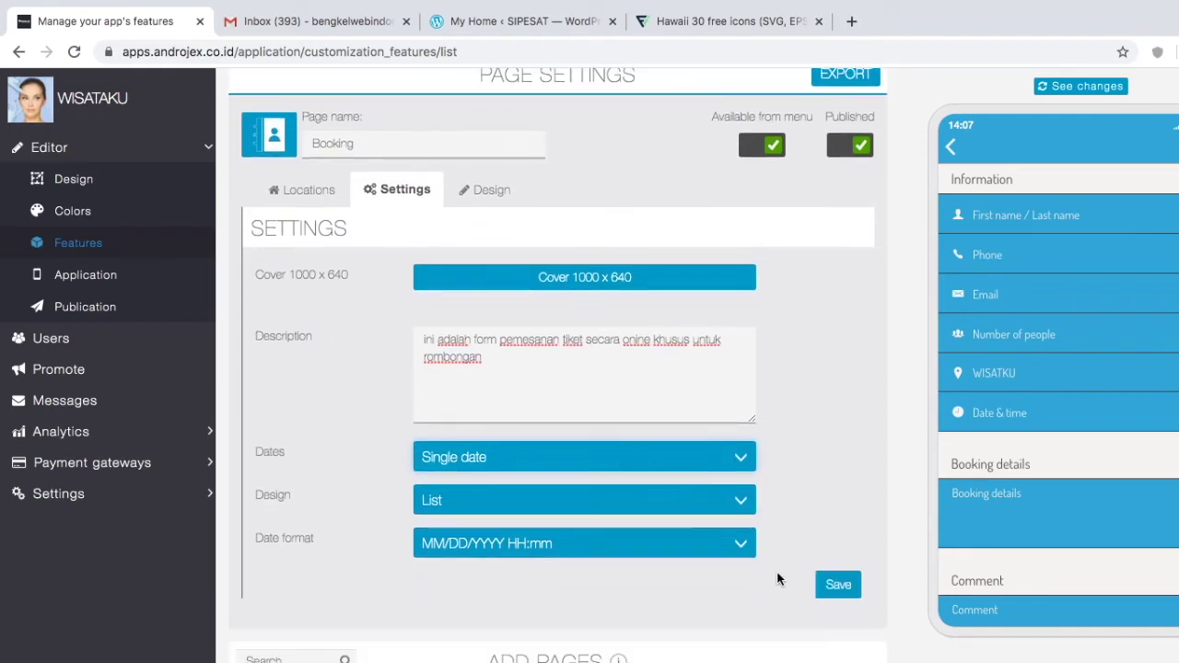
click(683, 521)
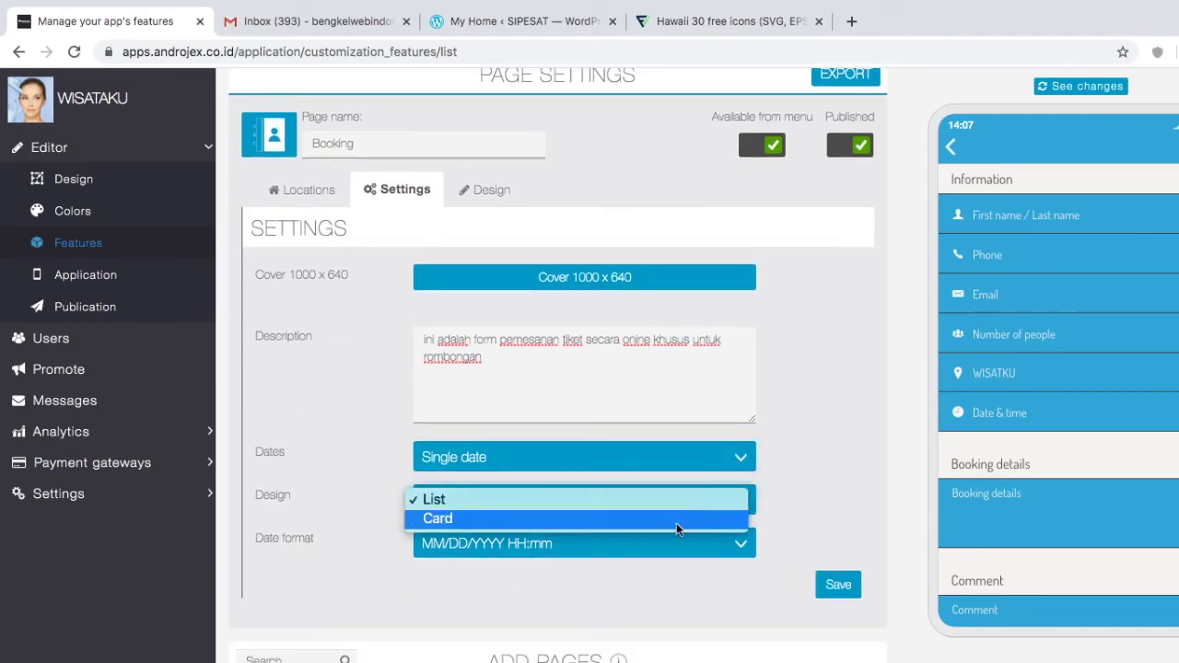
click(673, 525)
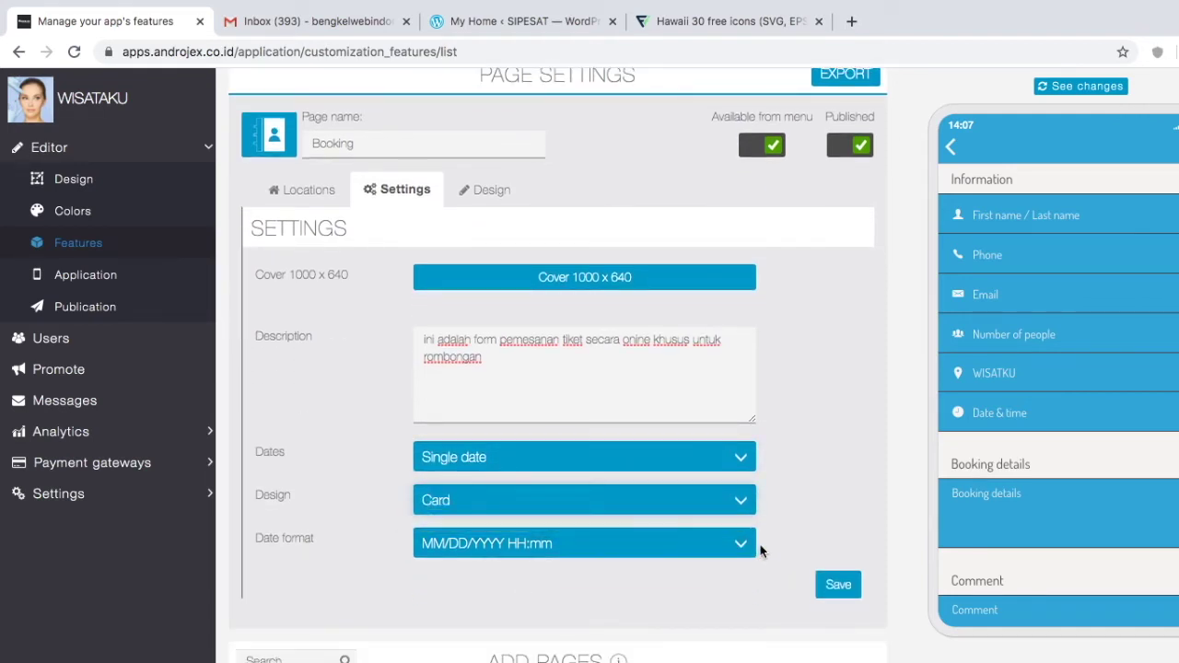
click(705, 534)
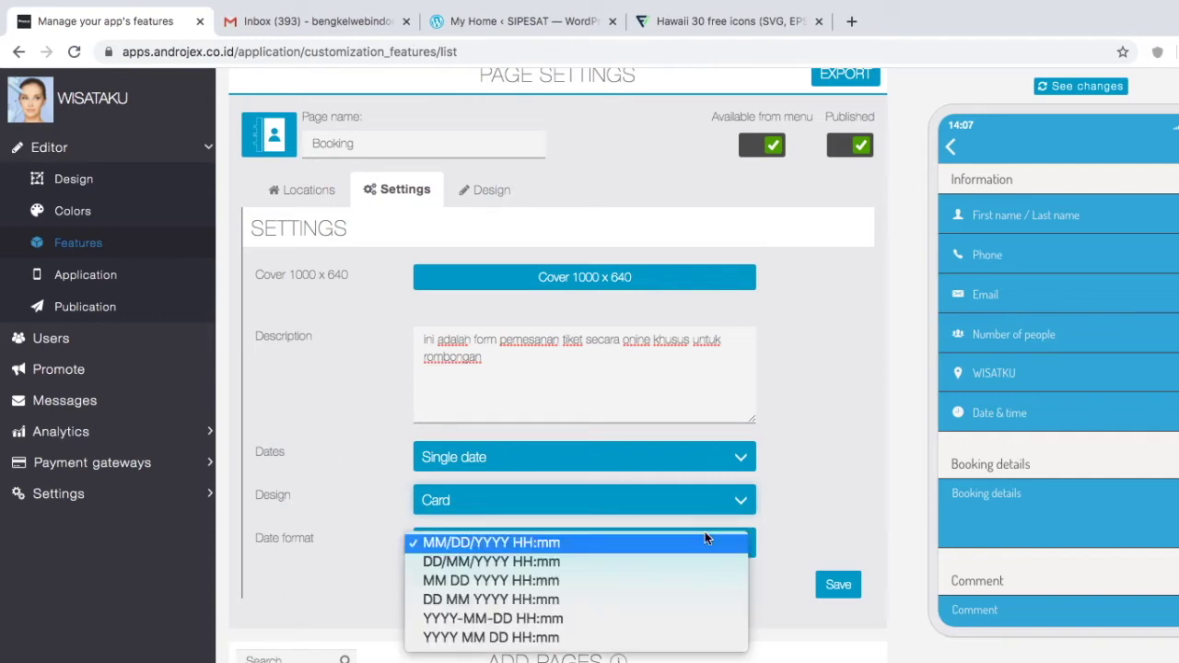
click(542, 603)
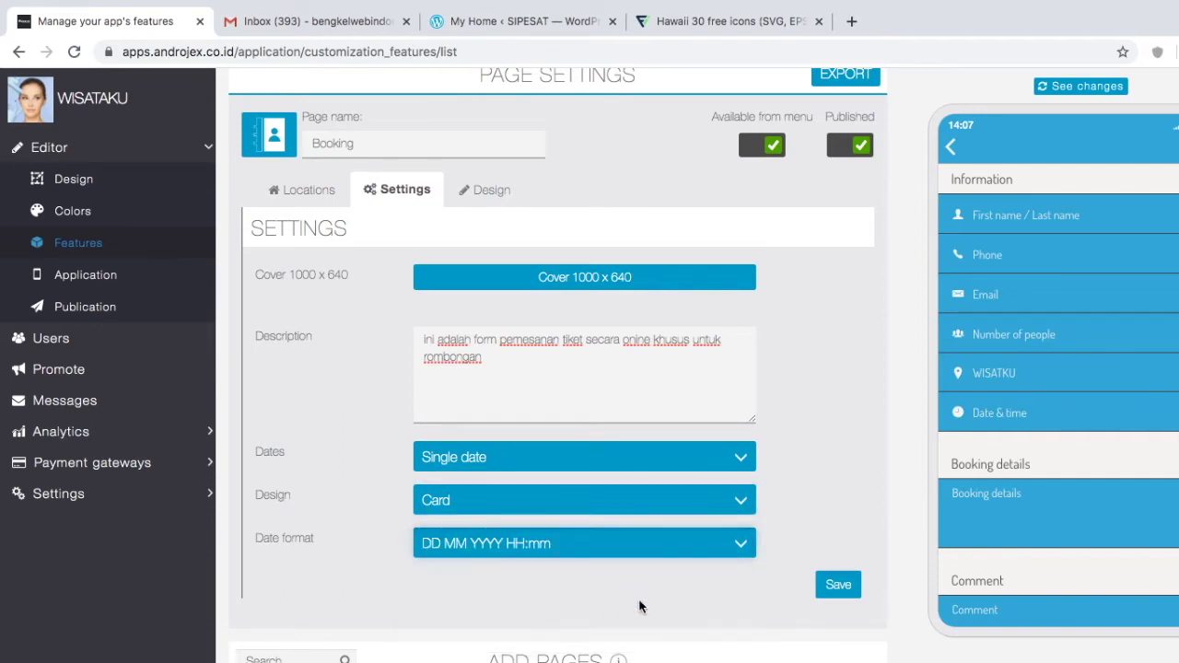
scroll(635, 603, down, 2)
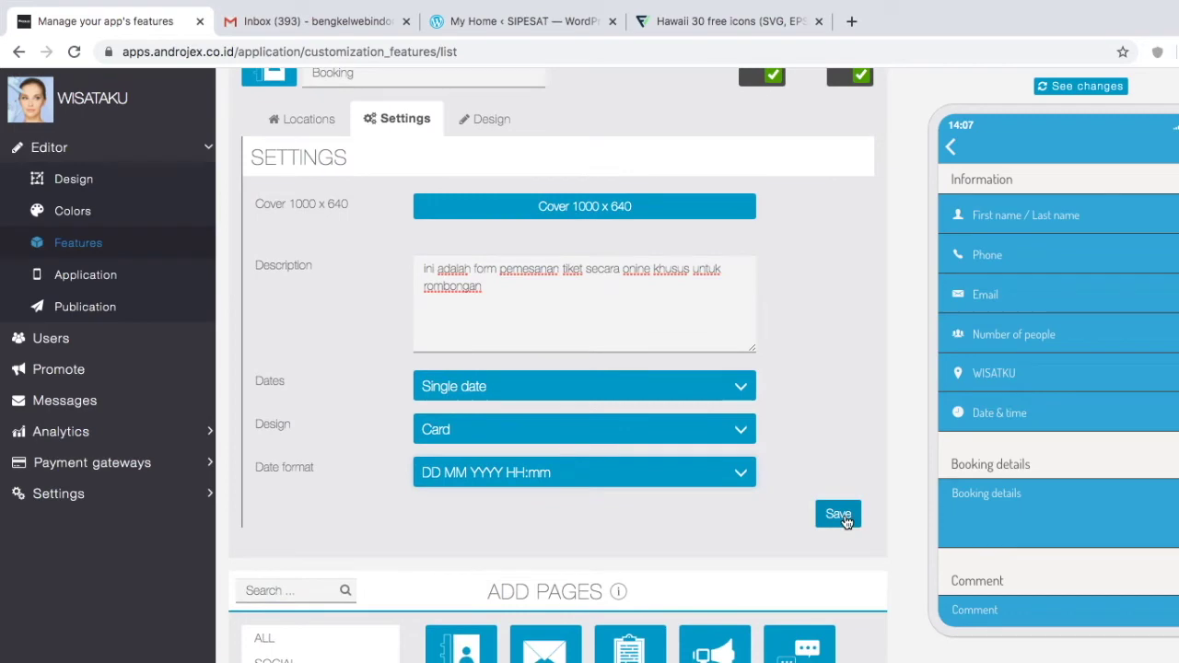
click(840, 520)
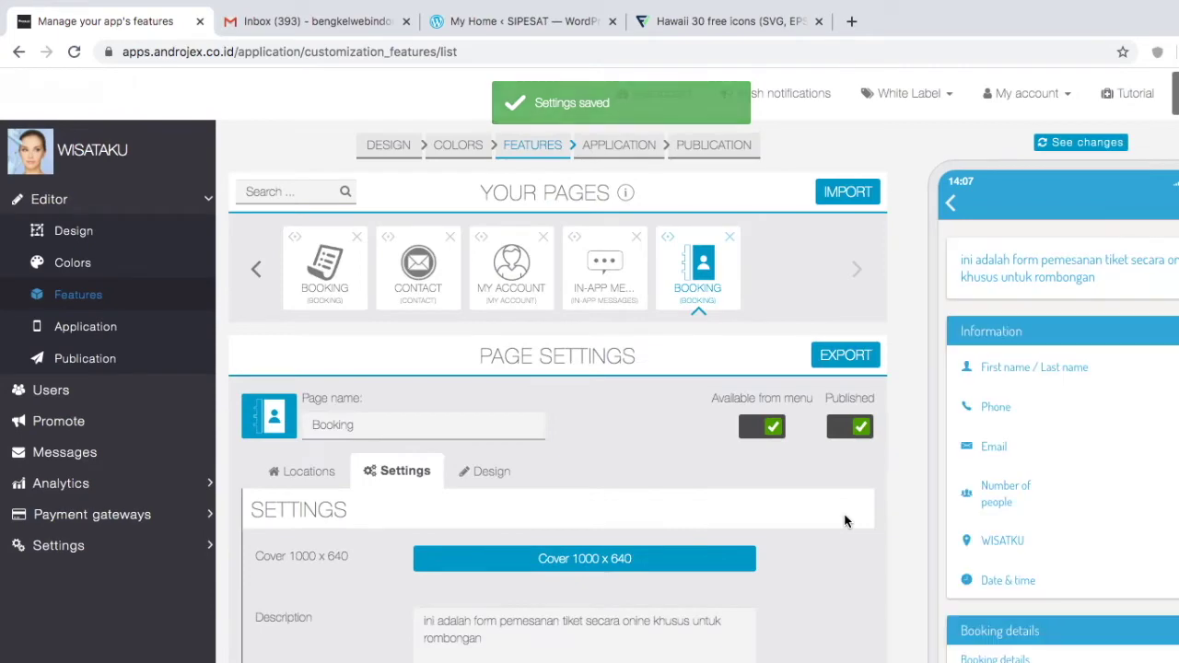
Step: Show the Booking page's background design settings and save them
scroll(1050, 431, down, 3)
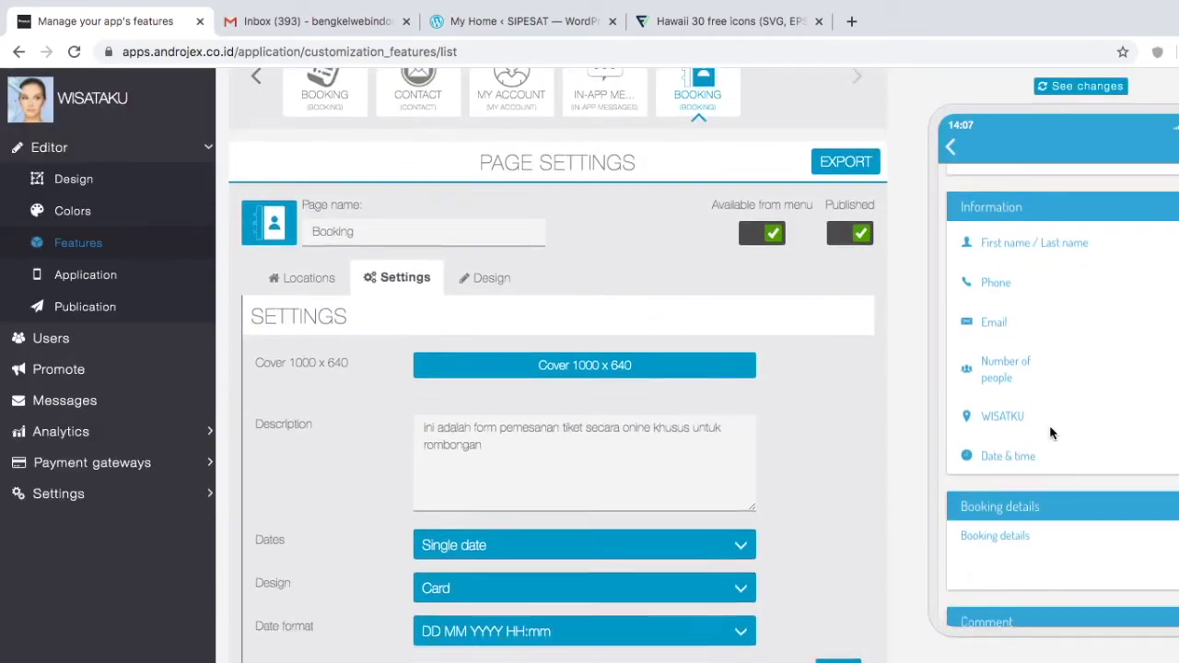
scroll(1050, 433, down, 5)
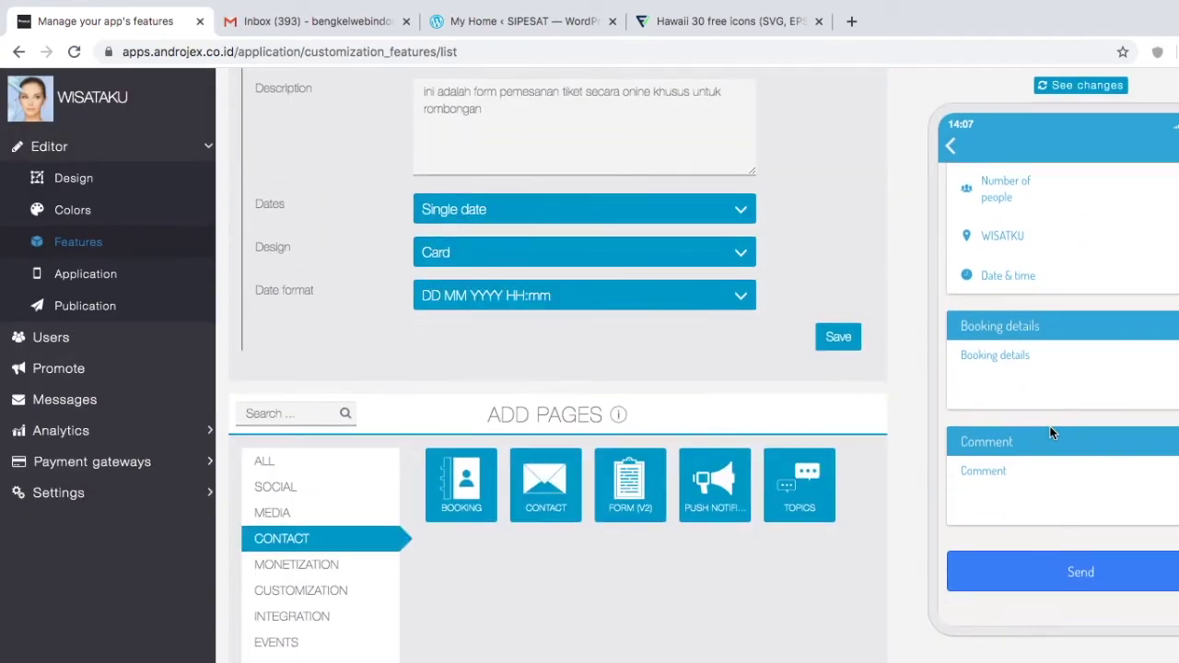
scroll(1070, 511, up, 5)
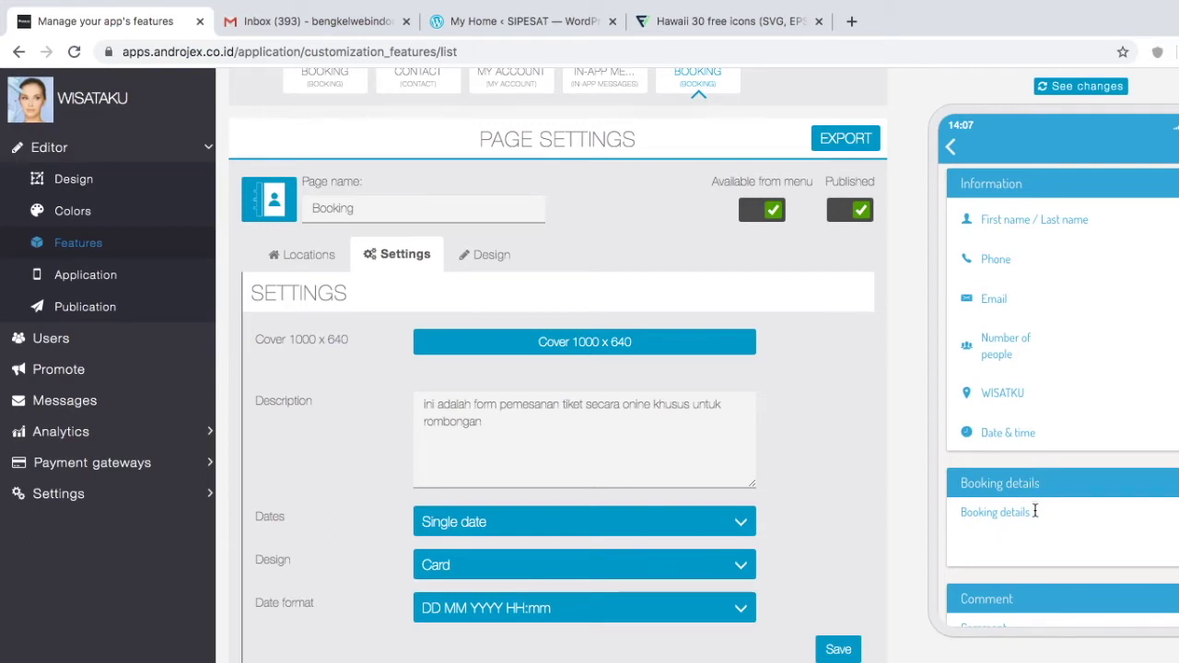
scroll(1036, 544, down, 2)
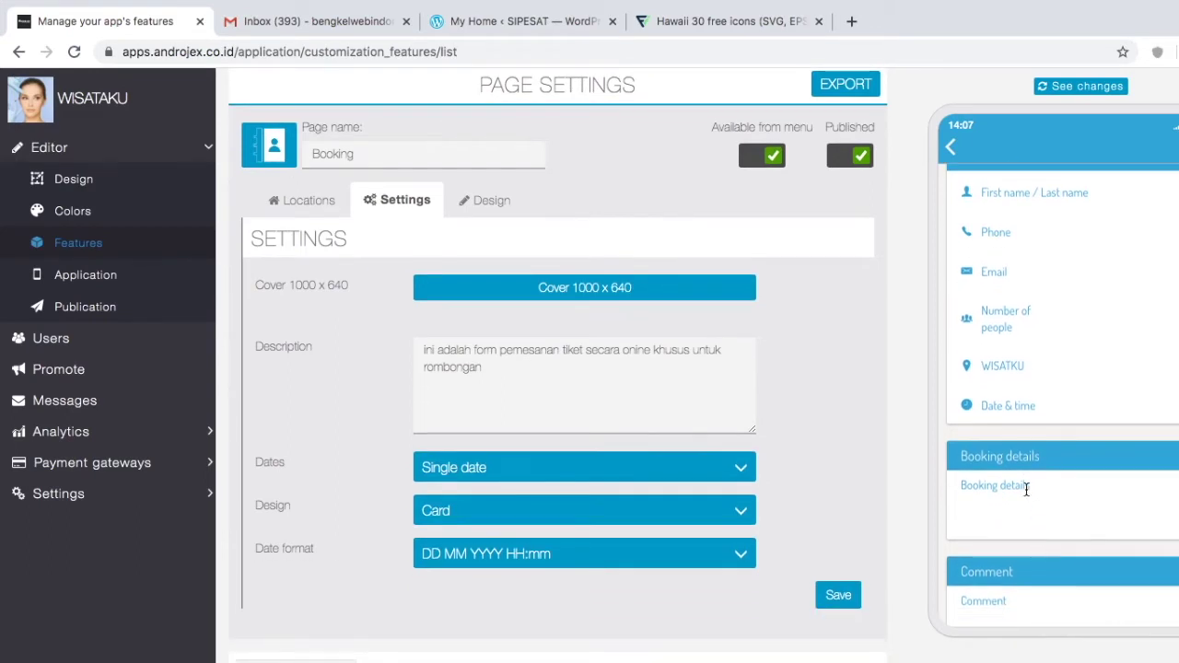
scroll(1023, 511, down, 3)
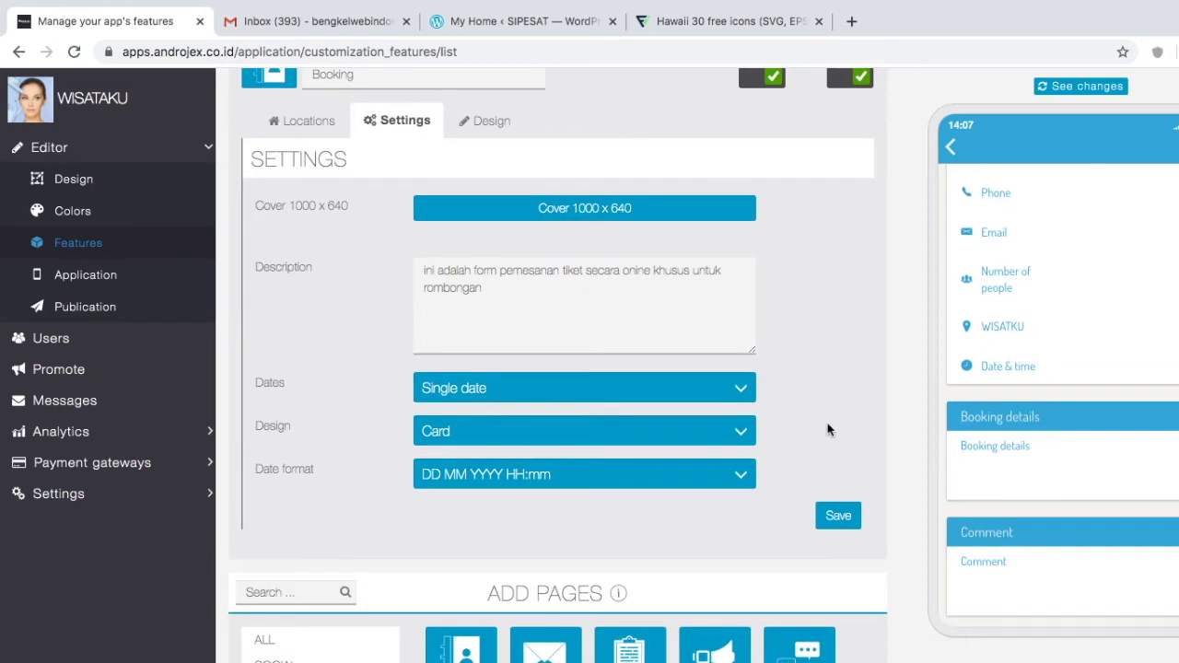
scroll(1034, 492, down, 4)
scroll(1035, 492, up, 10)
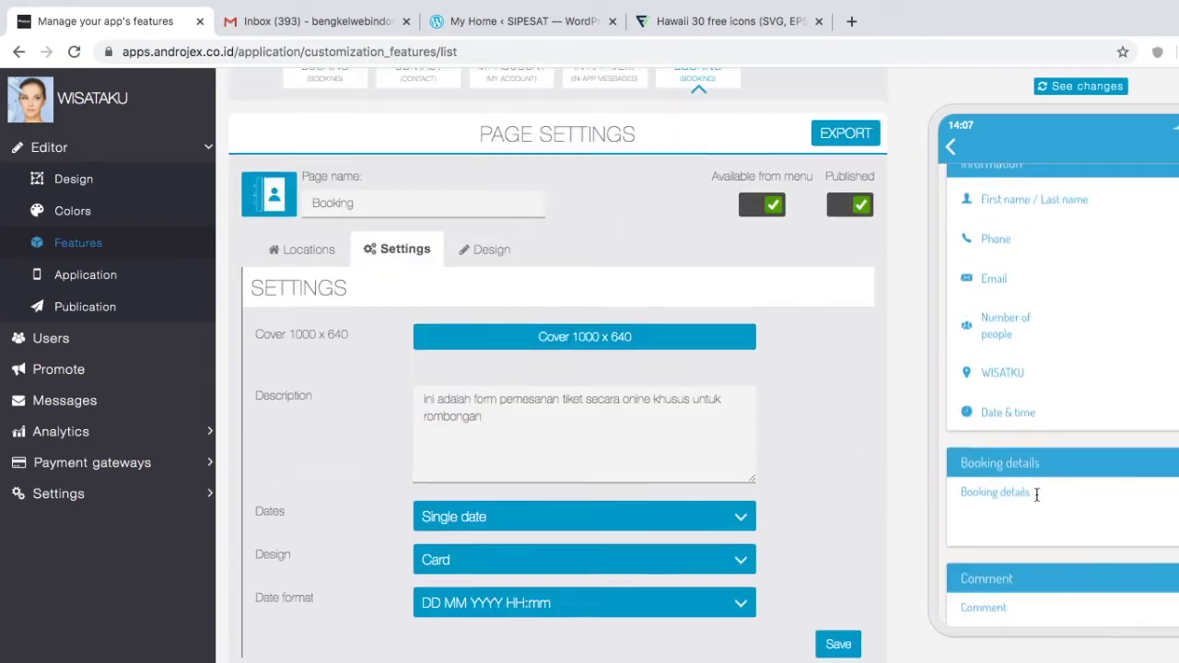
scroll(1036, 500, up, 1)
scroll(862, 518, down, 2)
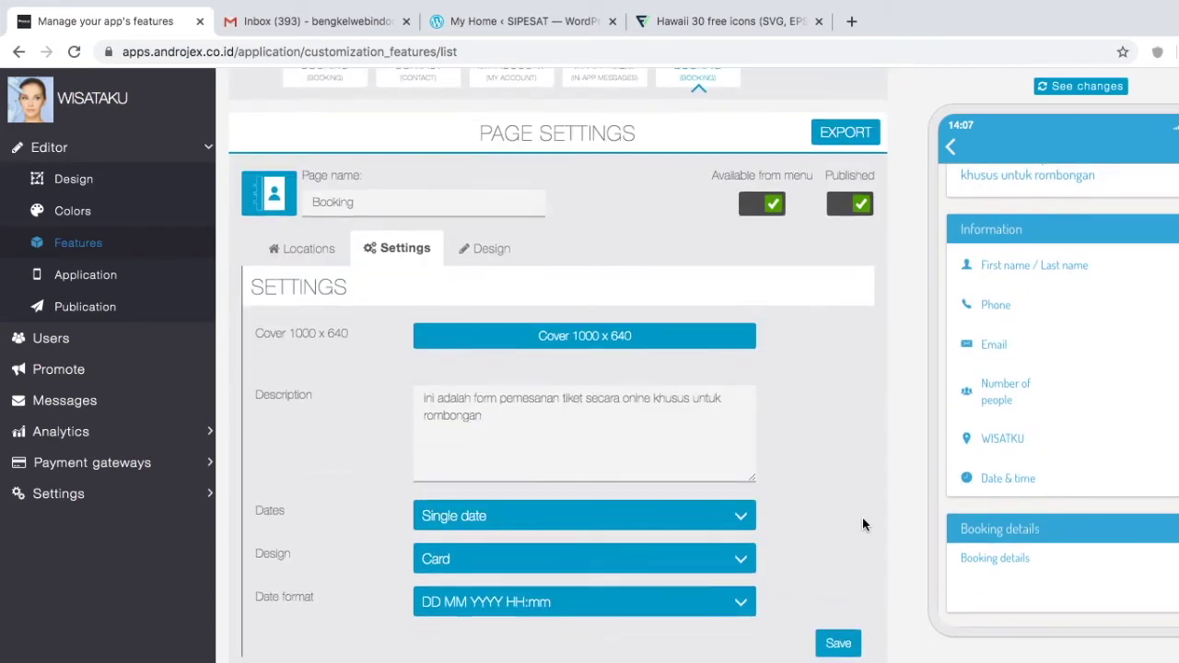
click(489, 250)
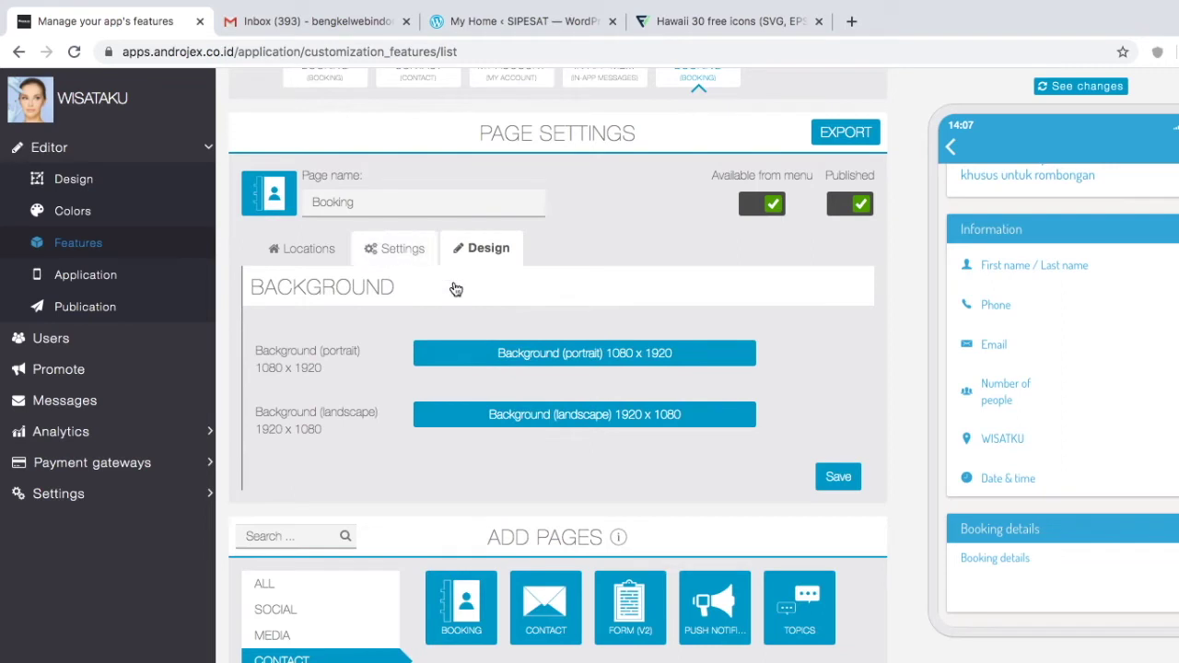
click(840, 480)
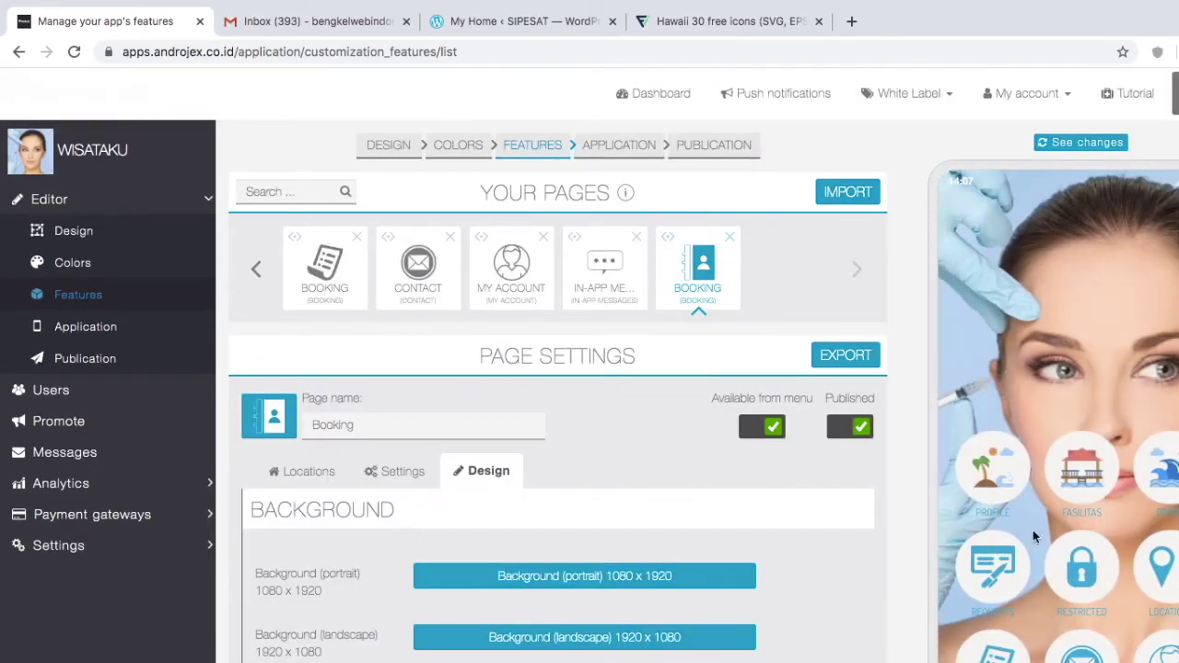
Step: Drag the Booking page to sit right after PROMO, ahead of REQUESTS
drag(669, 238, 702, 276)
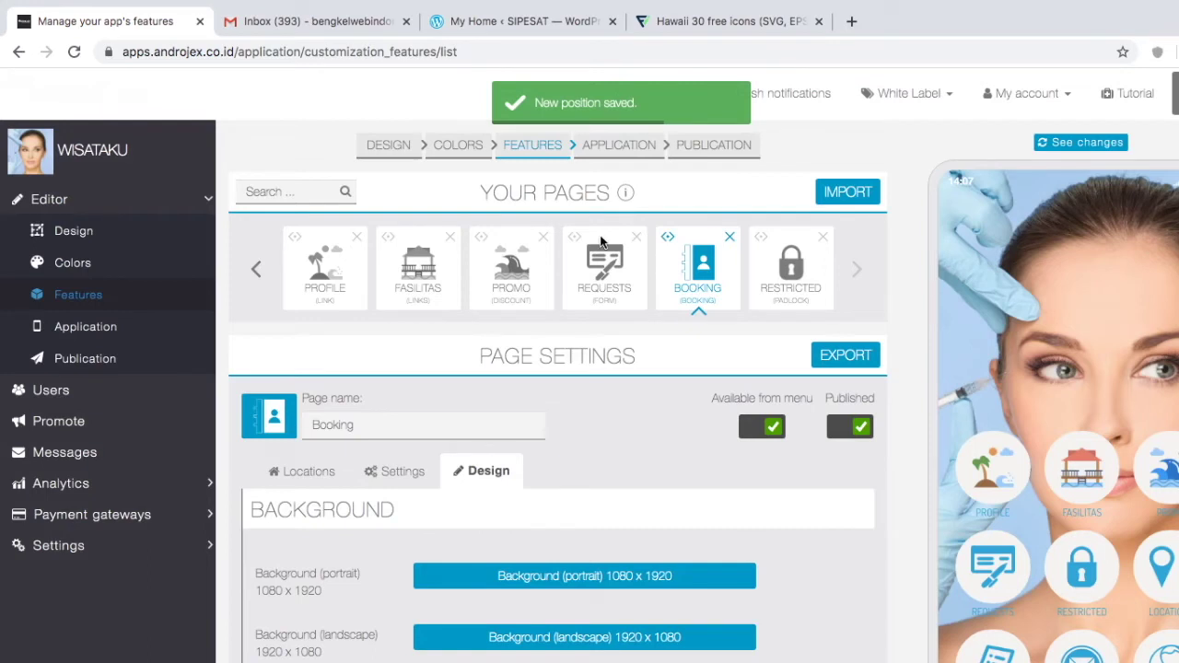
drag(579, 237, 580, 242)
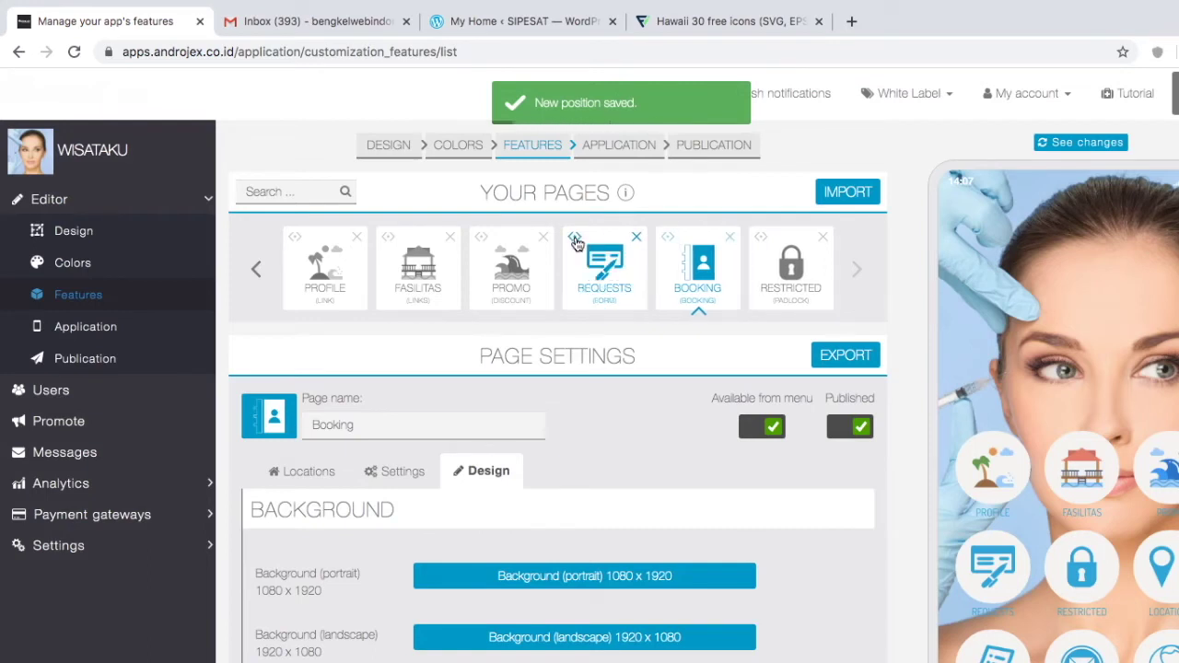
drag(676, 246, 576, 234)
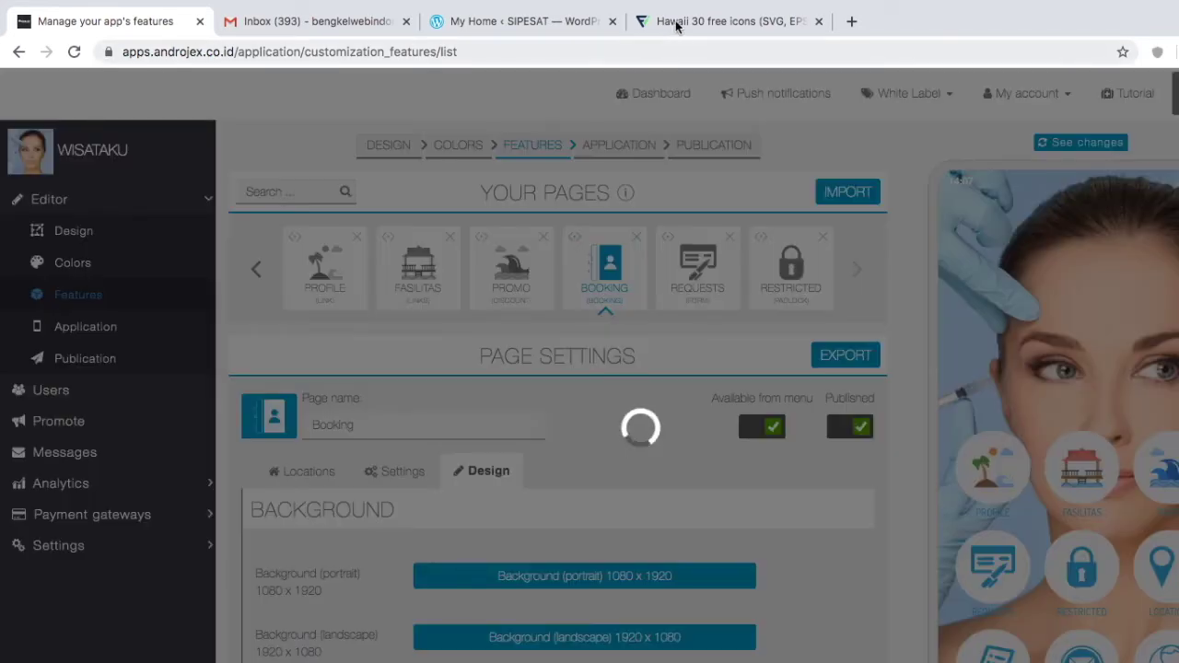
key(ctrl+shift+Tab)
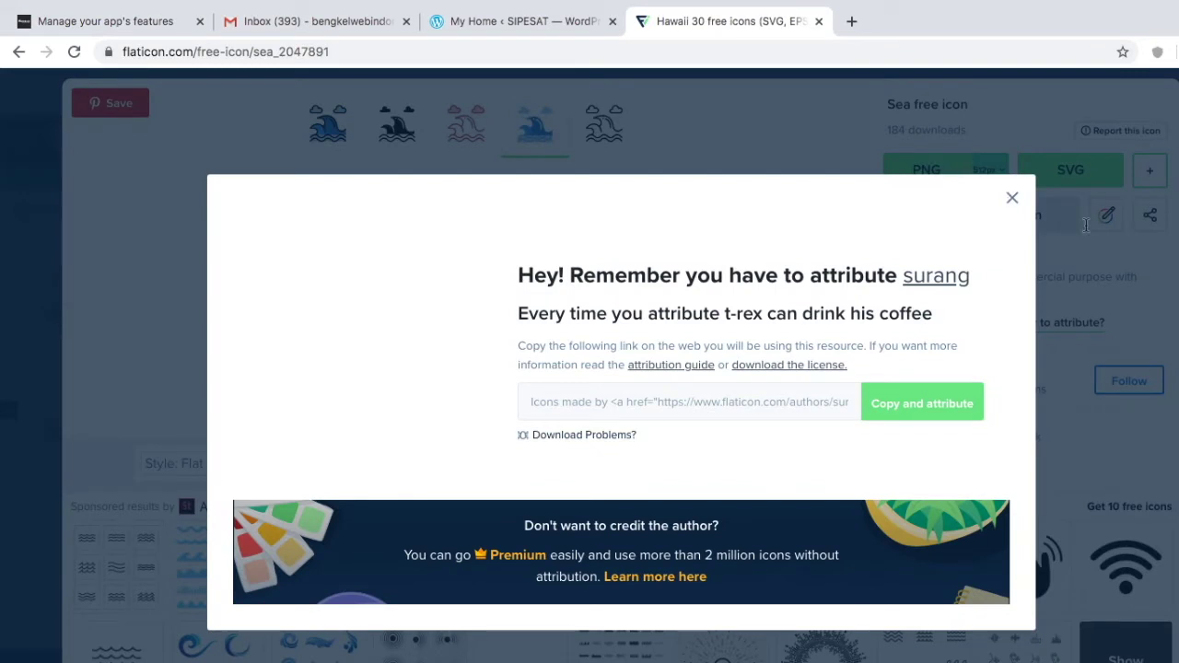
key(ctrl+Tab)
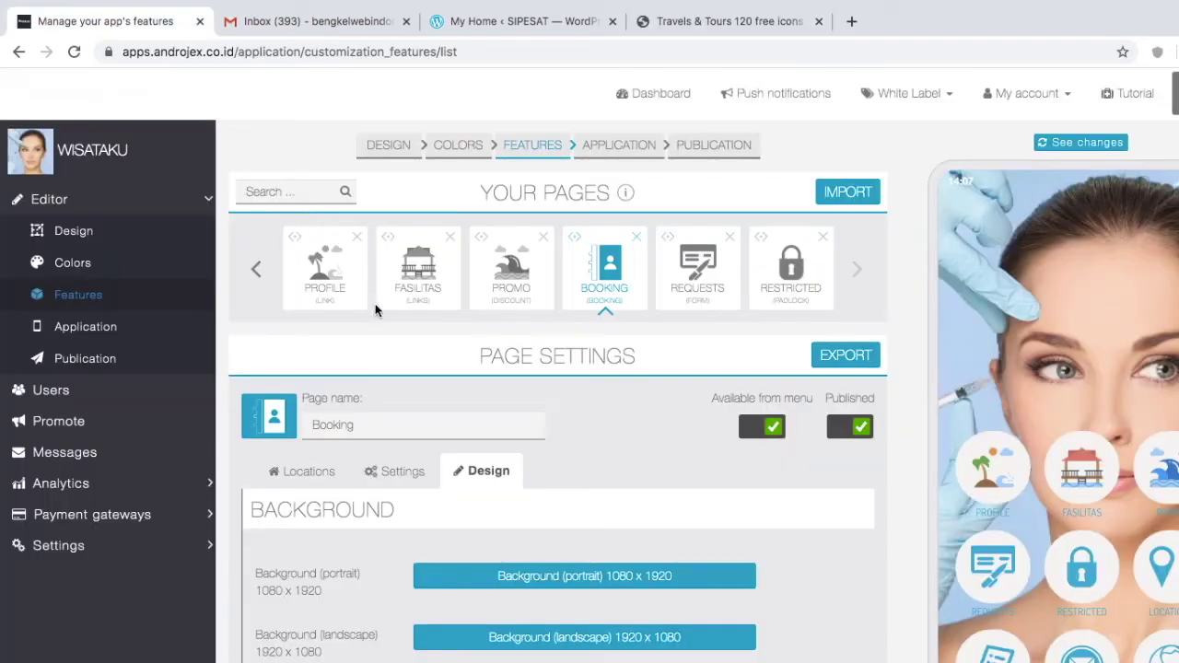
Step: Upload ticket.png from the wisataku folder as the Booking page's new icon
click(285, 425)
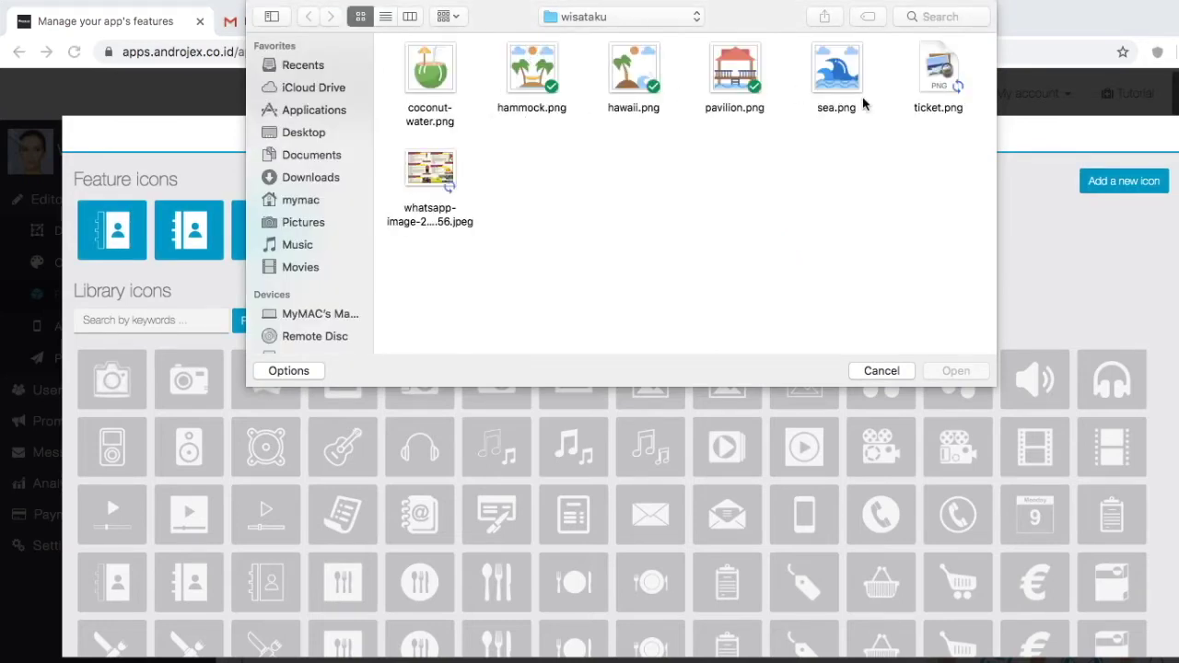
click(950, 81)
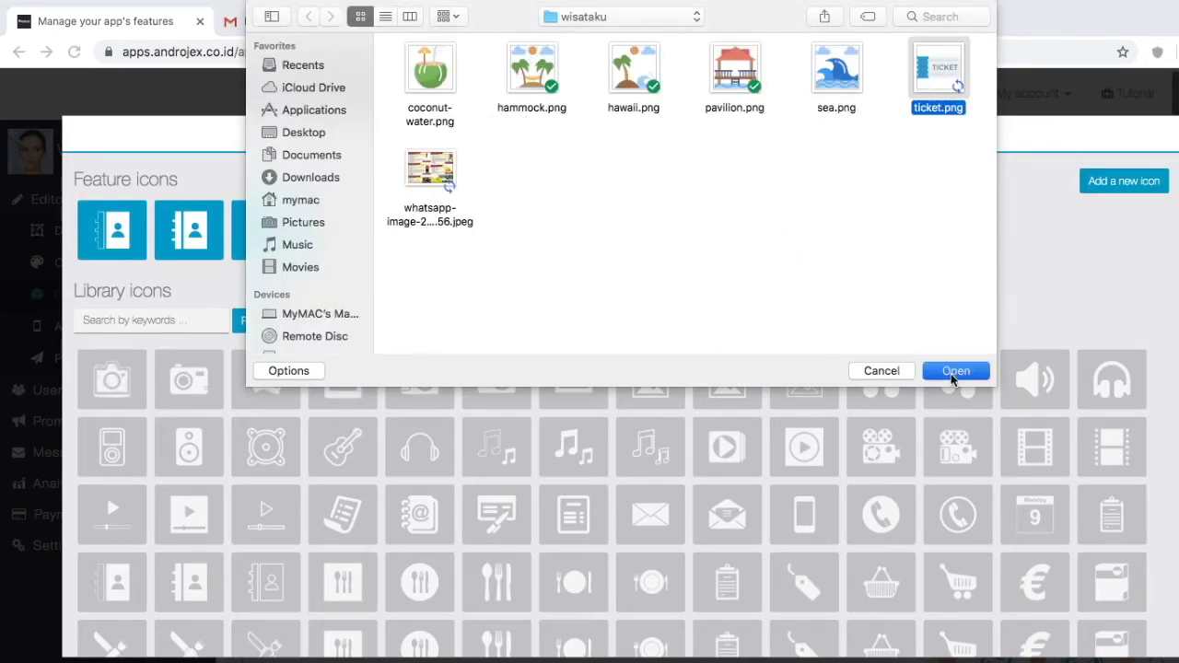
click(953, 370)
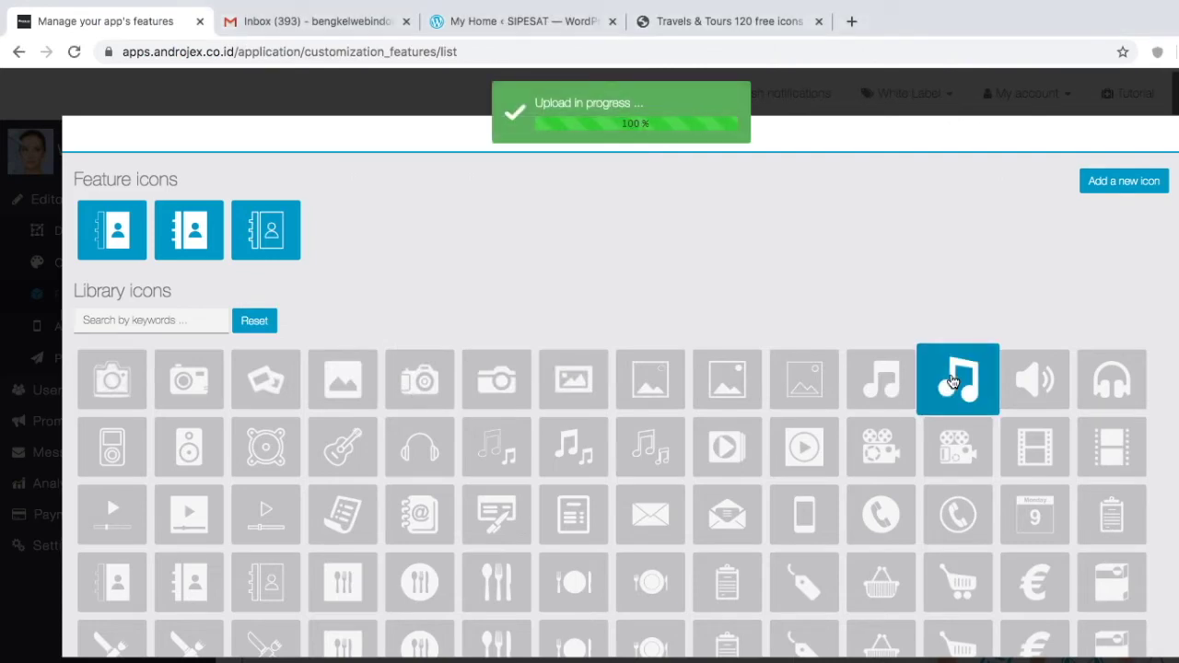
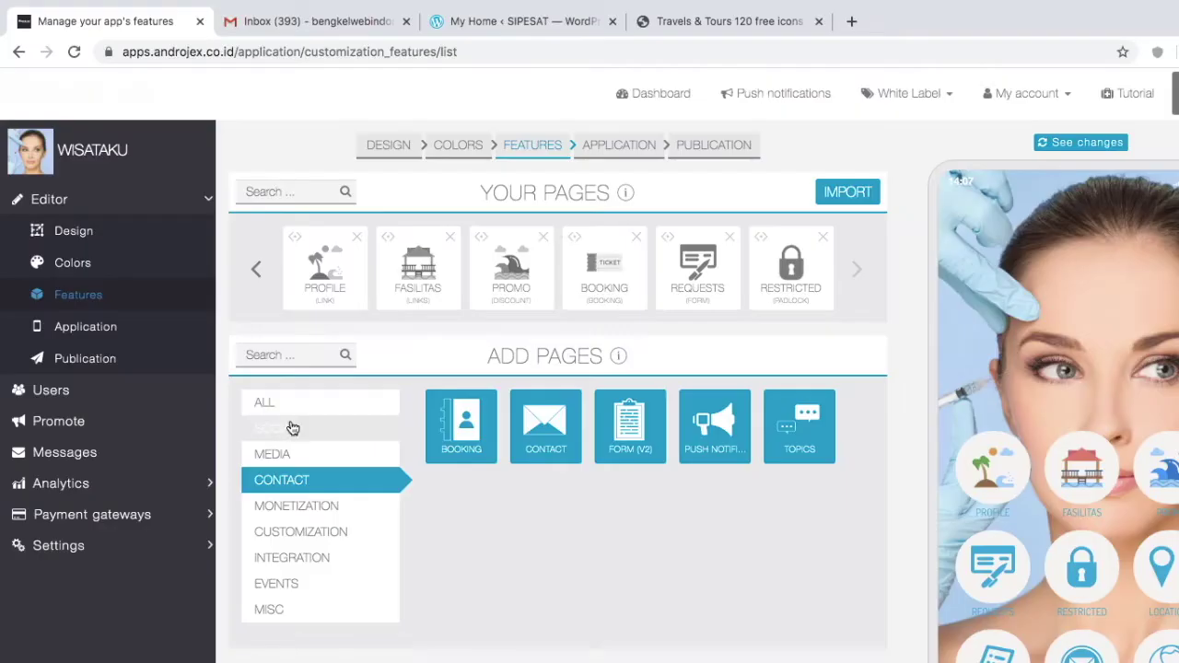
Step: Add a Source Code page from the CUSTOMIZATION page types
click(289, 427)
click(303, 559)
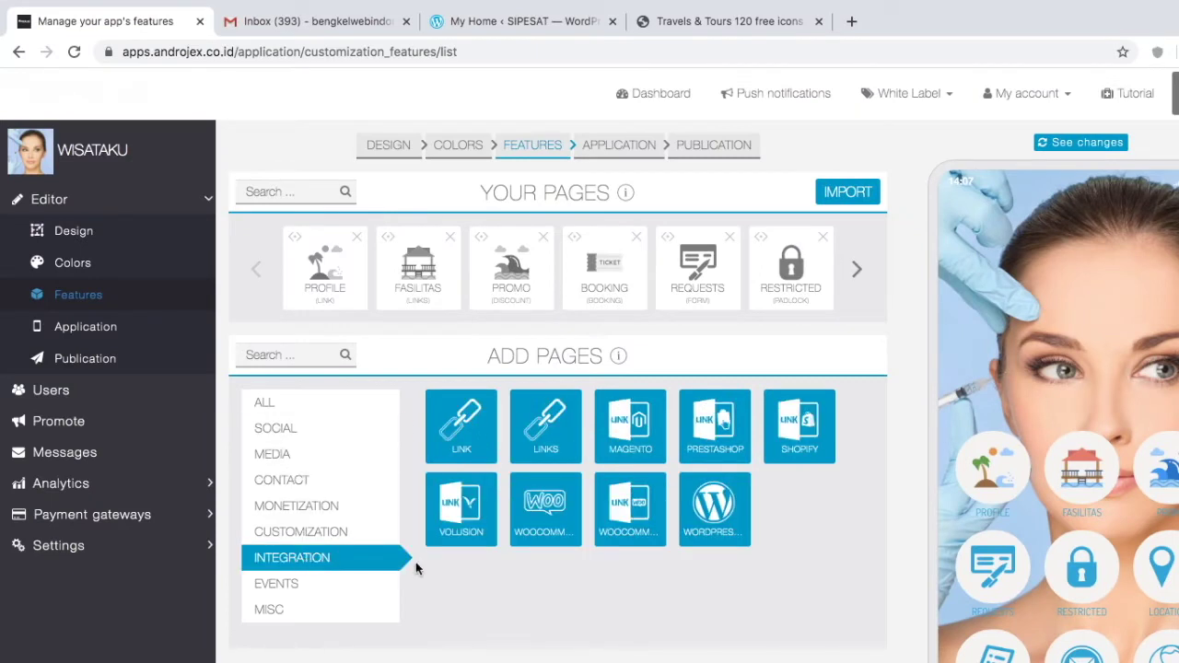
click(342, 534)
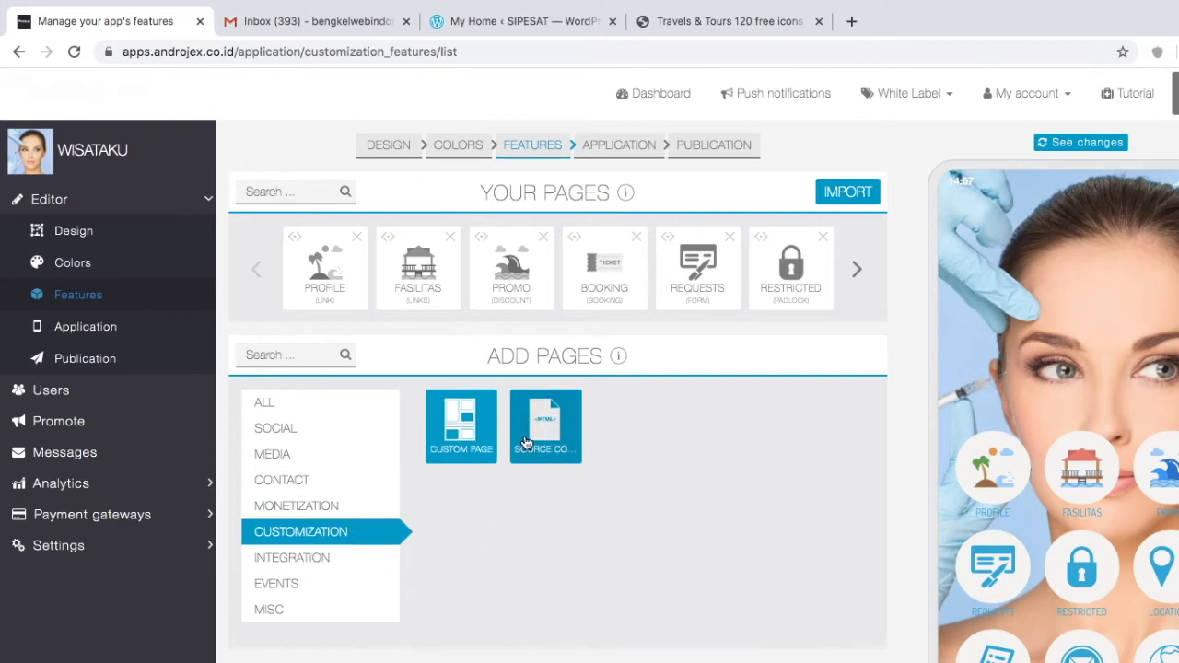
click(528, 436)
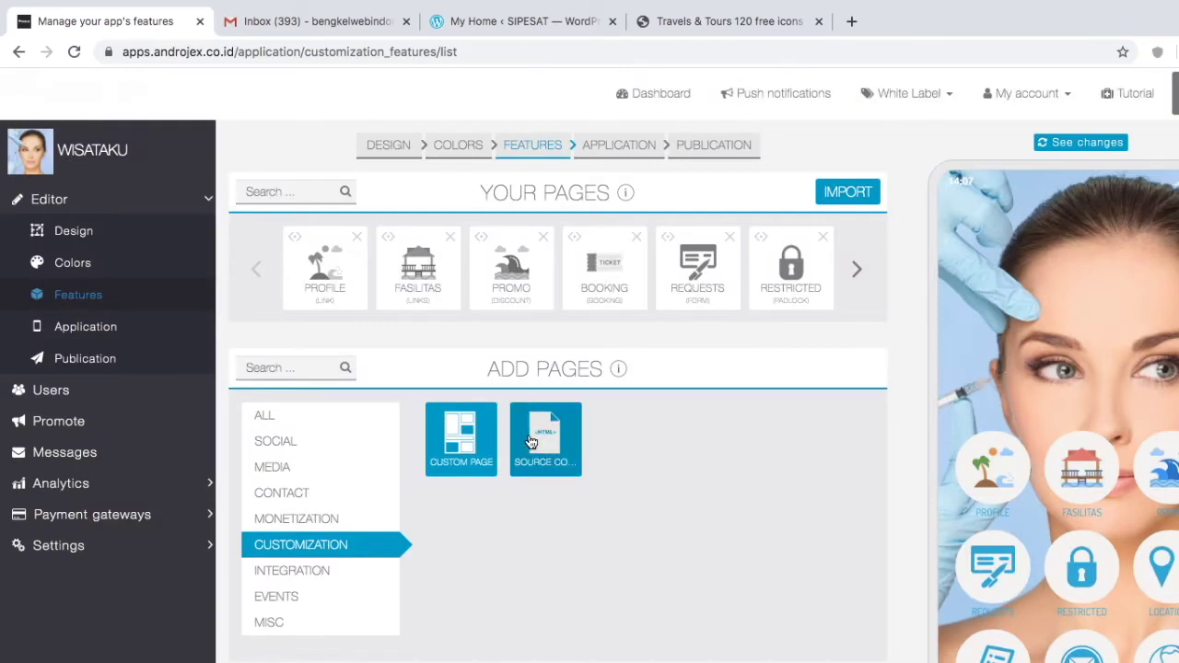
Step: Rename the new Source Code page to BERITA and save the name
click(377, 437)
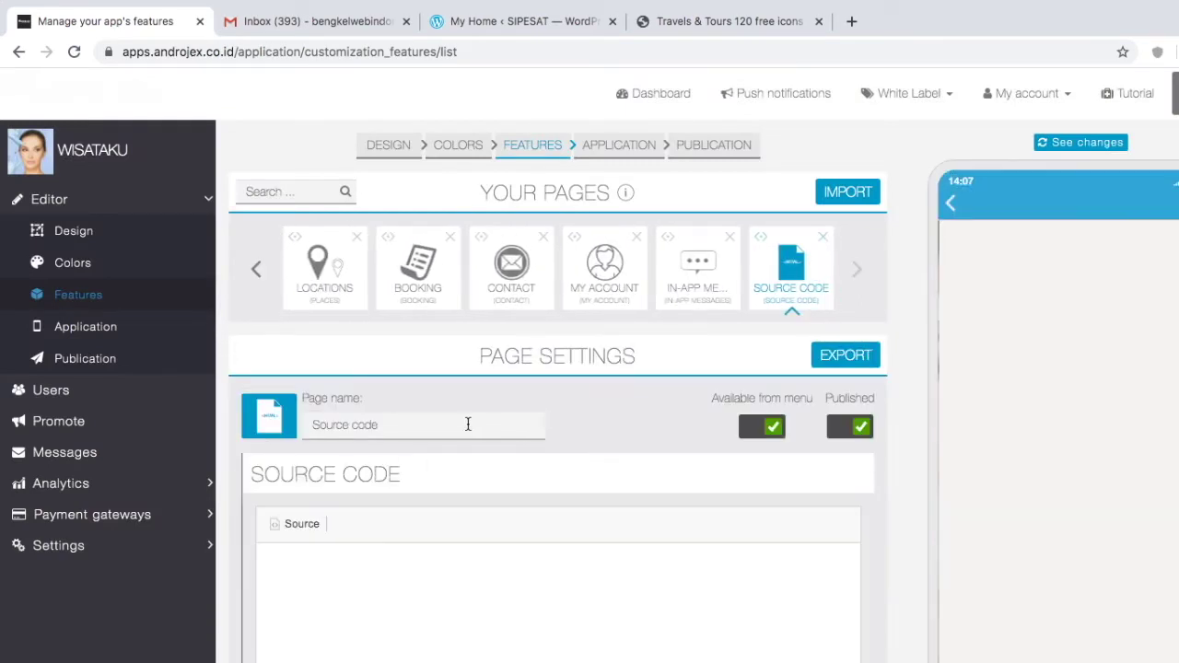
triple_click(314, 427)
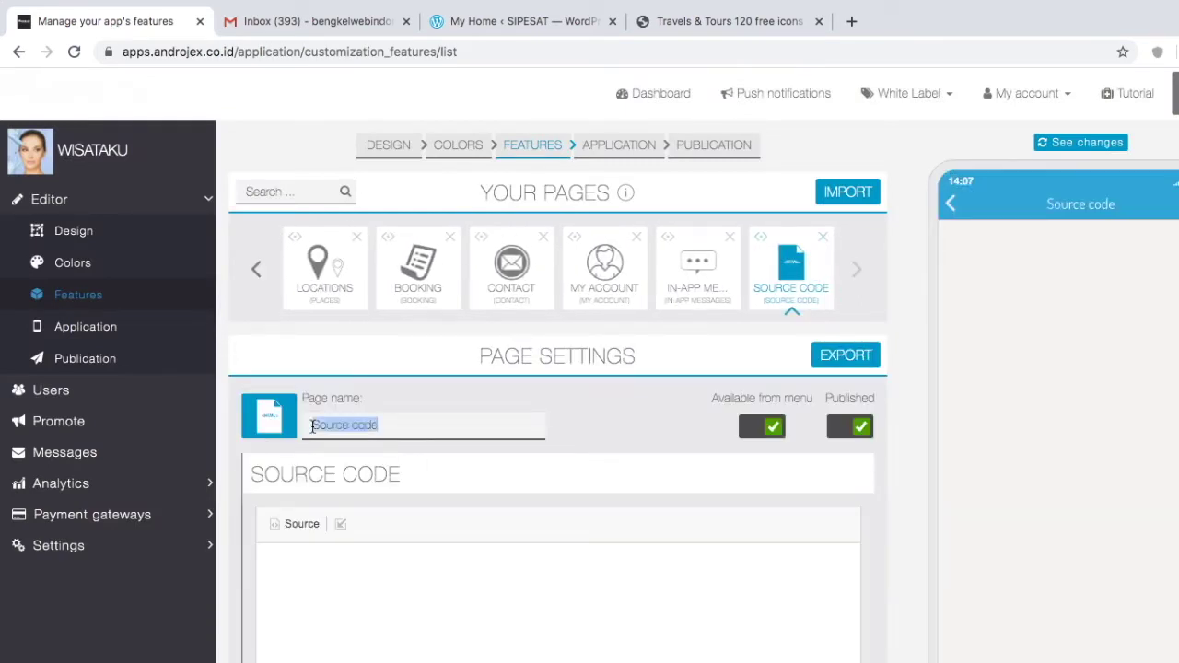
text(BERITA)
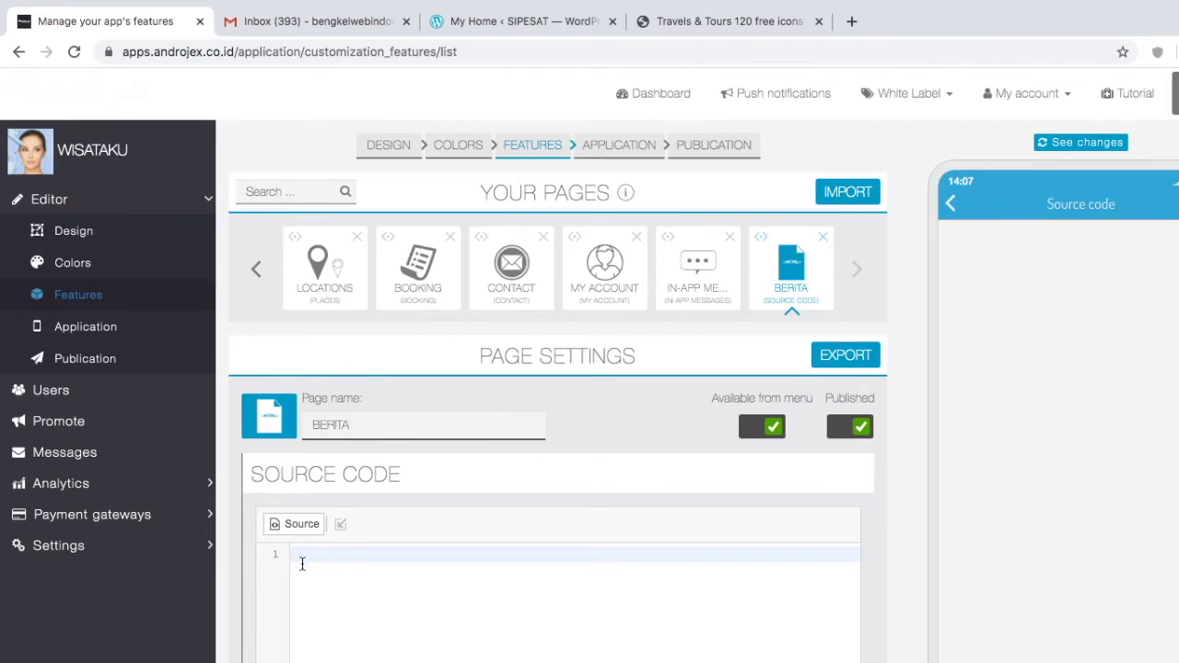
scroll(408, 589, down, 3)
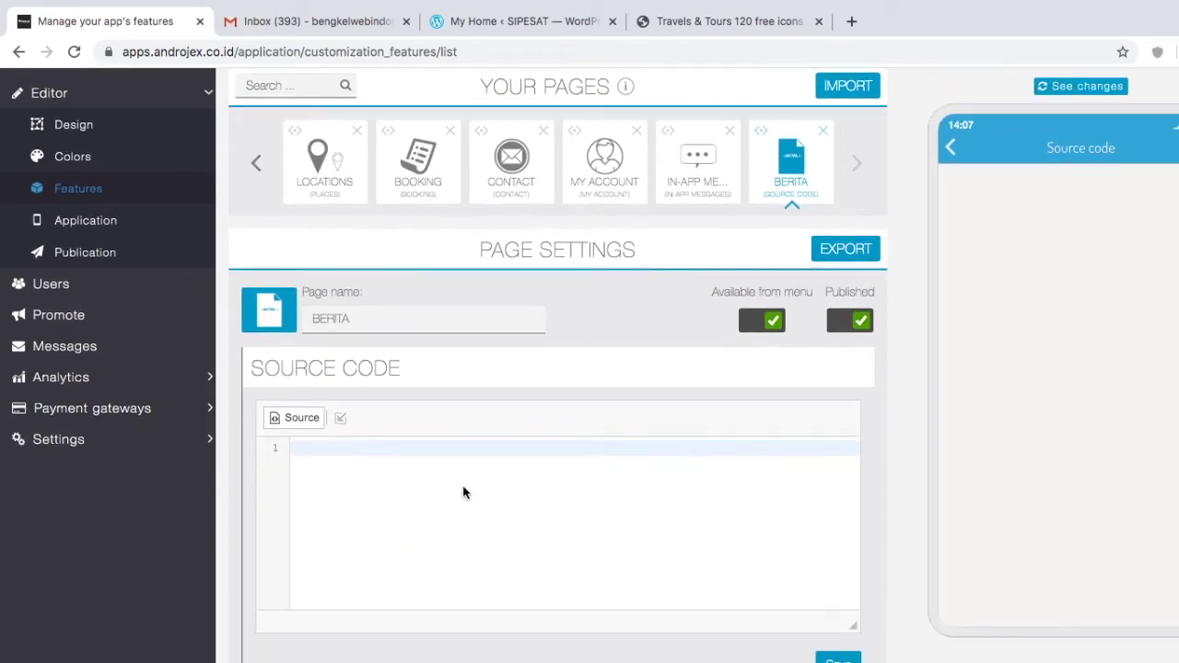
click(461, 500)
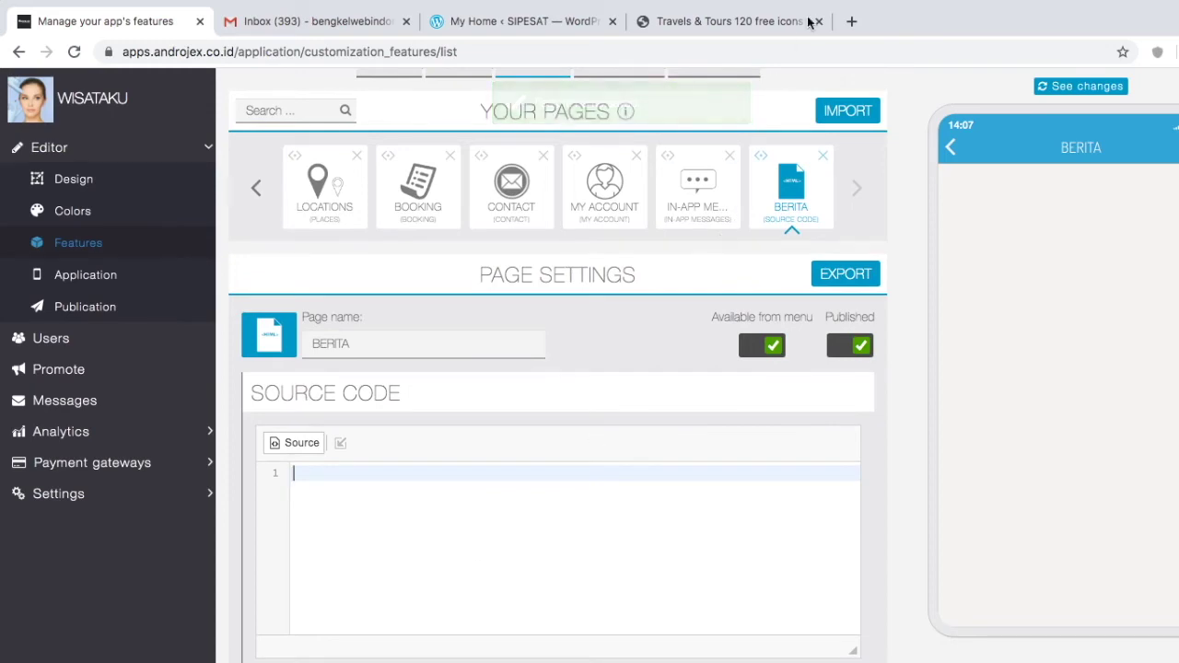
click(848, 23)
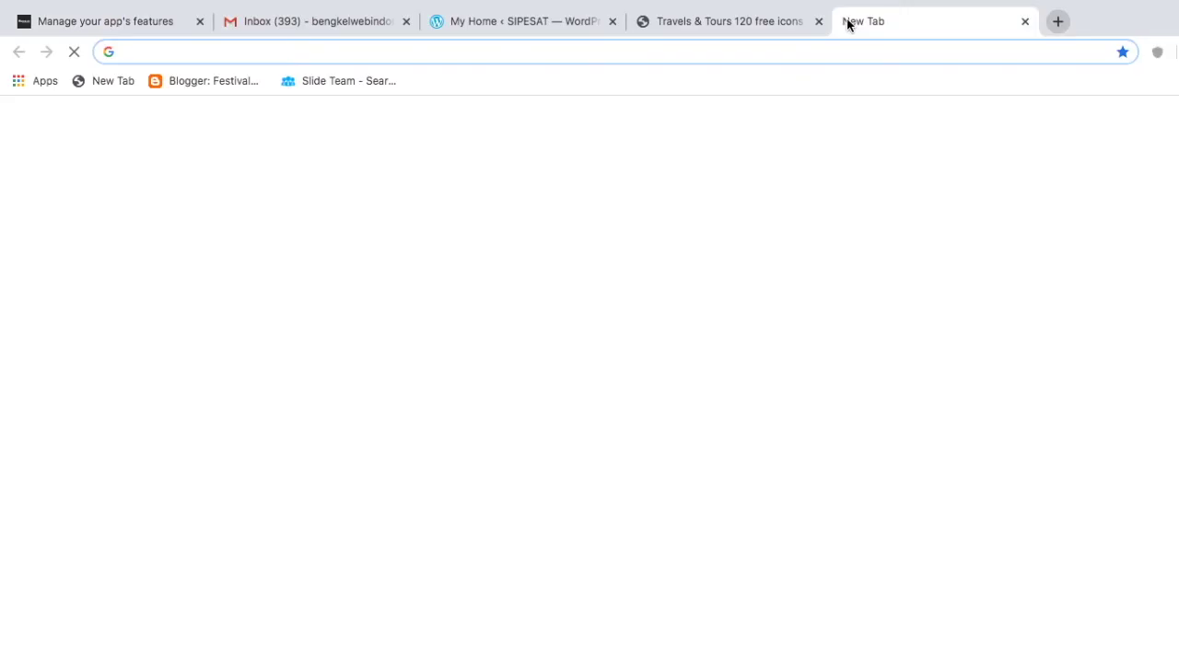
Step: Search Google for 'IFRAME CODE FULL FRAME NO BORDER'
text(GOOGLE.com)
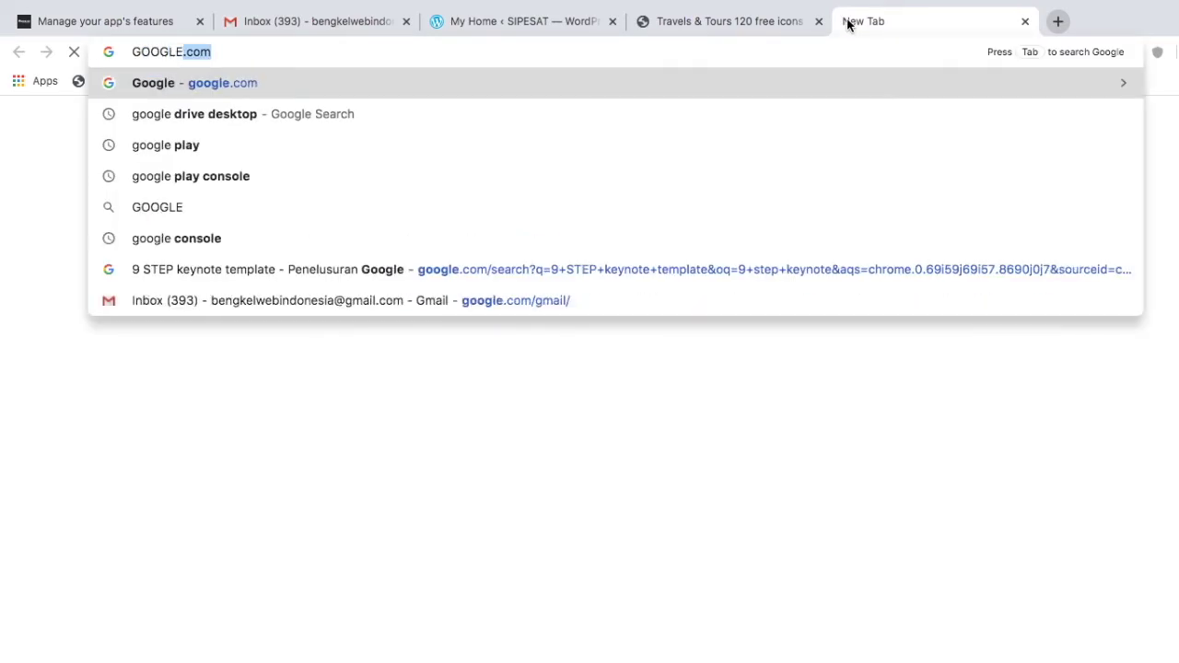
key(Return)
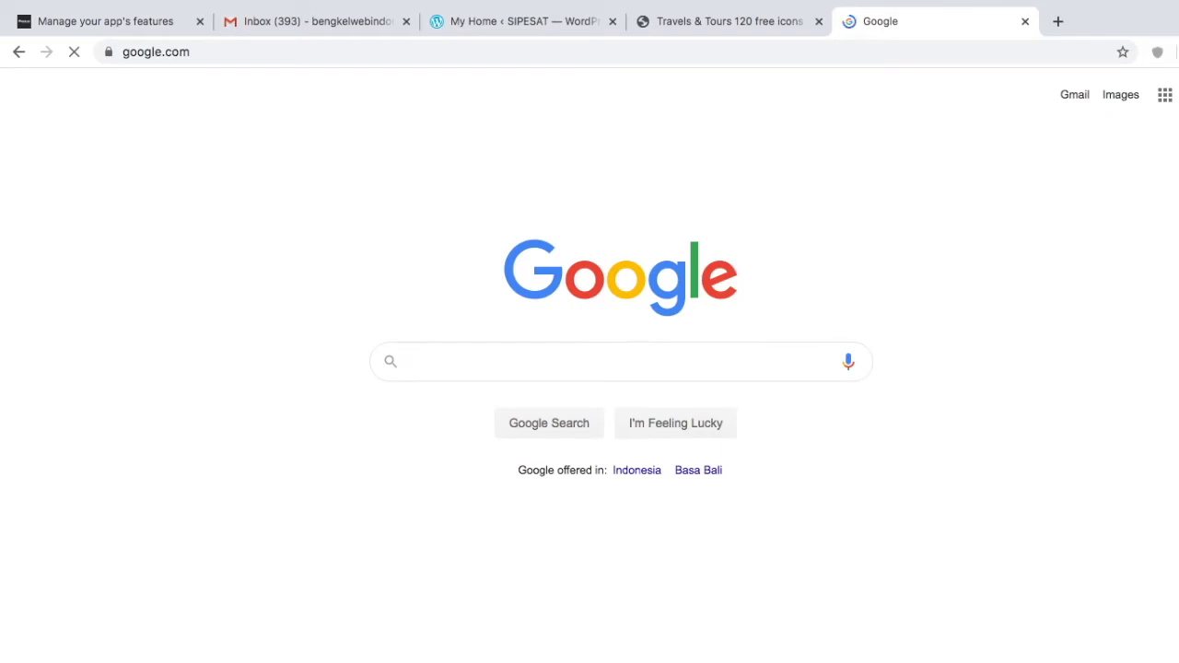
text(IFRAME CODE FI)
key(BackSpace)
text(ULL)
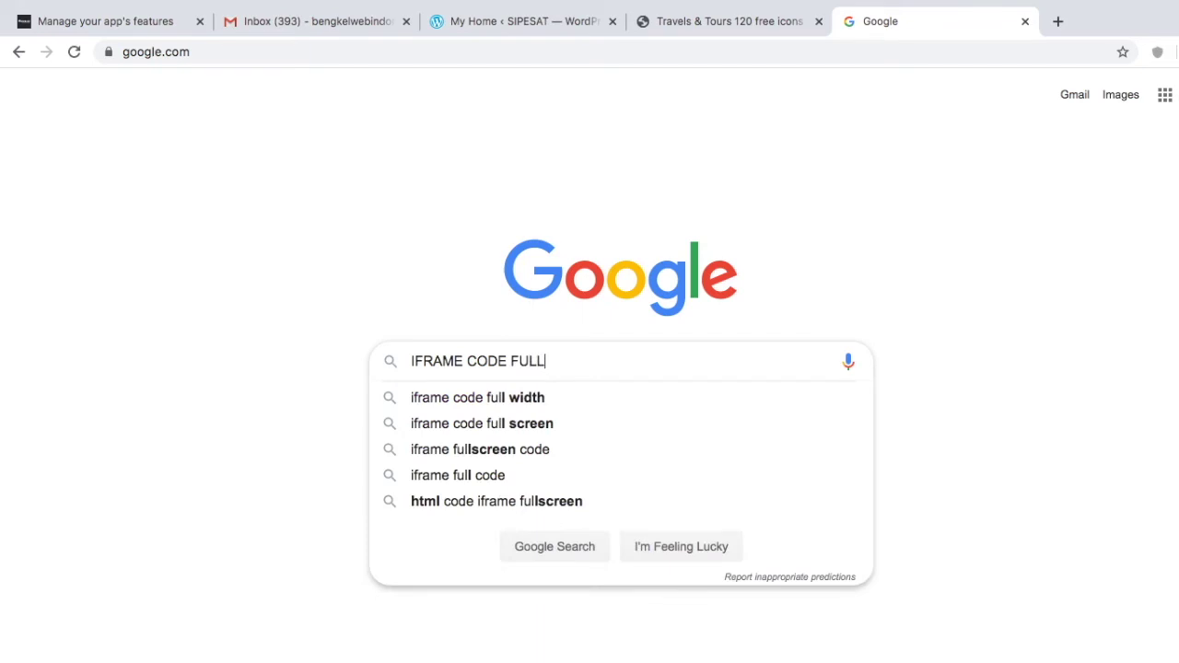
text( FRAME NO)
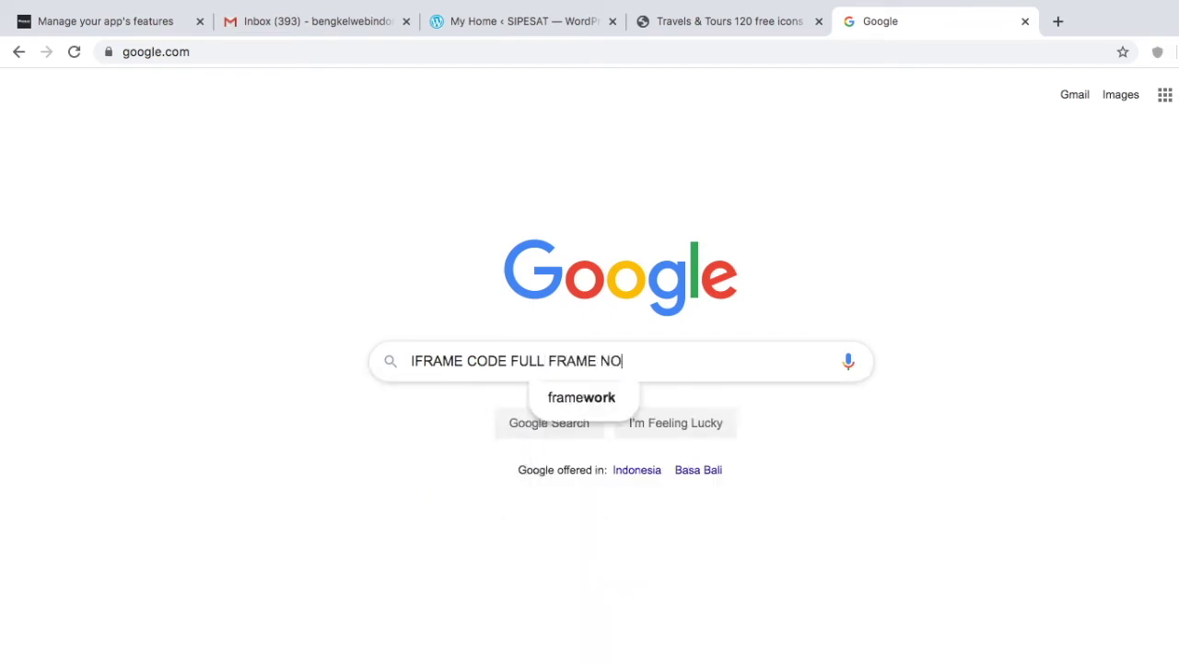
text( BORDER)
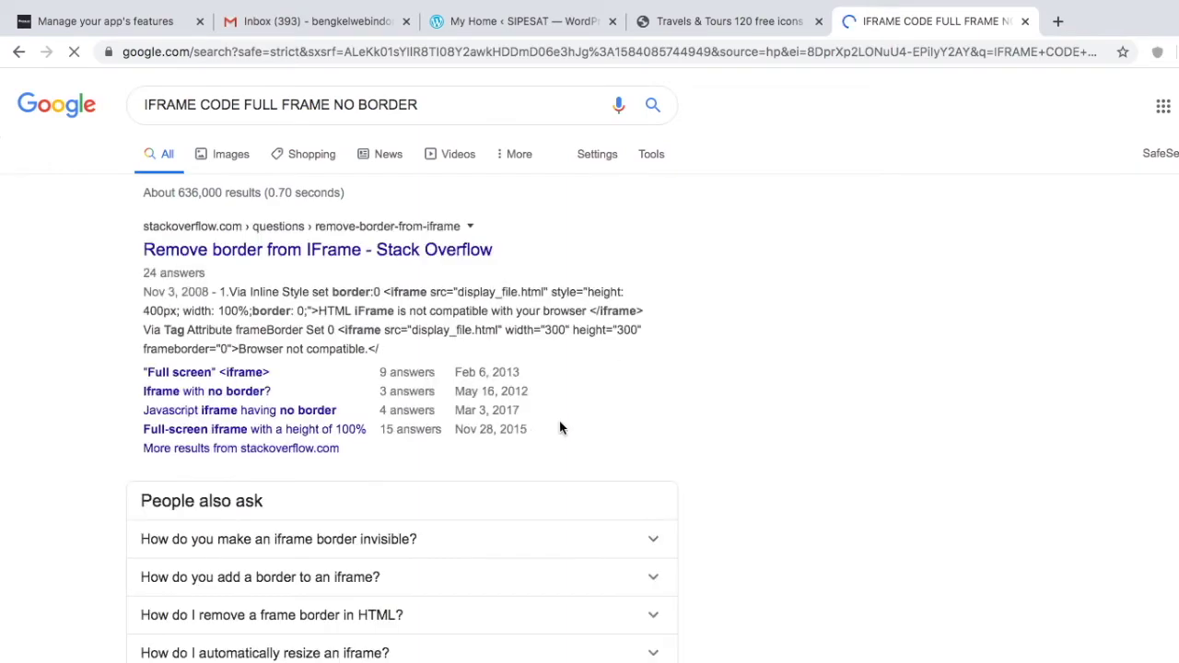
Step: Copy the borderless iframe code from the 21-vote 'Remove border from IFrame' answer
click(231, 249)
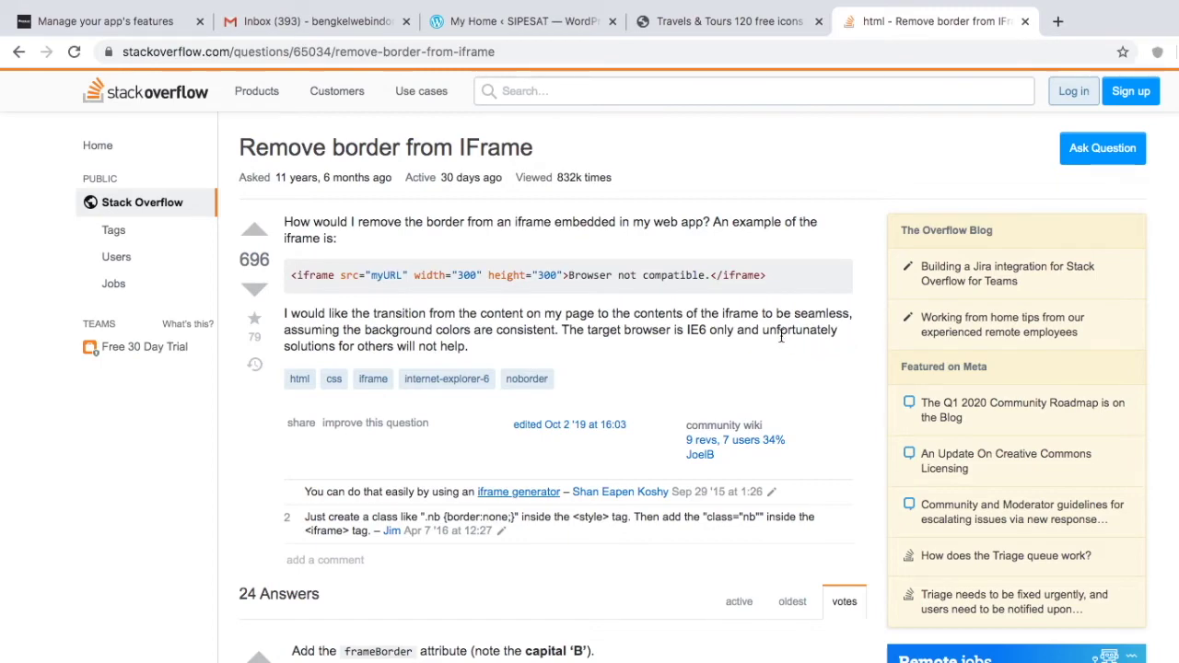
scroll(780, 336, down, 1)
scroll(780, 336, down, 5)
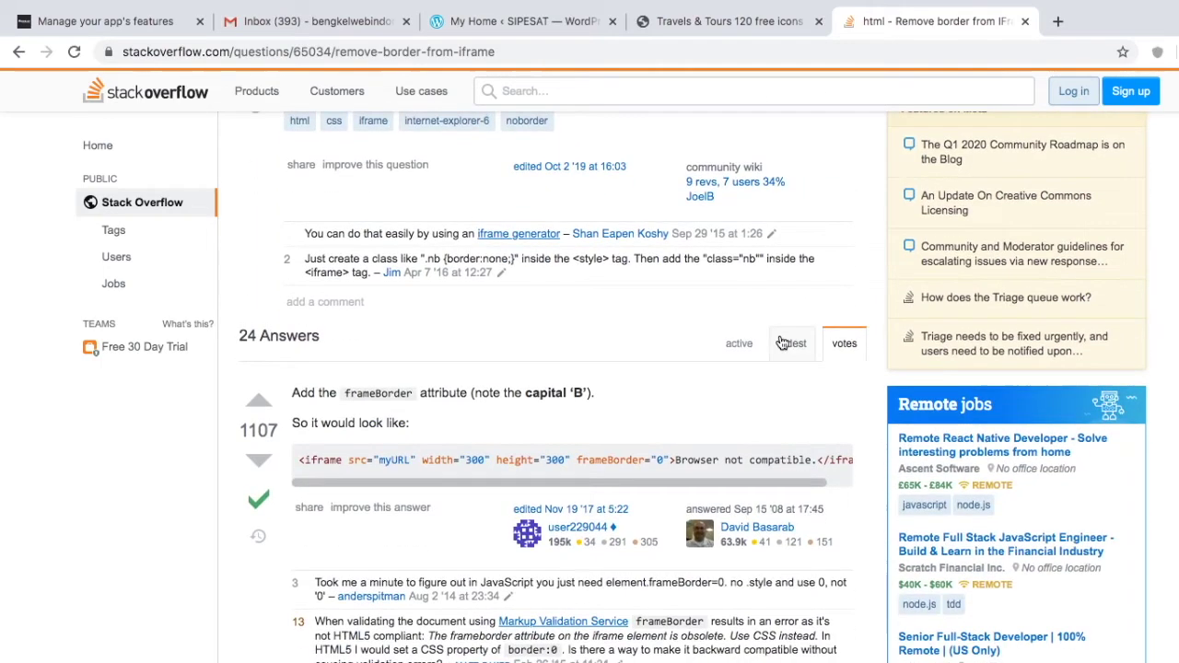
scroll(684, 510, down, 2)
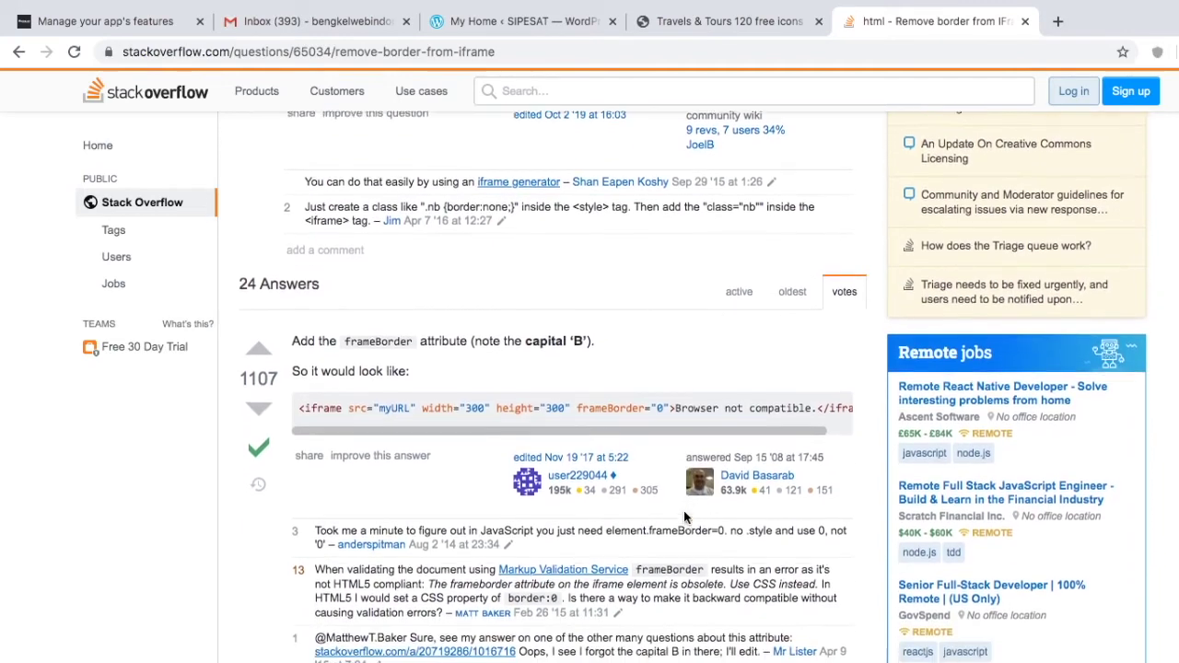
scroll(683, 510, down, 15)
drag(287, 379, 848, 385)
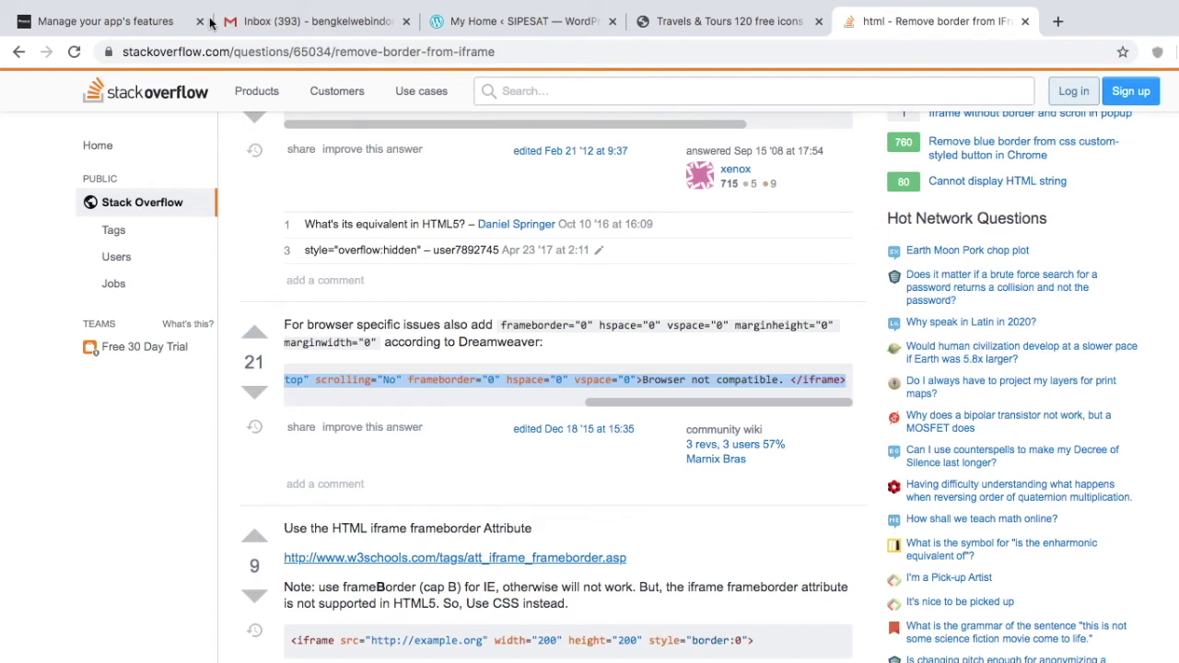
key(ctrl+Tab)
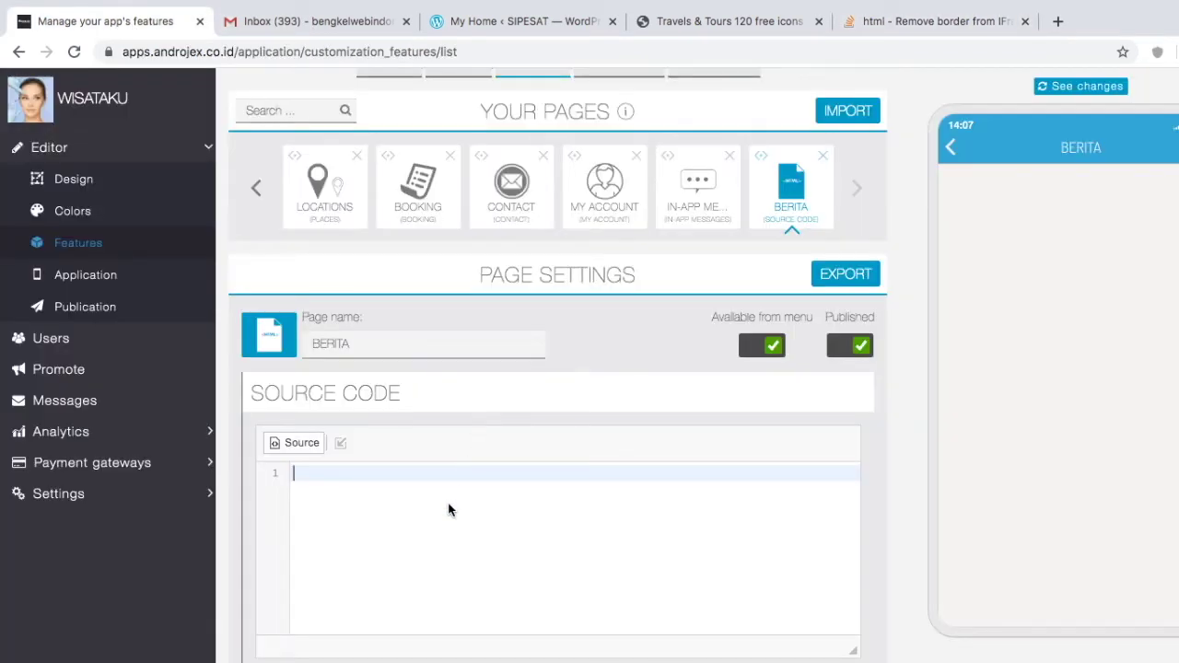
Step: Paste the iframe code into BERITA's source and set width and height to 100%
text(<iframe src="test.html" name="banner" width="300" marginwidth="0" height="300" marginheight="0" align="top" scrolling="No" frameborder="0" hspace="0" vspace="0">Browser not compatible. </iframe>)
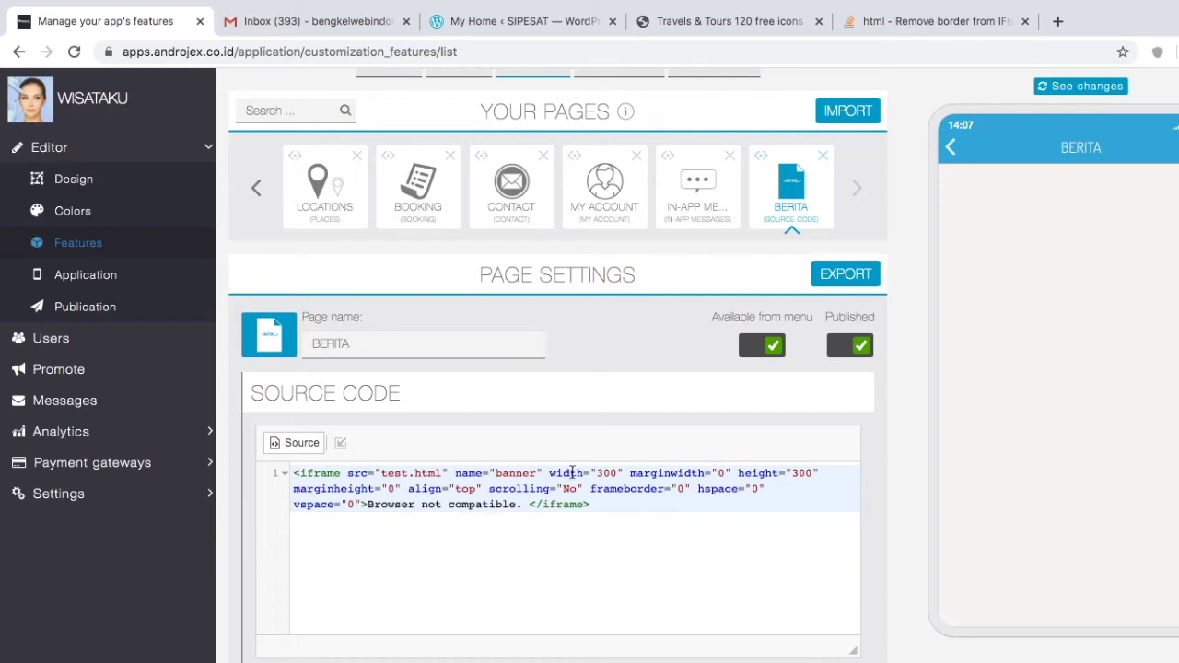
click(614, 472)
key(BackSpace)
key(BackSpace)
key(BackSpace)
text(100%)
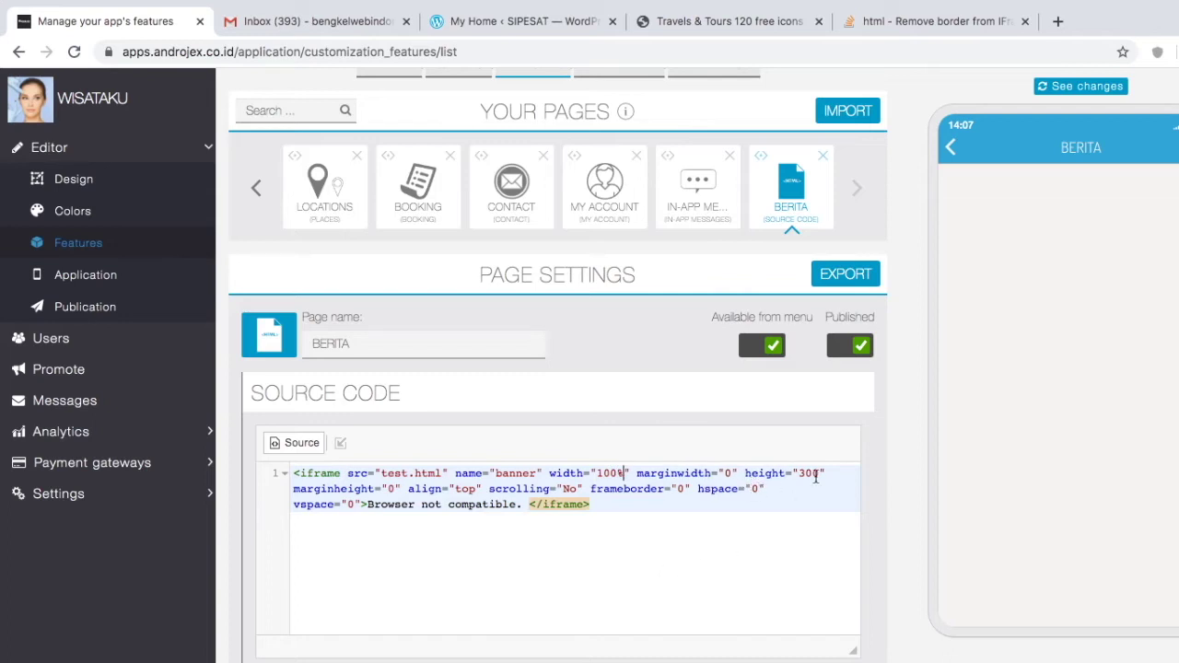
key(BackSpace)
key(BackSpace)
key(BackSpace)
text(100%)
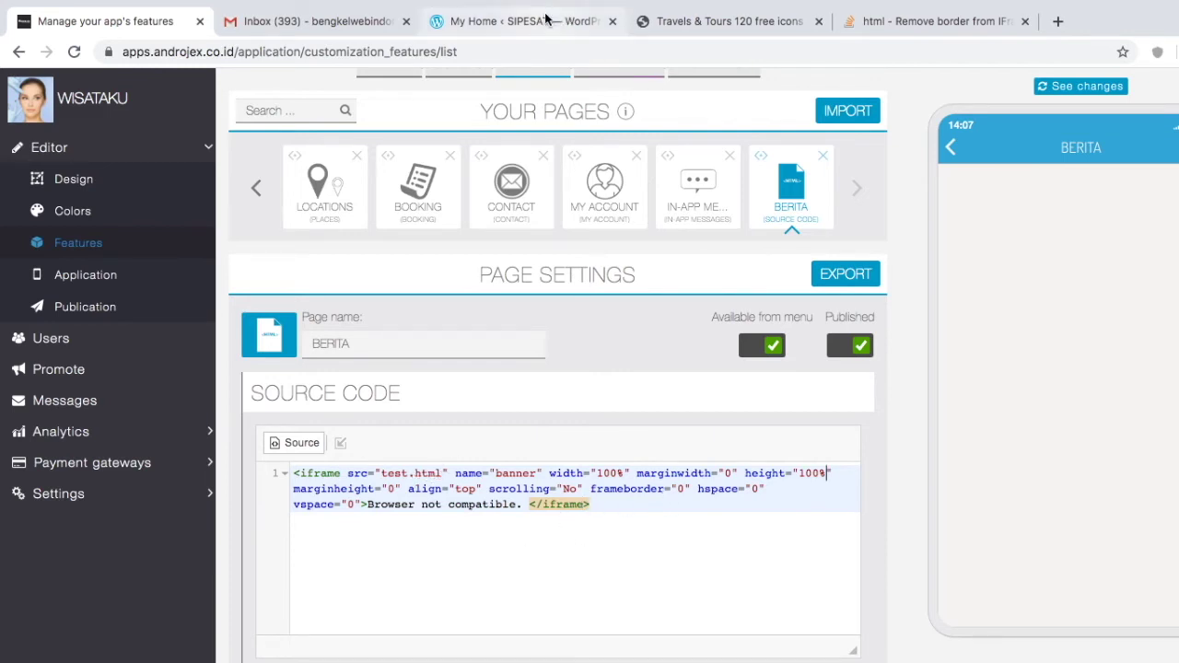
scroll(587, 327, up, 2)
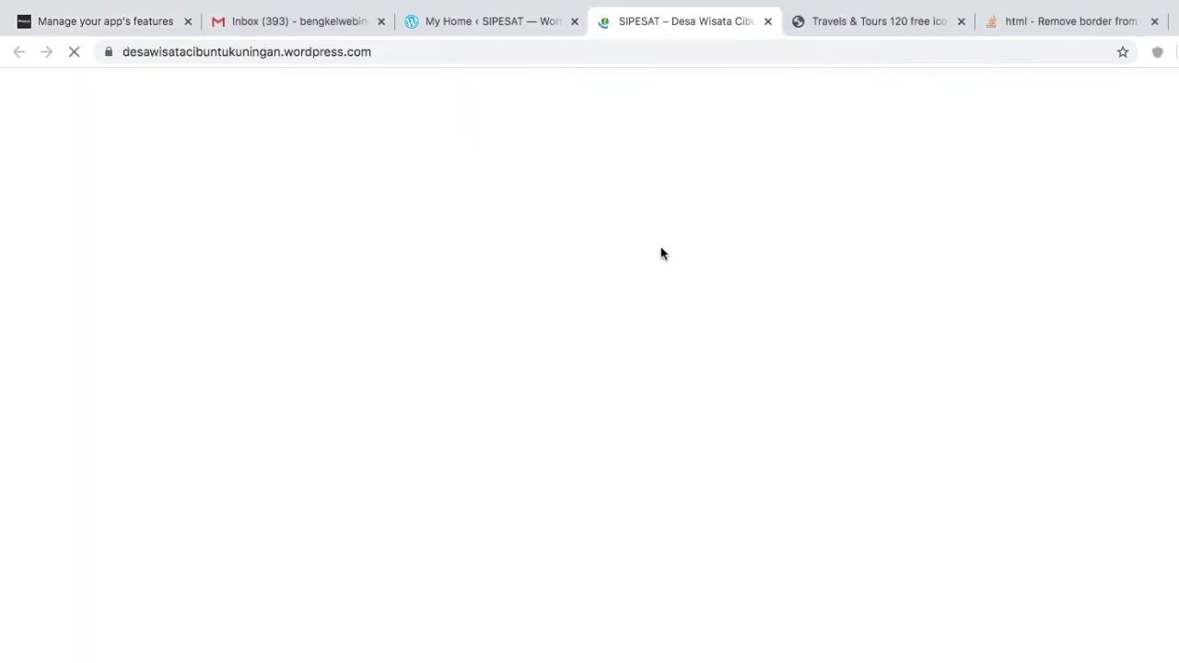
Step: Copy the SIPESAT WordPress site's web address and return to Androjex
click(337, 53)
key(super+c)
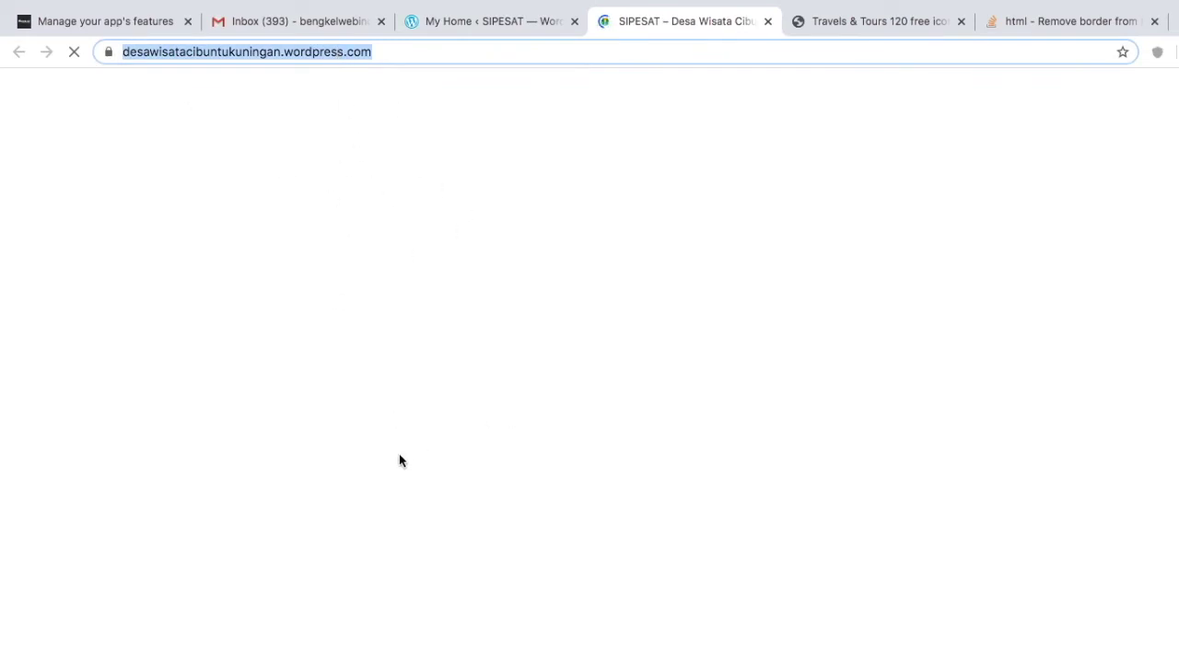
click(139, 21)
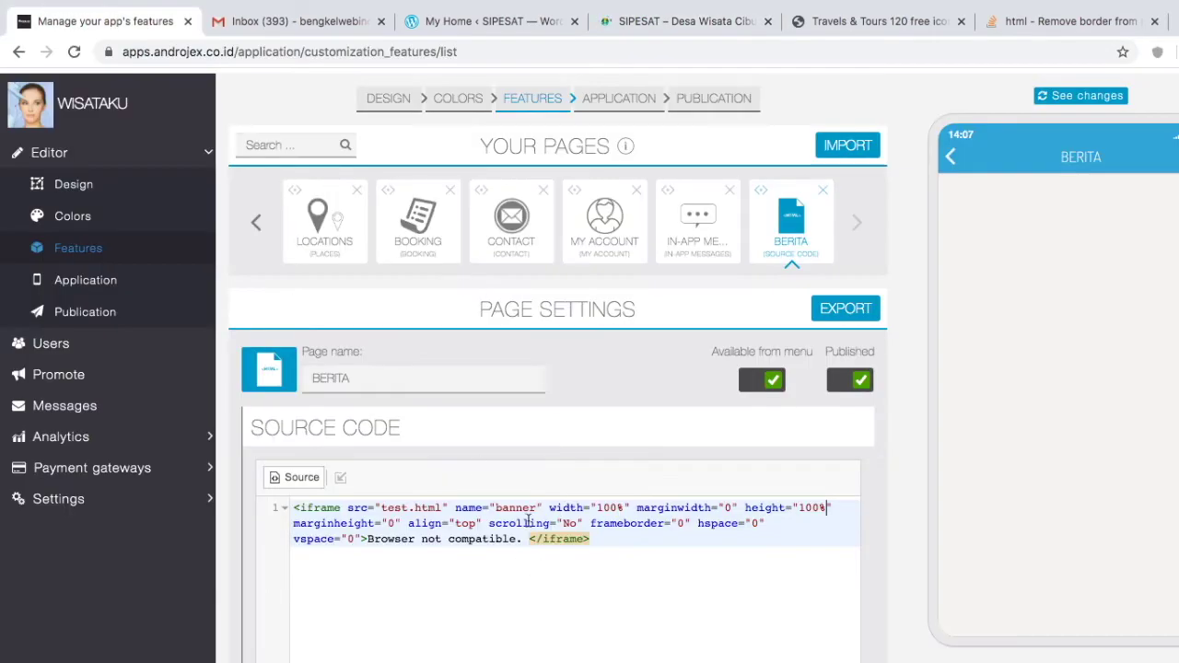
Step: Replace the iframe's test.html source with the desawisatacibuntukuningan.wordpress.com address
click(442, 507)
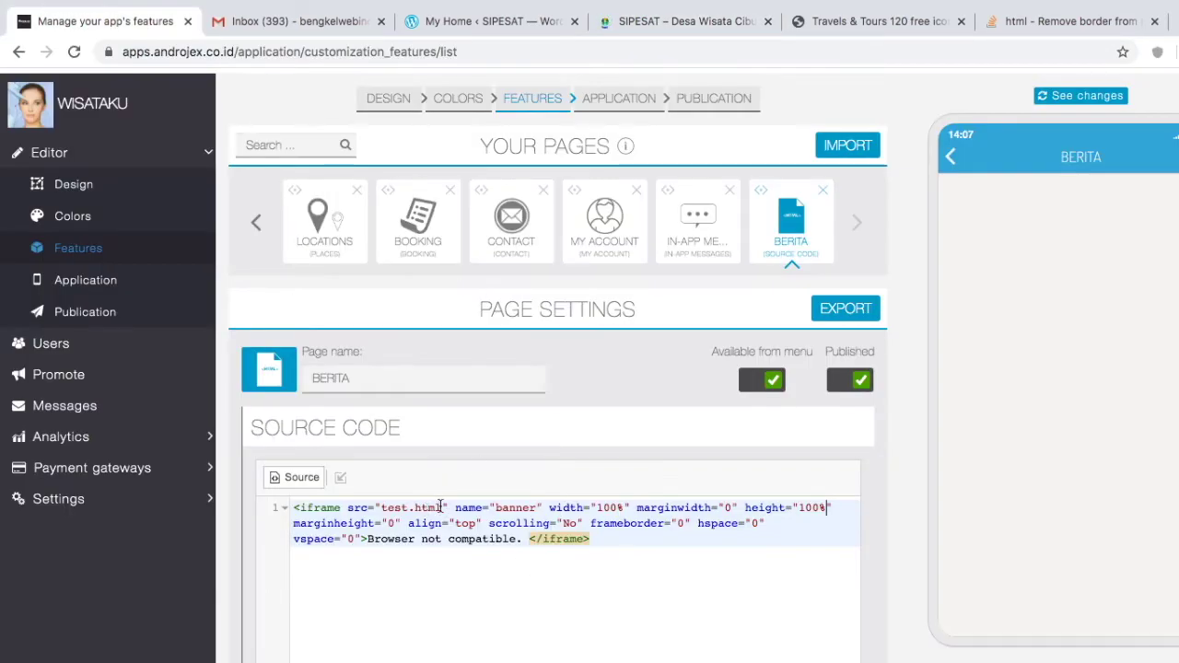
shift+click(381, 508)
key(BackSpace)
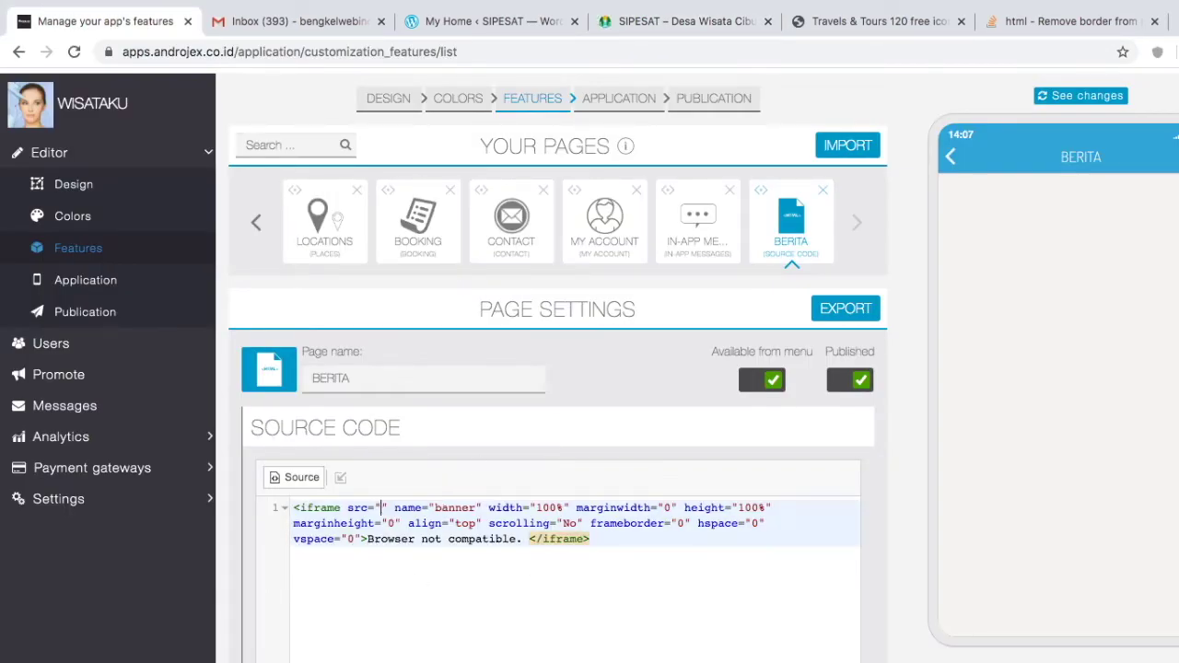
key(super+v)
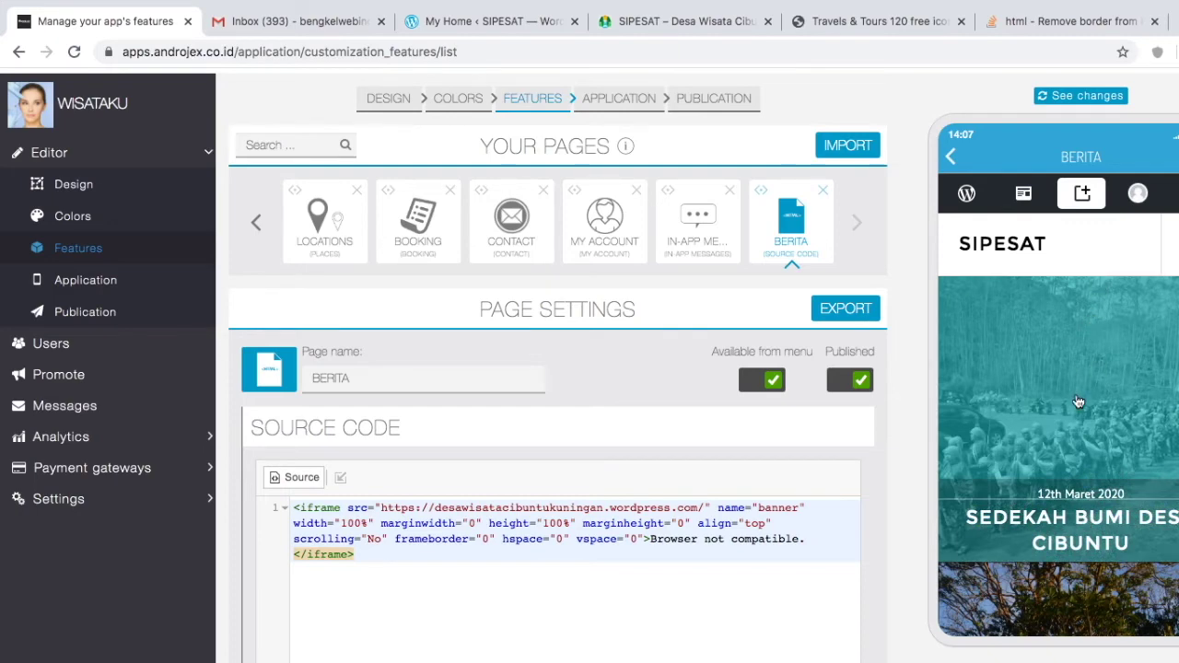
scroll(1078, 402, down, 5)
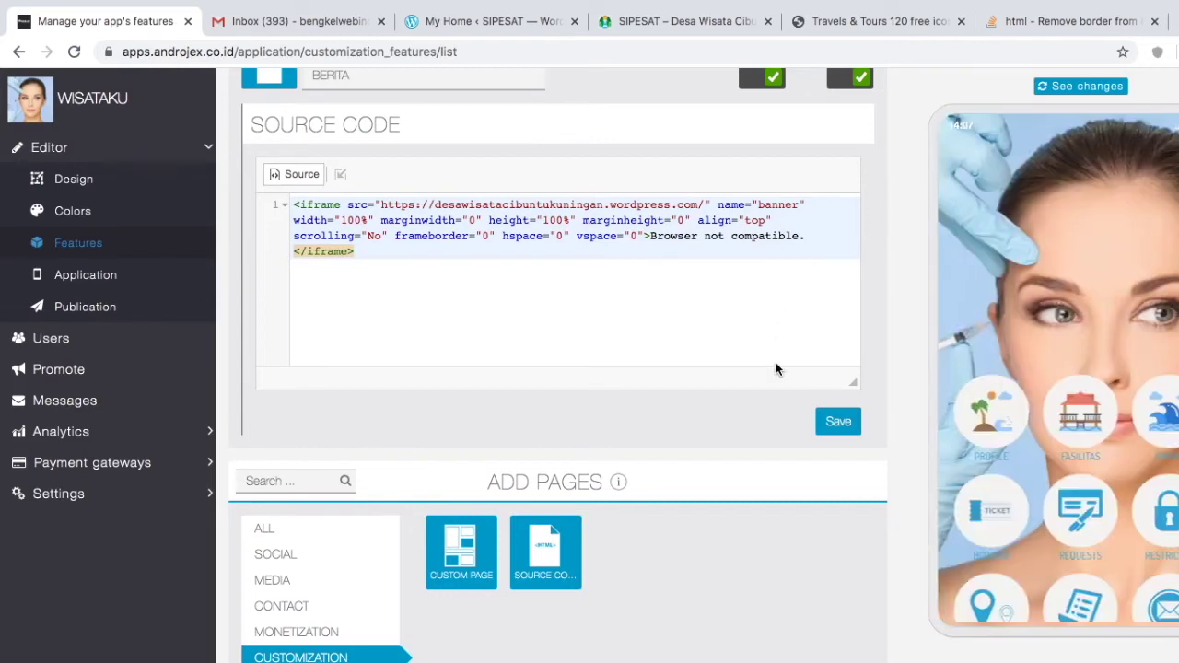
scroll(566, 281, up, 3)
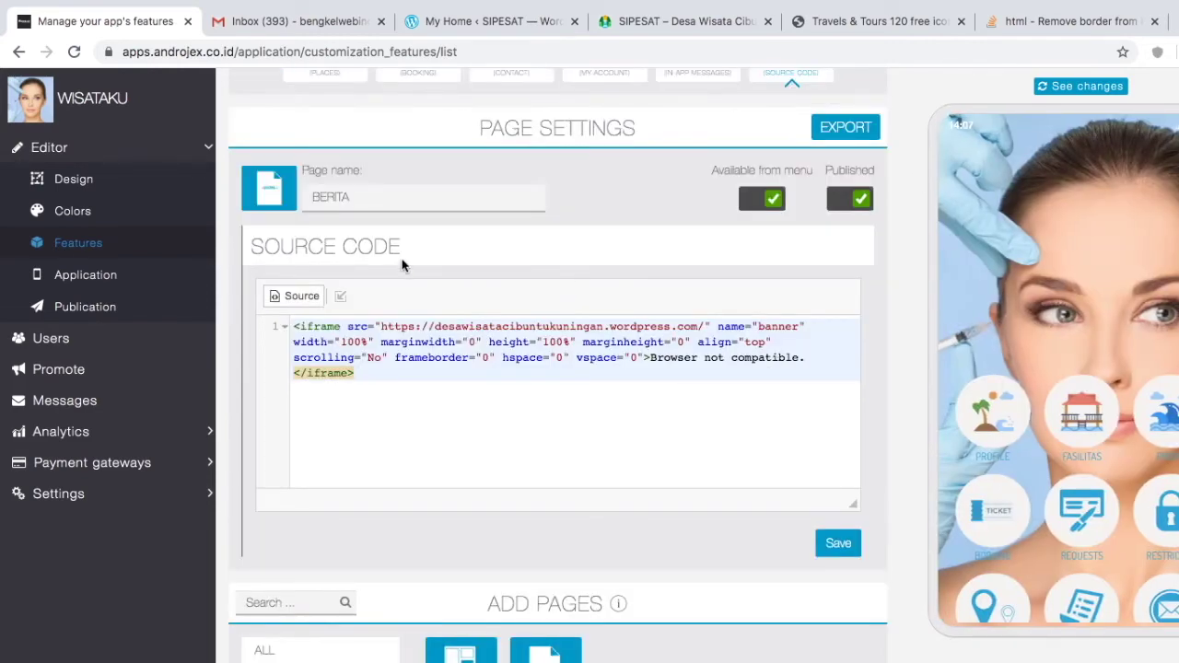
Step: Upload flyer.png as the BERITA page's icon
click(270, 199)
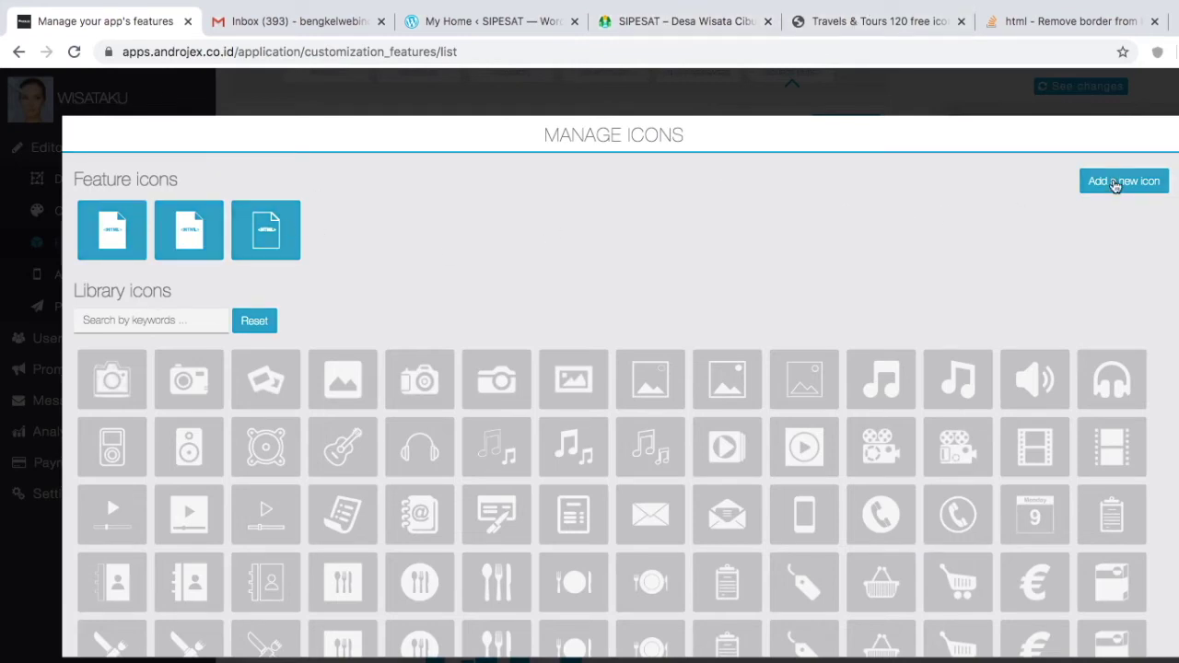
click(1114, 182)
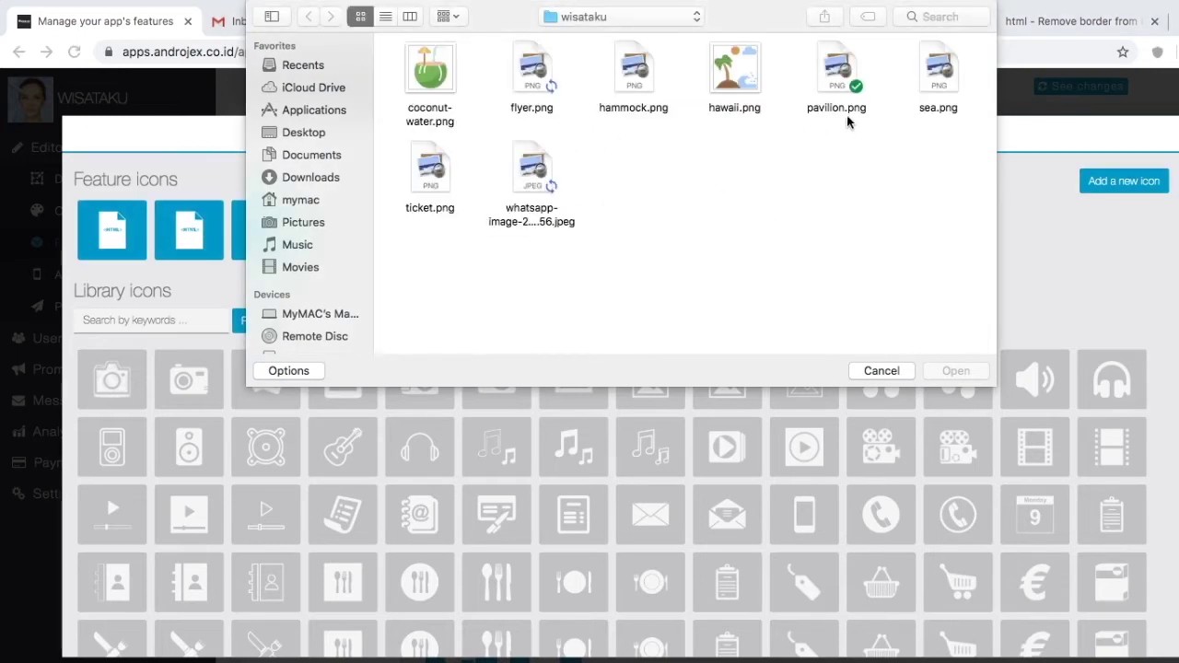
click(531, 72)
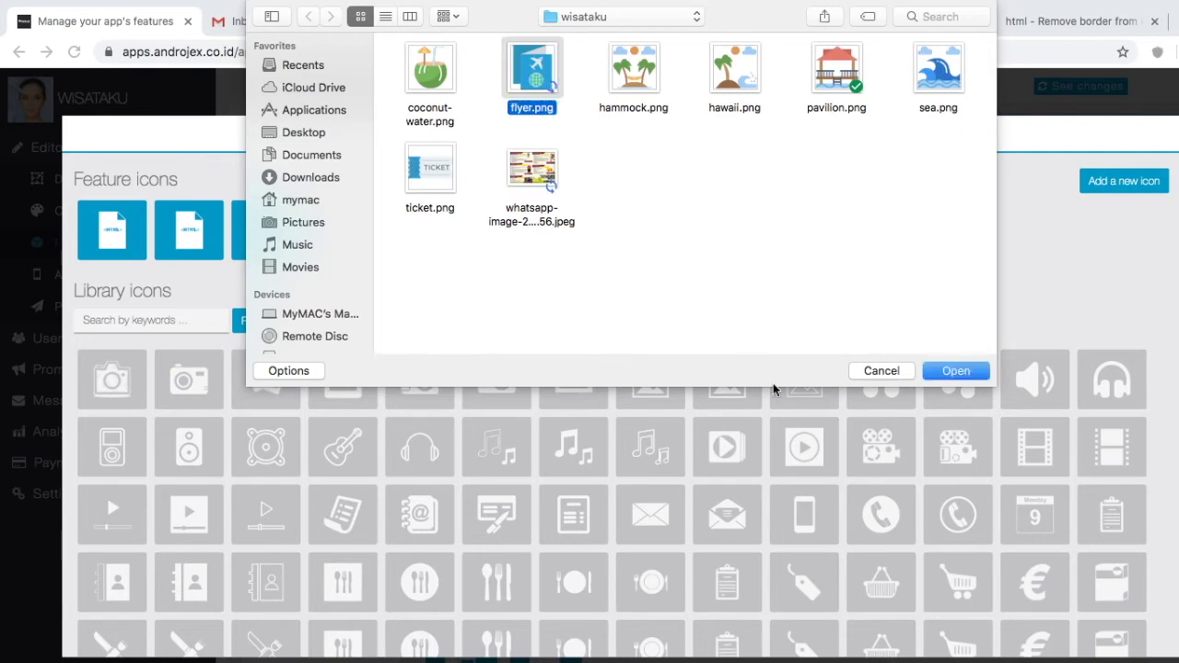
click(954, 371)
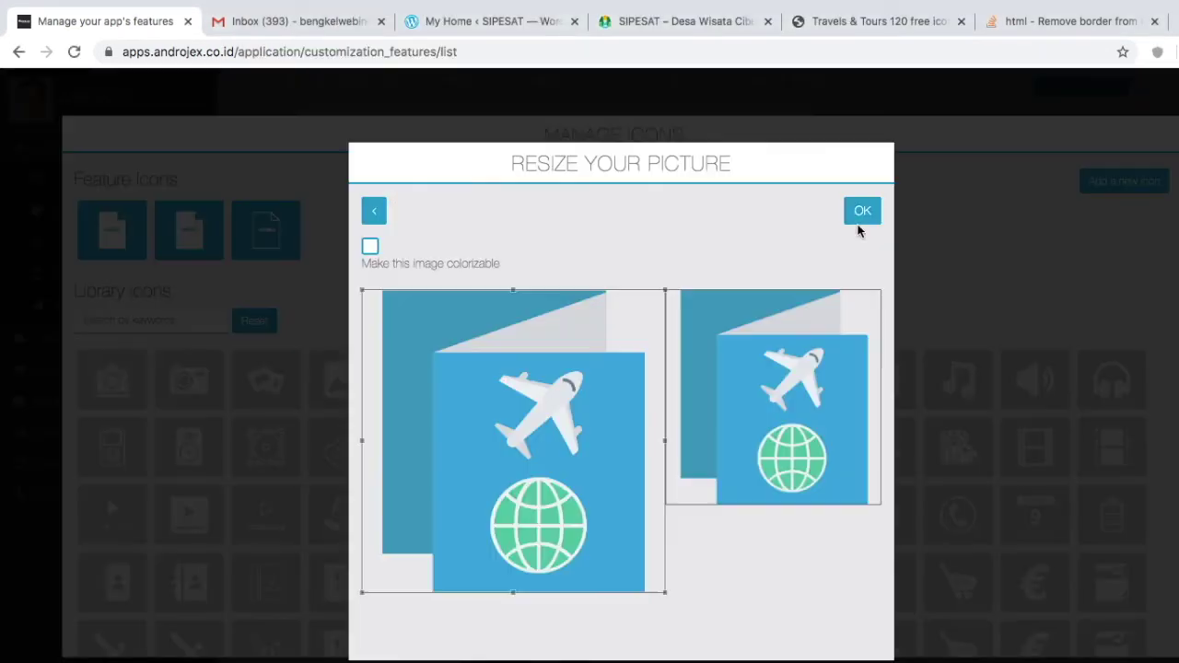
click(859, 221)
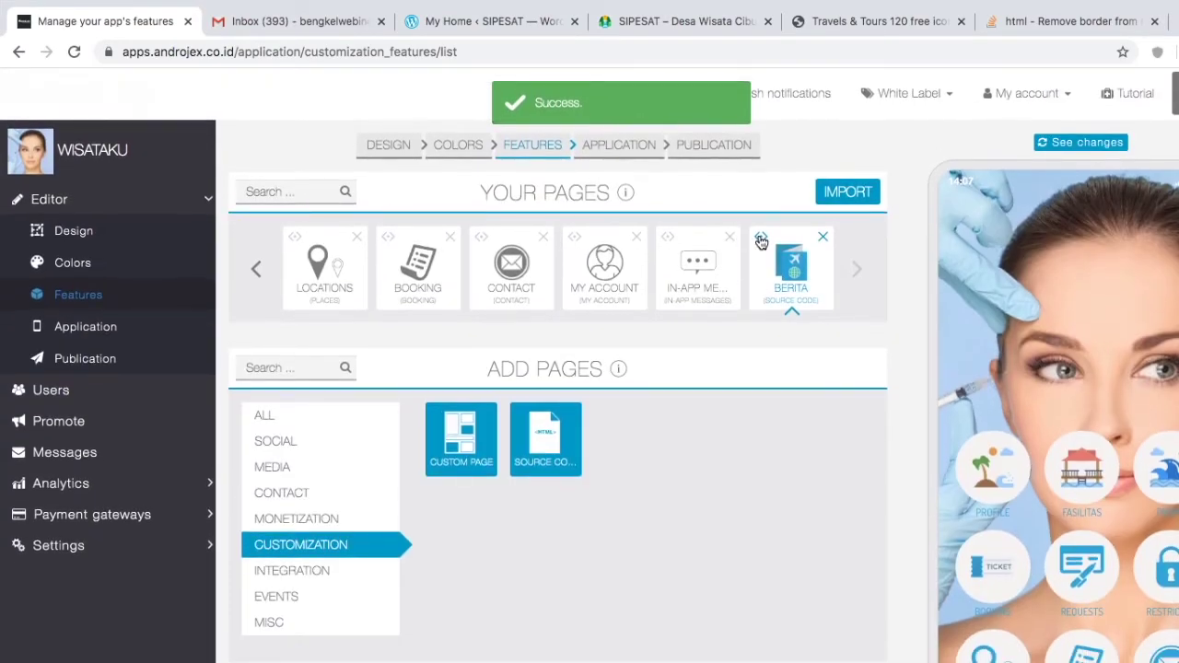
click(761, 242)
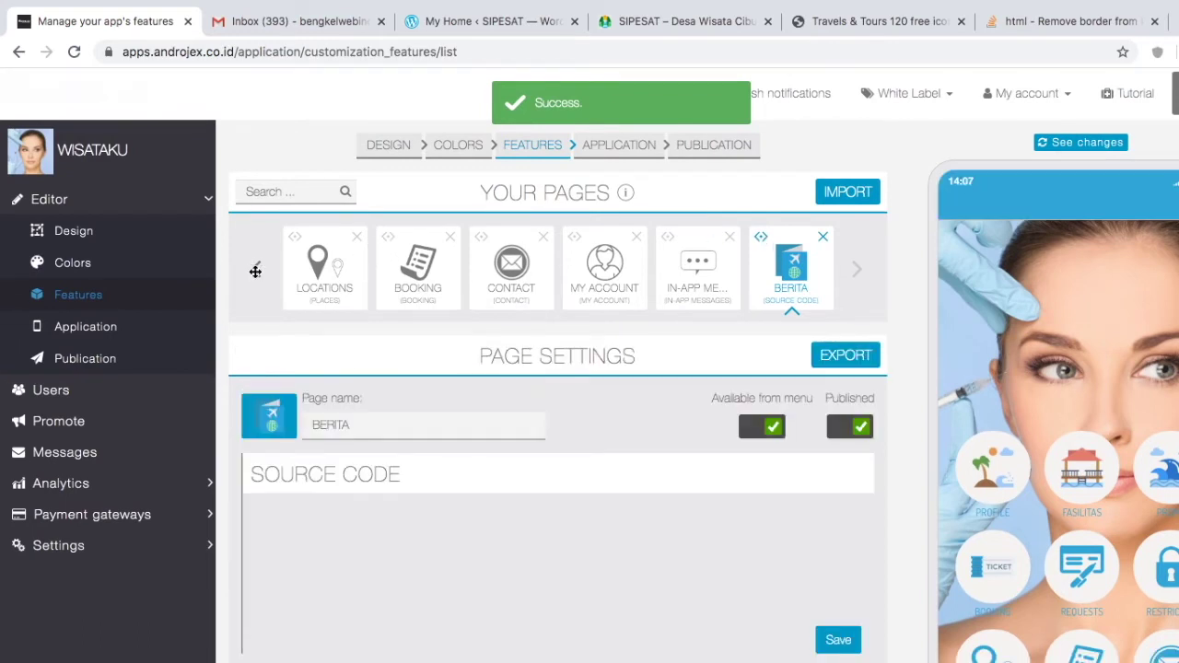
Step: Preview BERITA's embedded WordPress site on the phone, then close its page settings
click(255, 271)
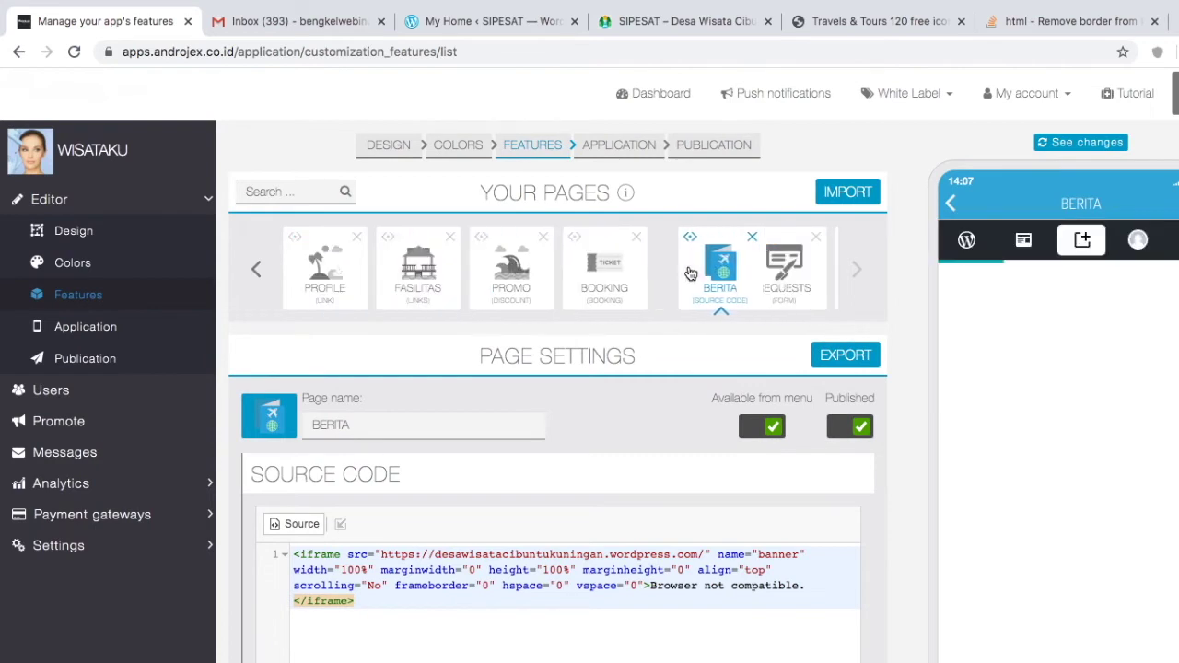
click(689, 272)
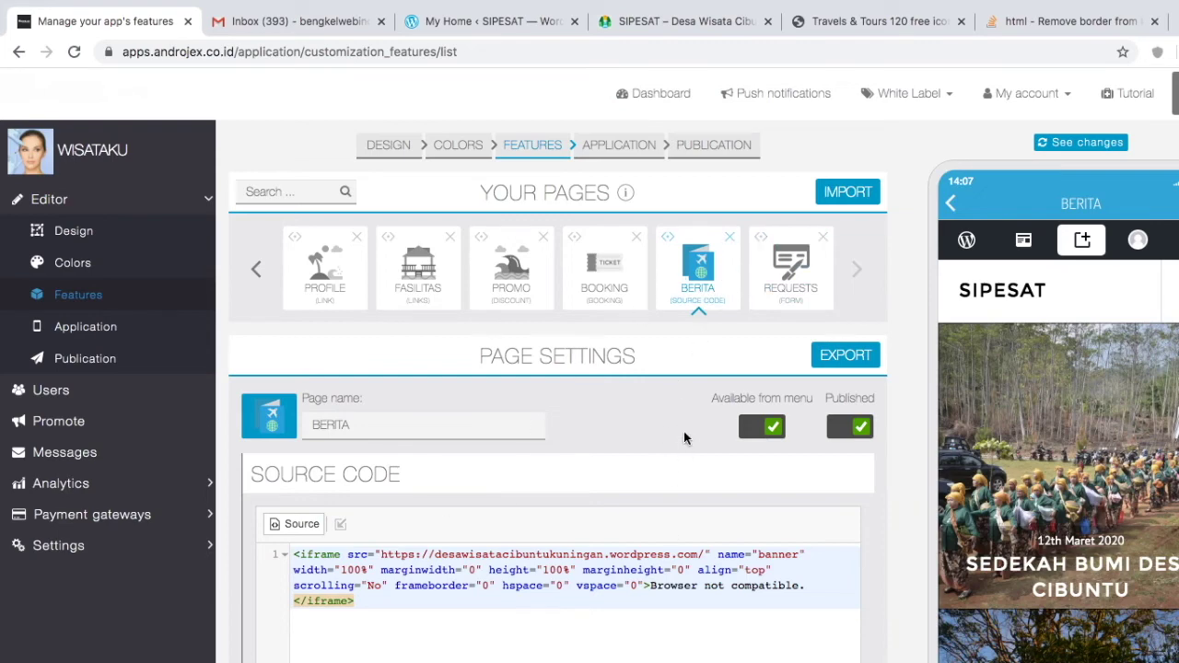
click(710, 301)
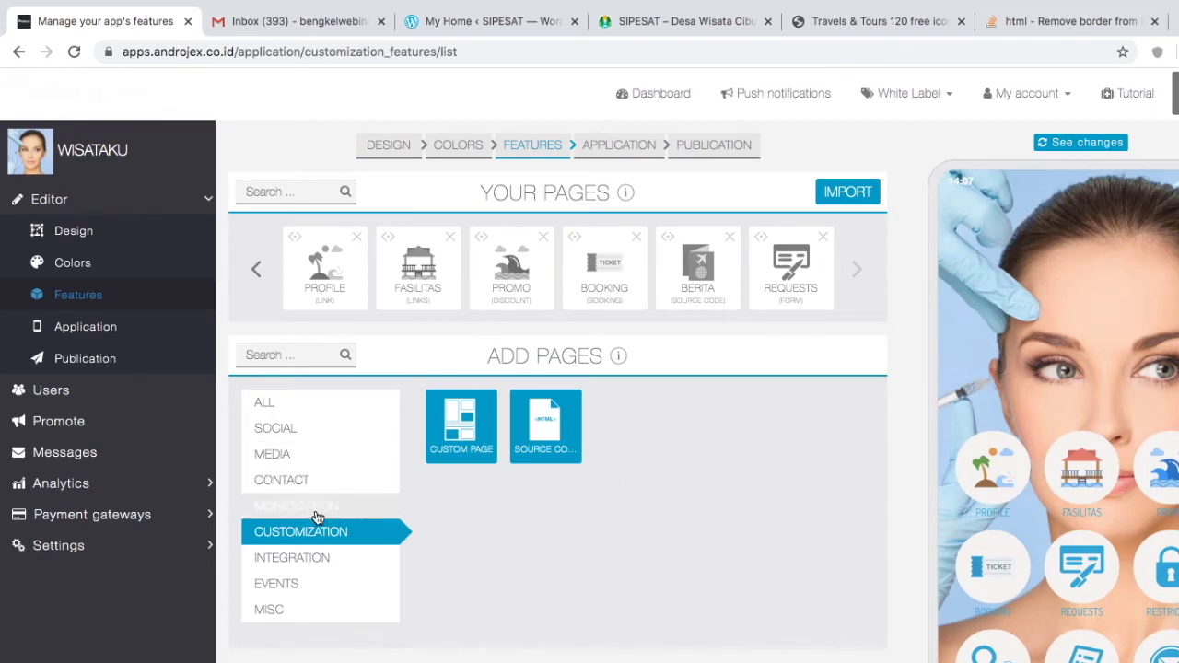
click(315, 558)
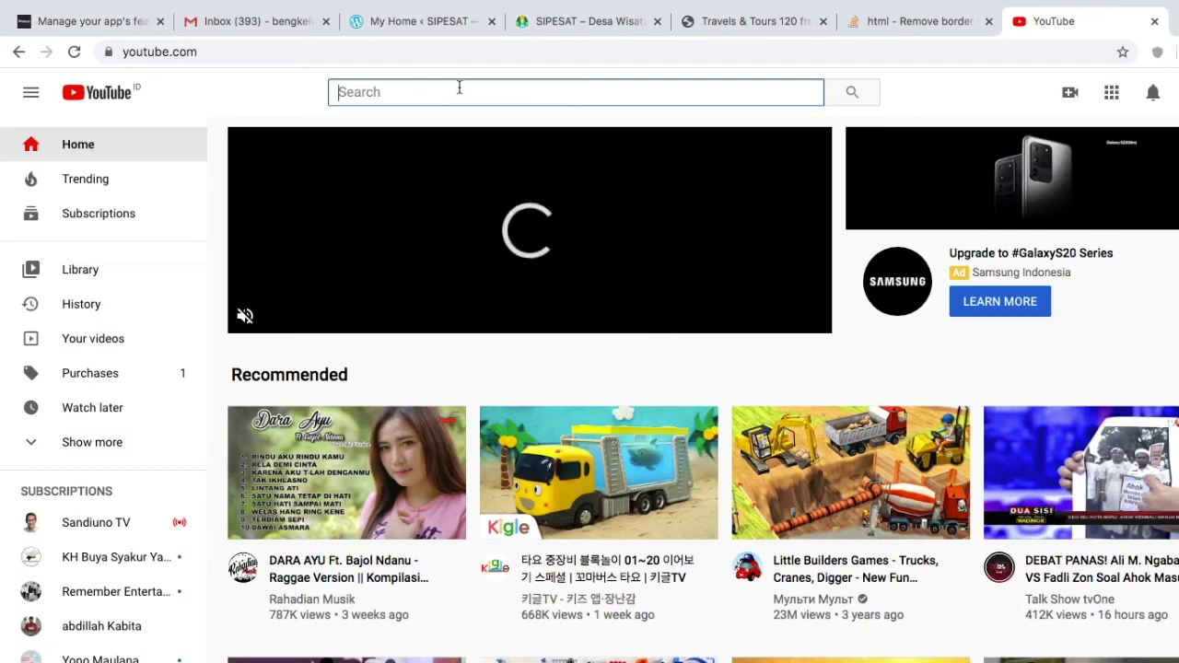
Step: Search YouTube for DESA WISATA CIBUNTU and copy the Wisata Desa Cibuntu, Pasawahan video's address
click(458, 89)
text(DESA WISATA )
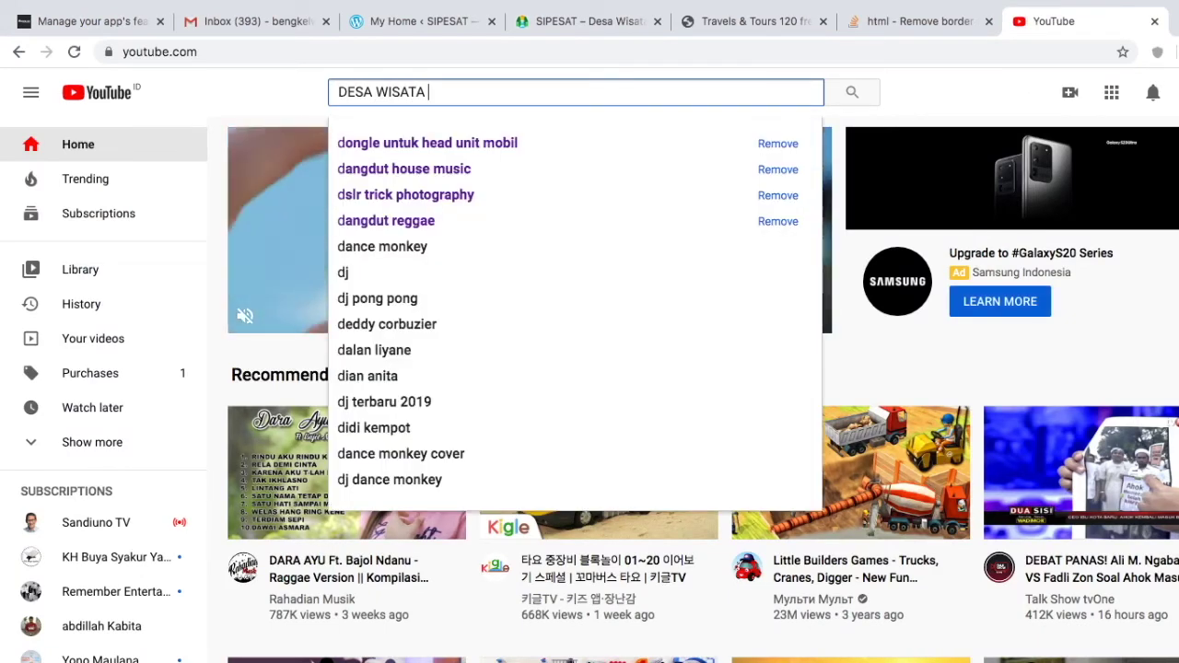
text(CIBUNTU)
key(Return)
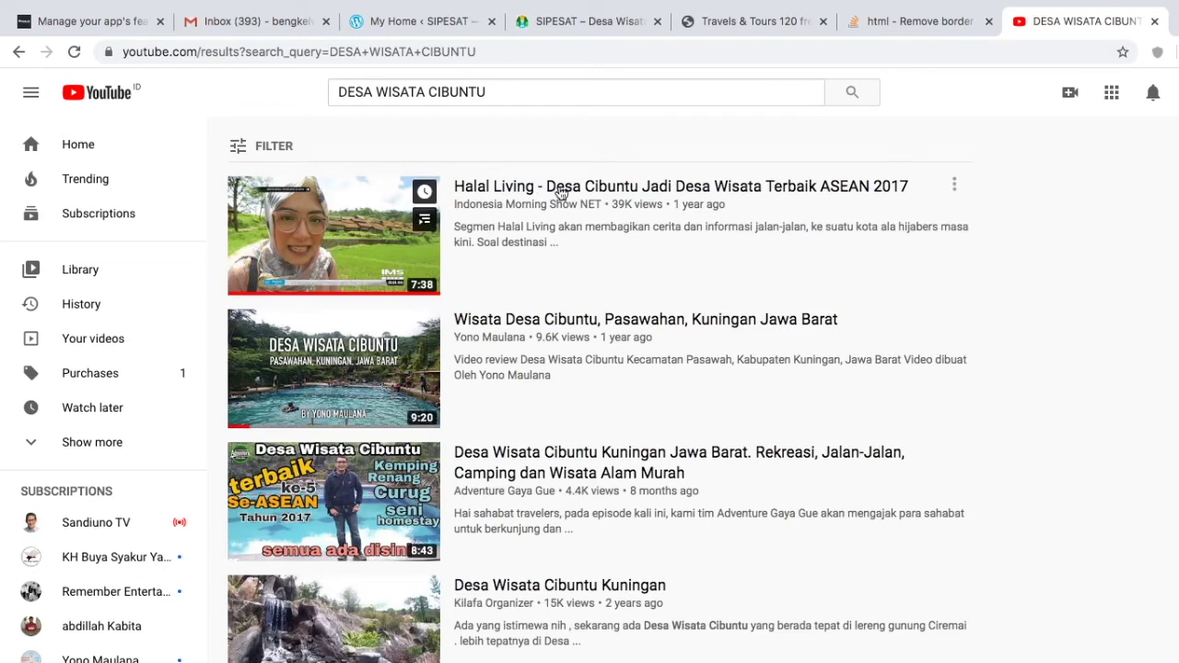
mouse_move(644, 335)
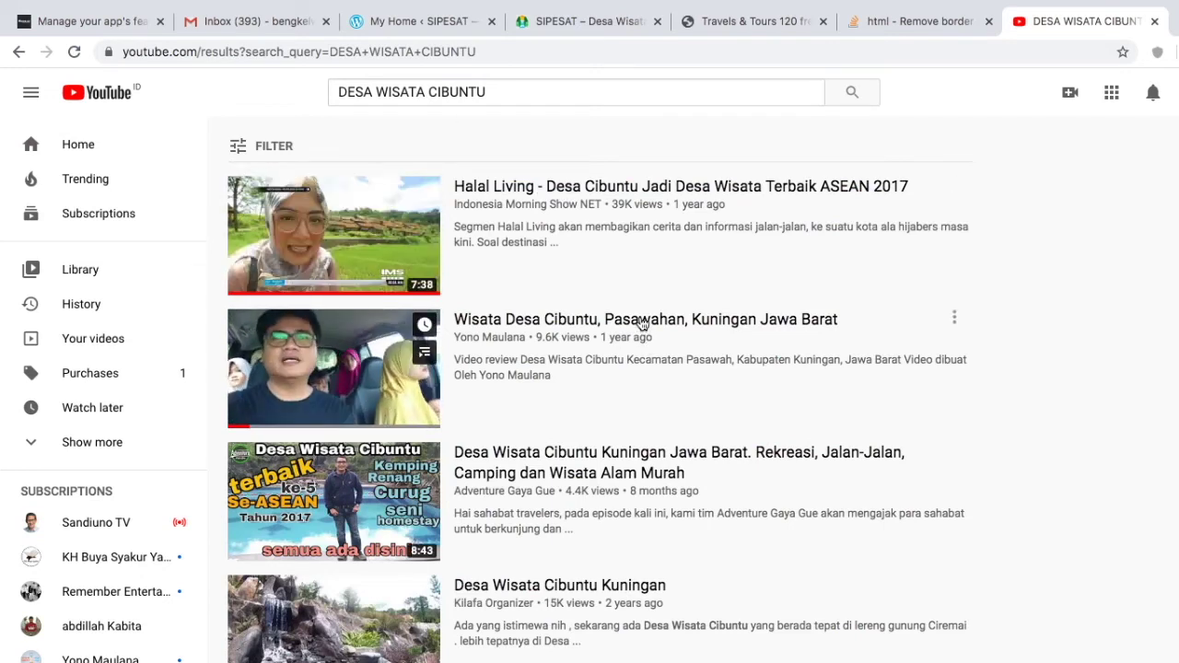
click(642, 323)
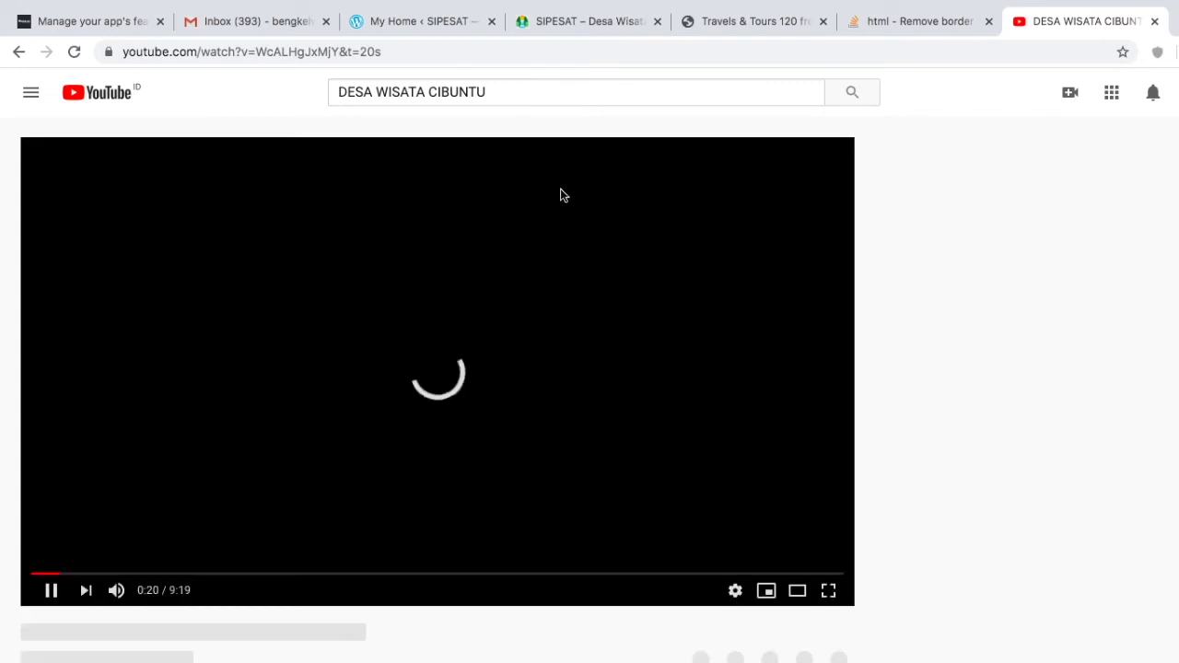
click(362, 53)
key(ctrl+c)
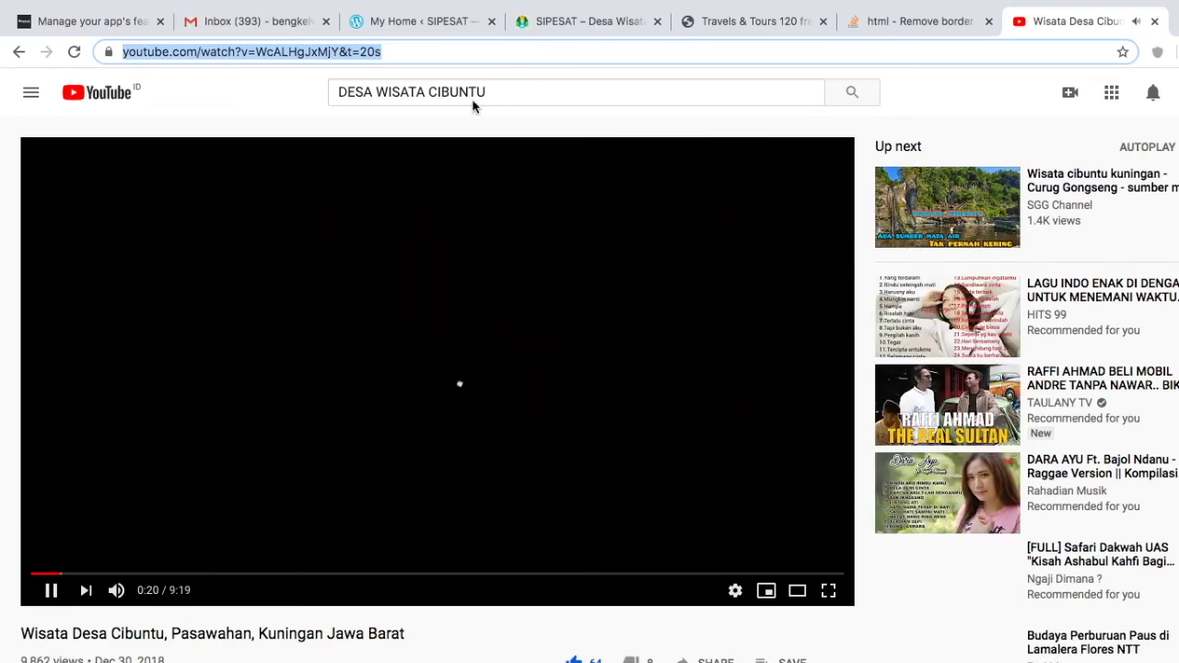
click(83, 21)
click(500, 540)
Step: Save a 'Profile Wisatku' link to the YouTube video with hardware back-button navigation enabled
text(Prof)
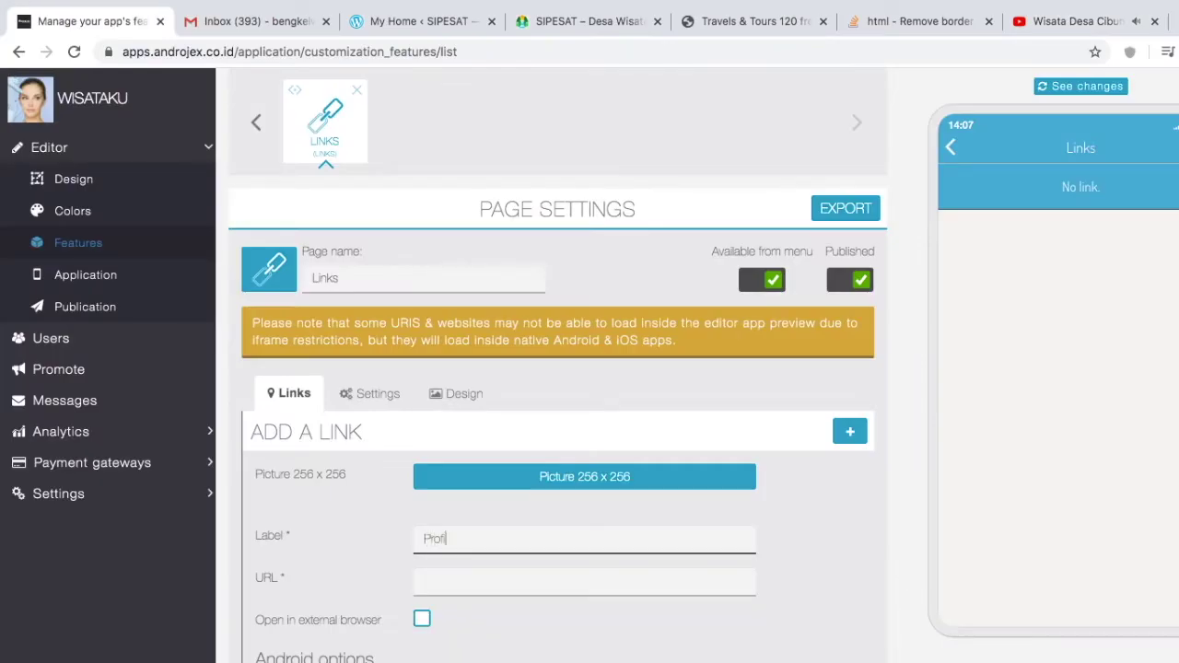
text(il)
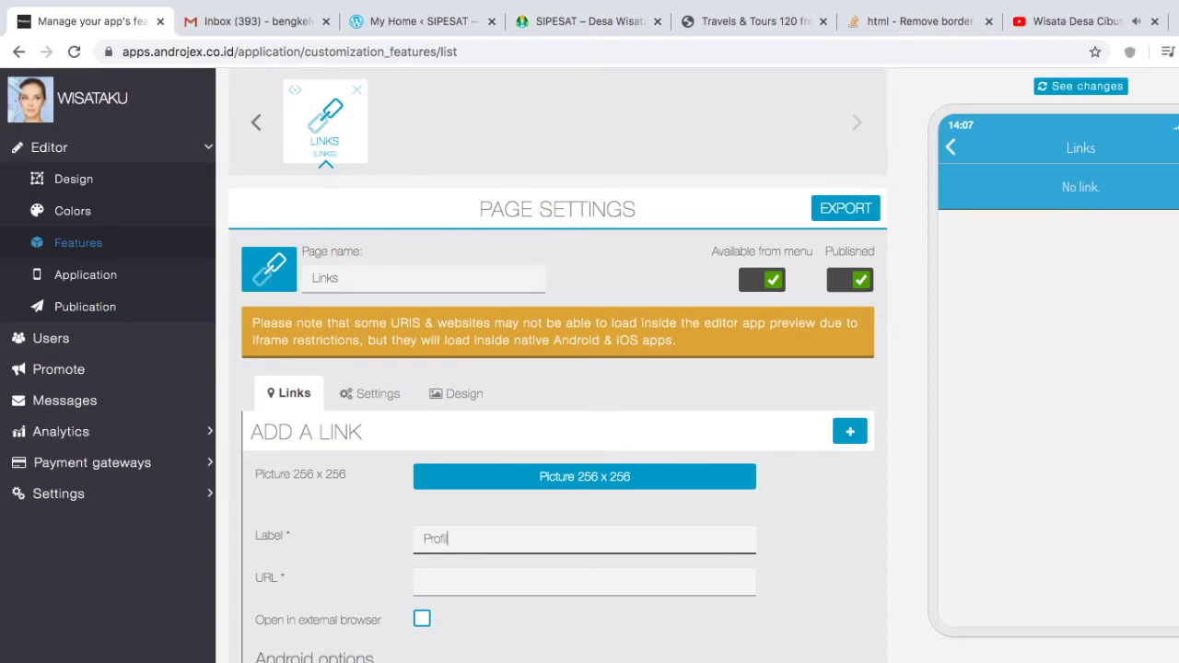
text(e Wisatku)
click(521, 586)
key(ctrl+v)
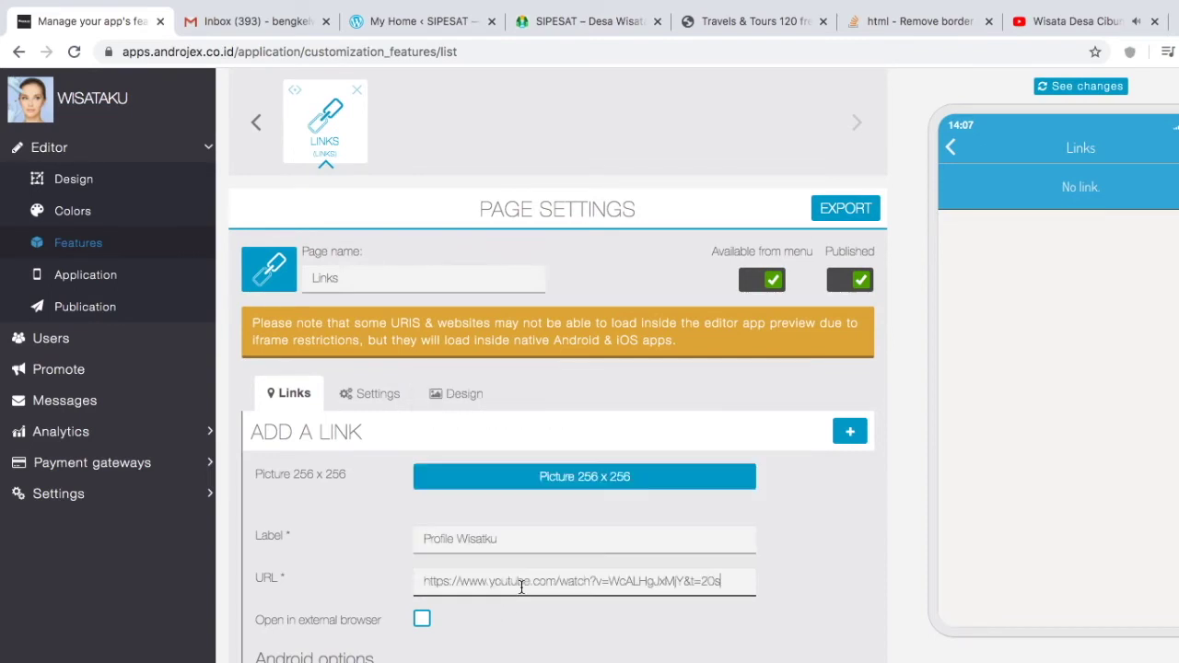
scroll(518, 606, down, 5)
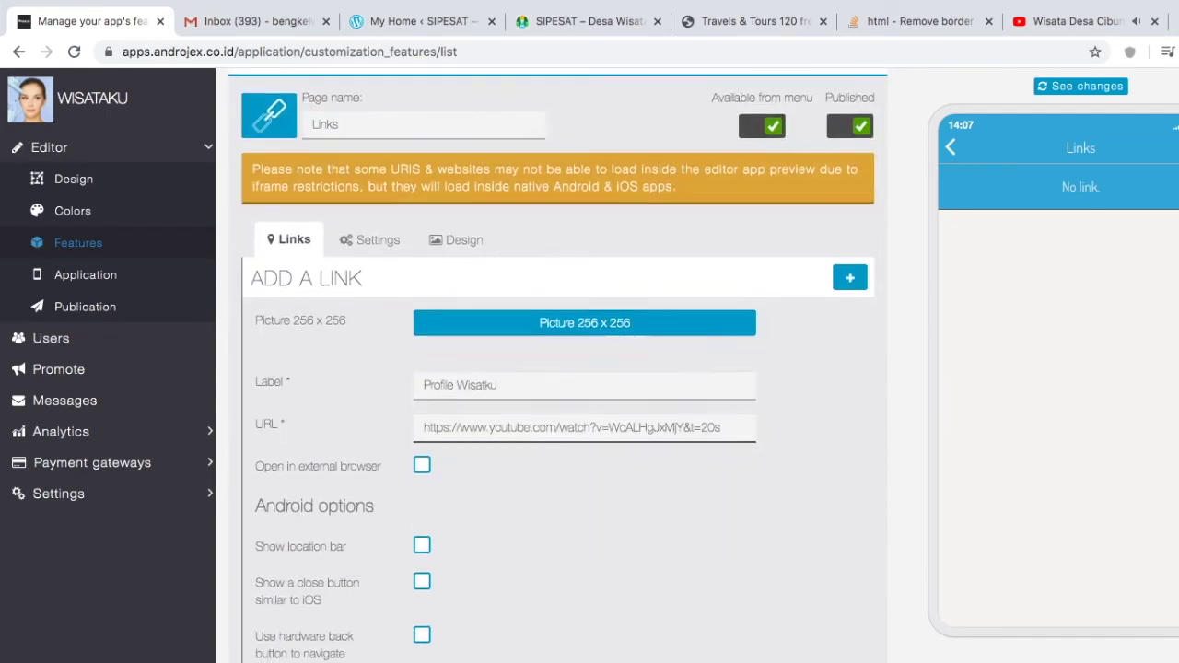
scroll(518, 606, down, 3)
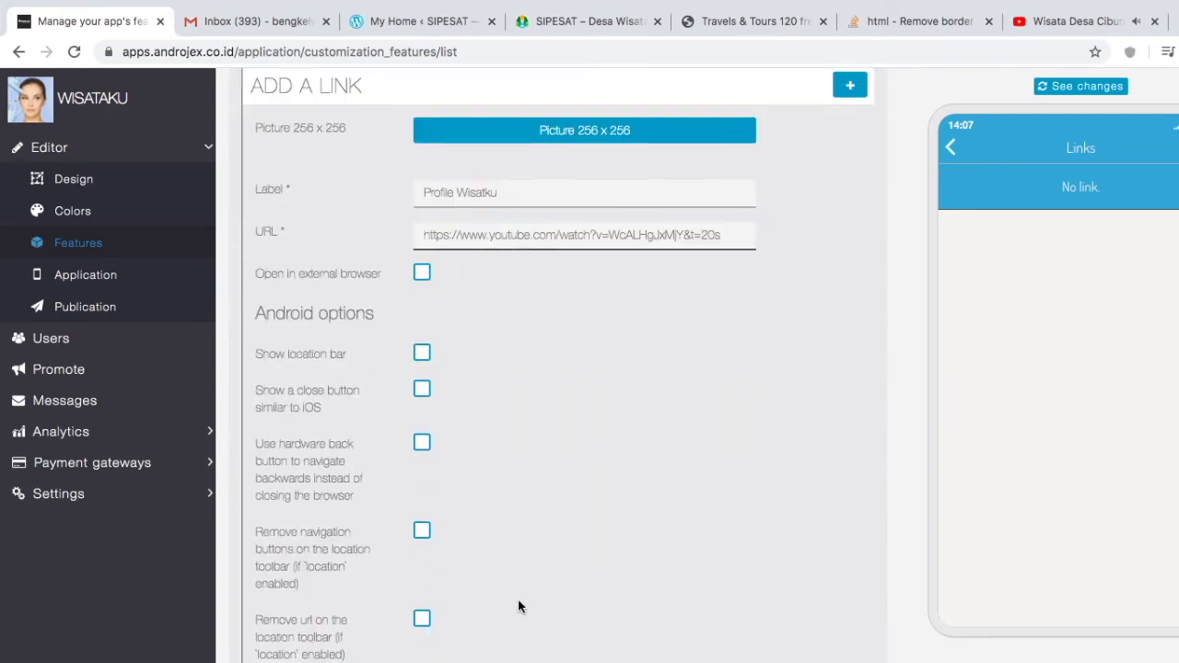
click(422, 446)
scroll(676, 581, down, 5)
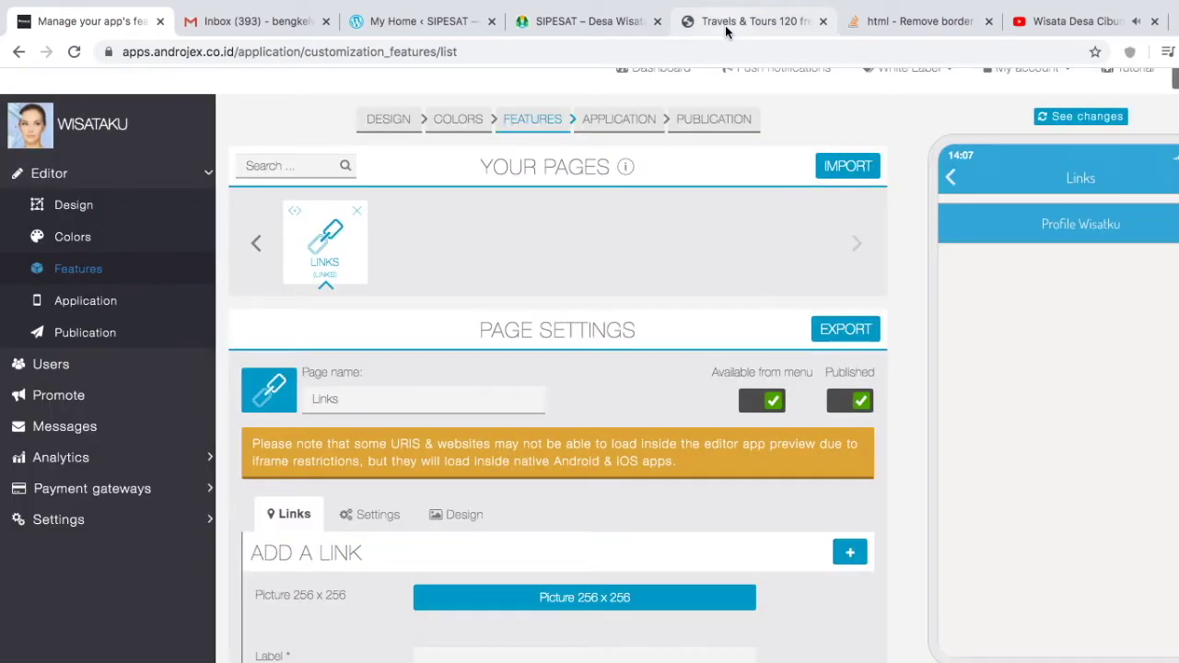
click(755, 21)
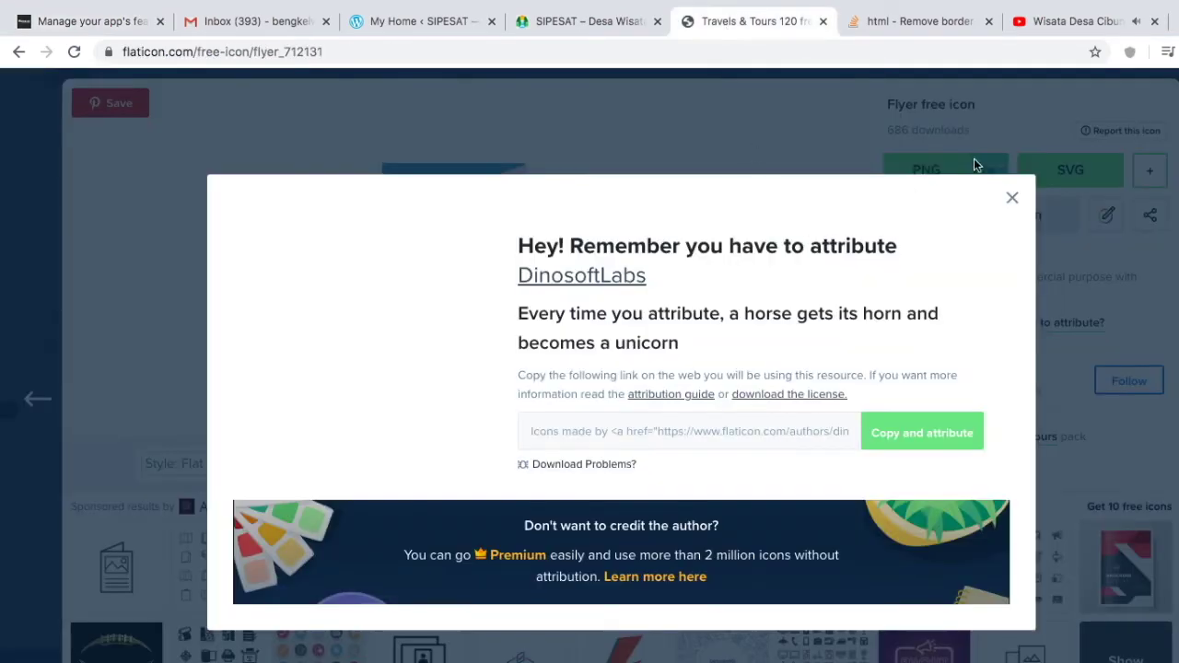
click(1011, 194)
key(Escape)
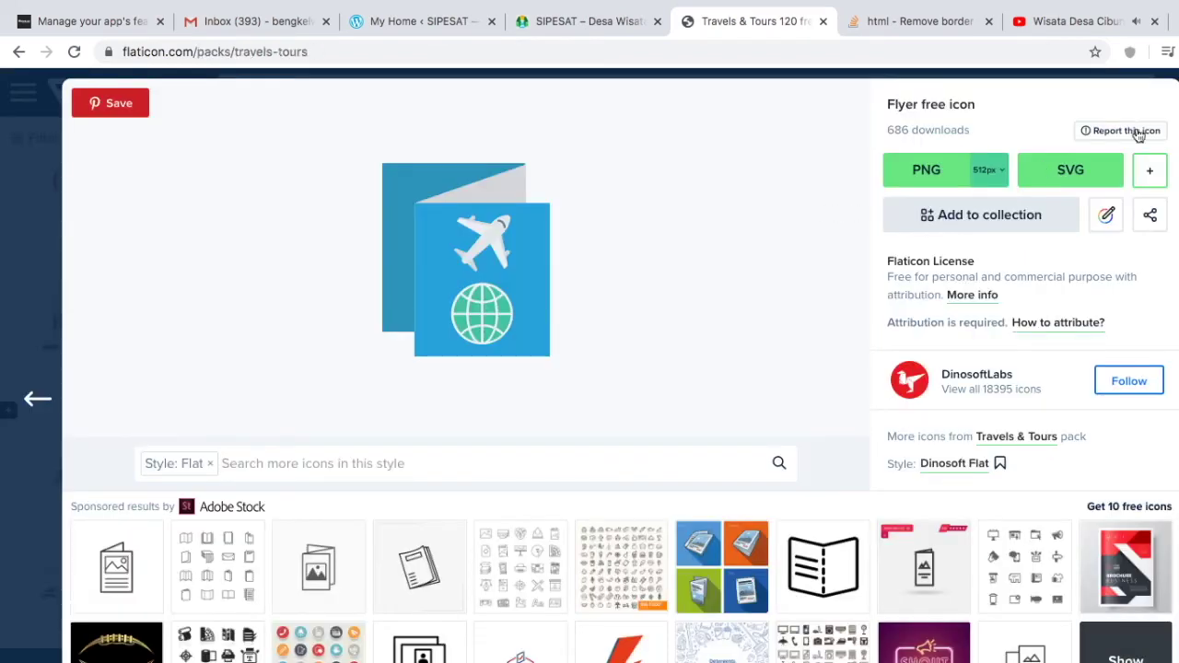
key(ctrl+1)
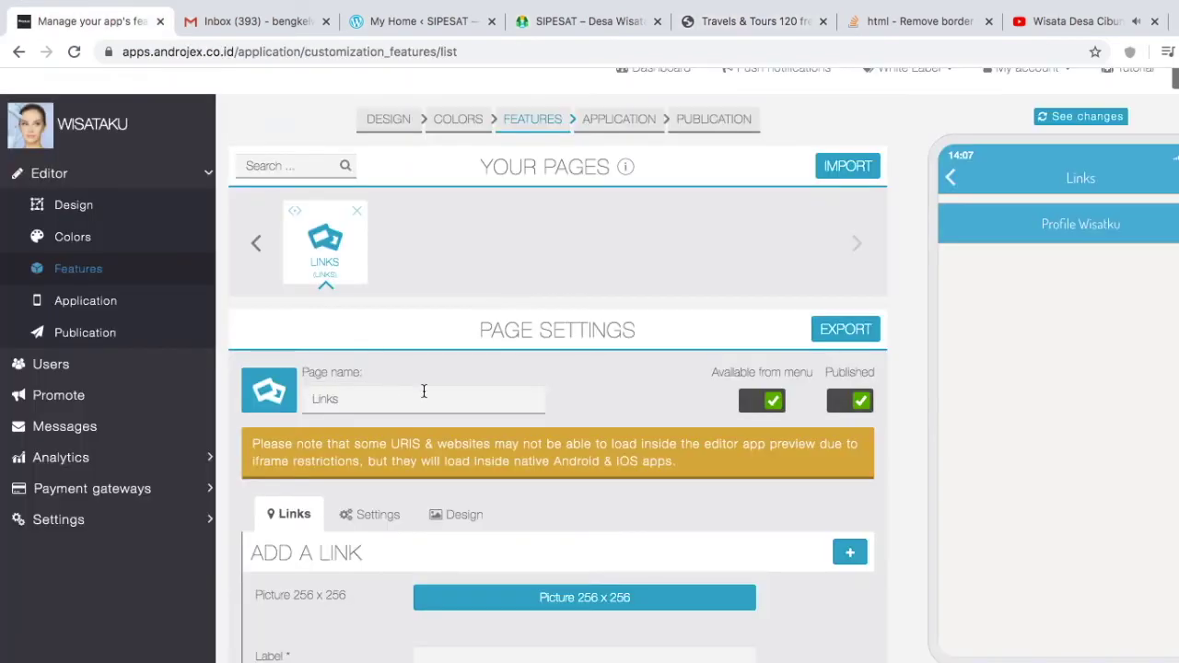
Step: Replace the Links page icon with the uploaded start.png road-map pin image
click(271, 392)
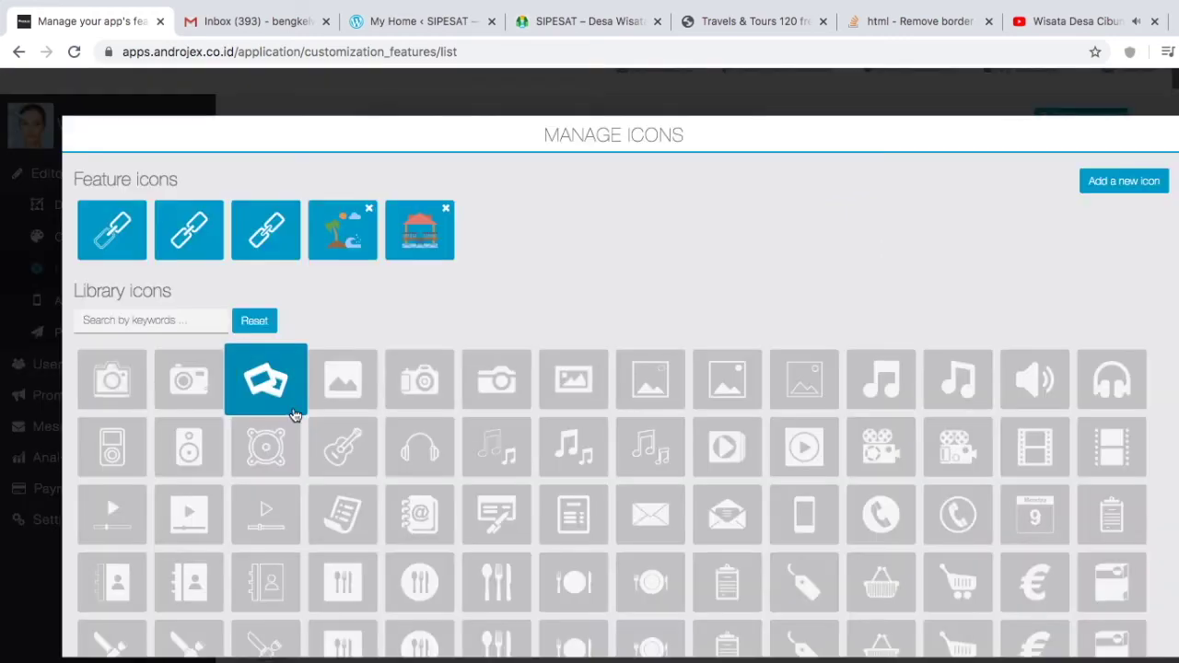
click(1112, 184)
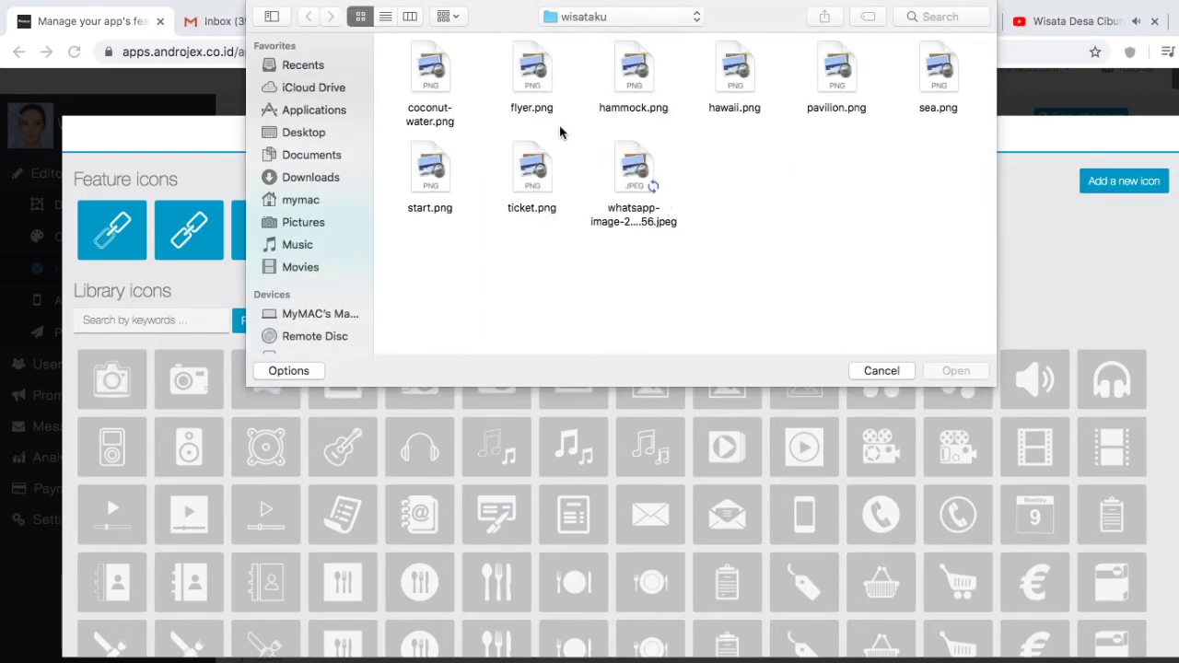
click(410, 177)
click(940, 371)
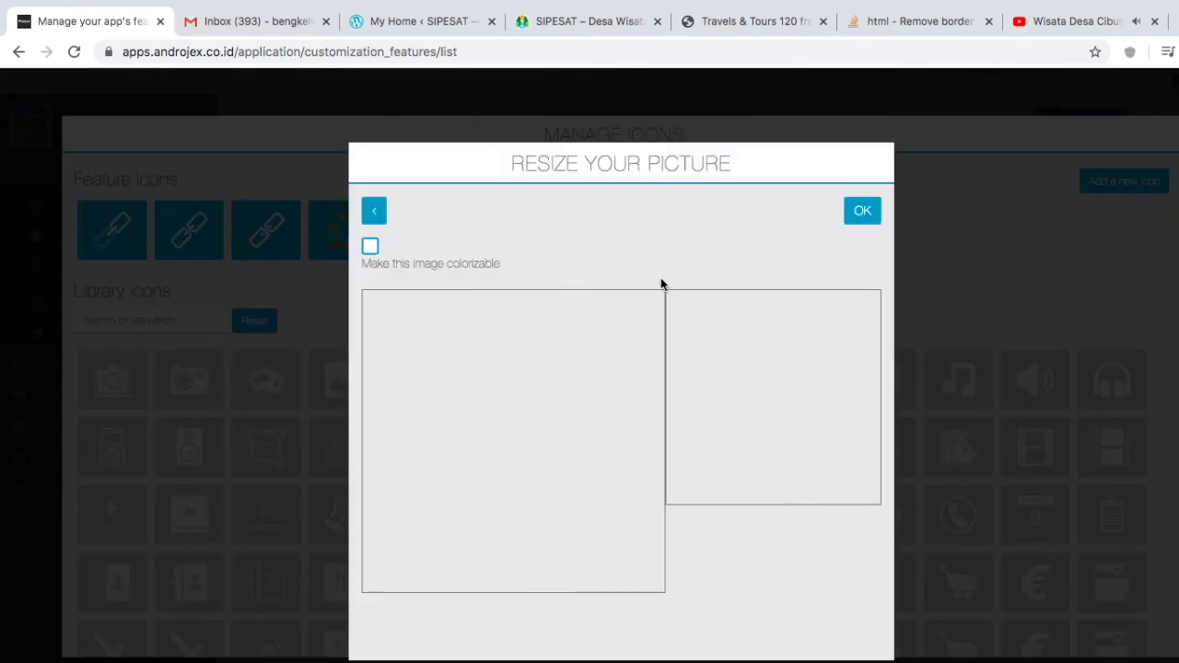
click(863, 214)
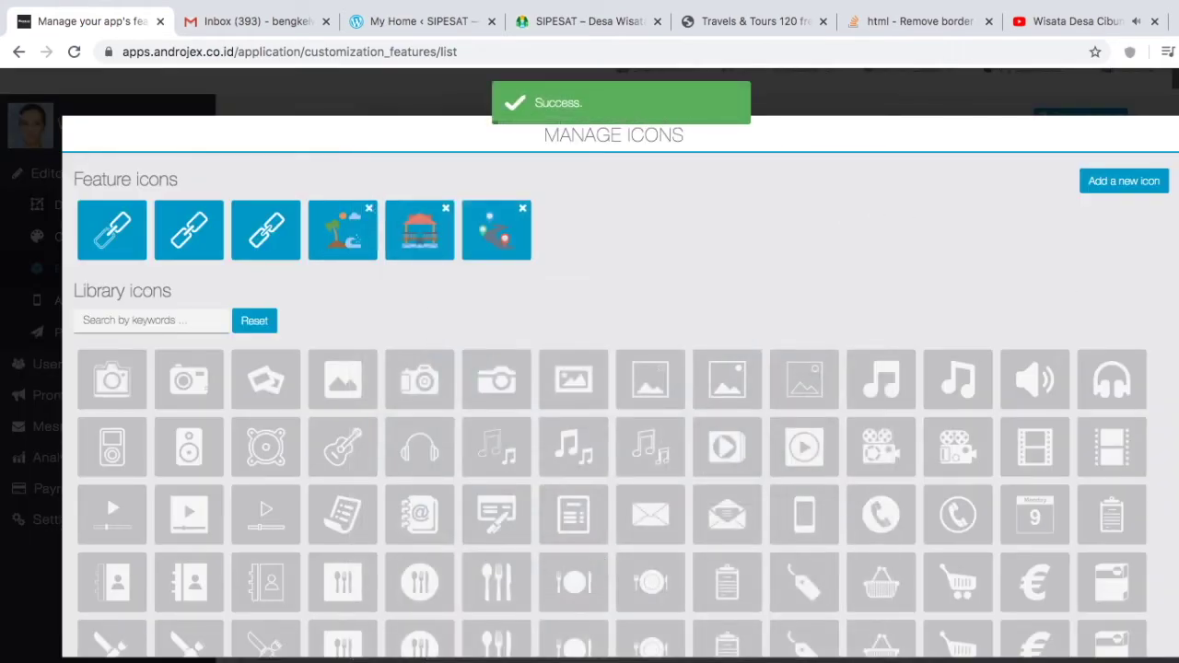
click(490, 255)
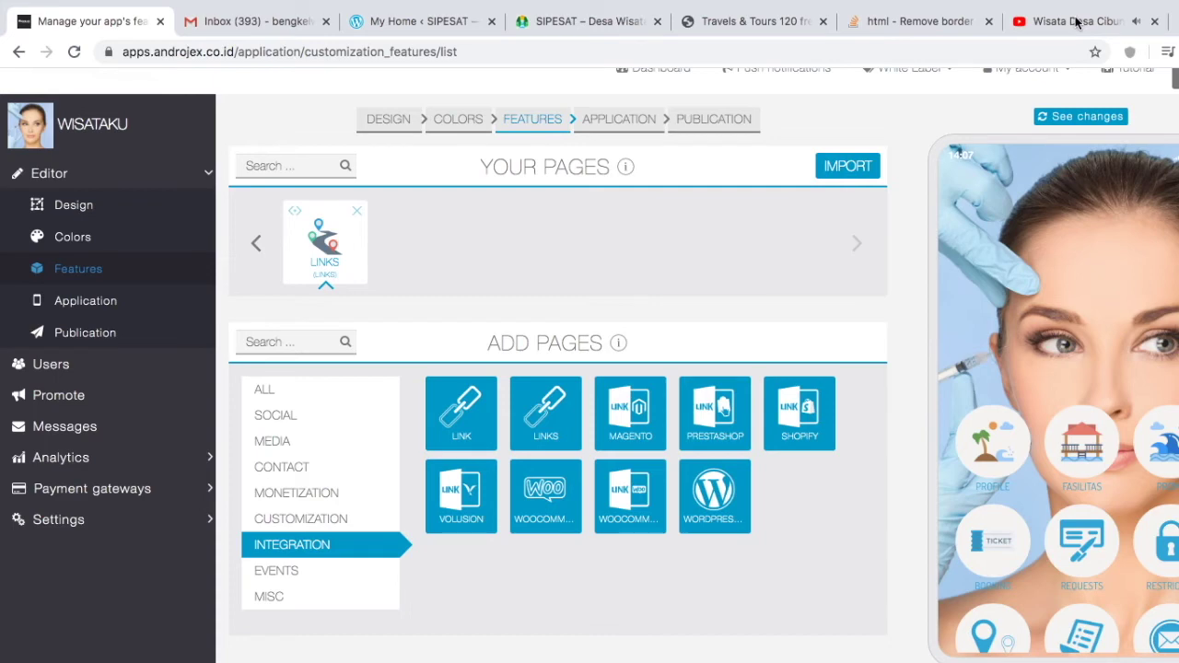
Step: Search YouTube for 'wisata jawa barat' and copy the results page address
click(1076, 22)
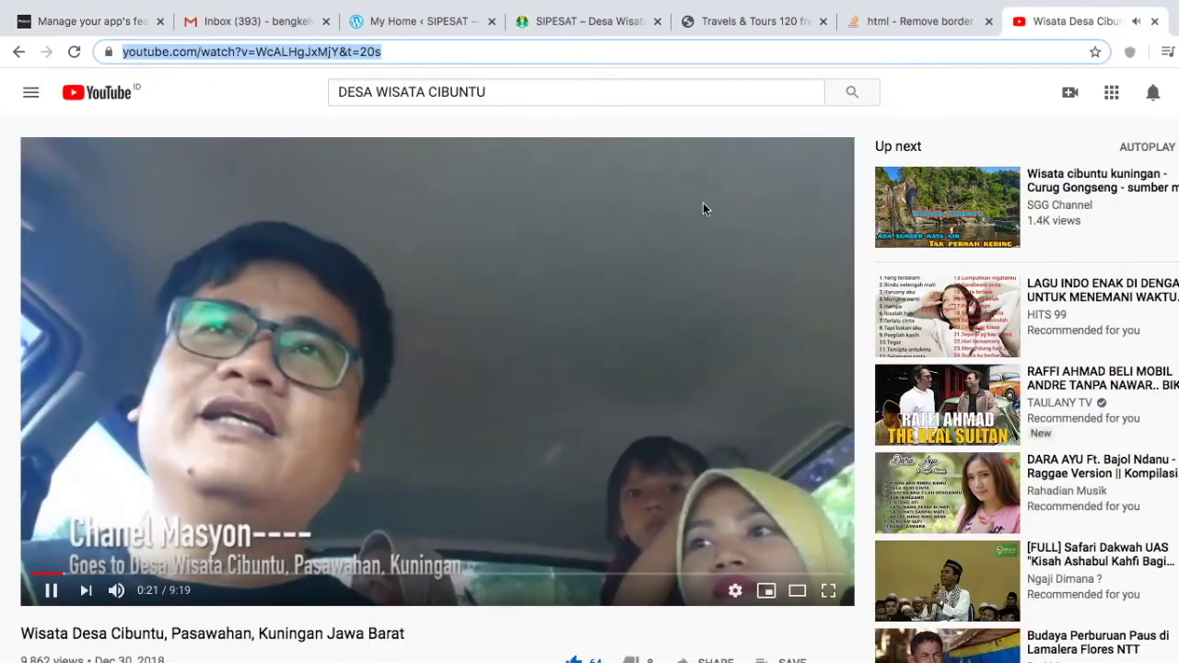
click(533, 93)
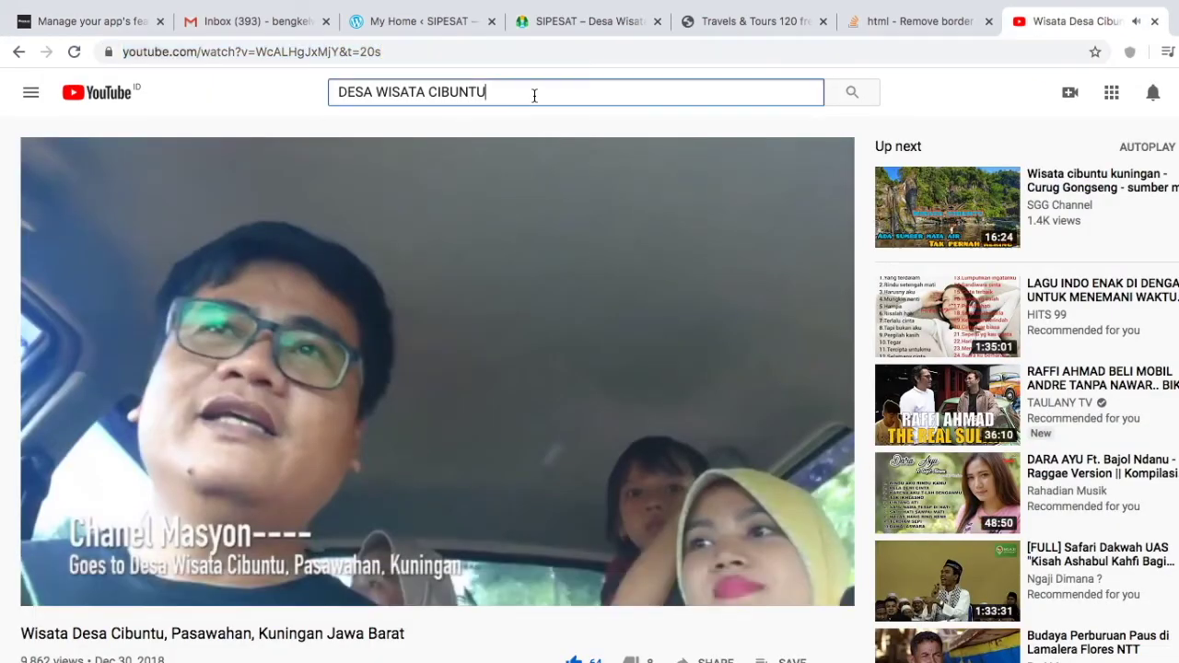
key(ctrl+a)
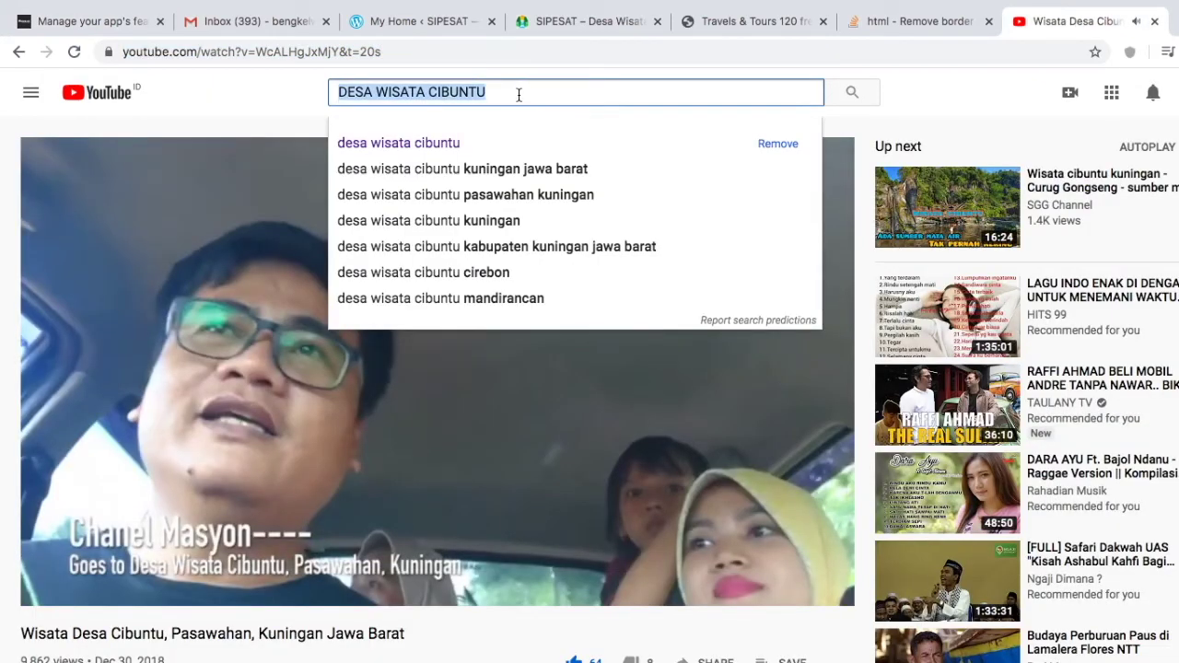
text(wisata jawa barat)
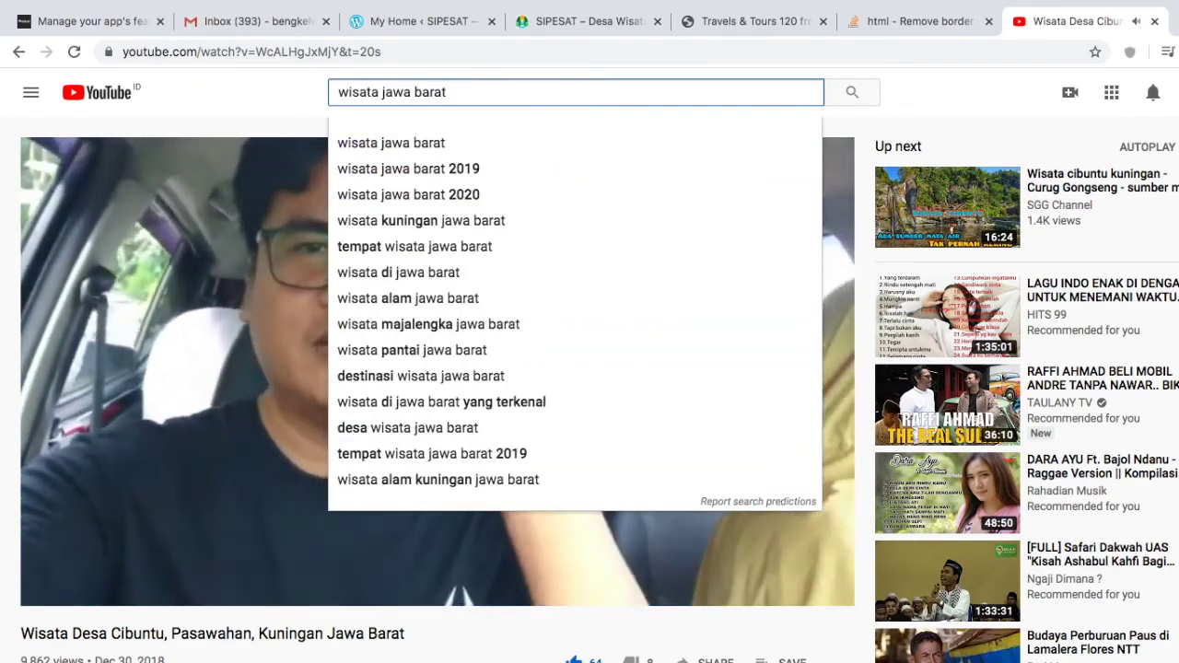
key(Return)
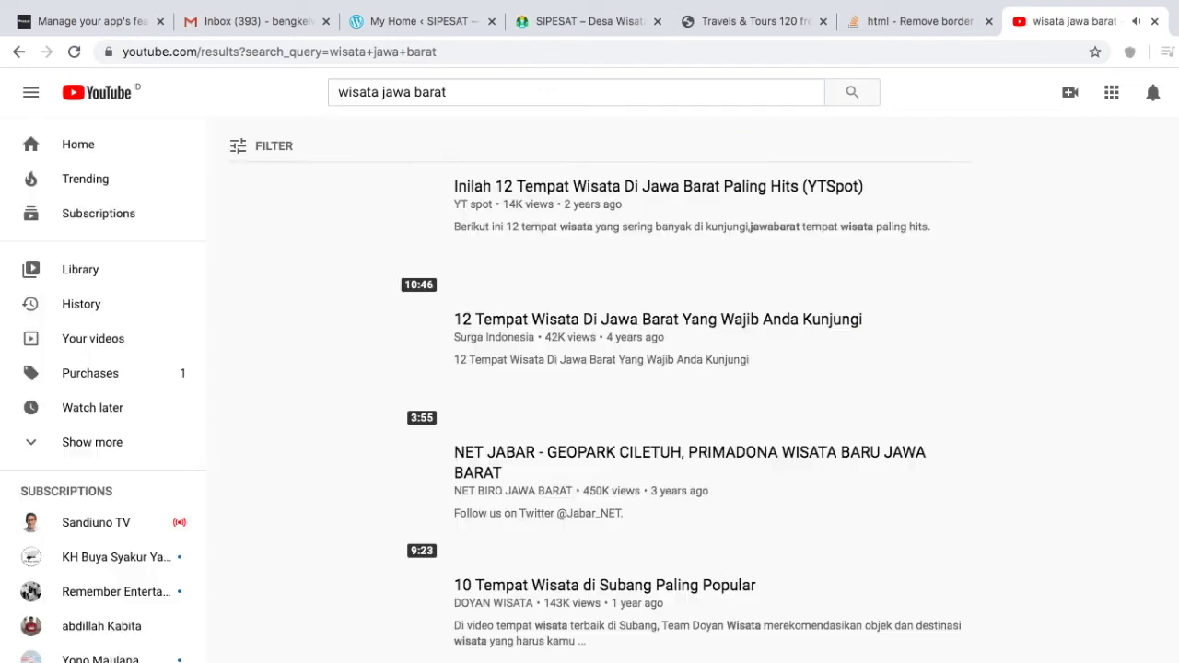
click(447, 57)
key(super+c)
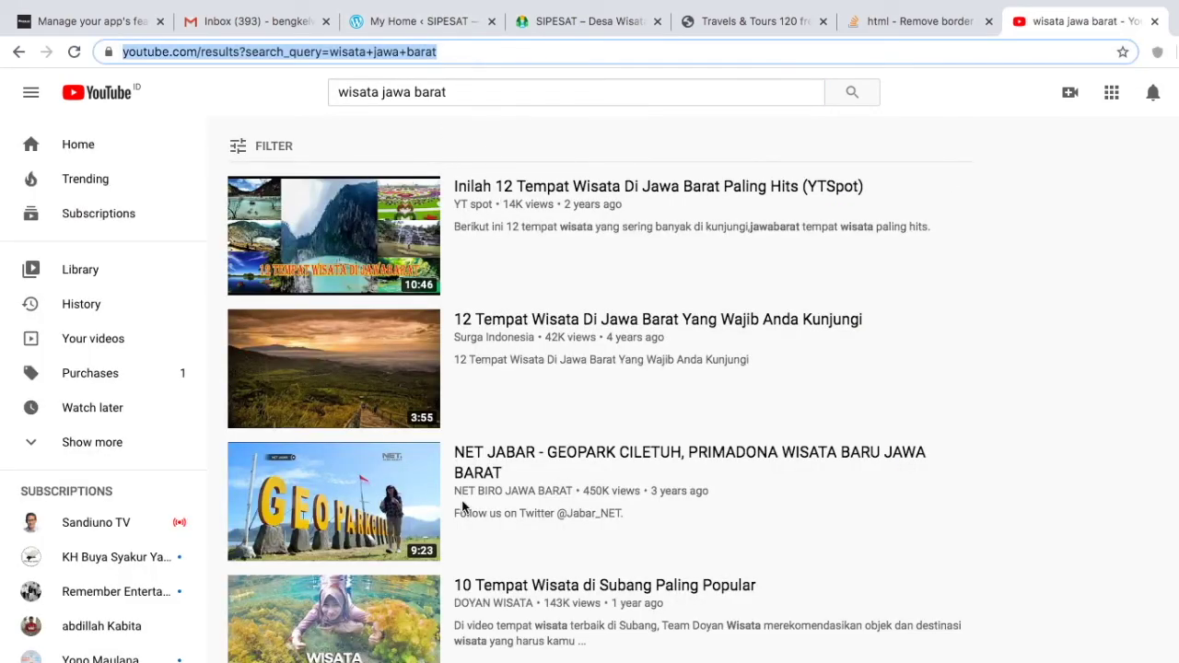
click(118, 27)
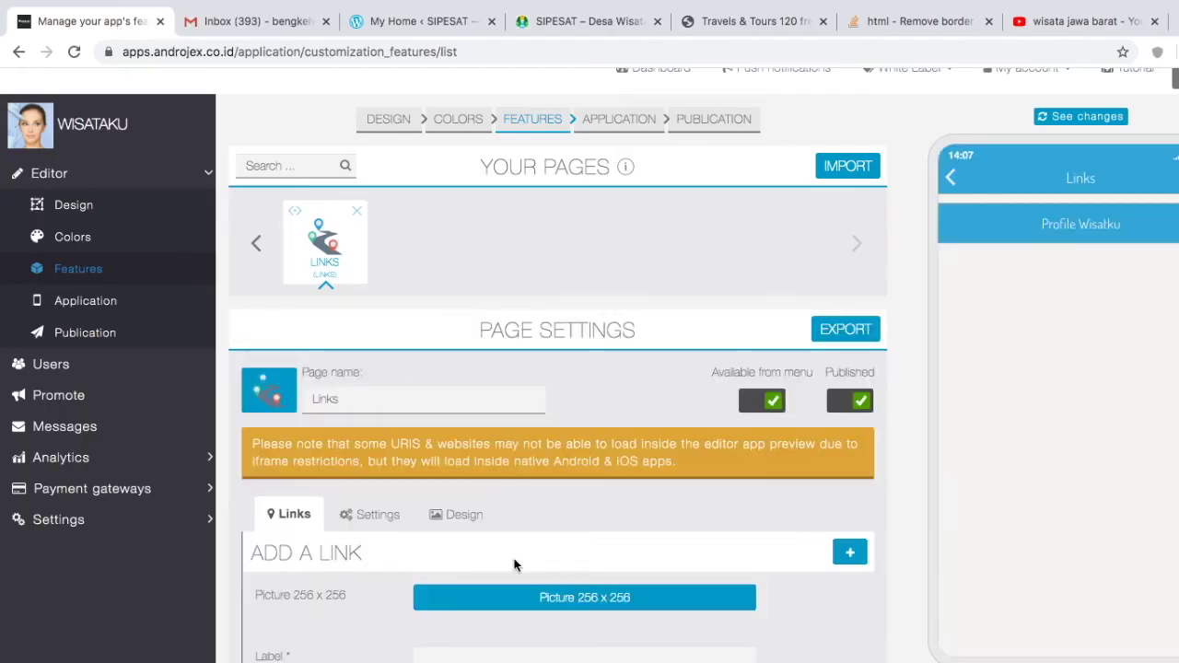
Step: Add a 'Wisata Jawa Barat' link pointing to the copied YouTube search URL
scroll(511, 557, down, 3)
click(498, 510)
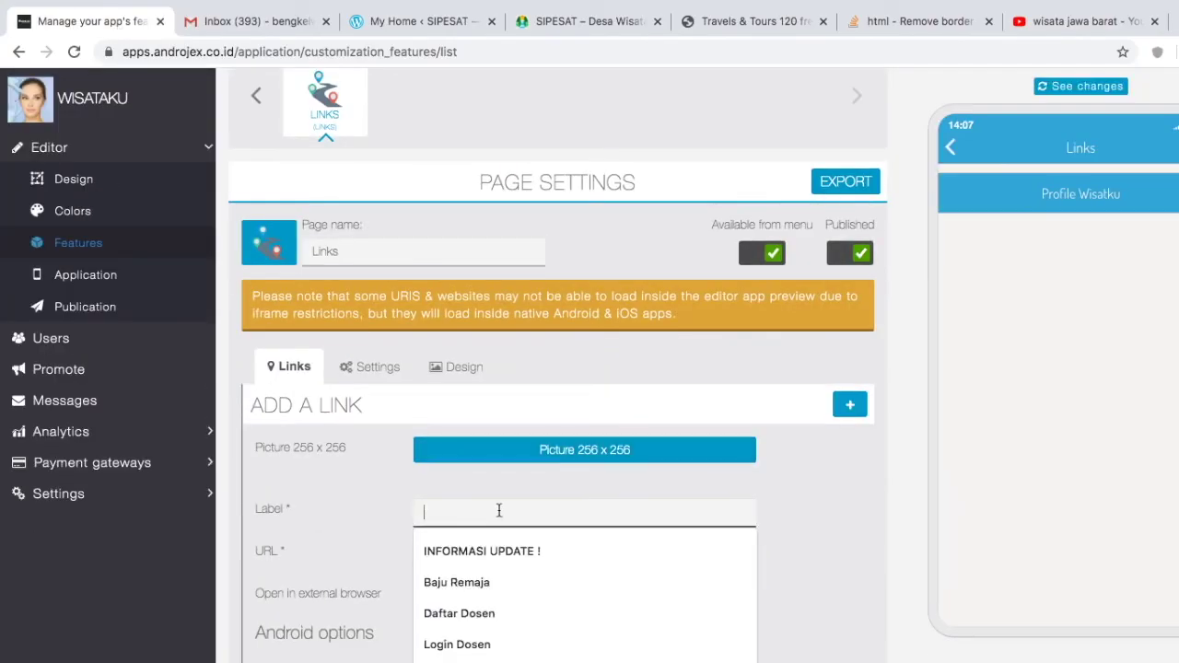
key(super+v)
click(504, 550)
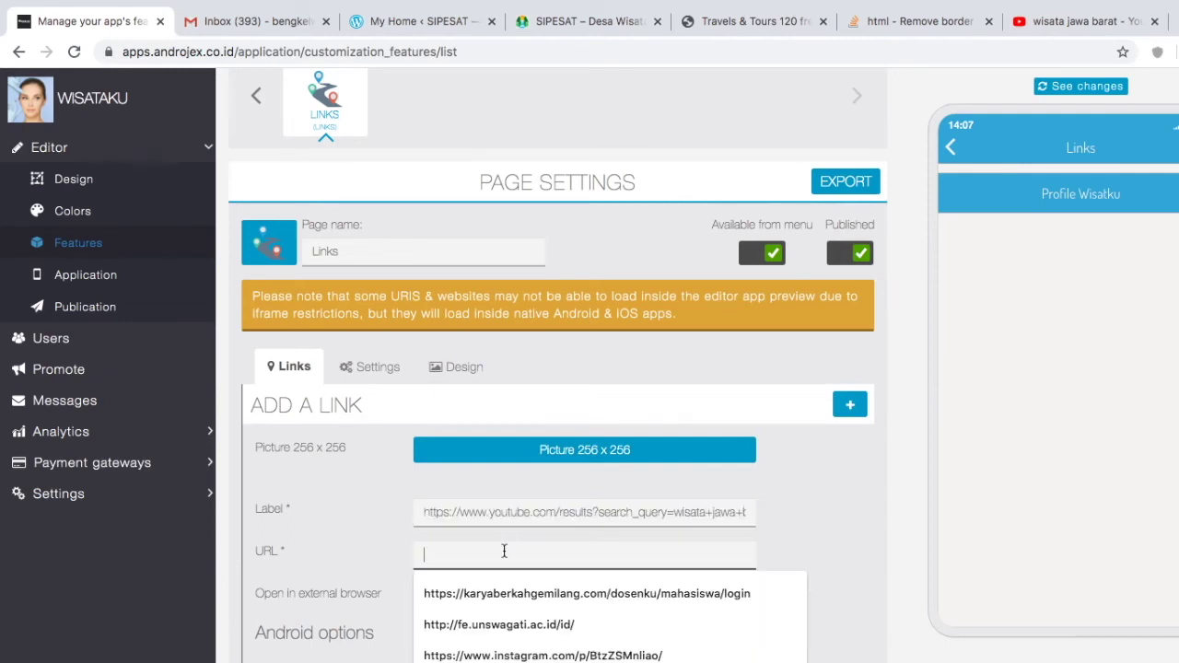
key(ctrl+v)
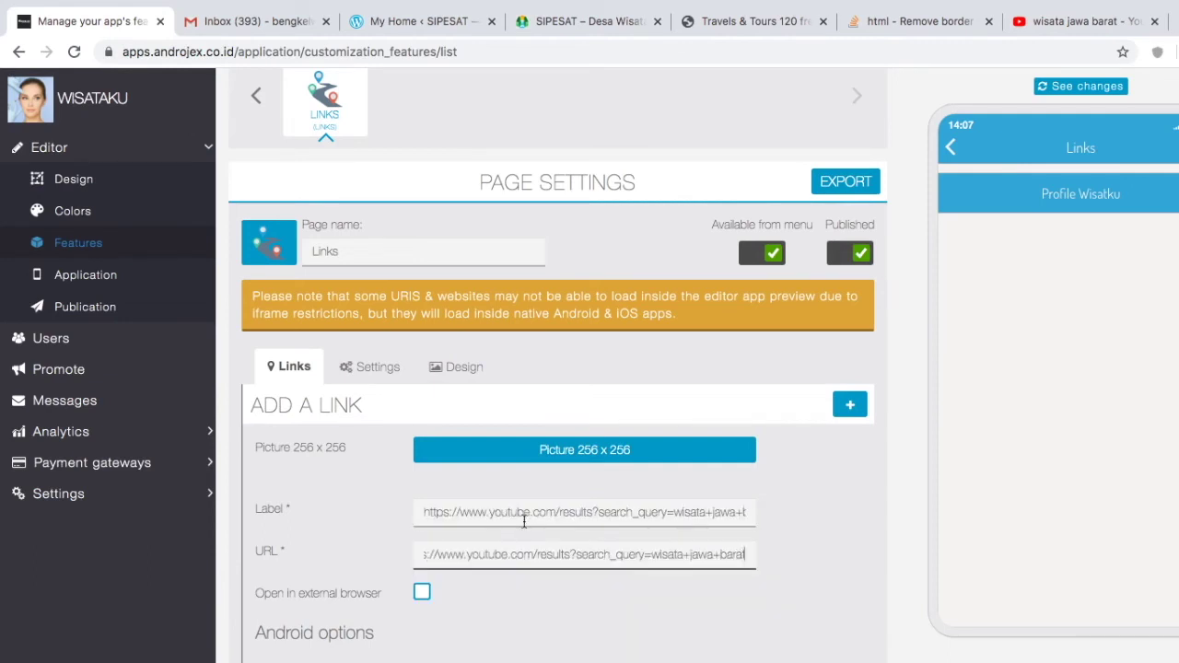
click(529, 513)
key(ctrl+a)
text(Wi)
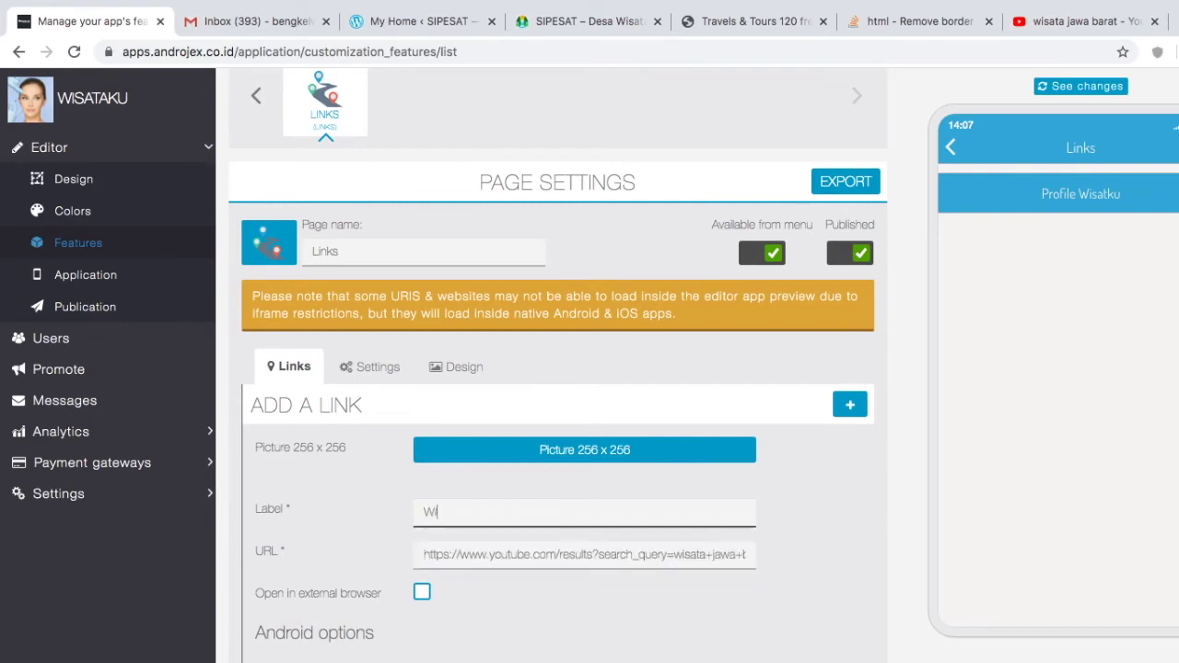
text(sata Jawa Barat)
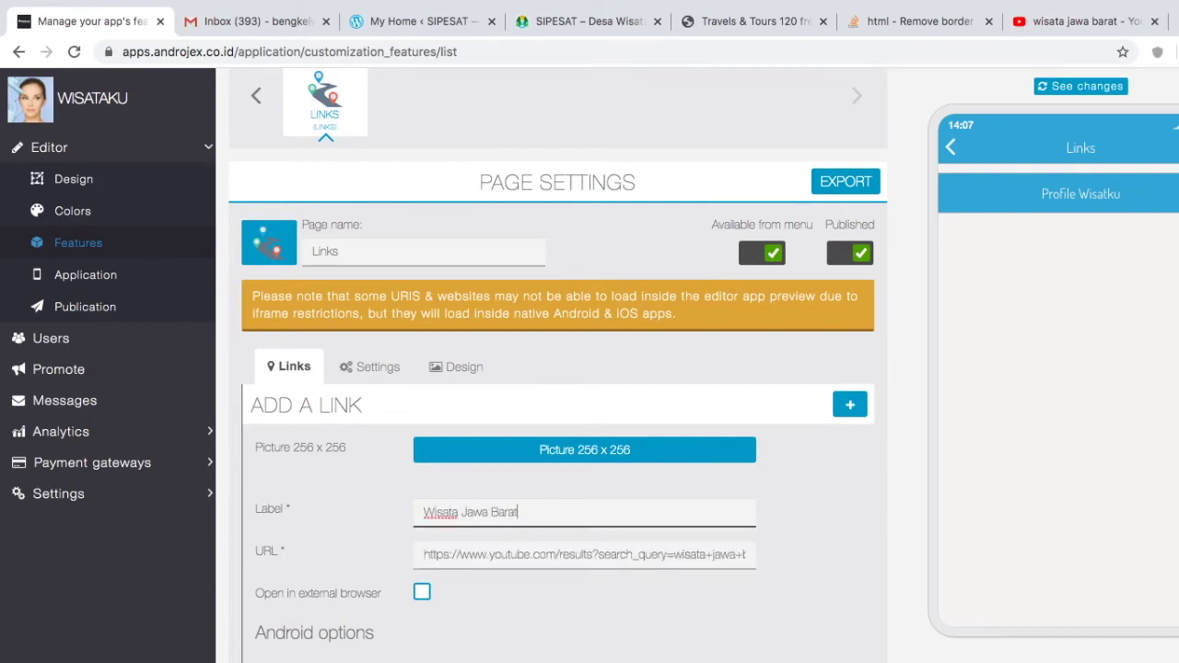
scroll(639, 640, down, 5)
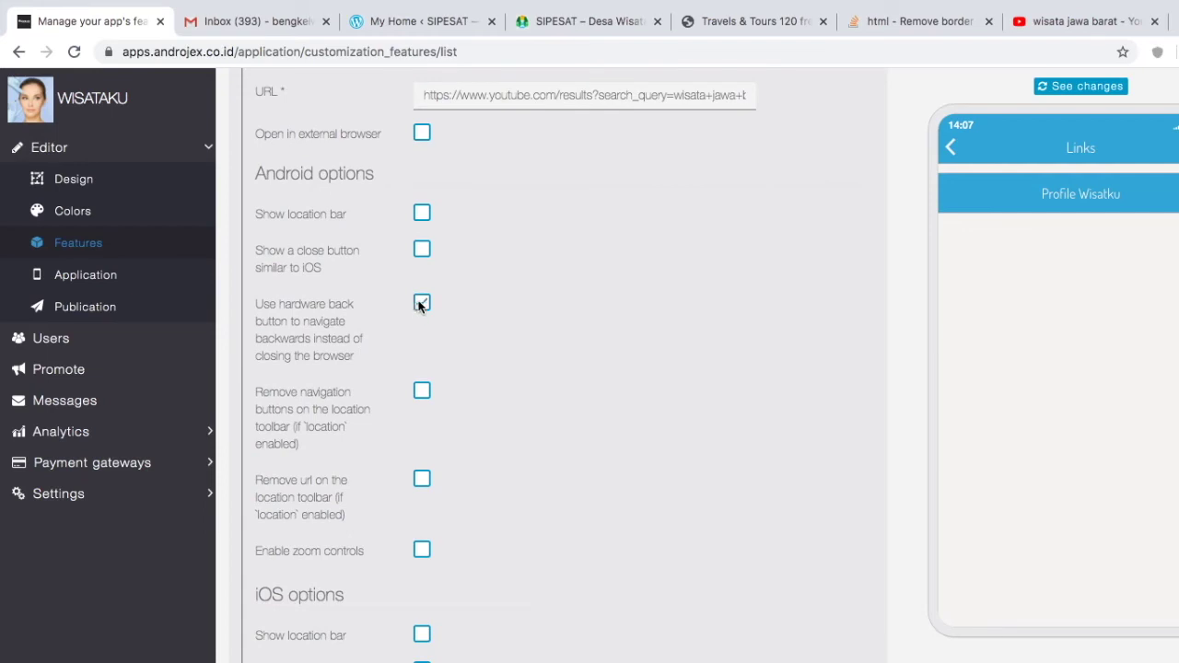
scroll(730, 542, down, 3)
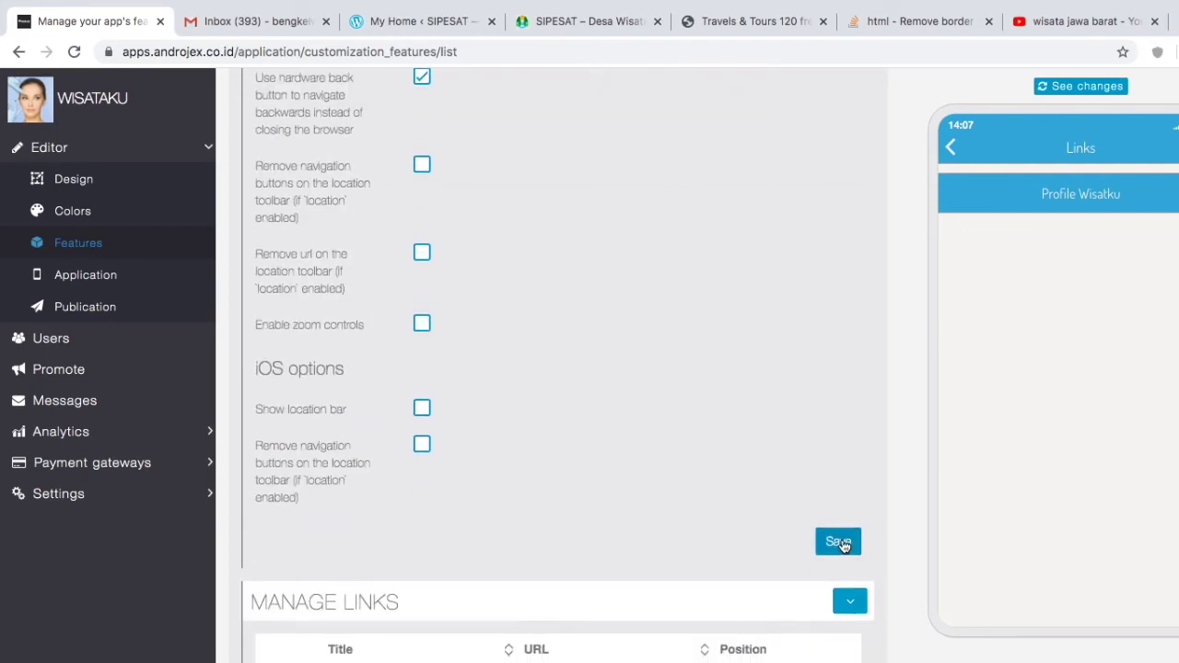
click(840, 543)
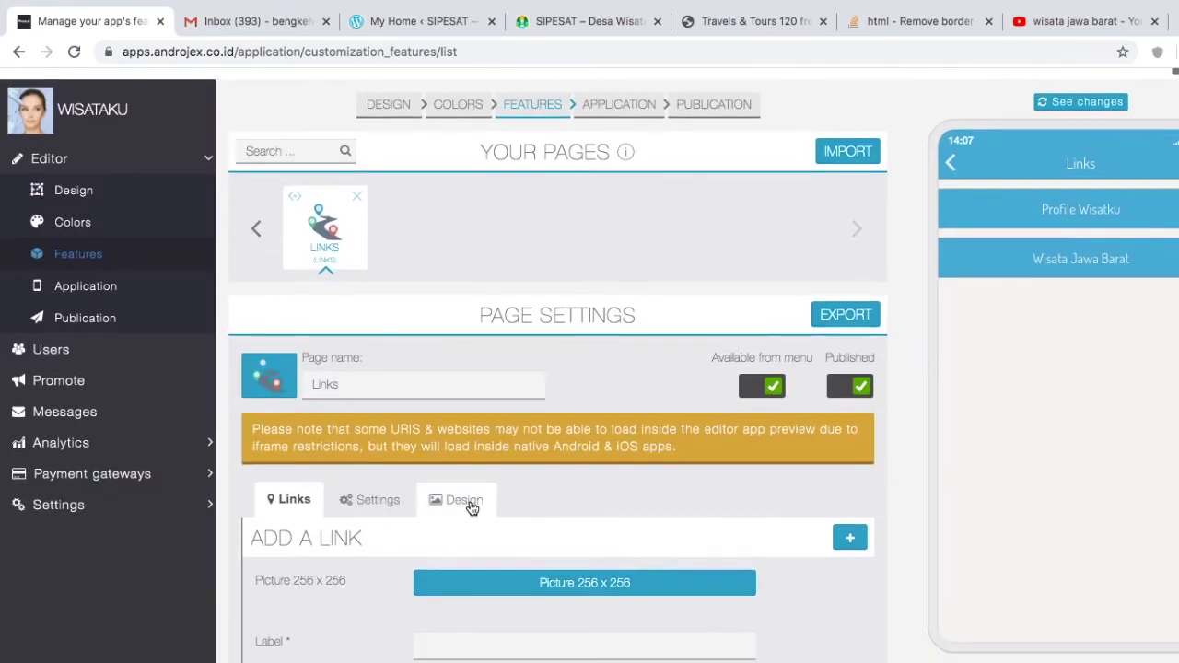
Step: Set the Links page design to Card and save the settings
click(468, 503)
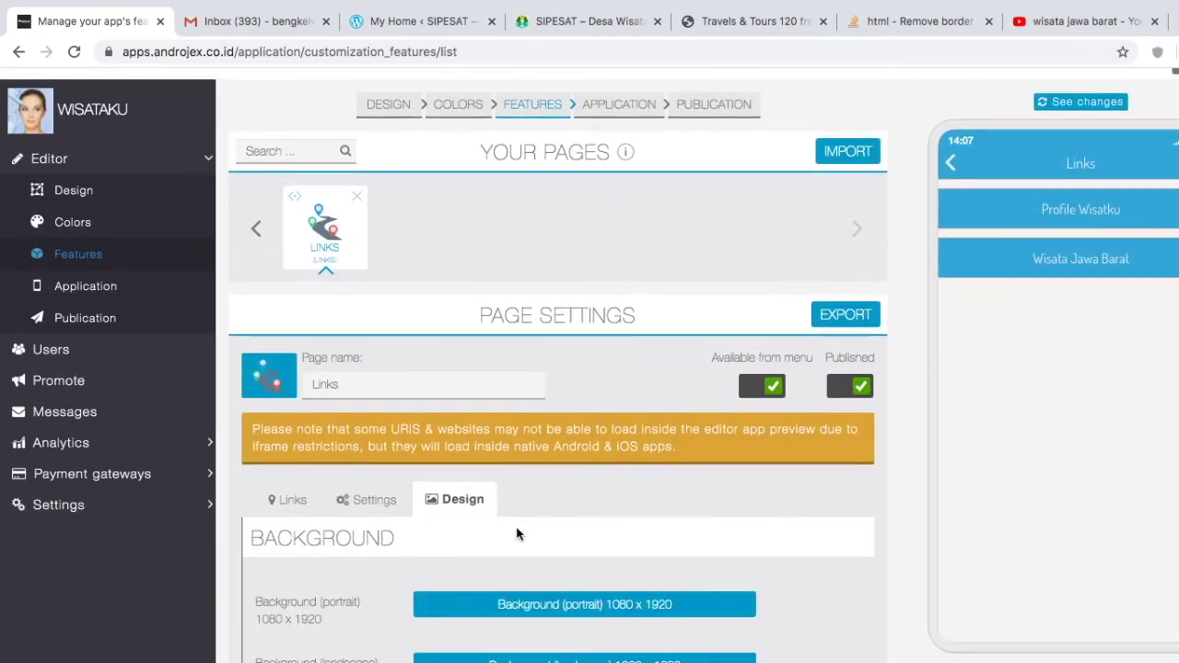
scroll(574, 580, down, 4)
scroll(574, 580, up, 3)
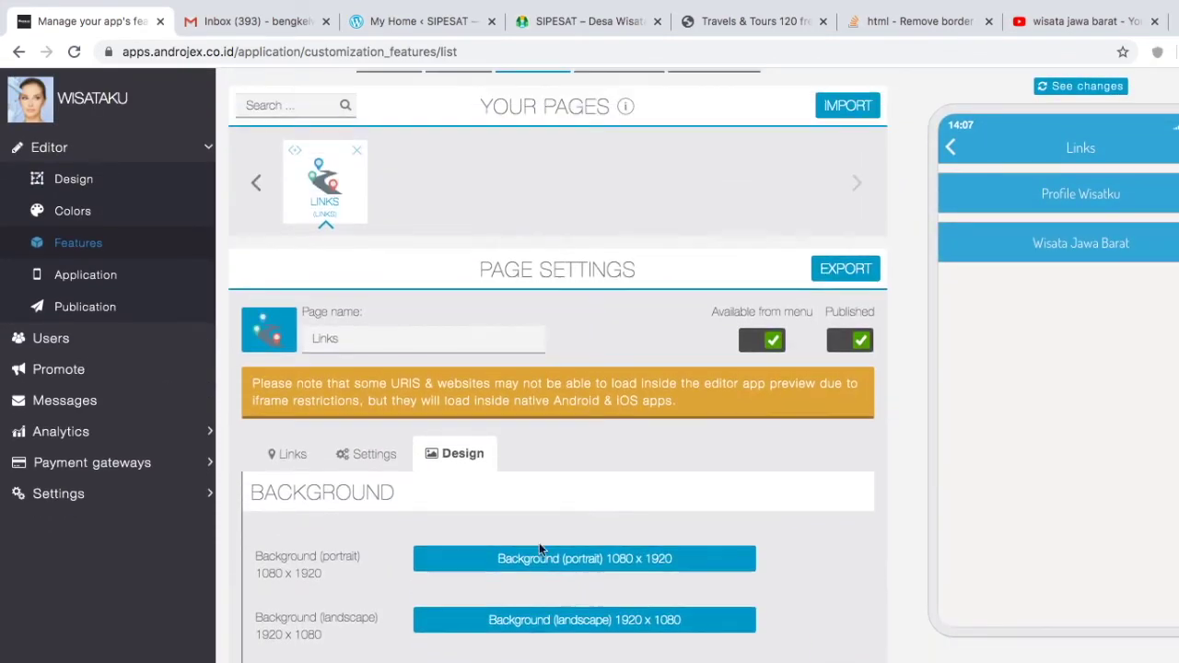
click(361, 455)
click(470, 575)
click(488, 594)
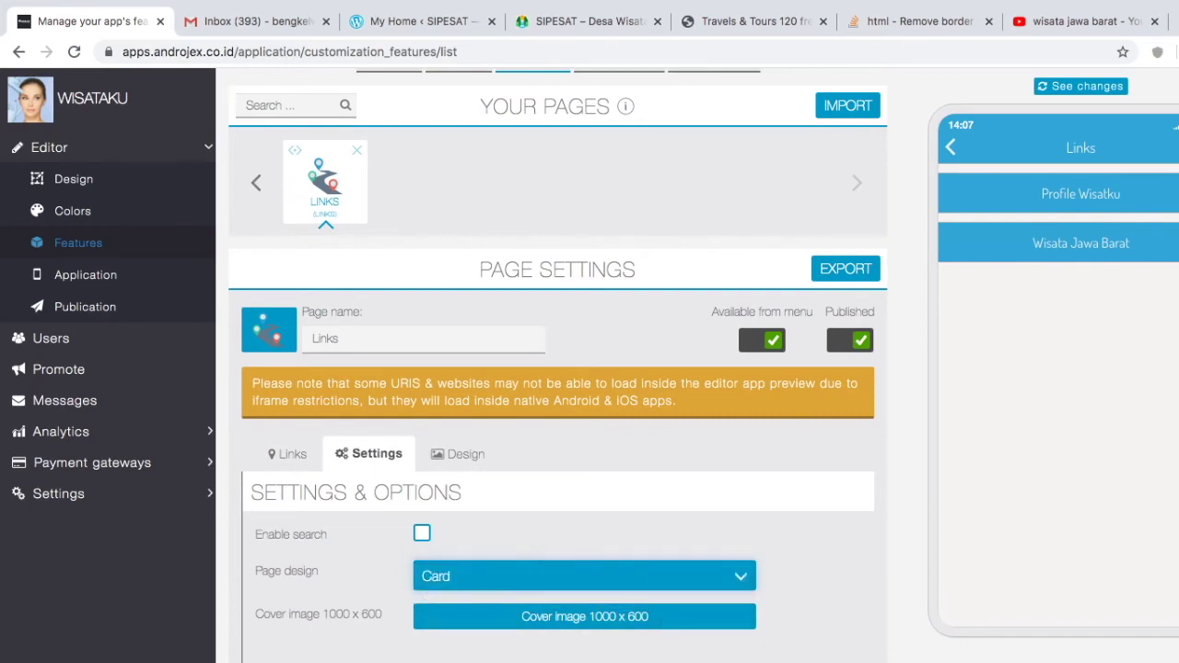
click(853, 276)
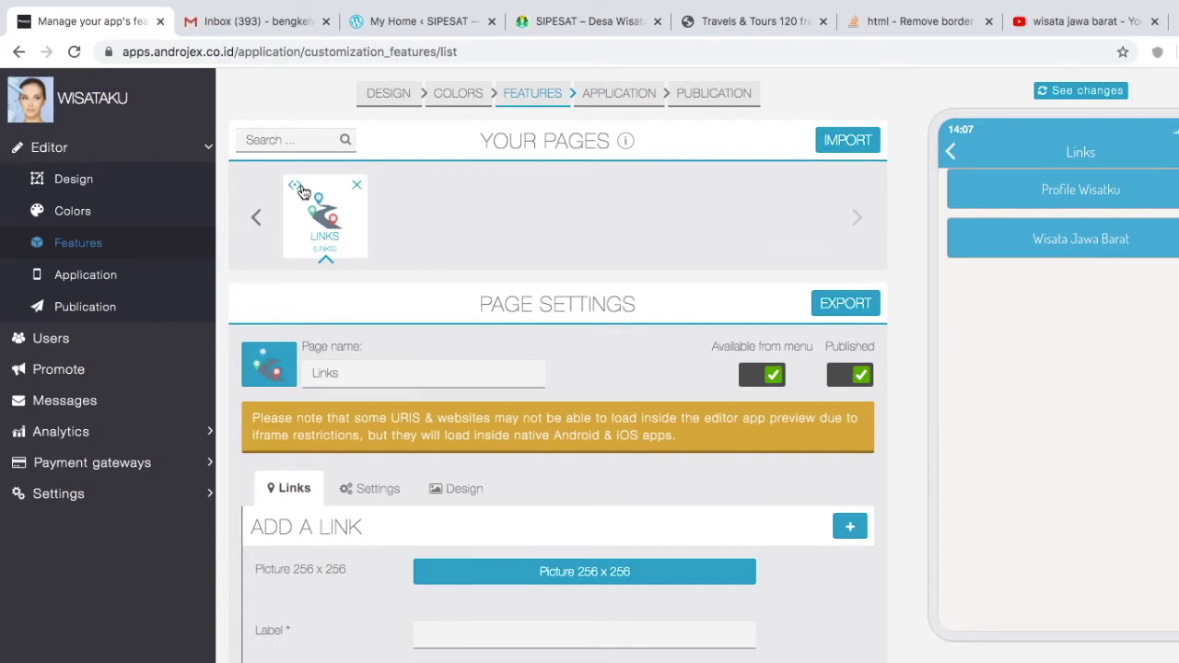
Step: Move the Links page after Berita and delete the Locations page
click(255, 221)
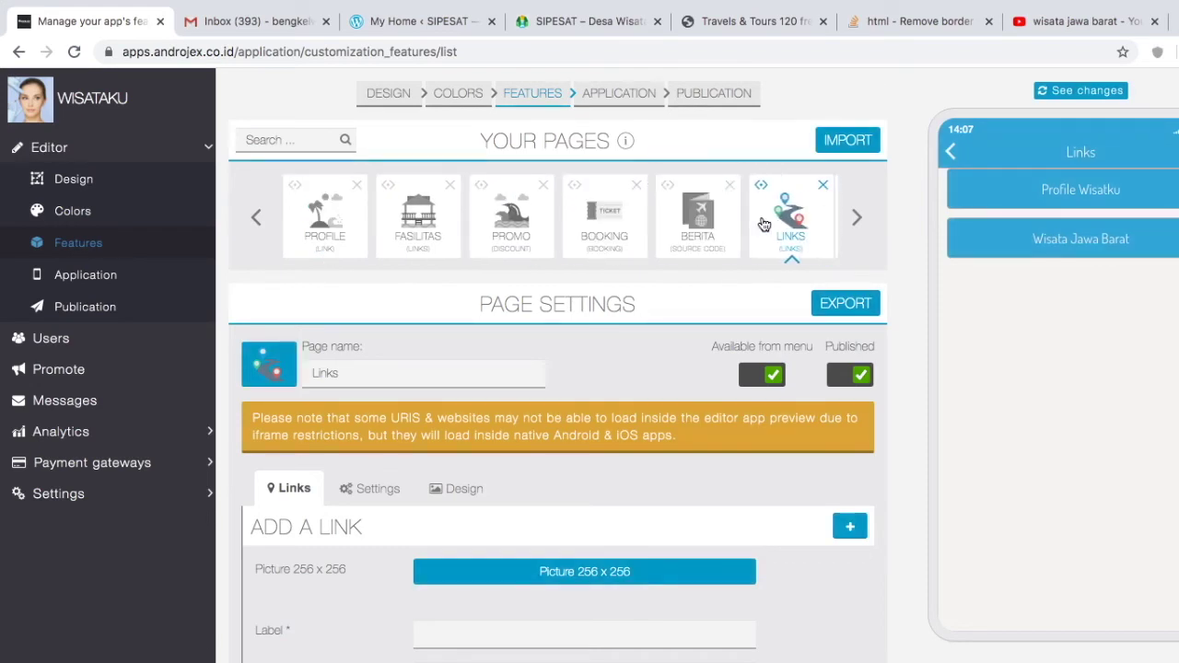
click(854, 216)
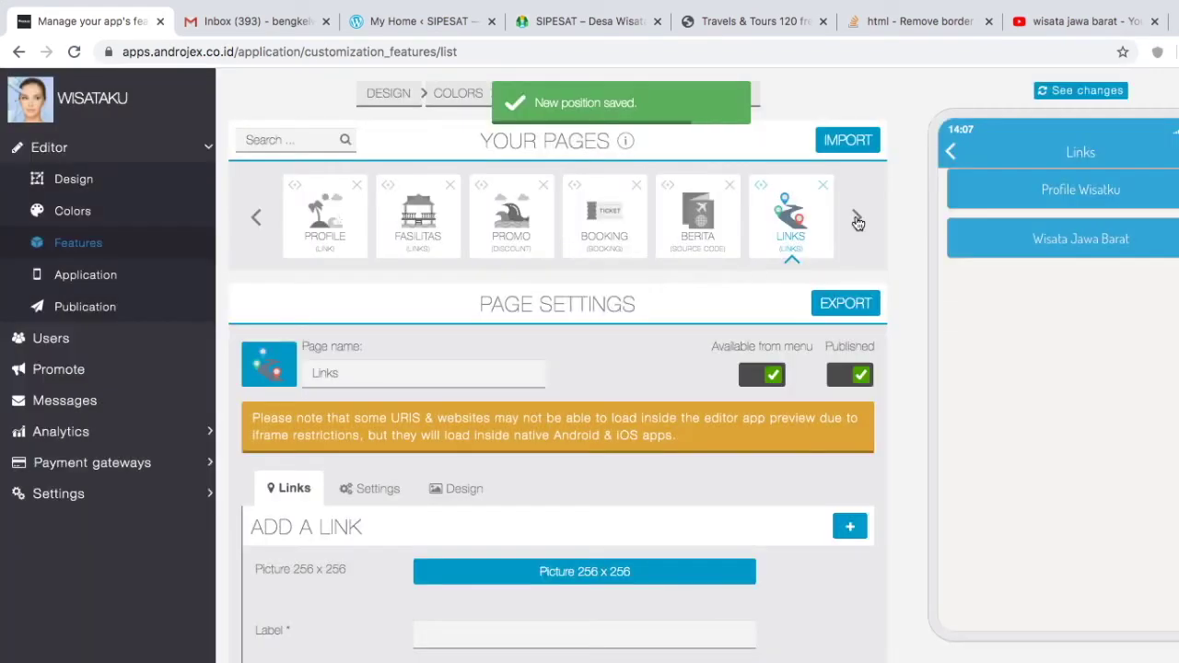
click(857, 222)
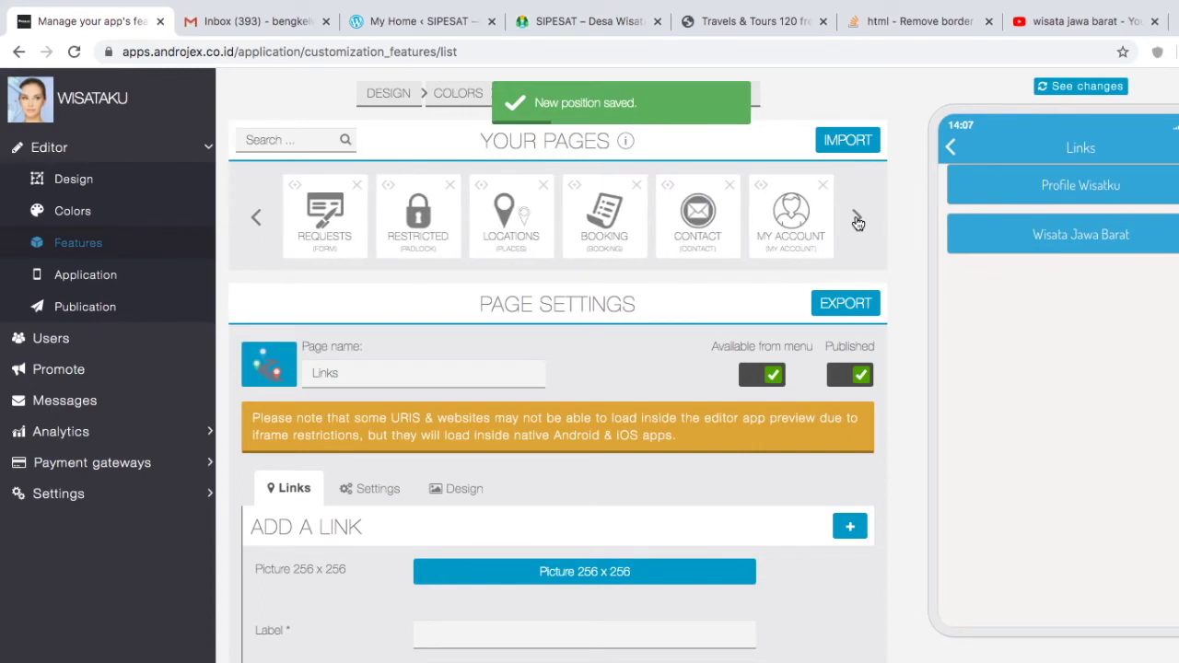
click(730, 187)
click(696, 148)
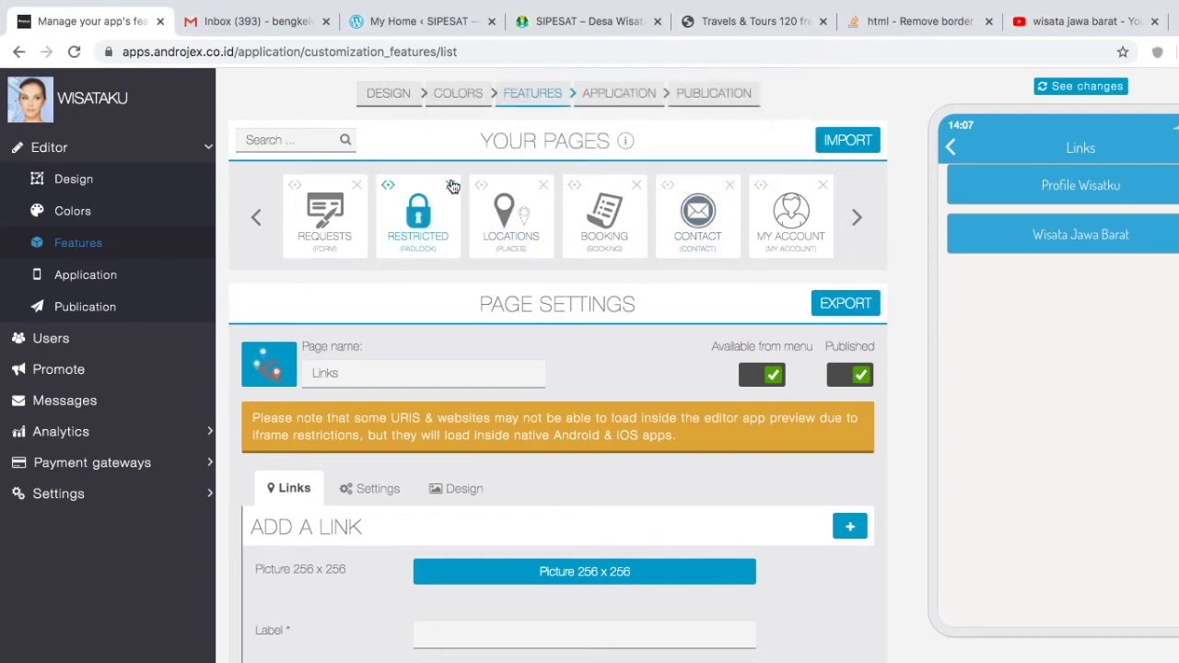
click(544, 187)
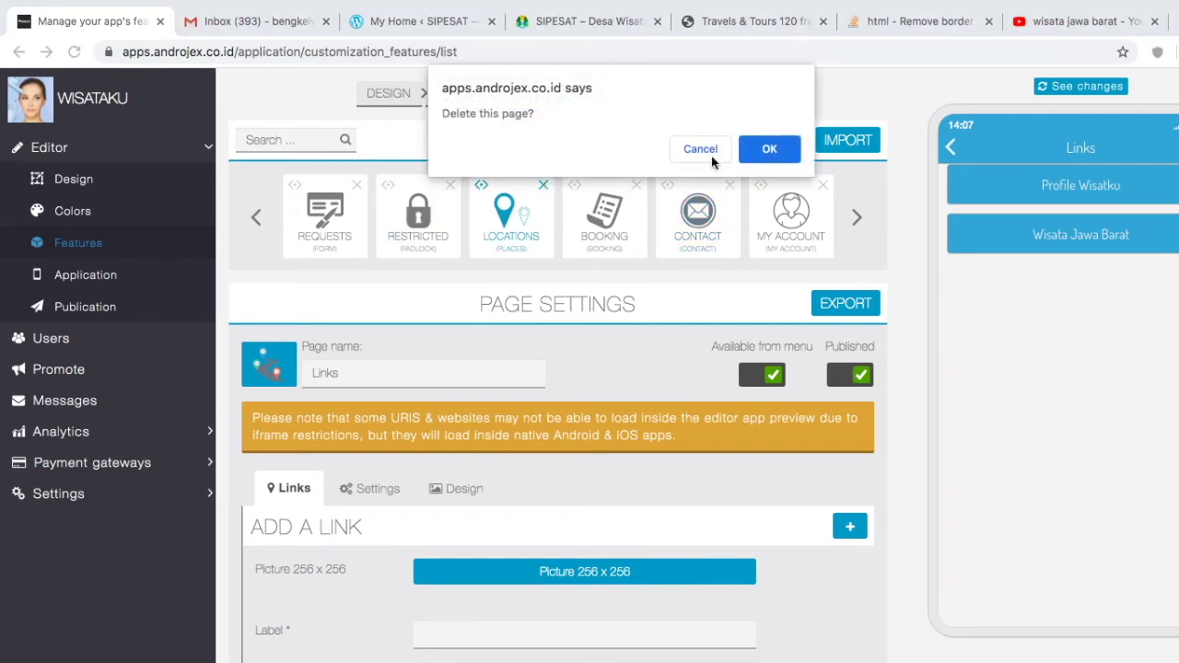
click(760, 149)
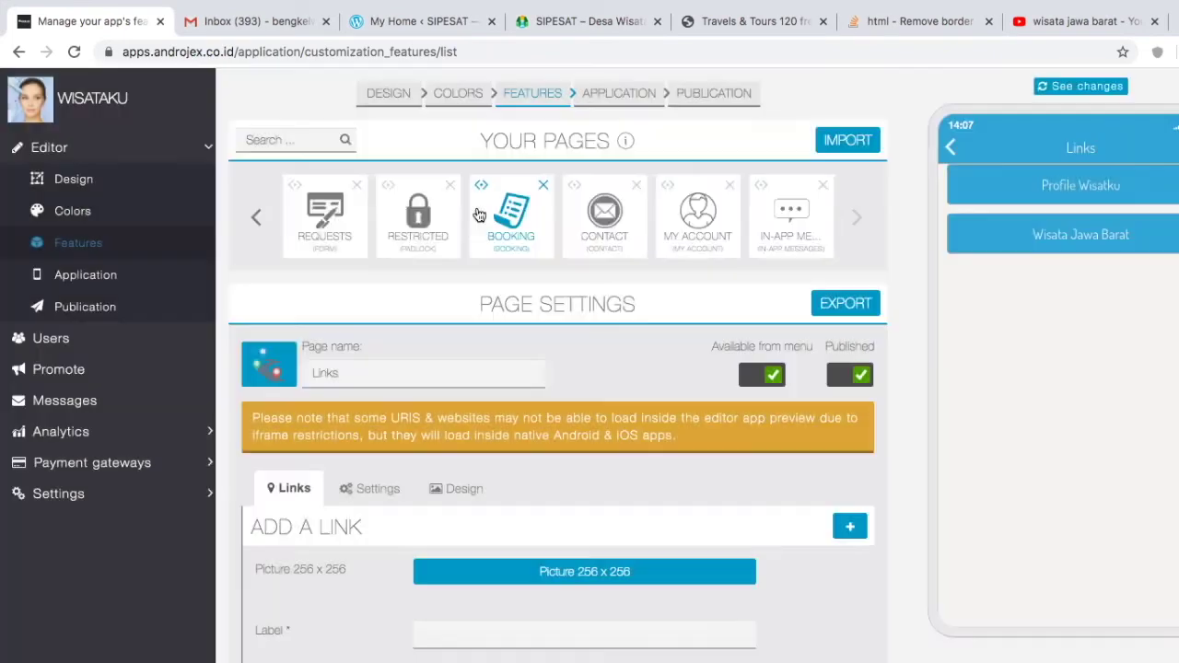
Step: Delete the Requests page from the app
click(856, 218)
click(855, 218)
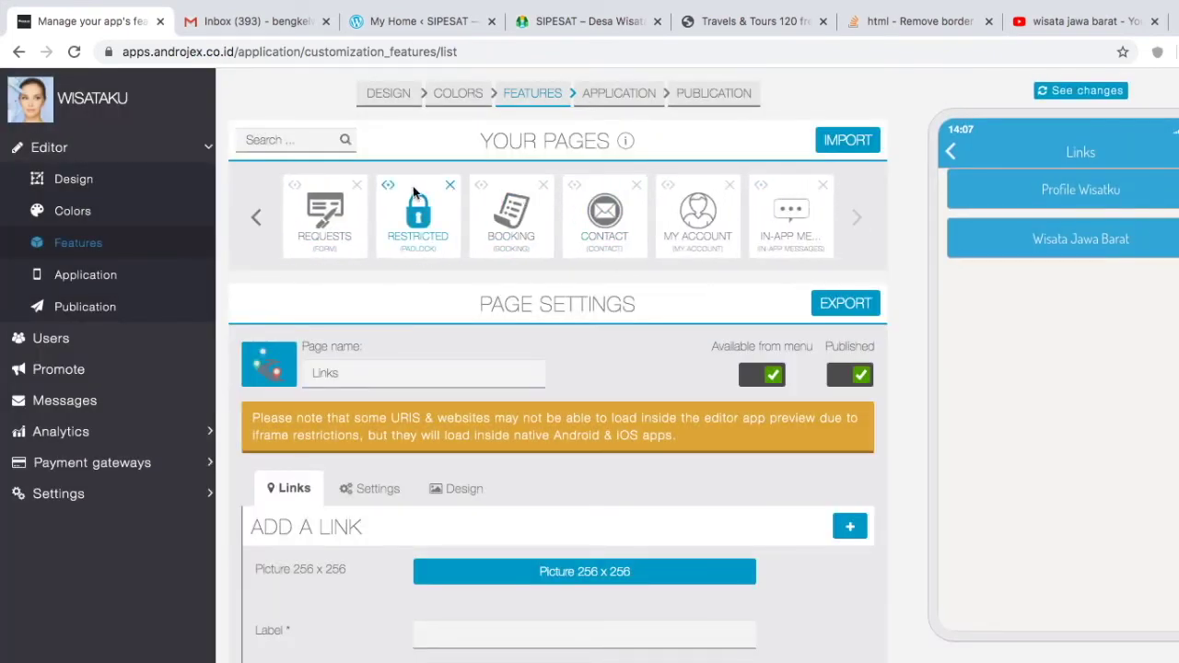
click(357, 187)
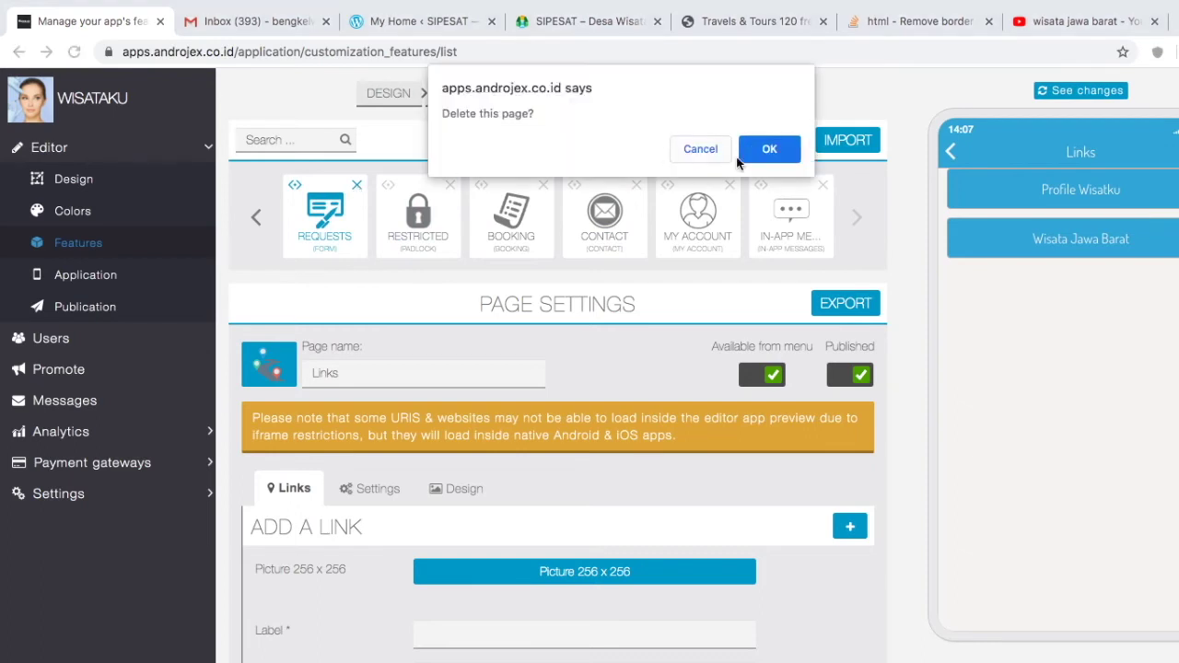
click(752, 152)
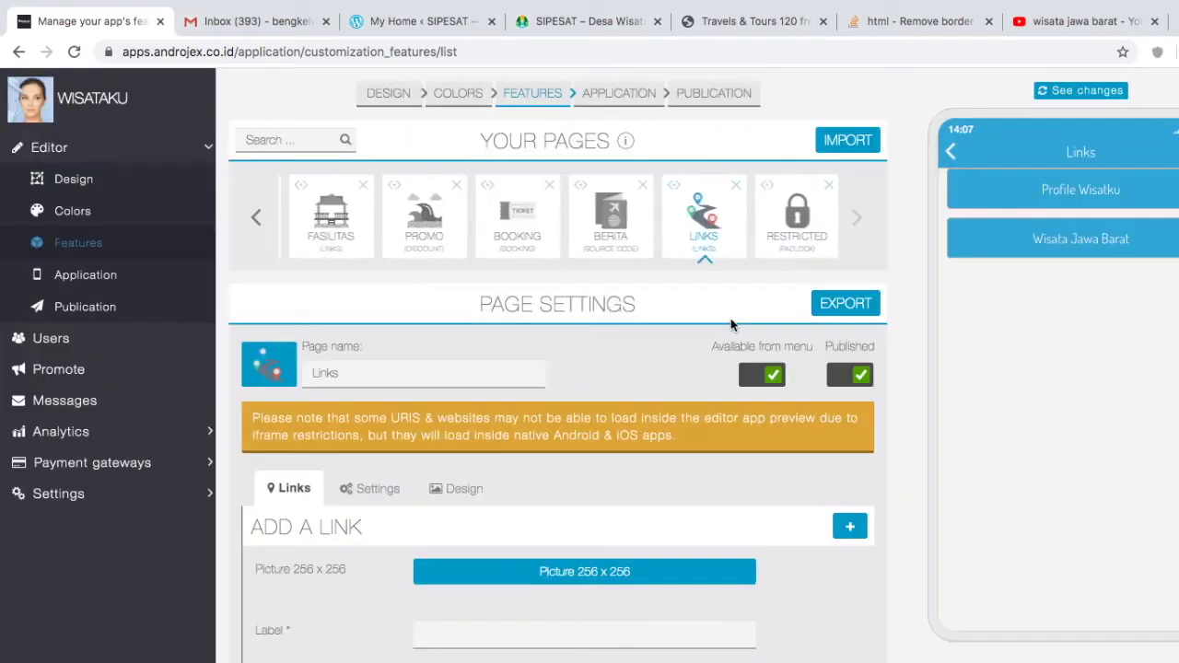
Step: Open the CONTACT page settings to view its Surgery name, cover image and address
click(856, 218)
click(856, 218)
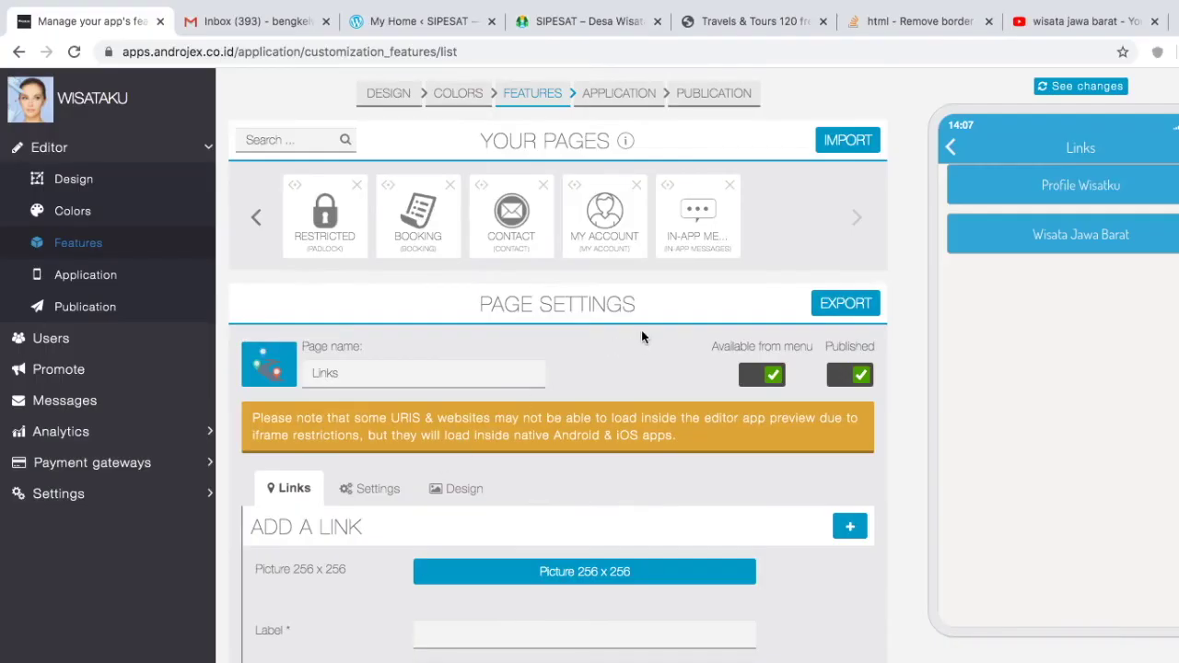
click(514, 230)
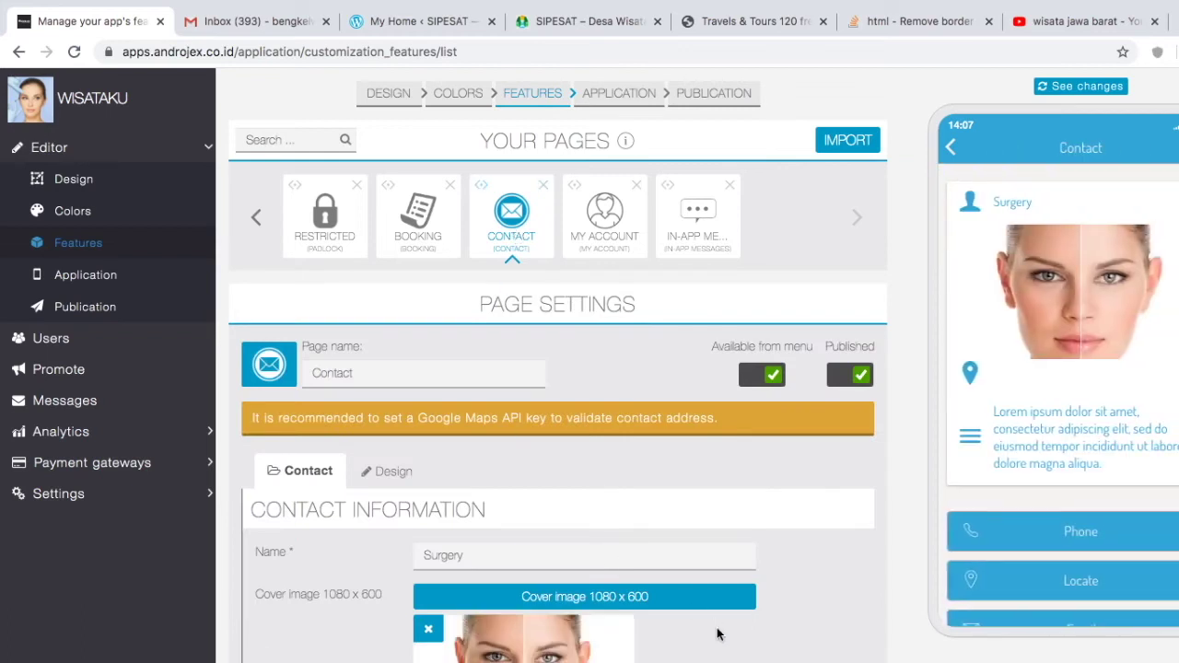
scroll(717, 635, down, 3)
scroll(716, 626, up, 2)
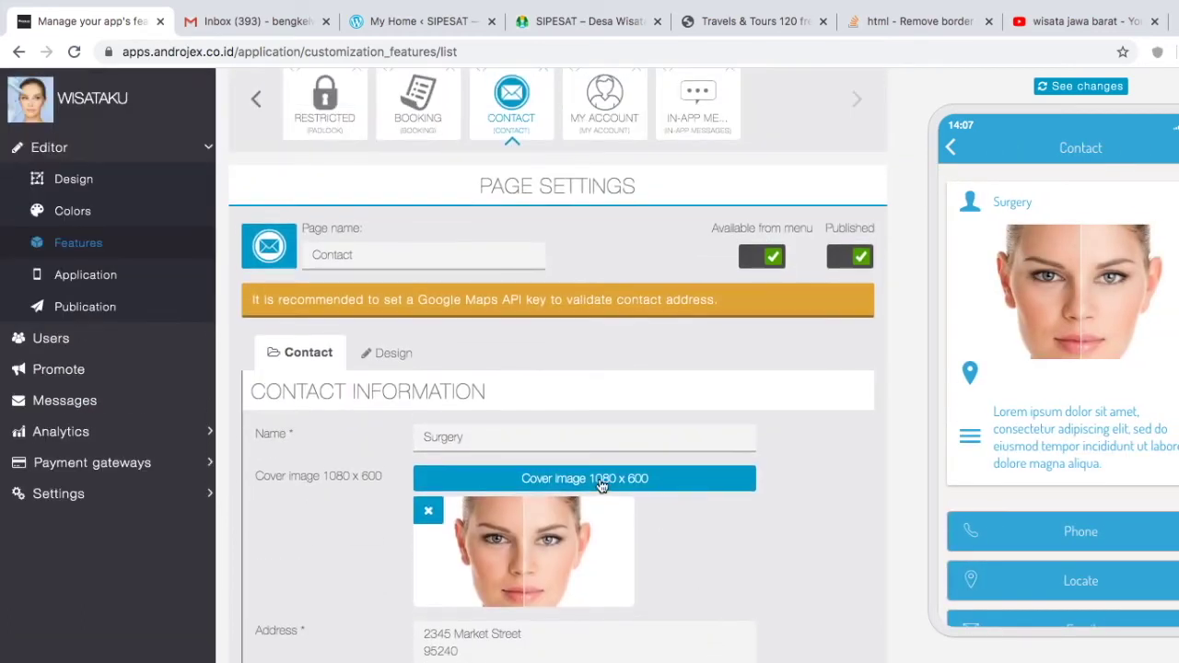
Step: Change the contact name to WISATAKU, add the address and description 'silahkan hubungi pengelola wisata', and save
scroll(680, 575, down, 1)
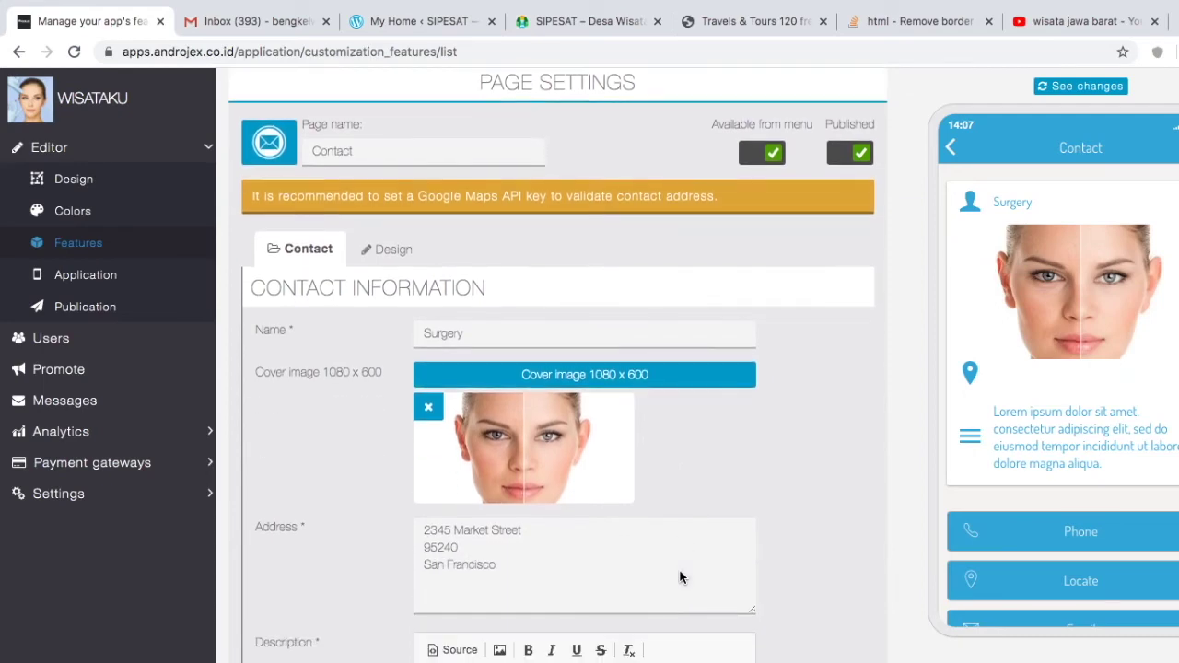
scroll(680, 575, down, 1)
scroll(678, 574, up, 2)
drag(480, 427, 408, 433)
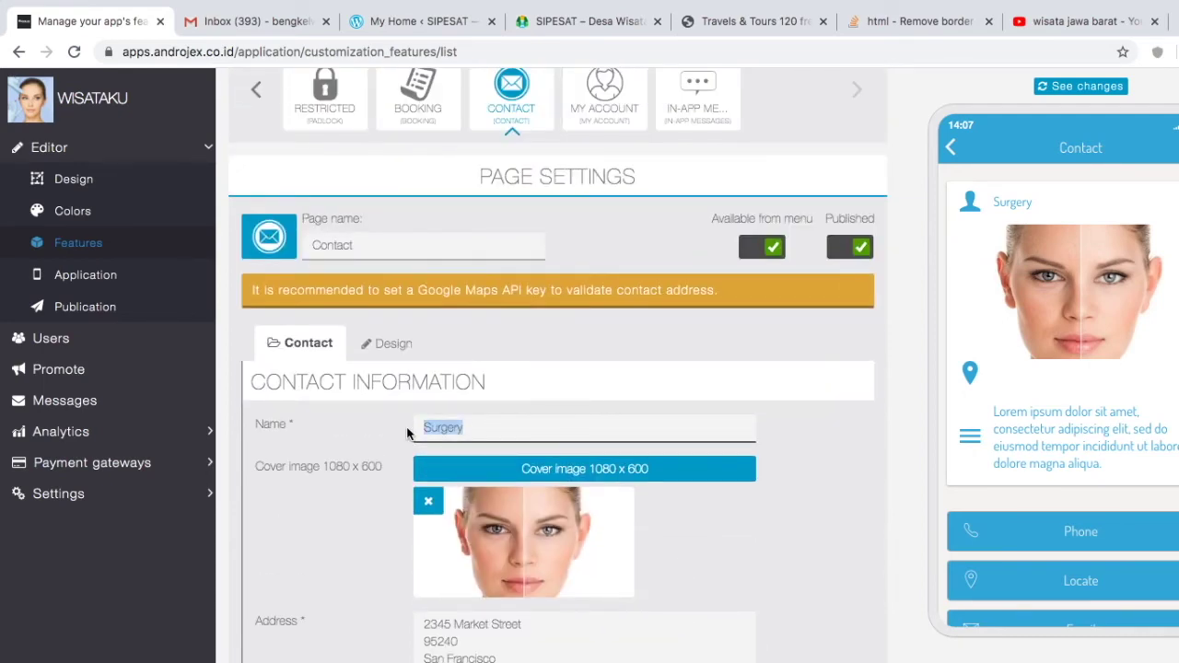
text(WiSATA)
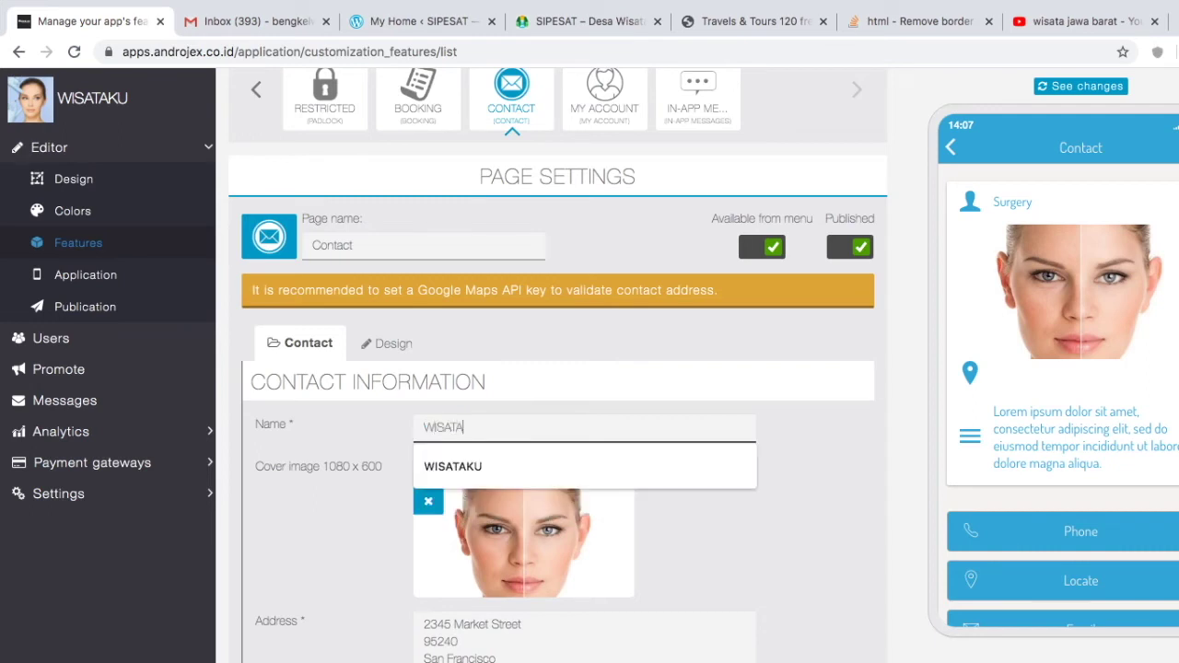
text(KU)
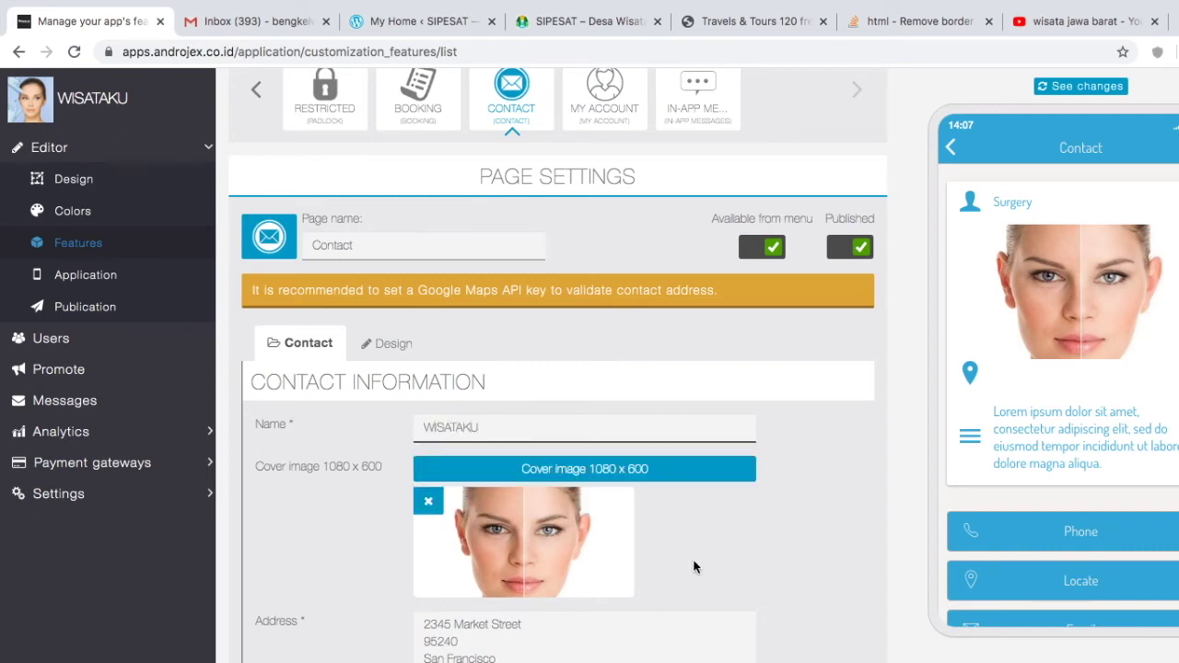
scroll(773, 547, down, 2)
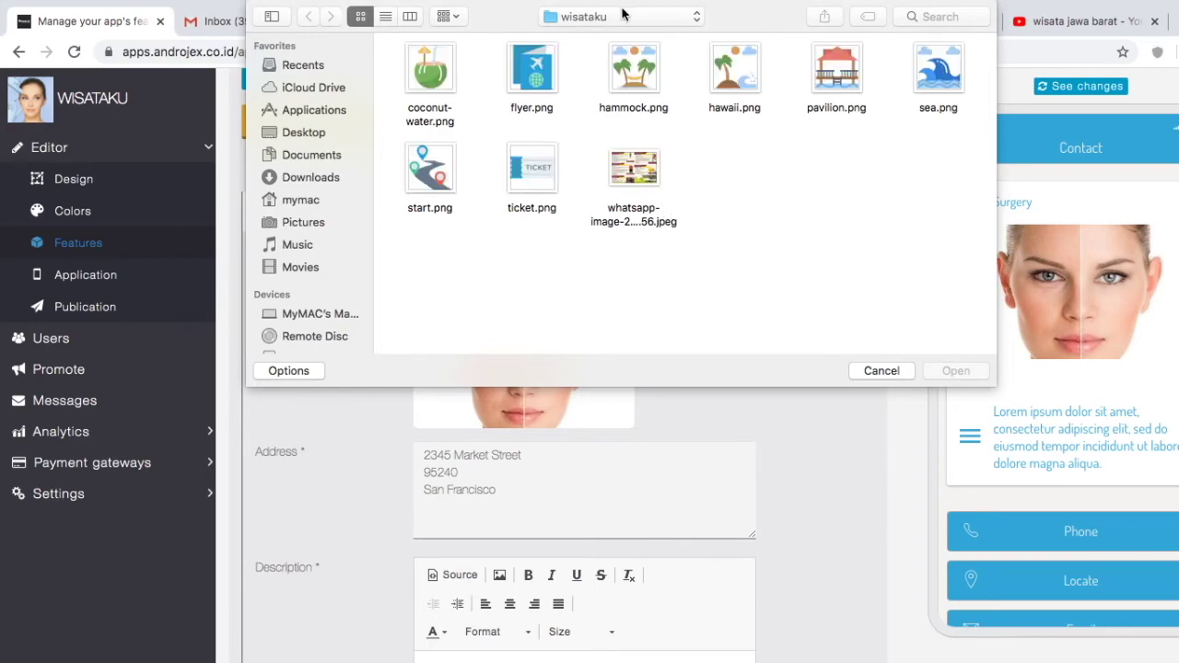
key(Escape)
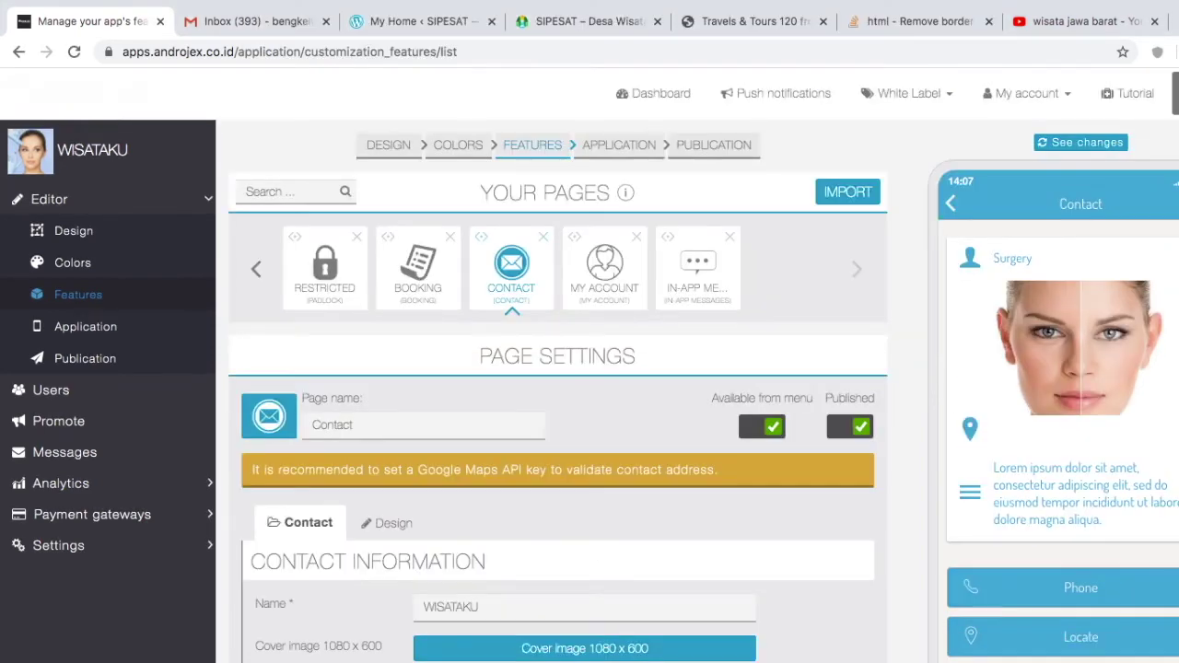
scroll(702, 640, down, 5)
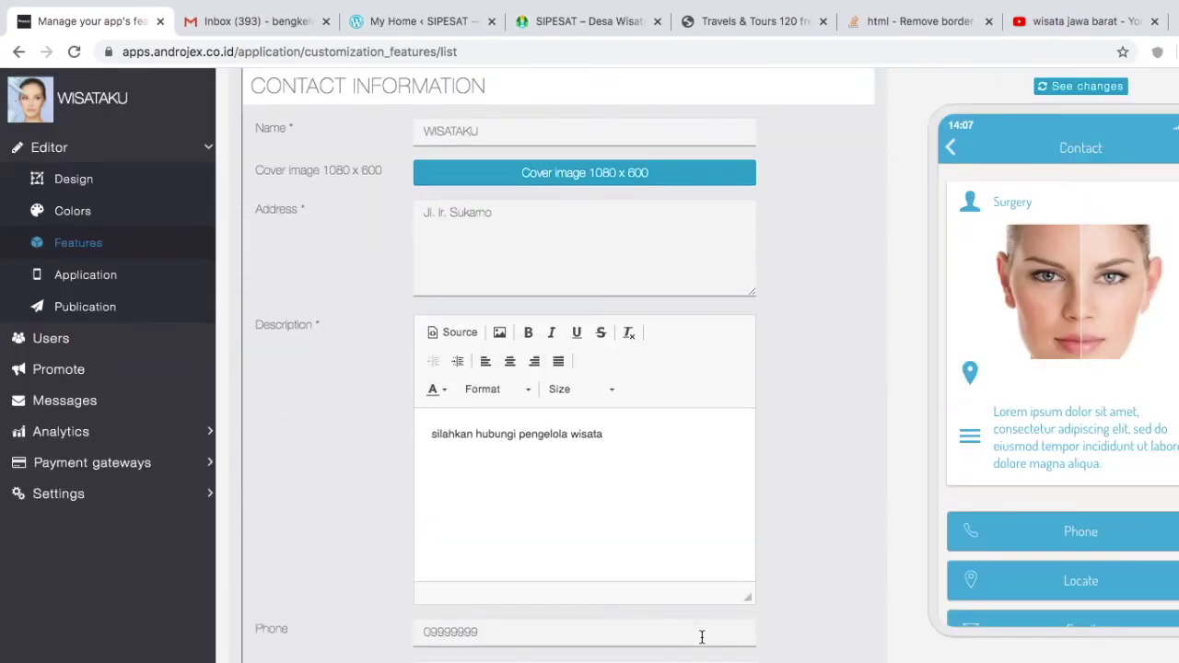
scroll(822, 644, down, 3)
click(834, 600)
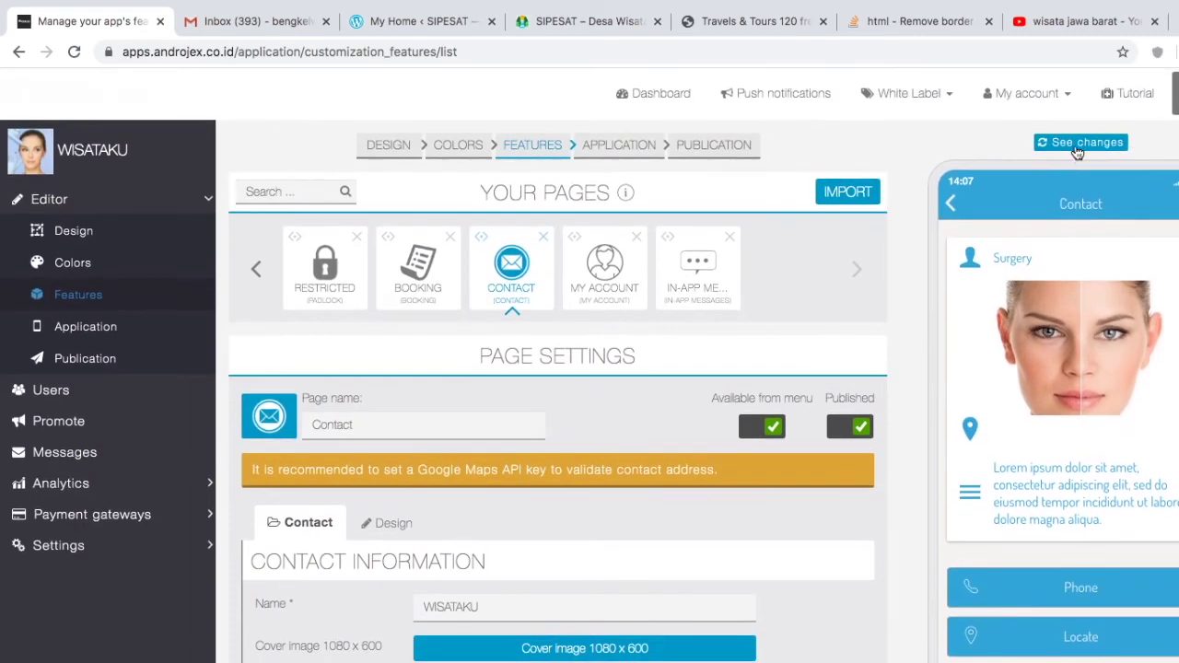
Step: Refresh the phone preview and rename the Contact page to Kontak
click(1076, 143)
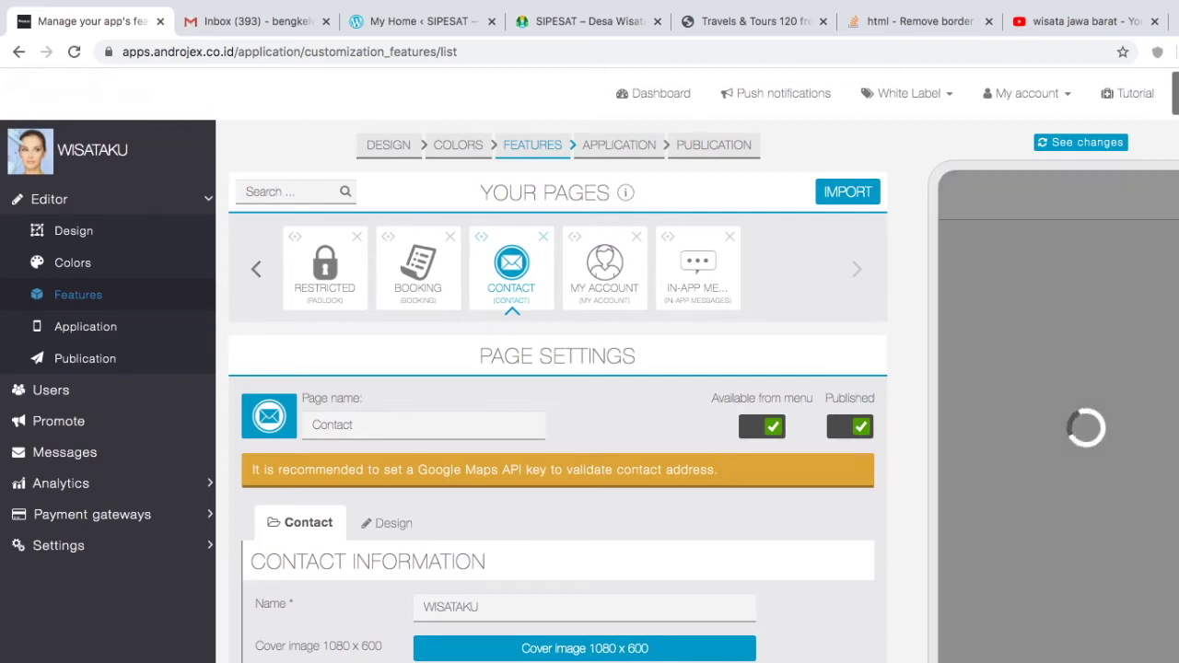
key(super+Tab)
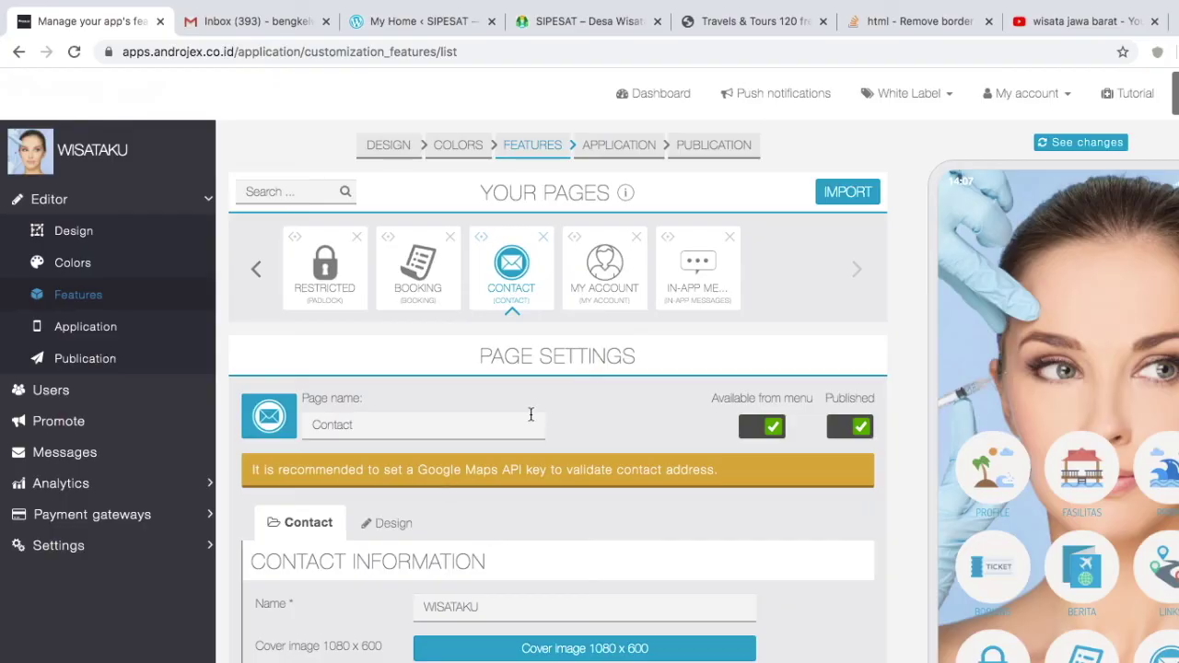
double_click(438, 423)
text(K)
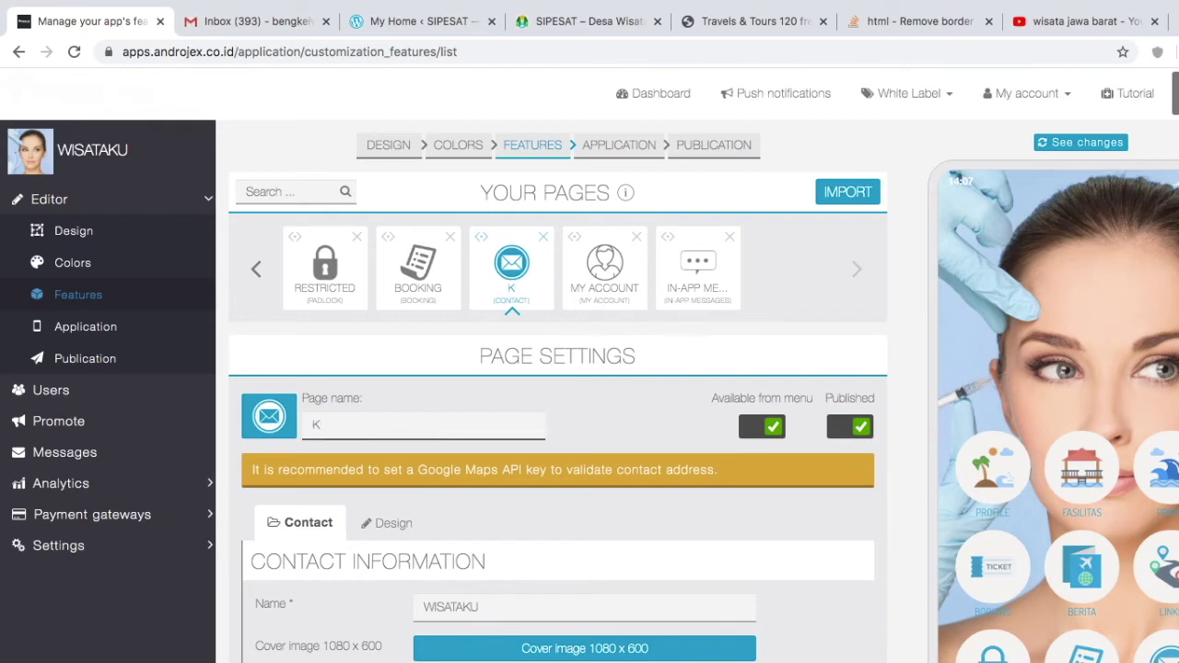
text(ontntak)
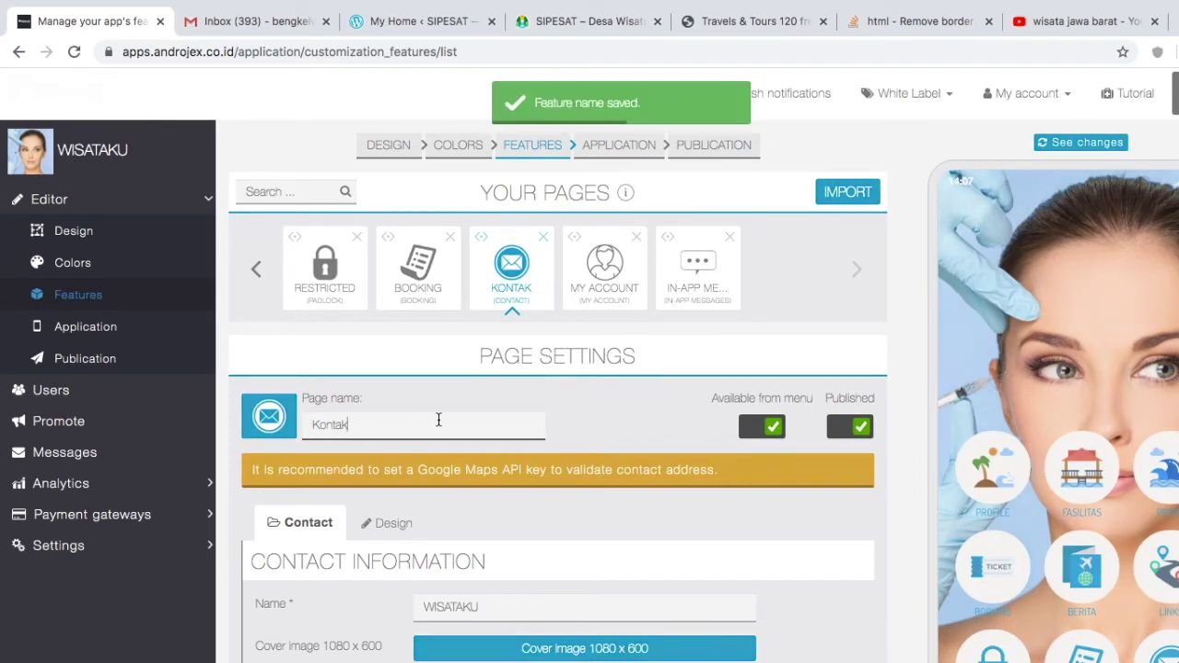
click(511, 266)
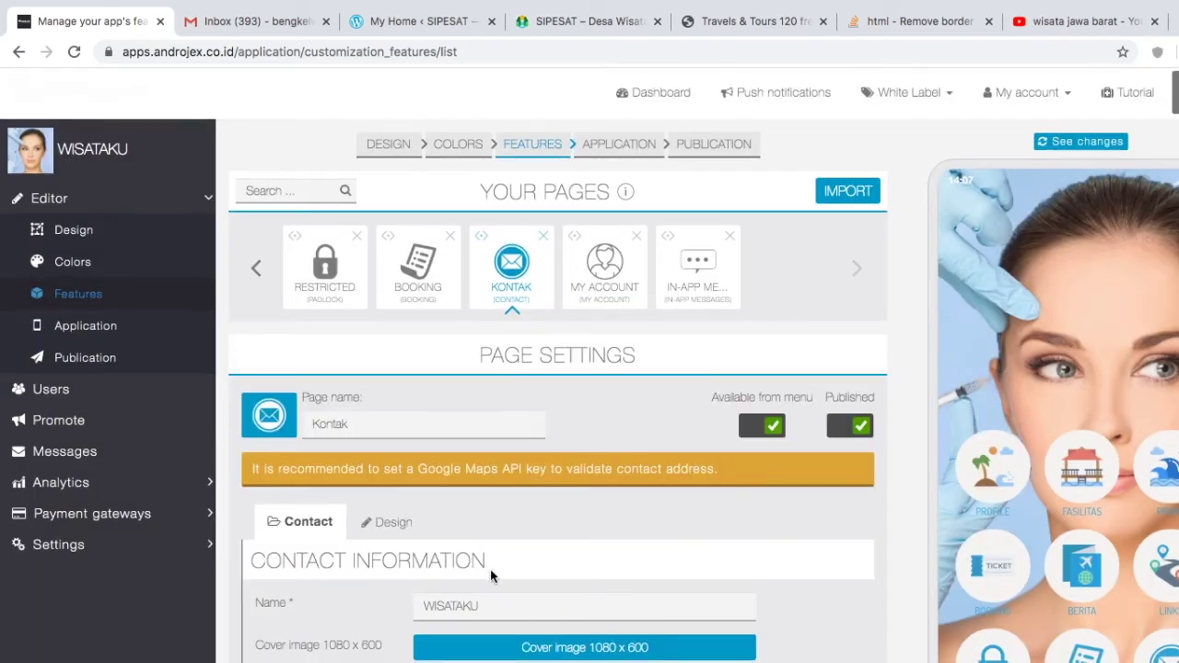
scroll(490, 569, down, 3)
scroll(490, 571, up, 2)
scroll(490, 569, up, 1)
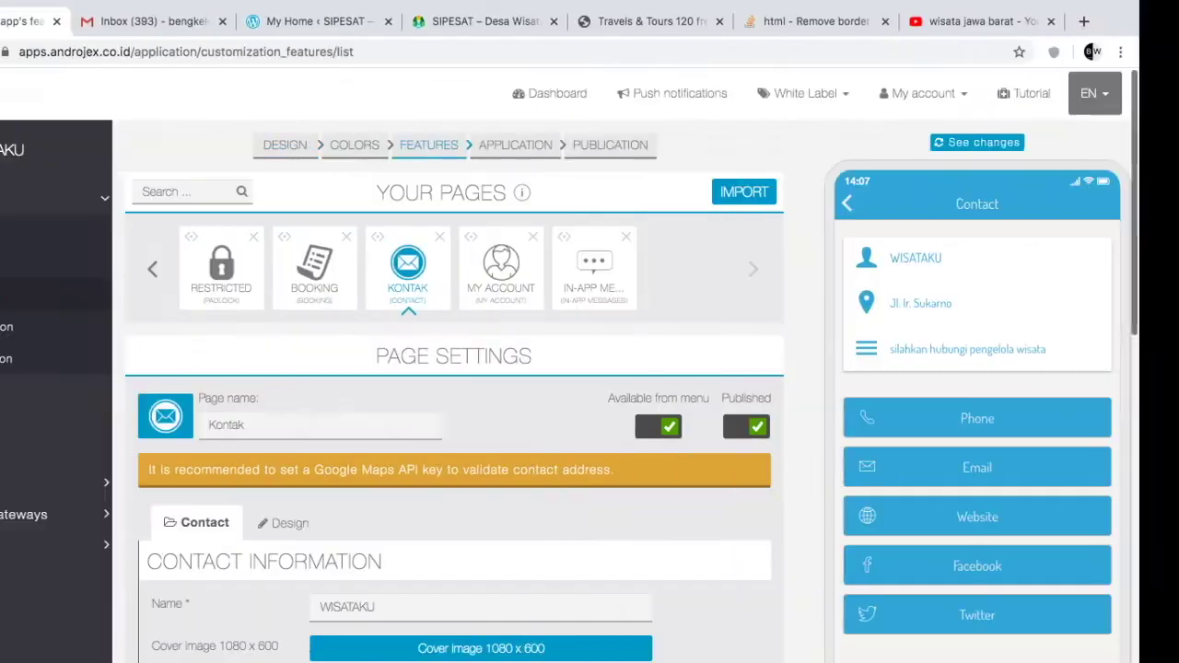
scroll(816, 618, up, 3)
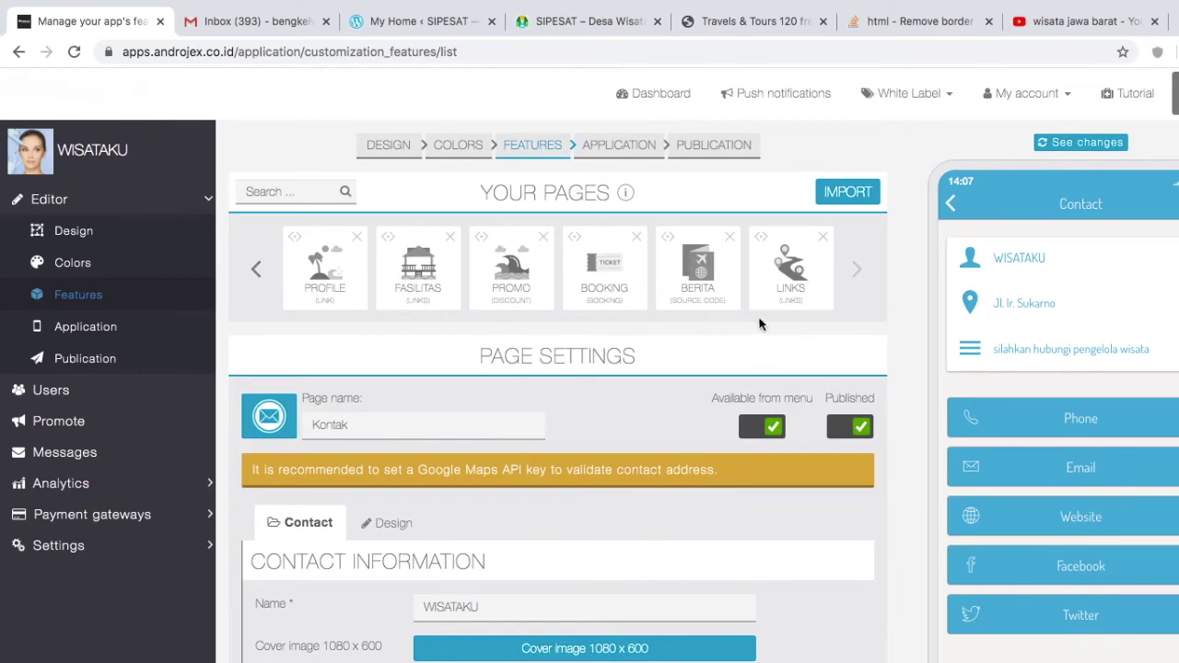
Step: Add a CUSTOMIZATION Source Code page, TIKETING, after the existing pages
click(857, 269)
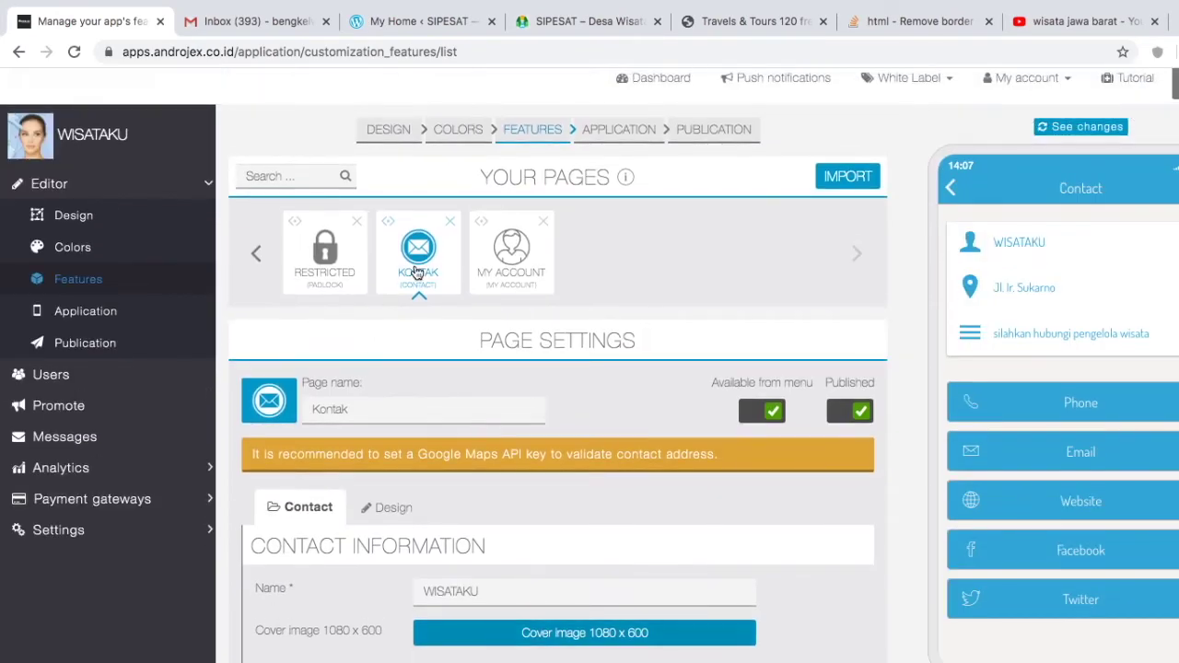
click(416, 273)
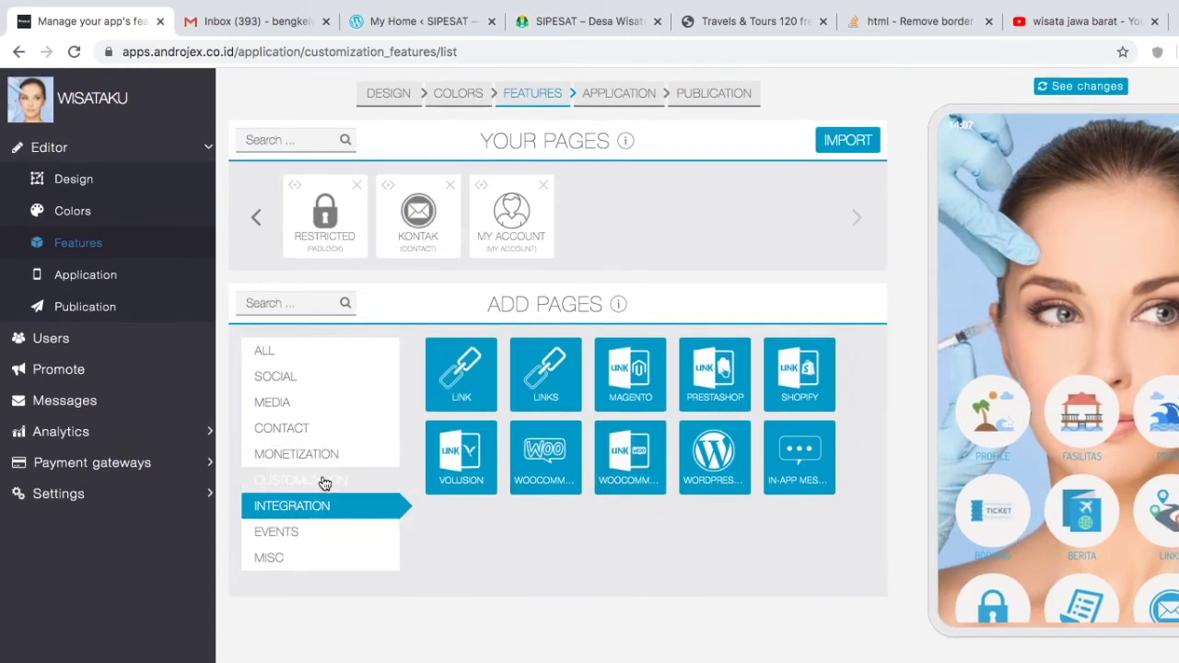
click(324, 481)
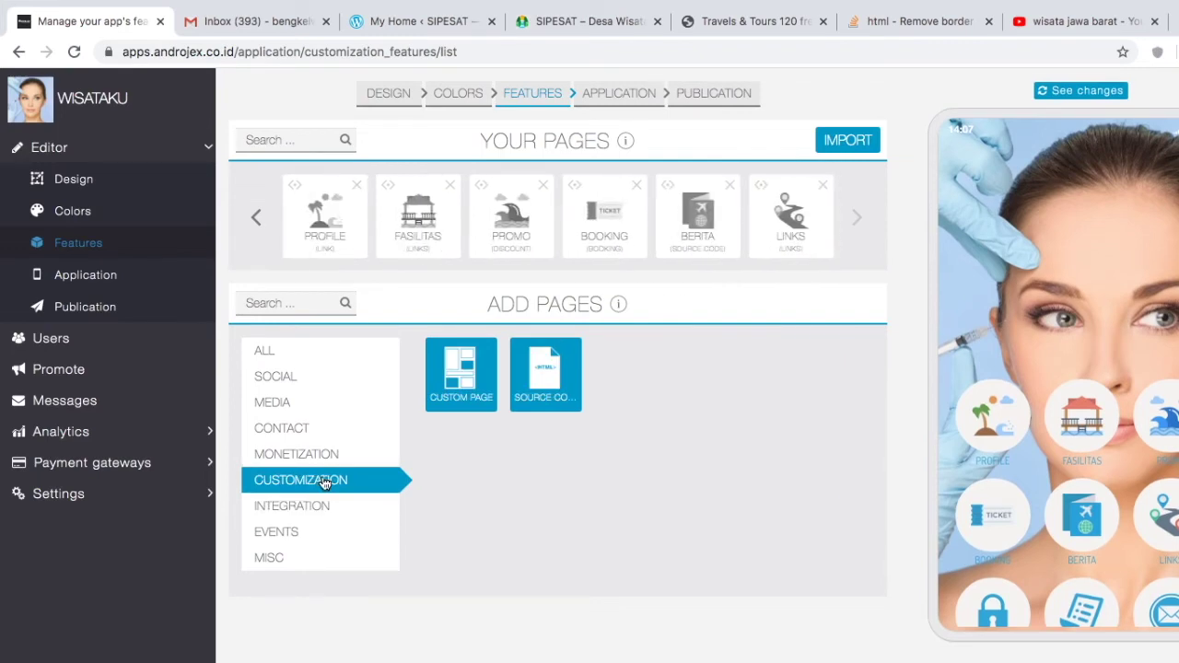
click(545, 376)
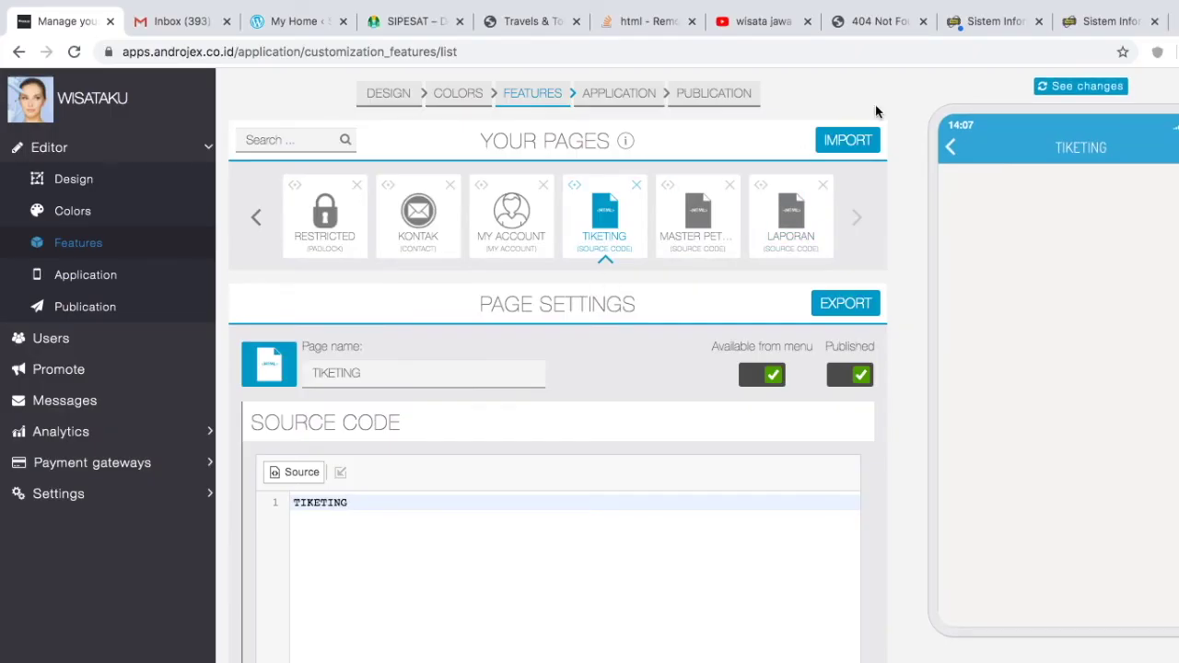
Step: Replace TIKETING's source with the ticket-system login URL, moved down to line 3
click(1102, 21)
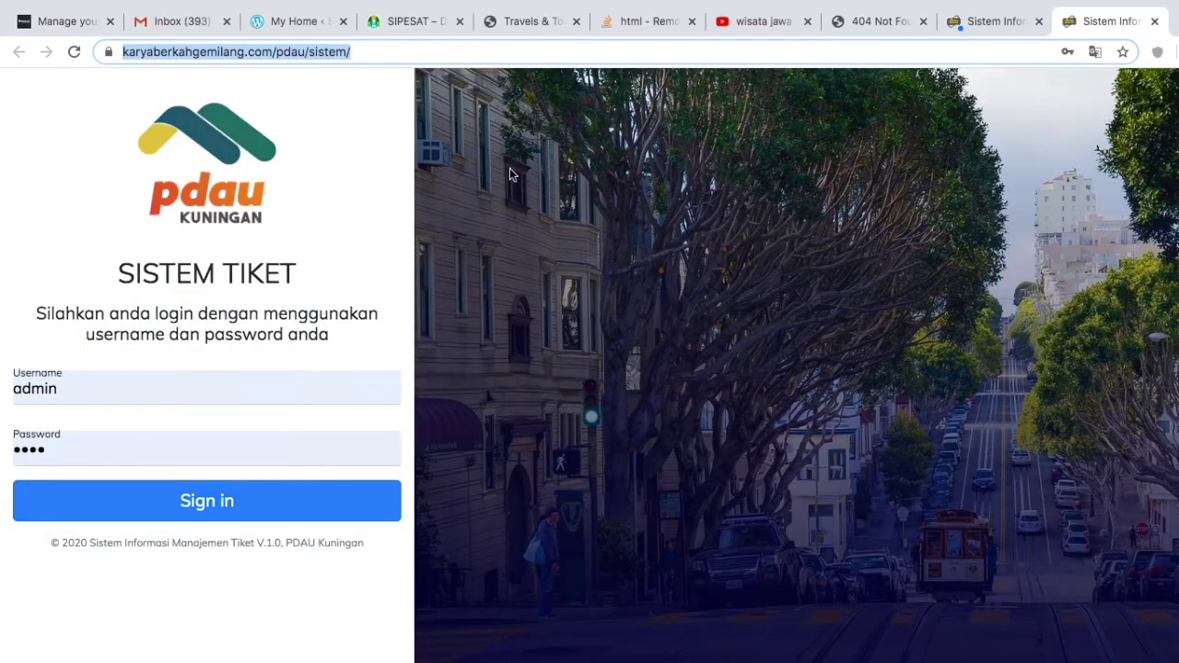
click(335, 52)
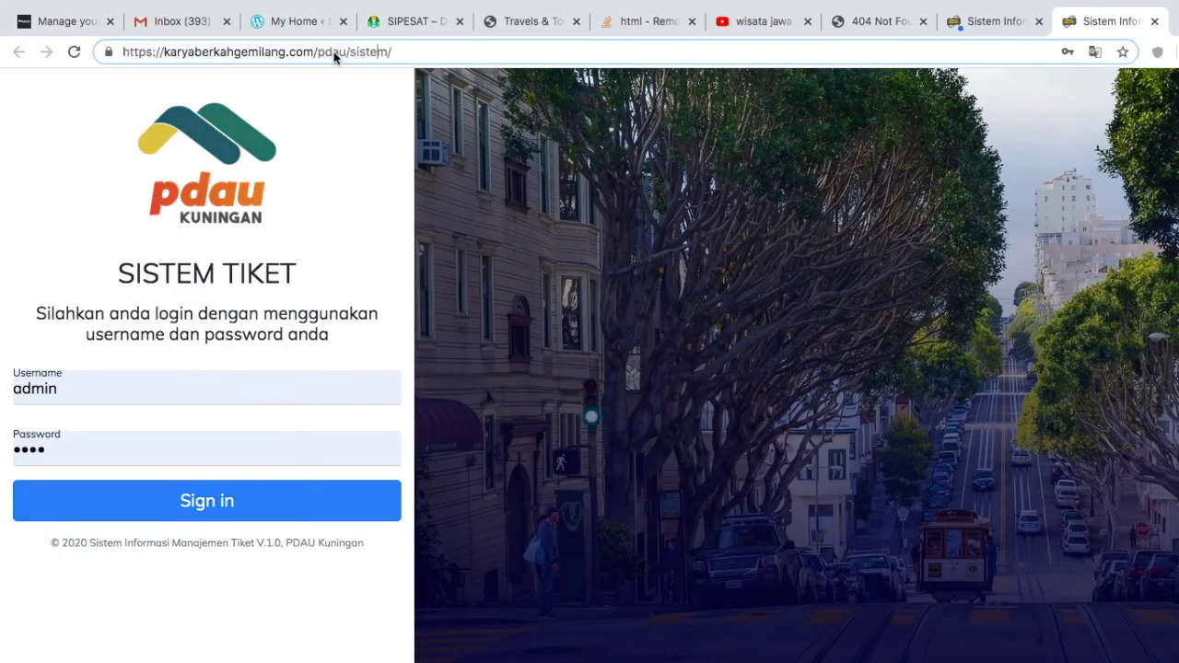
triple_click(412, 51)
key(ctrl+c)
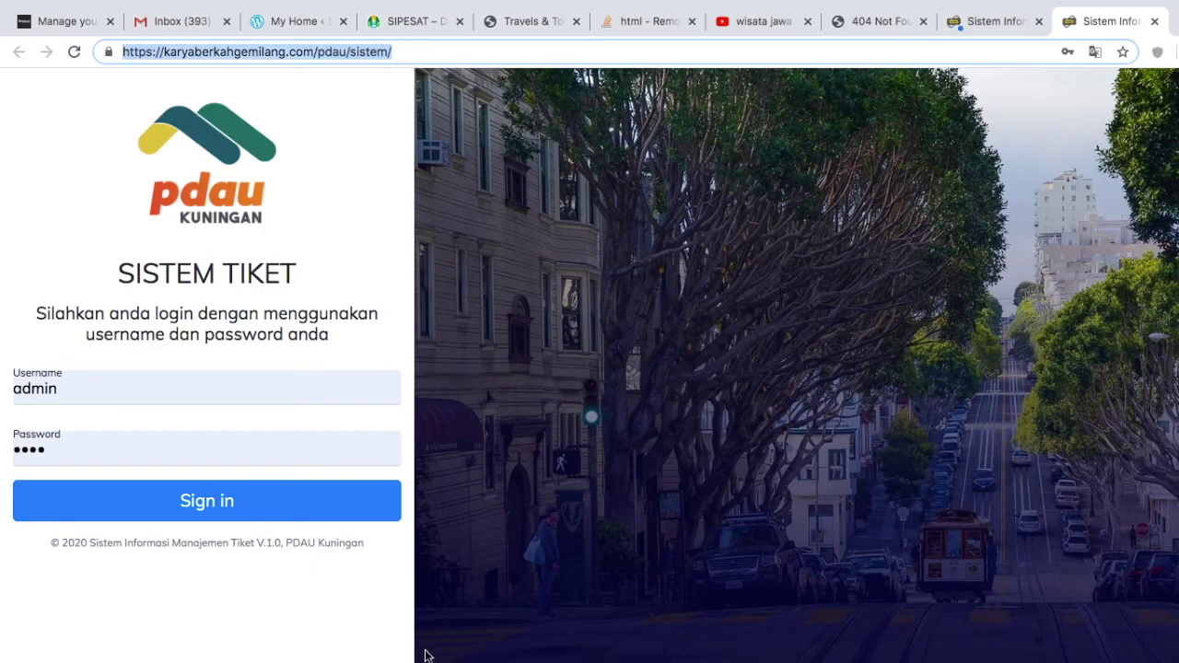
click(96, 28)
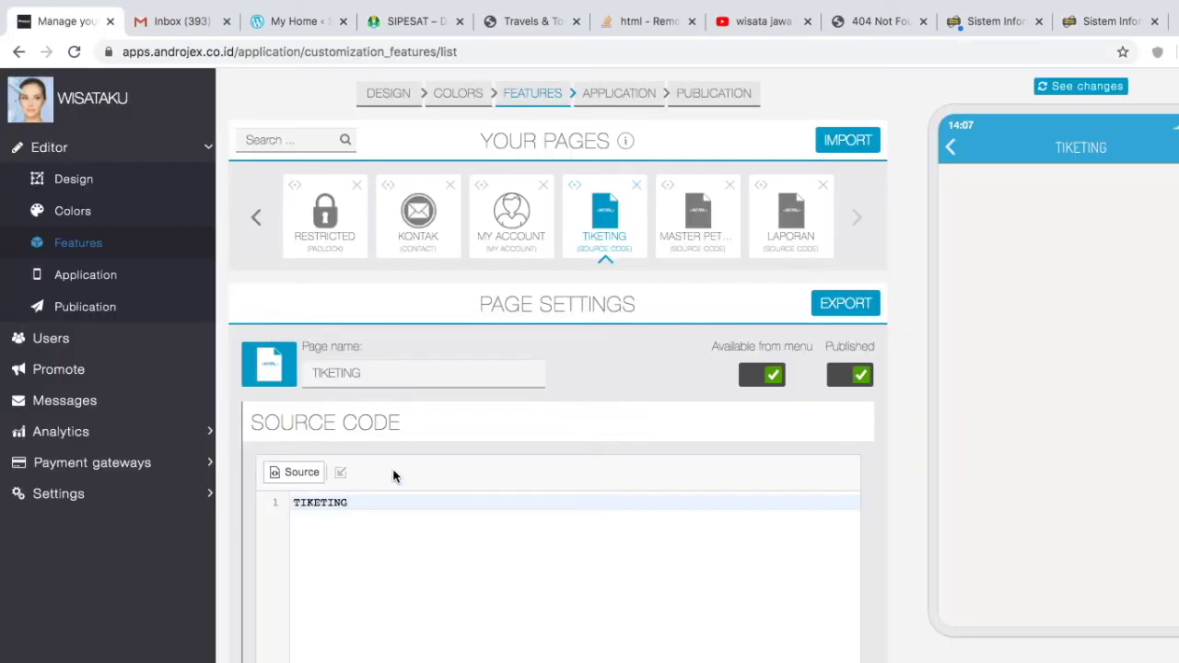
key(ctrl+a)
key(ctrl+v)
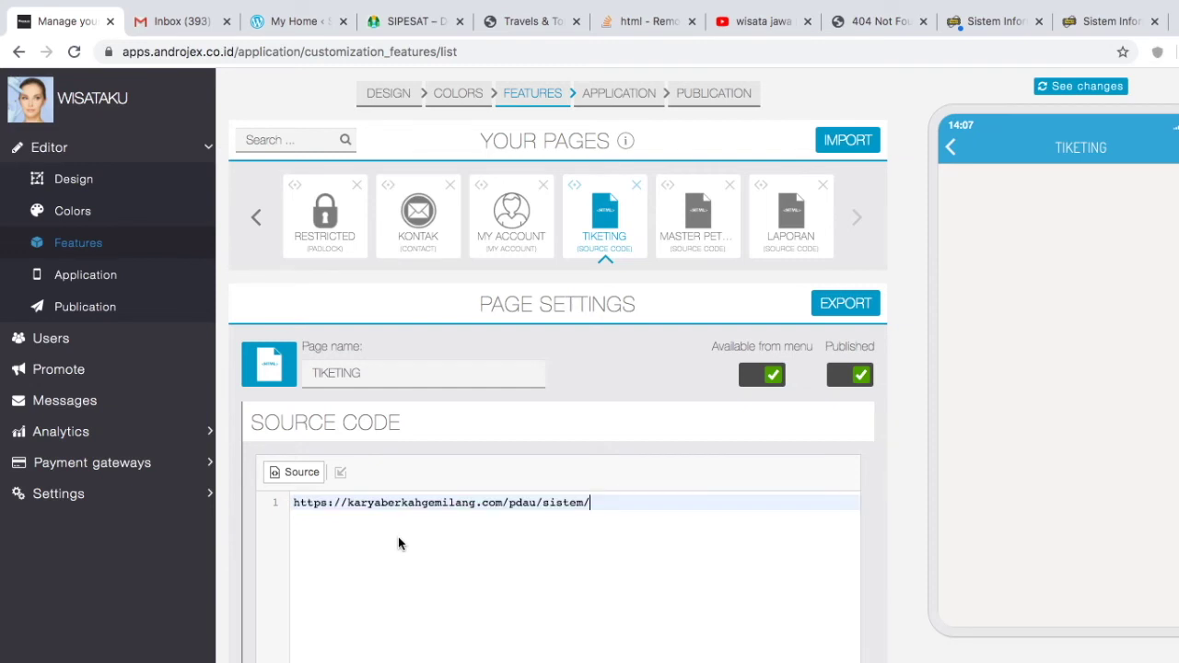
click(293, 505)
key(Return)
key(Return)
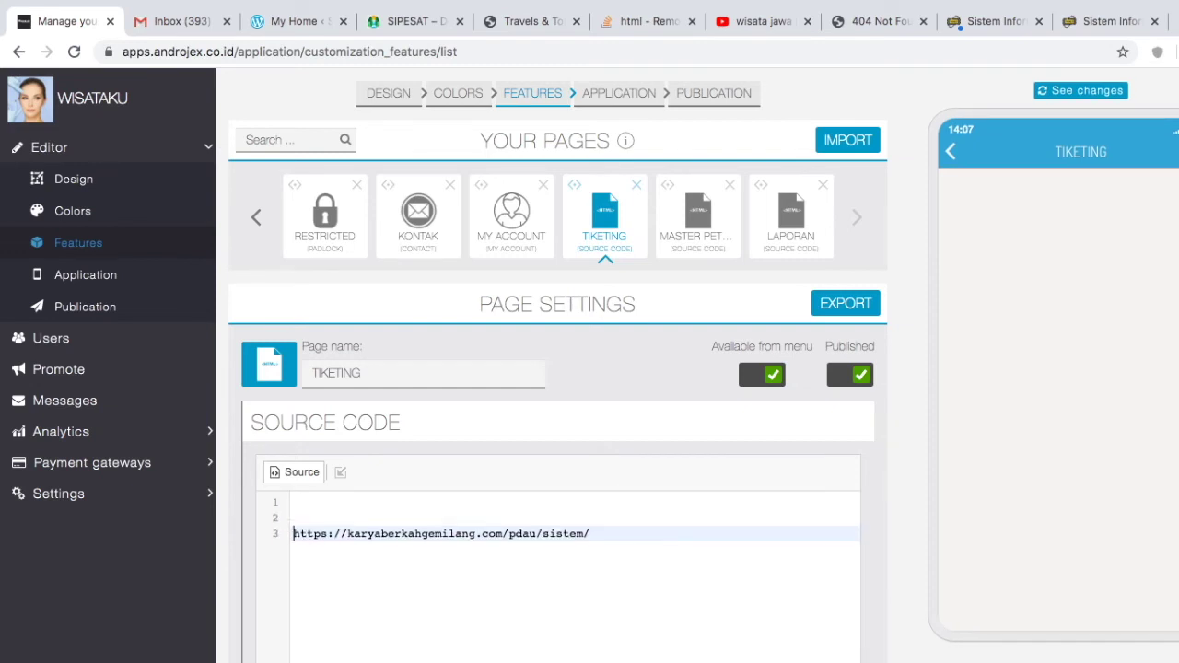
click(646, 21)
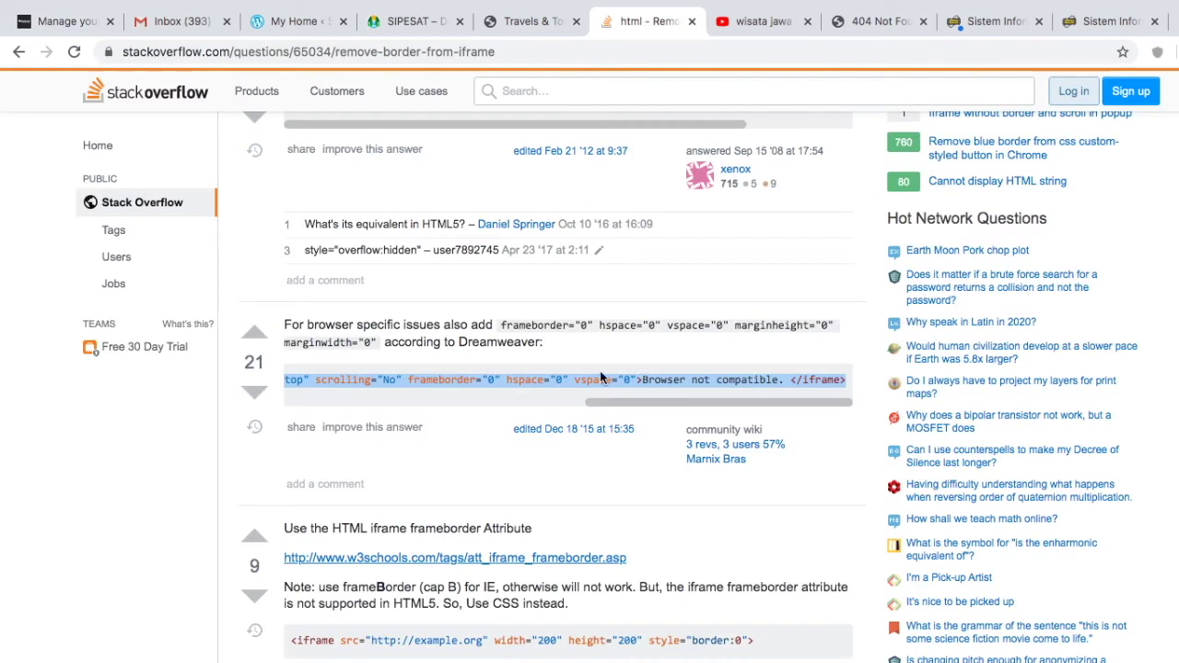
Step: Paste the borderless iframe snippet and set its width and height to 100%
click(79, 24)
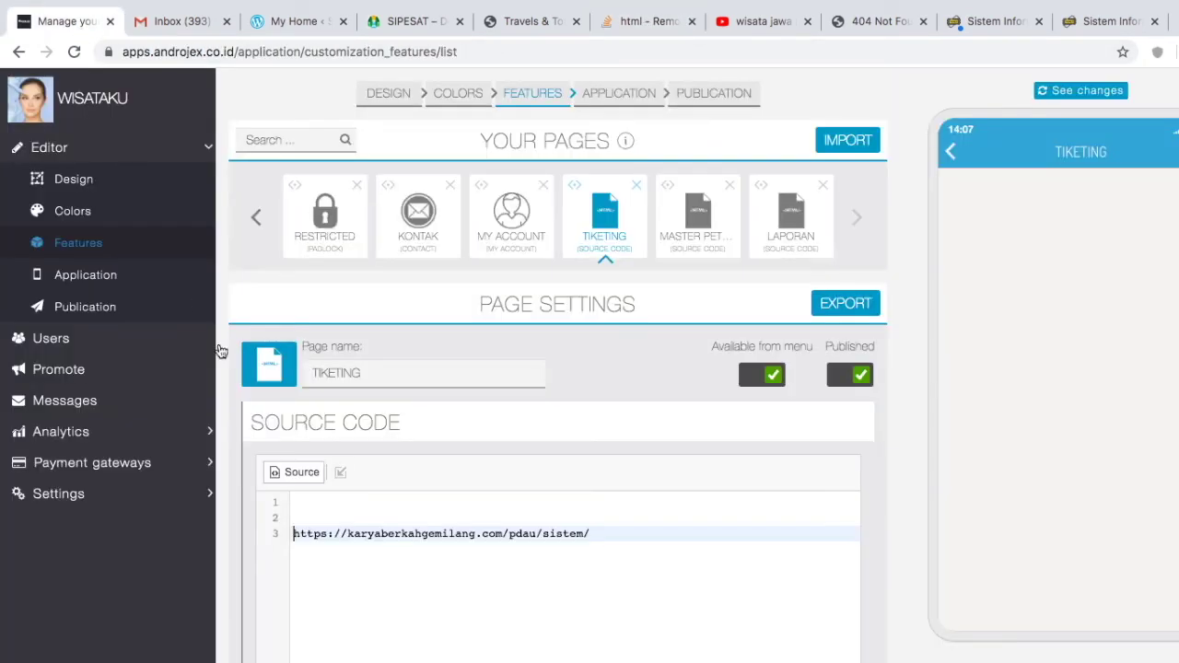
click(357, 506)
text(<iframe src="test.html" name="banner" width="300" marginwidth="0" height="300" marginheight="0" align="top" scrolling="No" frameborder="0" hspace="0" vspace="0">Browser not compatible. </iframe>)
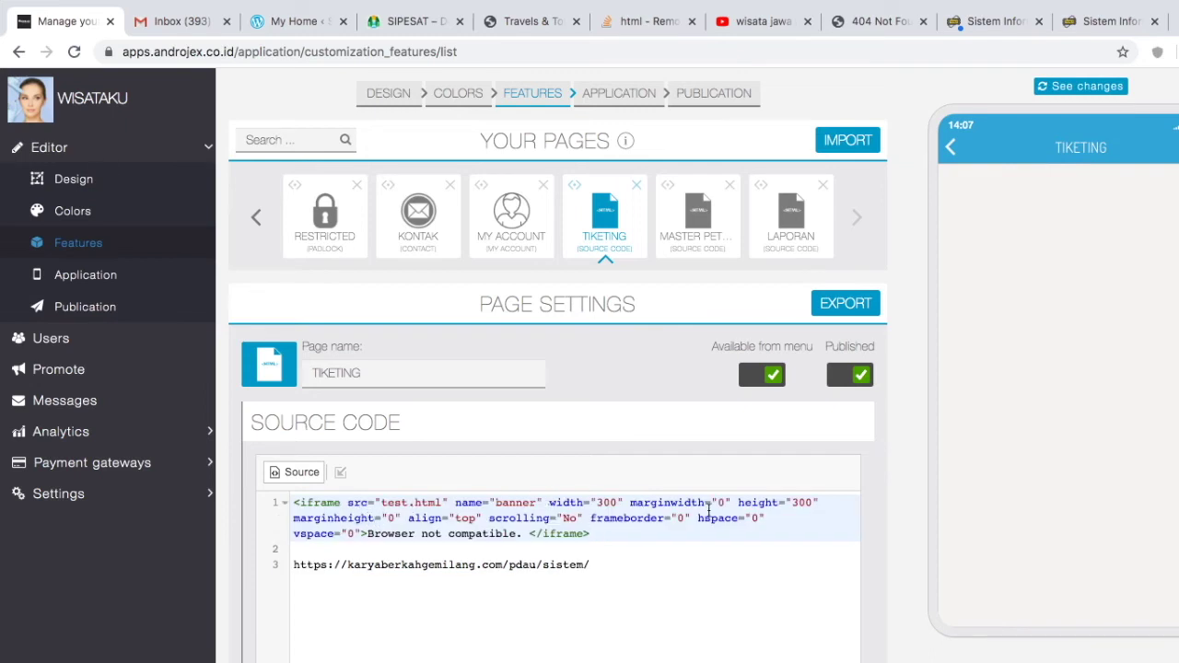
click(618, 502)
key(BackSpace)
key(BackSpace)
key(BackSpace)
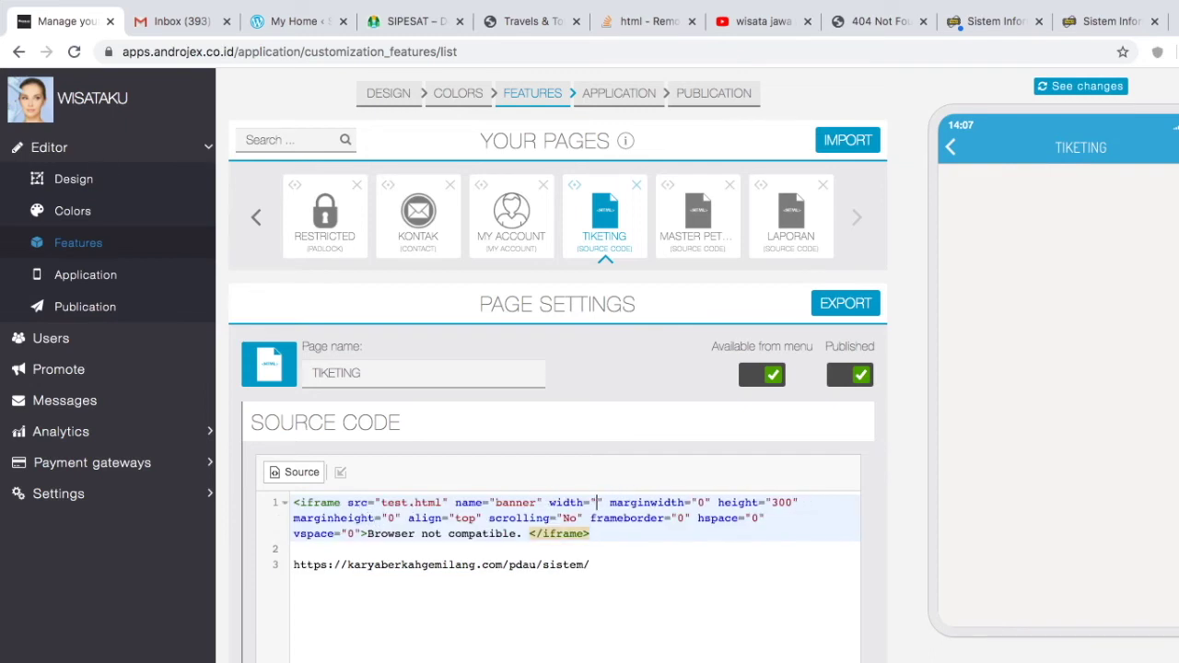
text(100%)
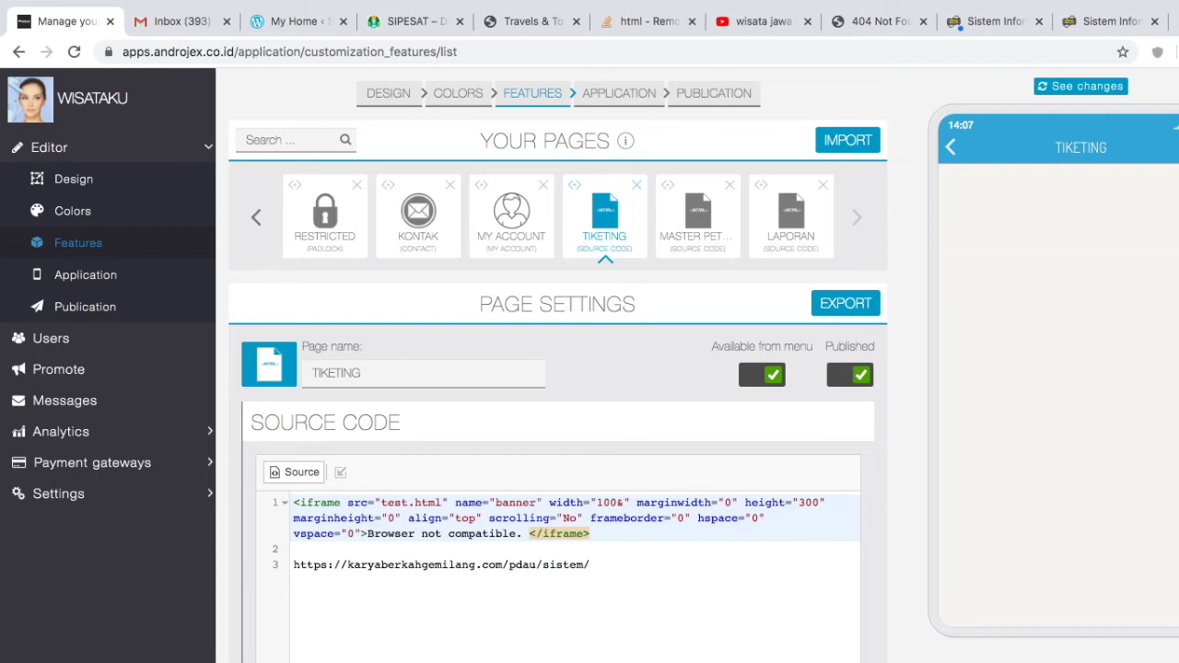
key(BackSpace)
text(%)
key(BackSpace)
key(BackSpace)
text(100)
Step: Point the iframe src at the ticket-system URL, drop the loose line, and delete the MASTER PET page
click(297, 565)
key(shift+End)
key(ctrl+c)
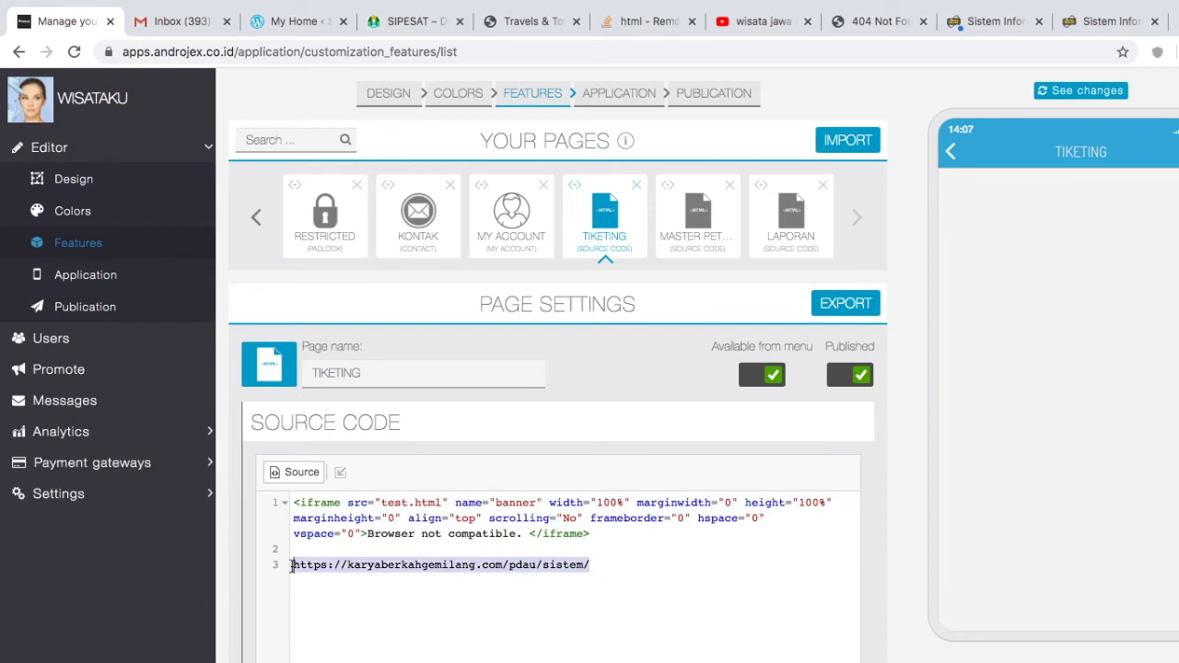
key(BackSpace)
click(383, 503)
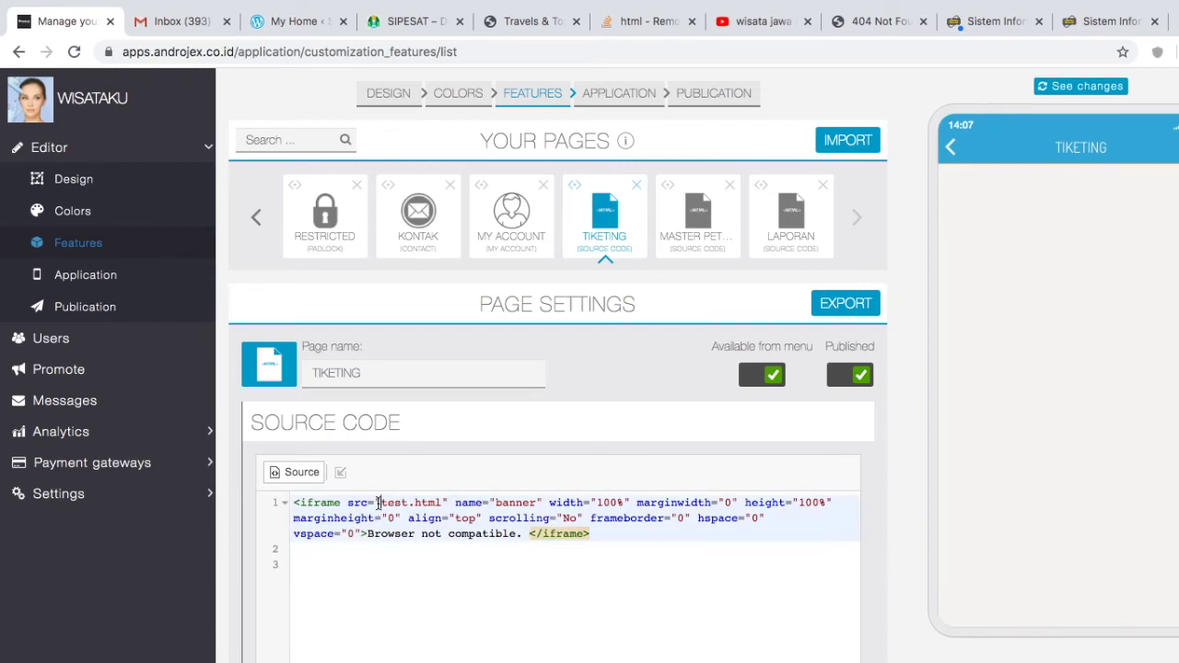
shift+click(443, 502)
key(ctrl+v)
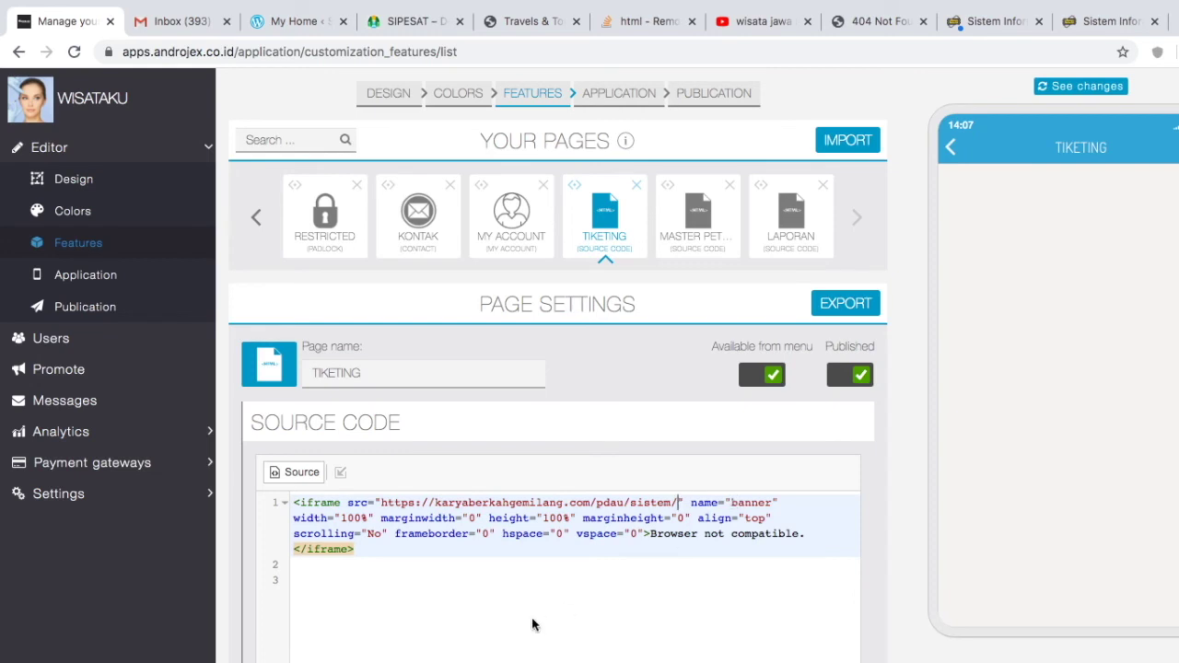
click(492, 580)
click(732, 189)
click(776, 153)
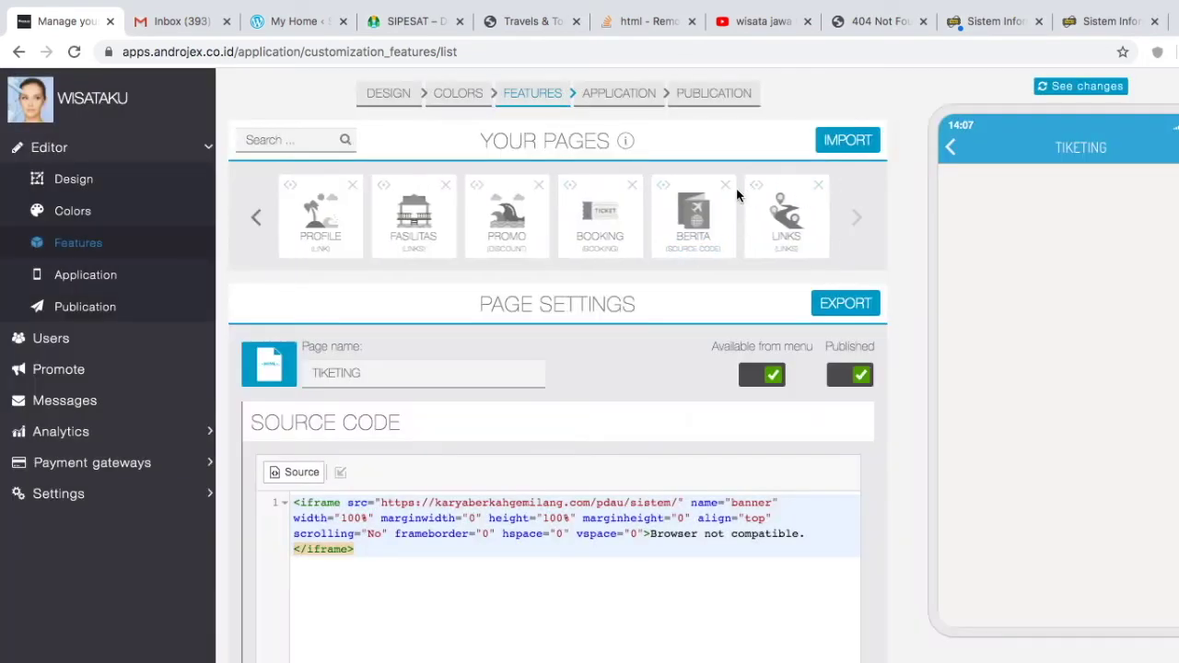
Step: Delete the LAPORAN page from the app's pages, then switch over to the WISATA A mind map
click(857, 221)
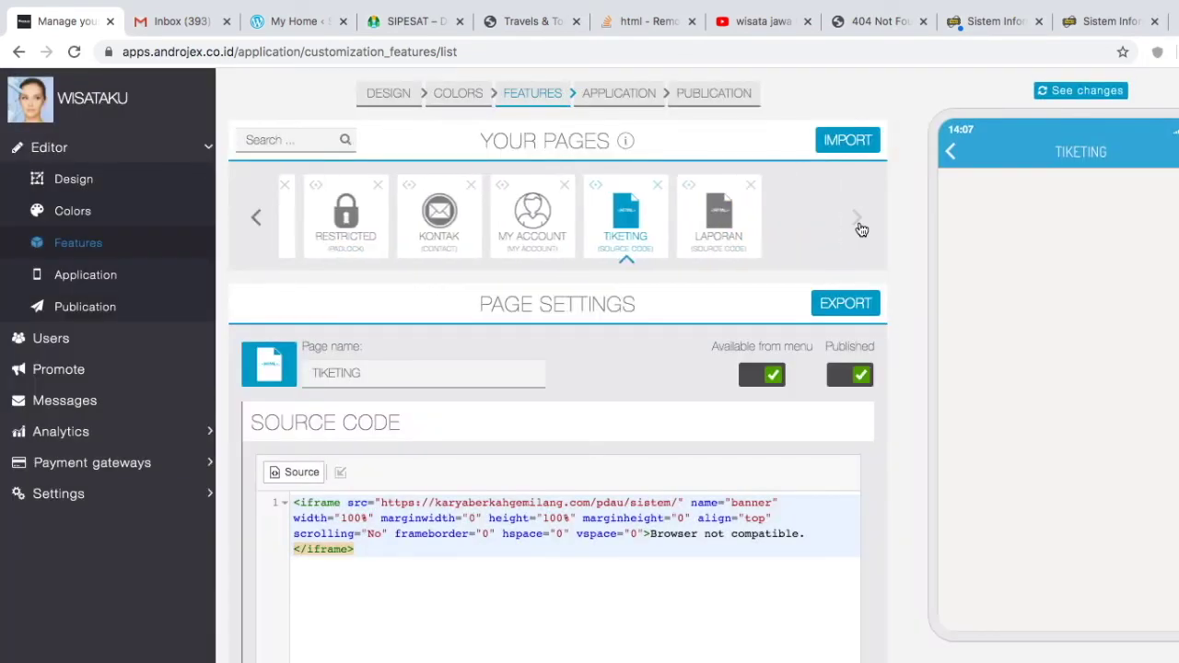
click(732, 188)
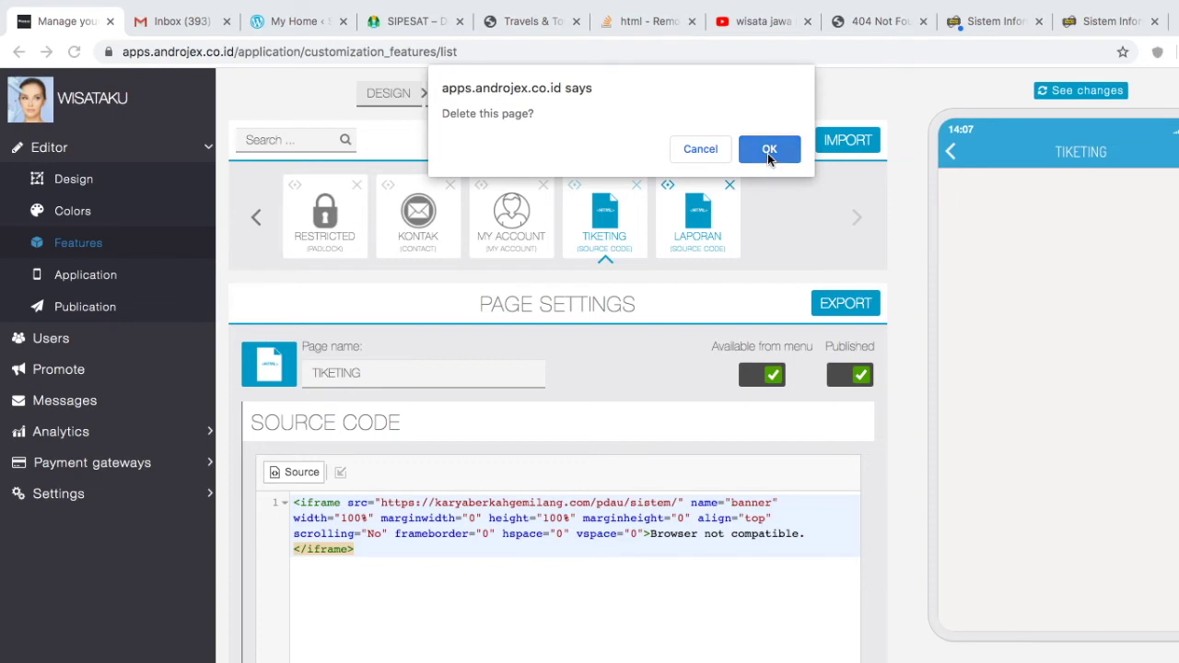
click(772, 153)
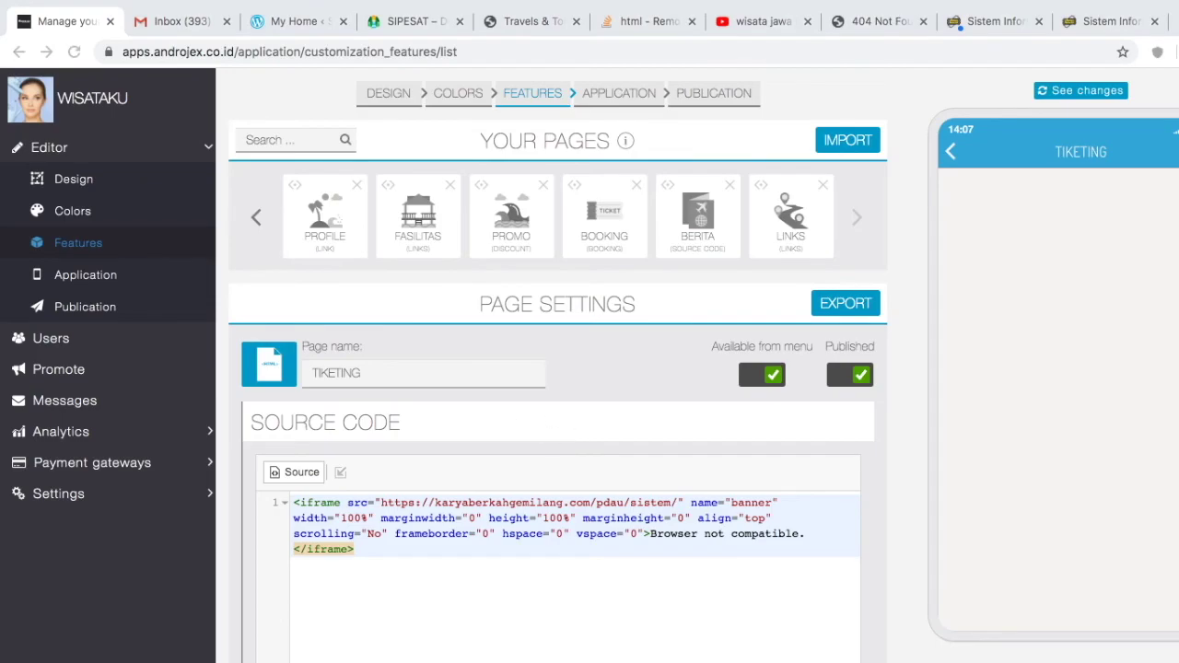
key(ctrl+Right)
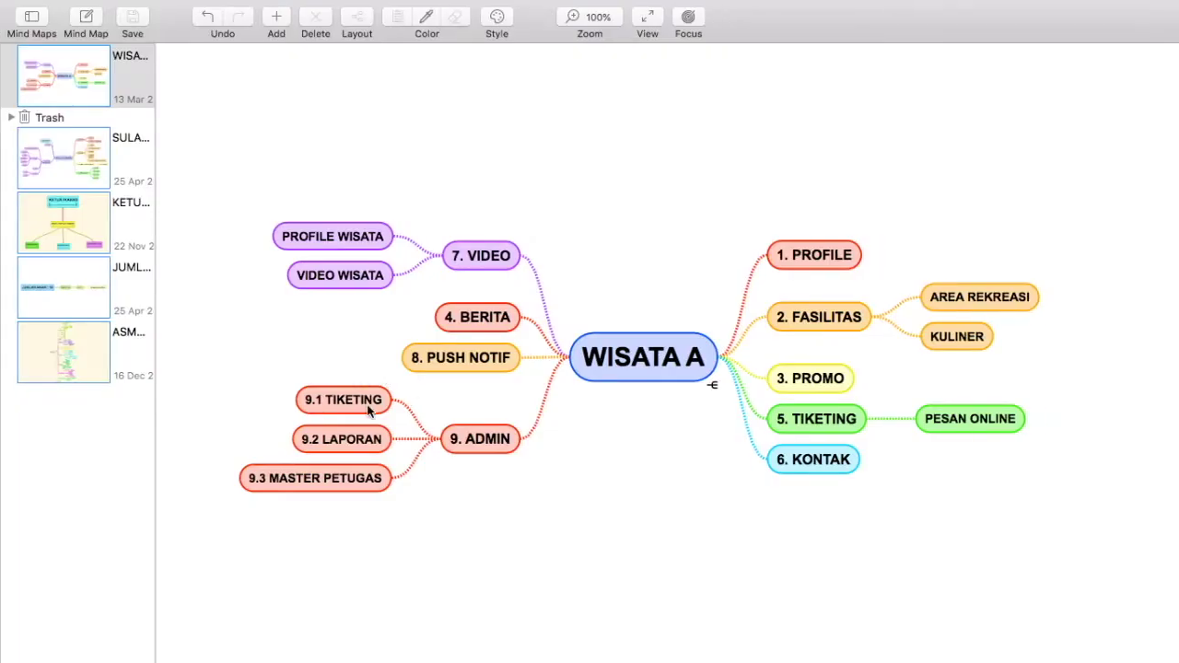
Step: Remove the 9.2 LAPORAN and 9.3 MASTER PETUGAS nodes from the WISATA A map, then return to Androjex
click(381, 440)
key(Delete)
click(320, 460)
key(Delete)
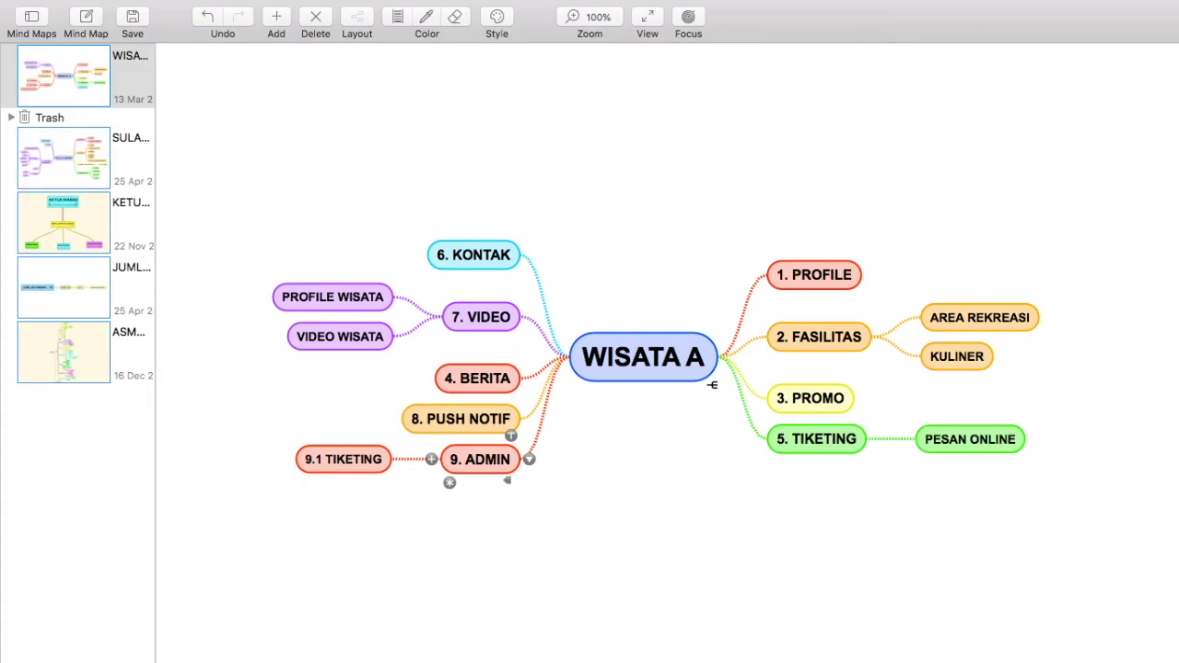
key(ctrl+Left)
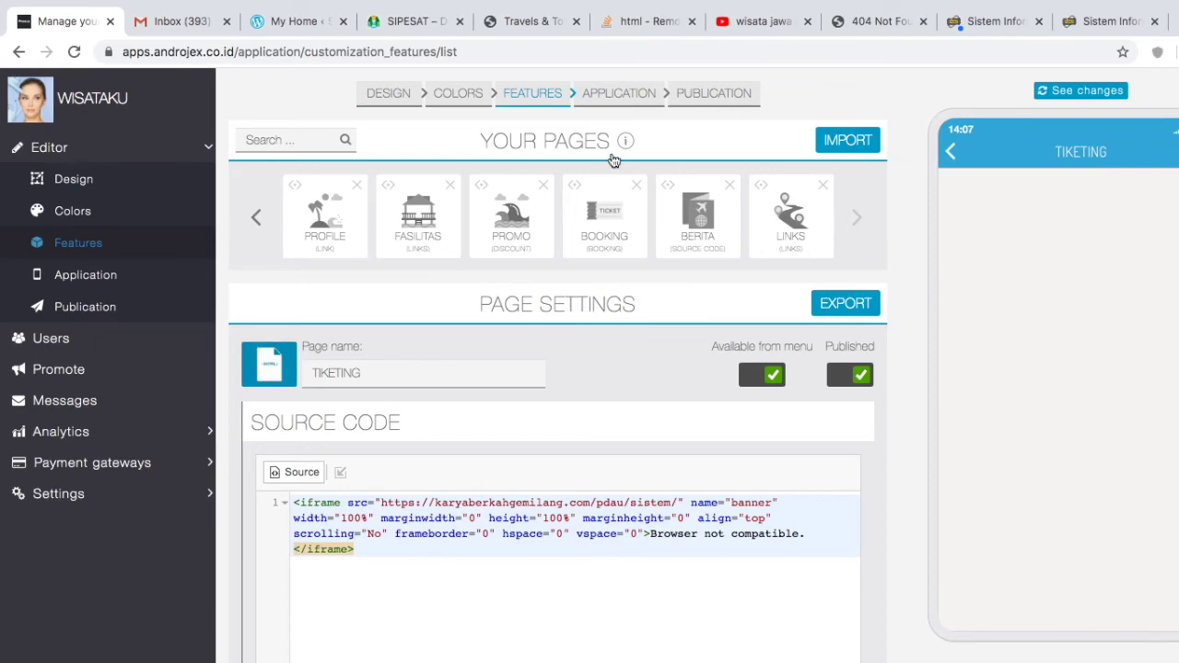
click(644, 21)
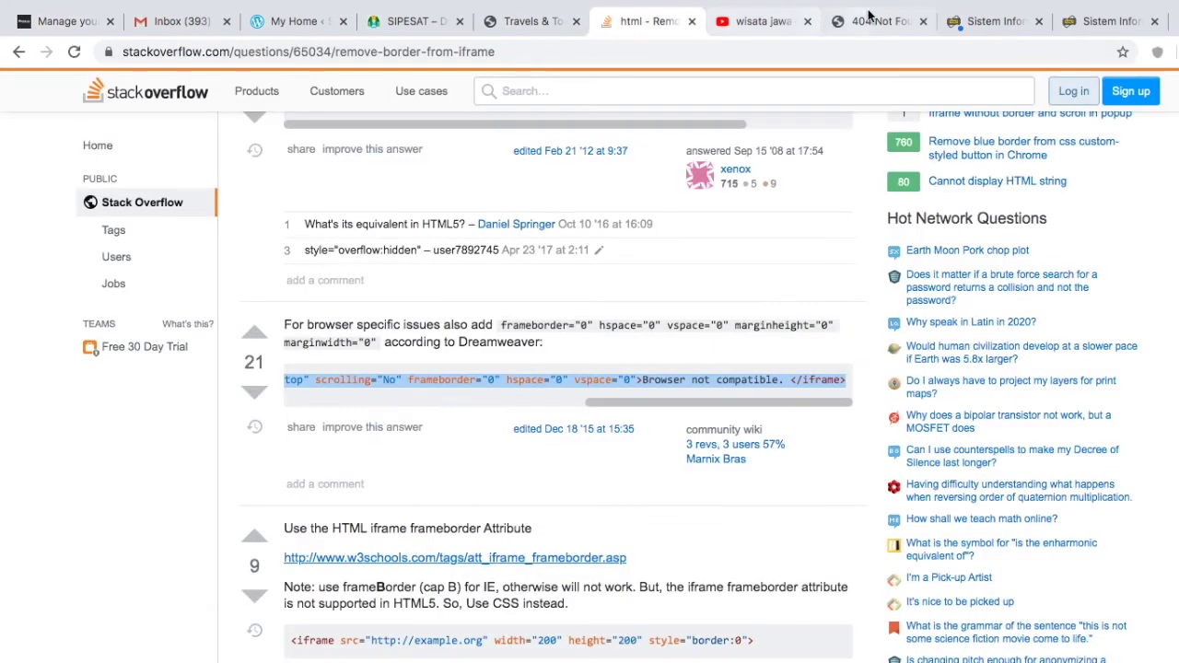
click(875, 21)
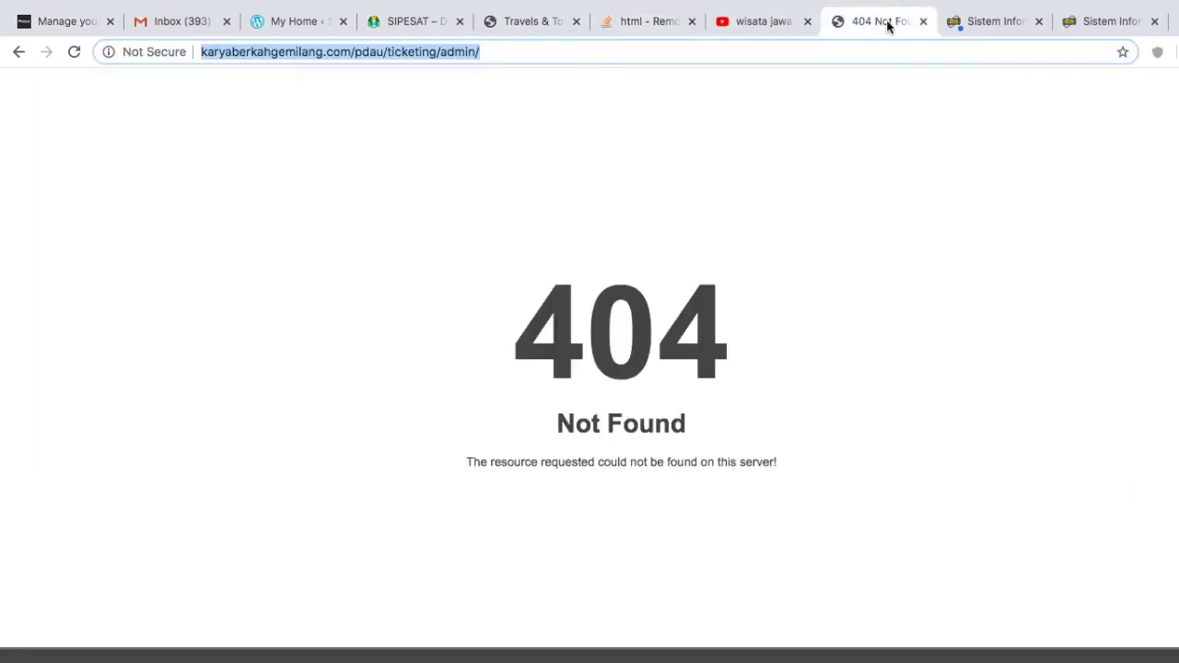
click(508, 27)
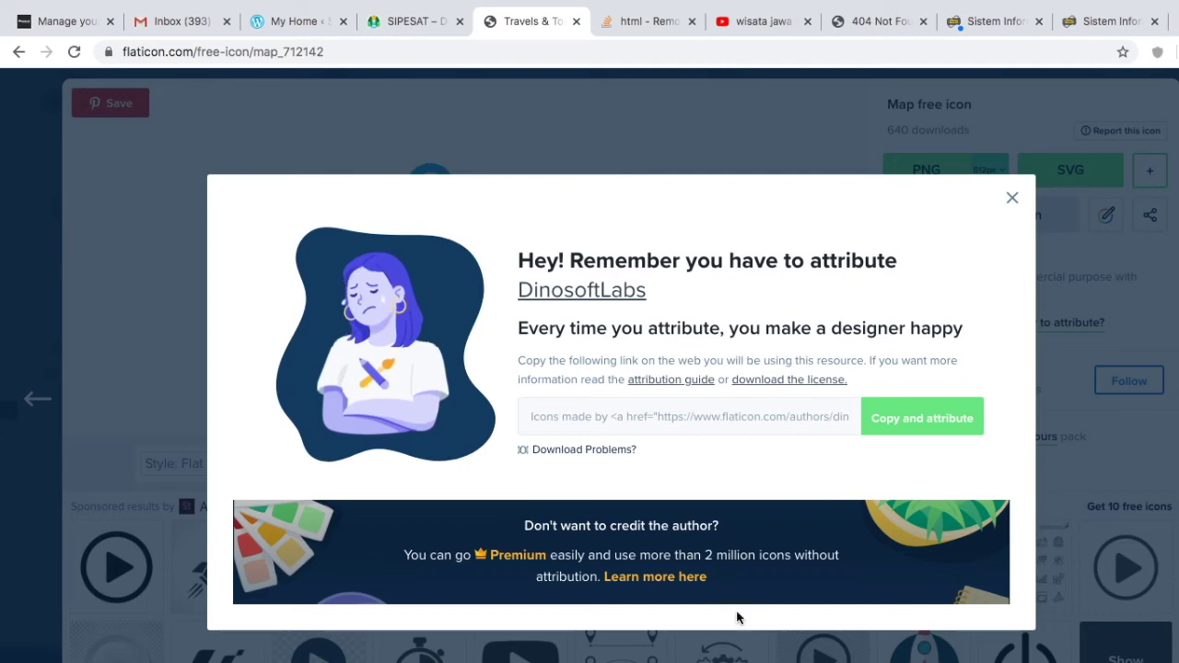
key(Escape)
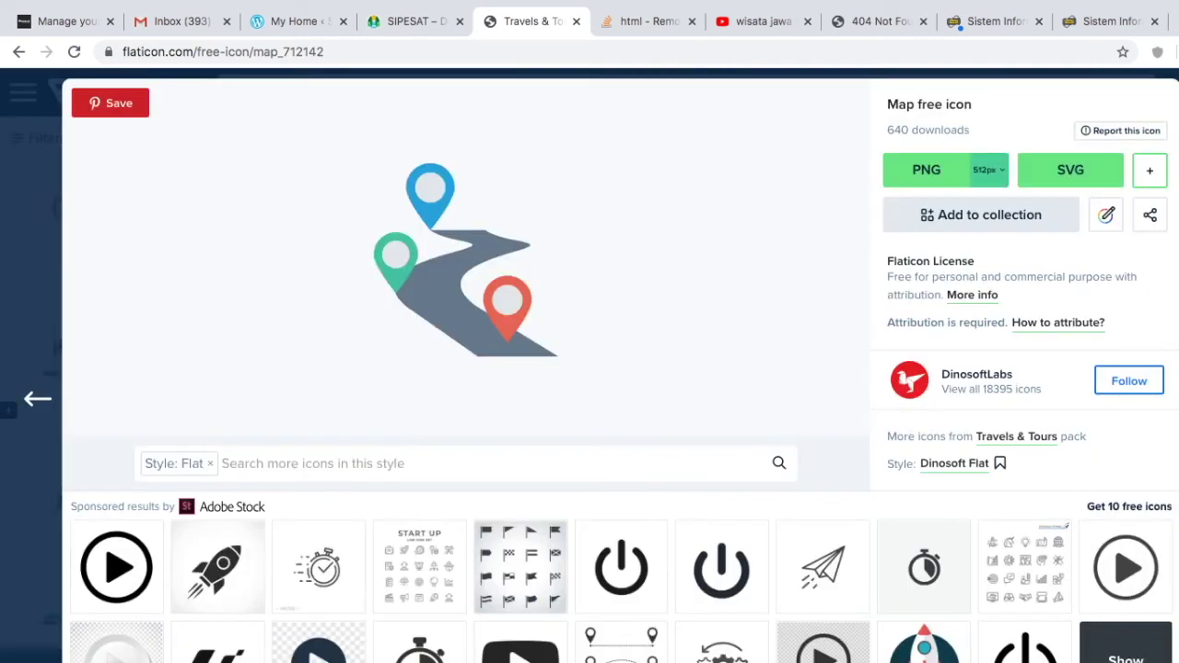
click(68, 25)
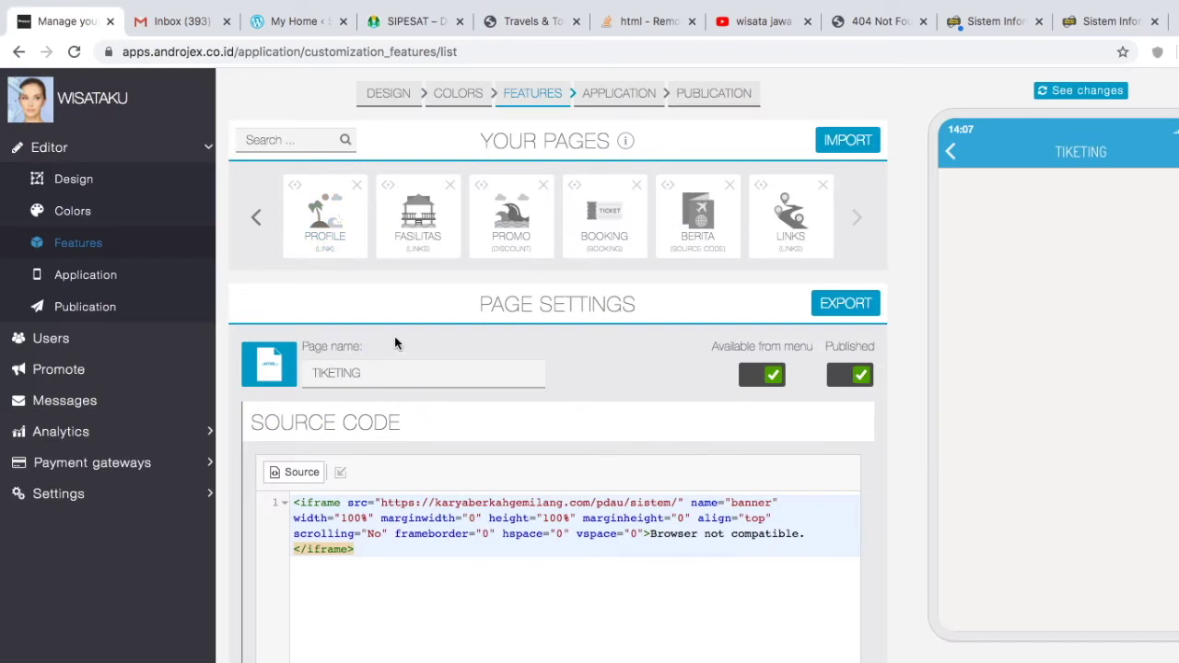
click(271, 363)
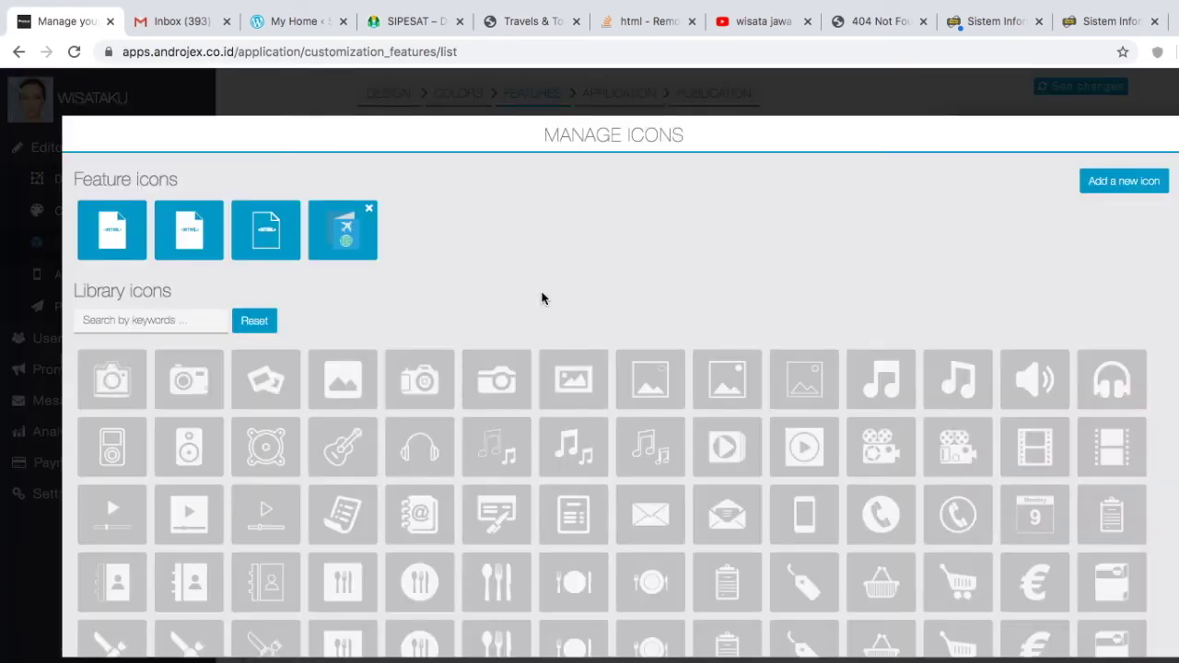
Step: Give the TIKETING page the person-with-gear icon from the icon library
click(726, 513)
scroll(737, 513, down, 1)
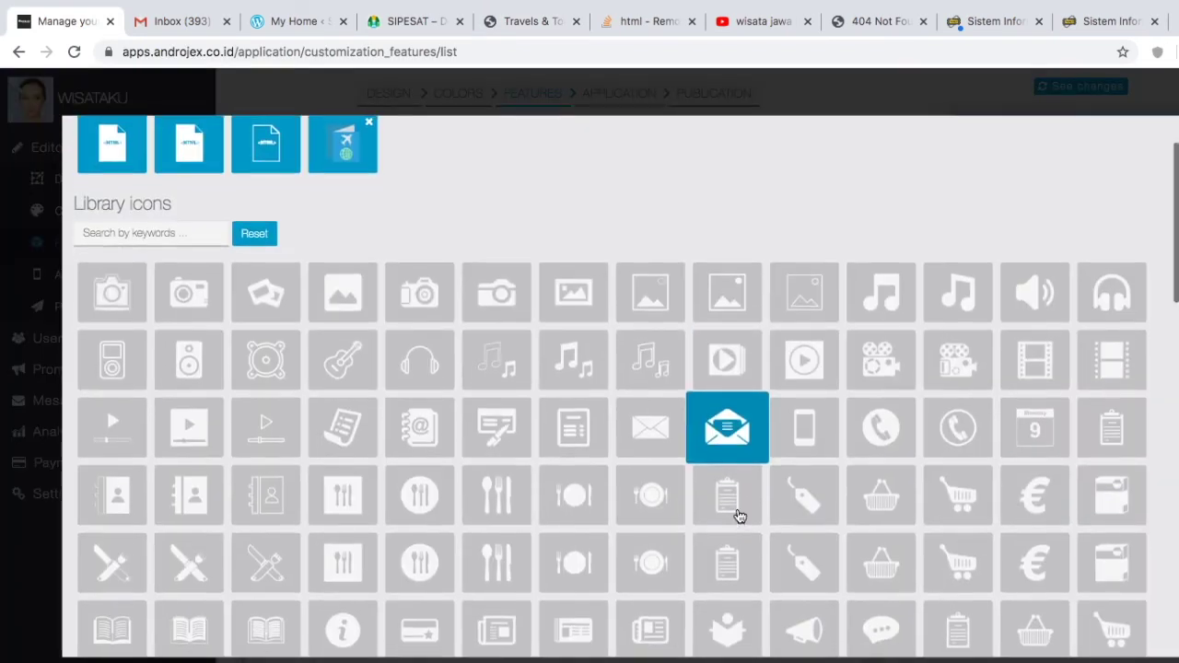
scroll(736, 515, down, 1)
click(737, 518)
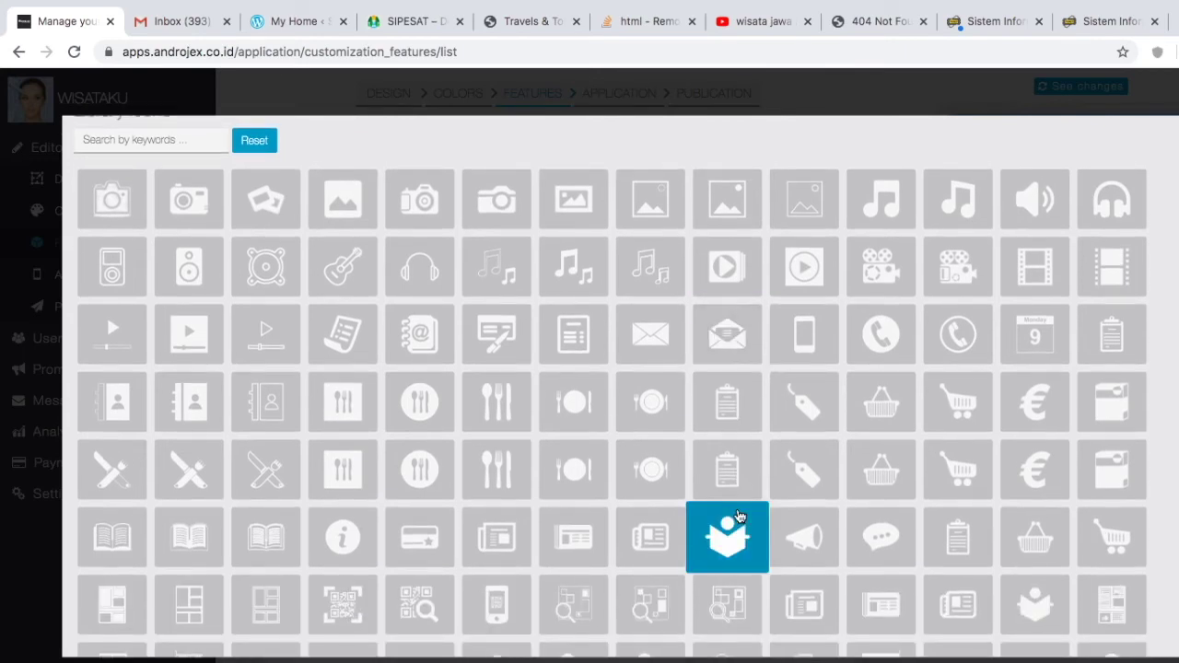
click(669, 556)
scroll(666, 561, down, 3)
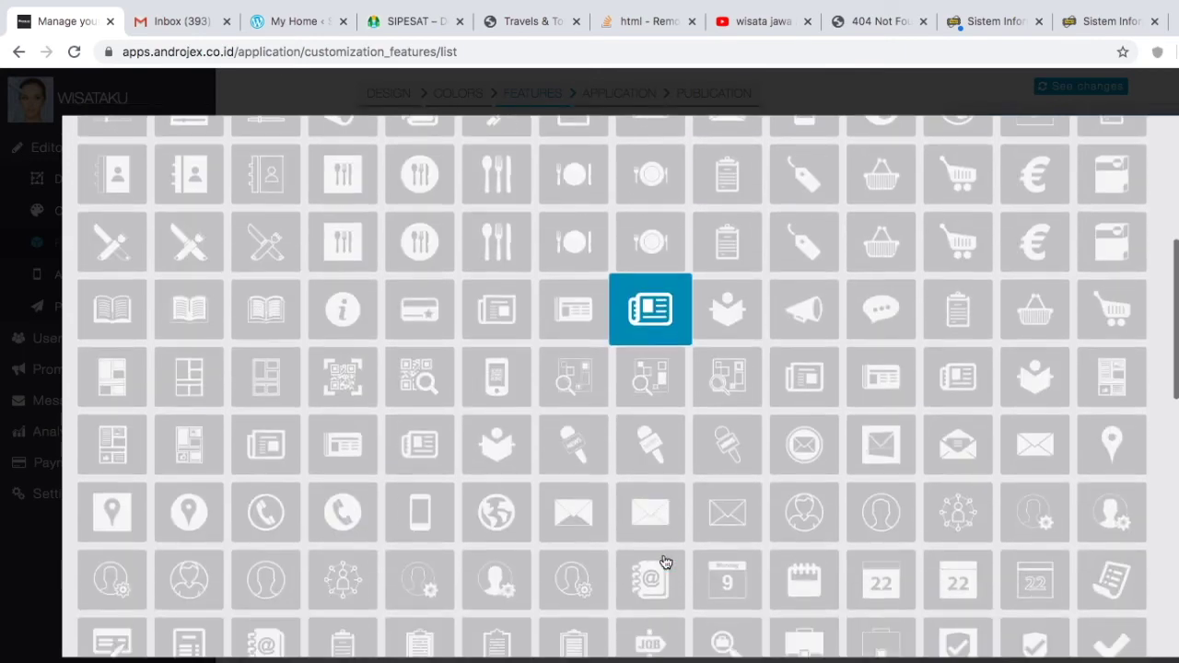
click(704, 566)
key(Escape)
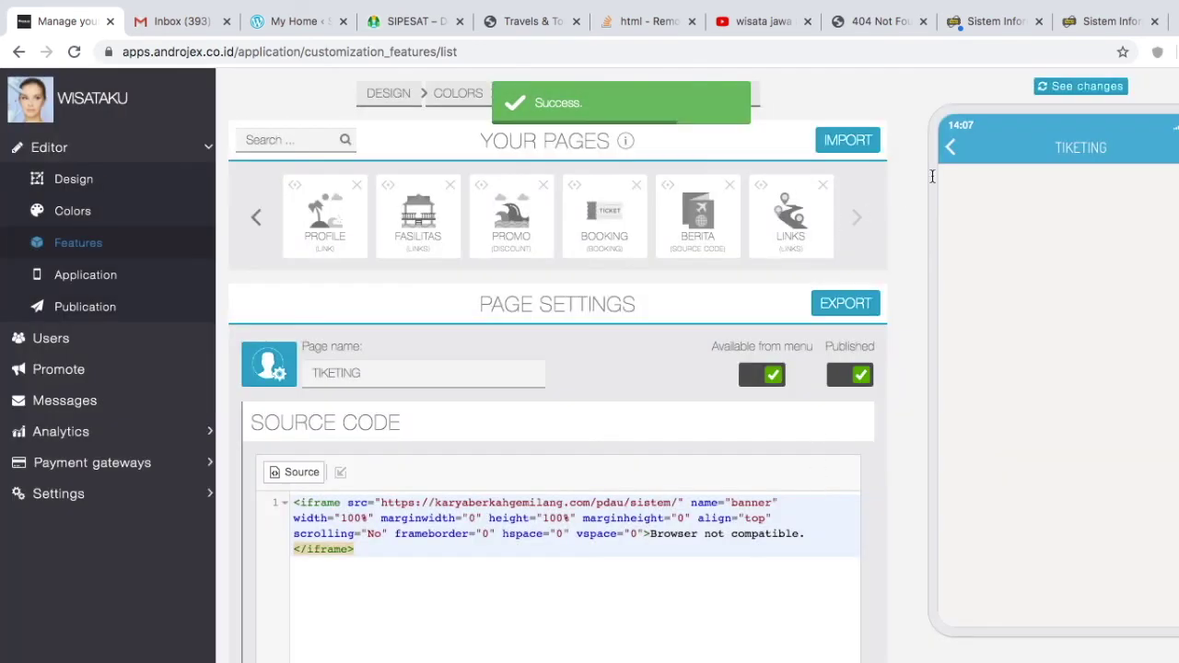
Step: Try to delete the MY ACCOUNT page, which stays because a feature requires it
click(961, 165)
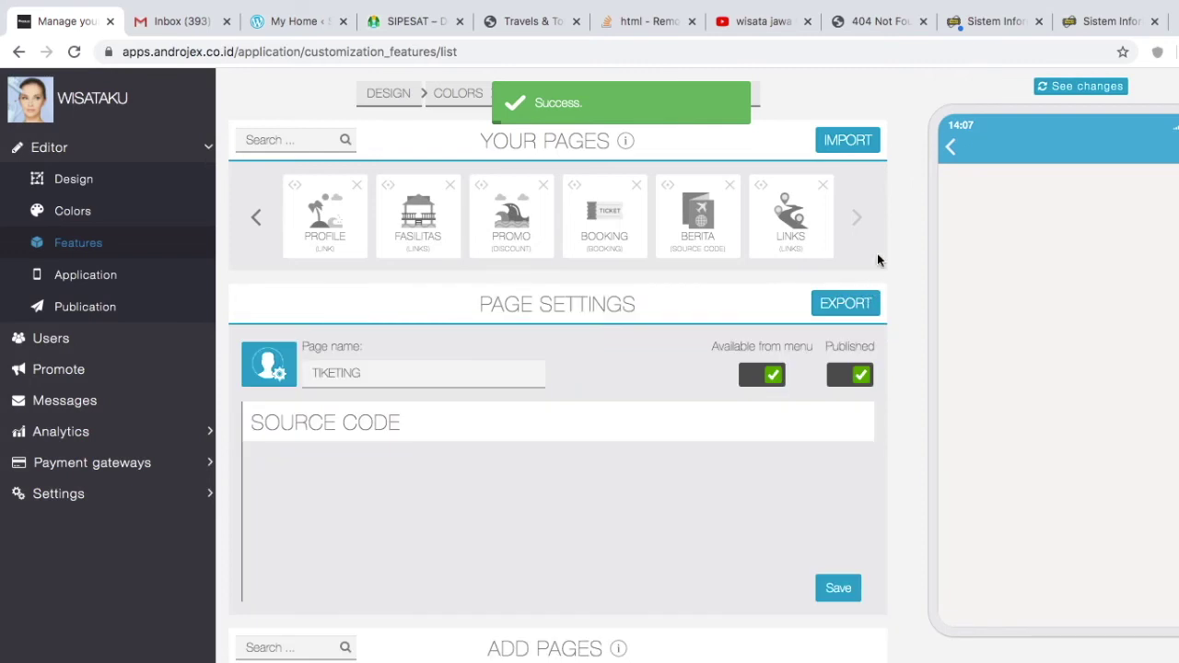
click(857, 220)
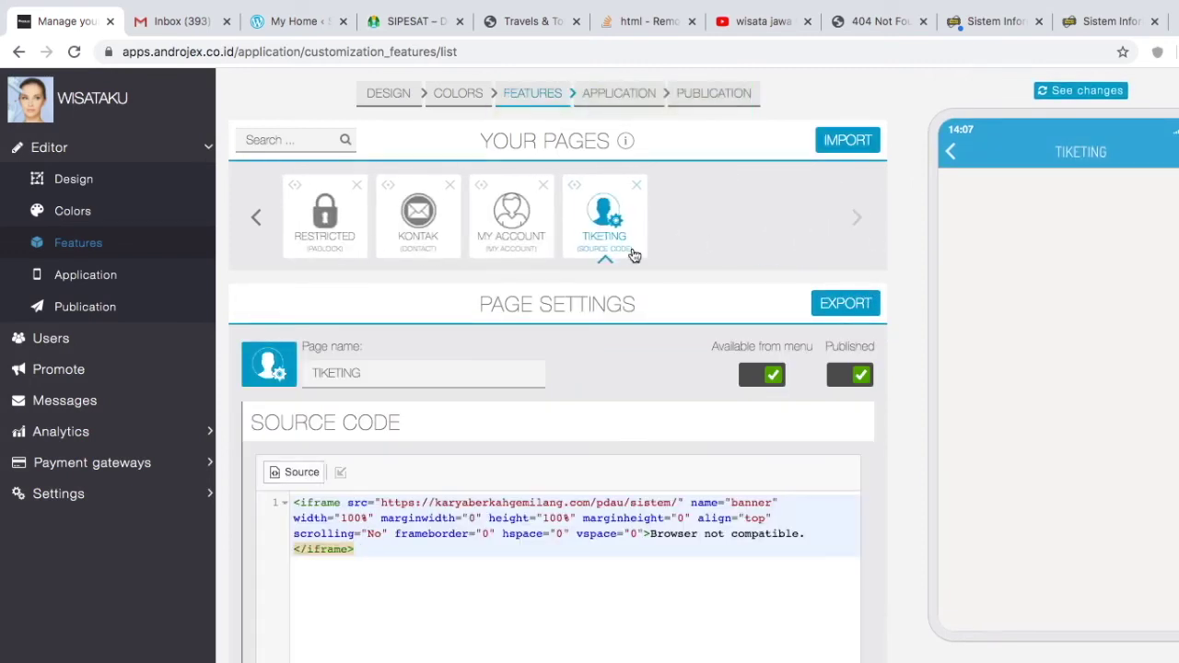
click(542, 186)
click(751, 157)
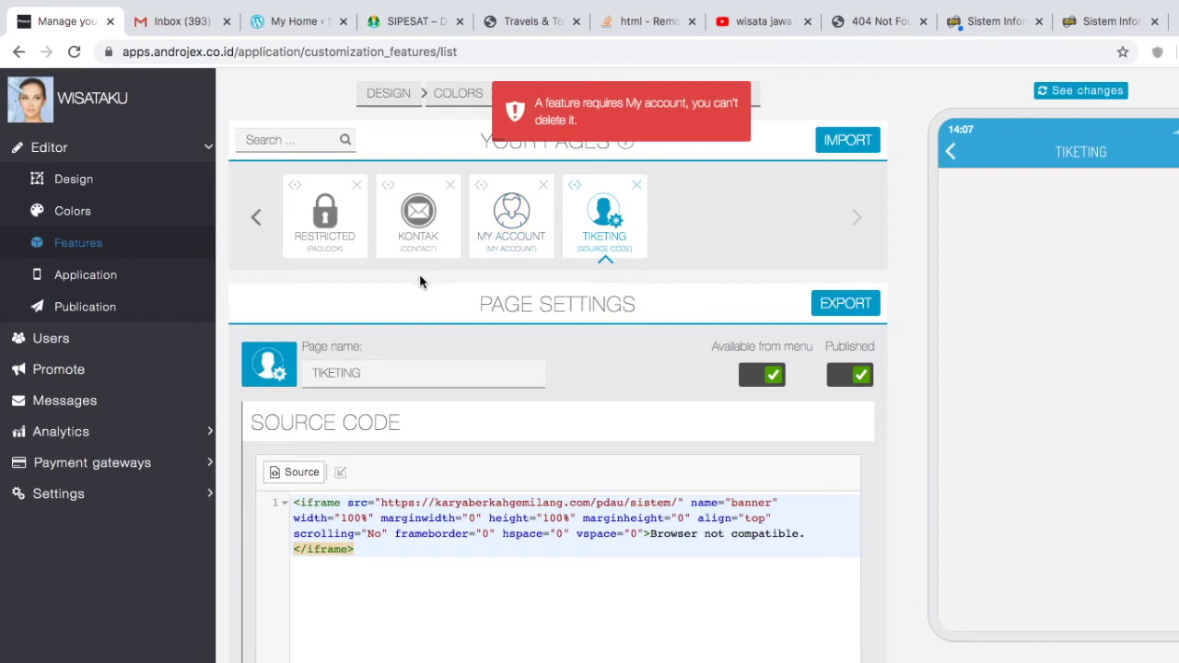
Step: Disable Facebook login on the My Account page and rename the page LOGIN
click(518, 225)
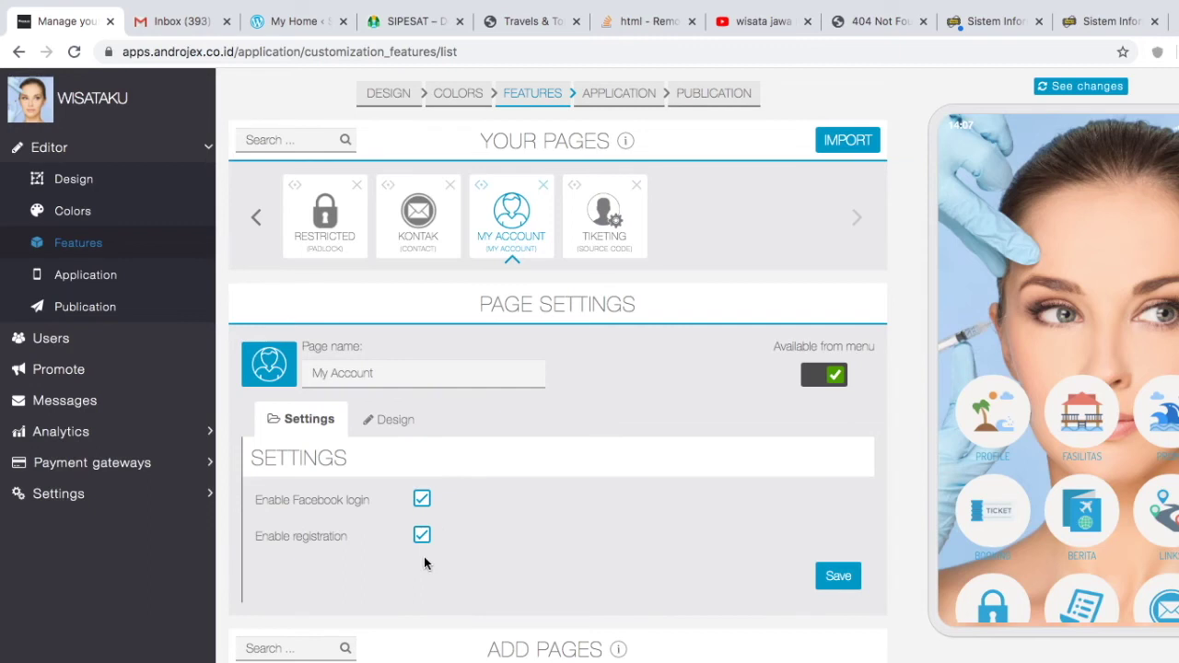
click(422, 500)
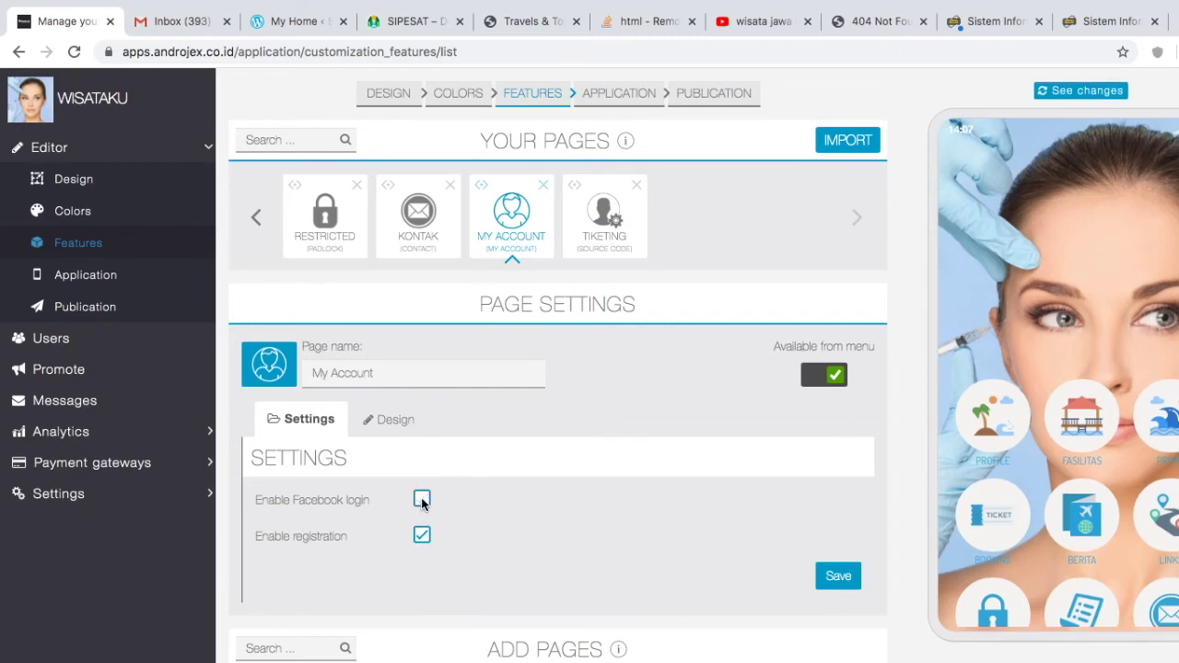
click(382, 424)
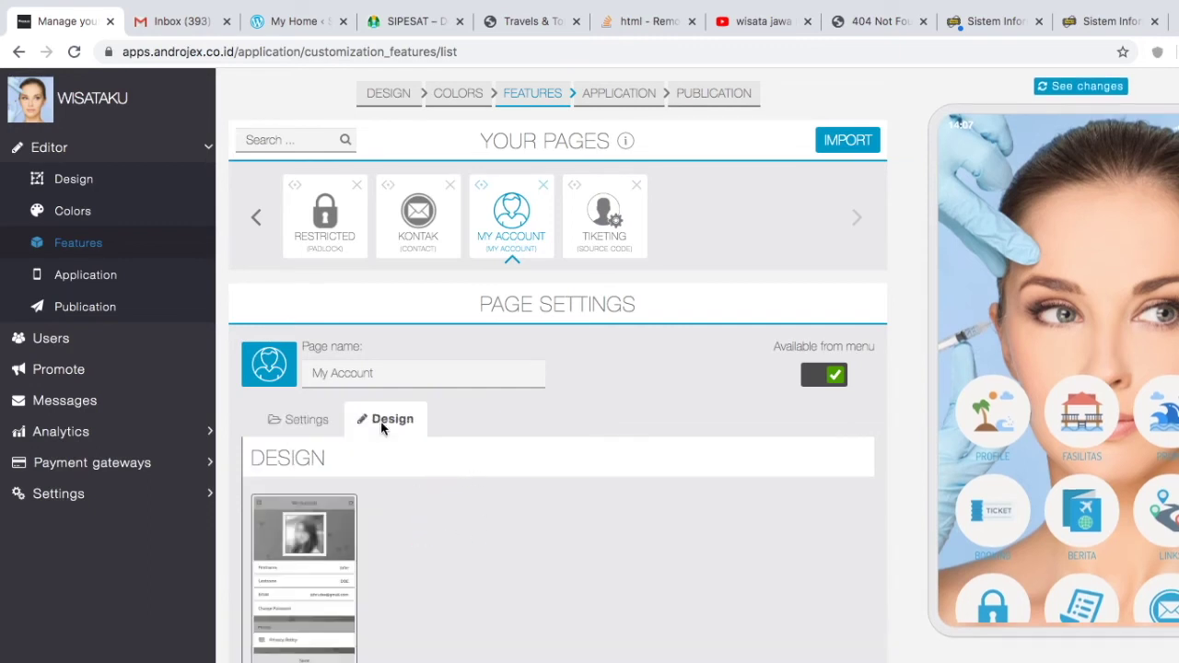
triple_click(394, 371)
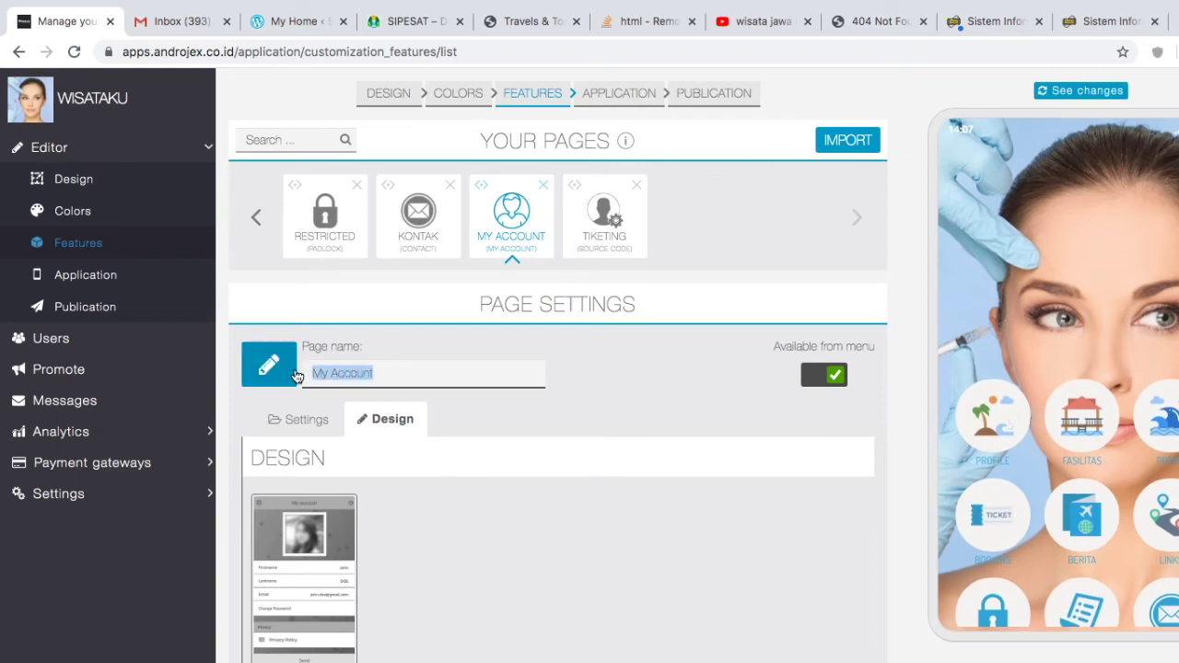
text(Admin)
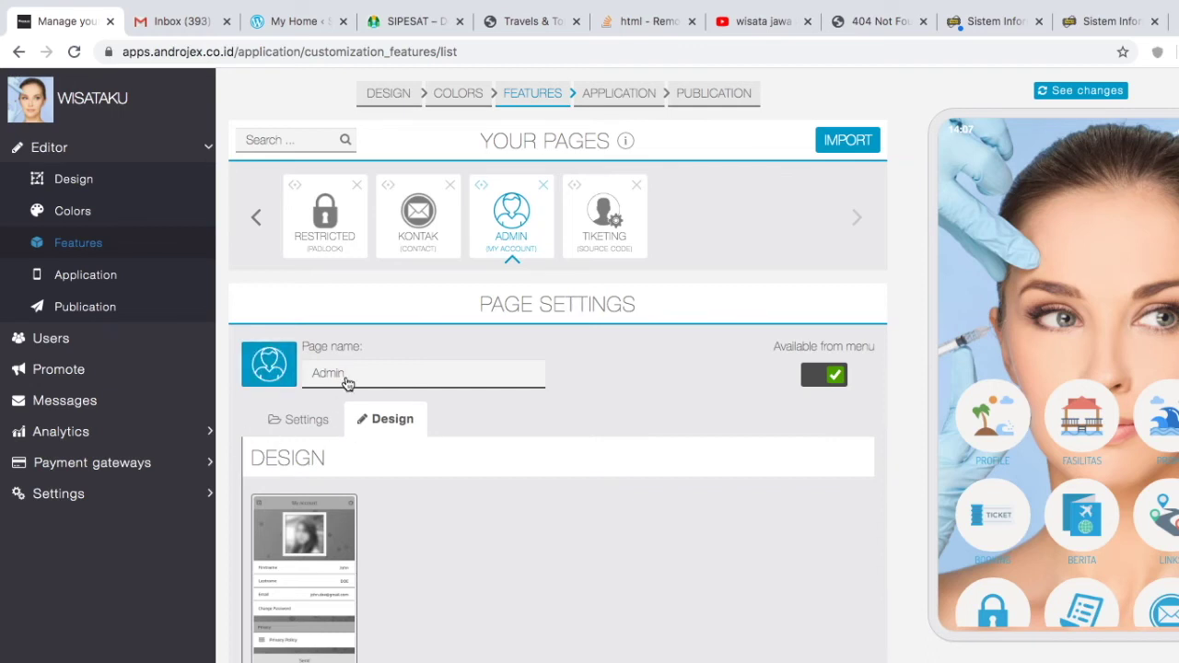
key(BackSpace)
key(BackSpace)
key(BackSpace)
key(BackSpace)
text(LOGIN)
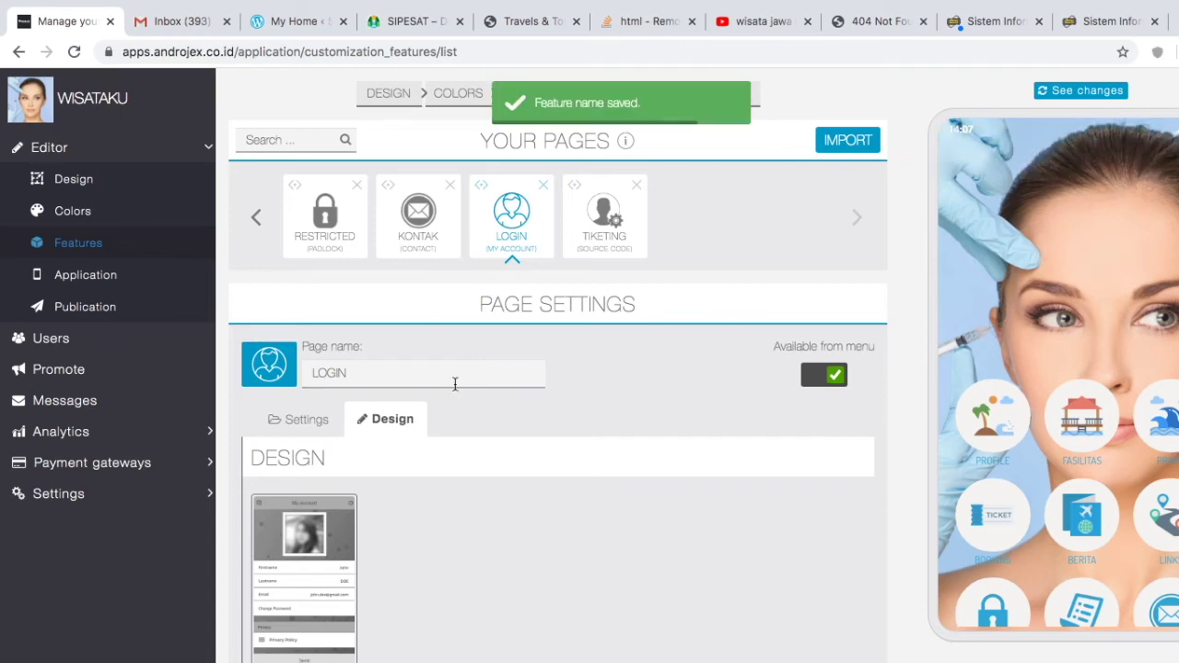
Step: Open the RESTRICTED page and review its account unlocking and lockable features options
click(323, 229)
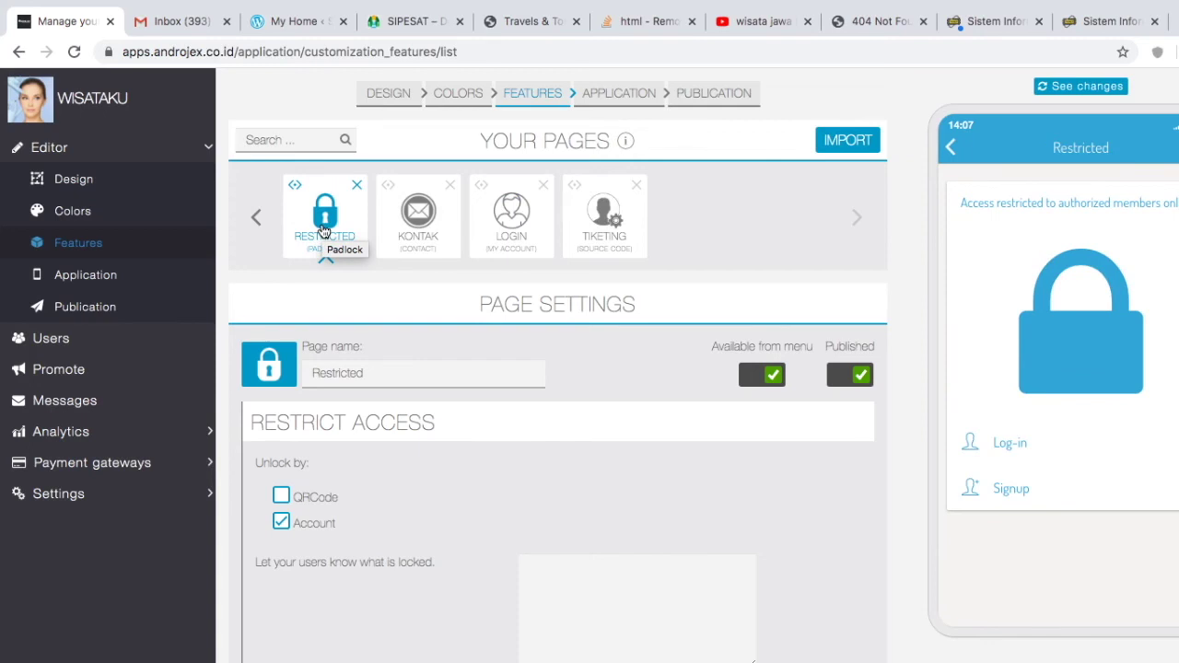
scroll(481, 505, down, 4)
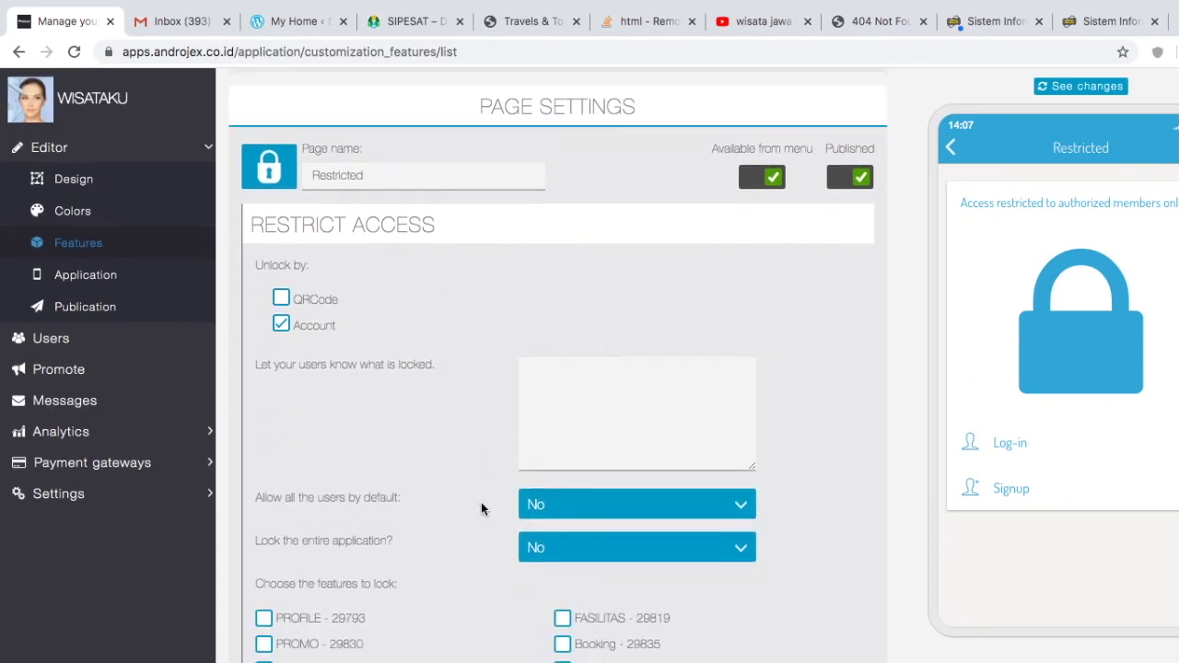
scroll(481, 502, down, 3)
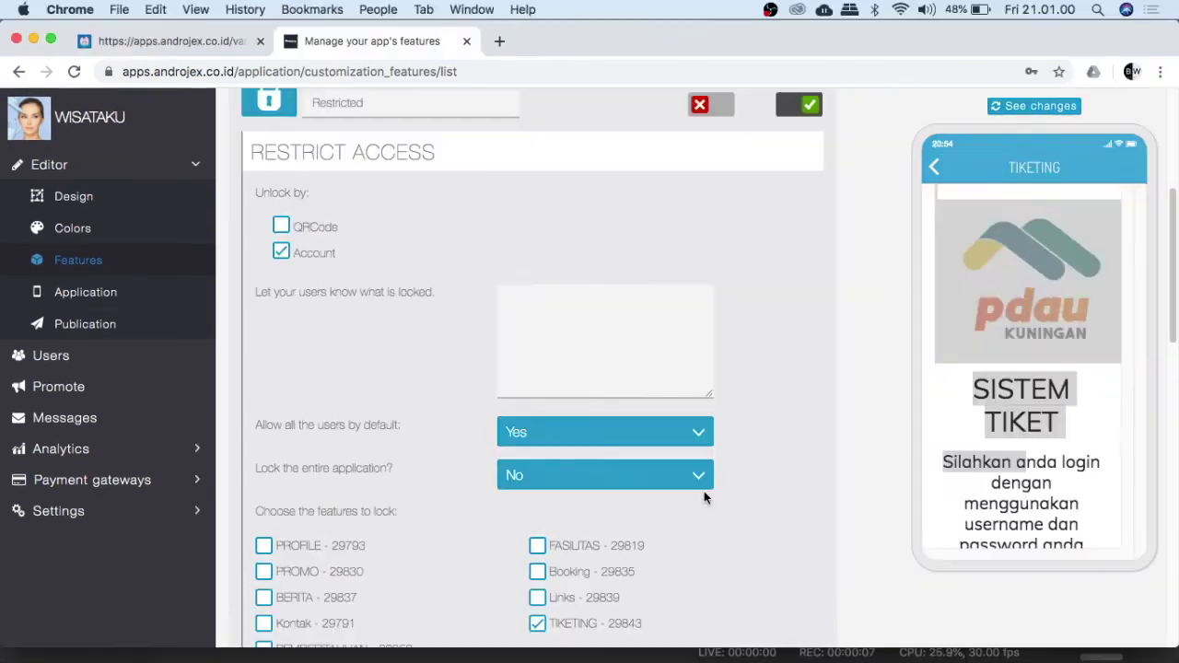
scroll(703, 491, up, 1)
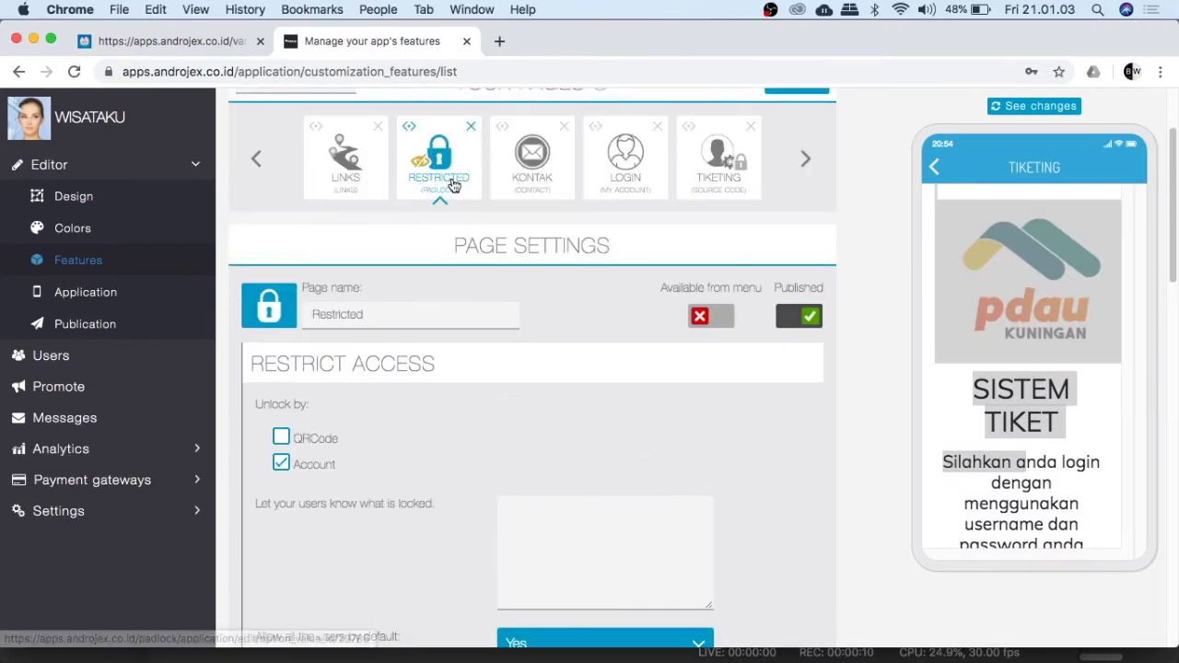
Step: Allow all users by default, leave the app unlocked, lock only TIKETING, and save
scroll(560, 484, down, 3)
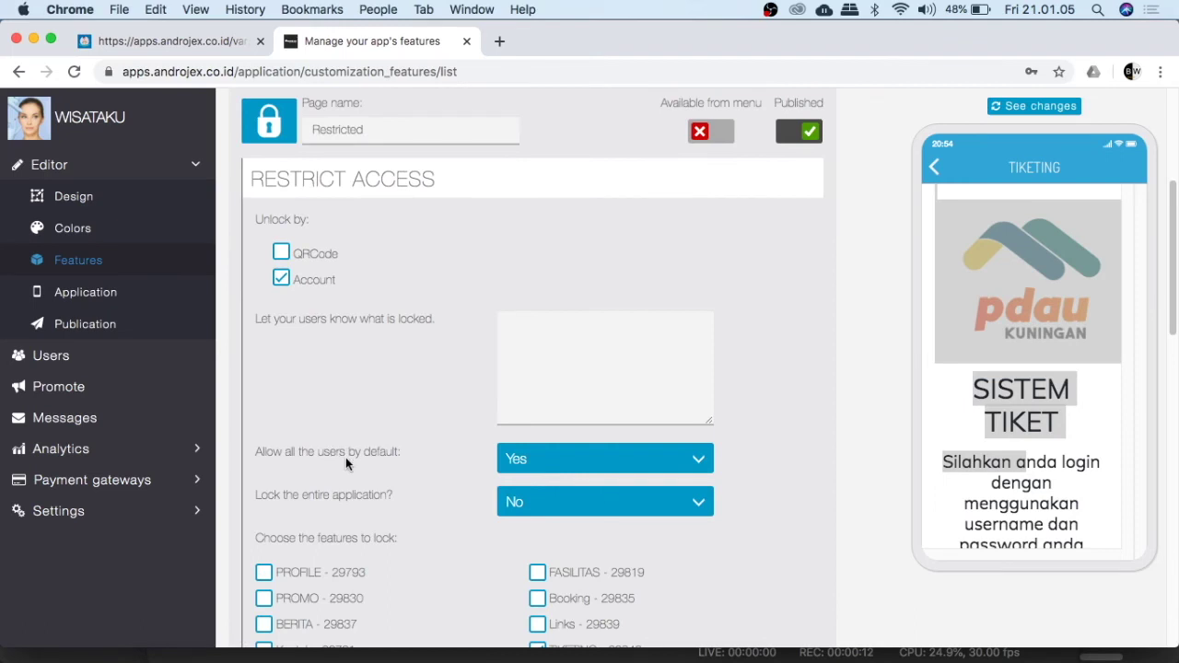
click(539, 458)
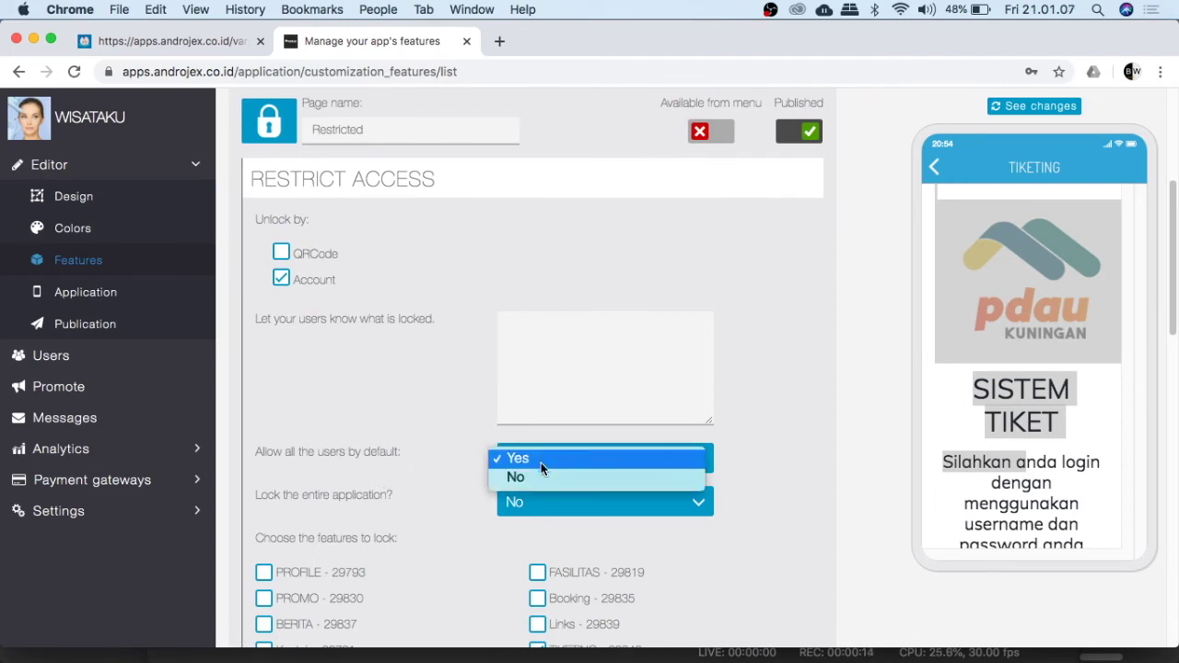
click(538, 460)
scroll(396, 507, down, 1)
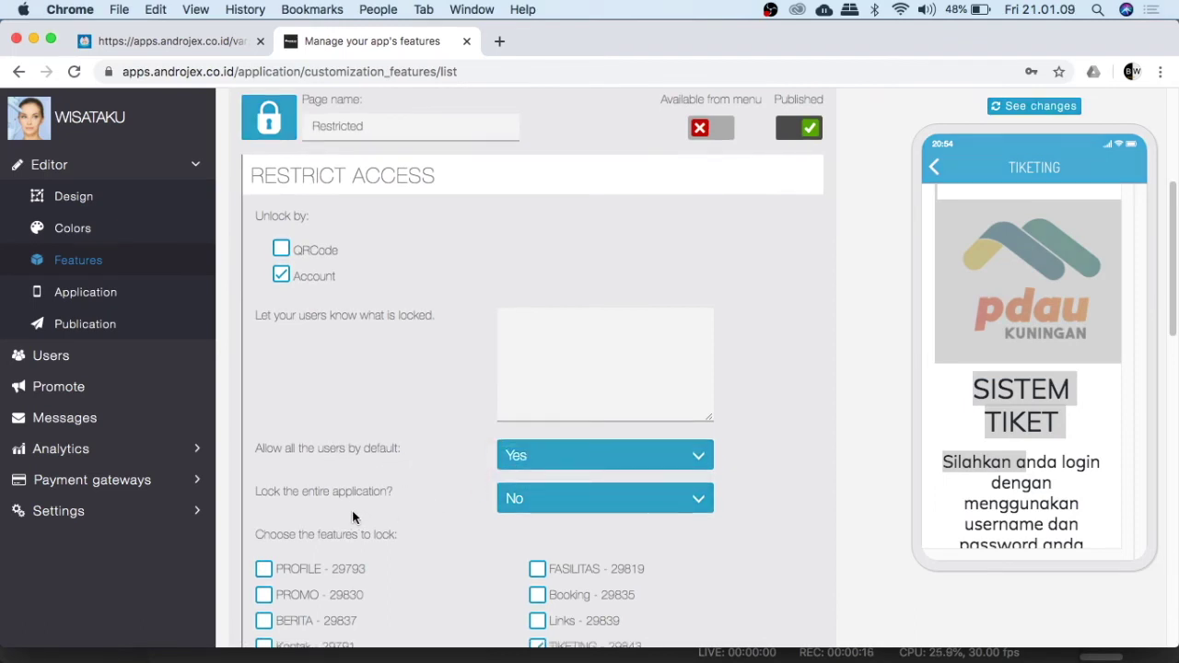
click(514, 500)
click(521, 502)
scroll(654, 540, down, 3)
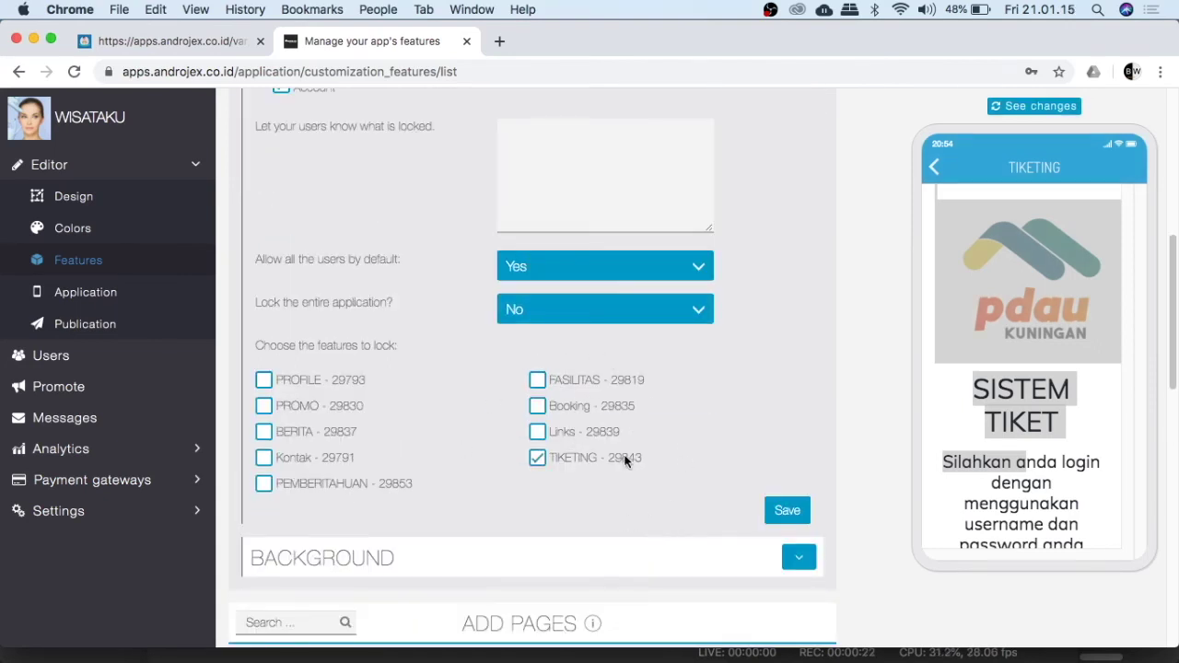
click(535, 437)
click(778, 511)
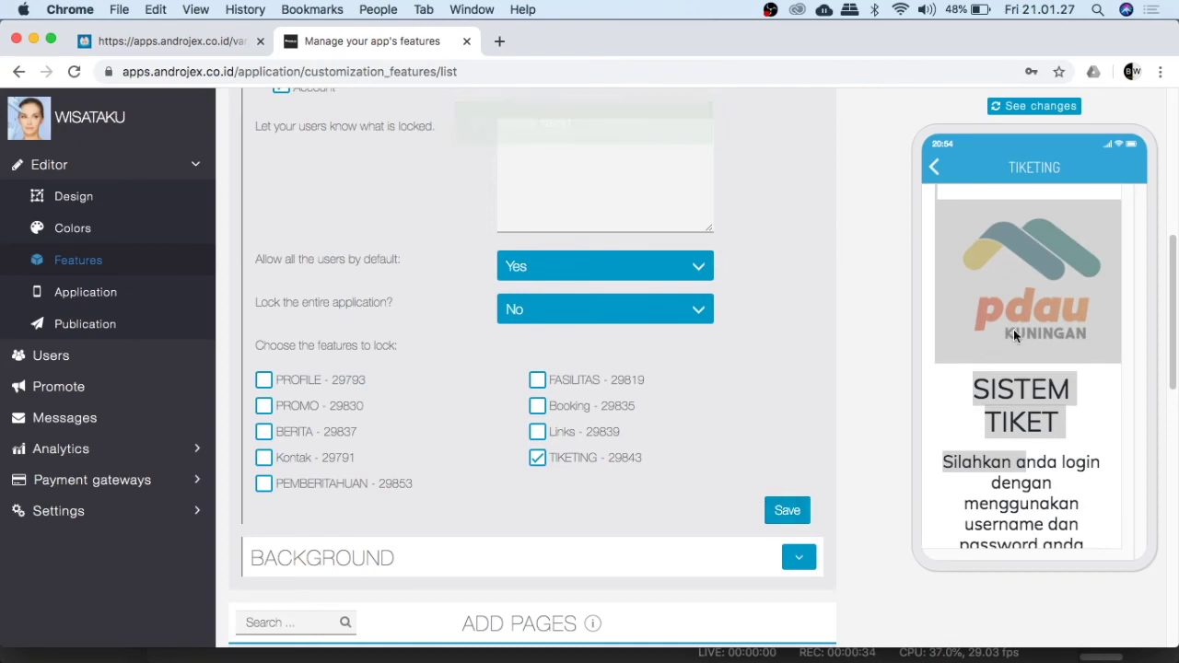
click(993, 350)
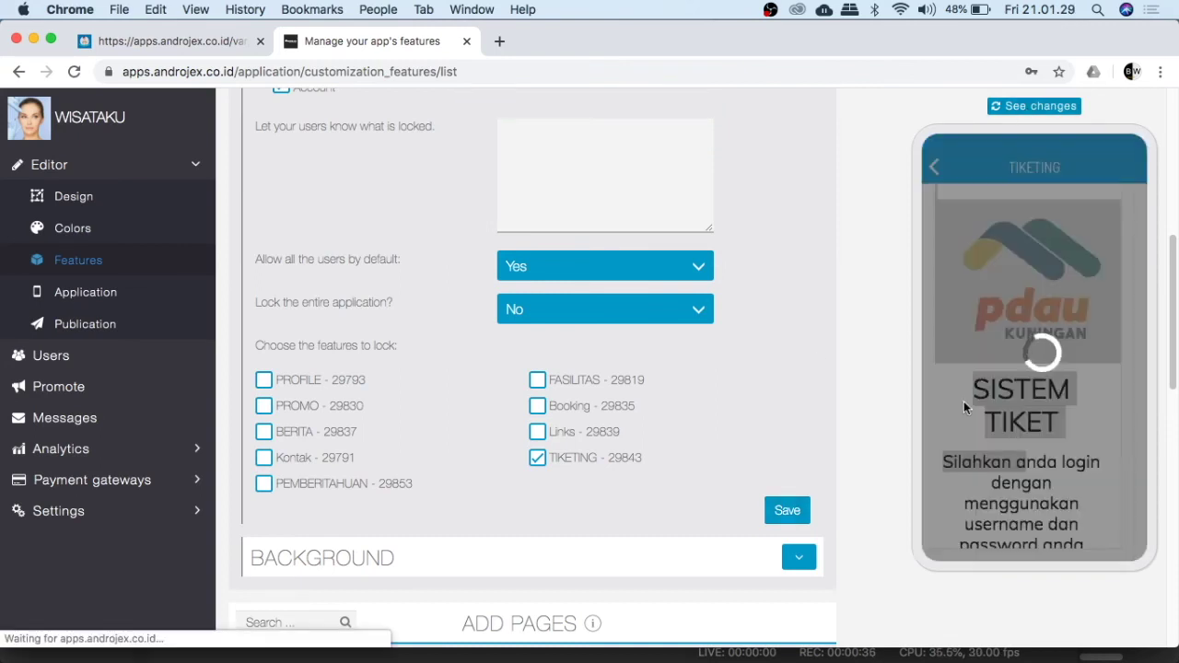
Step: Reload the phone preview and return it to the feature grid
mouse_move(843, 655)
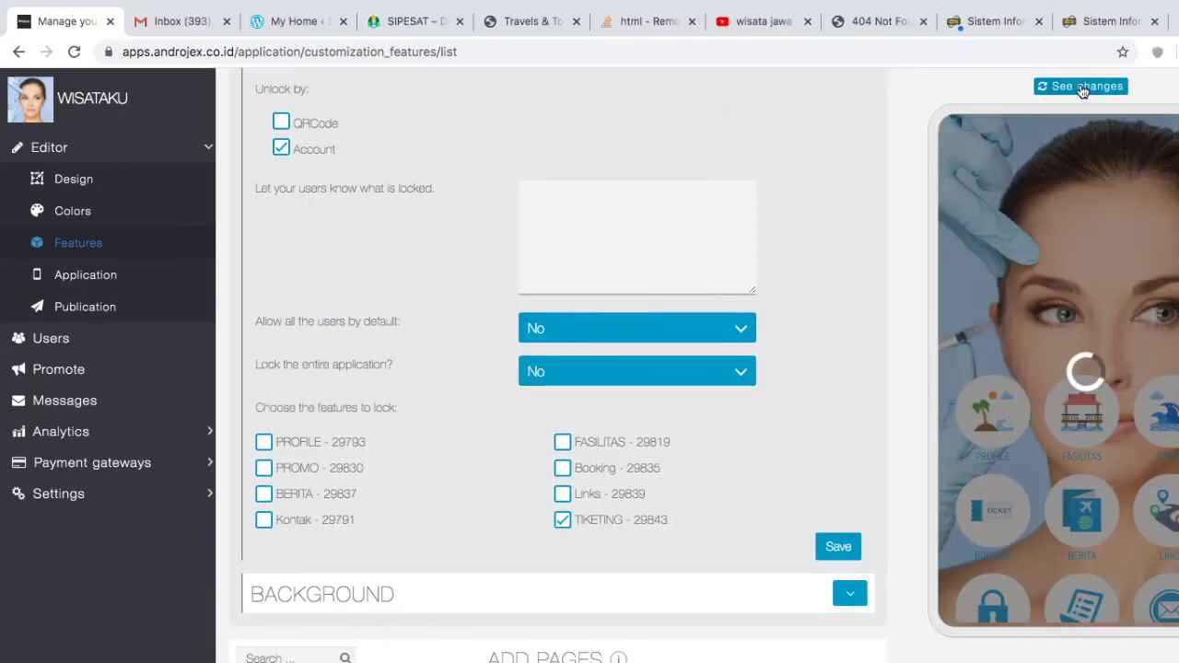
click(1082, 88)
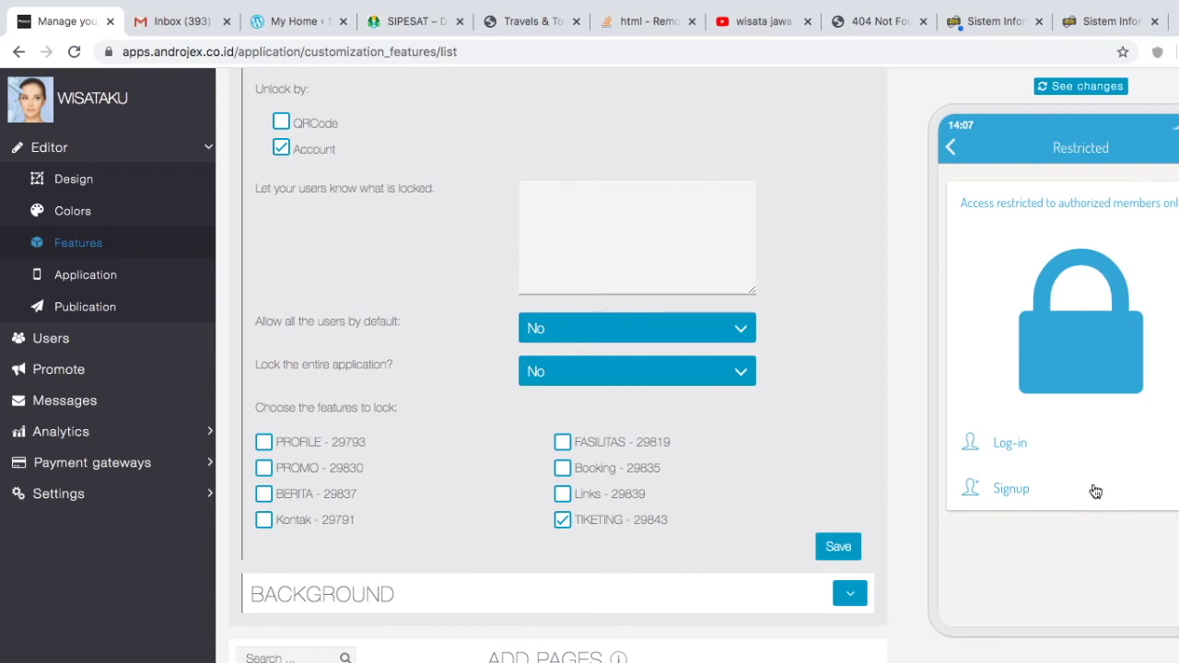
click(954, 156)
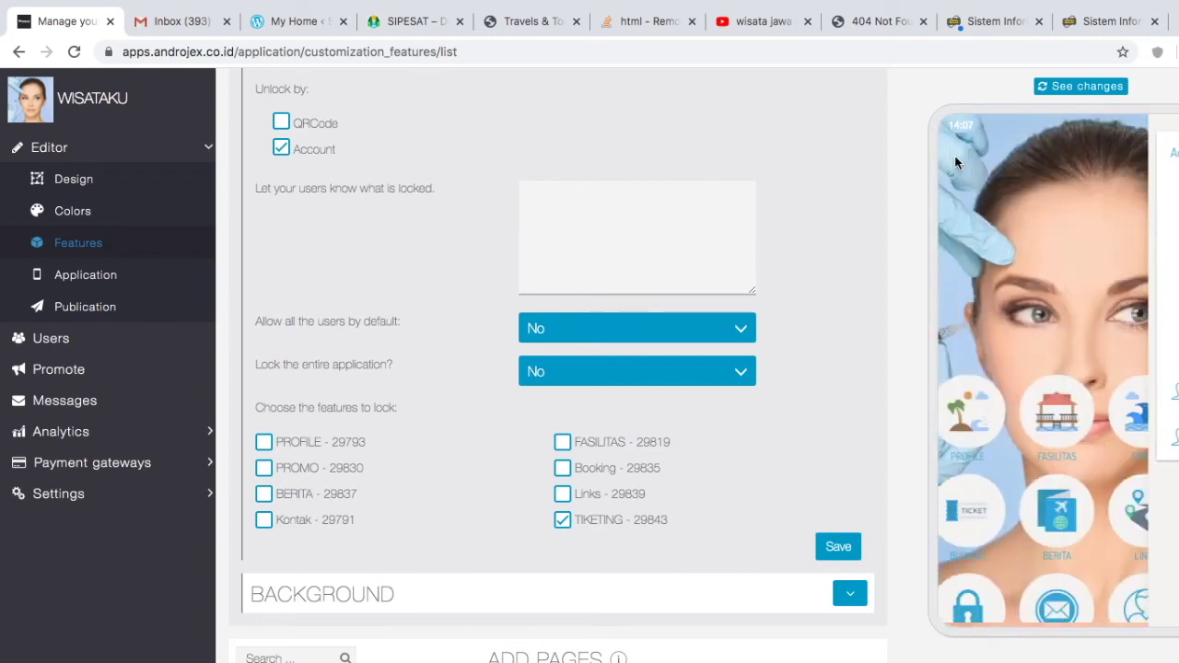
scroll(1028, 472, down, 1)
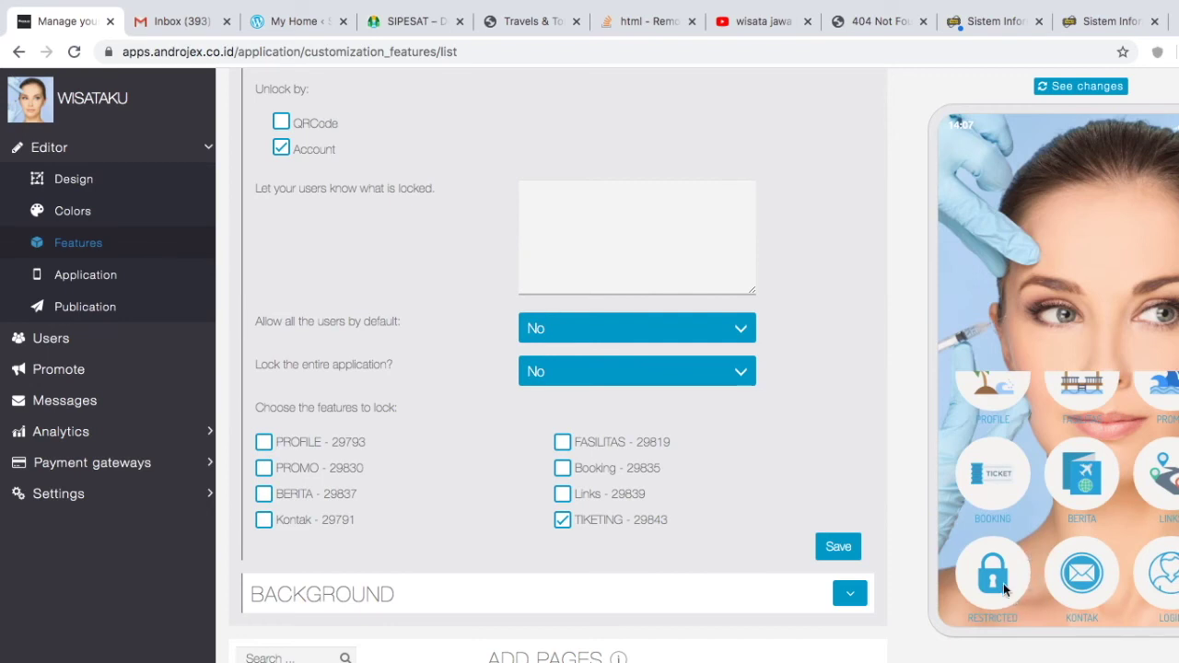
scroll(866, 444, up, 5)
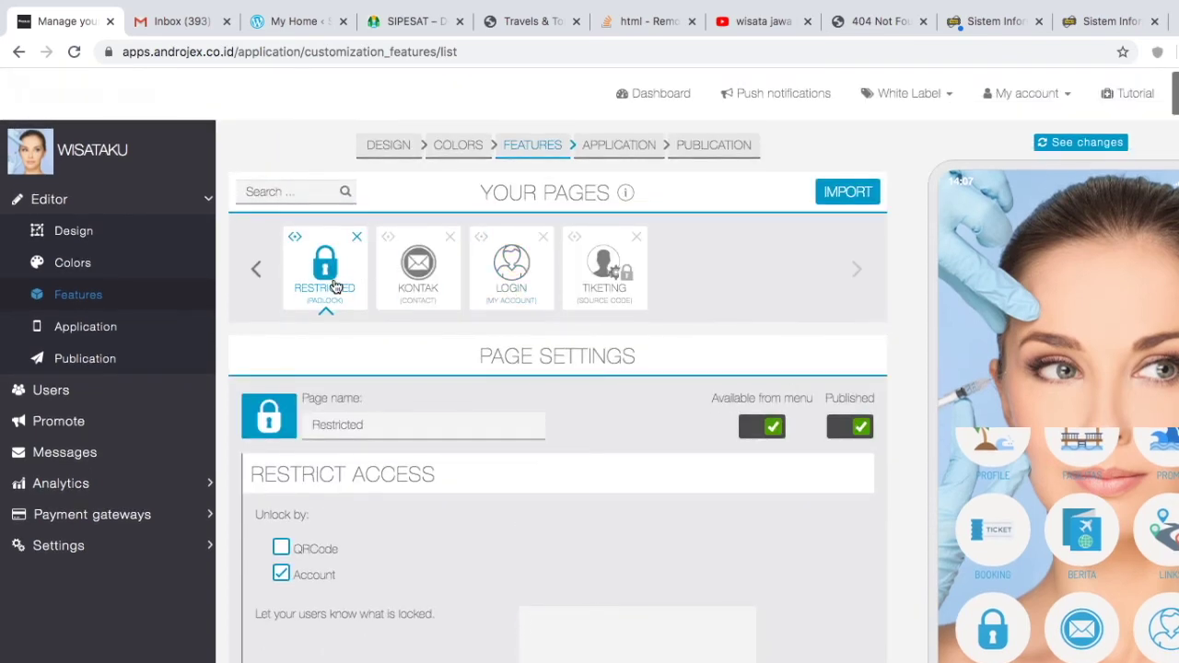
Step: Turn off 'Available from menu' for the Restricted page, save, and refresh the preview
mouse_move(764, 409)
click(756, 426)
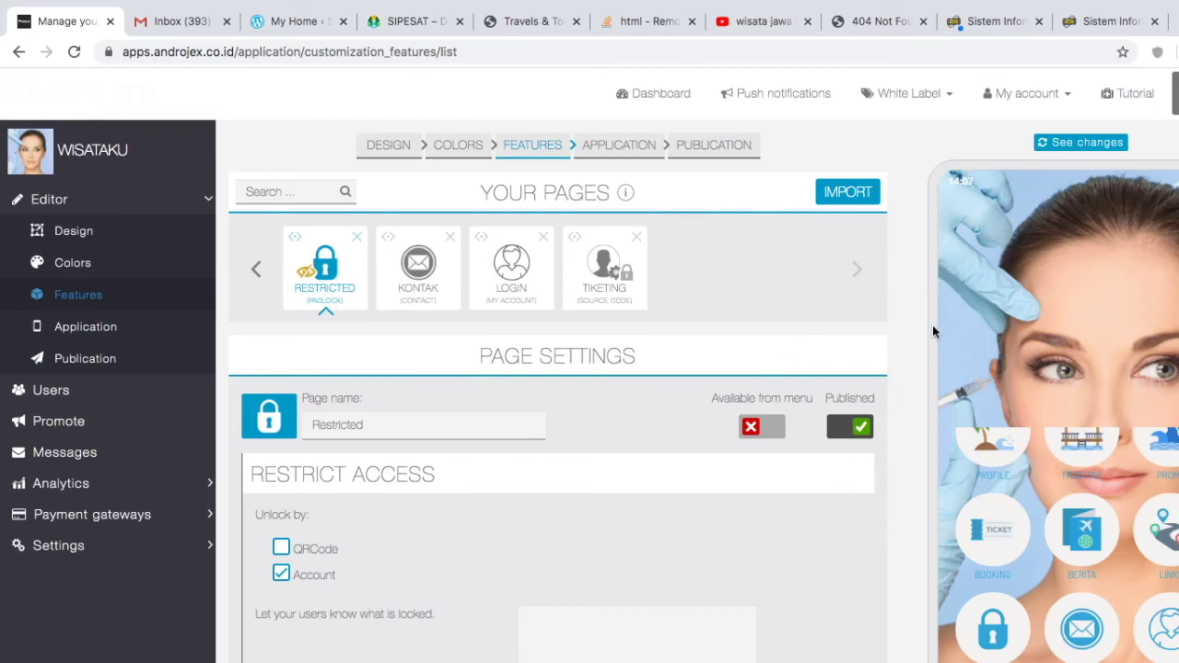
scroll(931, 326, down, 3)
scroll(860, 469, down, 3)
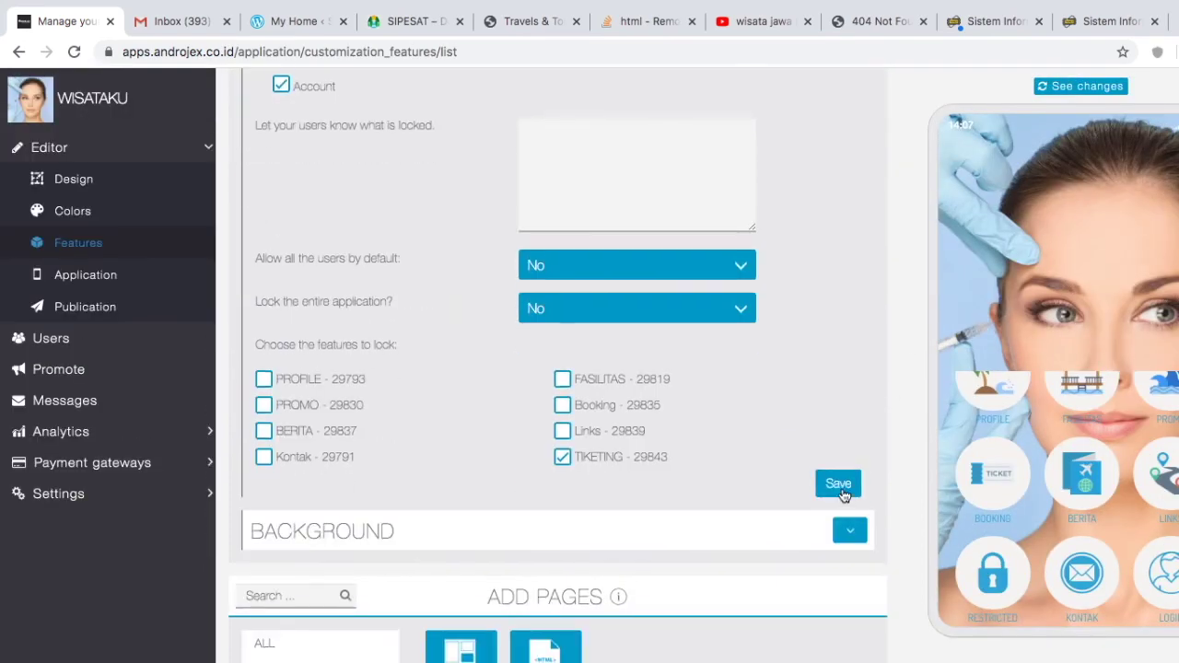
click(840, 491)
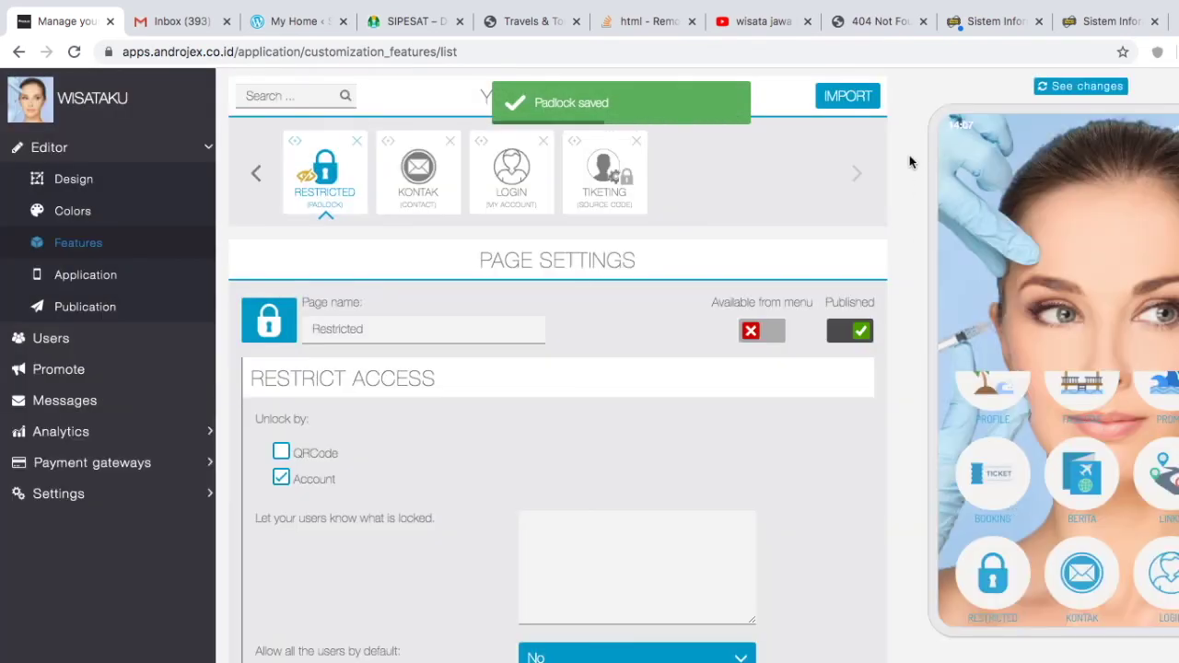
click(1073, 85)
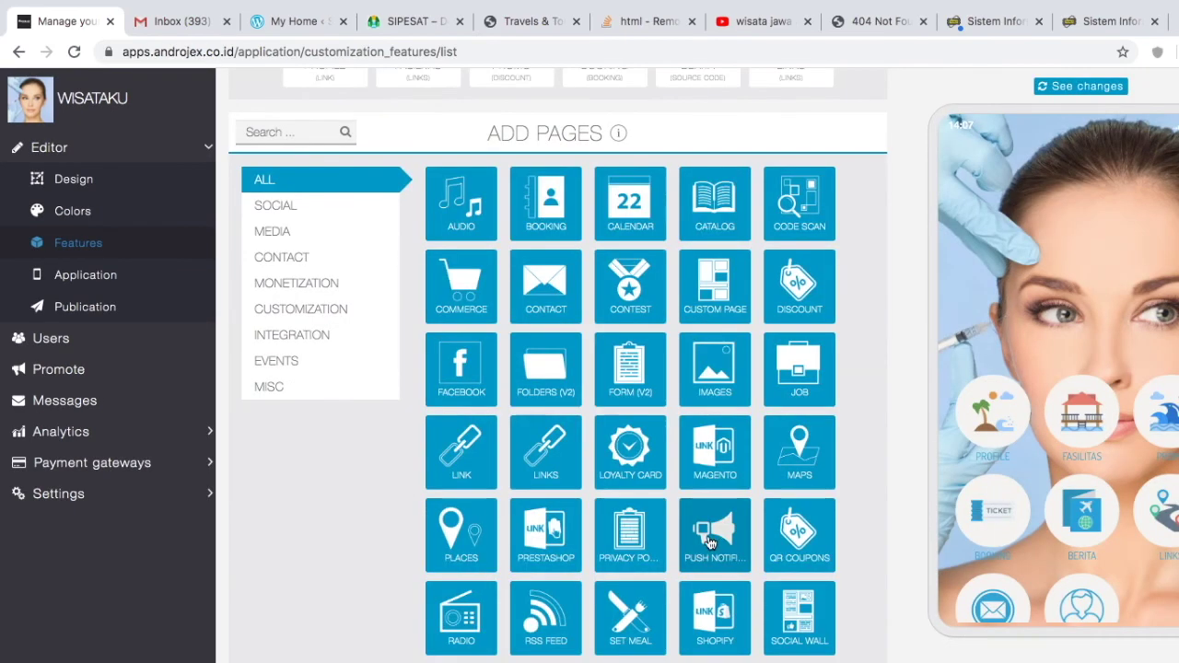
Step: Add a Push Notification page, rename it PEMBERITAHUAN, and start adding its content
click(710, 543)
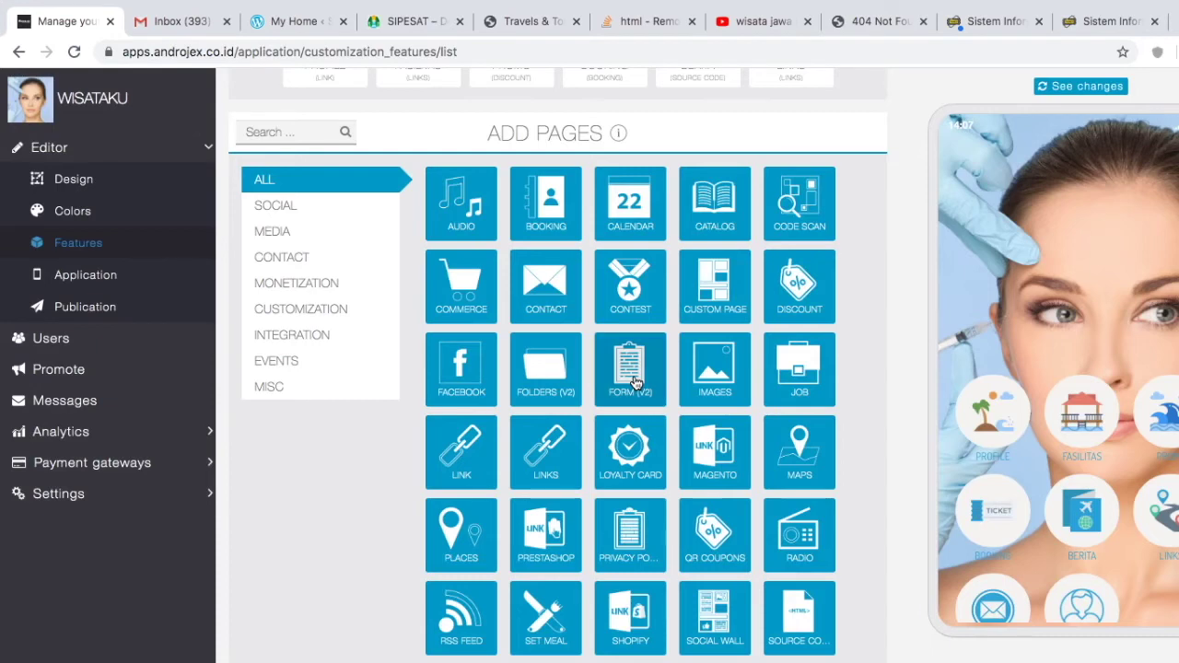
scroll(645, 387, up, 3)
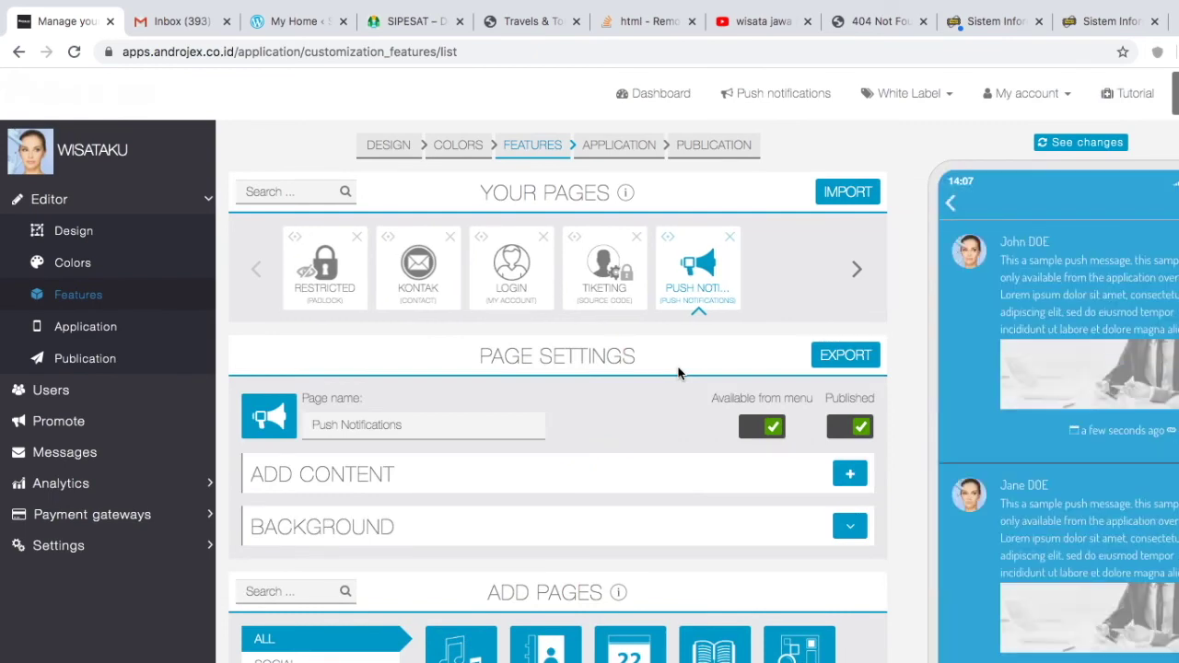
click(434, 428)
key(ctrl+a)
text(PEM)
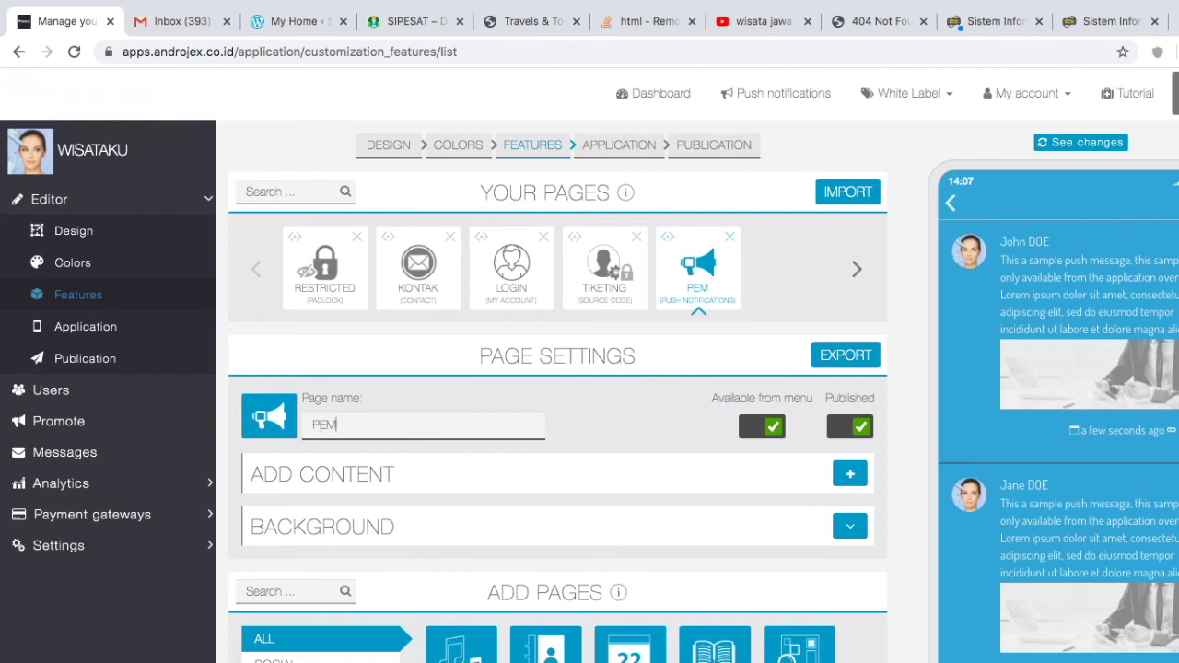
text(BERITAHUAN)
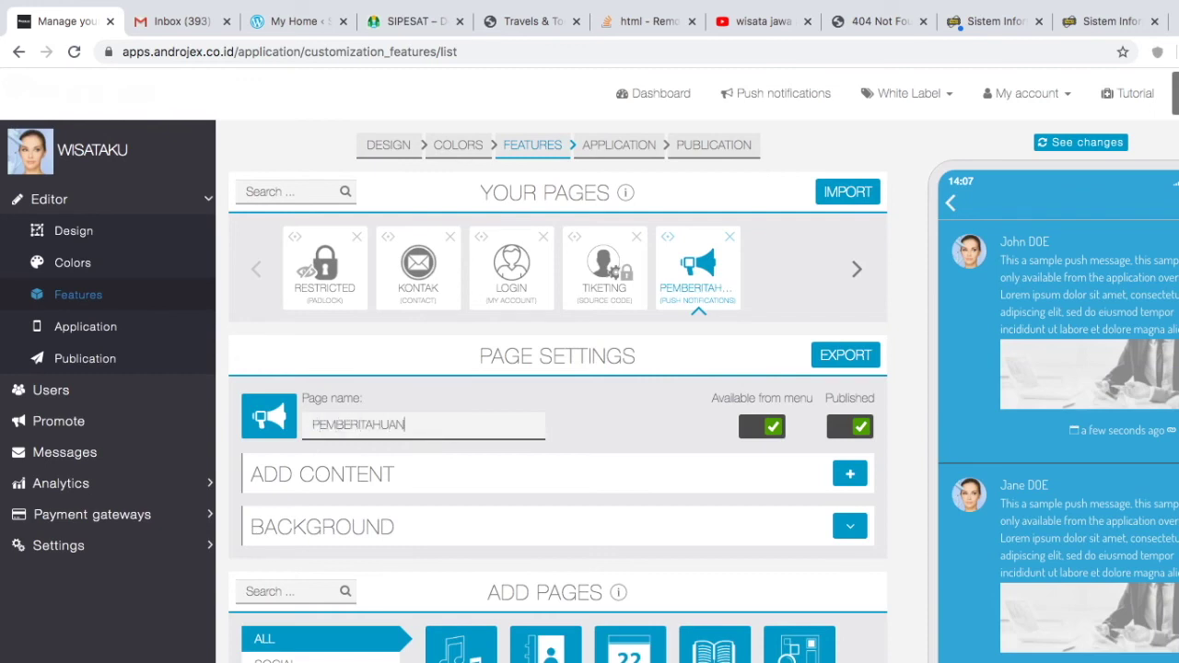
click(850, 475)
scroll(682, 527, down, 1)
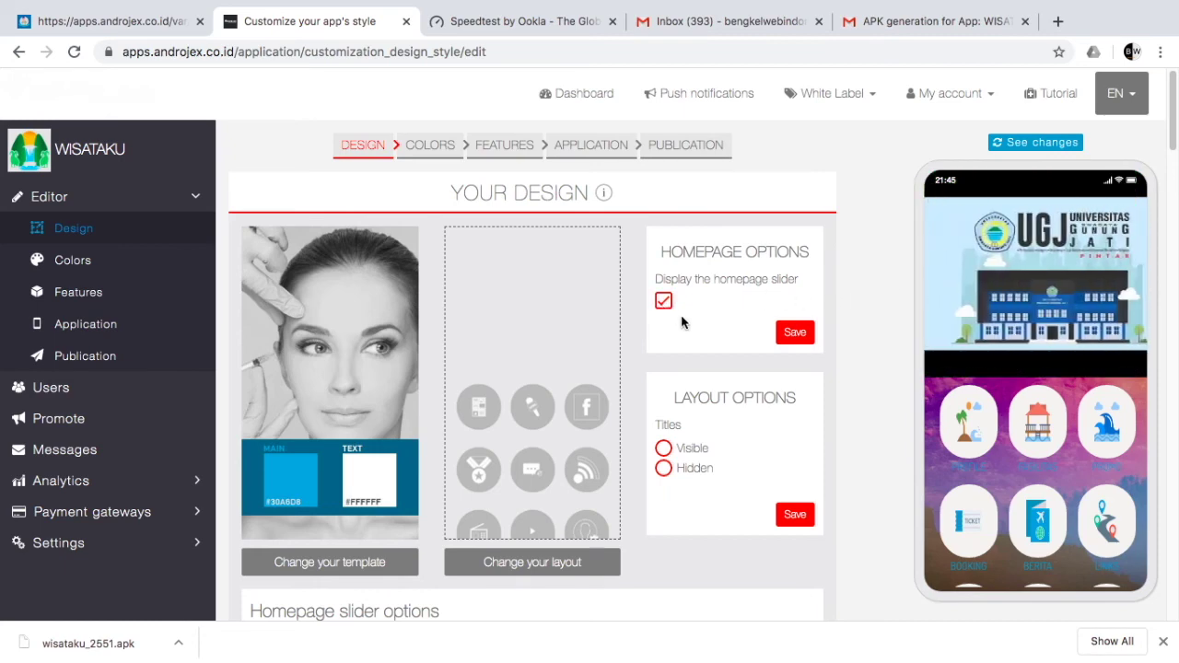
scroll(682, 318, down, 5)
scroll(682, 317, down, 2)
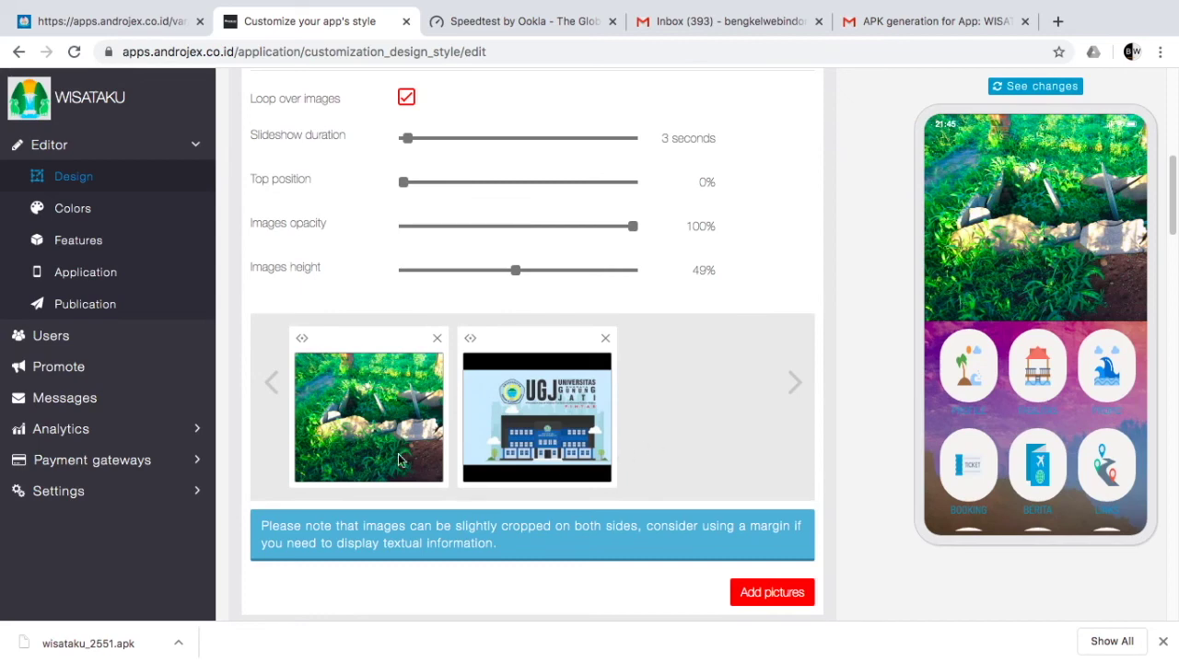
scroll(741, 479, down, 1)
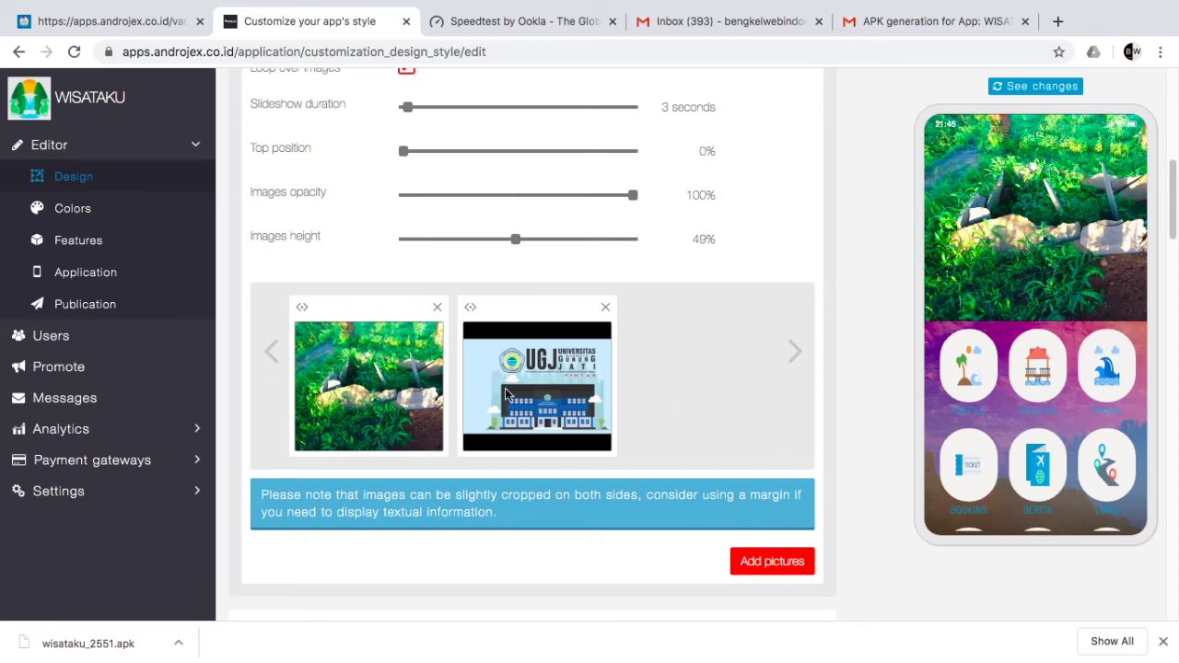
scroll(628, 379, up, 2)
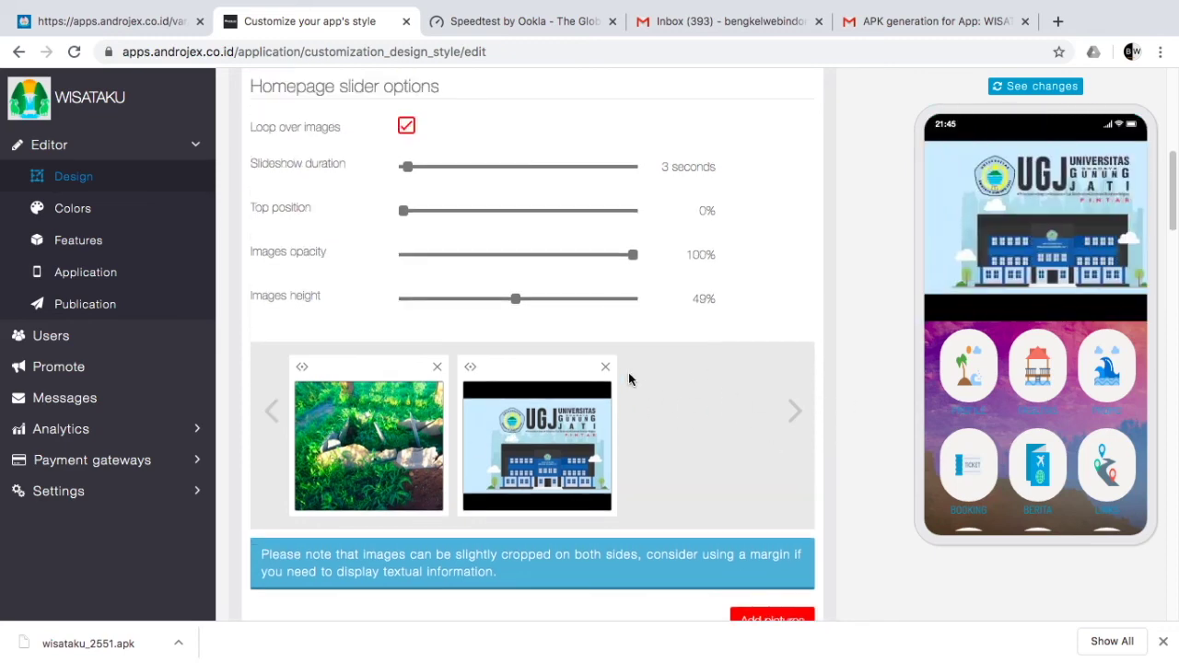
scroll(628, 378, up, 2)
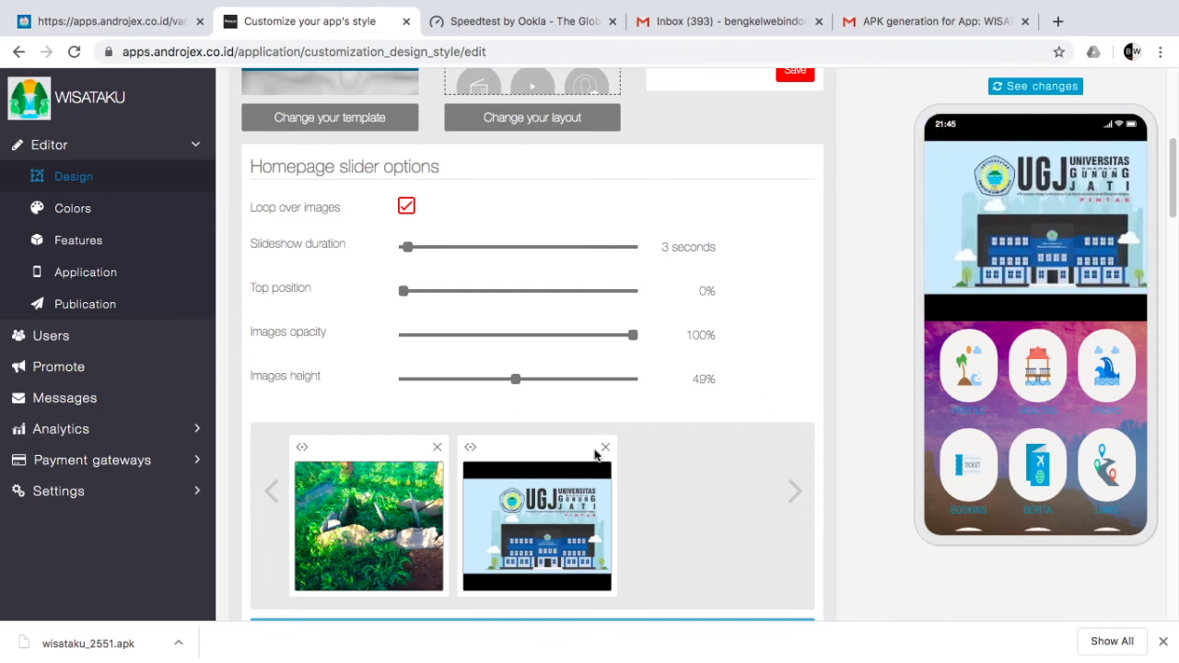
scroll(545, 357, down, 1)
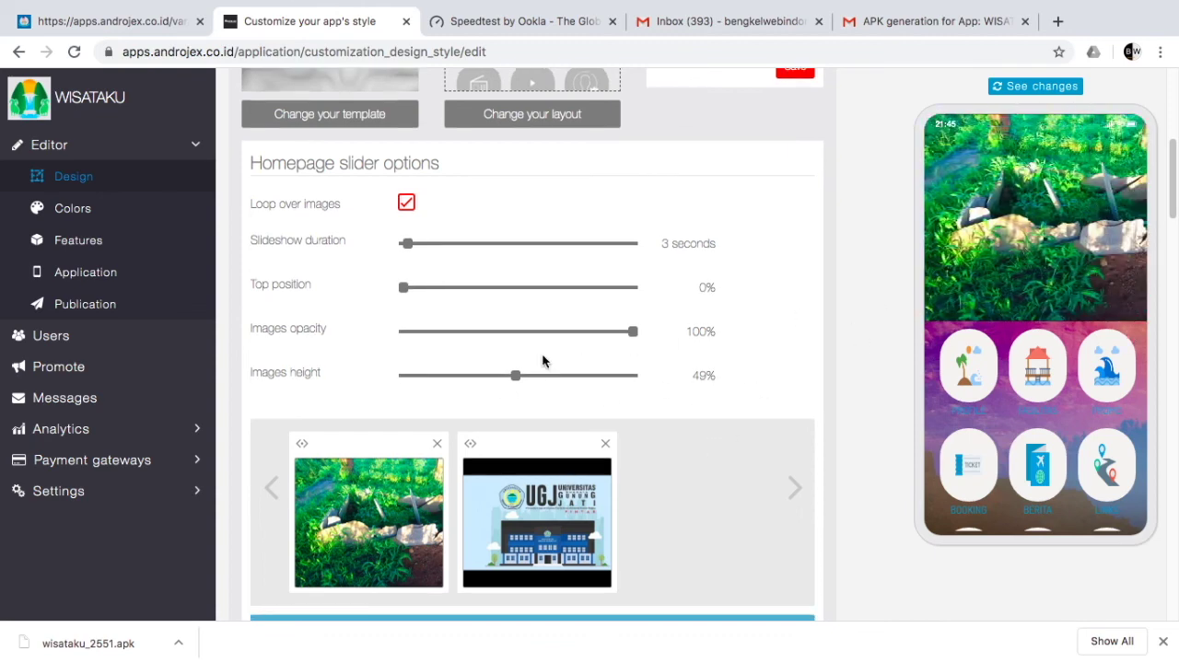
scroll(546, 348, down, 2)
scroll(590, 368, down, 2)
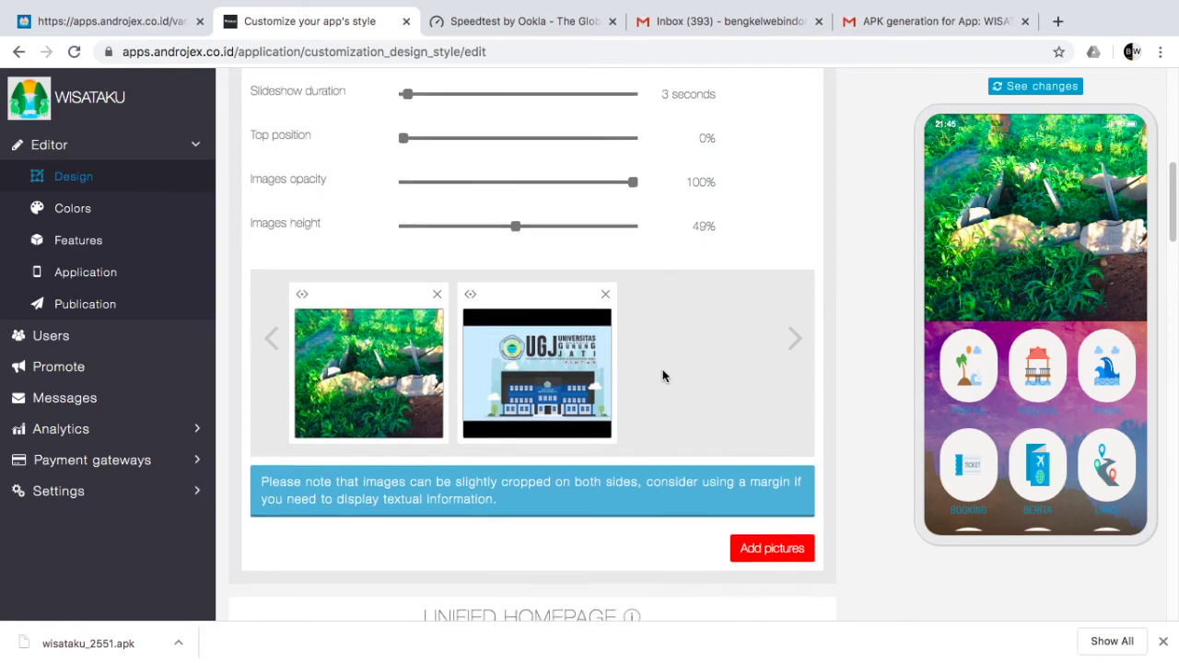
scroll(682, 371, down, 3)
scroll(683, 377, down, 5)
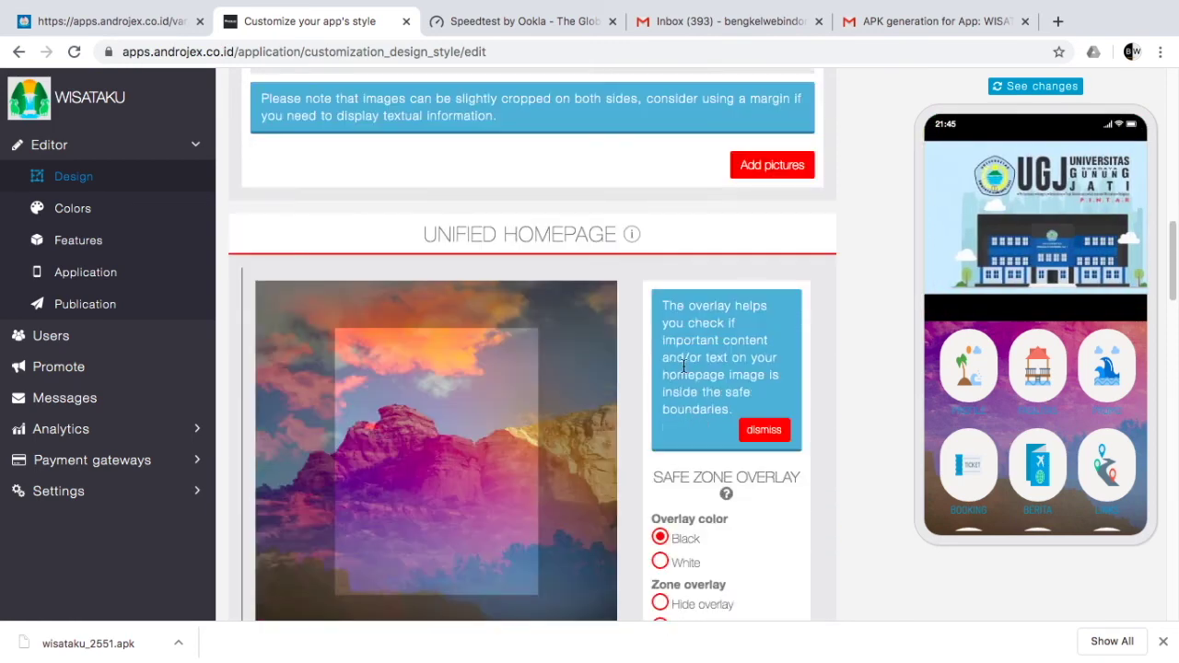
scroll(685, 365, down, 1)
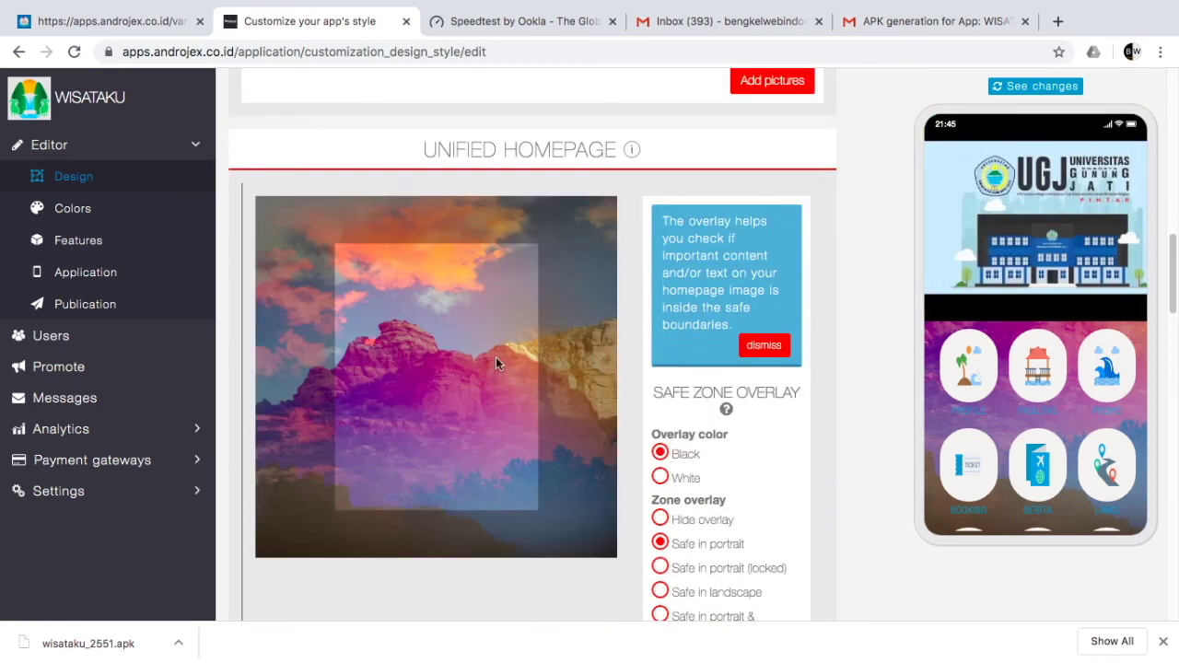
scroll(543, 392, down, 1)
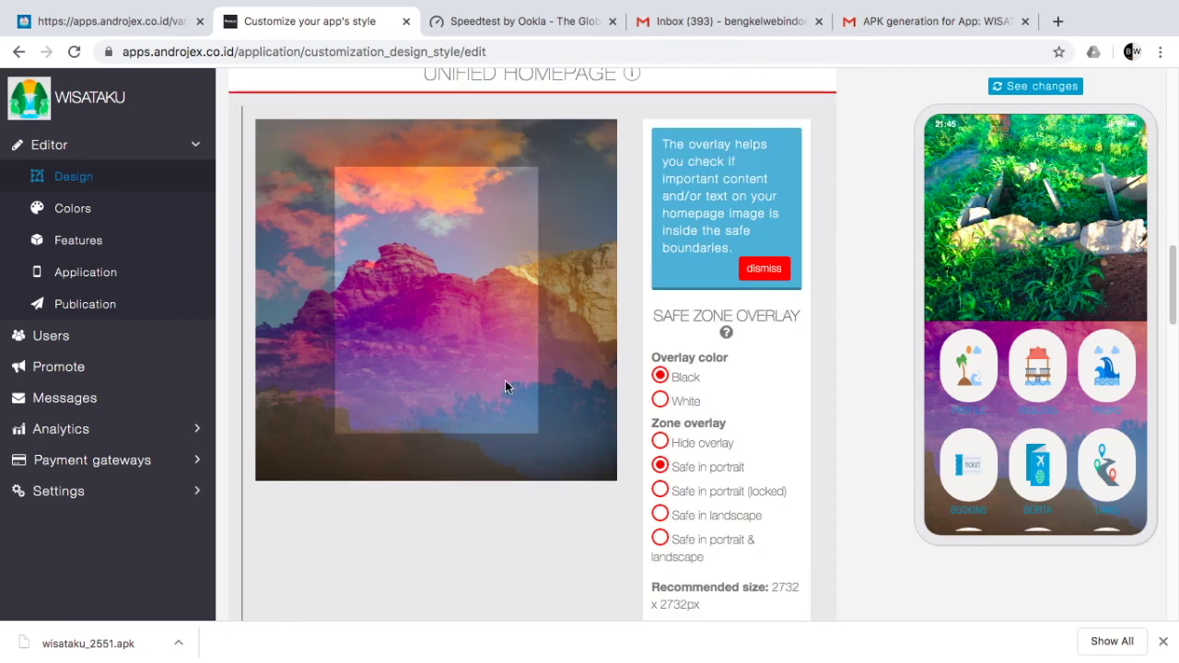
scroll(507, 382, down, 3)
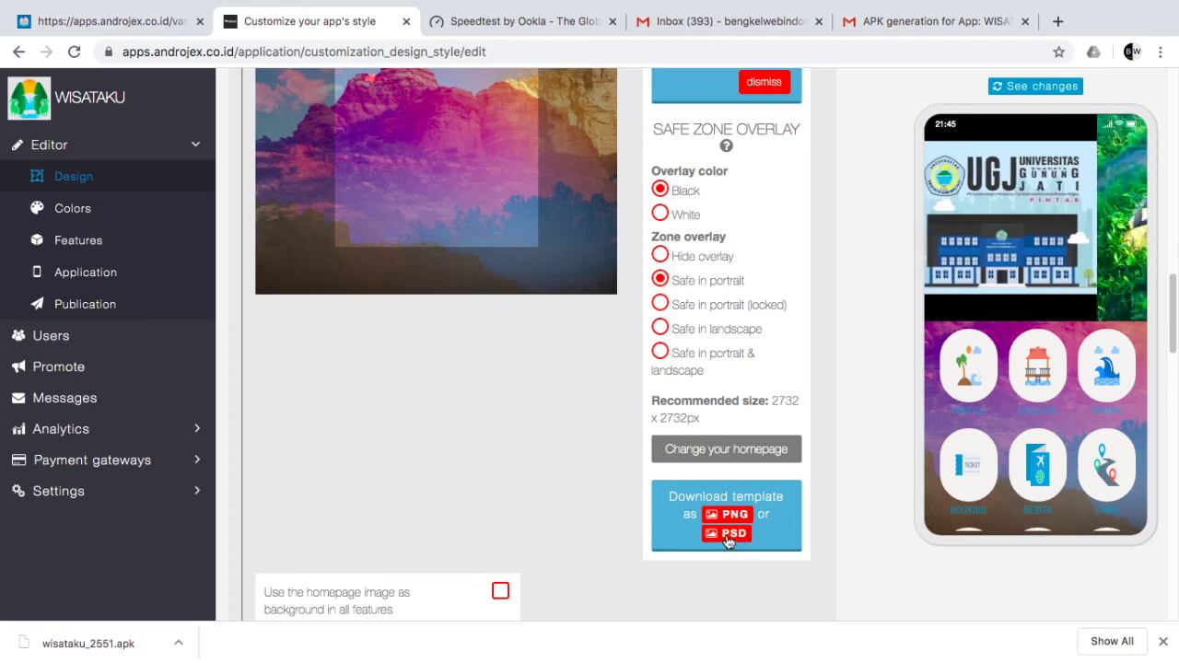
scroll(525, 465, down, 1)
scroll(525, 466, down, 6)
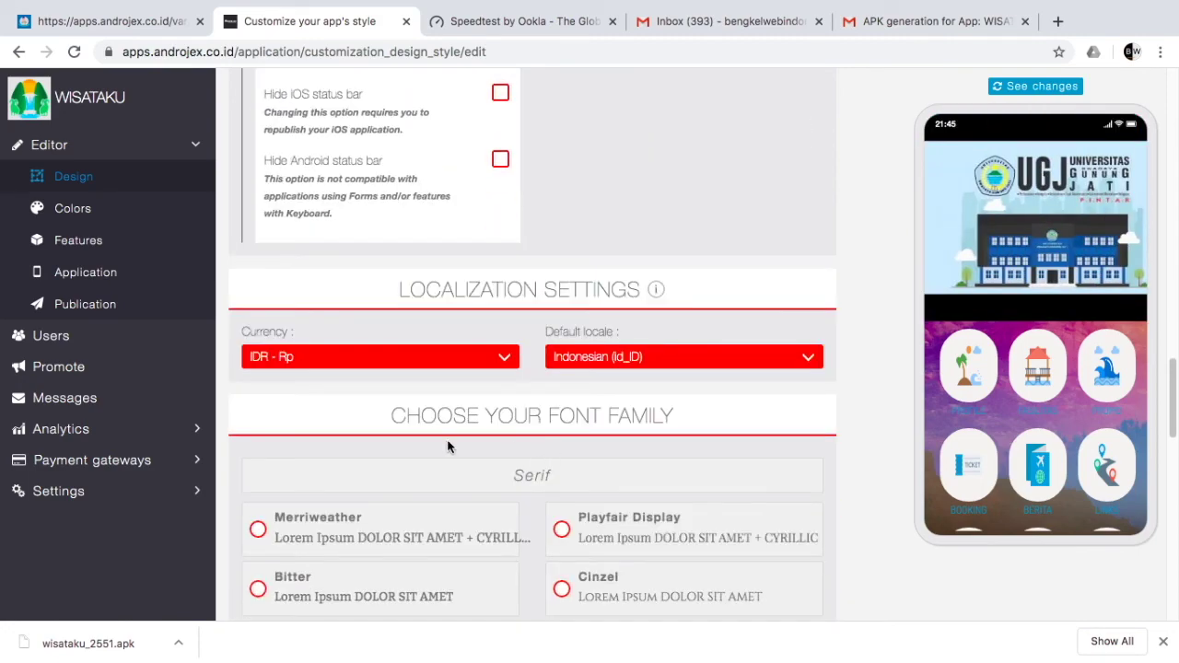
scroll(442, 442, down, 10)
scroll(471, 445, up, 15)
scroll(470, 444, up, 6)
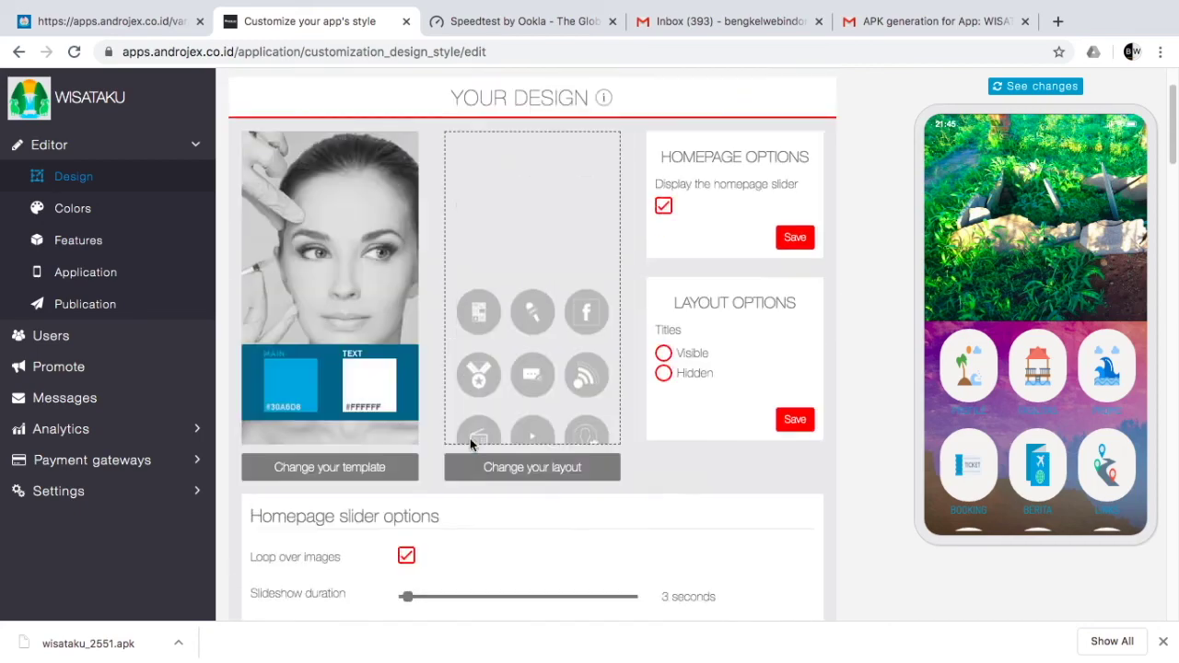
scroll(471, 442, down, 5)
scroll(471, 442, up, 5)
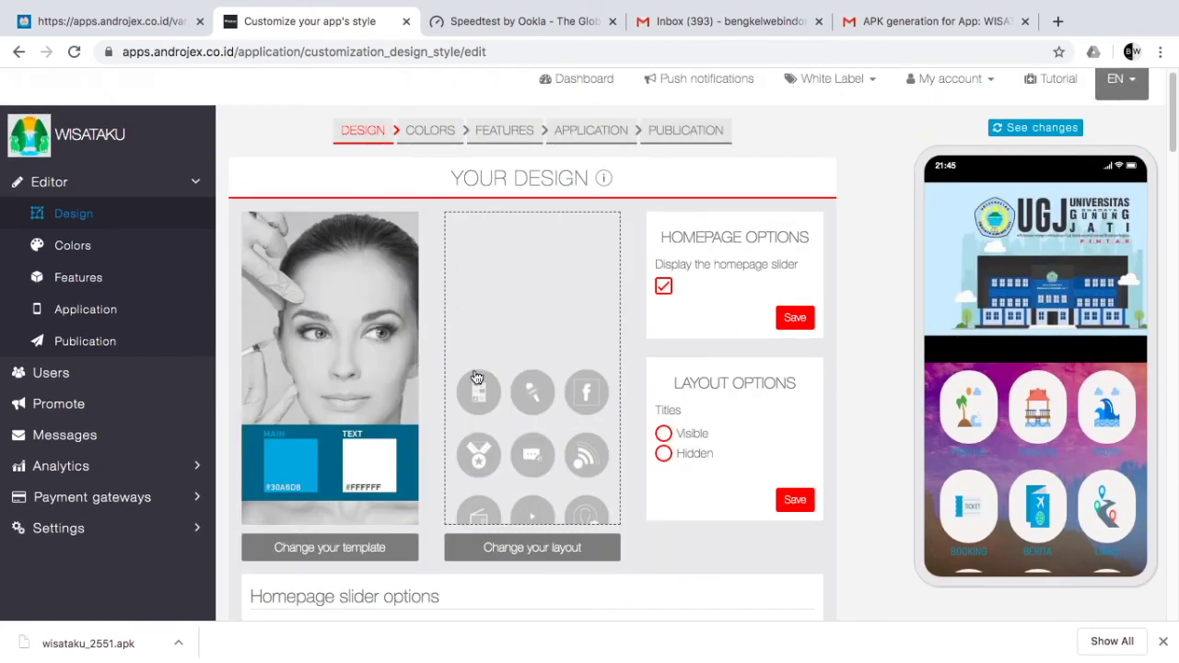
click(93, 325)
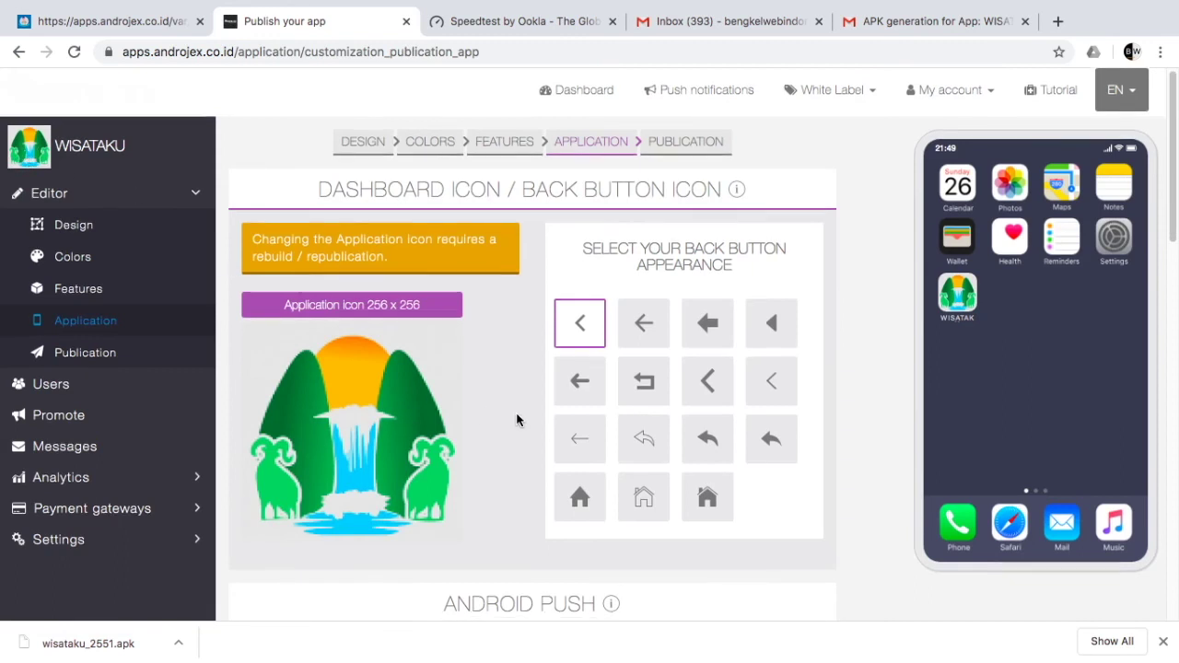
scroll(516, 413, down, 1)
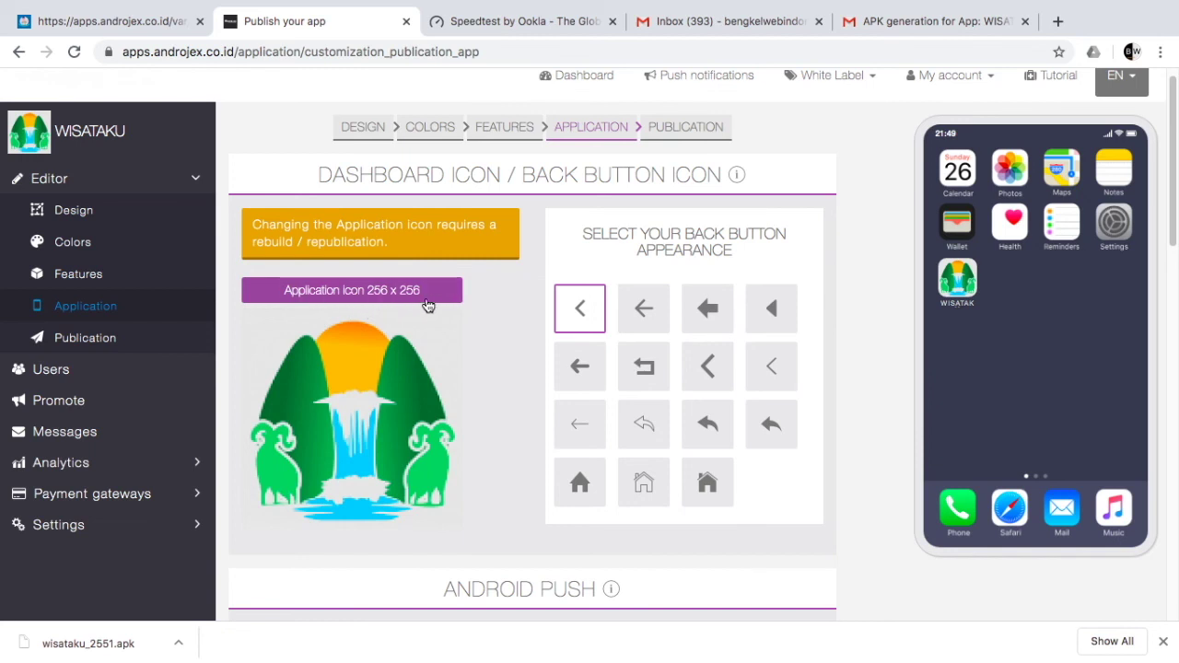
scroll(514, 406, down, 2)
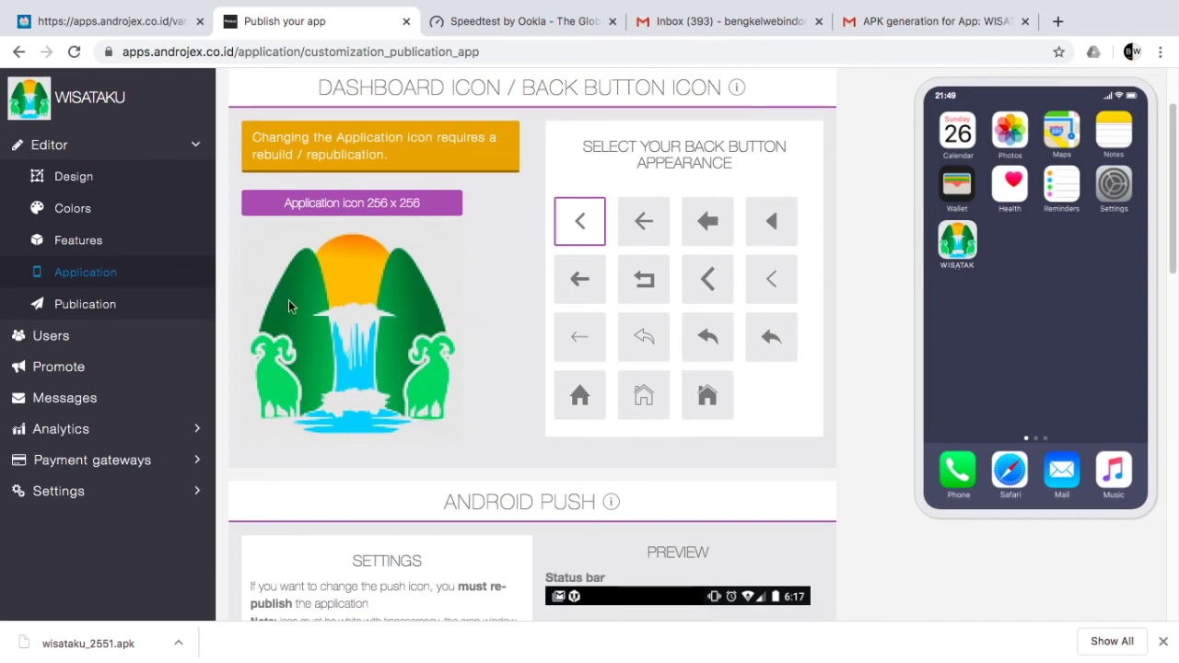
scroll(353, 345, down, 4)
scroll(356, 344, down, 16)
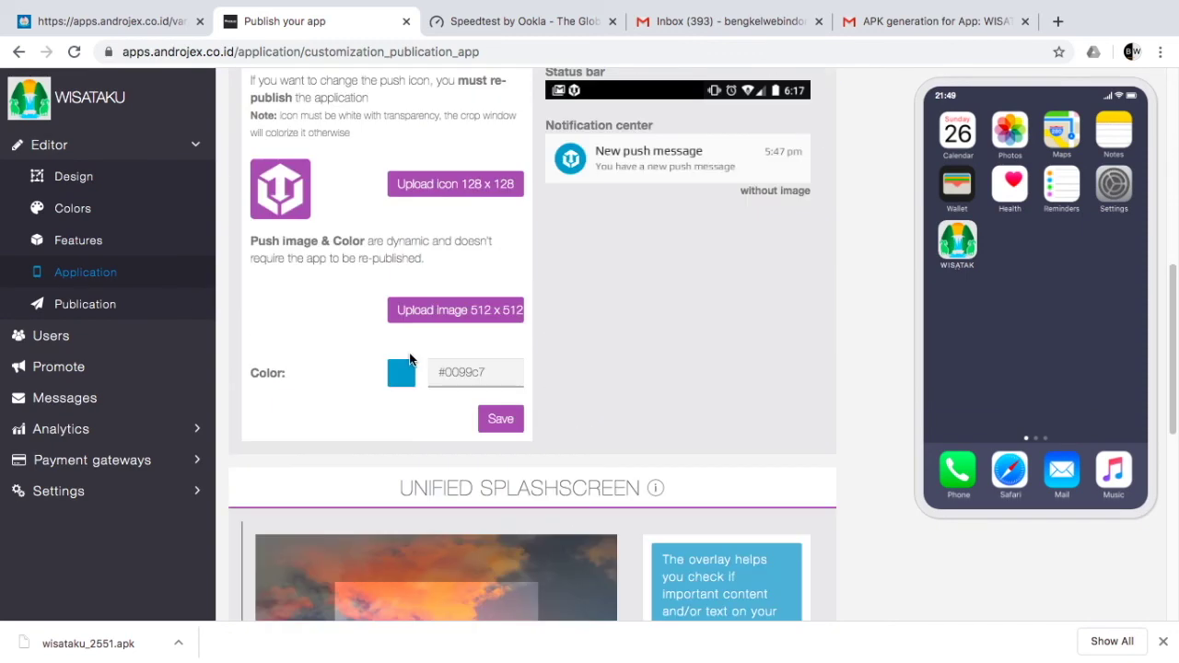
scroll(410, 359, up, 5)
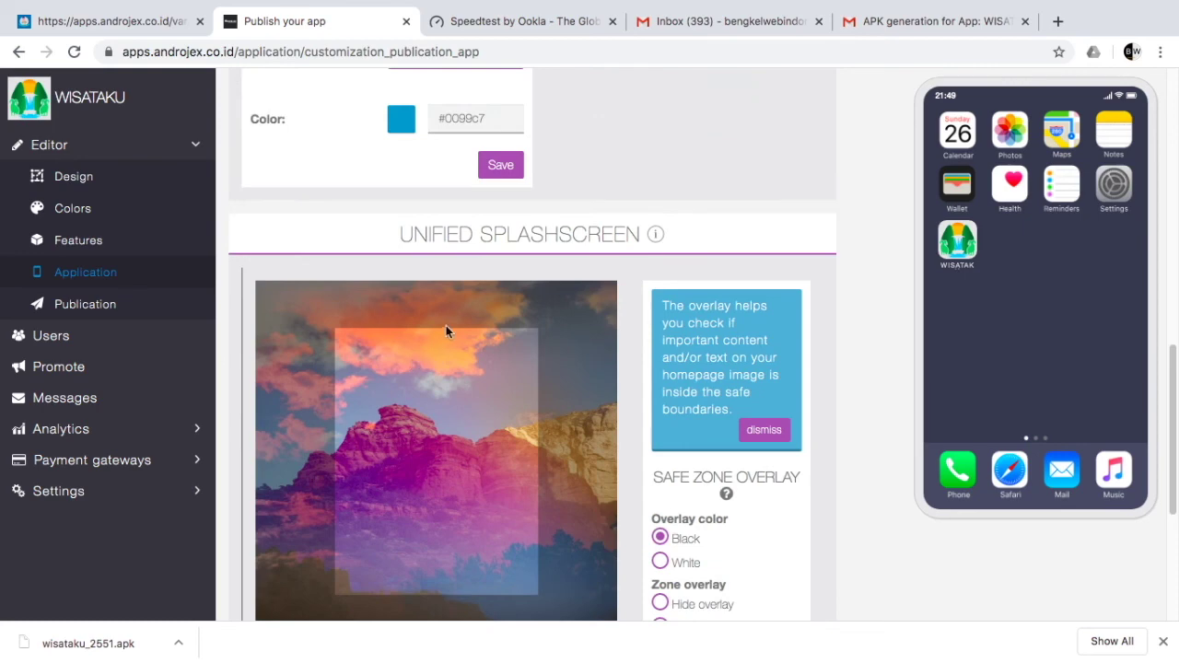
scroll(384, 402, down, 2)
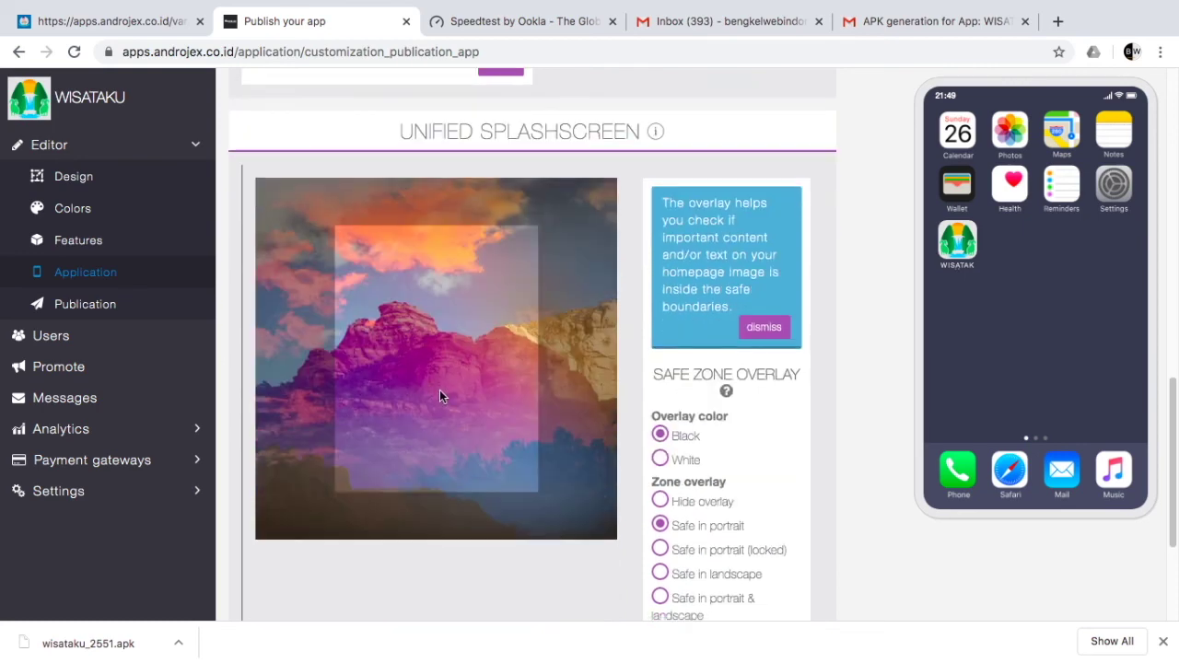
scroll(454, 385, down, 2)
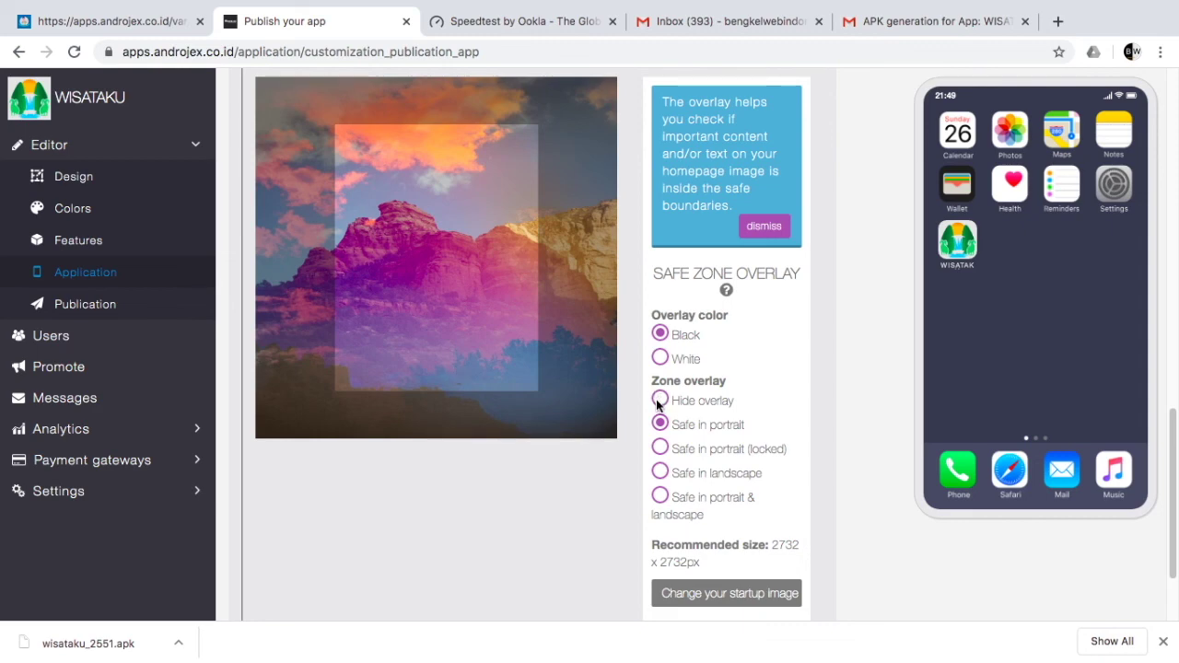
scroll(638, 408, down, 1)
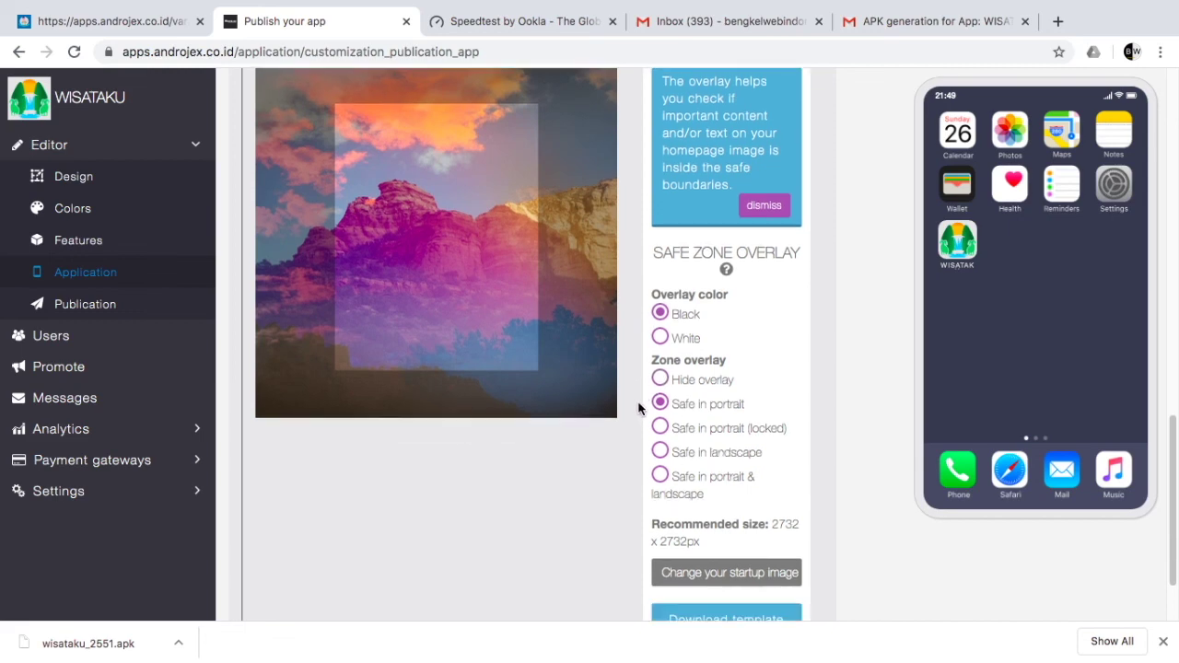
scroll(630, 410, down, 2)
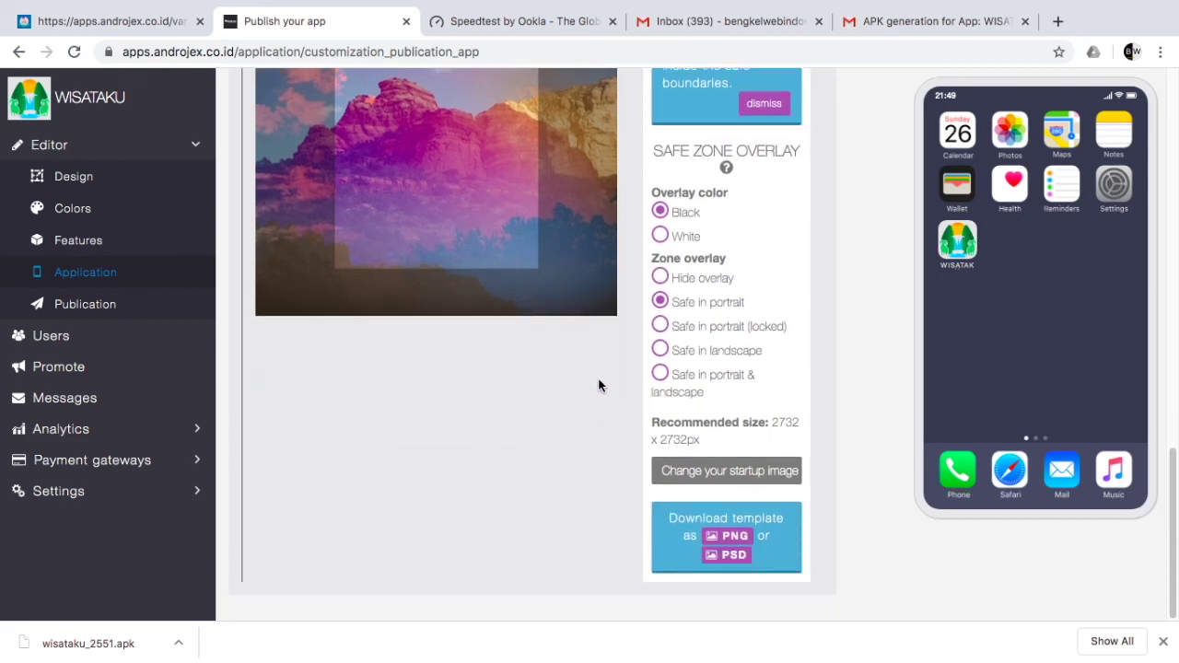
scroll(548, 345, up, 3)
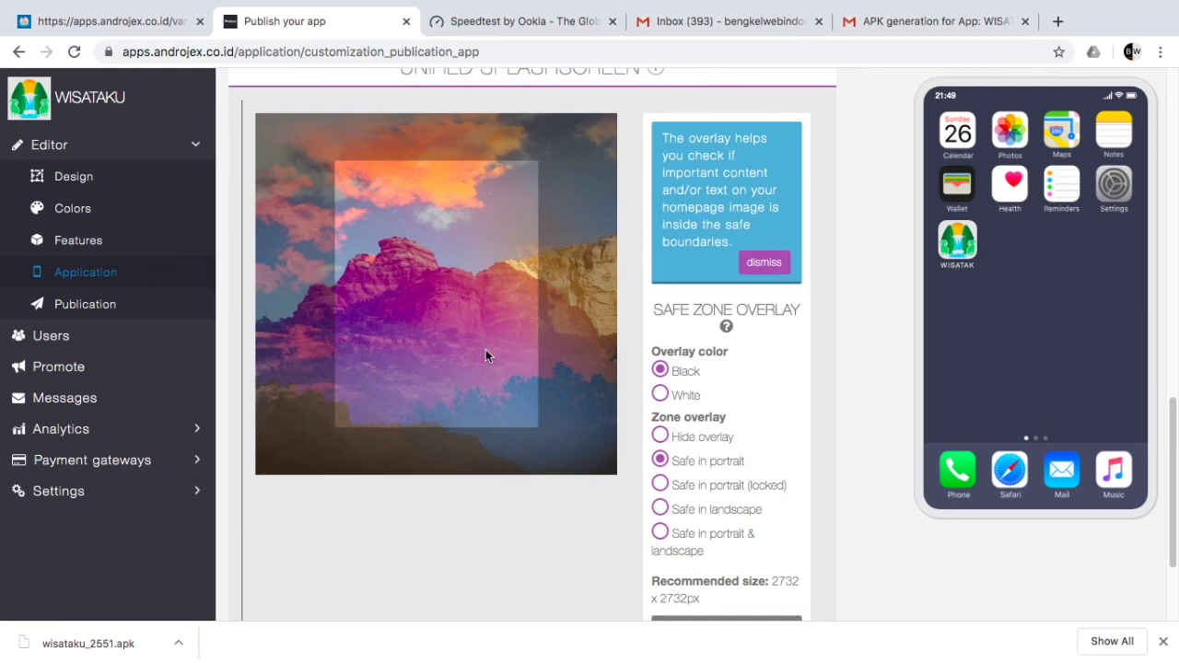
scroll(463, 537, down, 1)
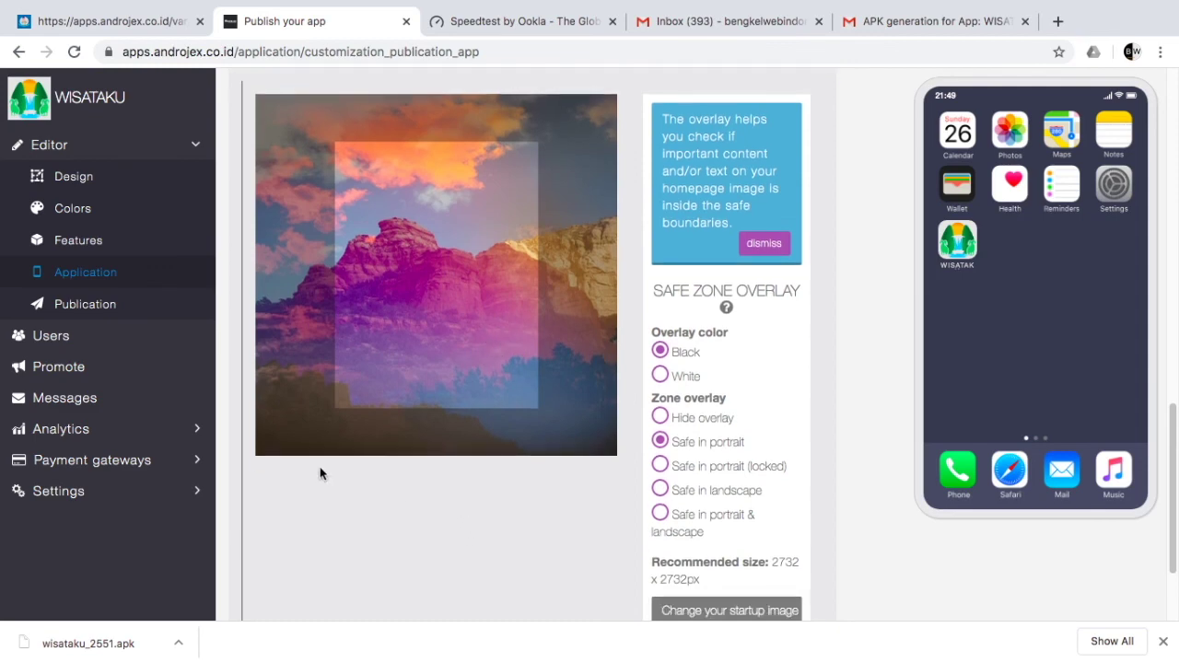
Step: On the Publication page, replace 'androjex.apps' with 'masyon' in both Bundle Id and Package Name
click(67, 307)
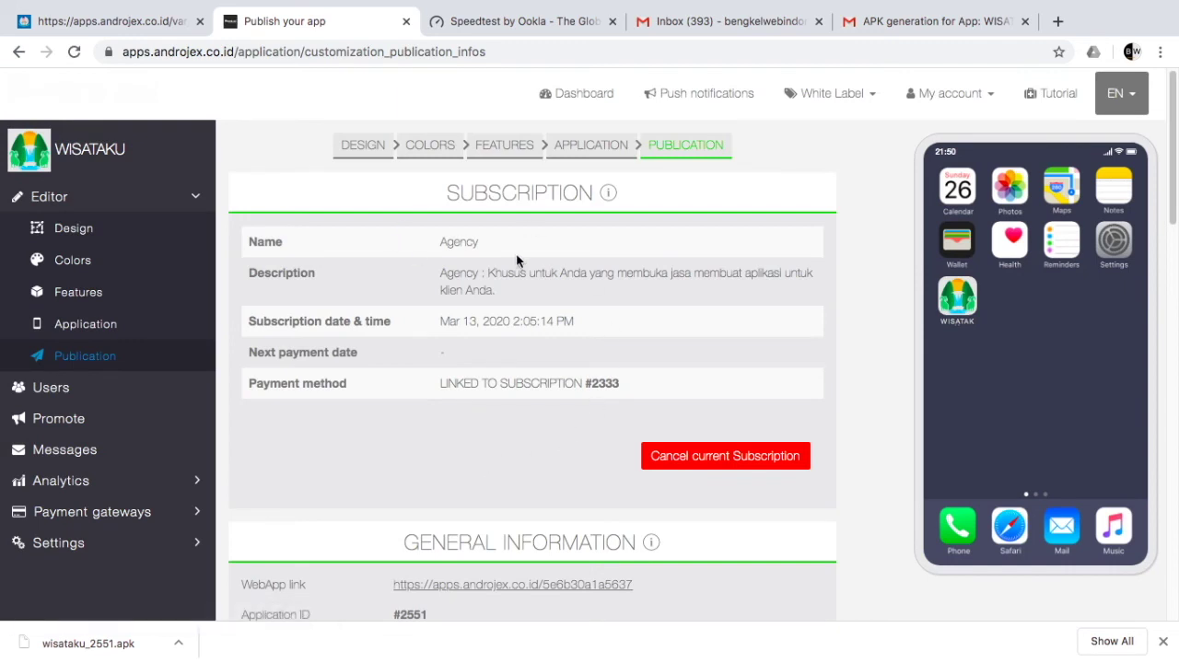
scroll(588, 399, down, 5)
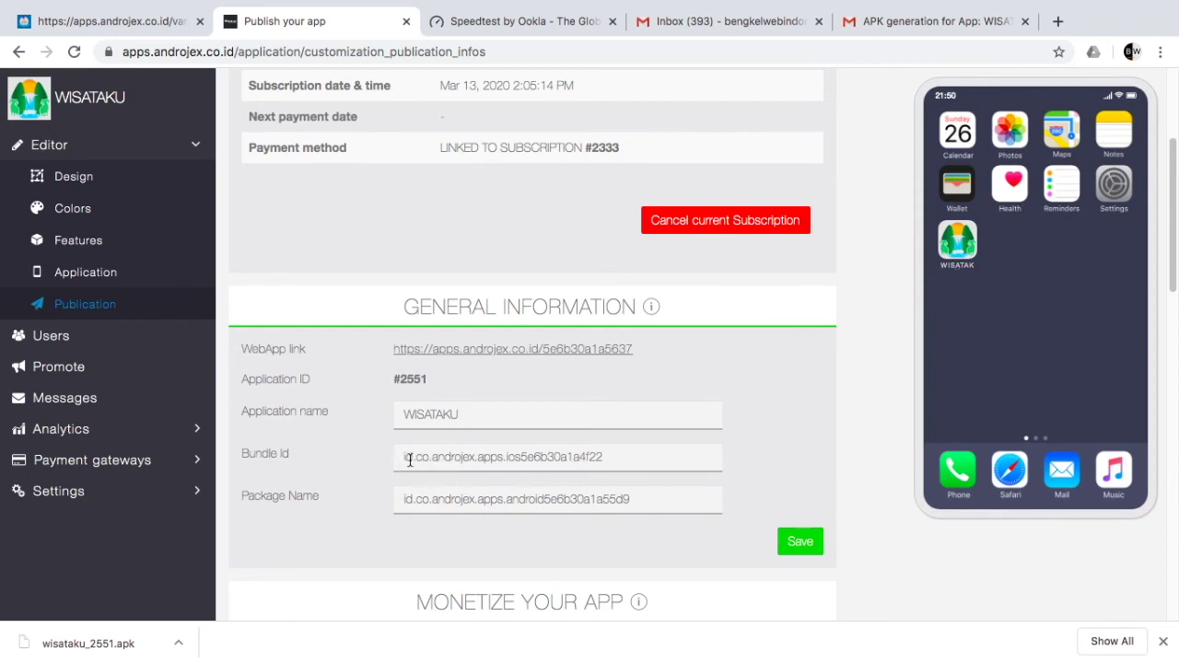
drag(432, 460, 503, 457)
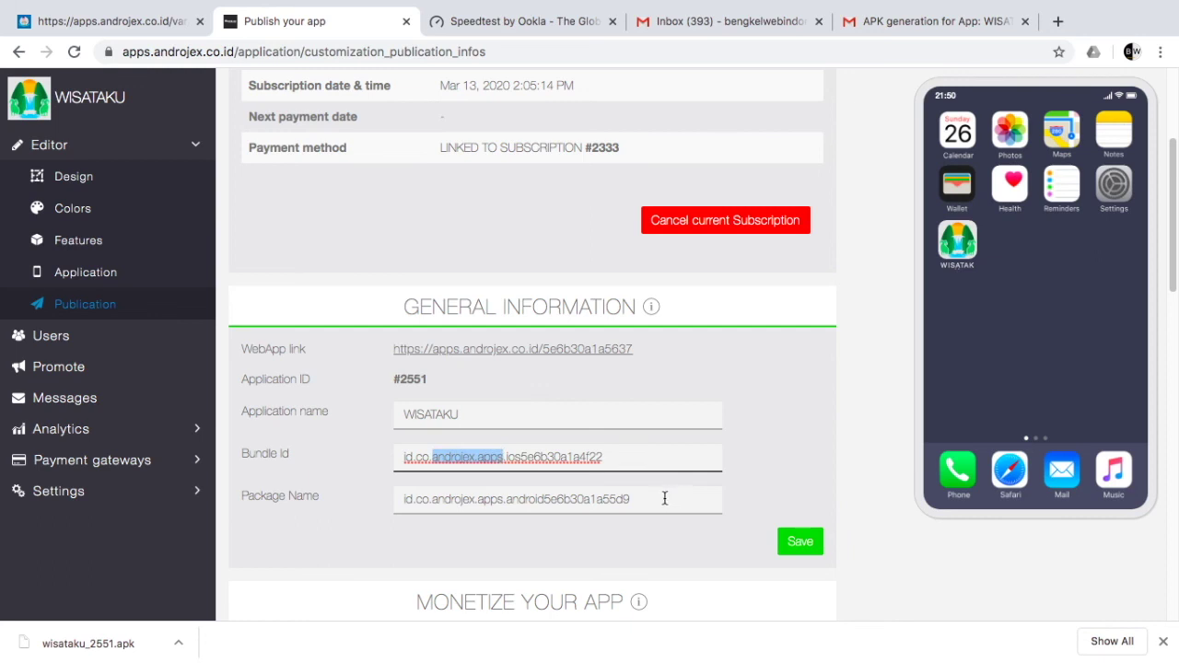
text(masyon)
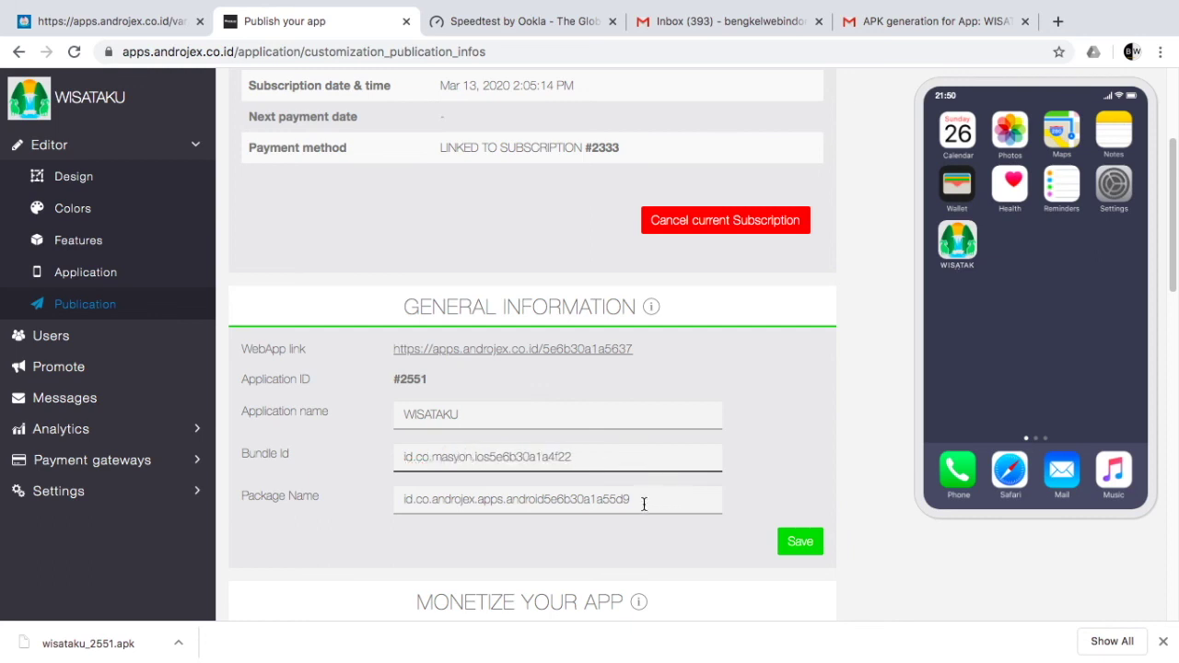
click(436, 499)
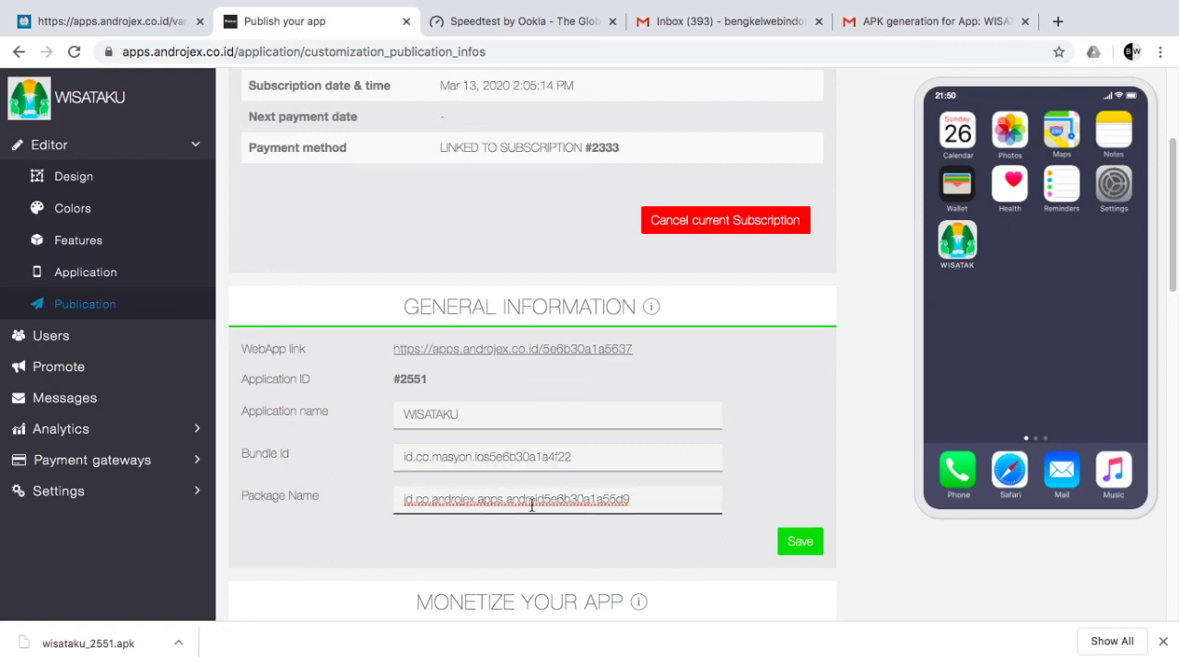
drag(433, 499, 504, 499)
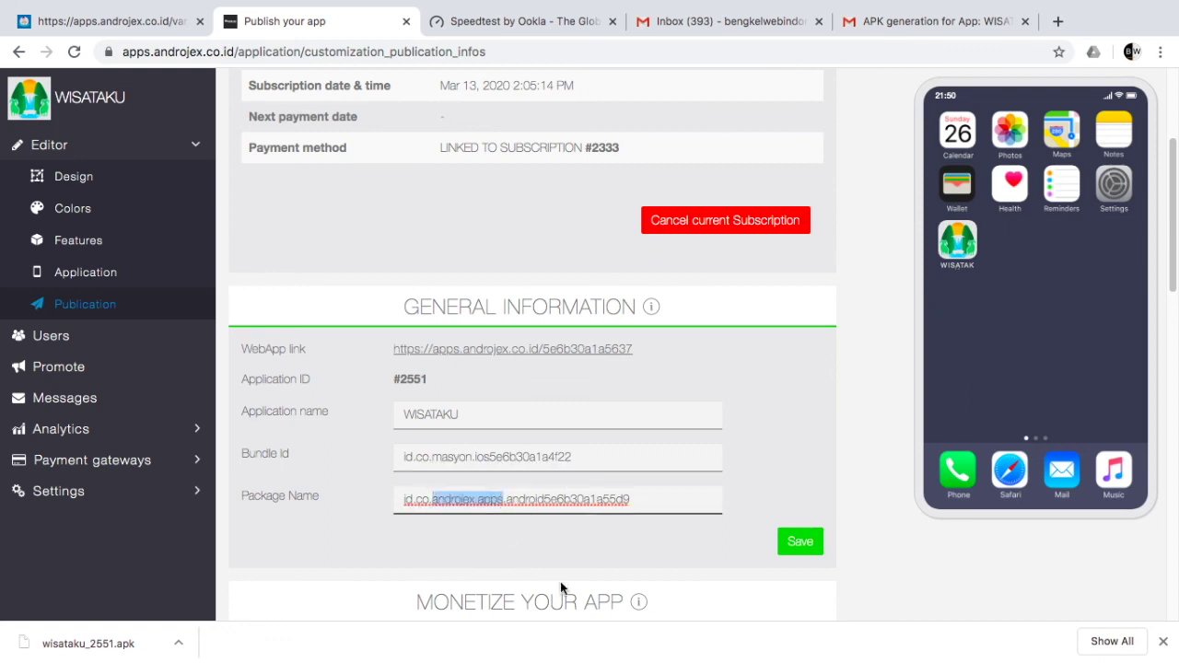
text(masyon)
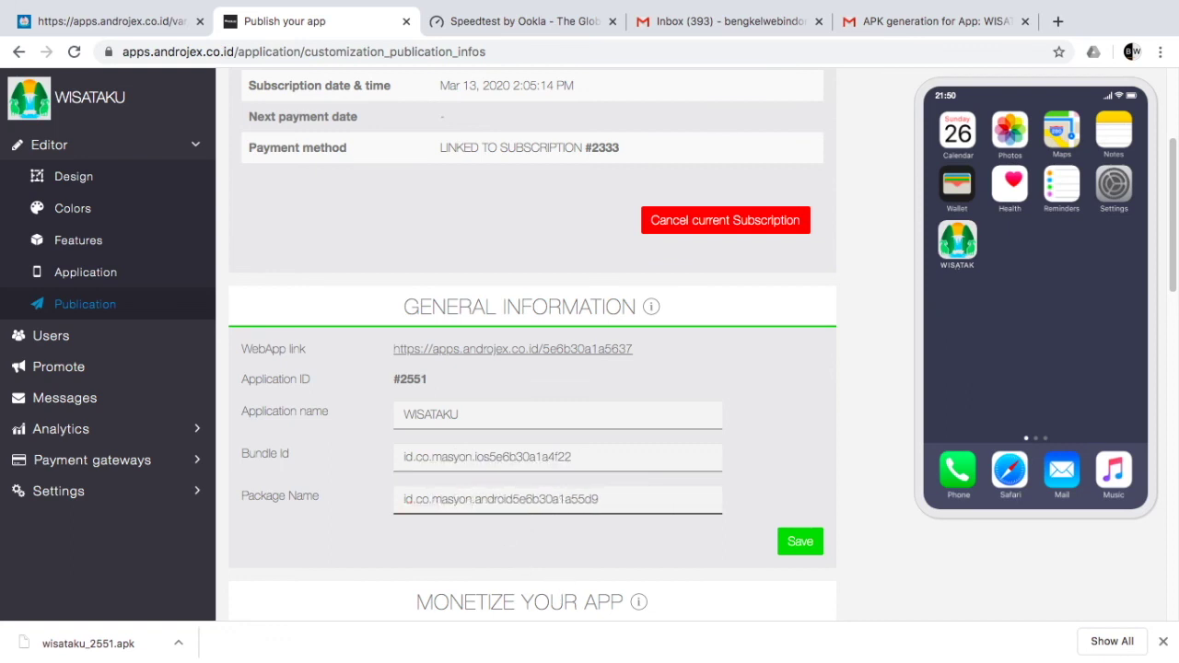
scroll(618, 518, down, 3)
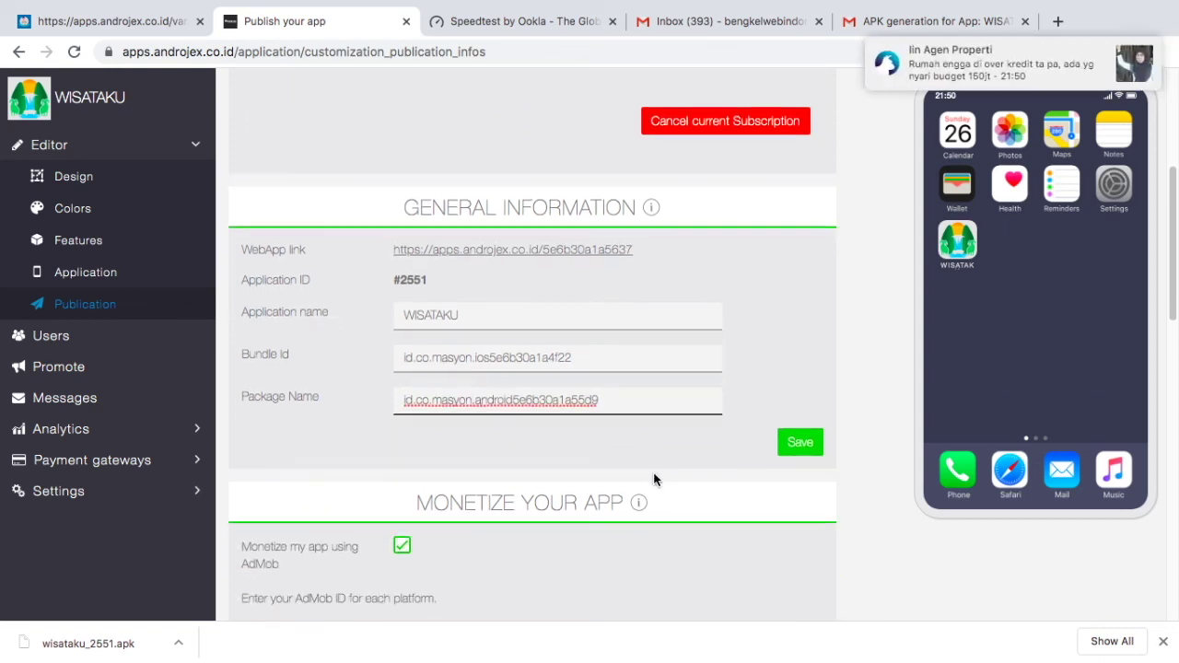
scroll(654, 479, down, 5)
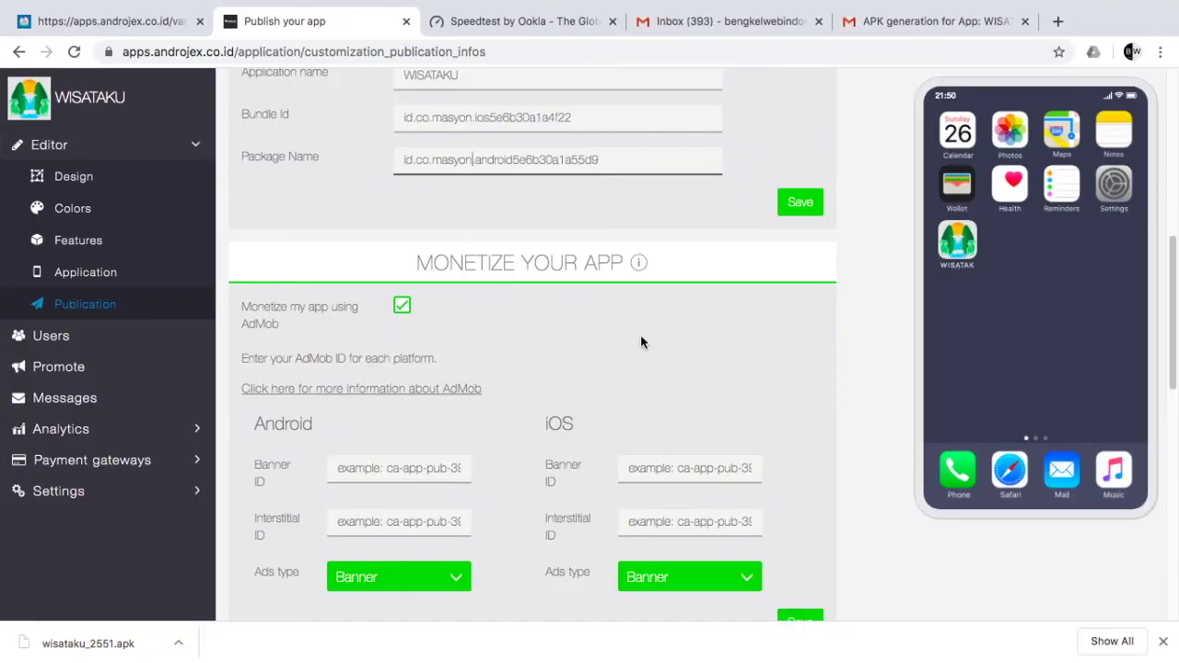
click(402, 305)
click(402, 305)
click(363, 469)
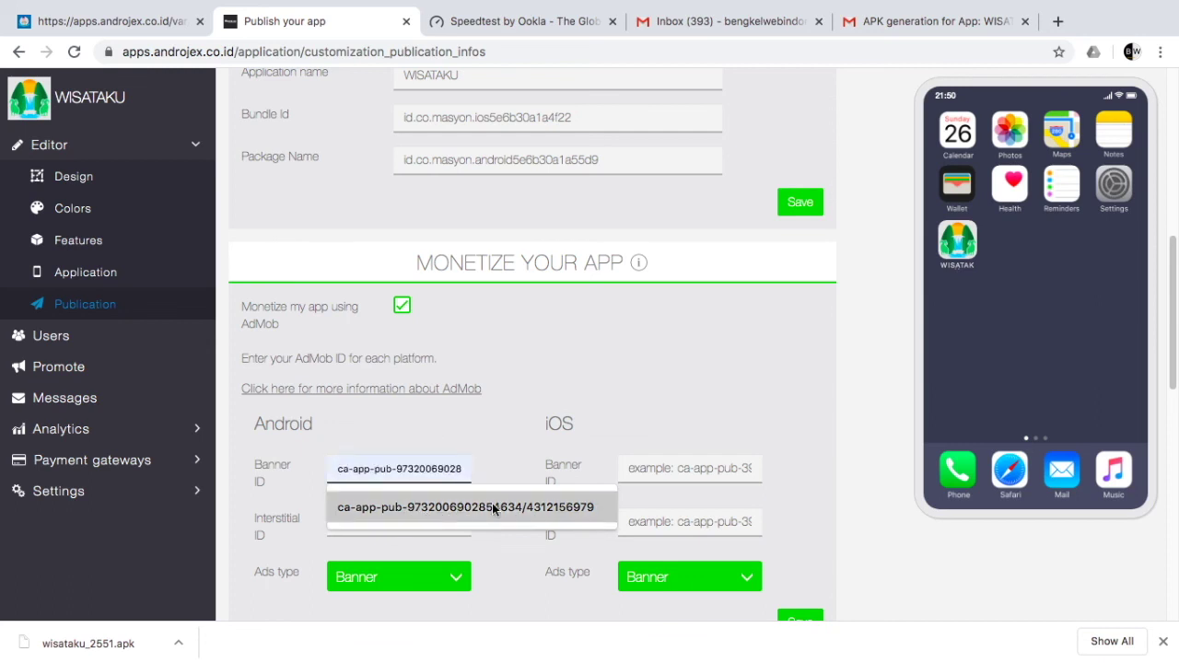
click(520, 422)
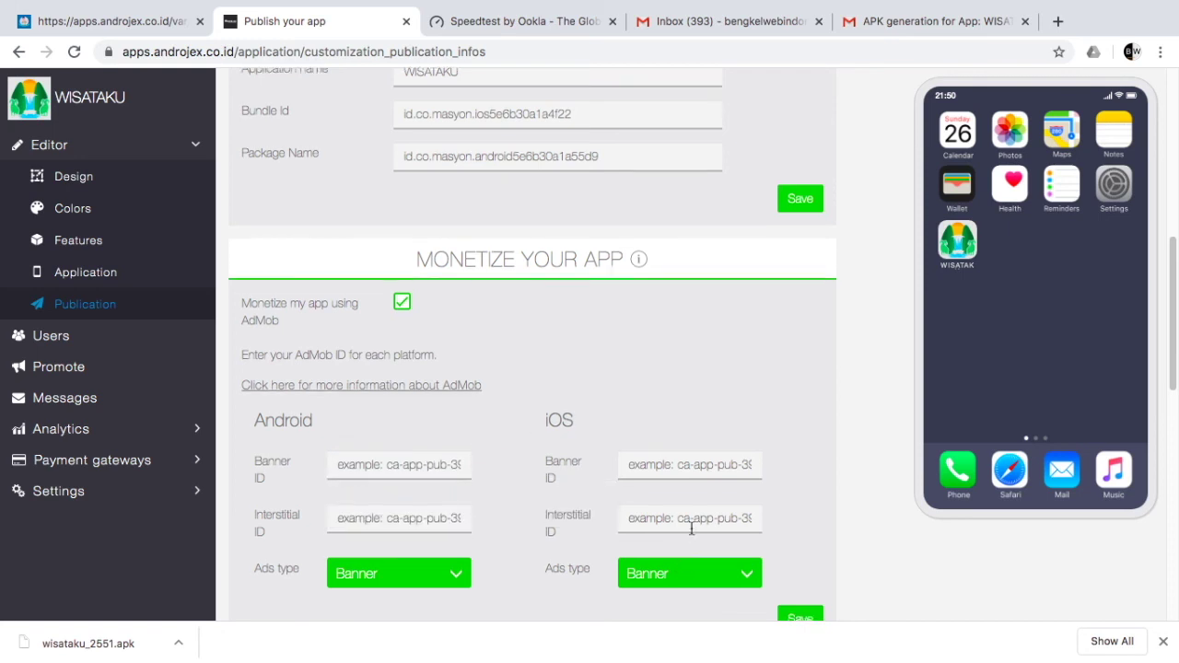
scroll(691, 523, down, 2)
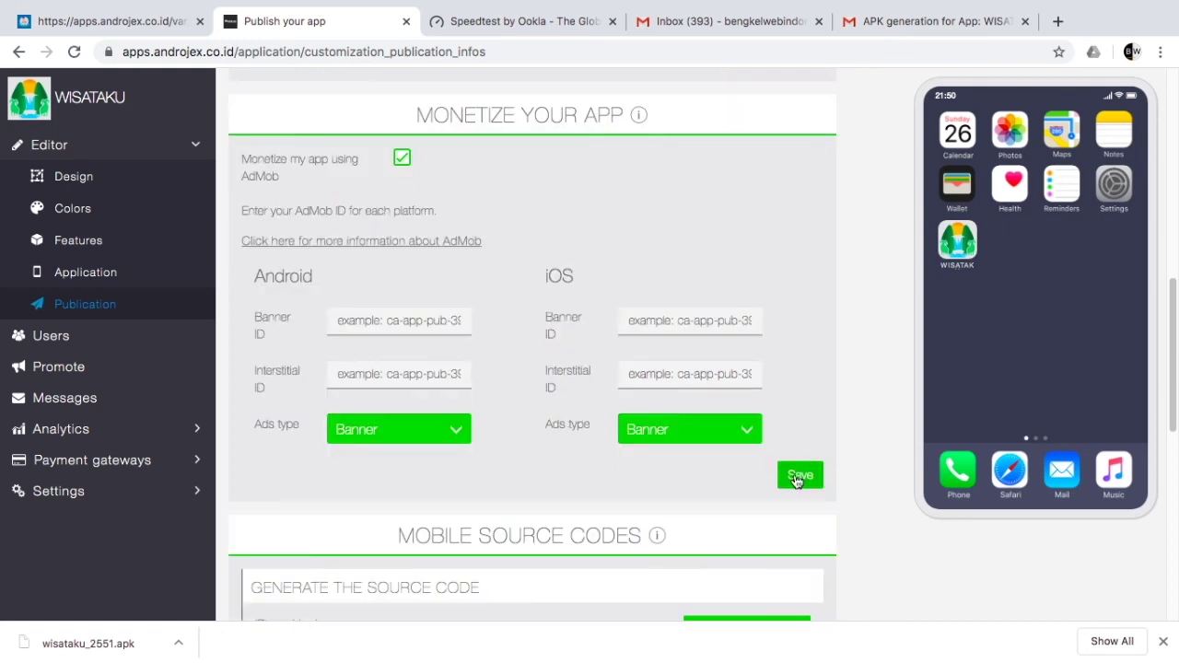
scroll(601, 476, down, 3)
scroll(601, 476, down, 2)
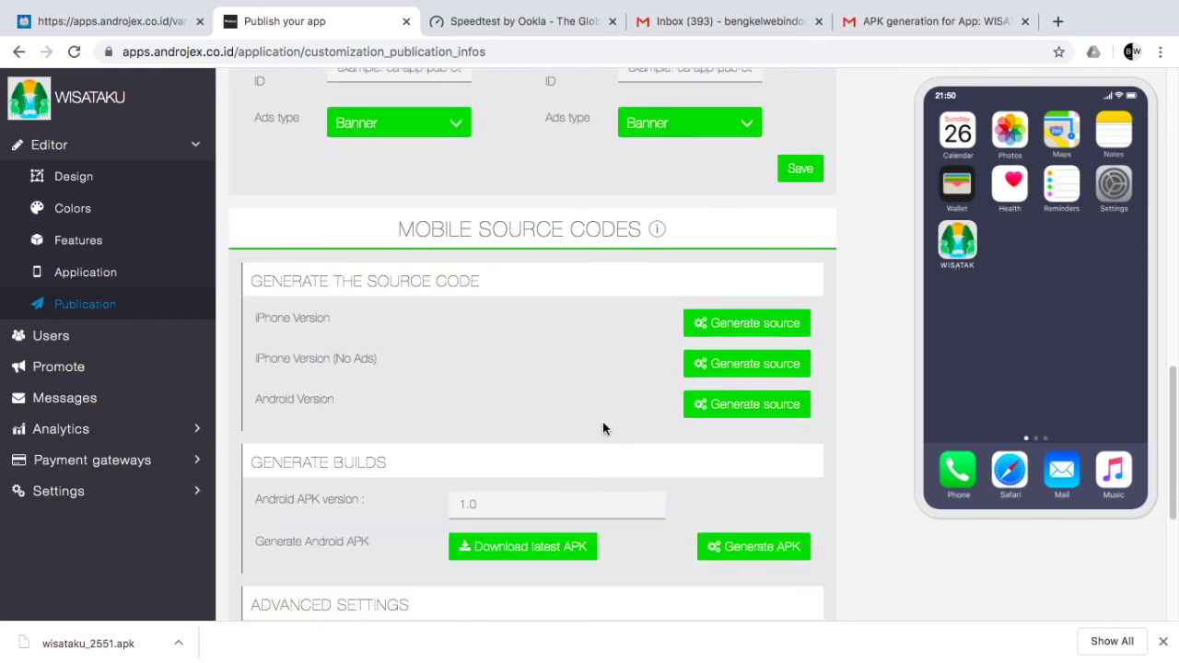
scroll(582, 363, down, 1)
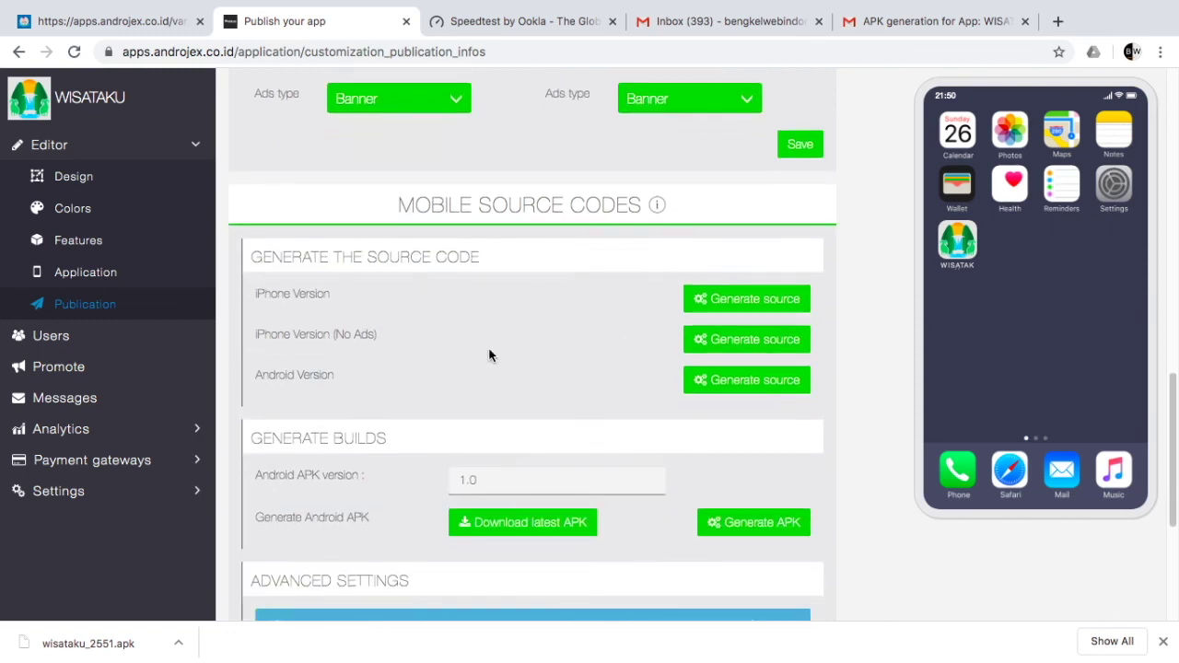
scroll(557, 363, down, 2)
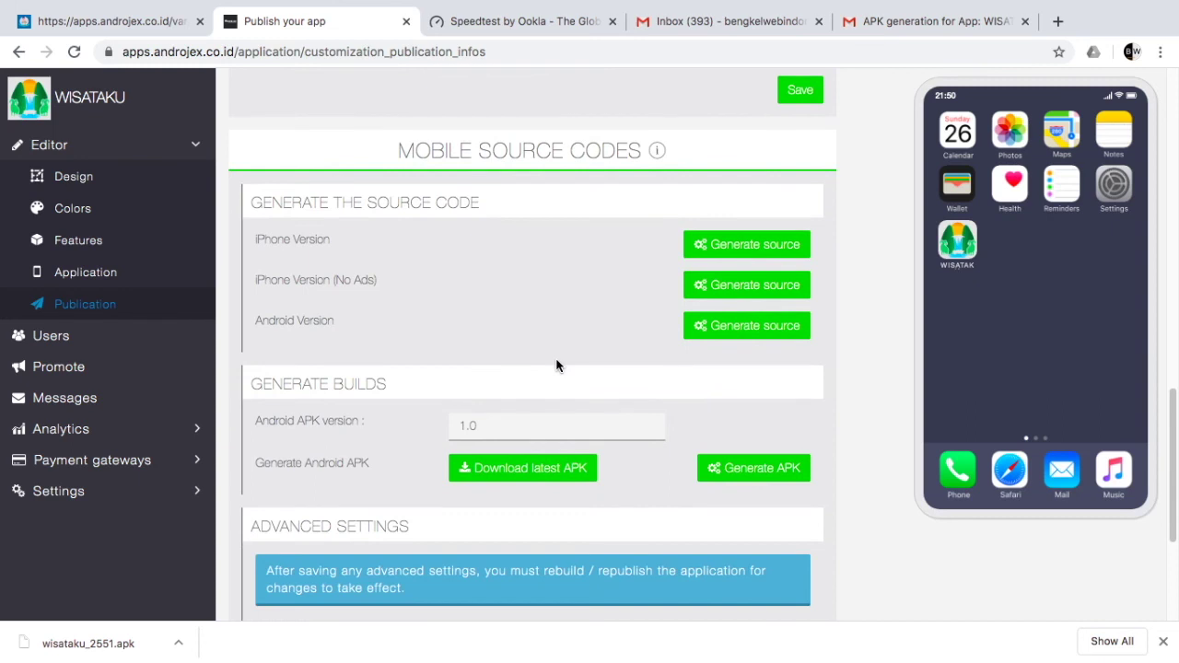
scroll(551, 365, down, 1)
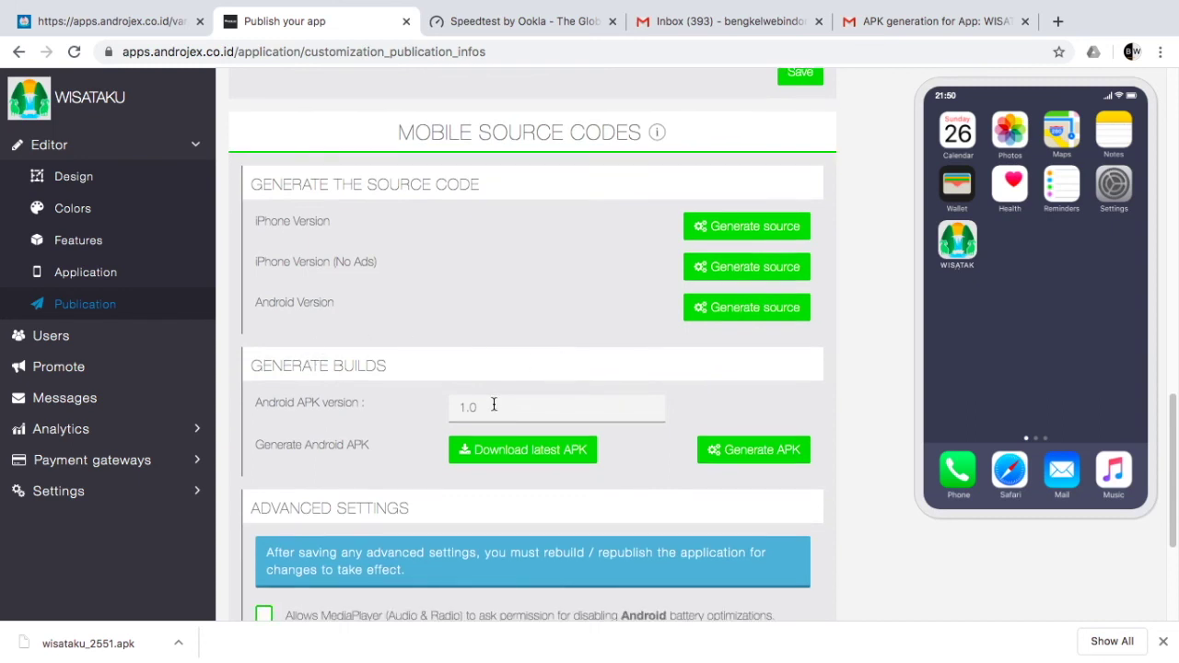
scroll(500, 400, down, 1)
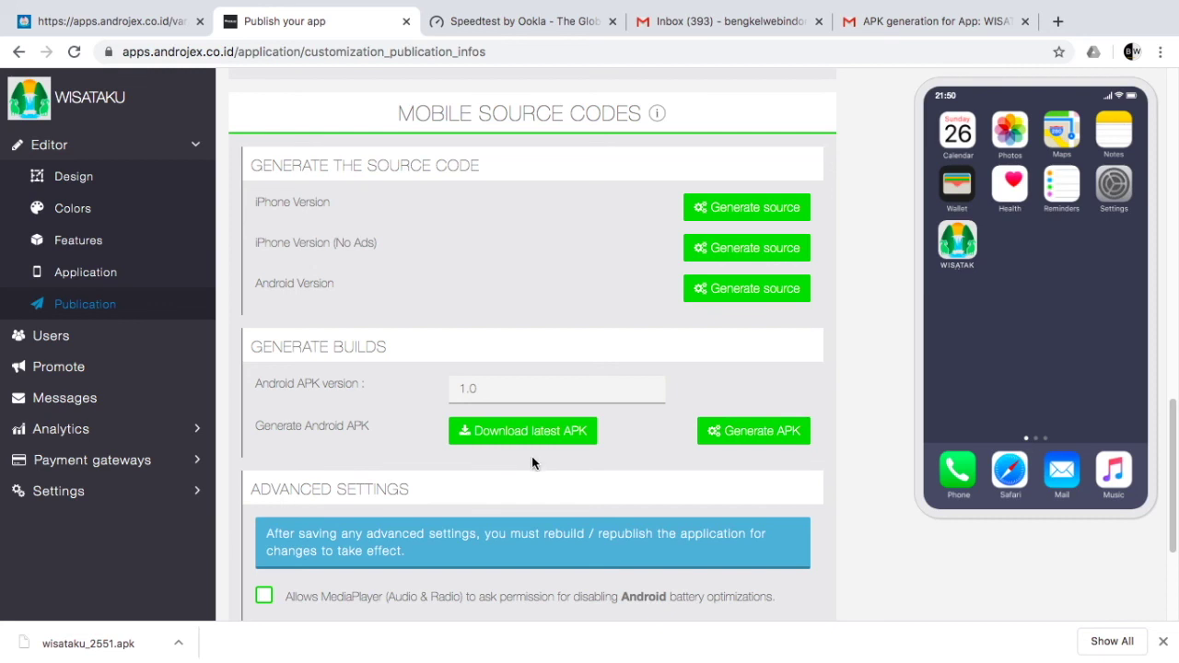
scroll(532, 460, down, 1)
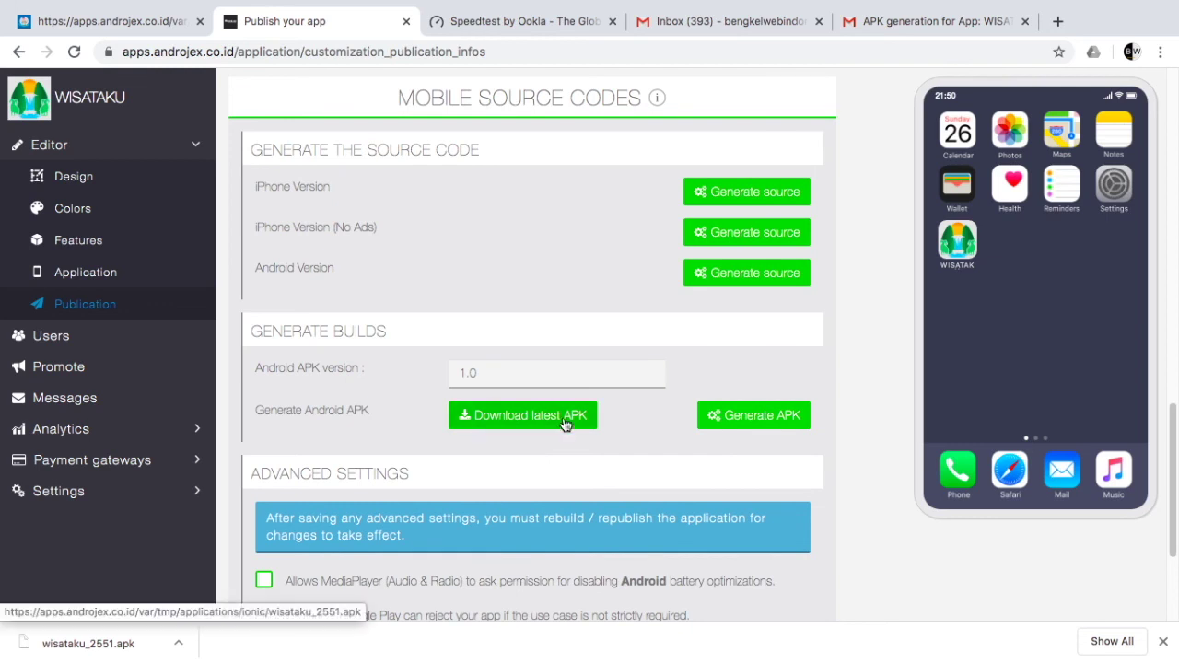
click(939, 23)
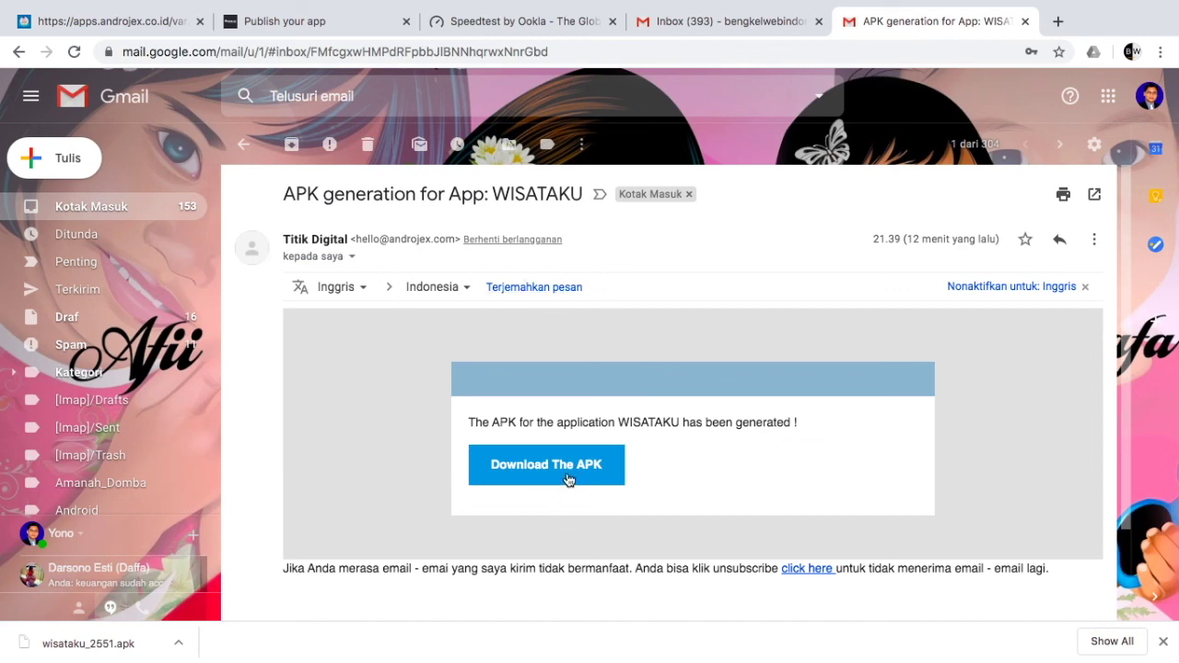
click(296, 20)
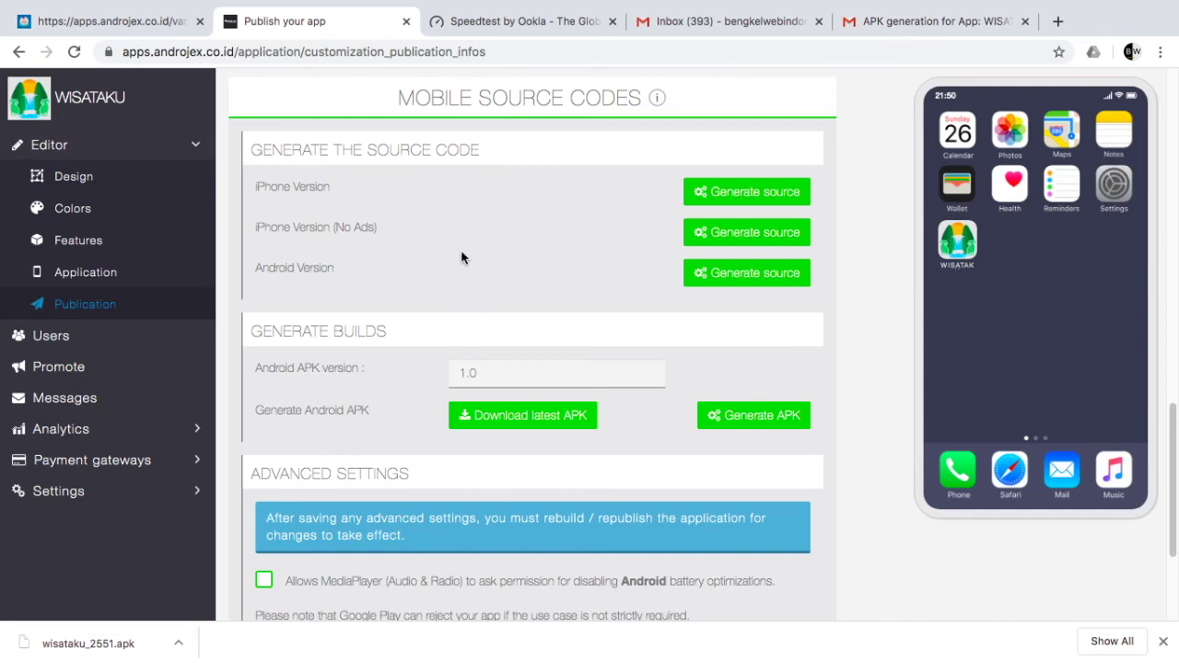
Step: Expand Settings in the sidebar to reveal Terms & Conditions, Domain, Advanced and API Keys
scroll(462, 254, down, 1)
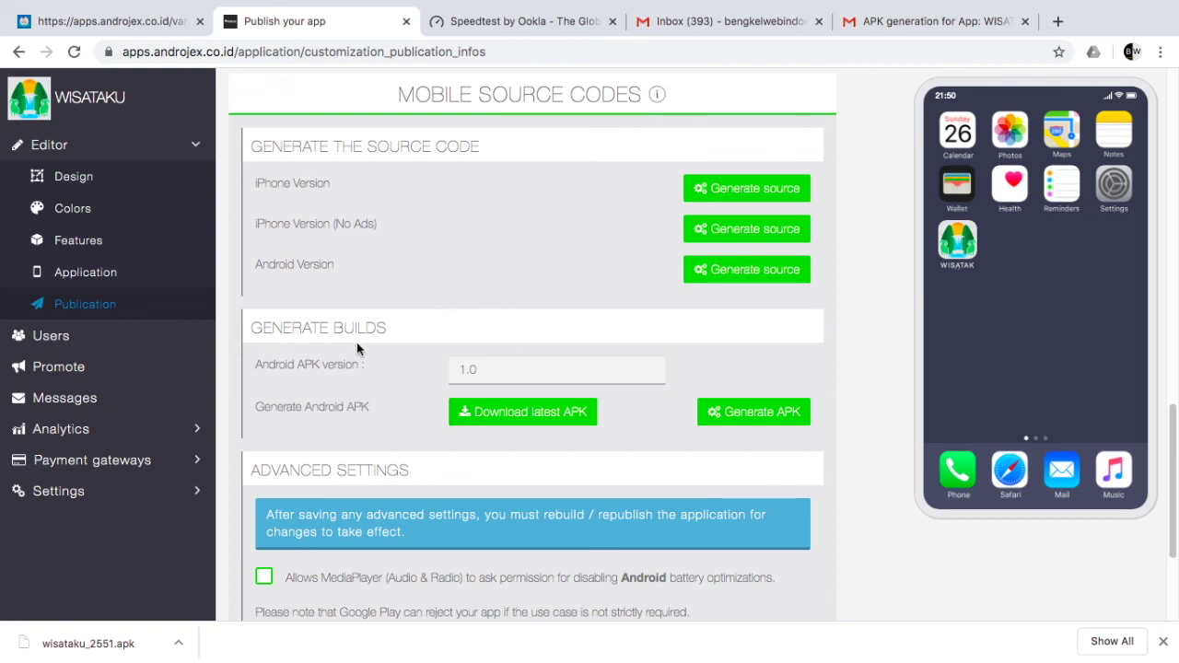
scroll(332, 380, down, 1)
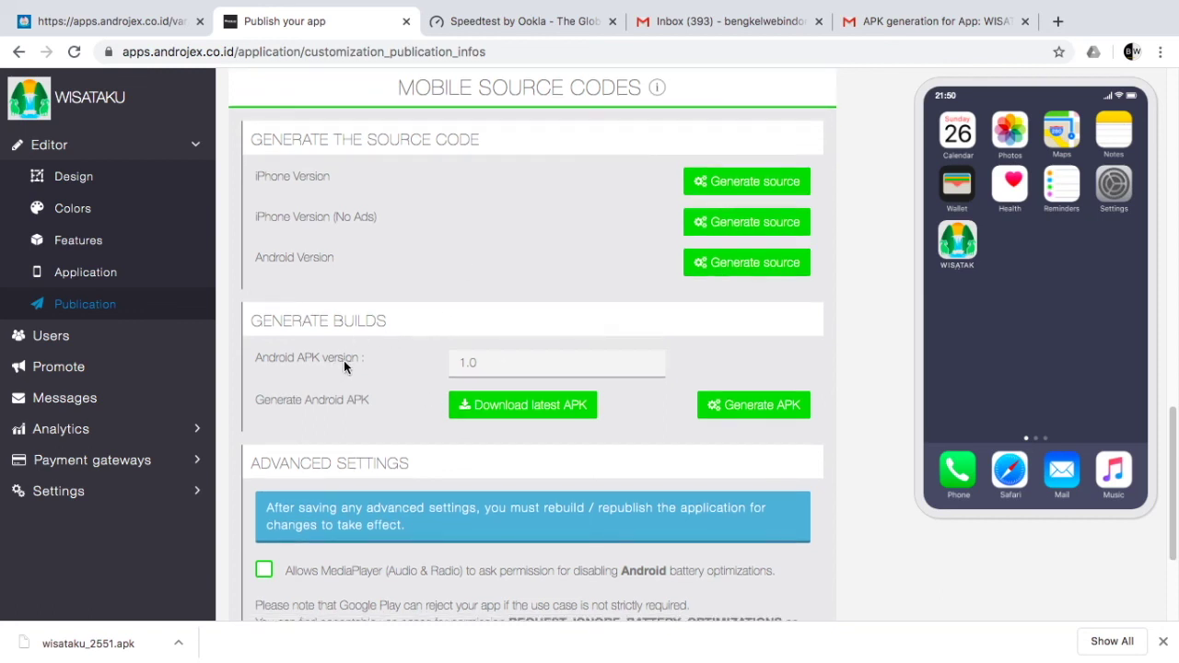
click(137, 492)
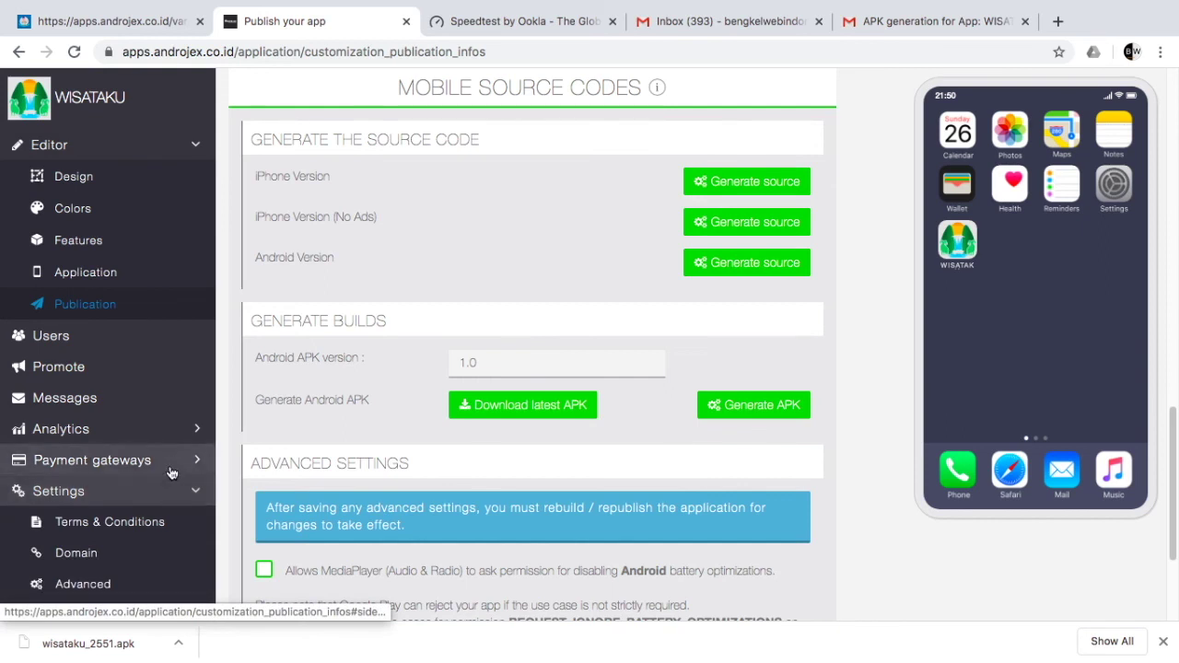
scroll(175, 479, down, 1)
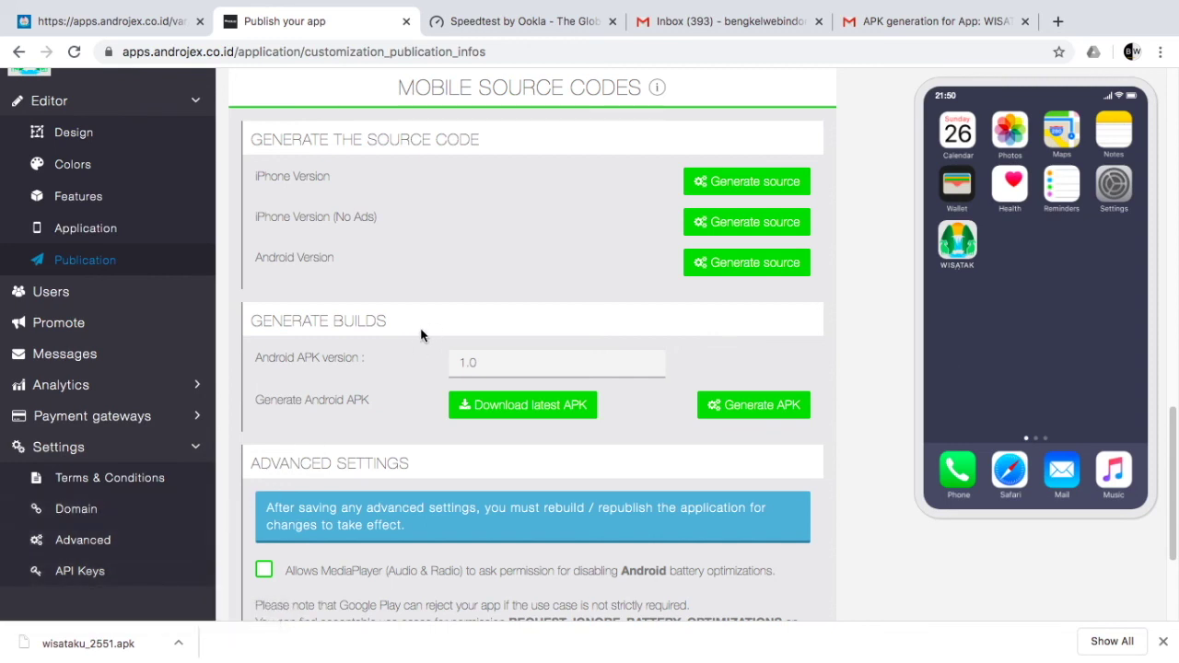
scroll(415, 335, up, 2)
scroll(83, 244, up, 1)
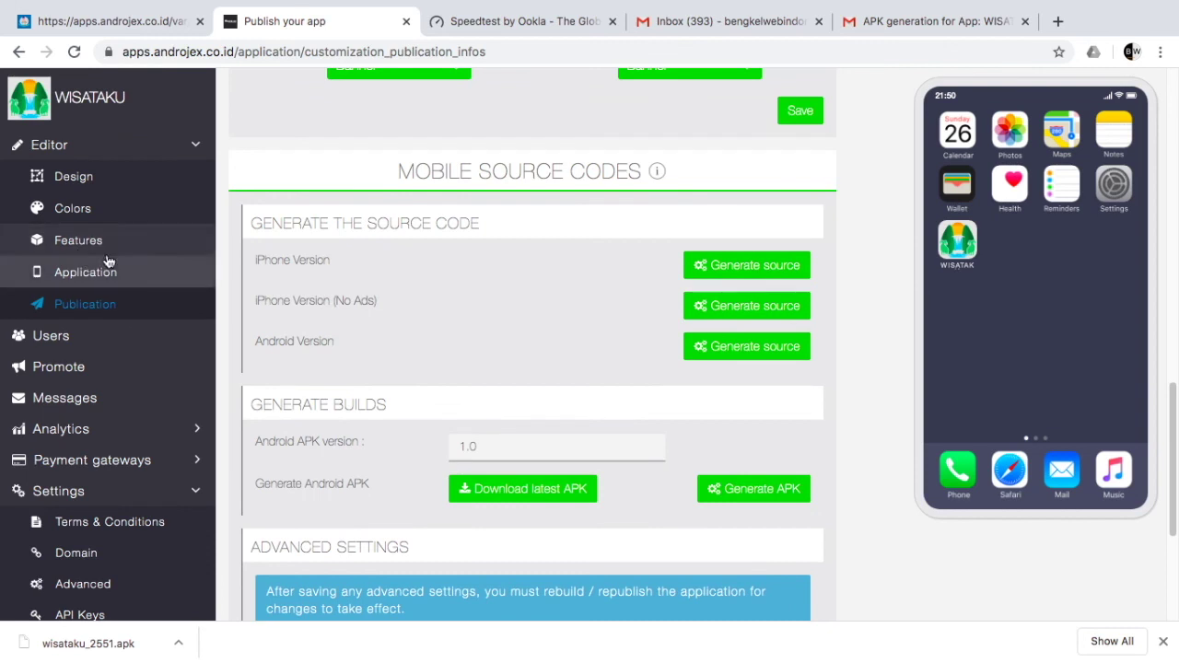